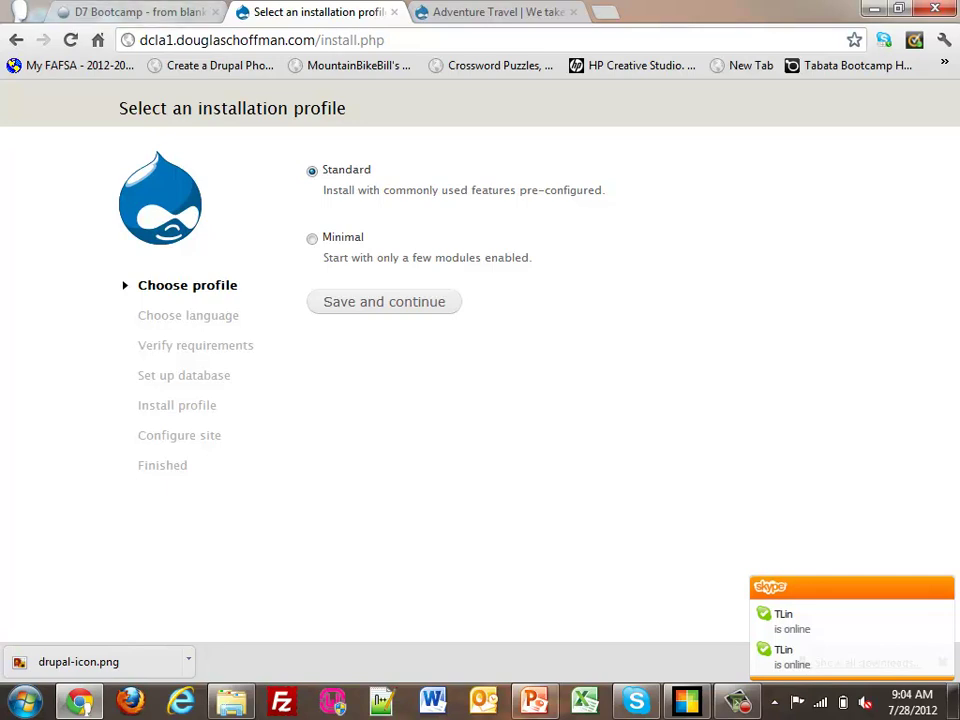
Step: Open the blank2livein45 download page from the D7 Bootcamp session page and view the cookbook PDF
click(140, 12)
scroll(480, 360, down, 5)
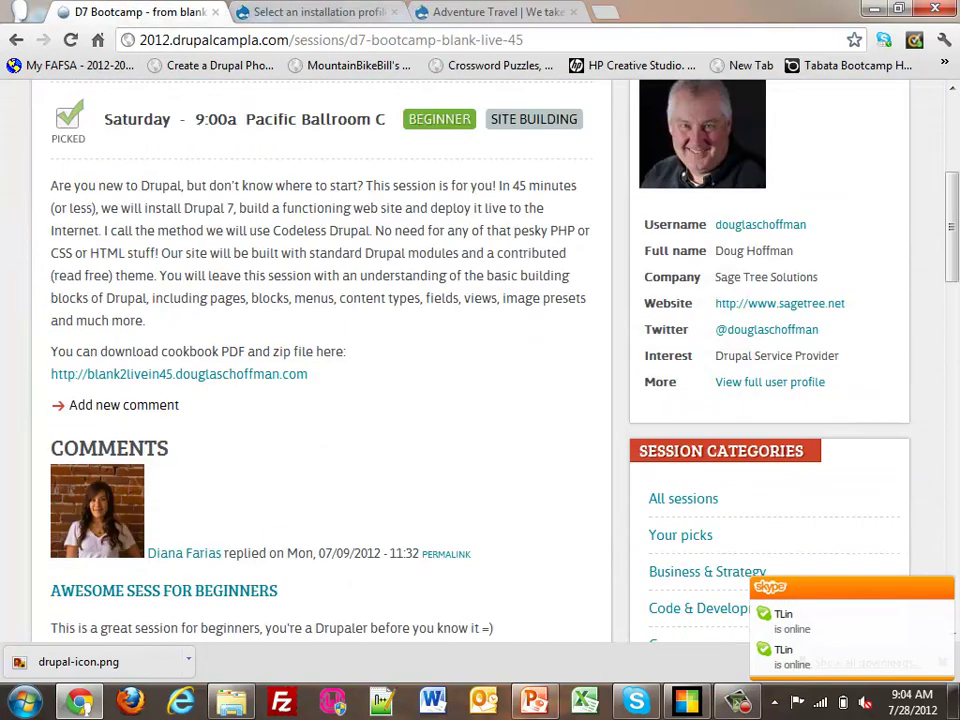
scroll(164, 403, down, 2)
scroll(164, 403, up, 2)
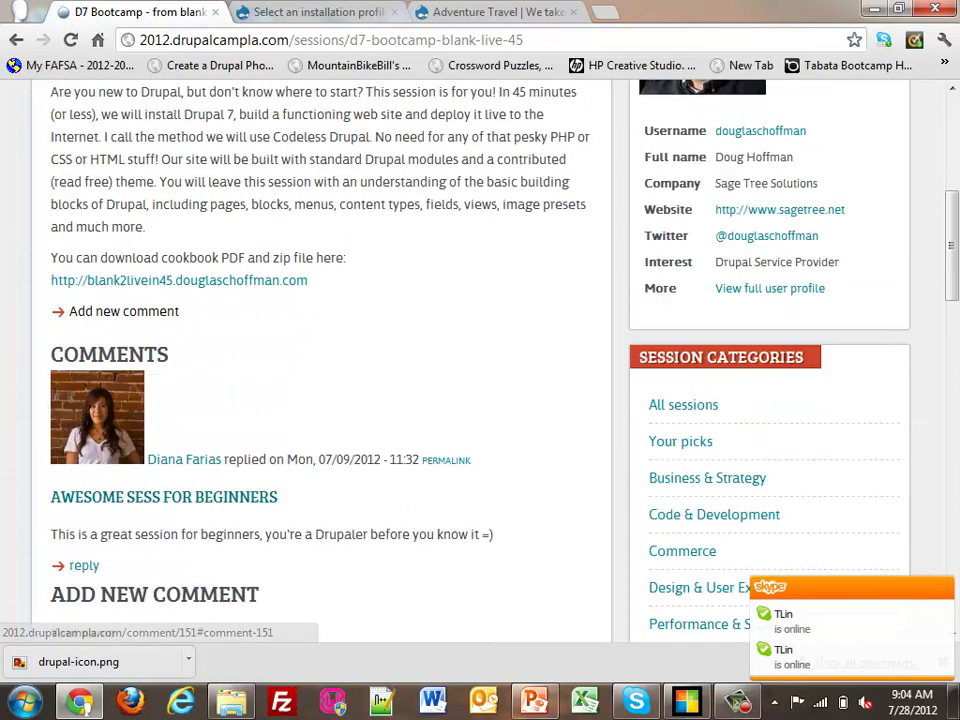
click(179, 334)
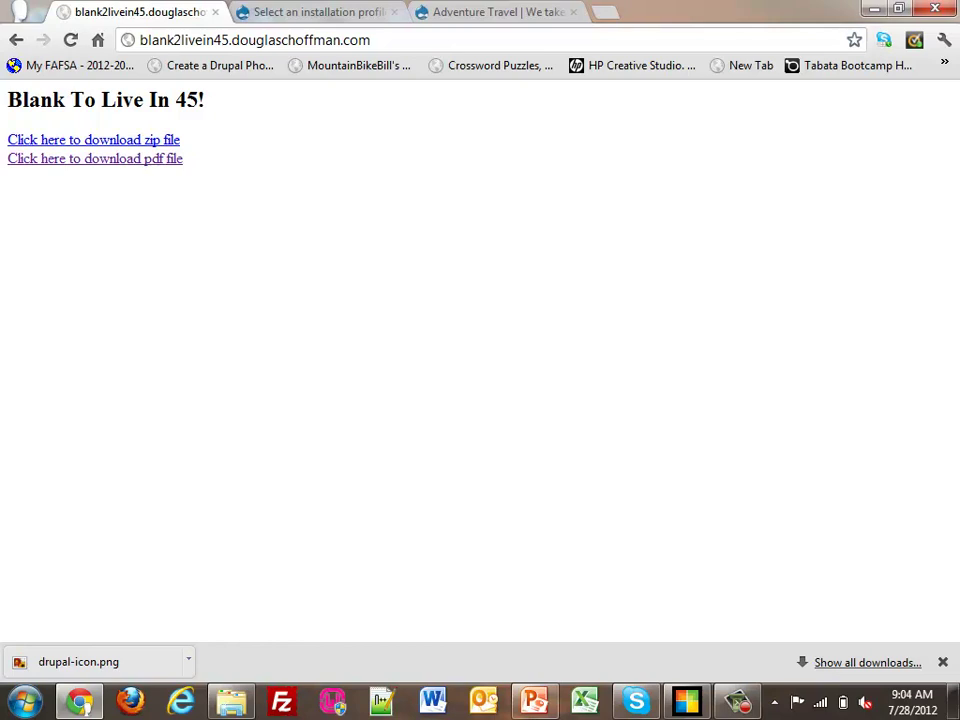
click(95, 158)
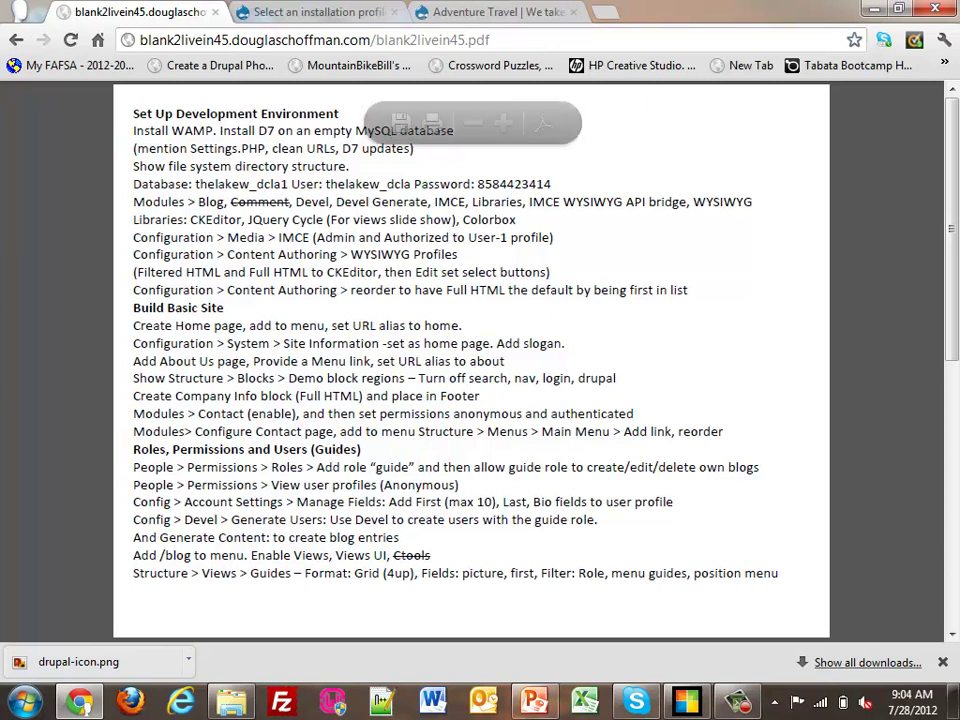
Step: Return to the Drupal installer and continue with the Standard profile and the built-in English language
click(280, 12)
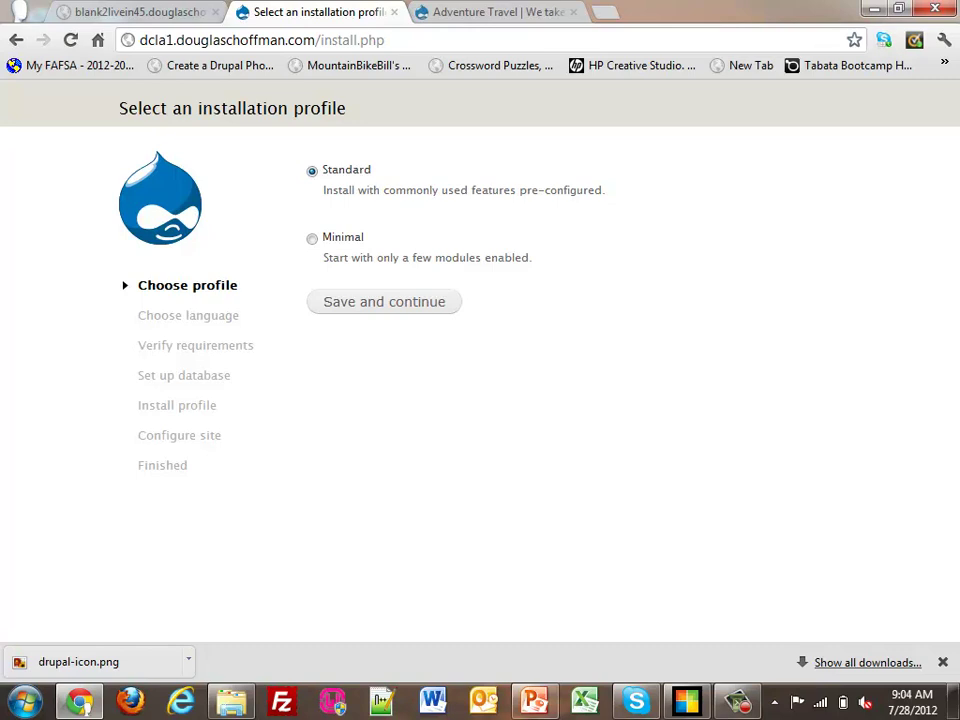
double_click(156, 40)
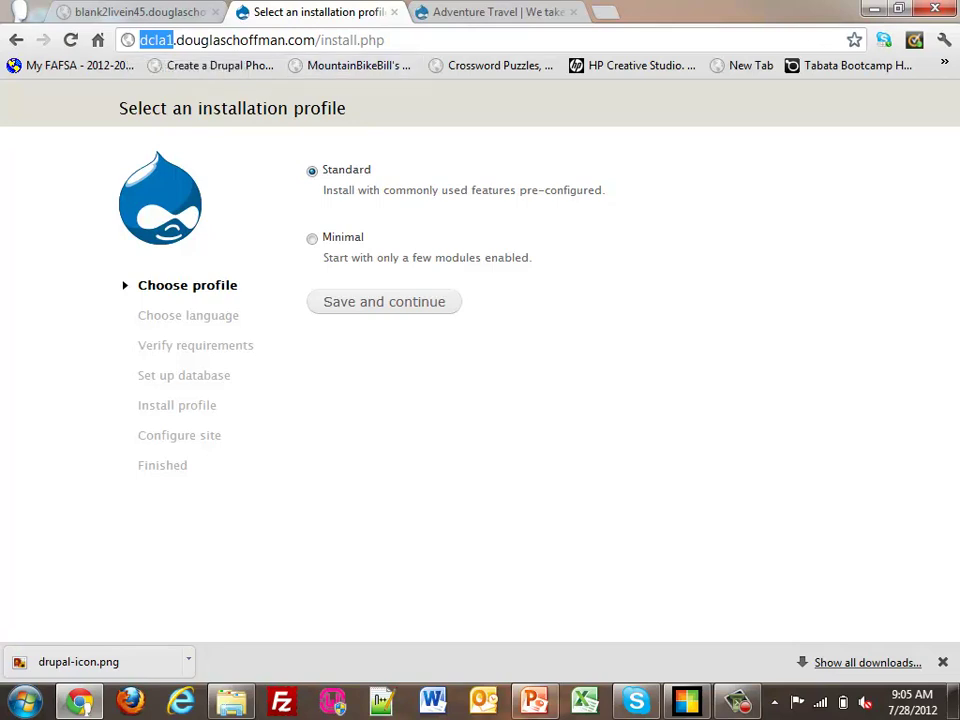
click(384, 301)
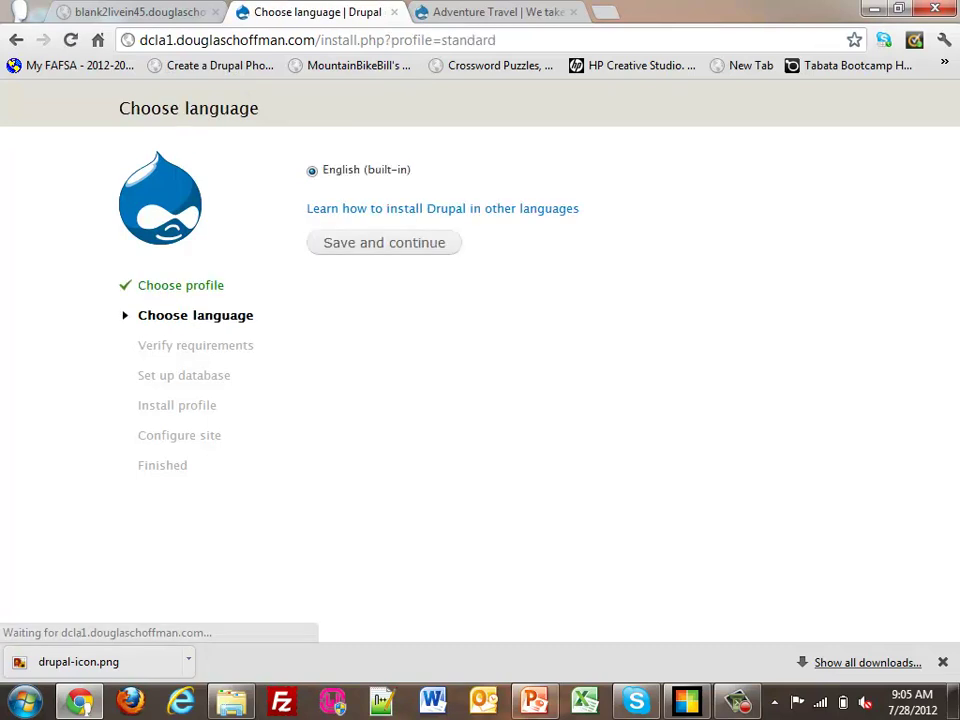
click(384, 242)
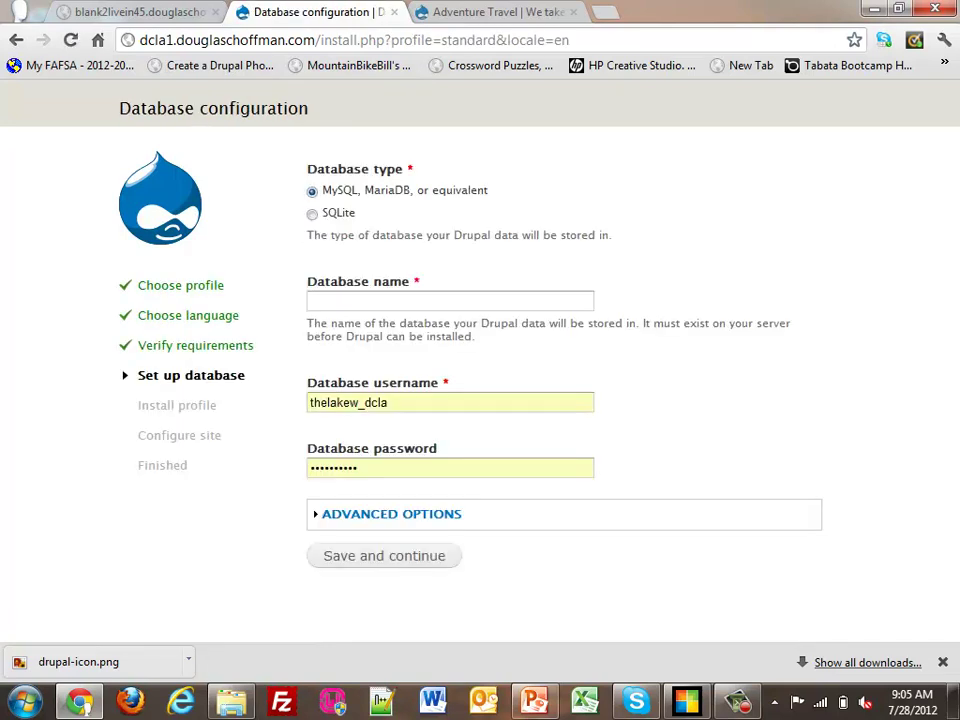
Step: Set the database name to thelakew_dcla1 and submit the database configuration to start the installation
click(312, 301)
text(the)
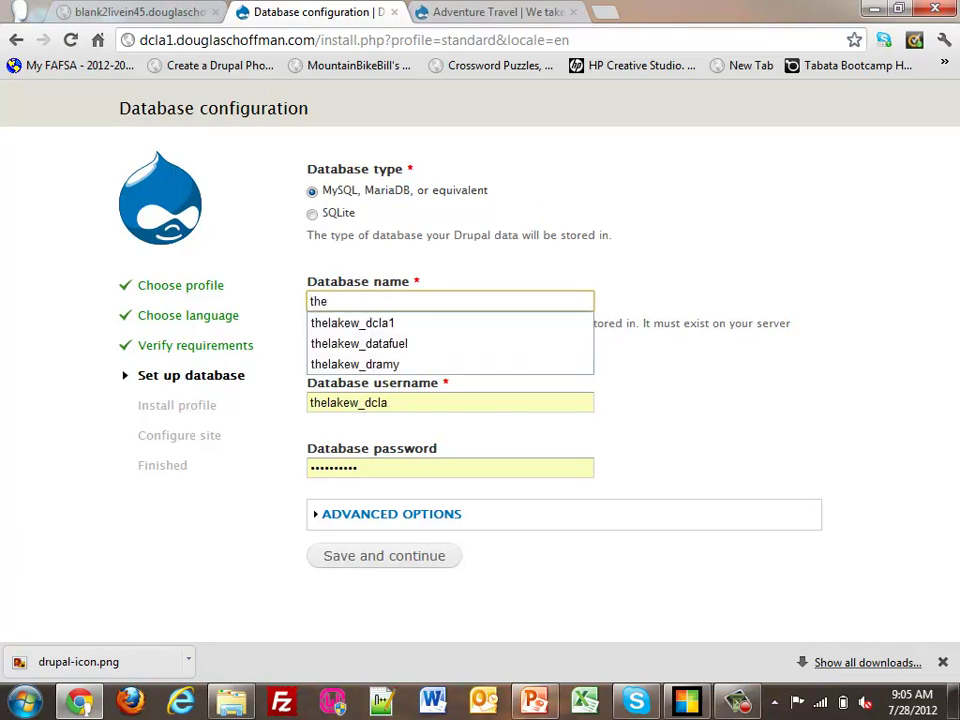
key(Down)
key(Return)
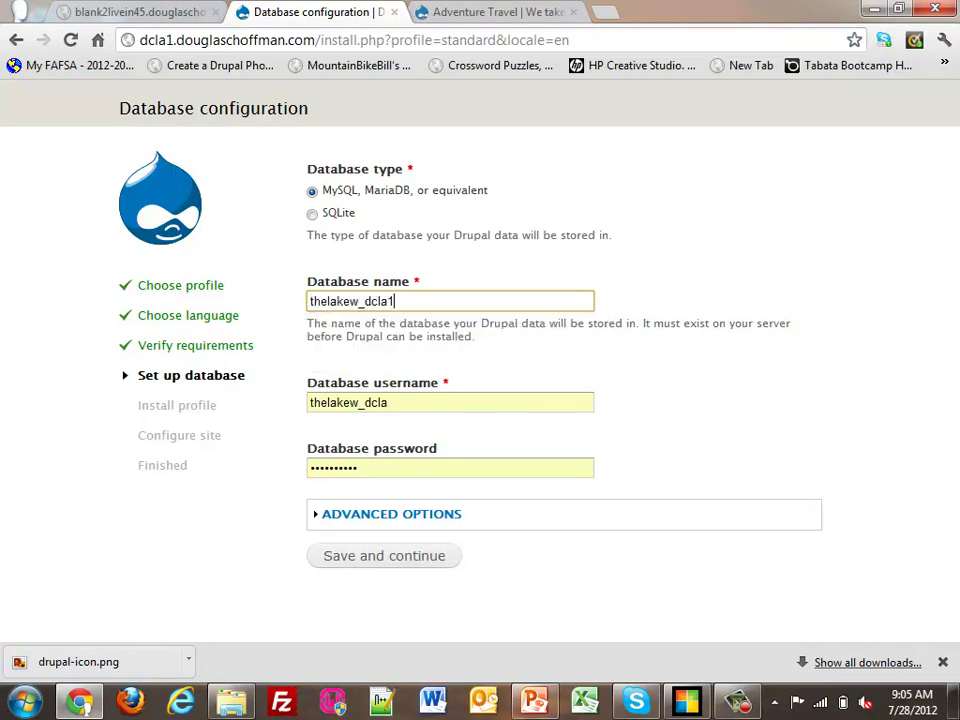
key(Return)
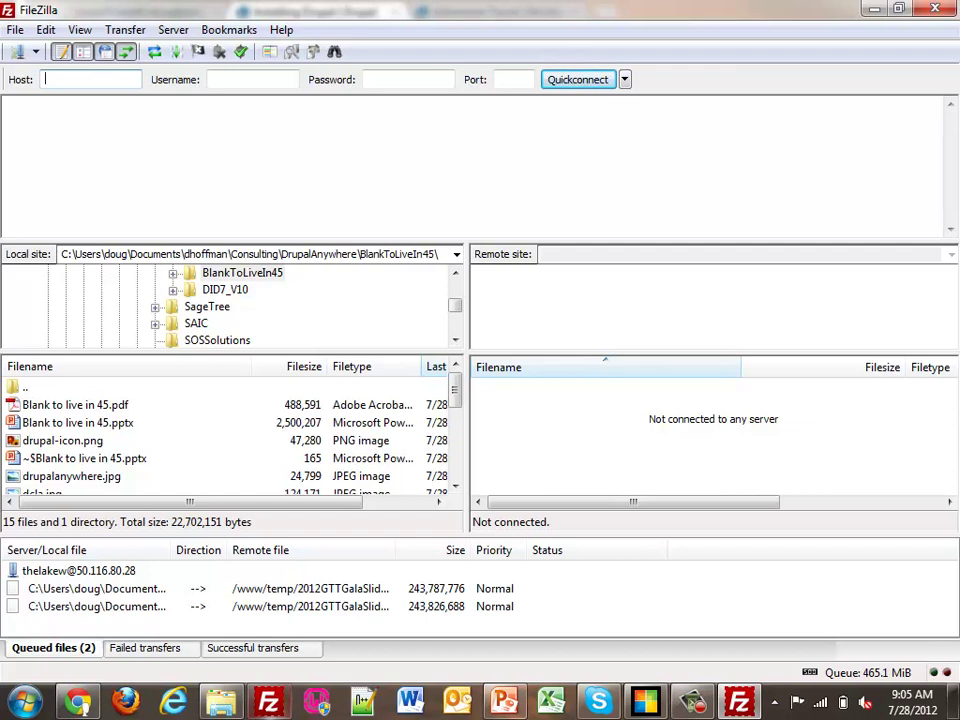
Step: In FileZilla, connect to the saved HostGator VPS site, restart the connection in the current tab, and minimize the window
click(15, 29)
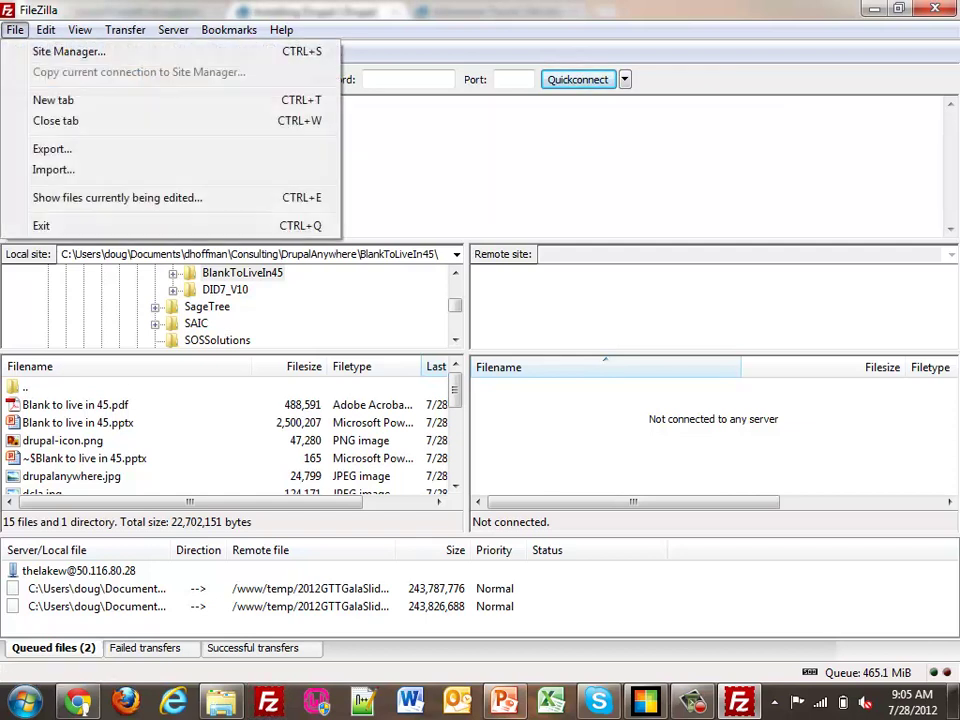
click(68, 51)
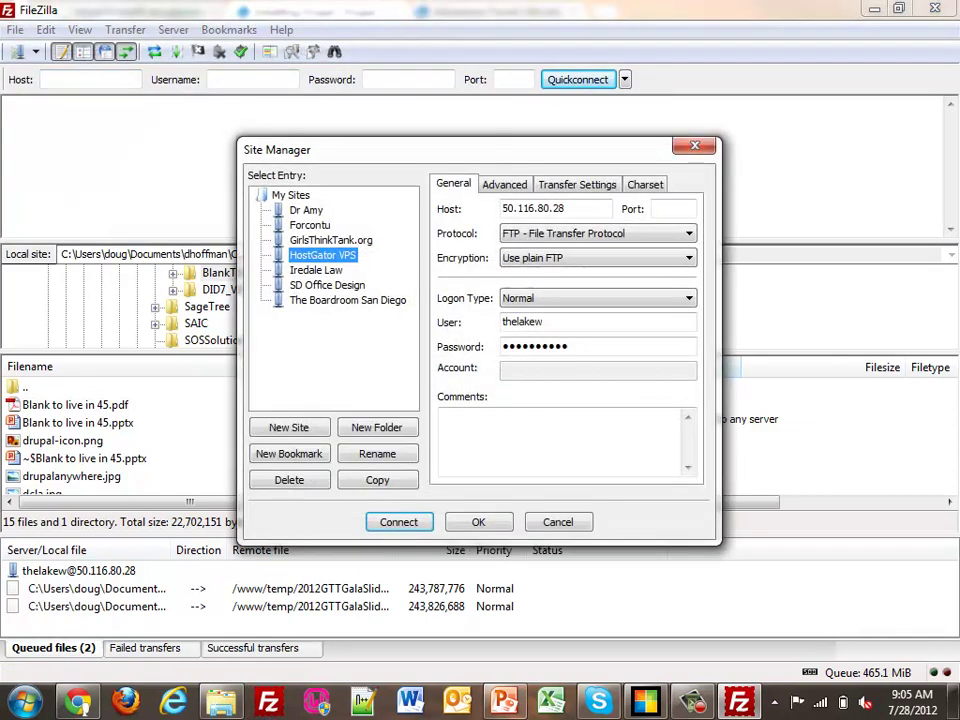
key(Return)
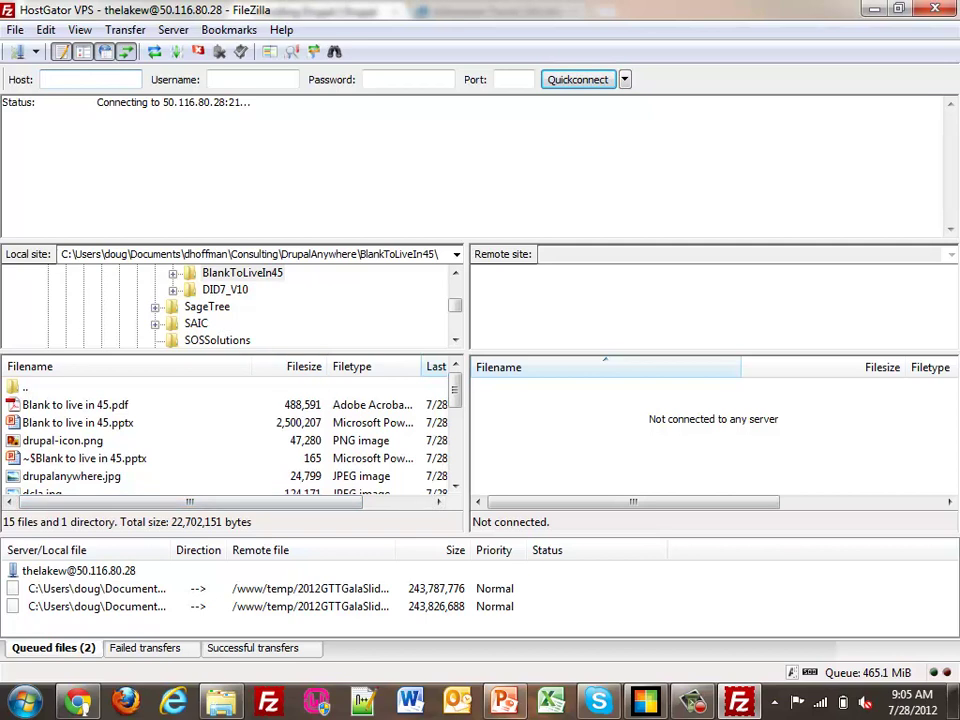
click(15, 29)
click(66, 51)
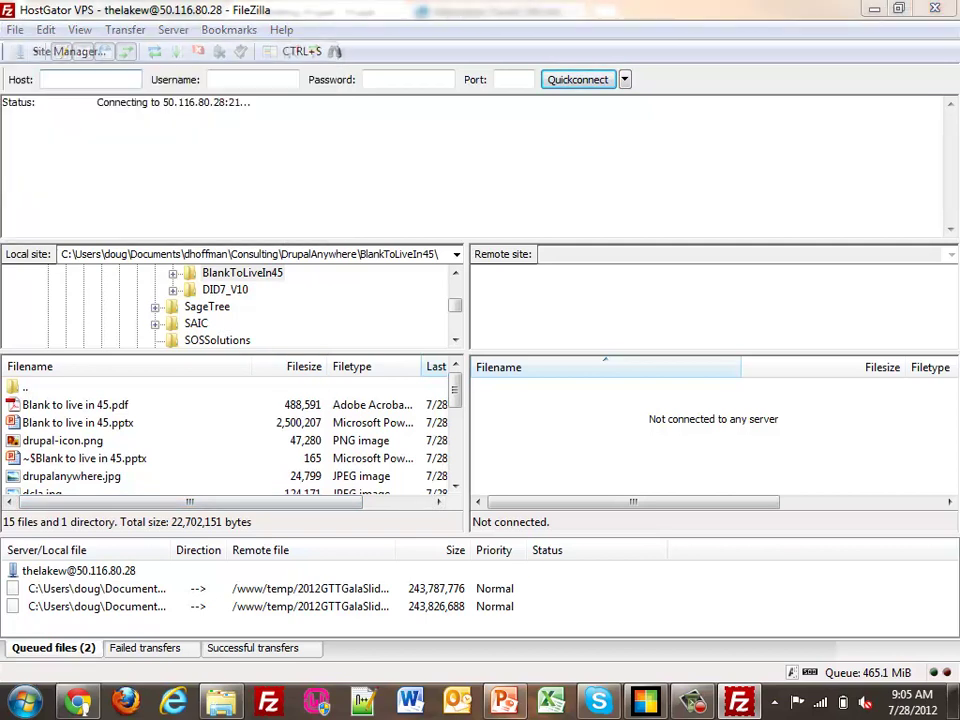
key(Return)
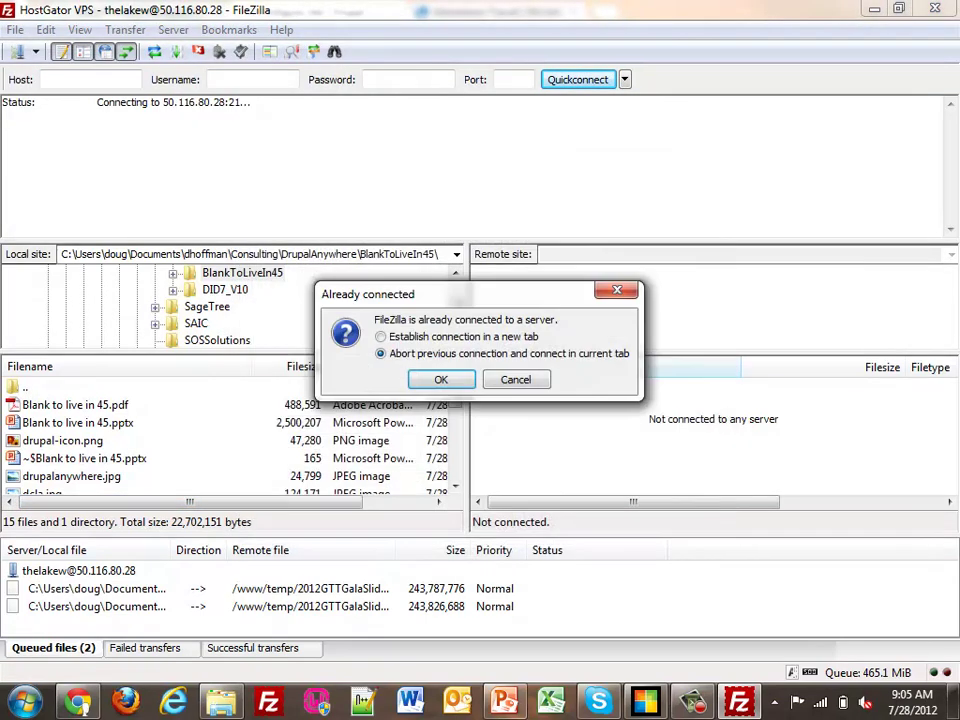
key(Return)
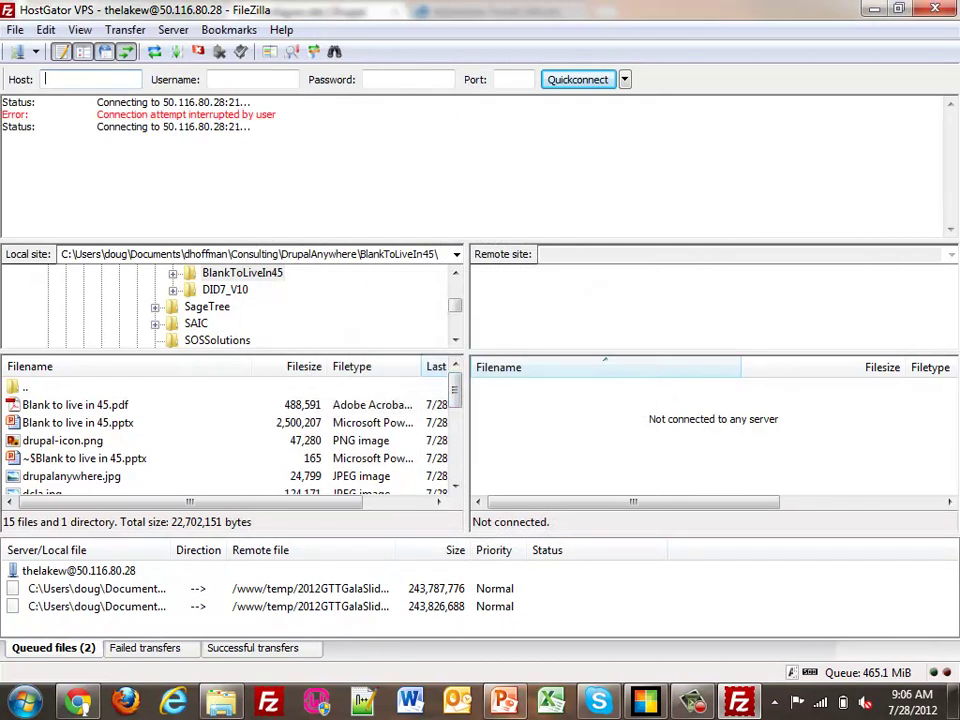
click(873, 9)
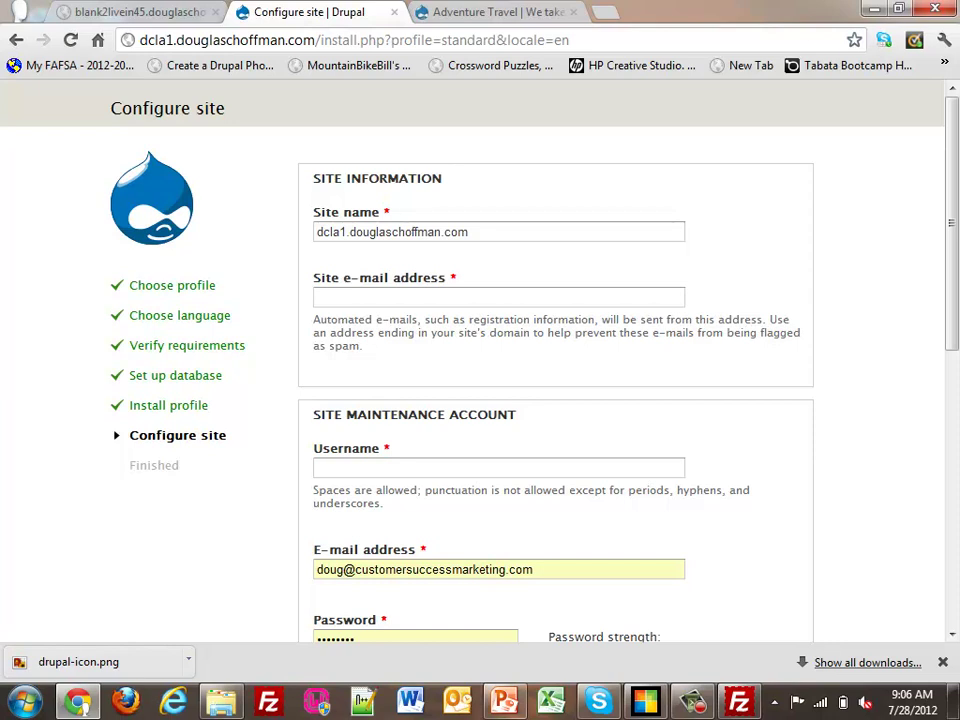
Step: Set the site name to Adventure Travel and fill in the site e-mail address
drag(469, 232, 316, 232)
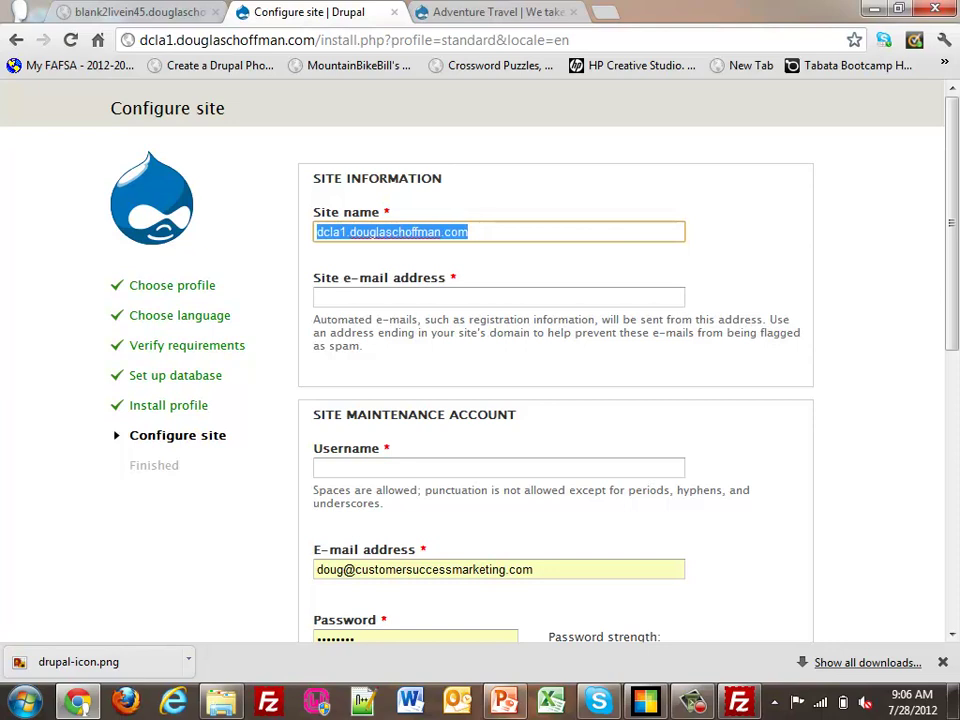
text(Adventure)
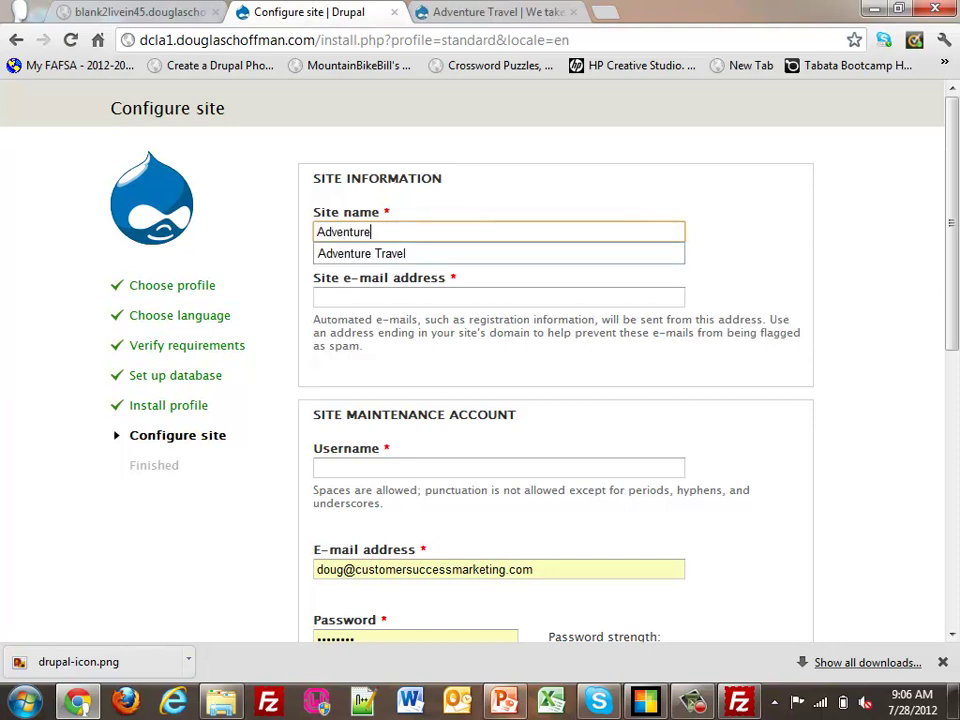
key(Down)
key(Return)
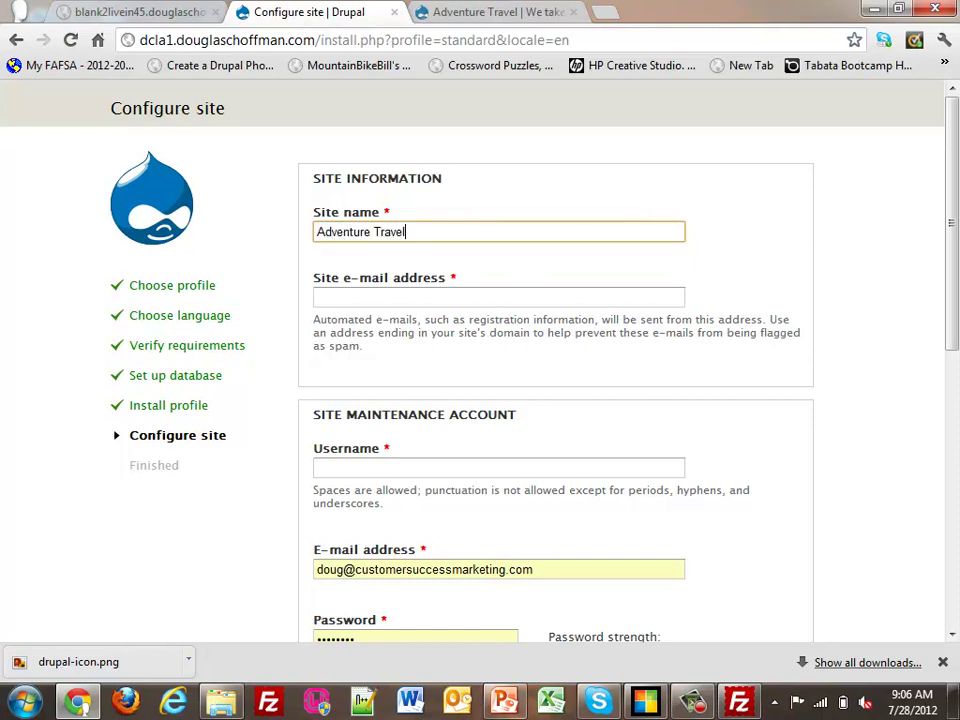
key(Tab)
text(d)
key(Down)
key(Down)
key(Return)
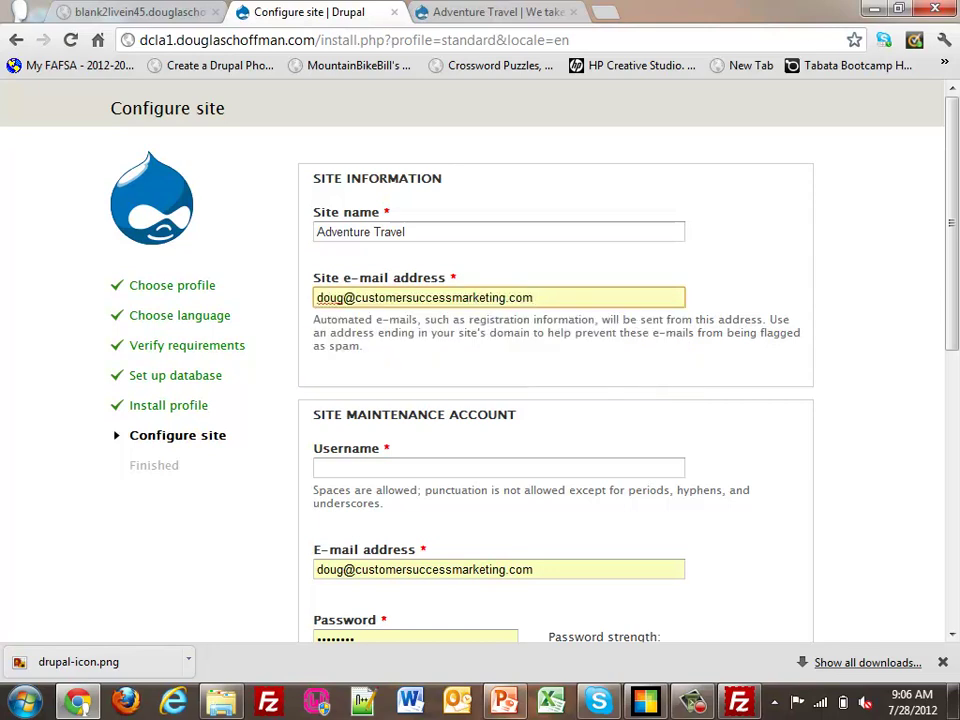
Step: Set the site maintenance account's username to admin
scroll(480, 360, down, 3)
click(317, 186)
text(admin)
key(Down)
key(Return)
Step: Try to fill in the maintenance account's password confirmation and submit the site configuration
scroll(480, 360, down, 1)
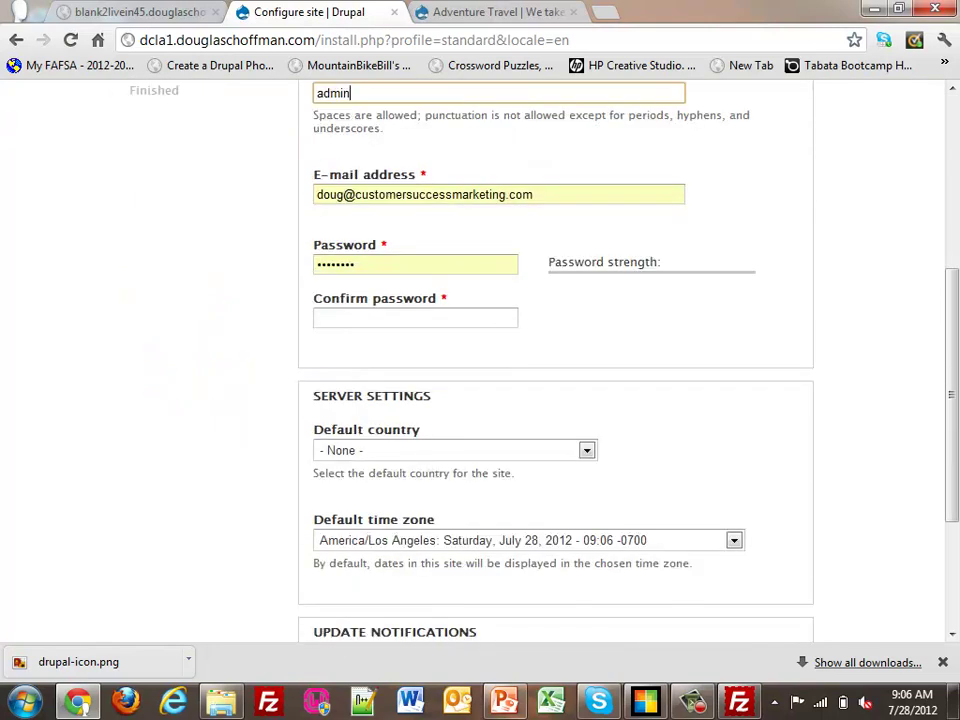
click(317, 317)
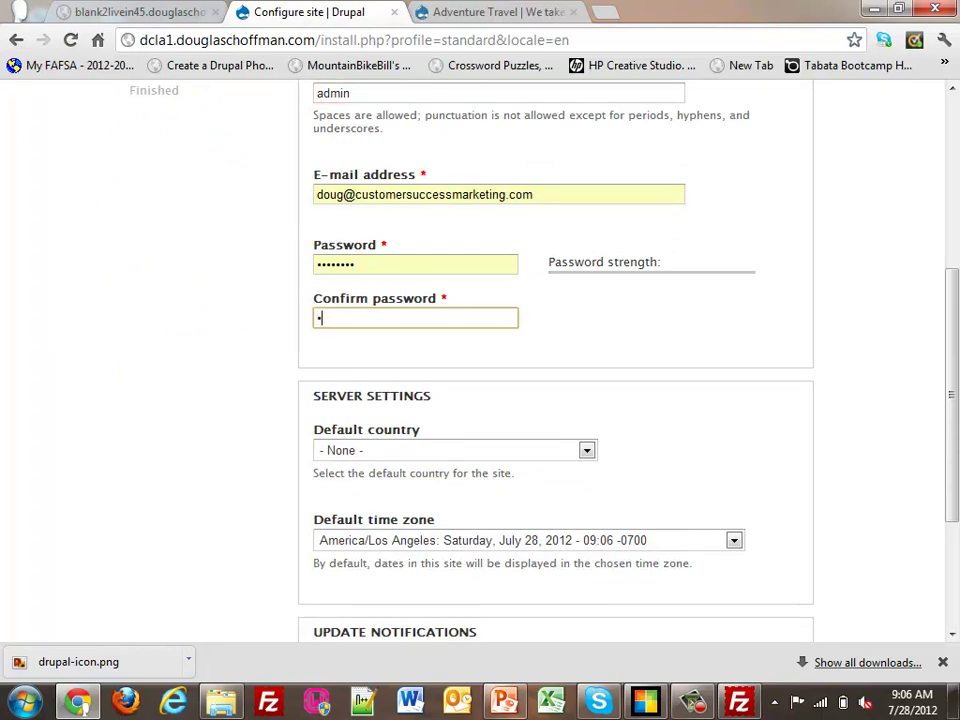
text(•••)
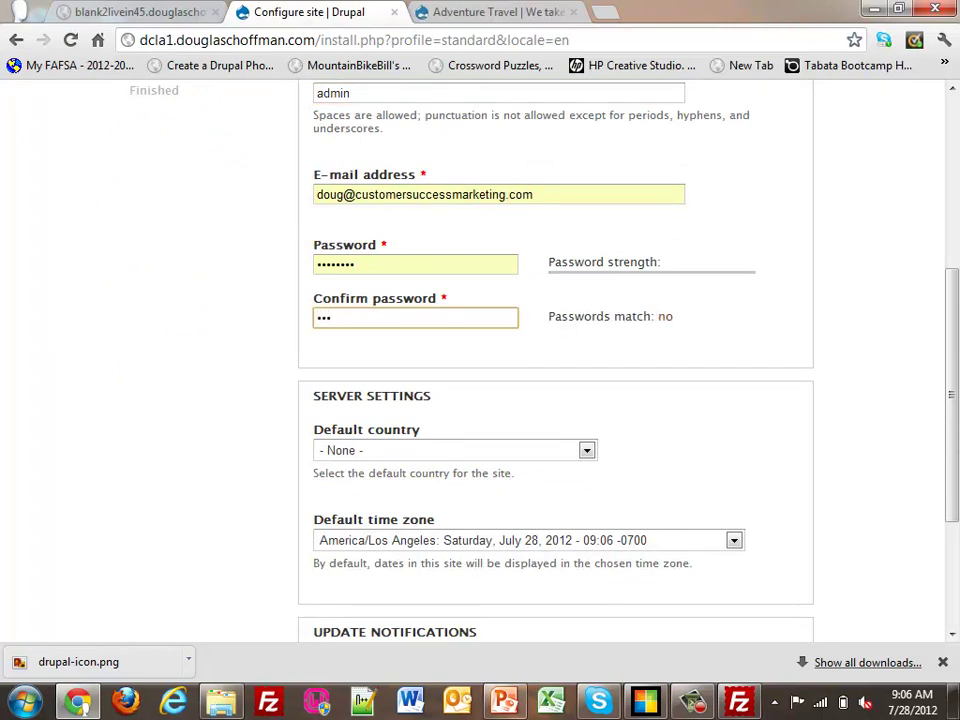
text(•••••••)
scroll(480, 360, down, 2)
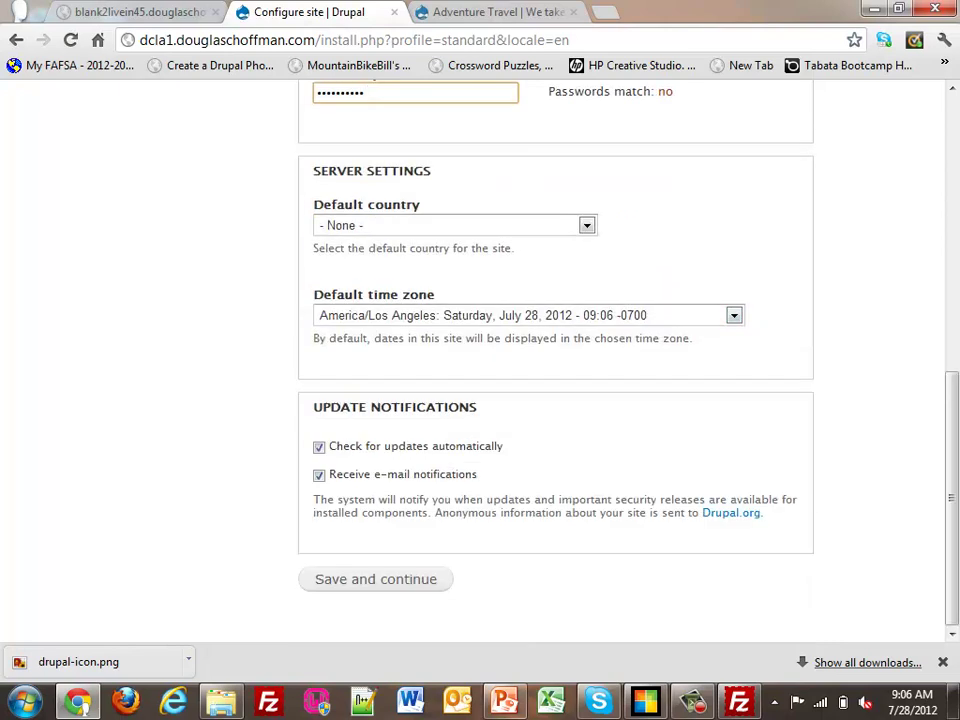
key(Return)
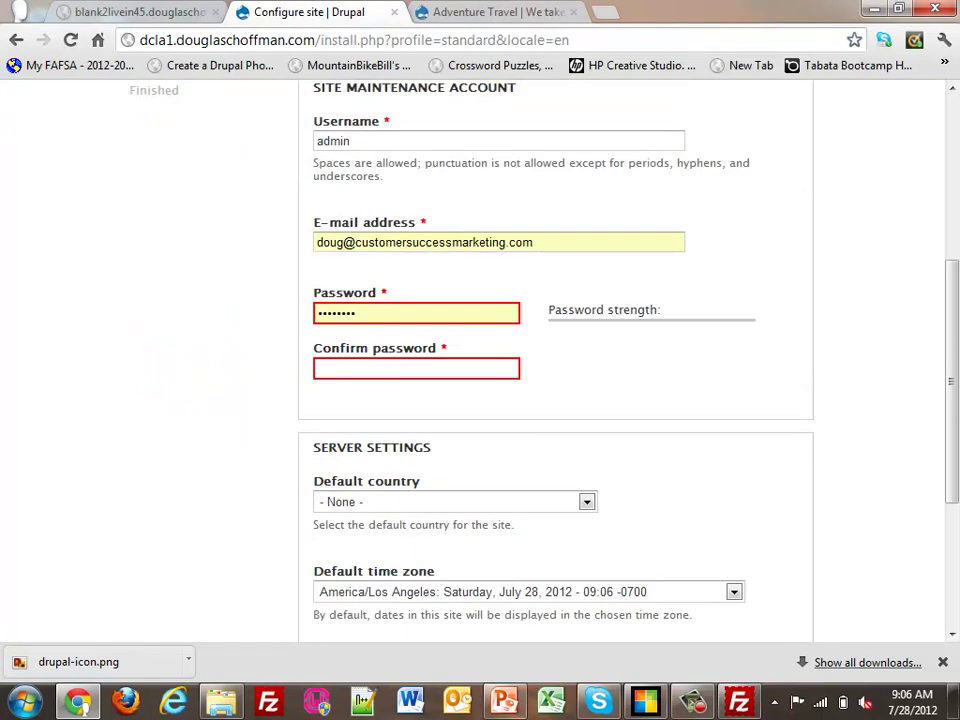
Step: Re-enter the maintenance account's password, repeat it in the confirmation field, and submit the site configuration
key(ctrl+a)
text(••••••••)
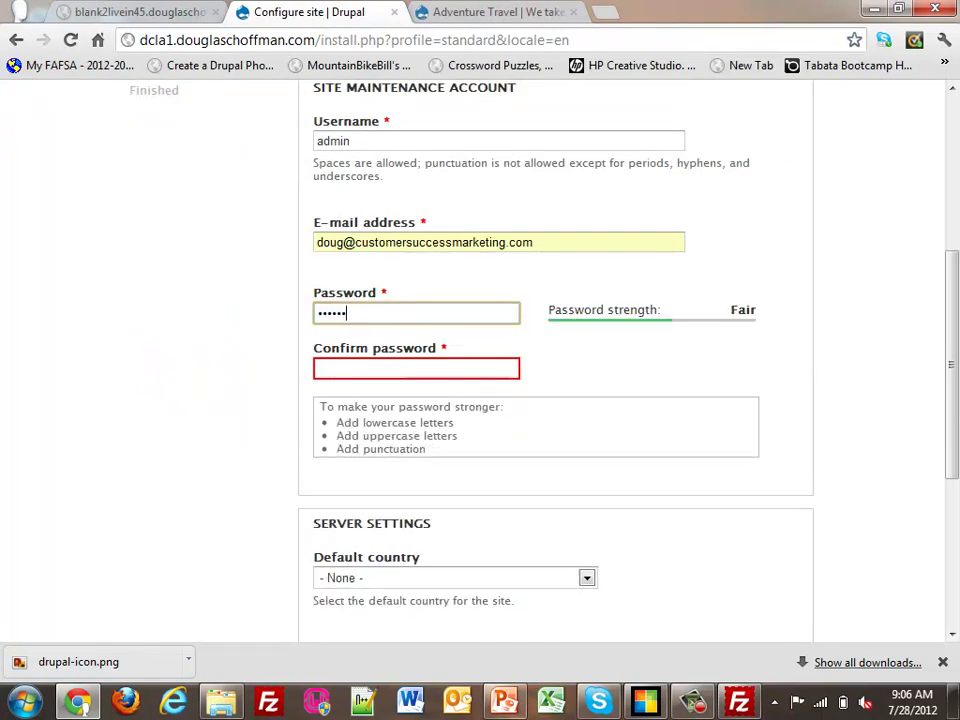
key(Tab)
text(••••••••)
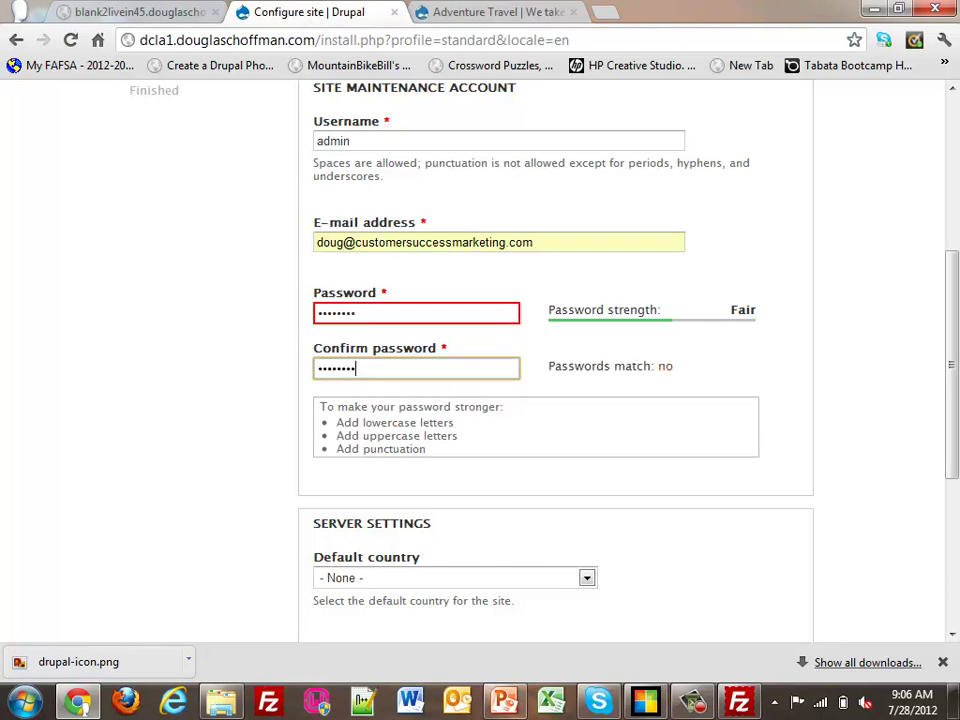
scroll(555, 360, down, 2)
scroll(555, 360, down, 2)
click(375, 579)
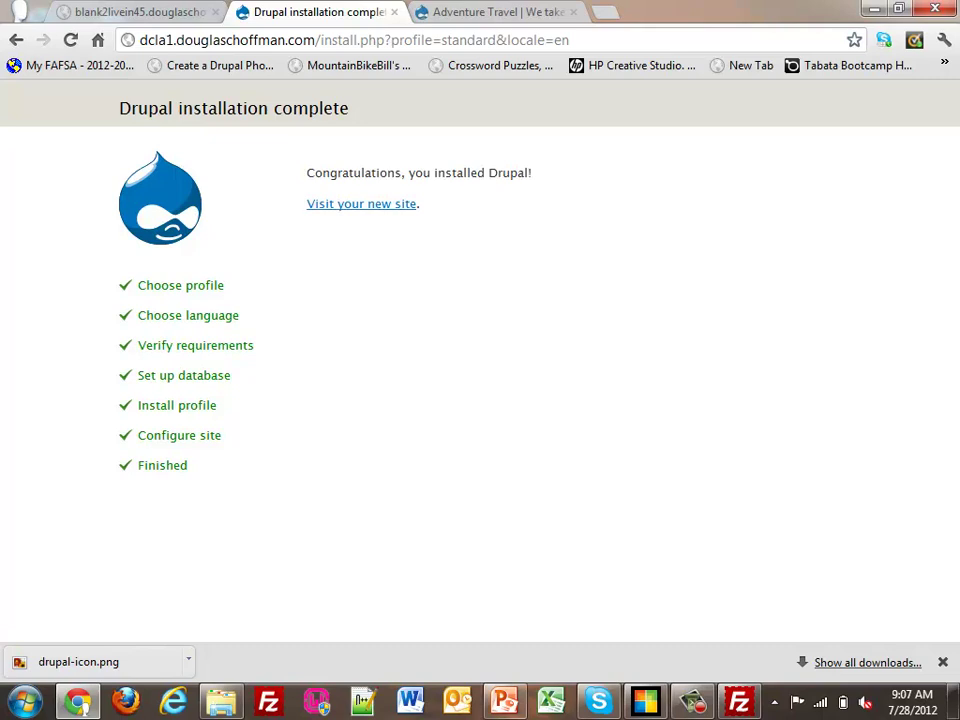
Step: Visit the newly installed site and open its module administration page
click(361, 203)
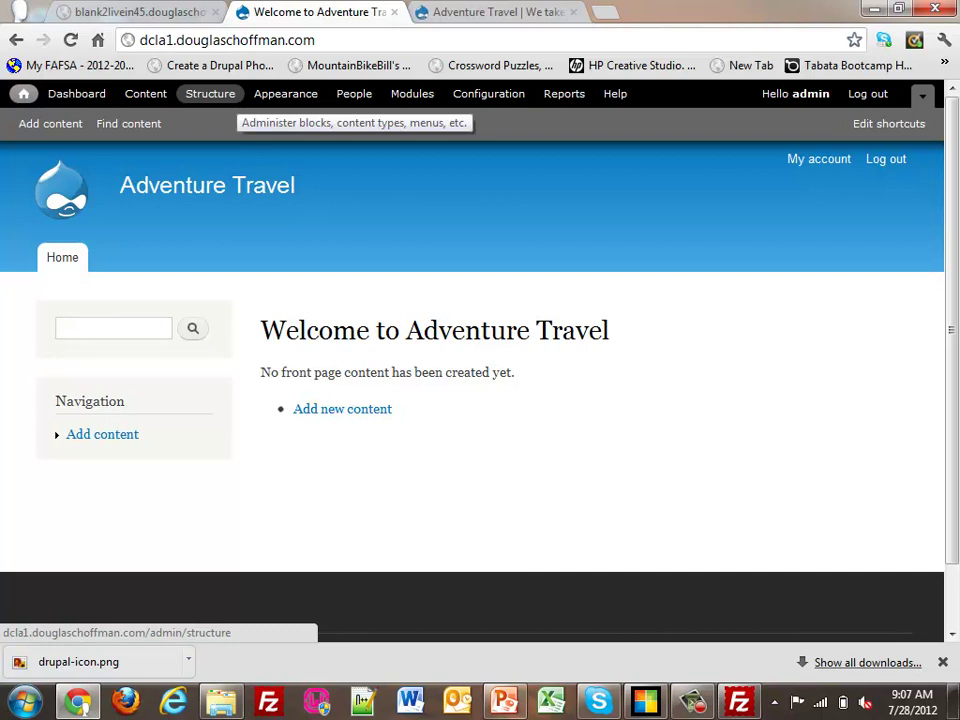
click(210, 93)
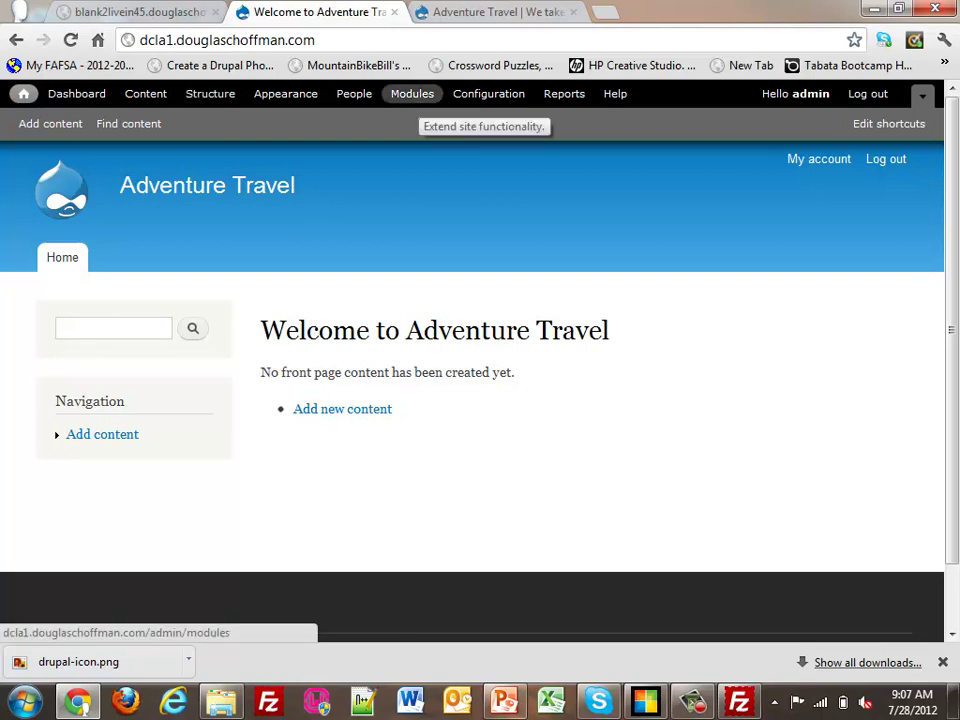
click(412, 93)
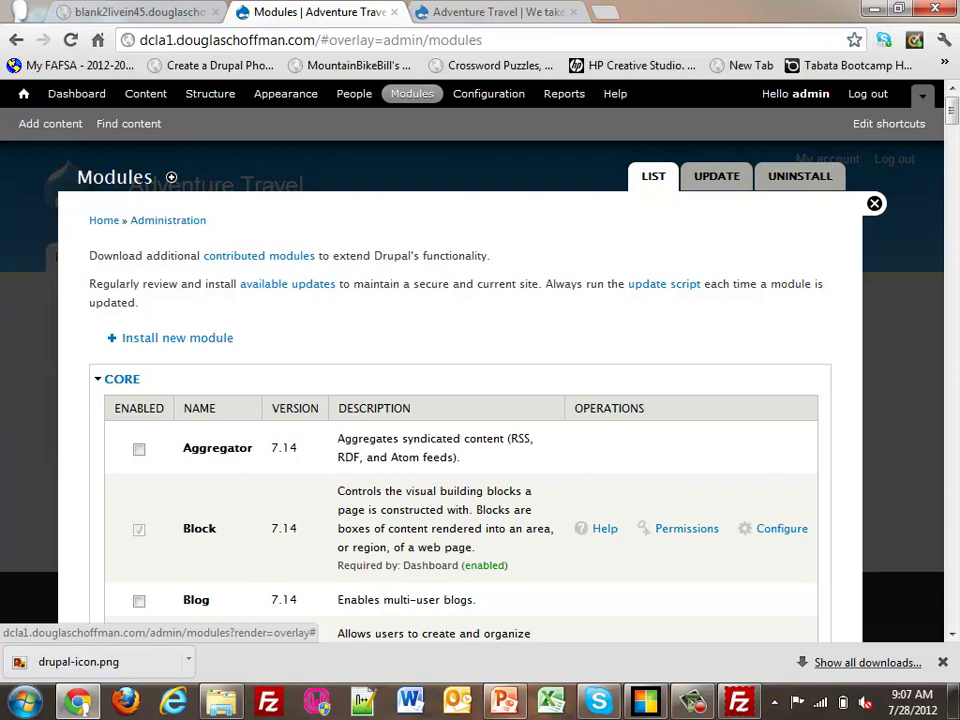
Step: Mark the core Blog module as enabled and clear the Comment module in the module list
scroll(460, 400, down, 3)
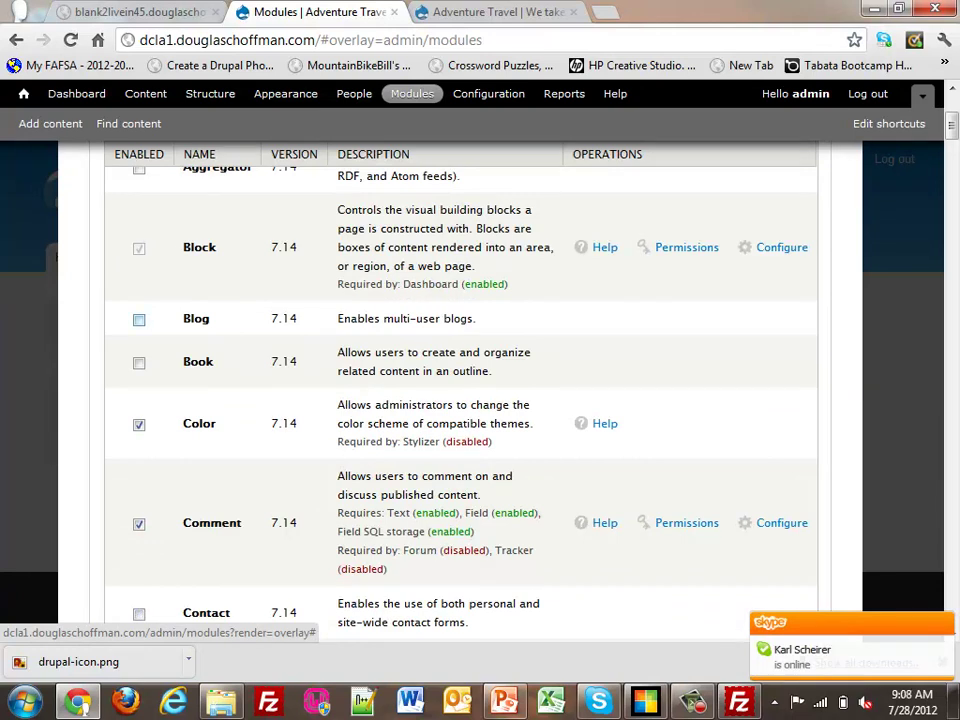
click(139, 319)
scroll(139, 319, down, 2)
click(139, 336)
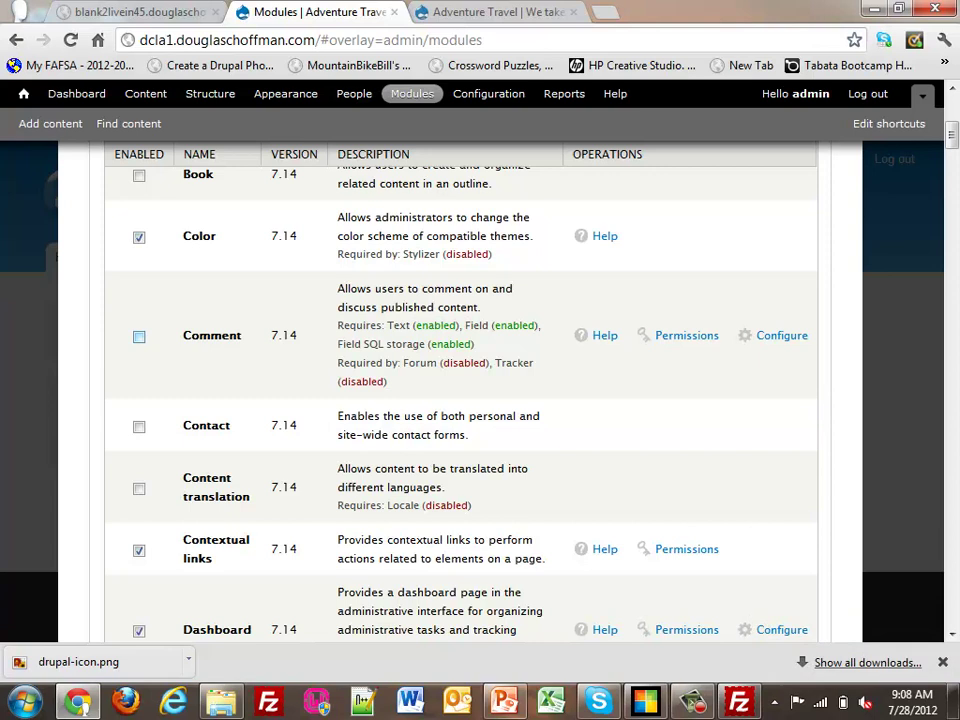
Step: Mark the Devel and Devel generate modules as enabled in the Development group of the module list
scroll(460, 400, down, 12)
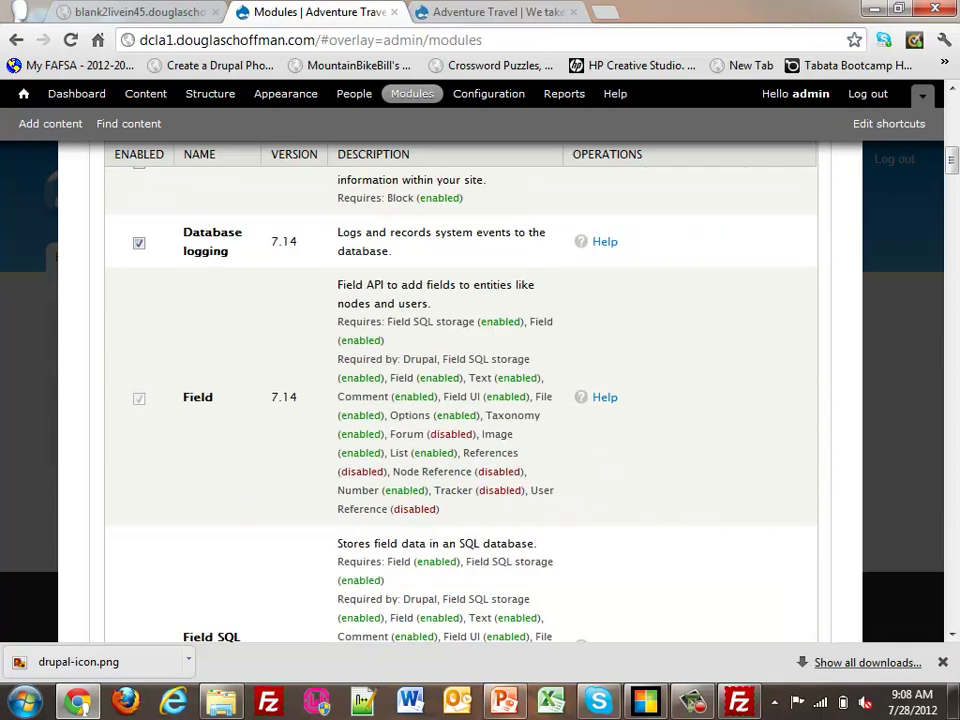
scroll(460, 400, down, 10)
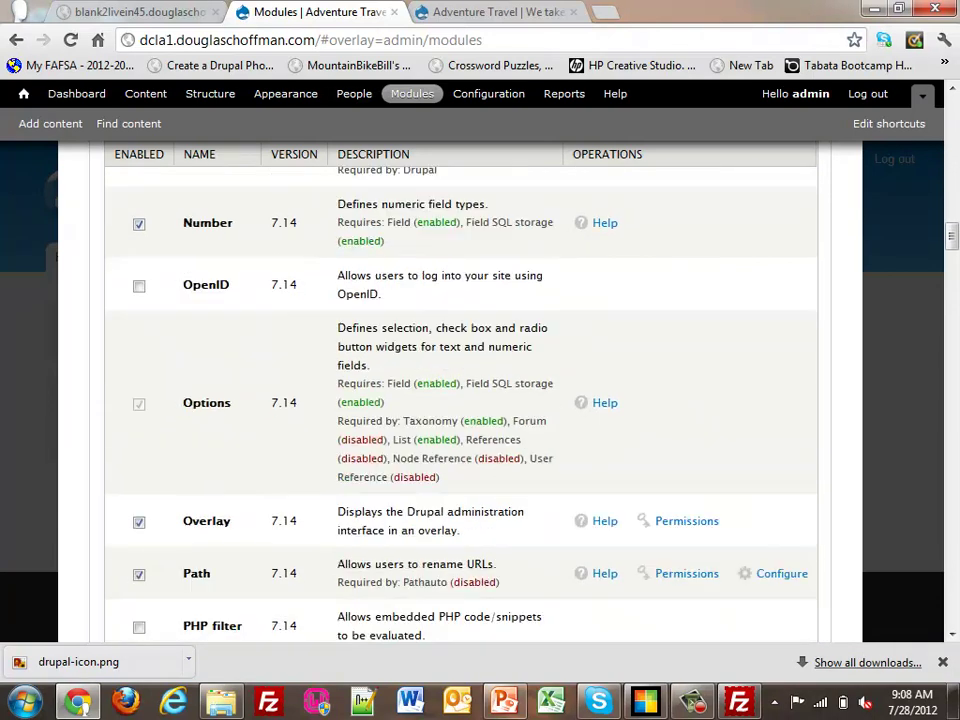
scroll(460, 400, down, 15)
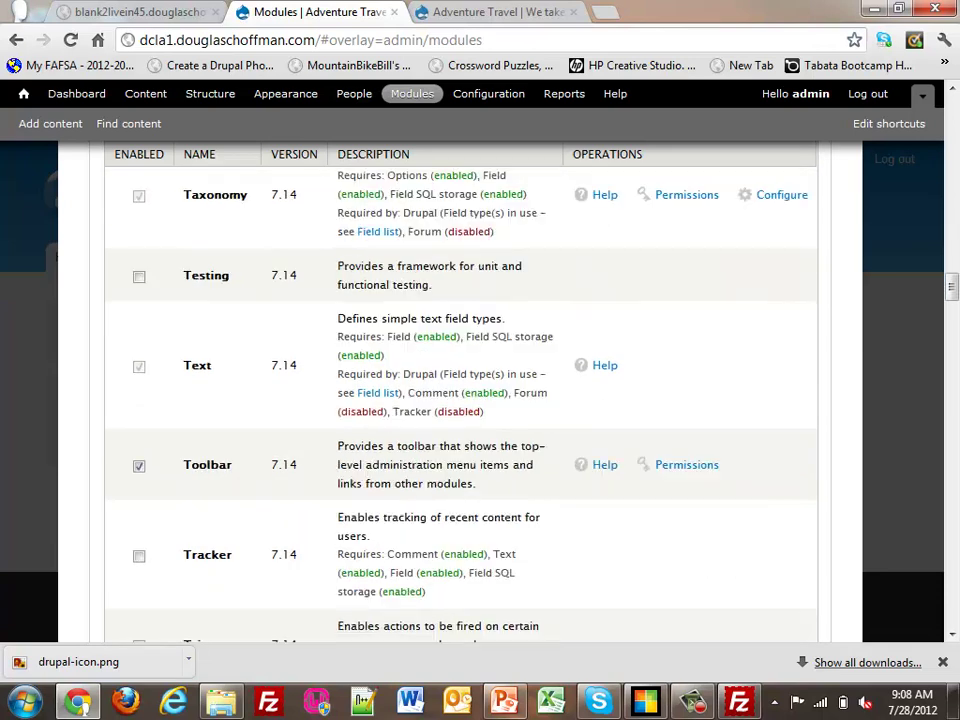
scroll(460, 400, down, 15)
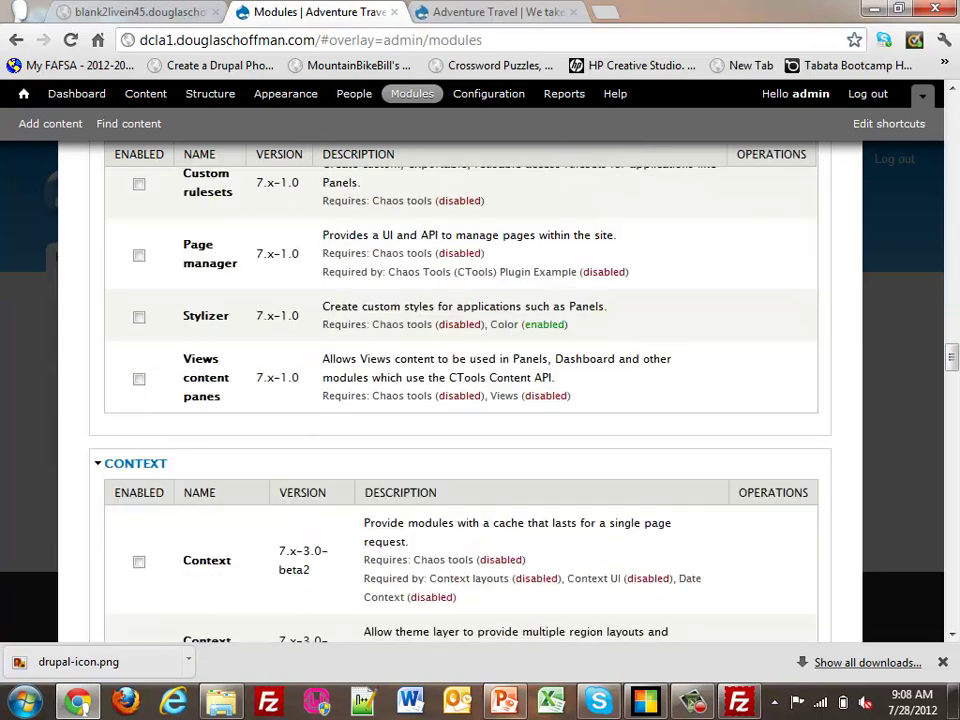
scroll(460, 400, down, 15)
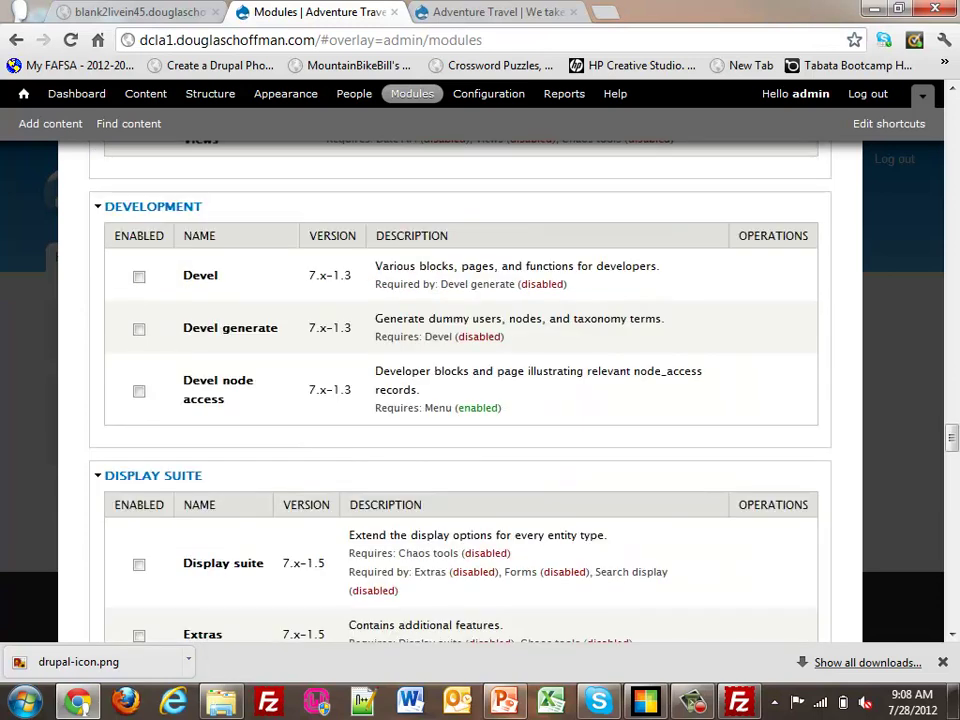
click(139, 276)
click(139, 329)
Step: Mark the IMCE media module and the Libraries module as enabled in the module list
scroll(460, 390, down, 10)
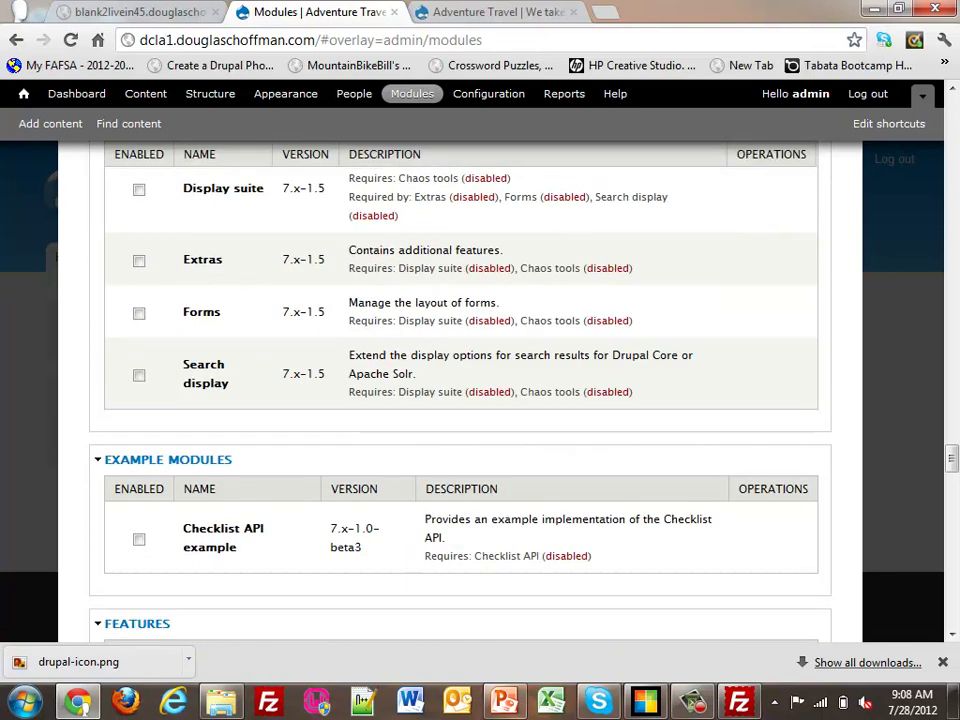
scroll(460, 390, down, 3)
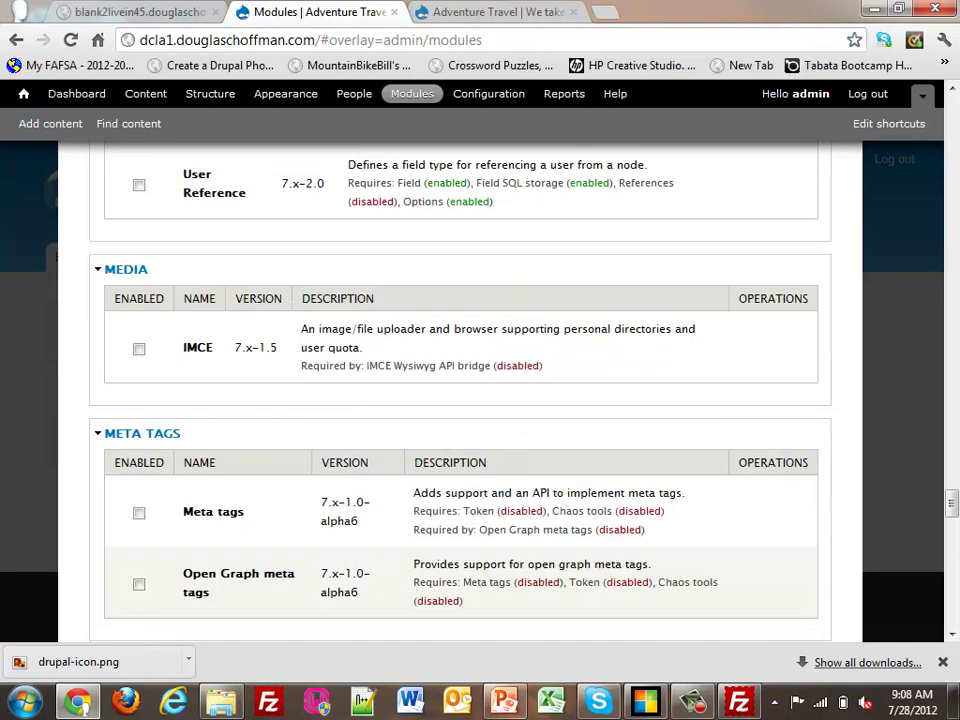
click(139, 348)
scroll(139, 388, down, 10)
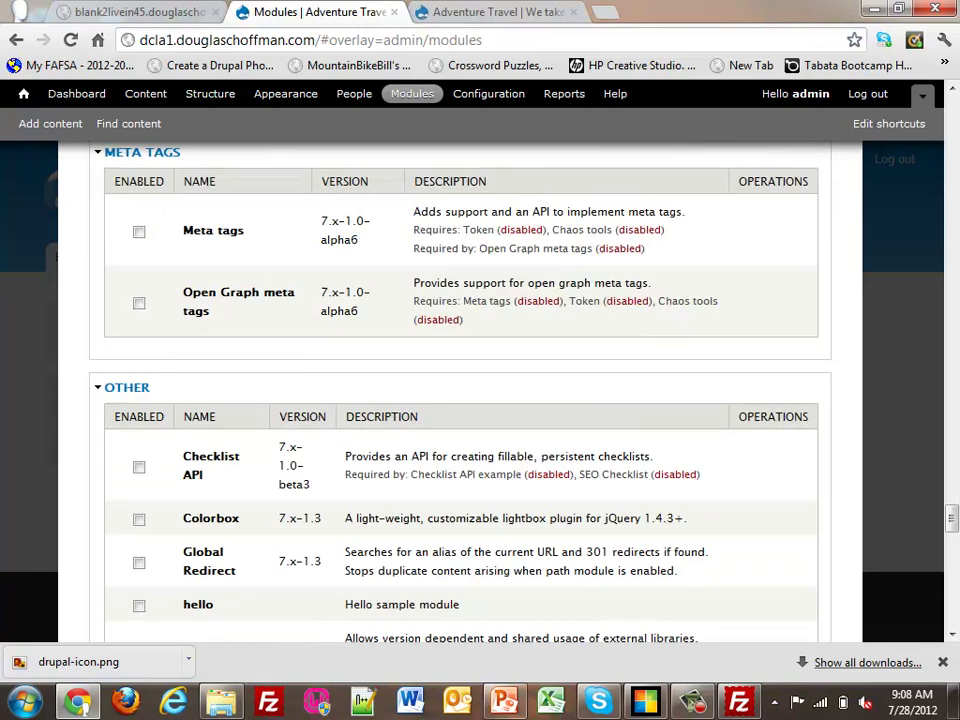
click(139, 273)
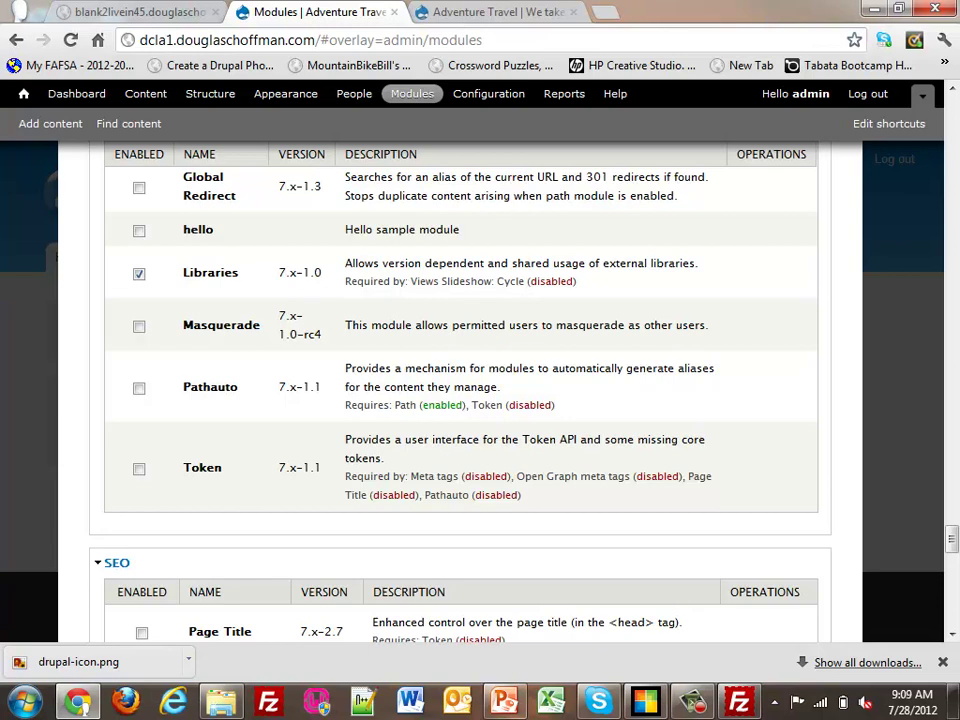
Step: Mark the IMCE Wysiwyg API bridge and Wysiwyg modules as enabled, and save the module configuration
scroll(460, 390, down, 10)
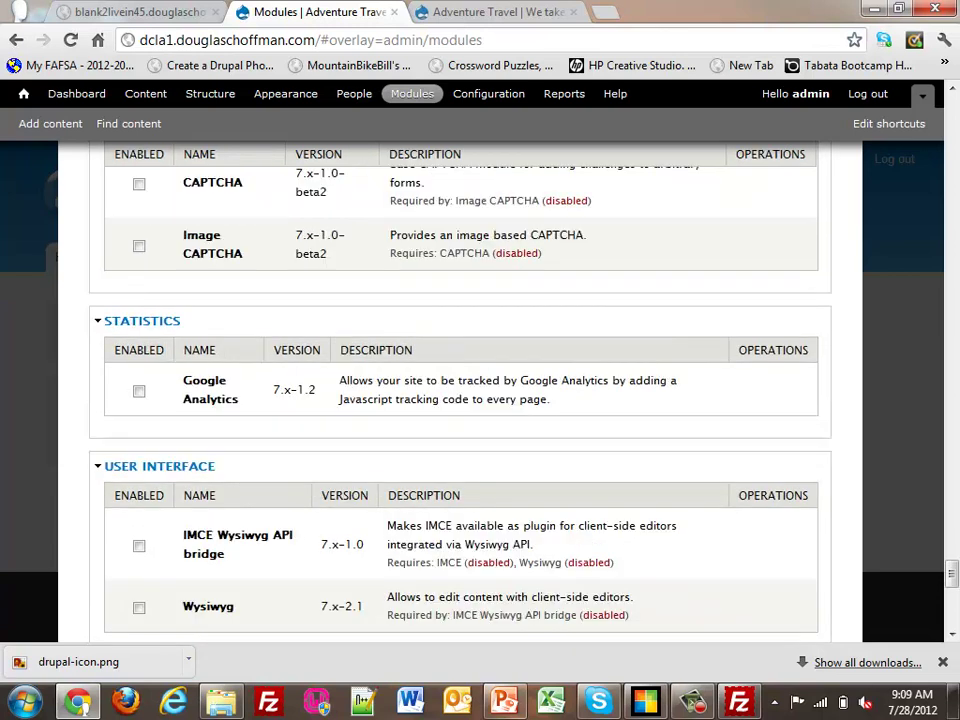
scroll(460, 390, down, 2)
scroll(460, 390, up, 4)
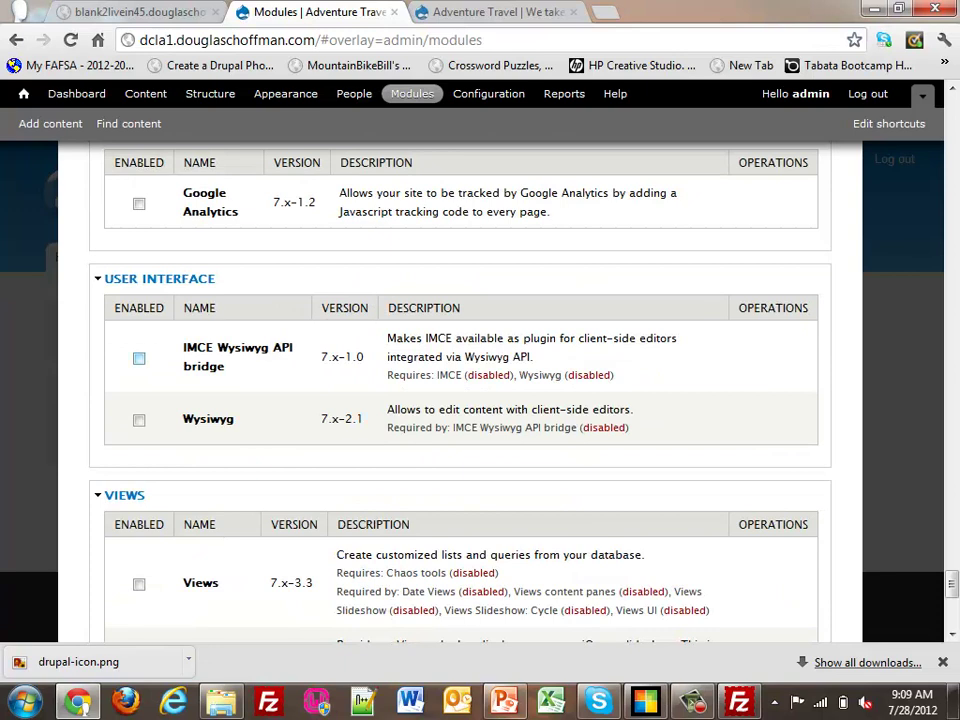
click(139, 358)
click(139, 420)
scroll(460, 400, down, 5)
click(166, 555)
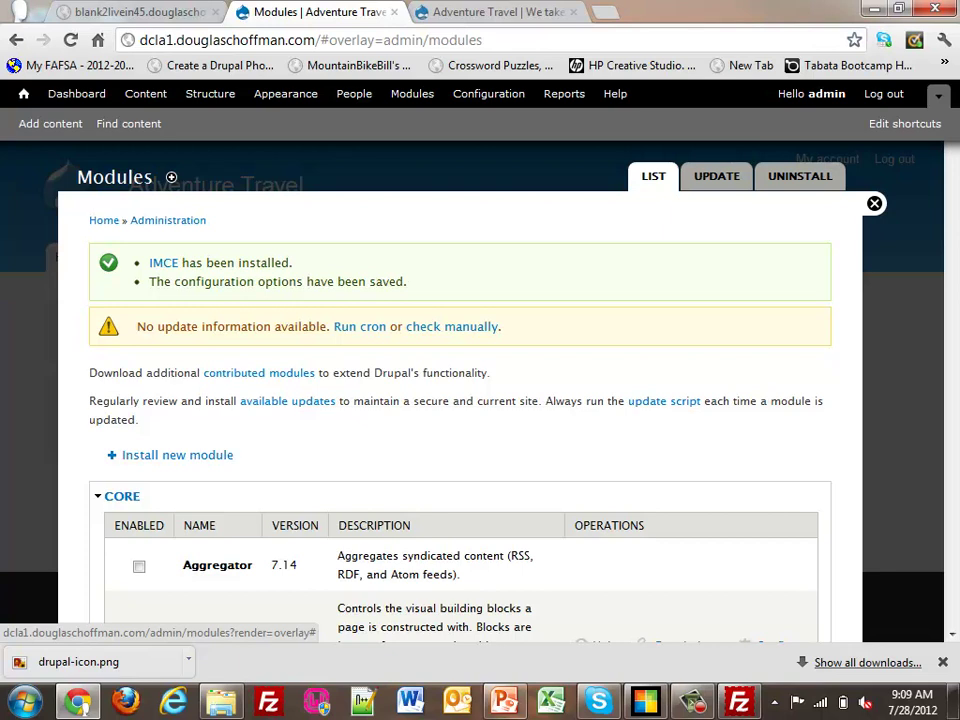
scroll(460, 400, down, 3)
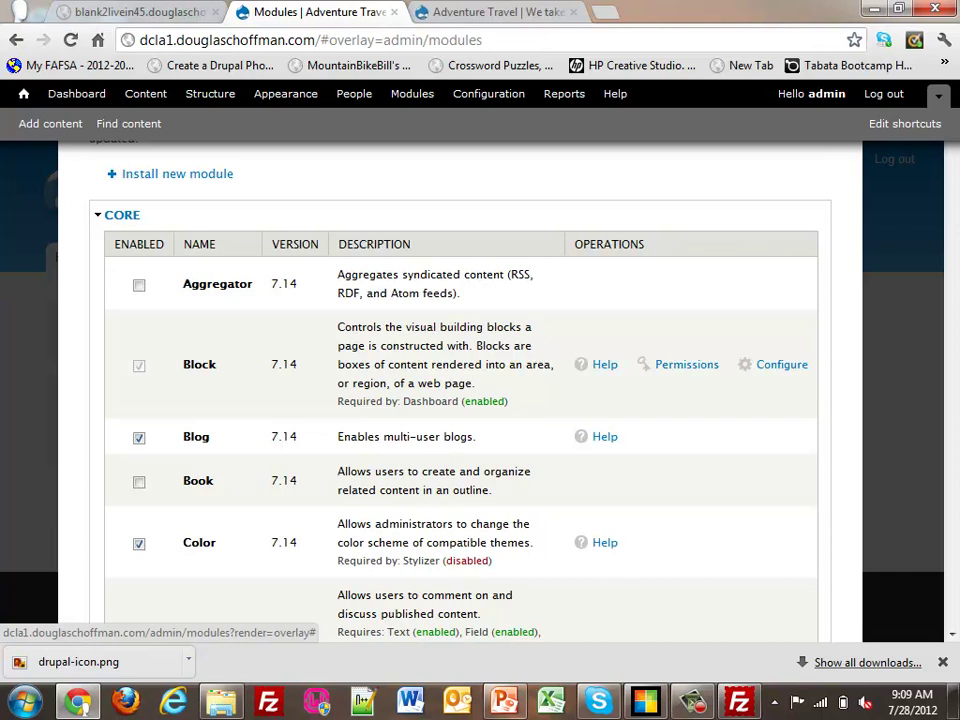
scroll(460, 390, down, 2)
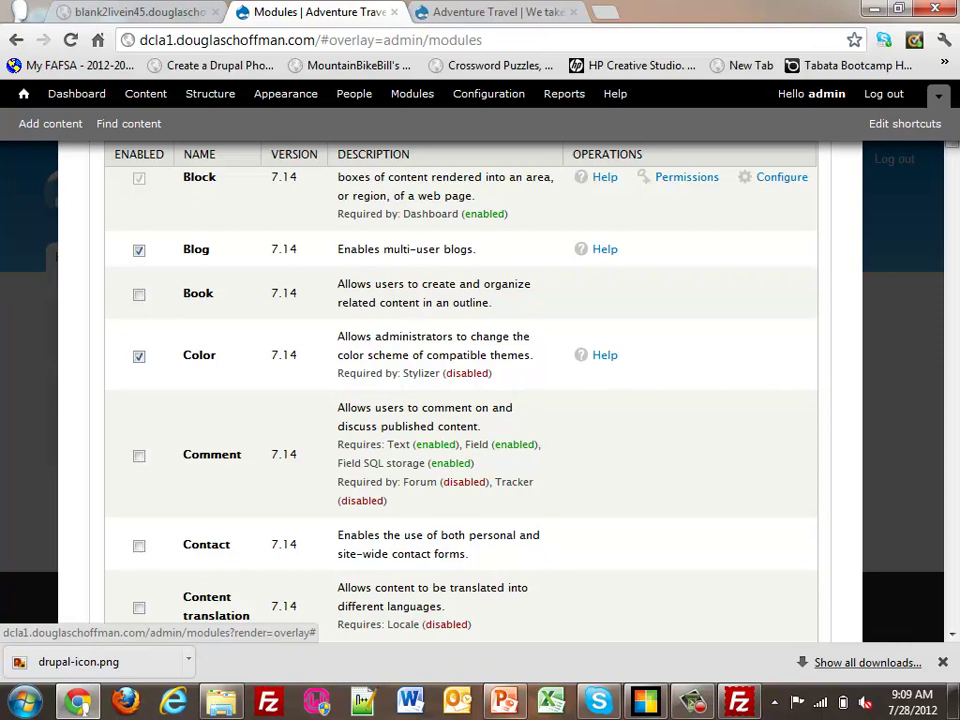
scroll(460, 400, up, 5)
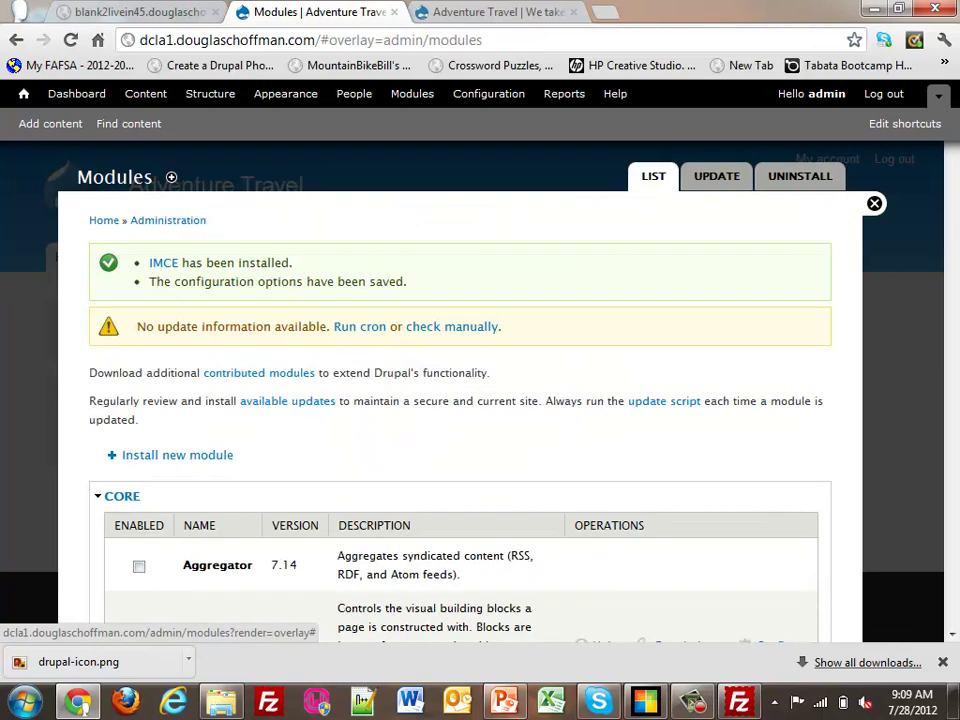
scroll(460, 400, down, 10)
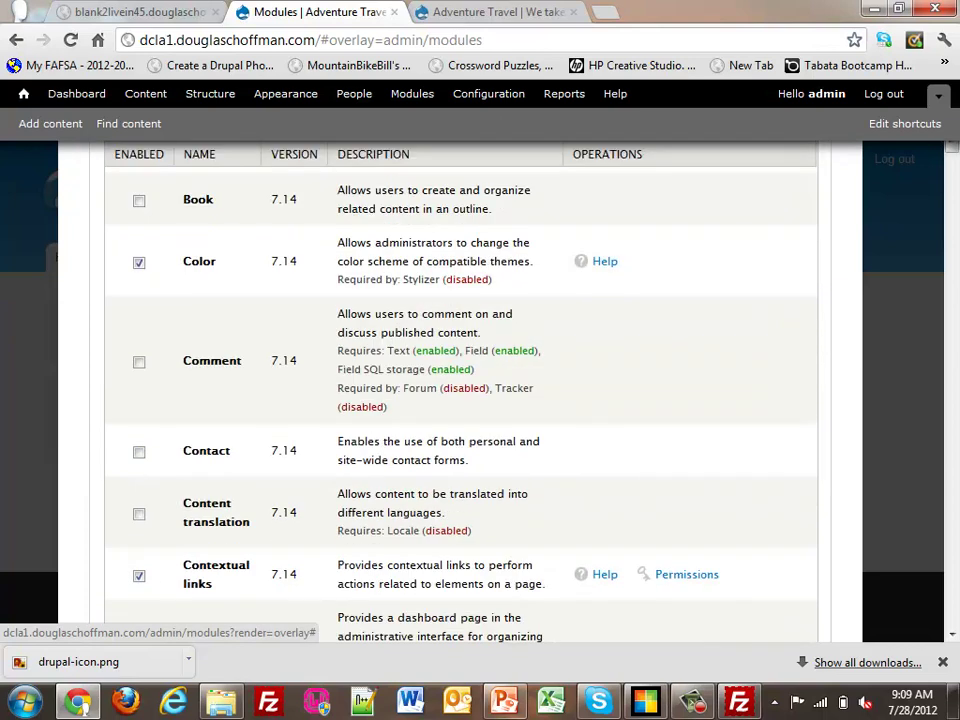
scroll(460, 400, down, 4)
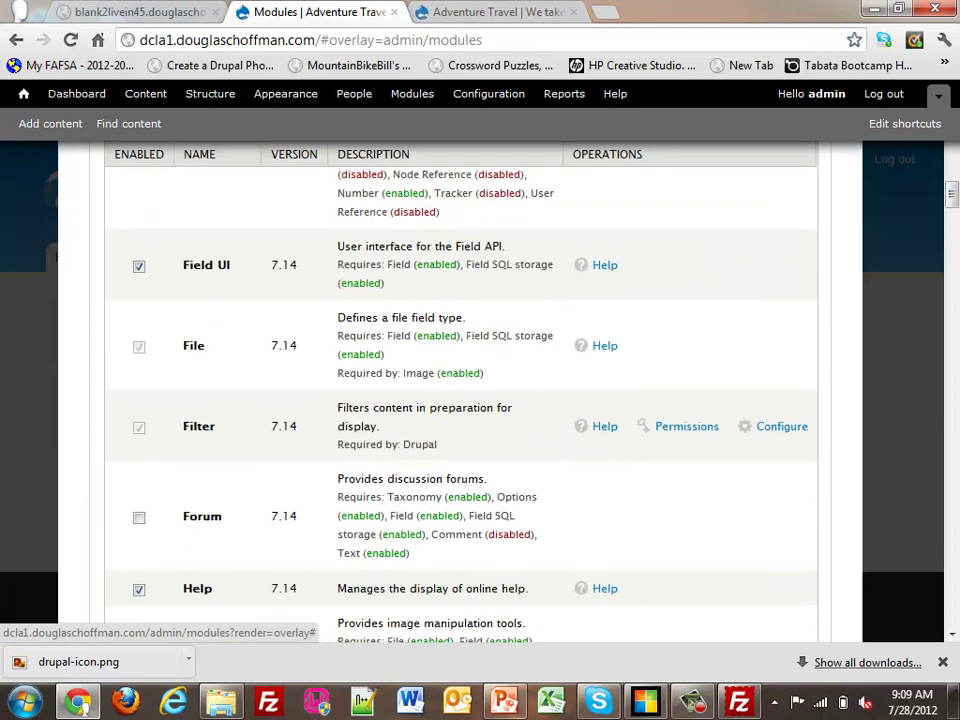
Step: In the IMCE configuration, assign the User-1 profile to the administrator and authenticated user roles, and save the configuration
click(488, 93)
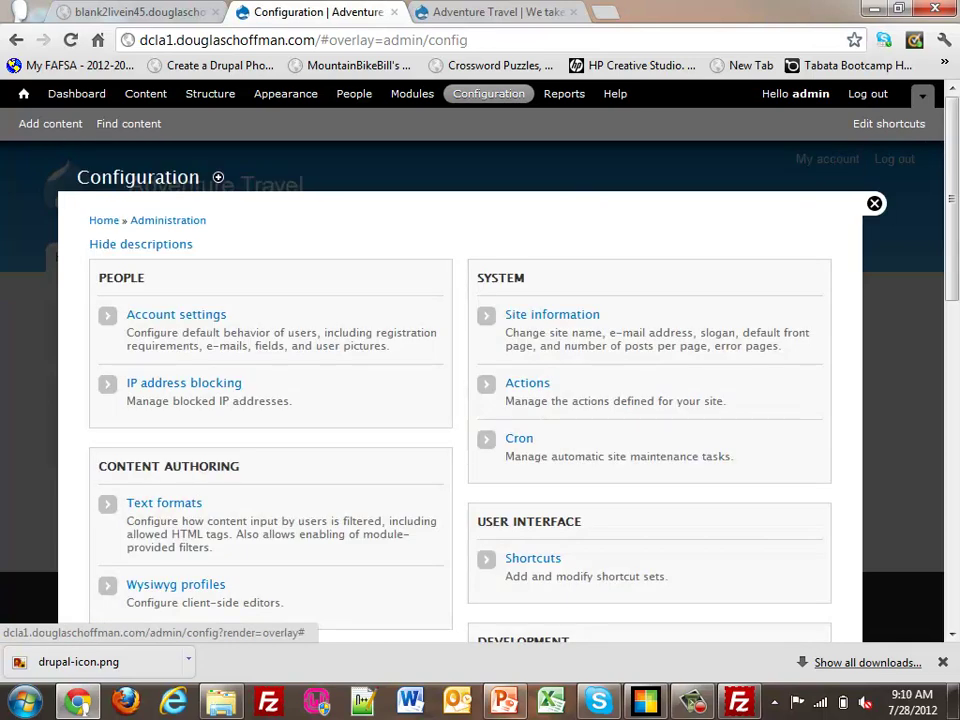
scroll(460, 400, down, 2)
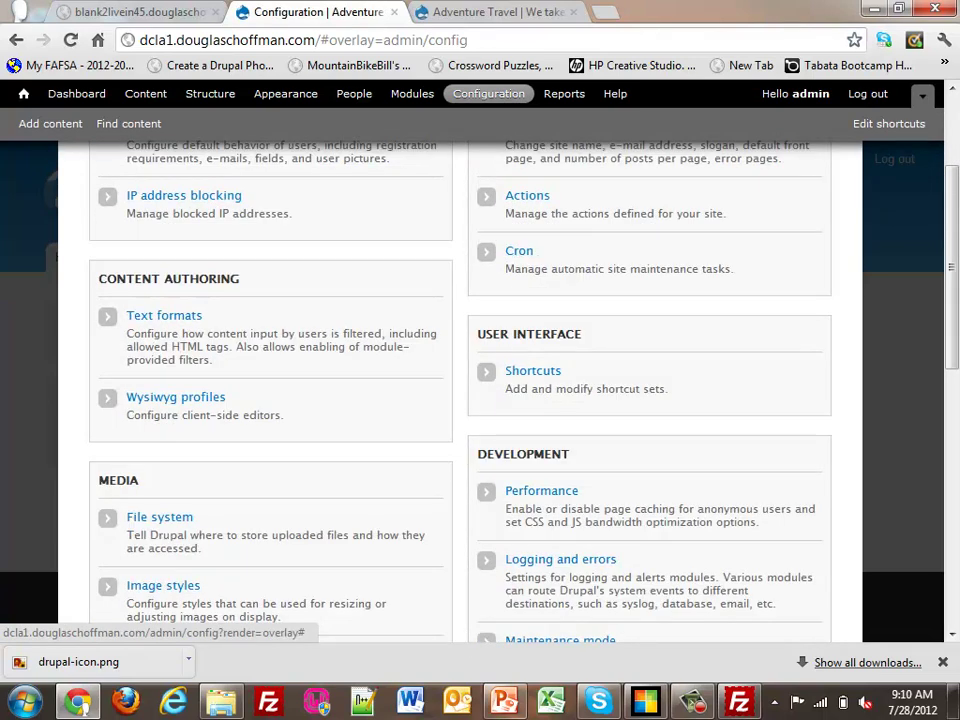
scroll(460, 400, down, 3)
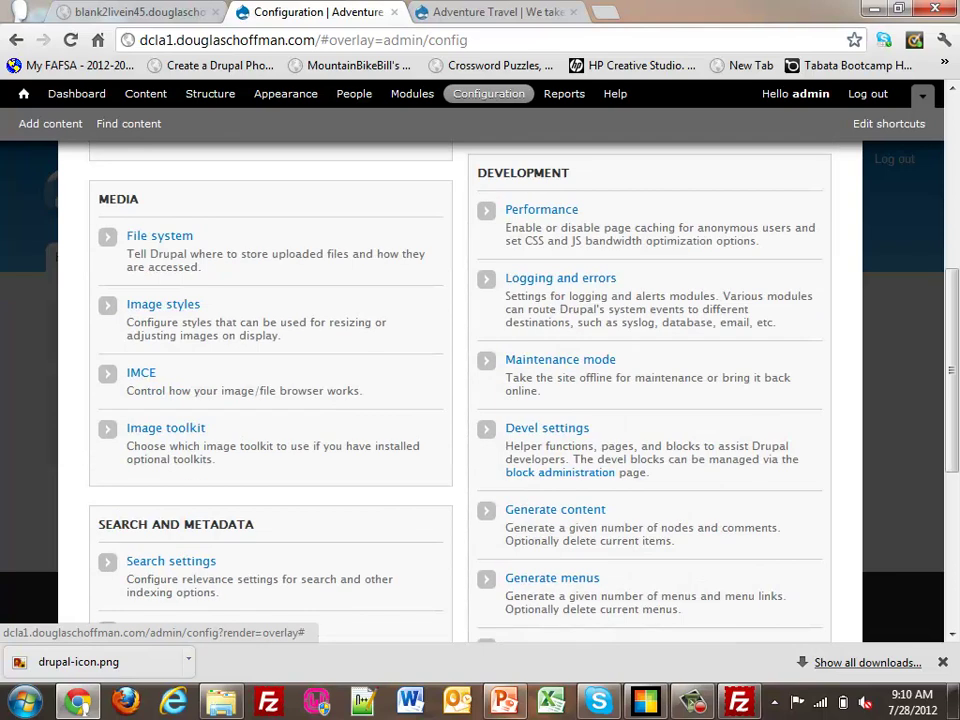
click(141, 372)
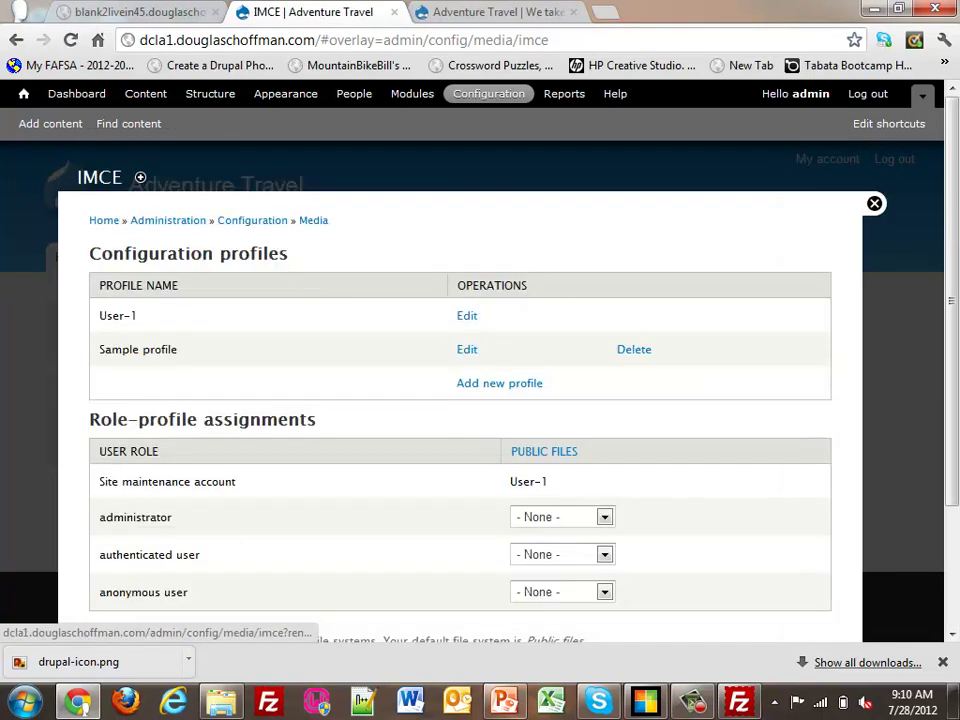
scroll(460, 400, down, 1)
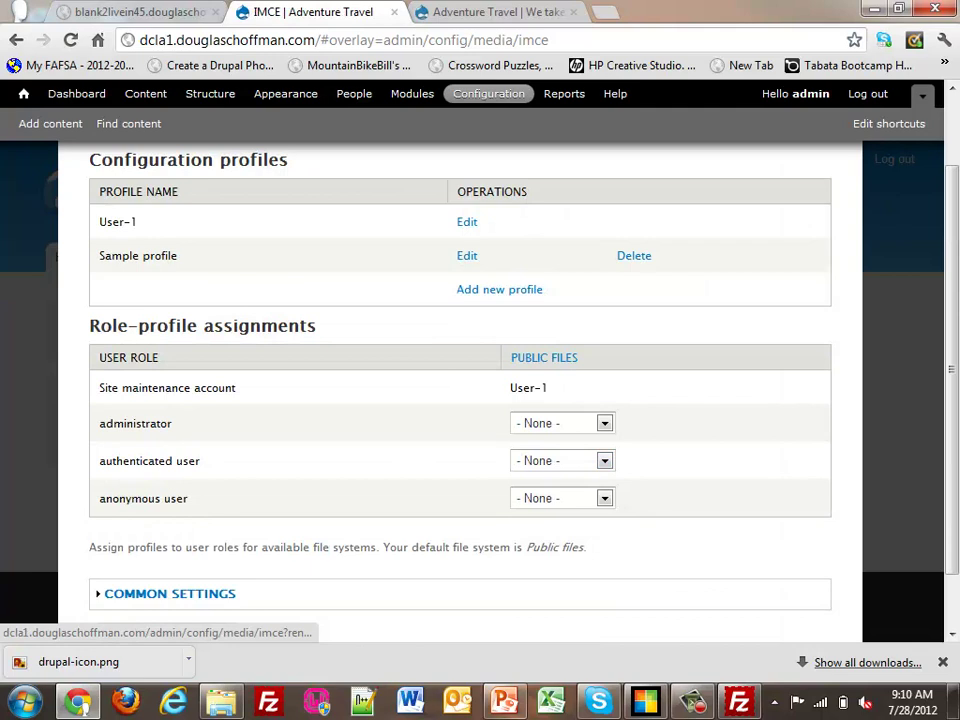
click(562, 423)
click(535, 456)
click(562, 460)
click(536, 495)
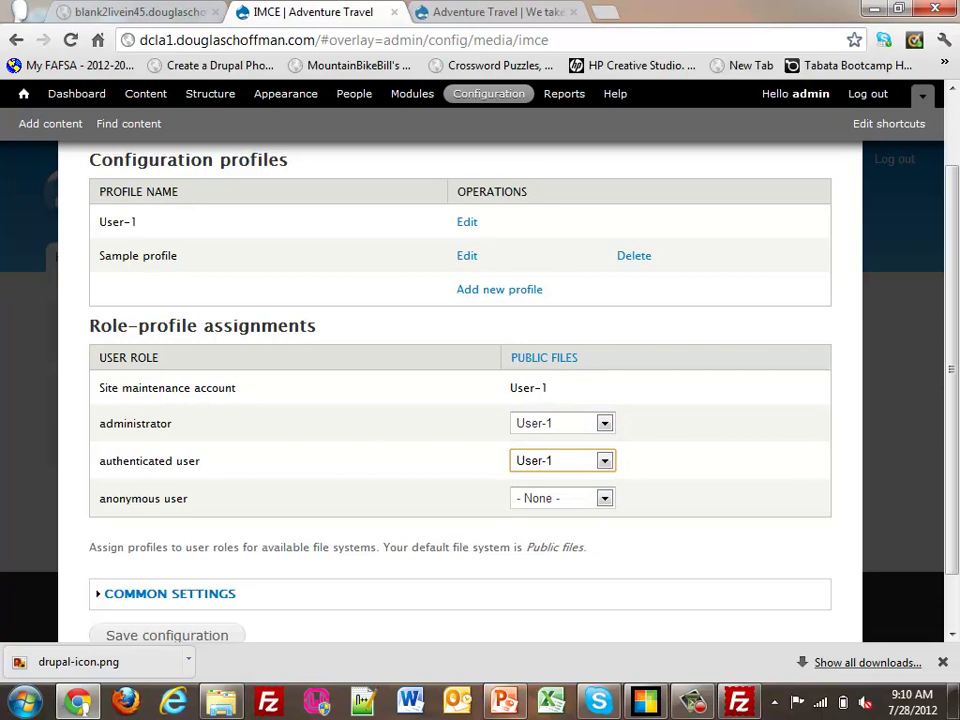
scroll(460, 390, down, 1)
click(166, 567)
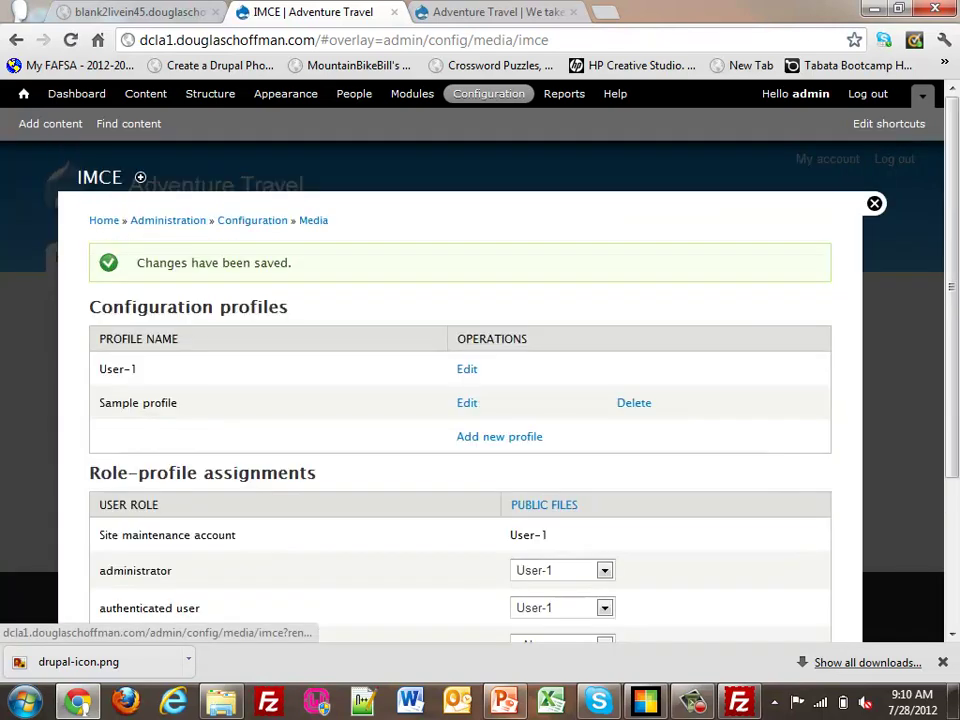
scroll(499, 342, down, 1)
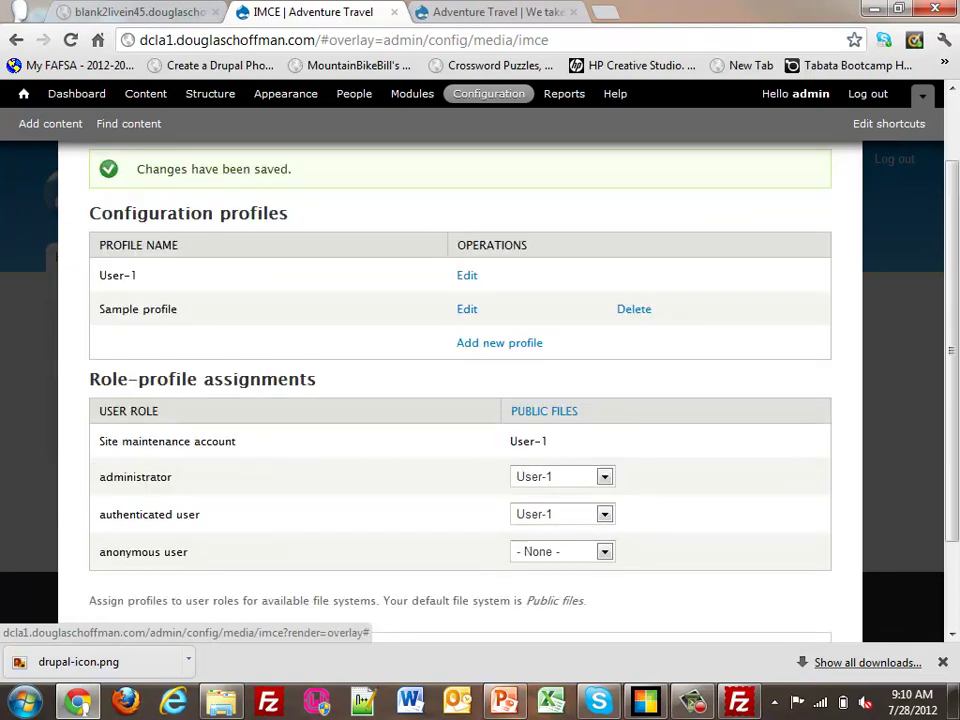
Step: In the Wysiwyg profiles, assign CKEditor 3.6.1.7072 to the Filtered HTML and Full HTML input formats and save
click(488, 93)
scroll(460, 400, down, 3)
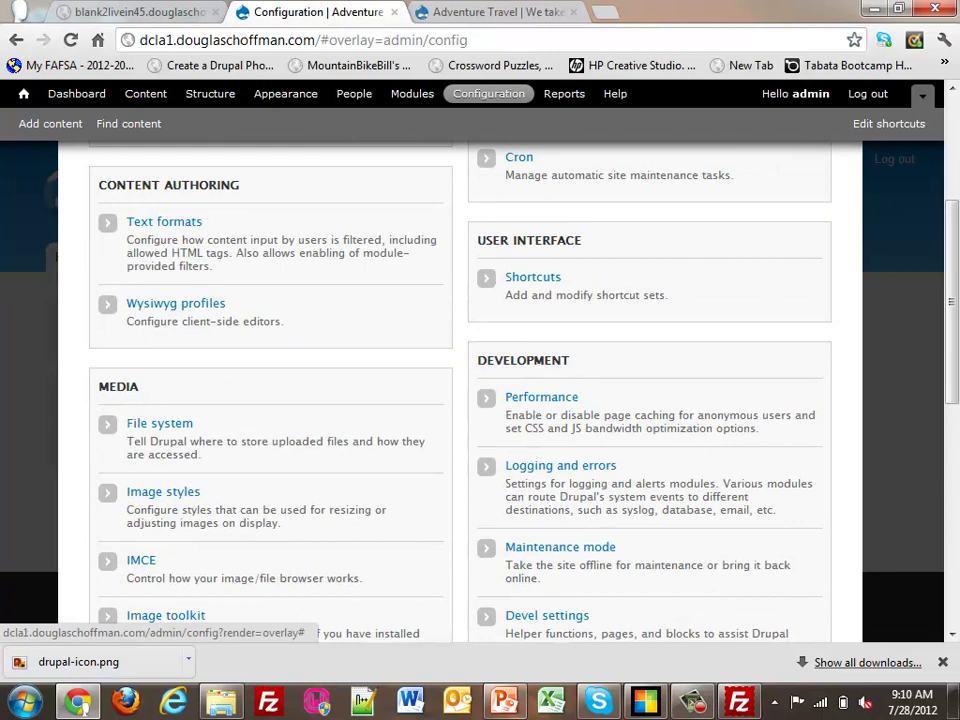
click(175, 303)
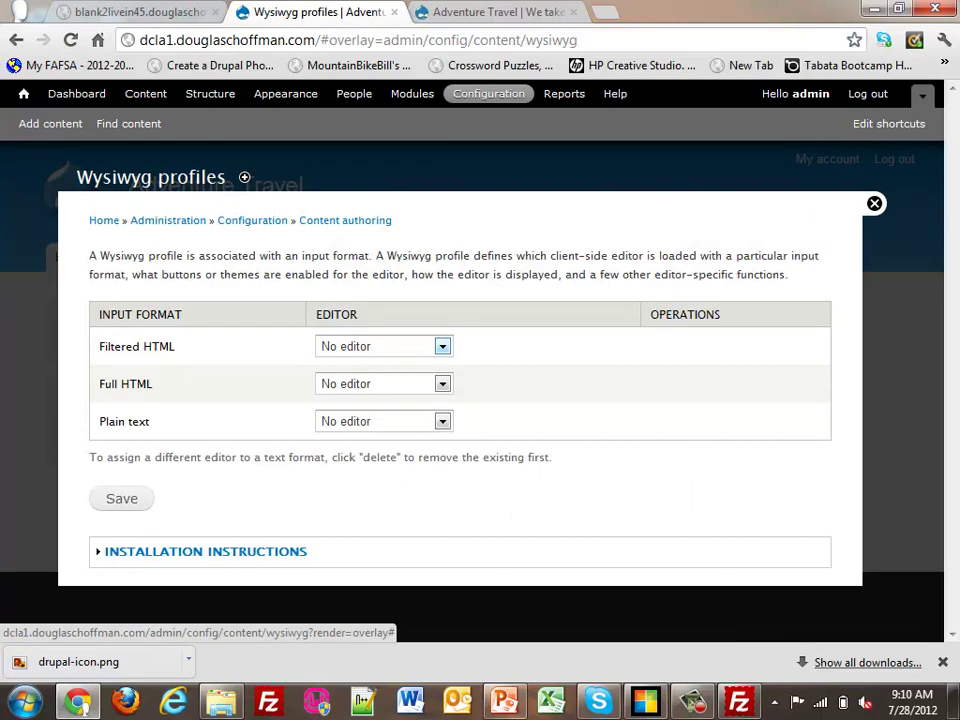
click(383, 346)
click(375, 384)
click(383, 384)
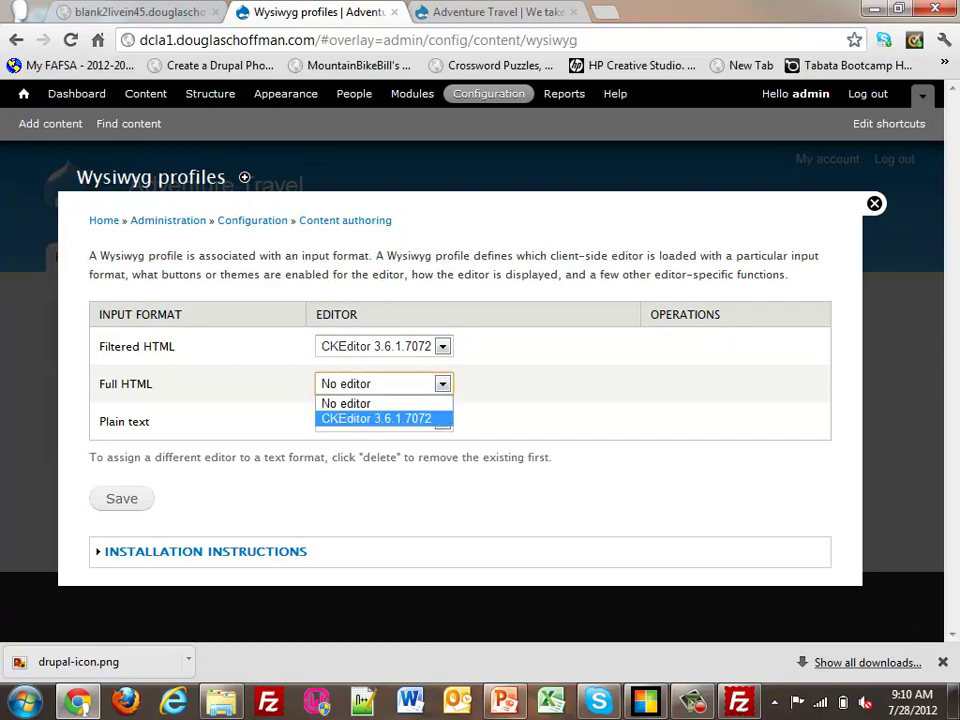
click(376, 418)
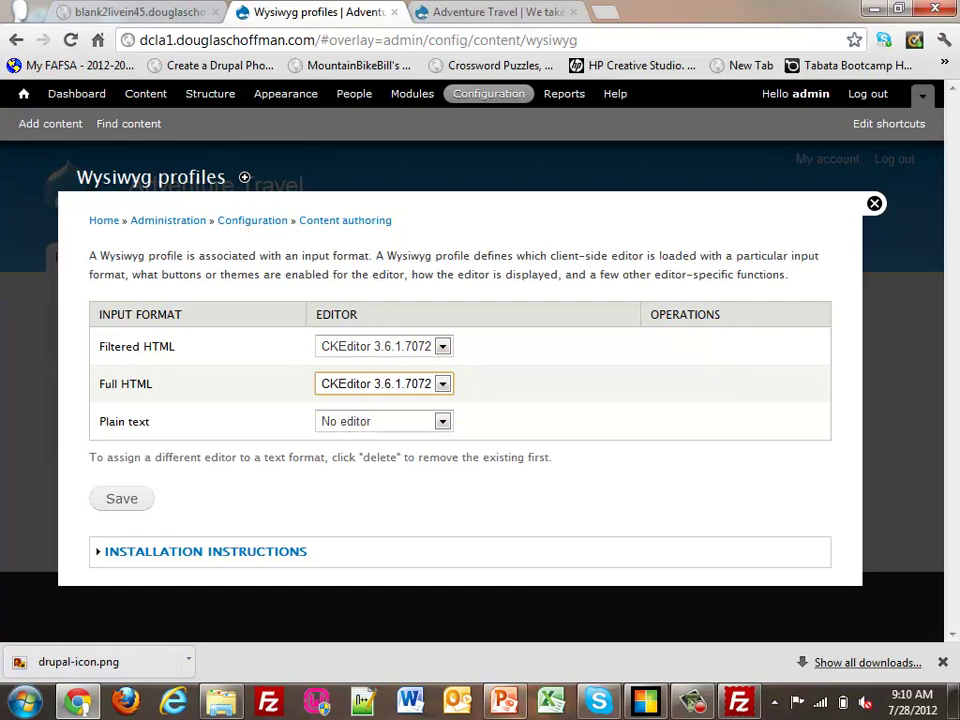
key(Return)
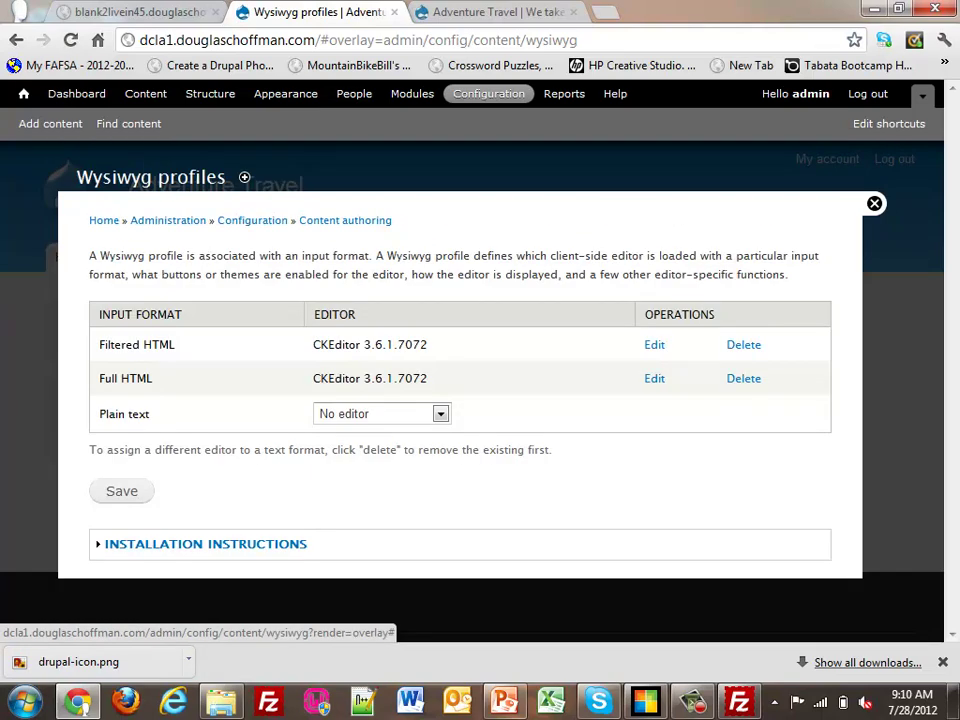
Step: Enable the Bold, Italic, Underline and IMCE buttons in the CKEditor profile for Full HTML and save the profile
click(654, 378)
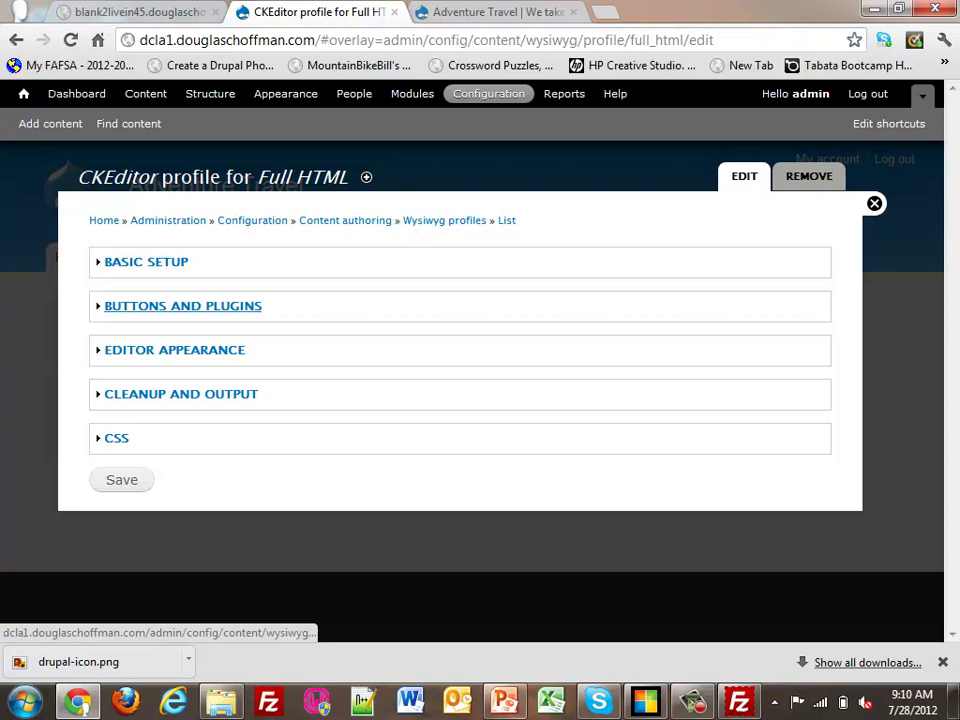
click(183, 306)
scroll(120, 317, up, 2)
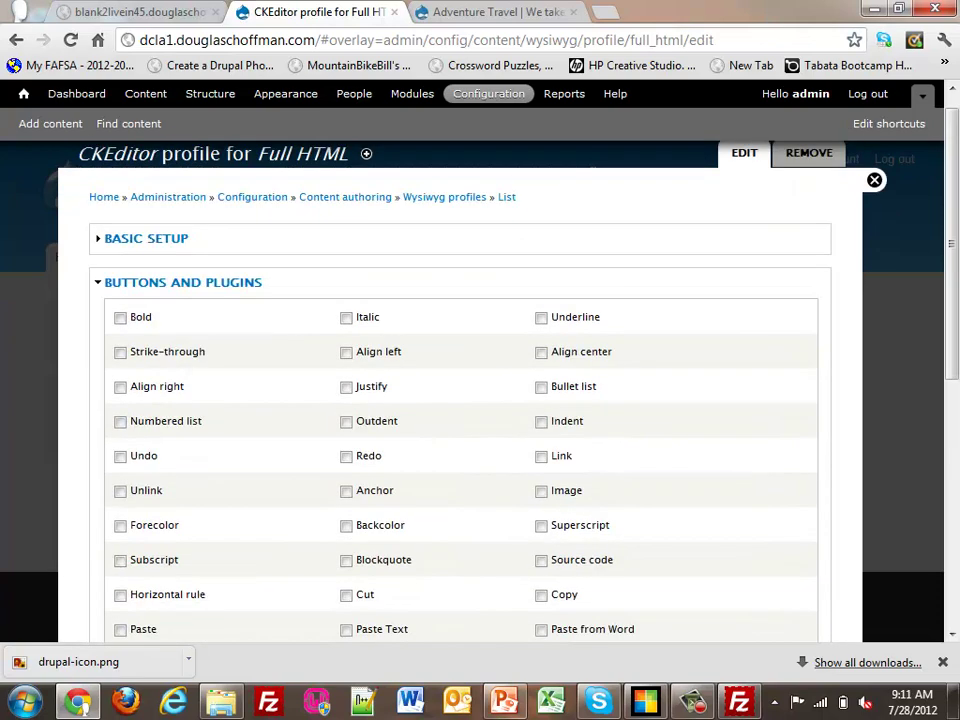
click(120, 317)
click(346, 317)
click(541, 317)
scroll(541, 317, down, 3)
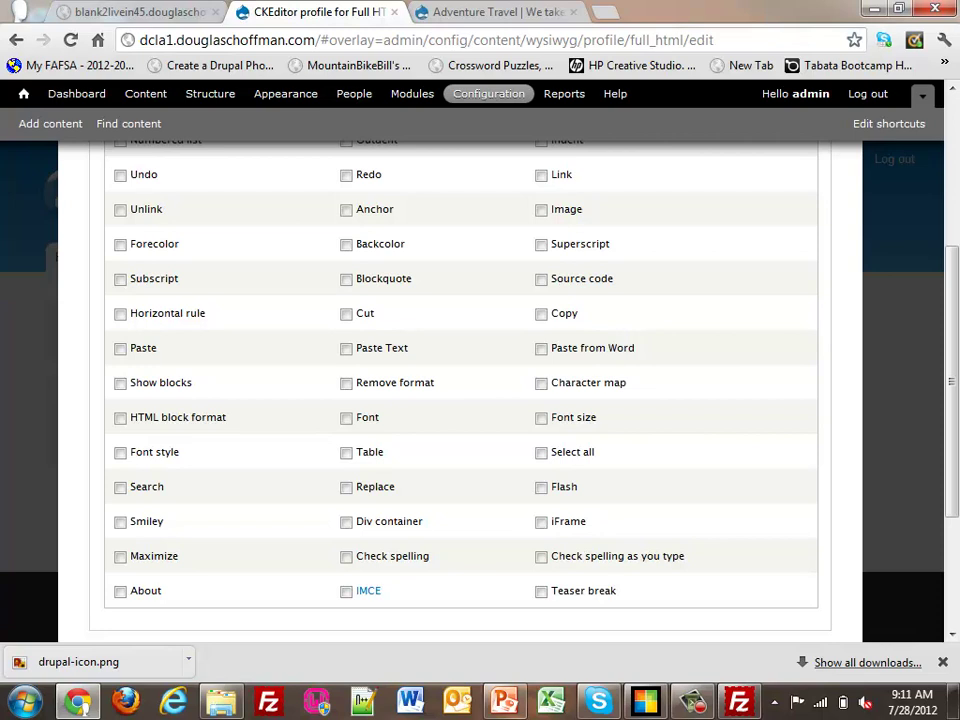
scroll(365, 370, down, 3)
click(346, 371)
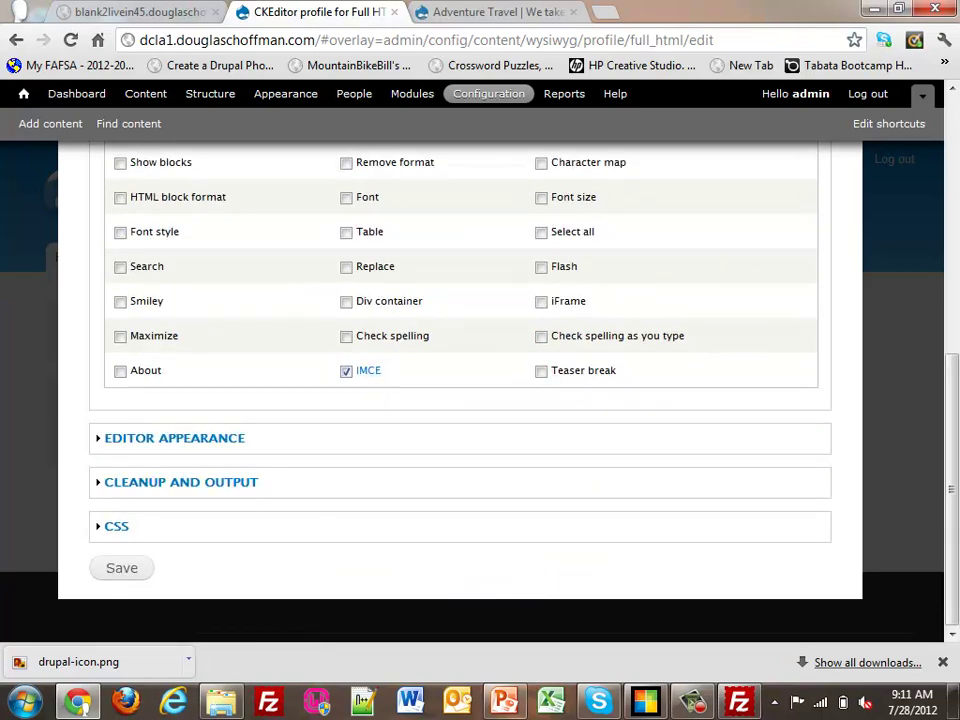
click(121, 567)
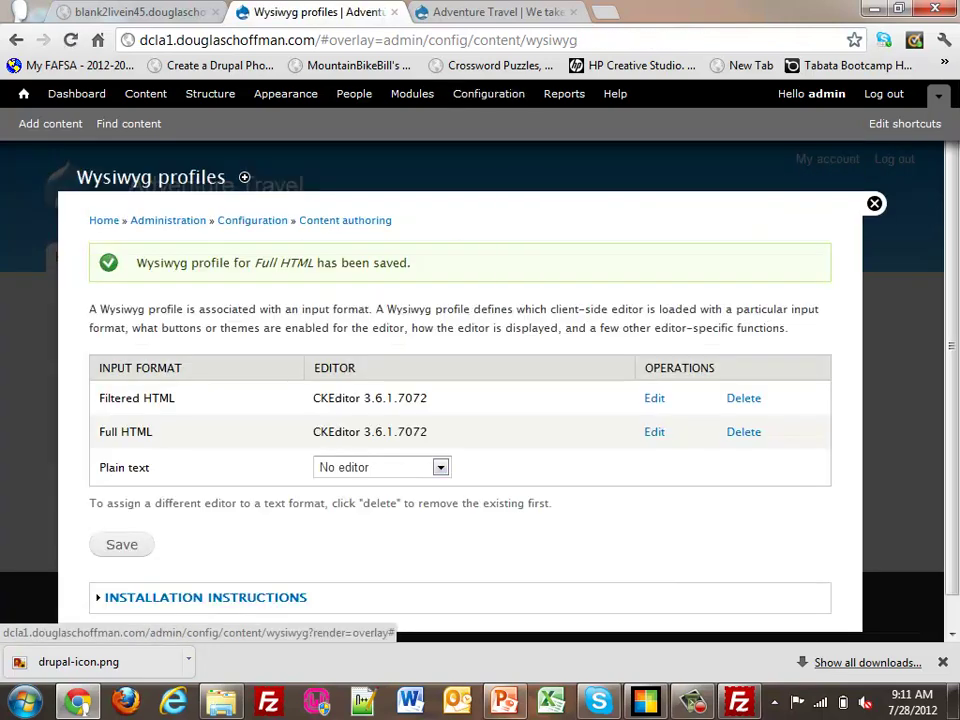
Step: Open the CKEditor profile for the Filtered HTML format, expand its buttons and plugins, and save the profile
click(654, 398)
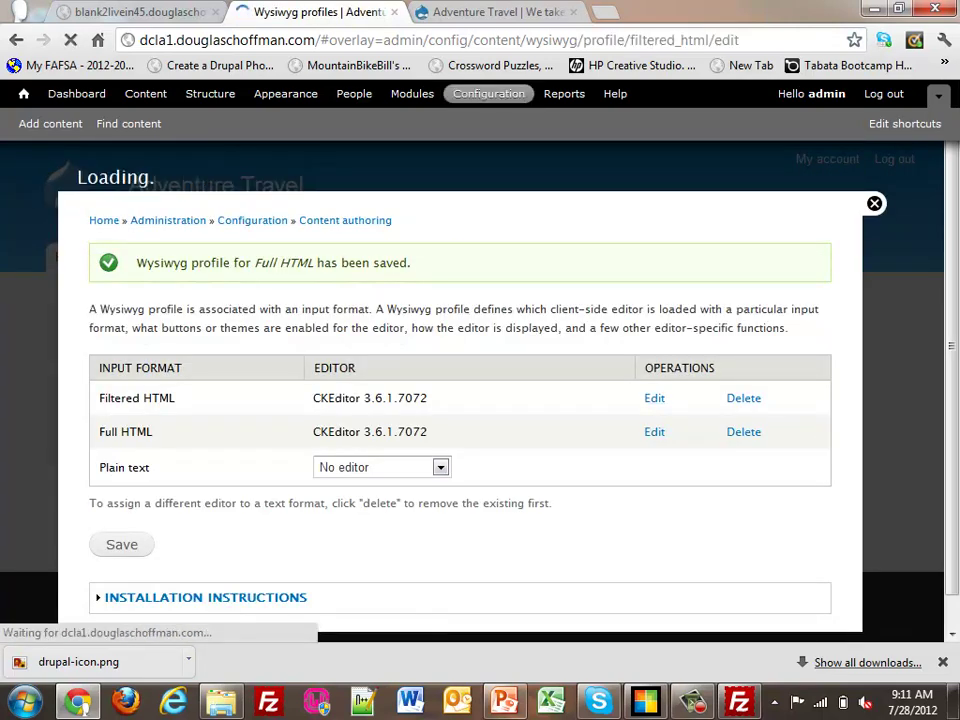
click(183, 305)
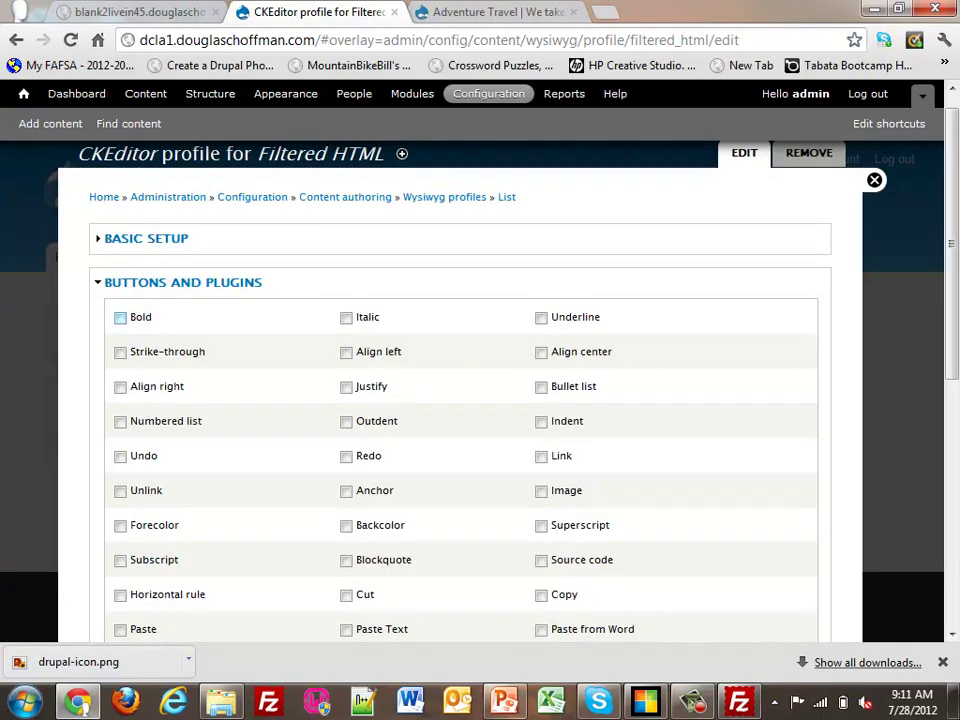
scroll(460, 400, down, 5)
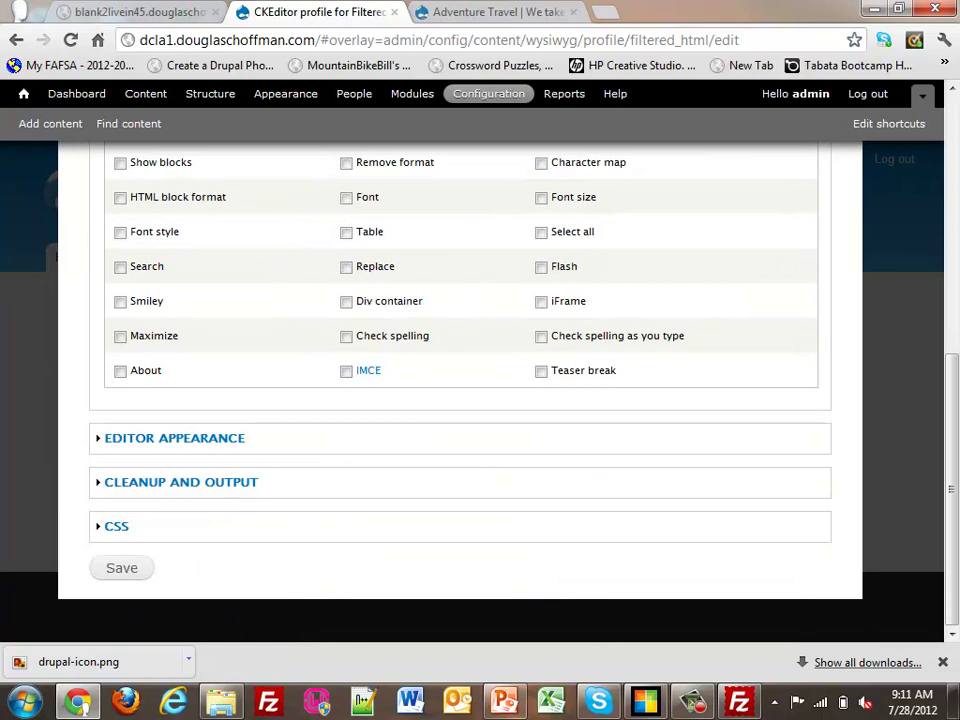
click(121, 567)
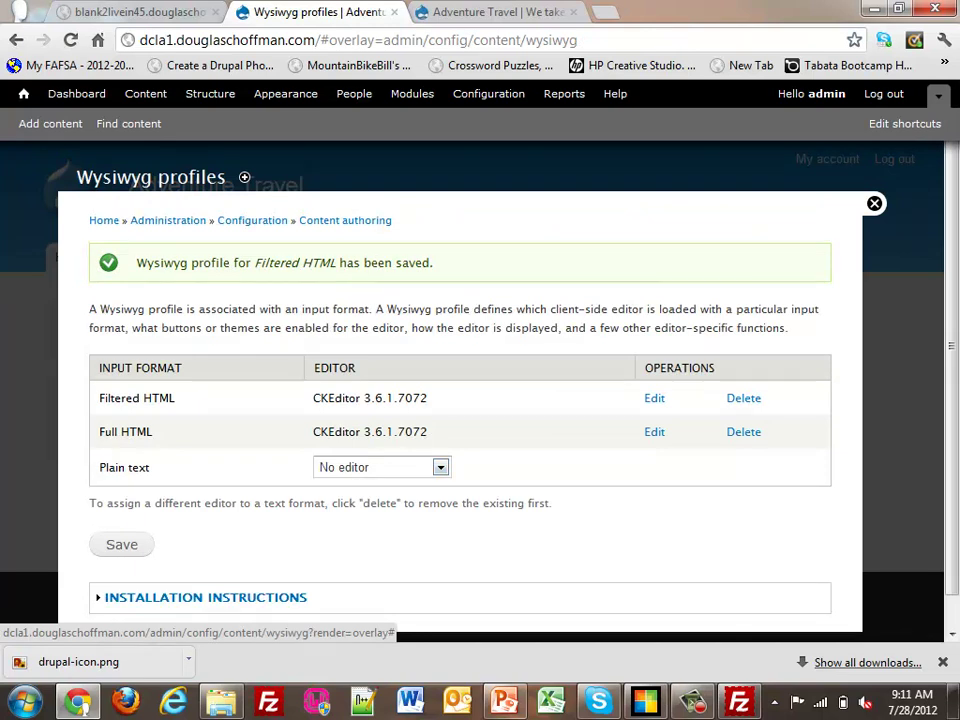
Step: In the text formats configuration, move Full HTML above Filtered HTML, save the order and return to the site
click(488, 93)
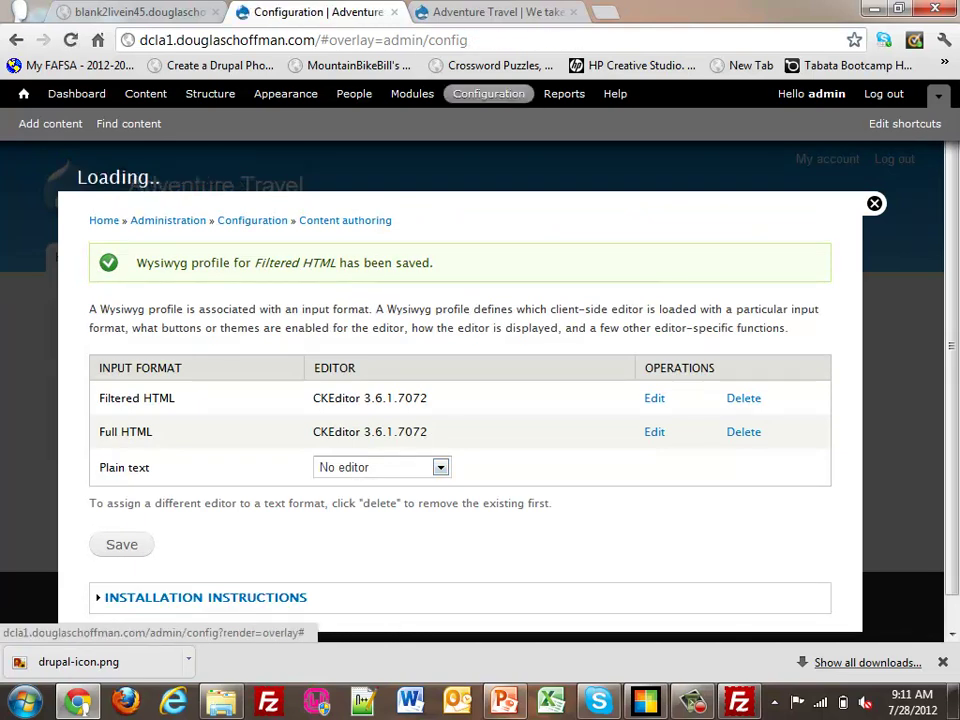
scroll(533, 371, down, 2)
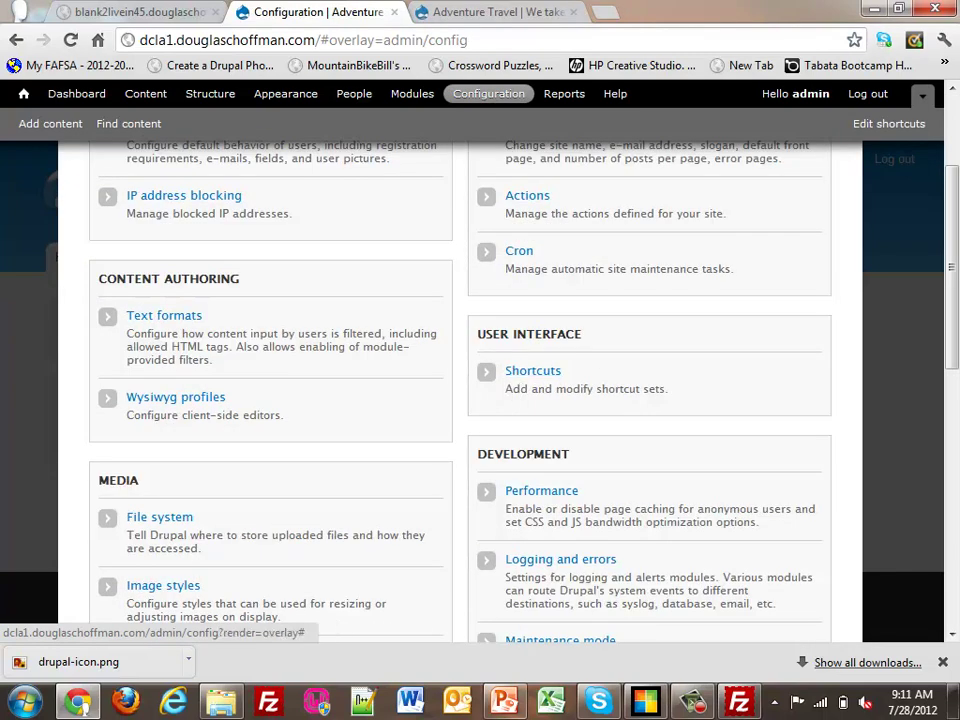
click(164, 315)
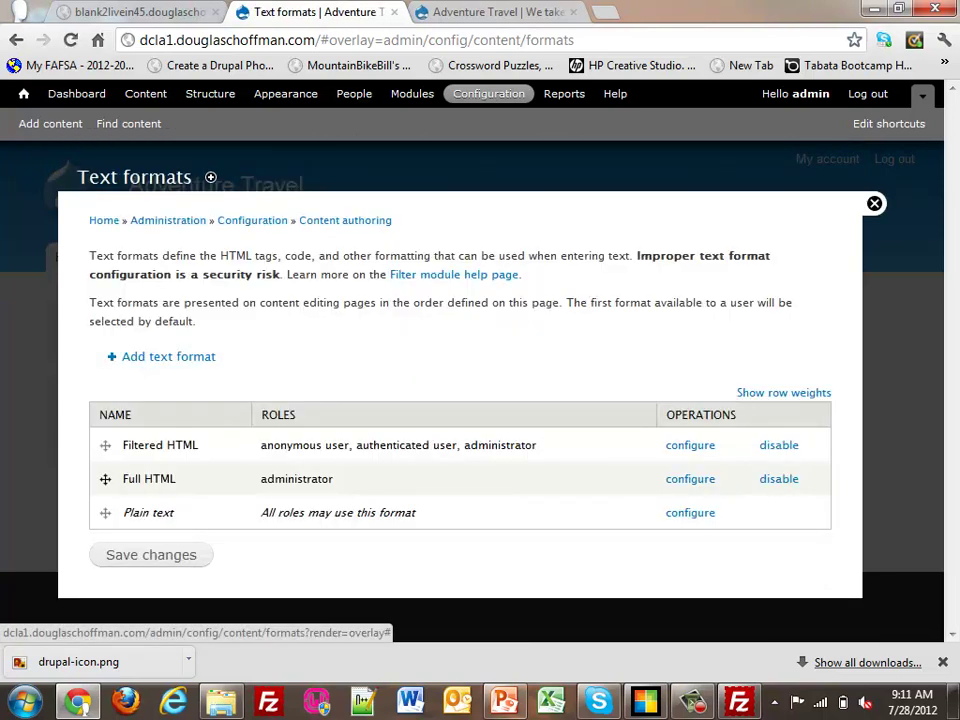
drag(105, 479, 105, 445)
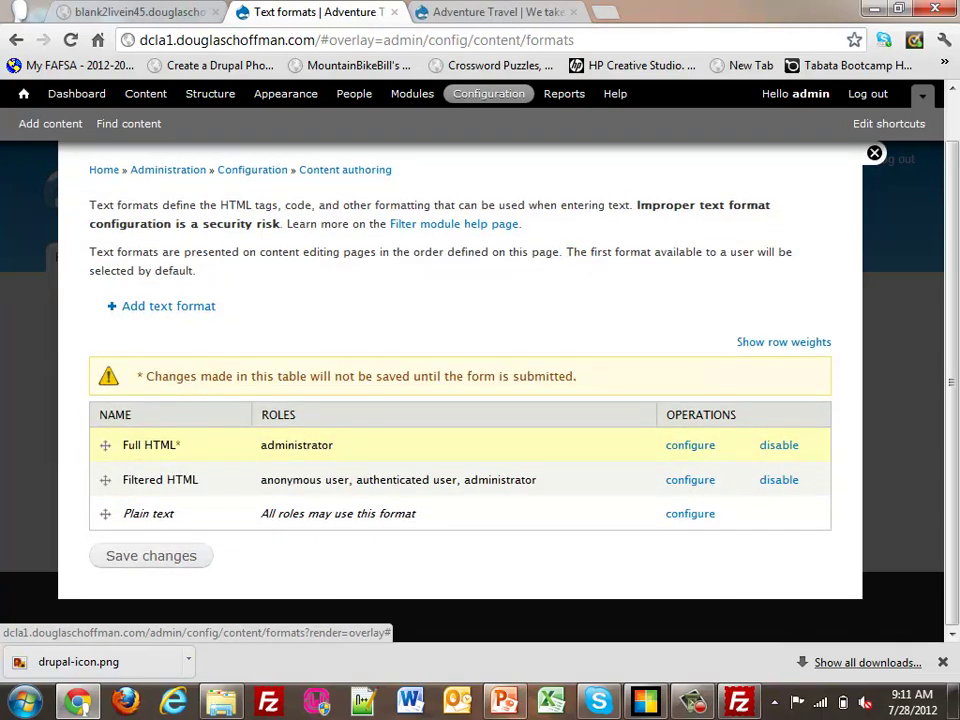
click(150, 555)
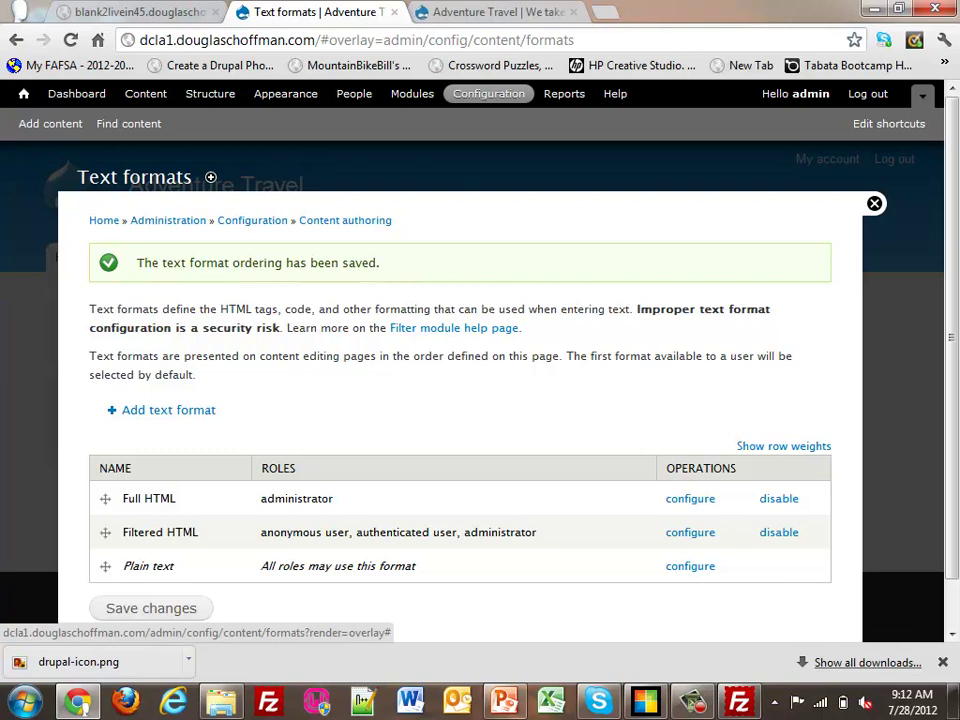
click(874, 203)
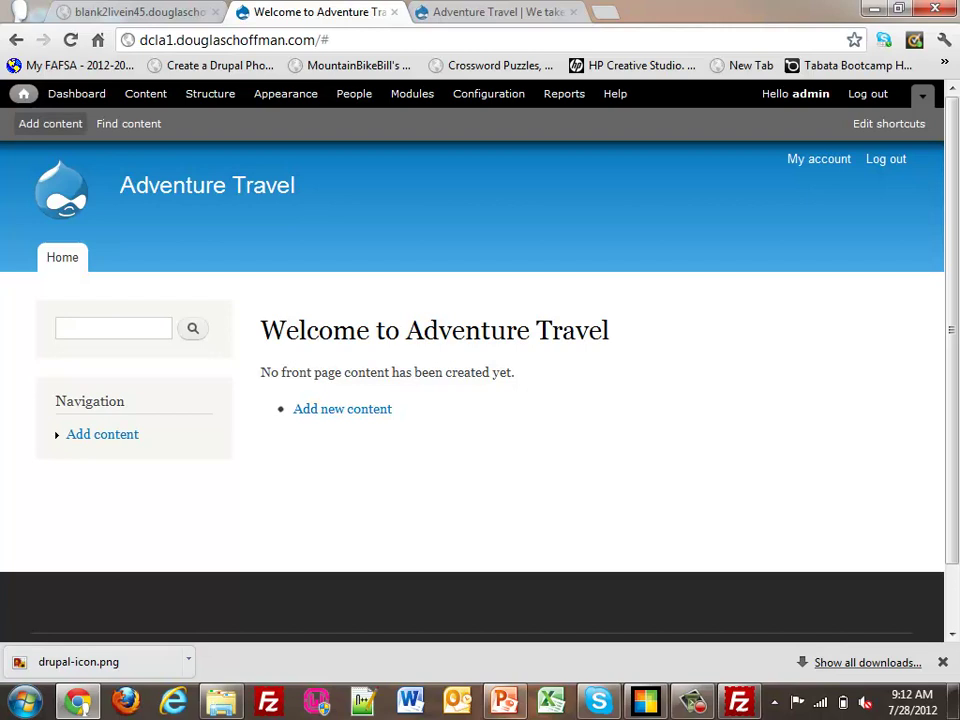
Step: Start a new Basic page and enter Home as its title
click(50, 123)
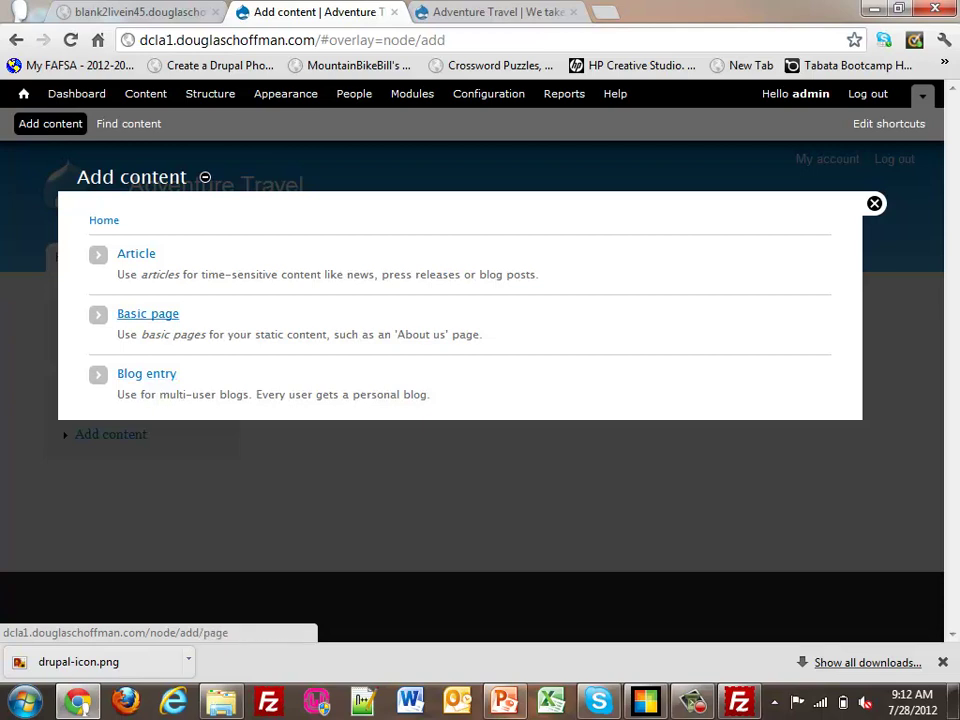
click(148, 313)
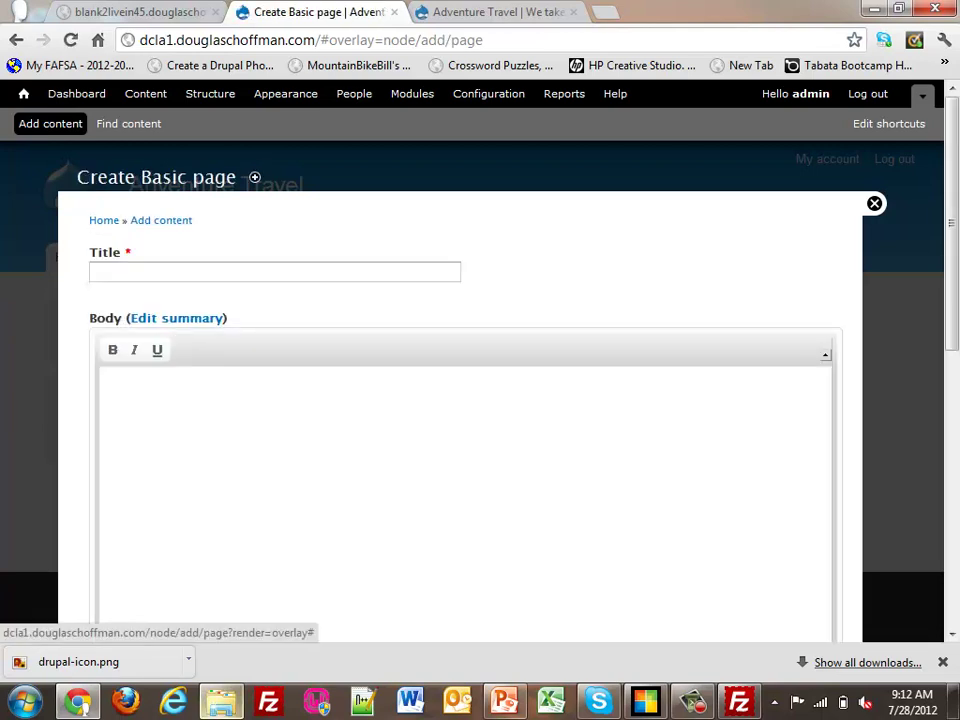
mouse_move(222, 702)
click(221, 585)
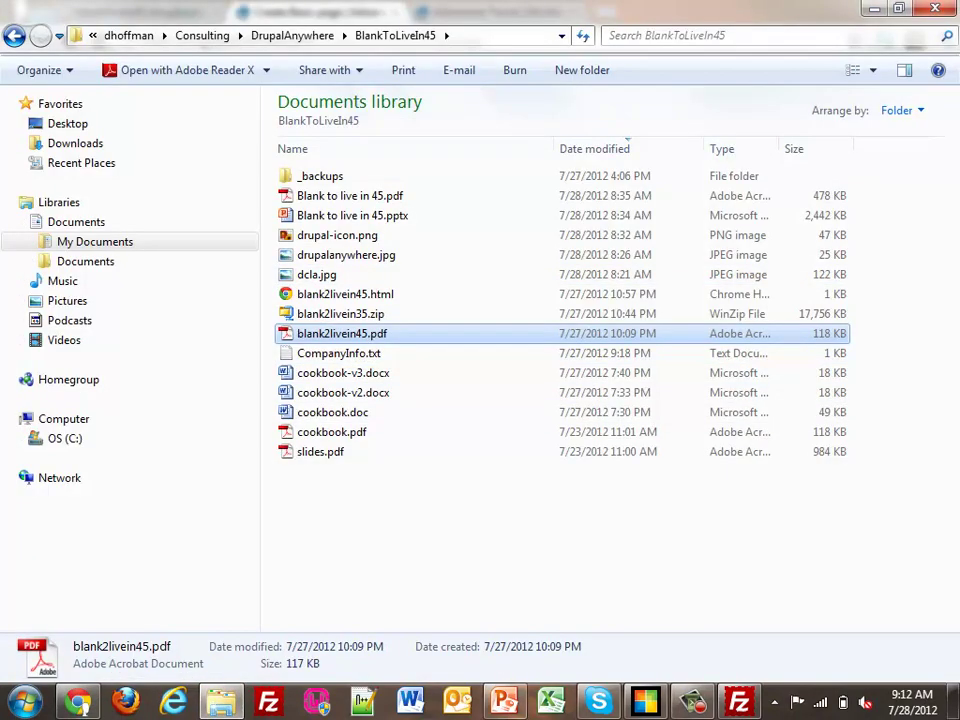
key(alt+Tab)
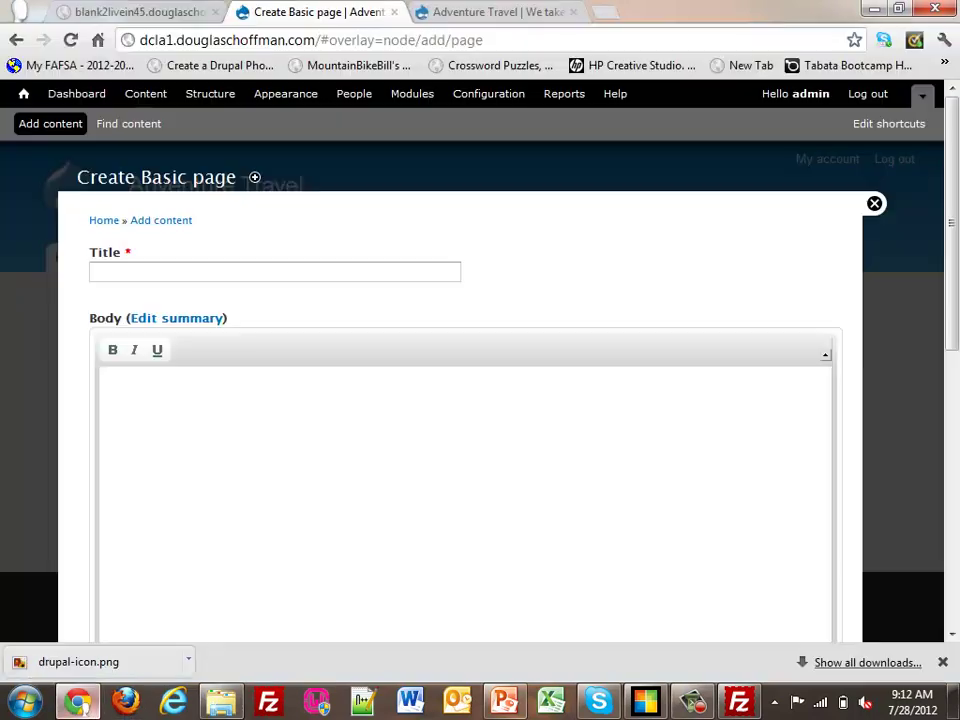
click(94, 272)
text(Home)
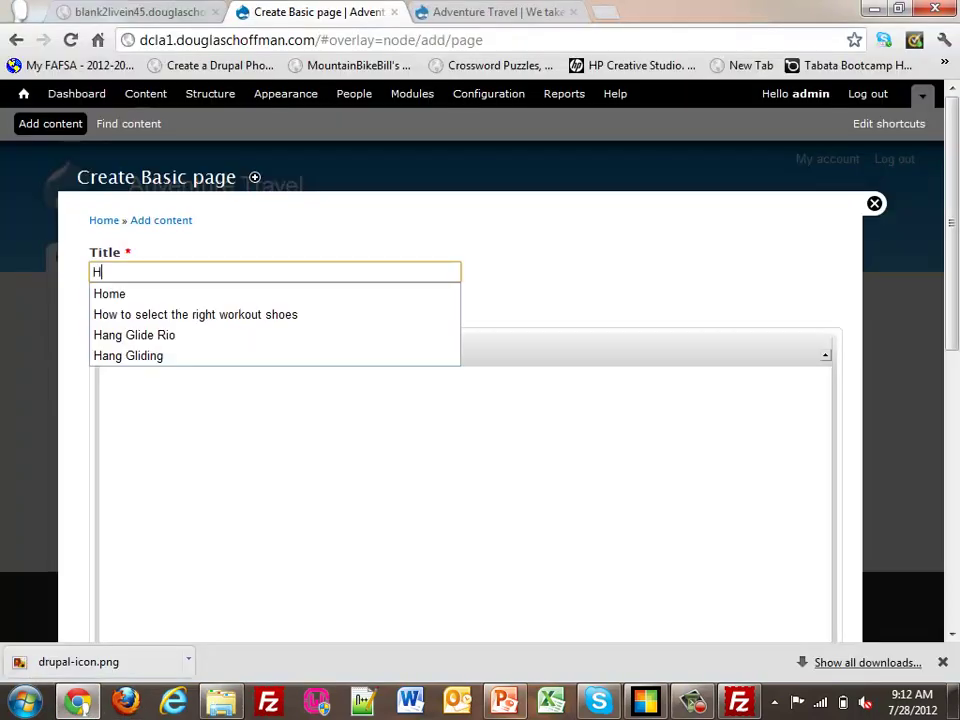
key(Down)
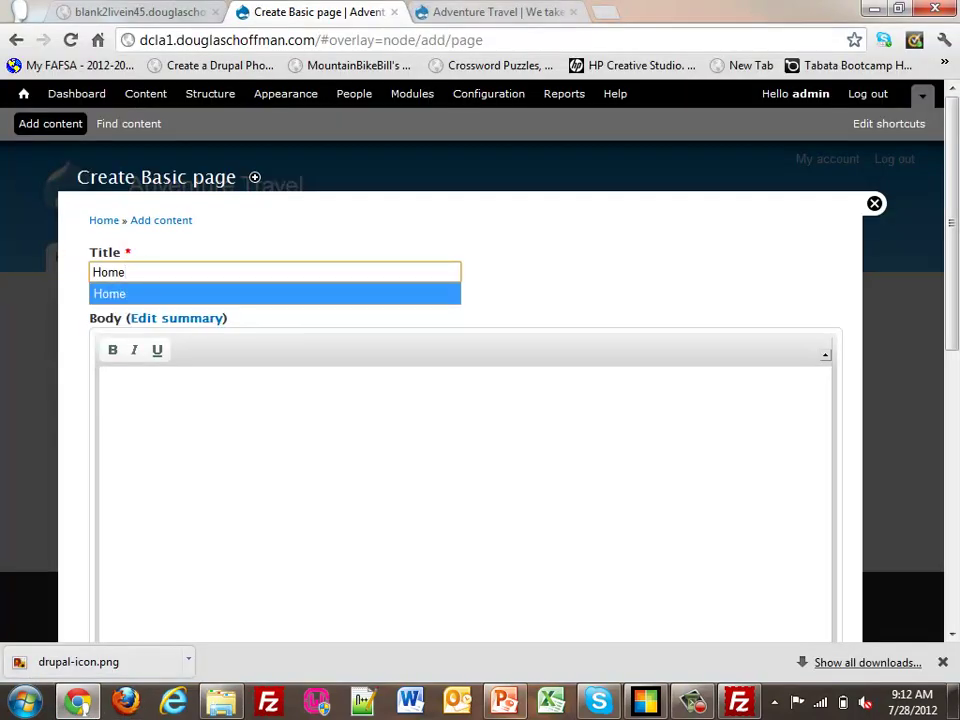
Step: Open cupcakeipsum.com in a new browser tab and generate five short paragraphs of filler text
key(ctrl+t)
text(cake)
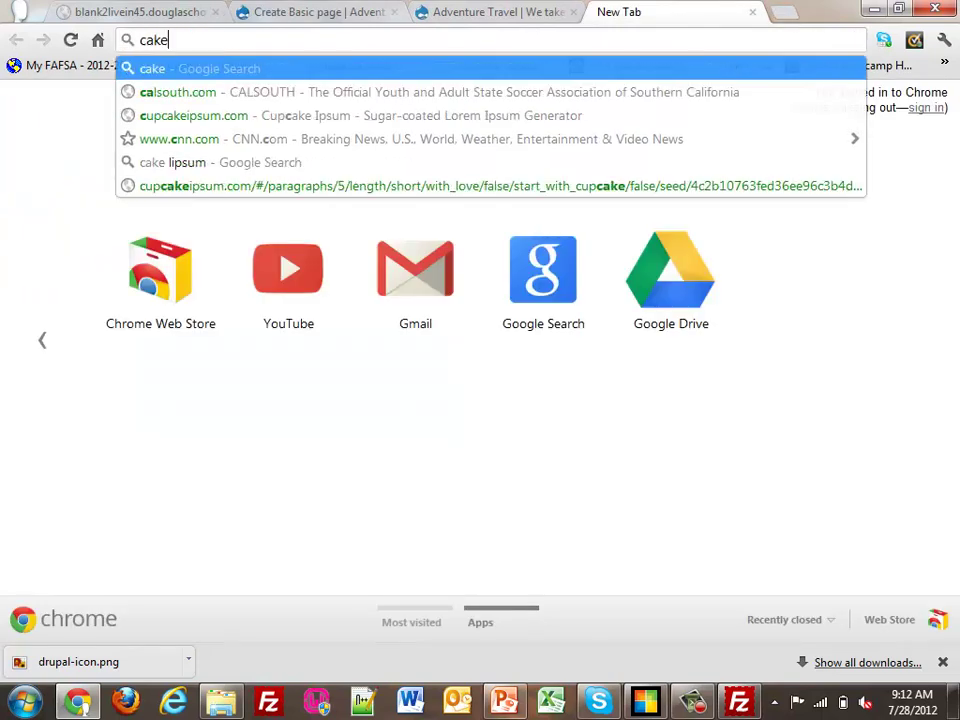
click(195, 115)
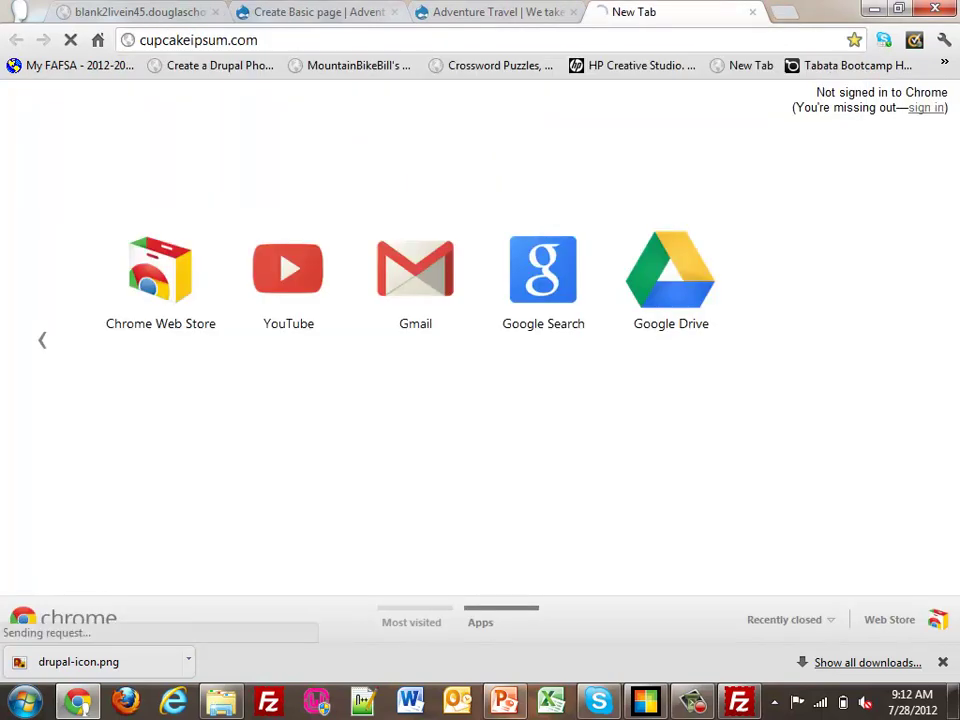
scroll(480, 352, down, 3)
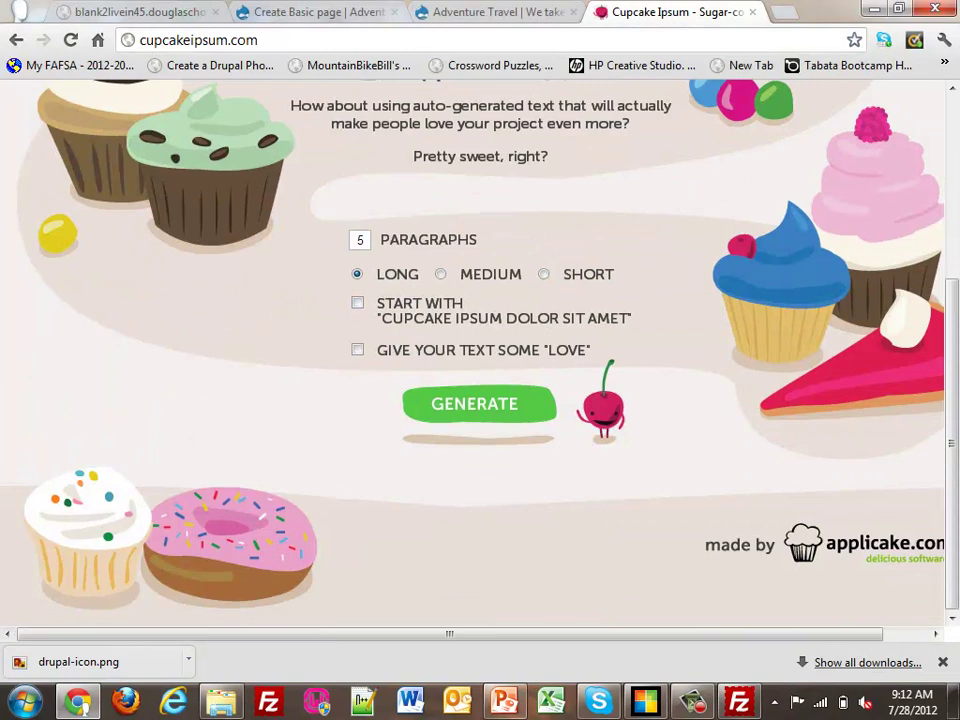
click(544, 274)
click(478, 403)
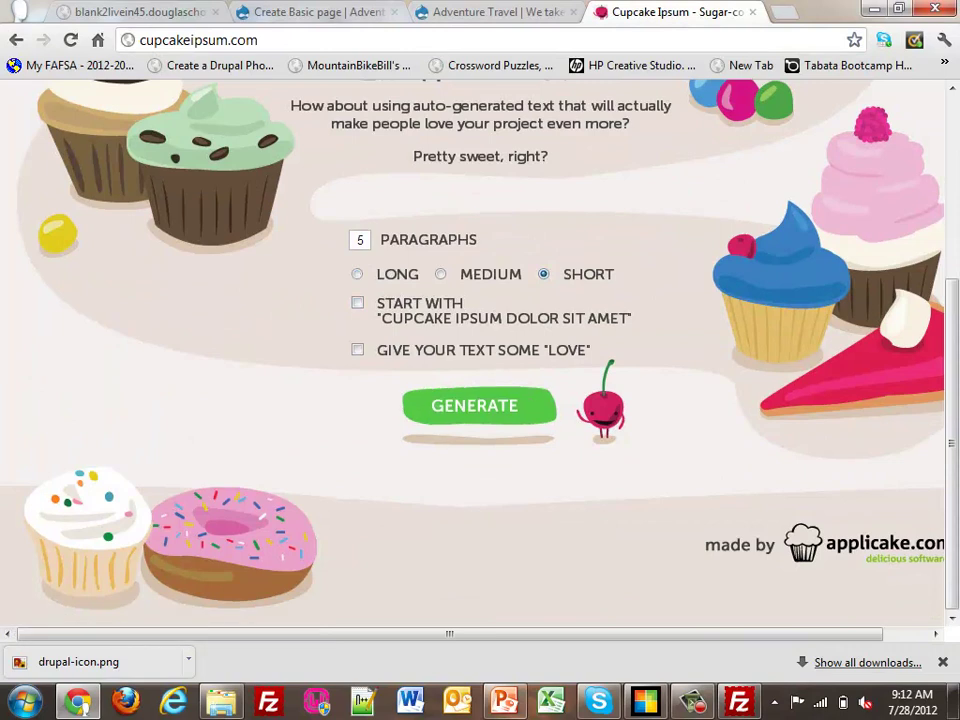
Step: Copy the generated filler paragraphs and paste them into the body of the new Basic page
scroll(480, 352, down, 2)
key(ctrl+a)
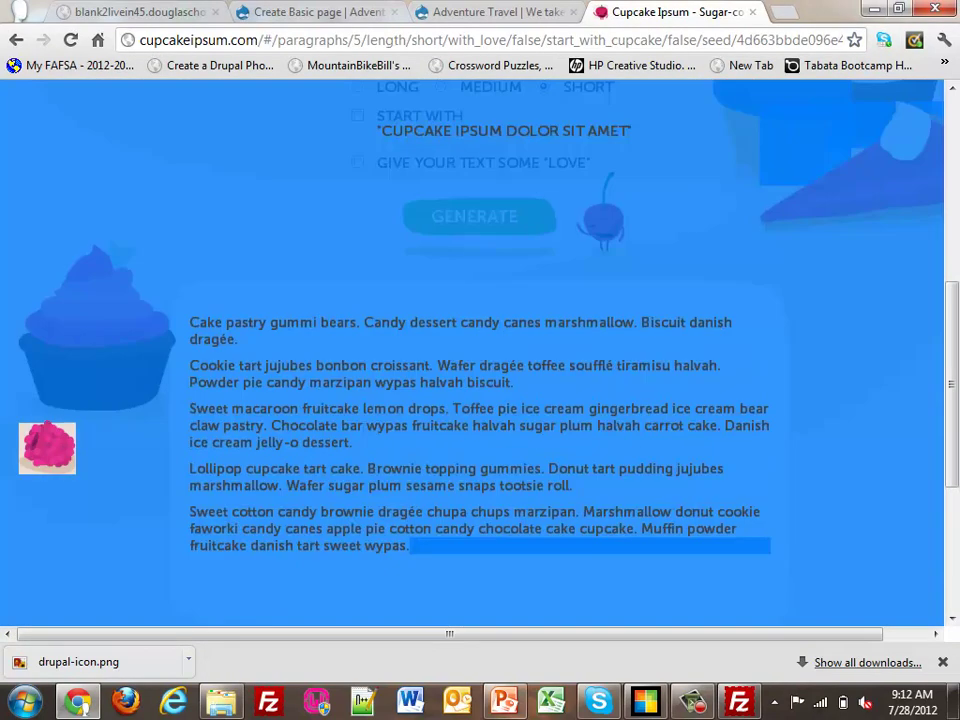
drag(190, 322, 409, 545)
key(ctrl+c)
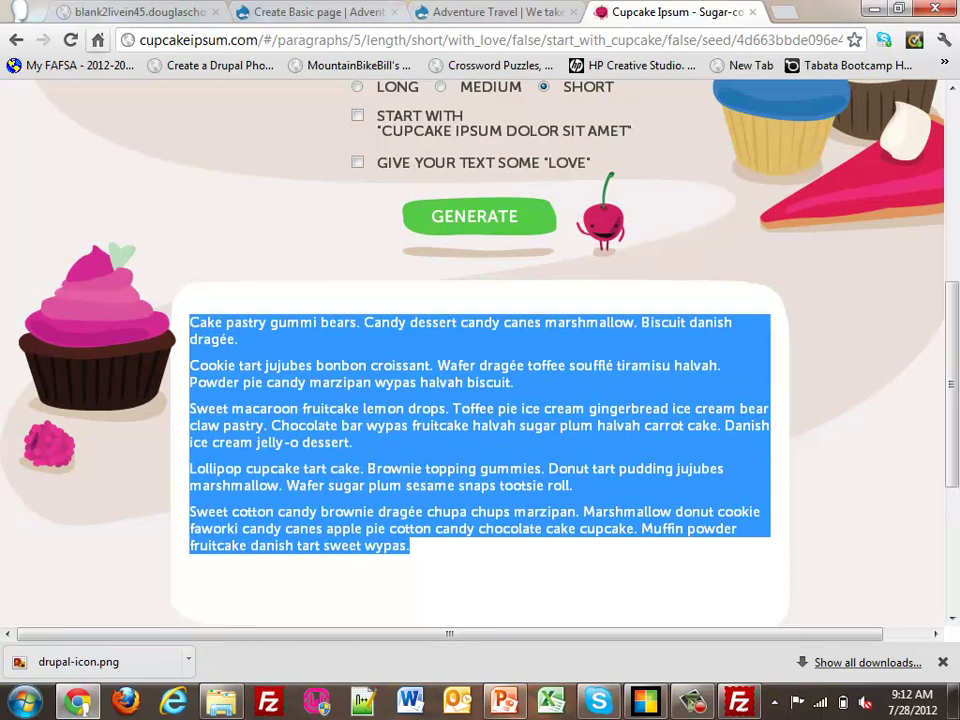
click(114, 12)
click(310, 12)
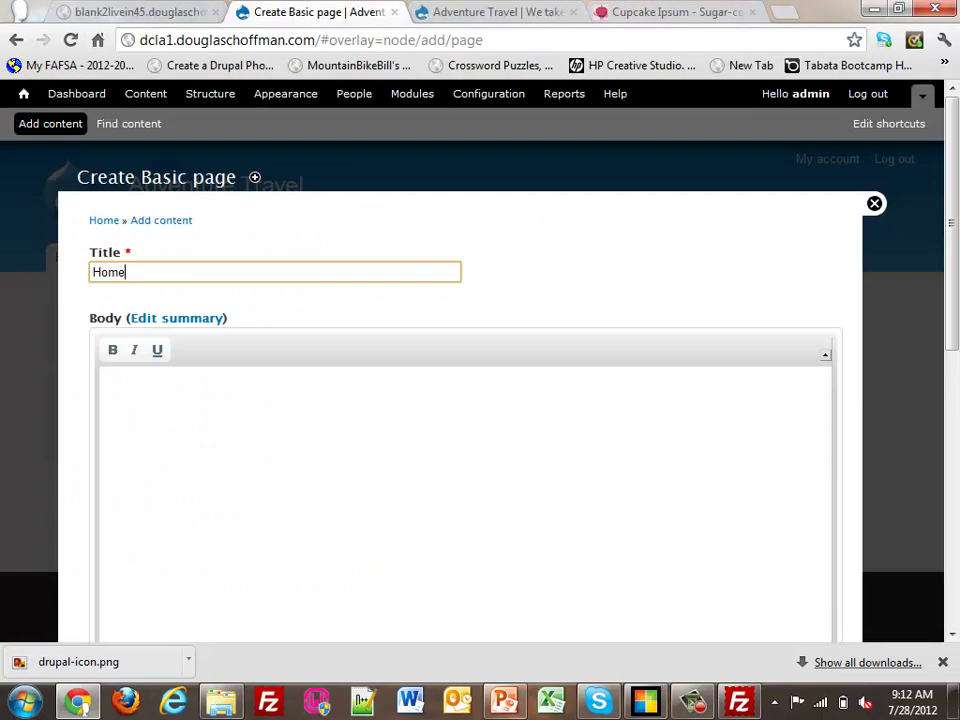
click(200, 410)
key(ctrl+v)
Step: Set the page's URL alias to home in the URL path settings and save the page
scroll(200, 410, down, 6)
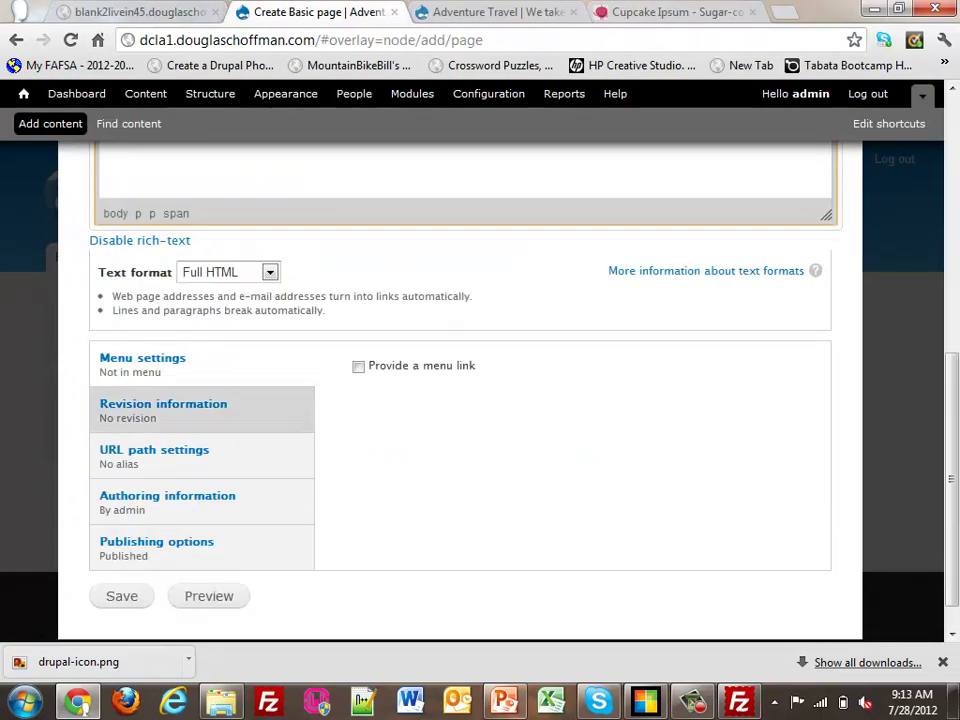
key(Tab)
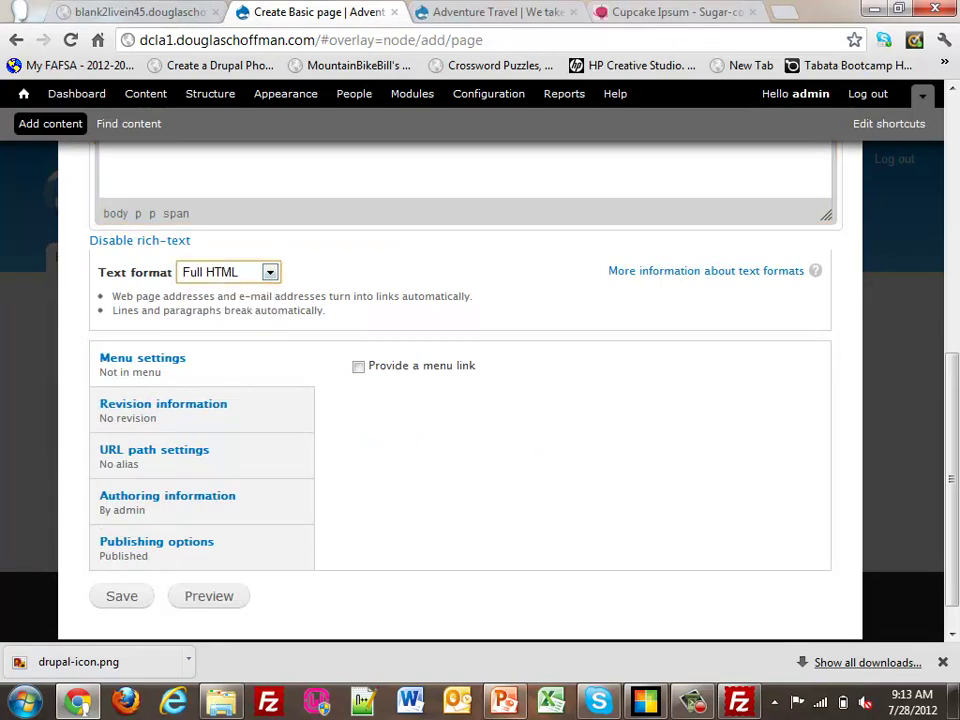
scroll(154, 412, down, 1)
click(154, 412)
click(358, 344)
text(home)
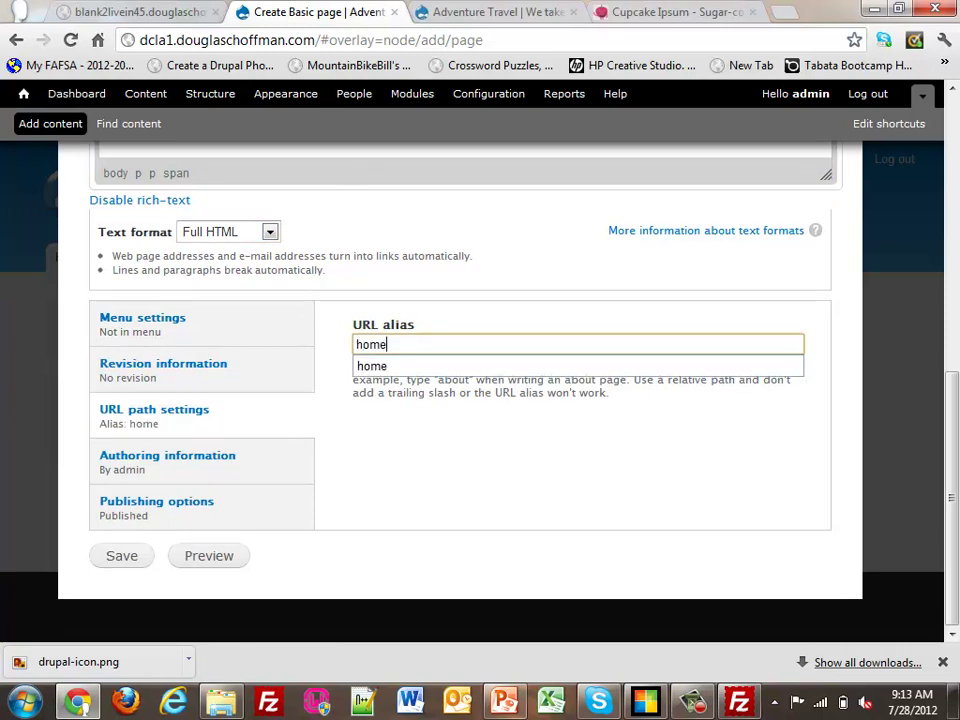
key(Down)
key(Return)
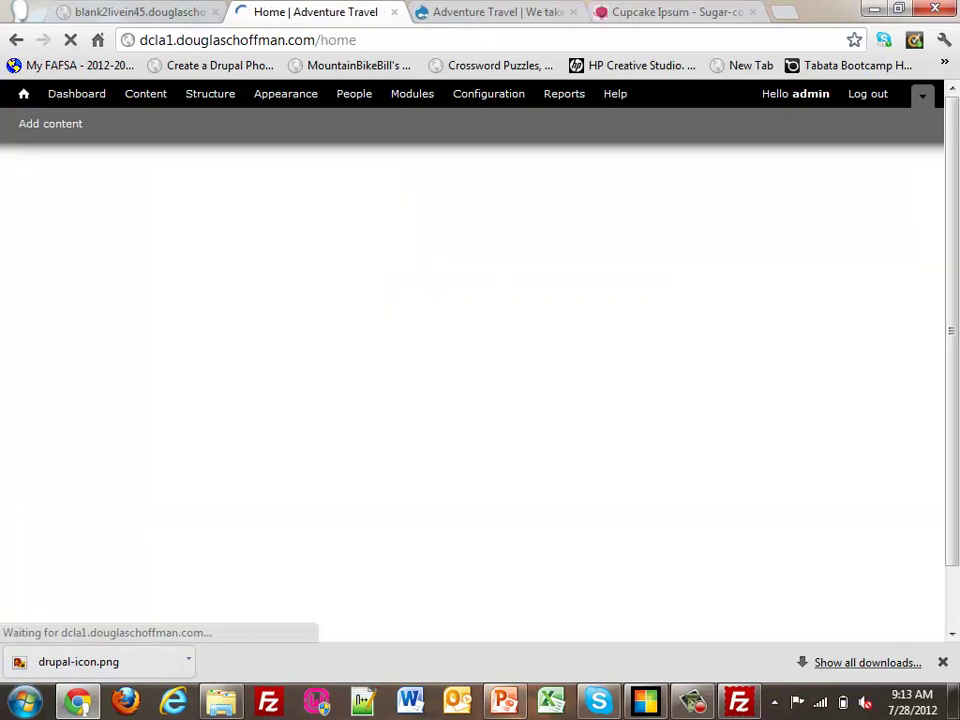
scroll(480, 450, down, 3)
scroll(480, 450, up, 2)
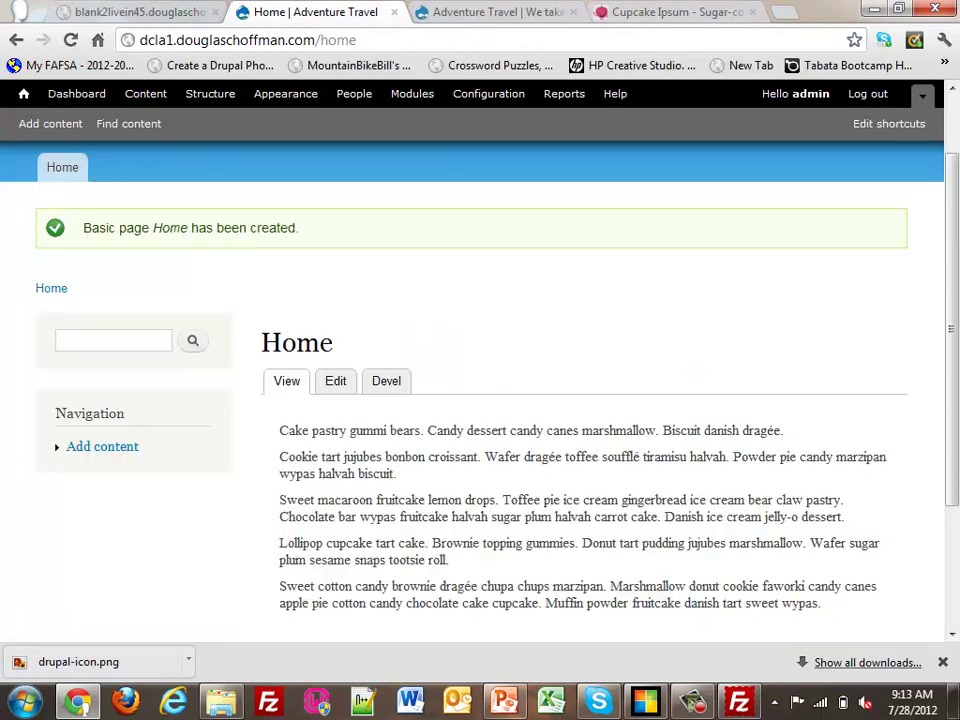
Step: In the site information configuration, set the slogan to "We take you to your limits..."
click(23, 94)
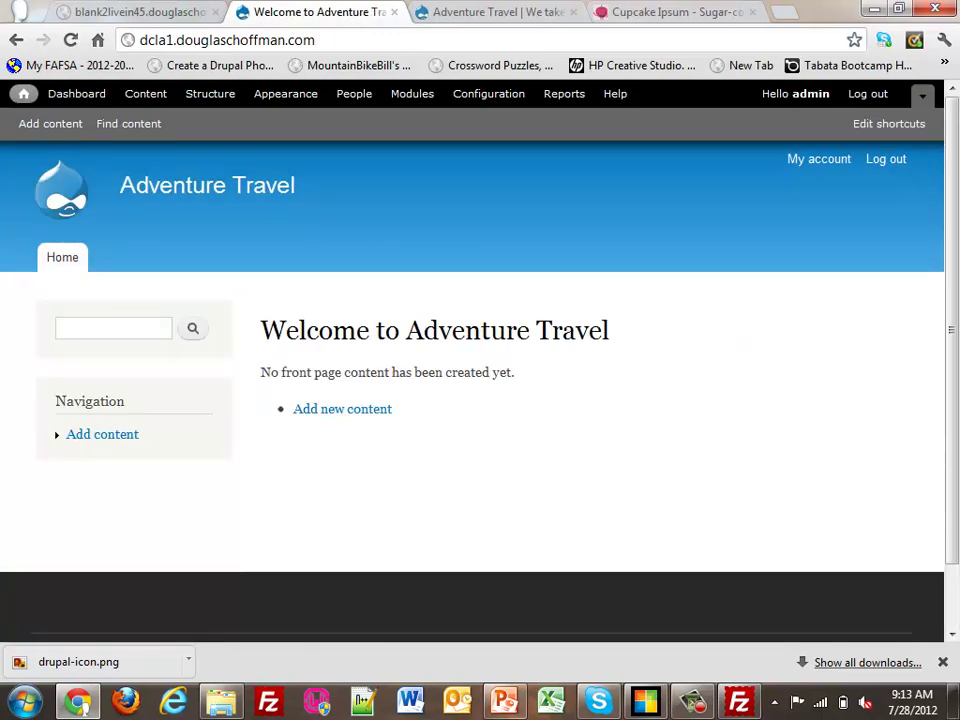
click(488, 94)
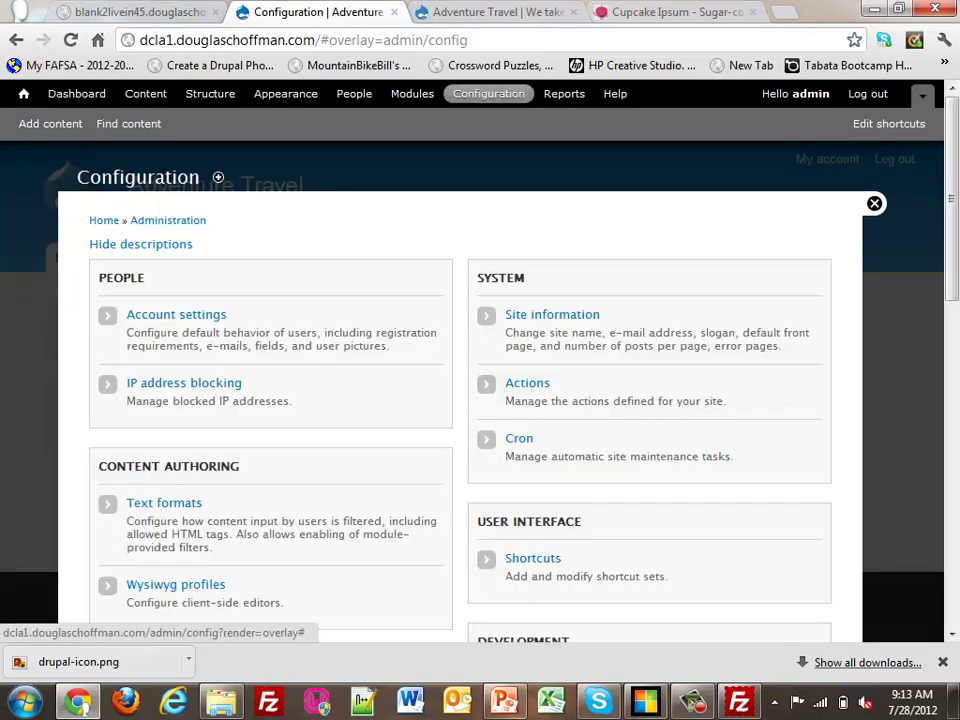
click(552, 314)
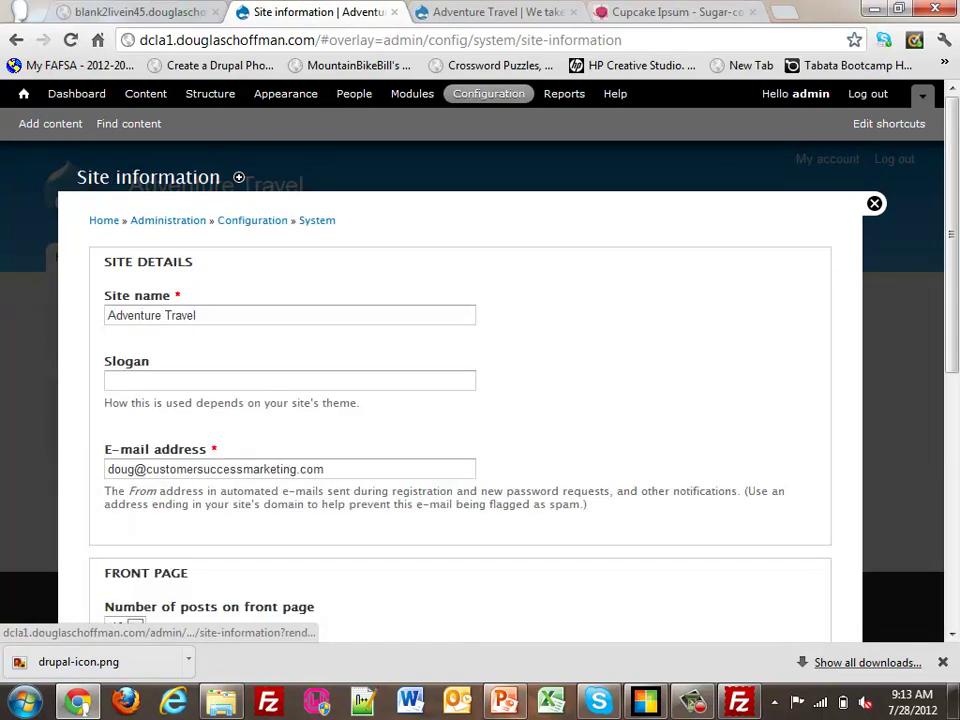
click(108, 380)
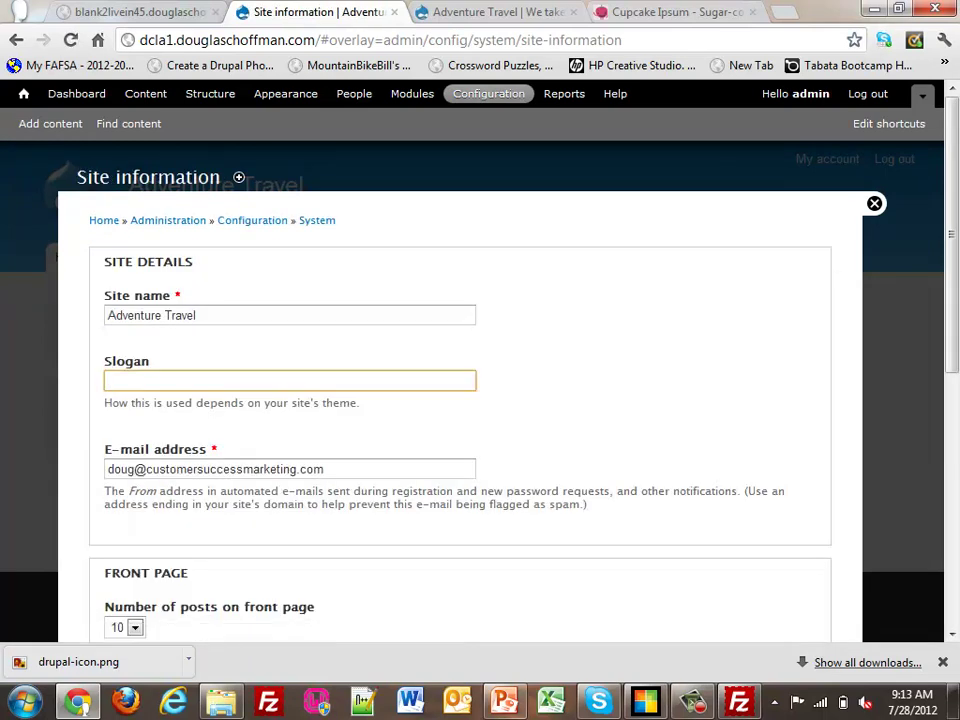
text(We)
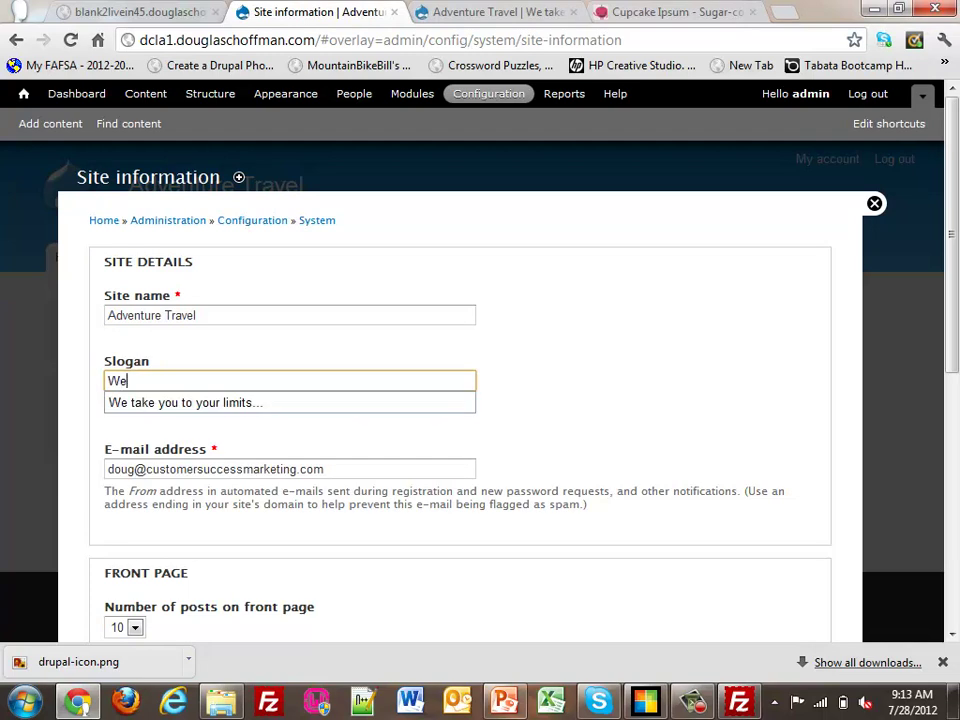
key(Down)
key(Return)
Step: Change the site's default front page path to home
scroll(460, 400, down, 3)
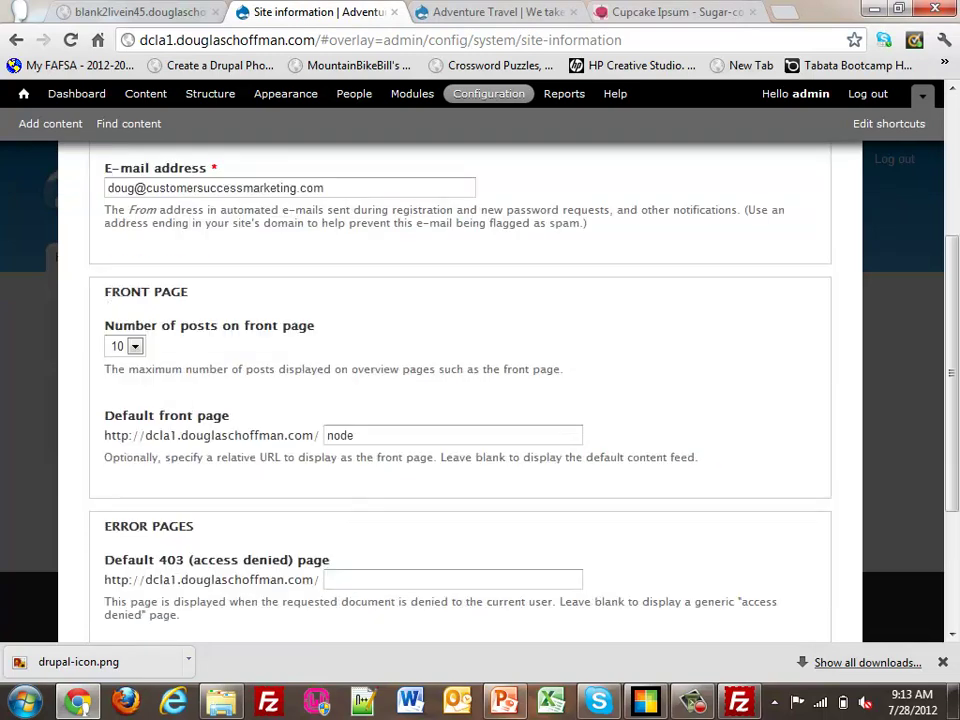
double_click(339, 435)
text(hpom)
key(BackSpace)
key(BackSpace)
key(BackSpace)
text(ome)
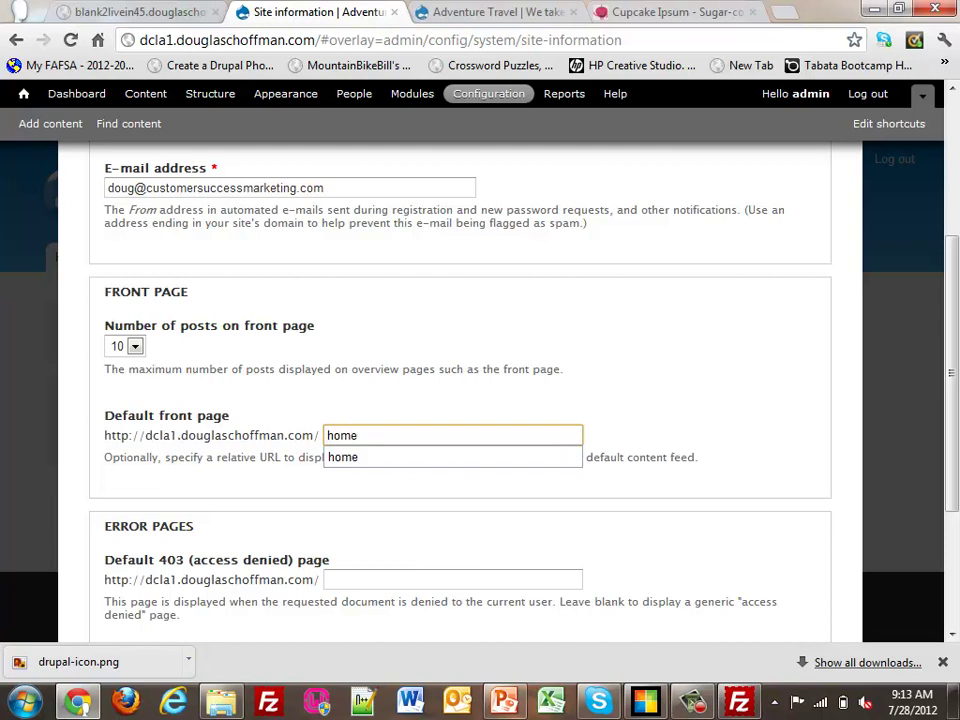
Step: Save the site information configuration and view the site's front page
scroll(460, 390, down, 3)
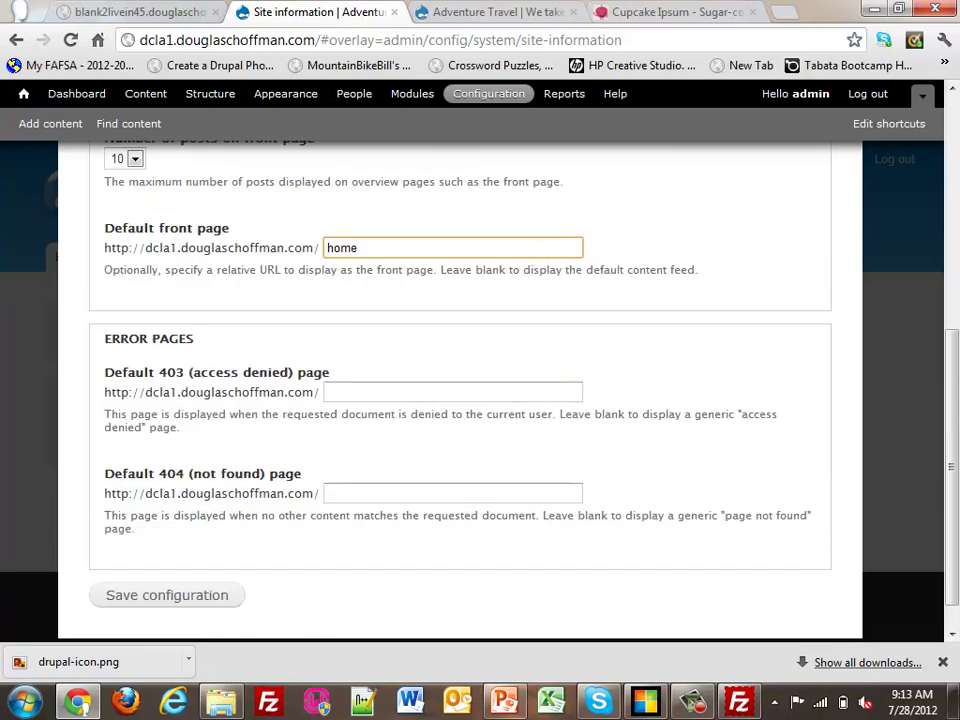
click(166, 555)
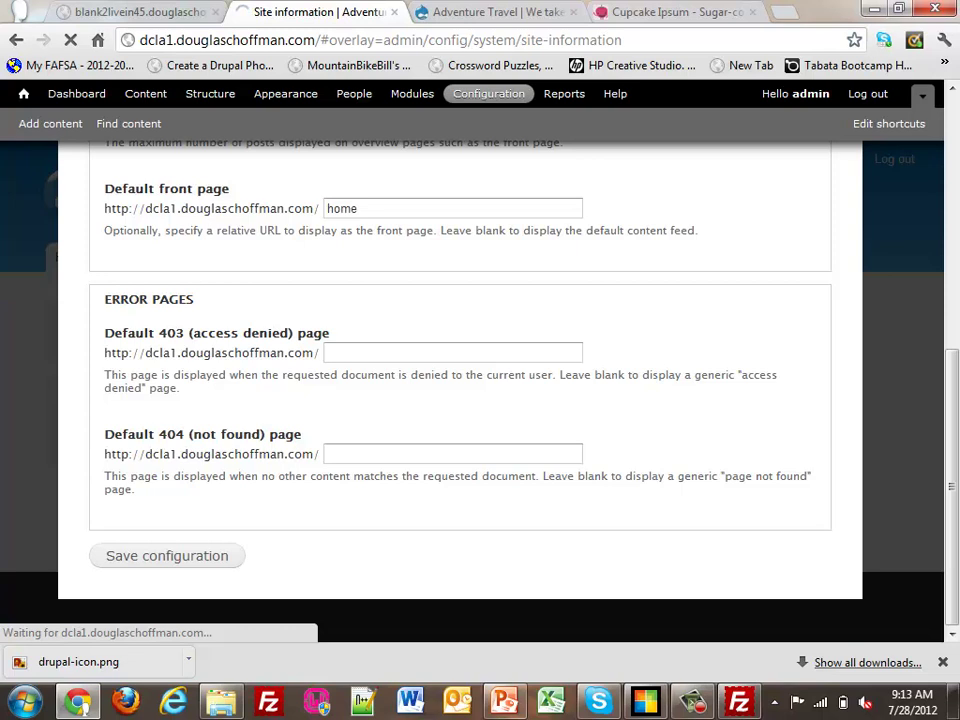
click(23, 93)
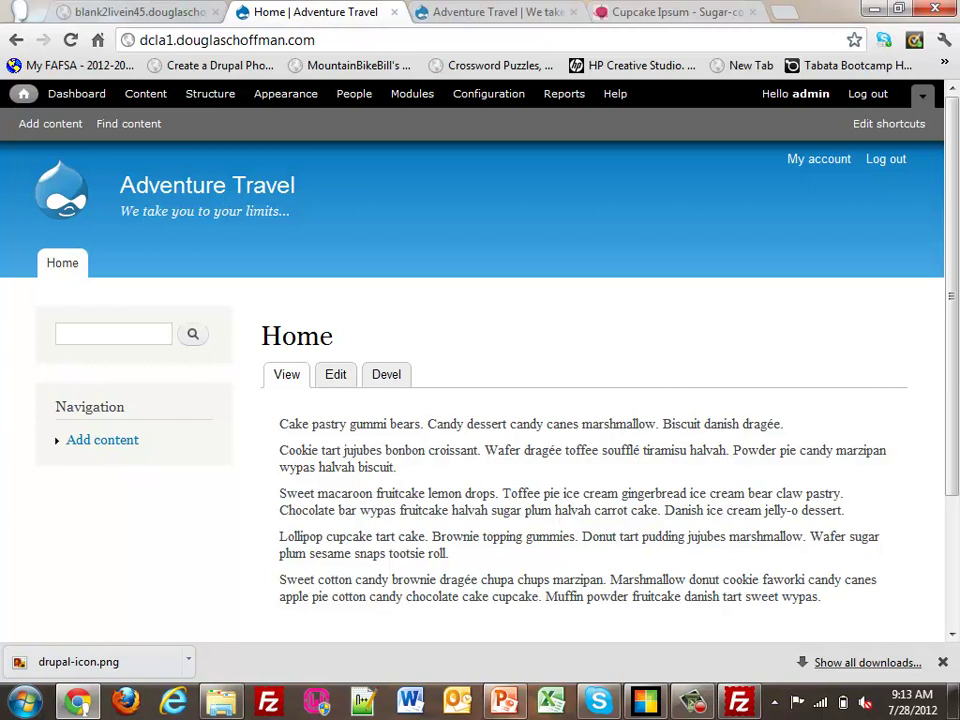
Step: Create a new Basic page titled About and paste the filler paragraphs into its body
click(50, 123)
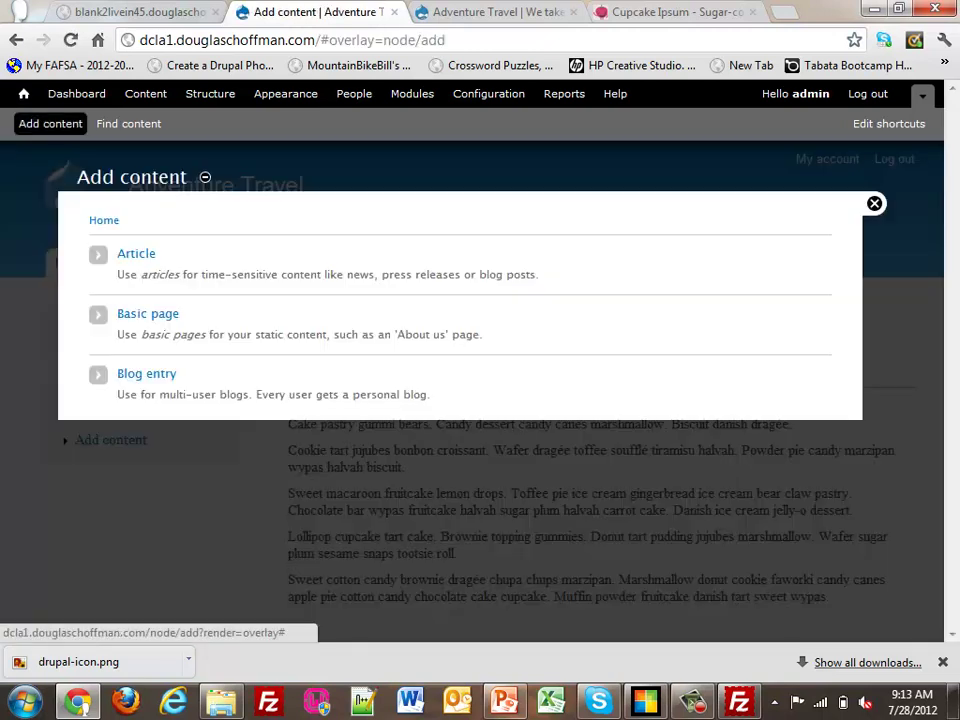
click(147, 313)
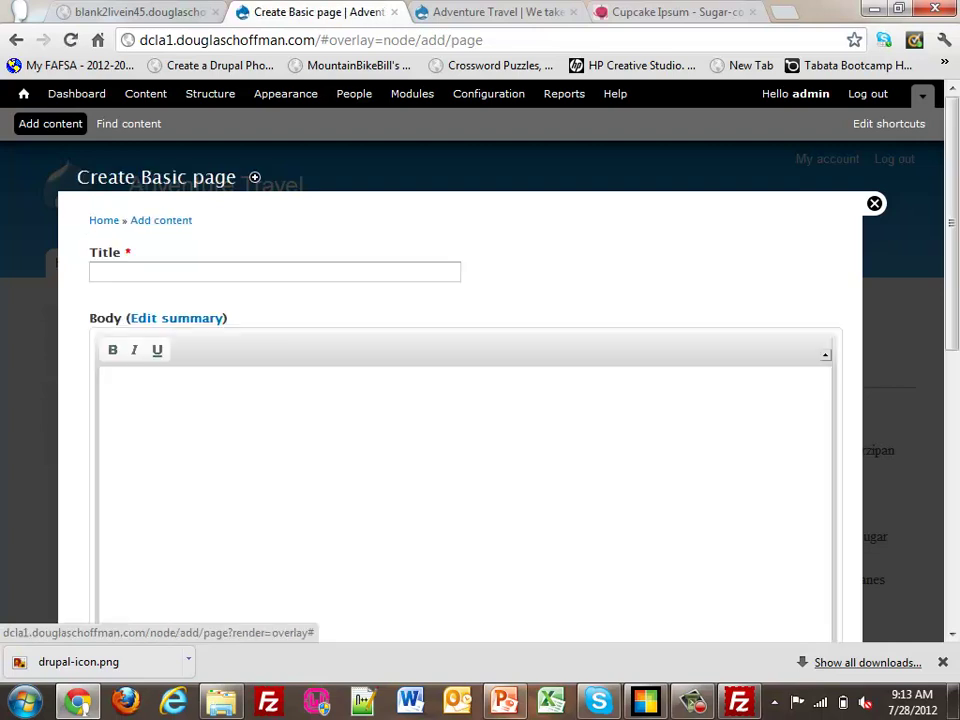
click(274, 272)
text(About)
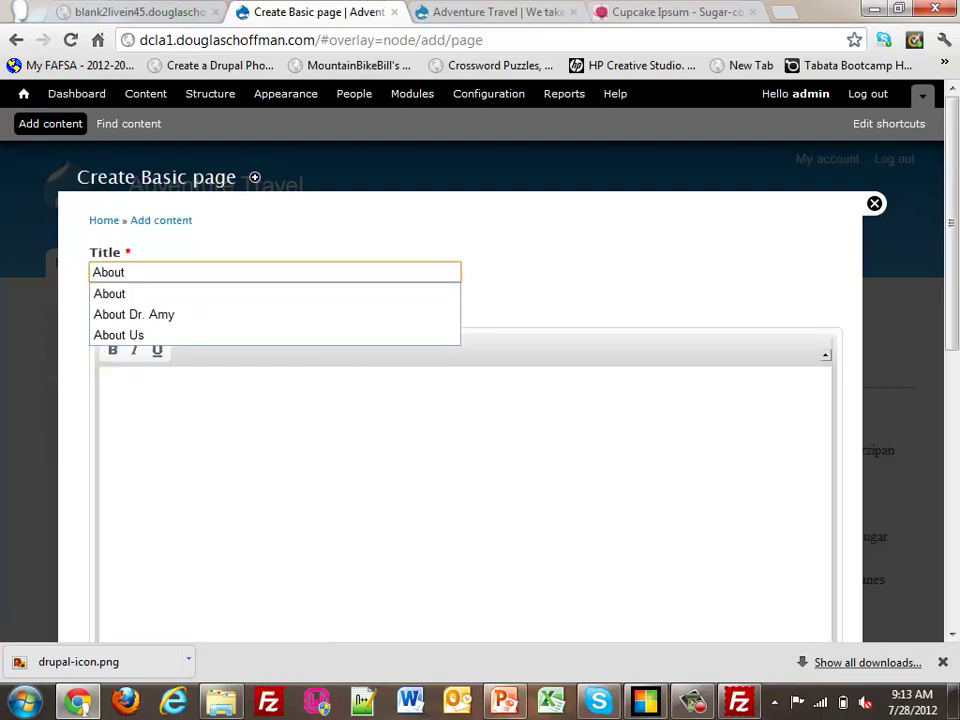
click(99, 386)
text(Cookie tart jujubes bonbon croissant. Wafer dragée toffee soufflé tiramisu halvah. Powder pie candy marzipan wypas halvah biscuit.  Sweet macaroon fruitcake lemon drops. Toffee pie ice cream gingerbread ice cream bear claw pastry. Chocolate bar wypas fruitcake halvah sugar plum halvah carrot cake. Danish ice cream jelly-o dessert.  Lollipop cupcake tart cake. Brownie topping gummies. Donut tart pudding jujubes marshmallow. Wafer sugar plum sesame snaps tootsie roll.  Sweet cotton candy brownie dragée chupa chups marzipan. Marshmallow donut cookie faworki candy canes apple pie cotton candy chocolate cake cupcake. Muffin powder fruitcake danish tart sweet wypas.)
Step: Provide a main menu link titled About for the new page
scroll(460, 400, down, 5)
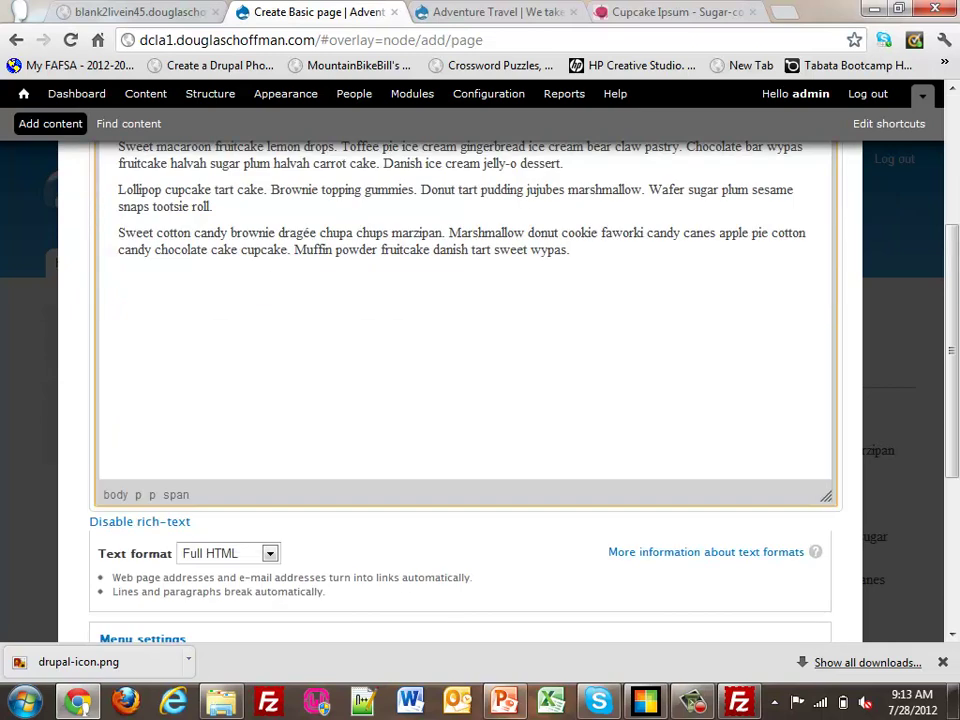
click(358, 366)
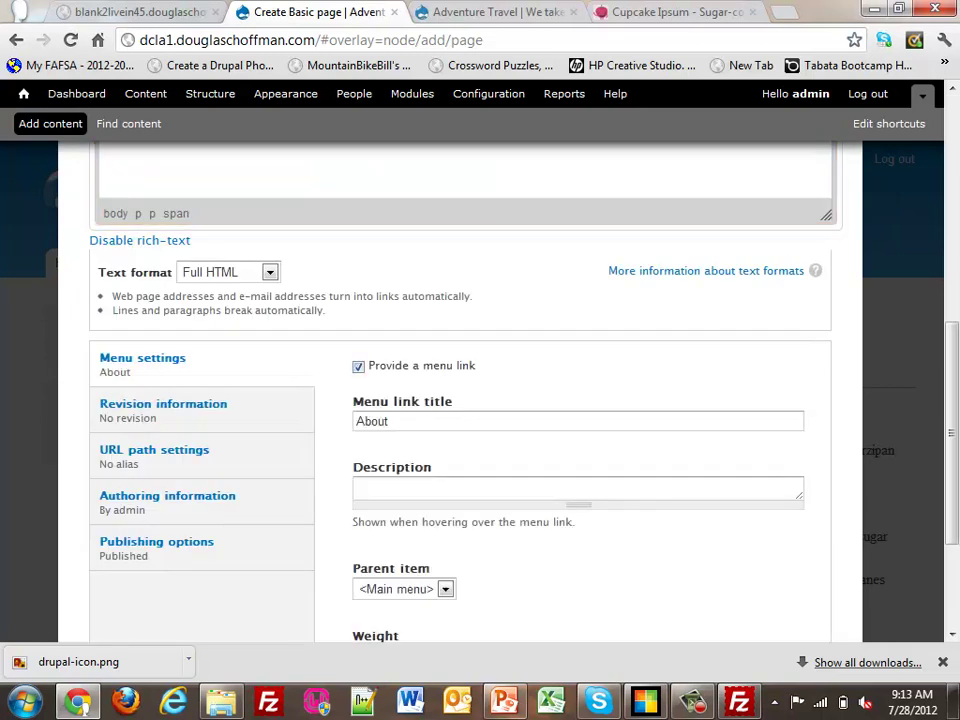
scroll(460, 400, down, 1)
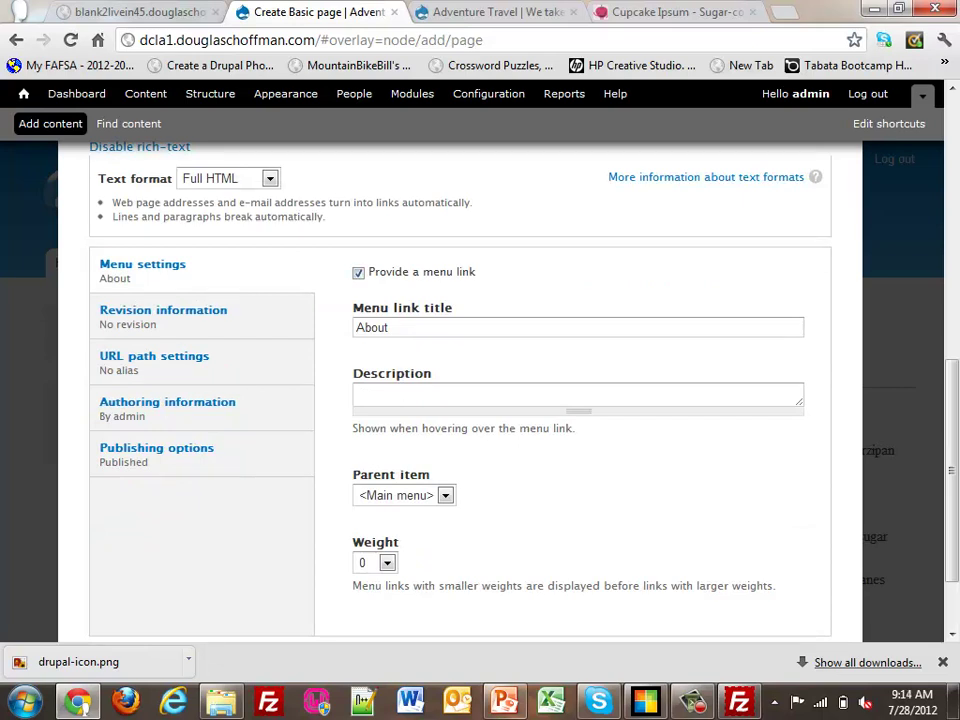
Step: Set the page's URL alias to about in the URL path settings and save the page
click(154, 362)
click(400, 343)
text(about)
key(Down)
key(Return)
key(Return)
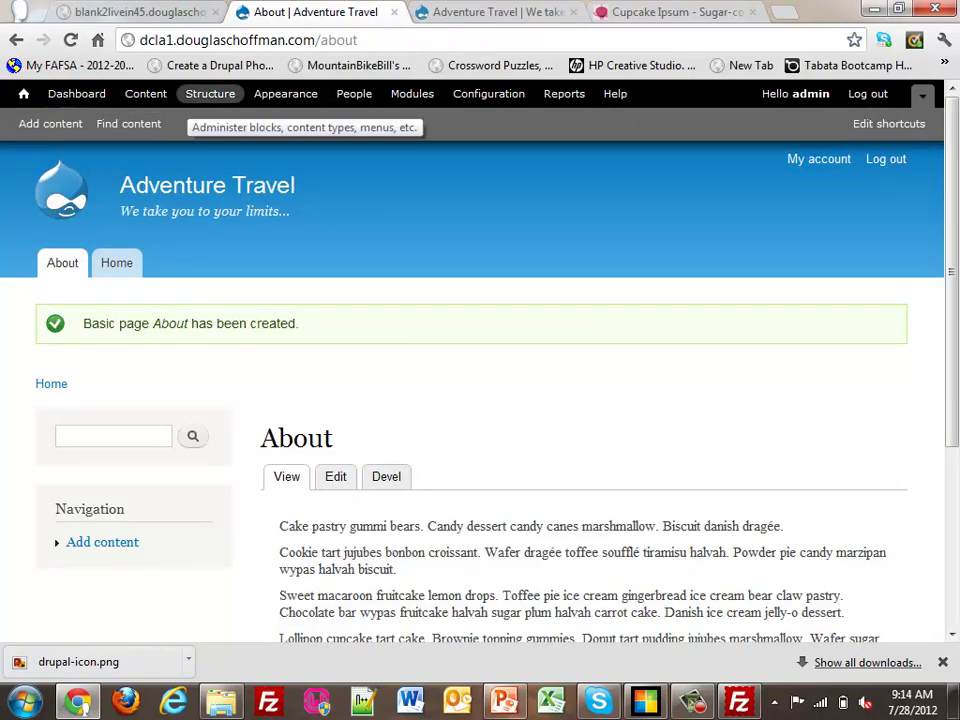
Step: Reorder the Main menu links so Home comes before About, save the configuration, and return to the front page
click(210, 93)
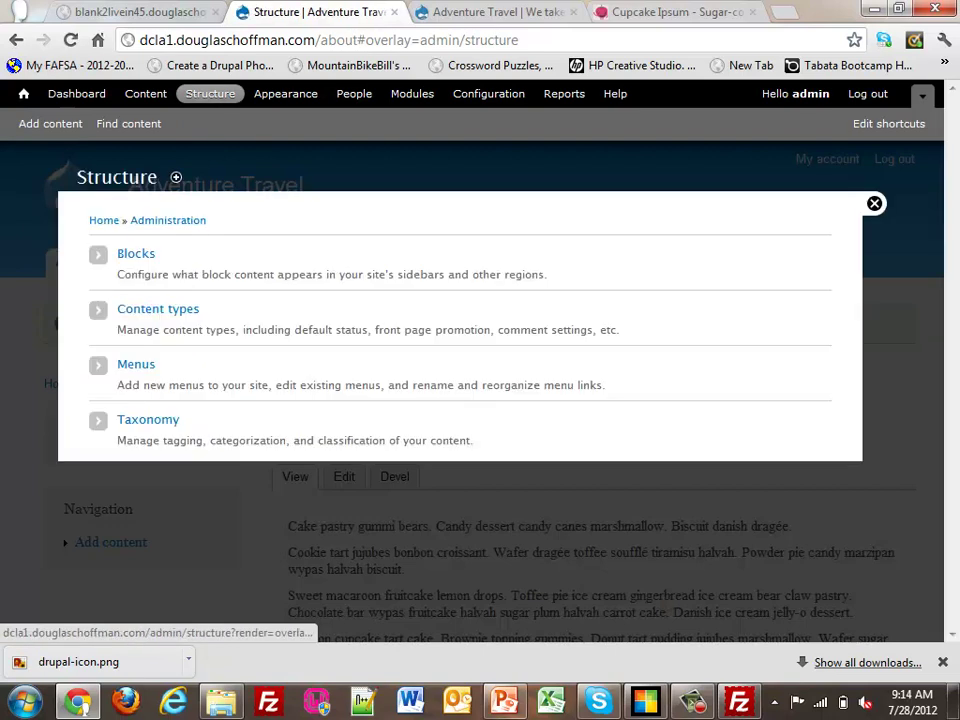
click(136, 364)
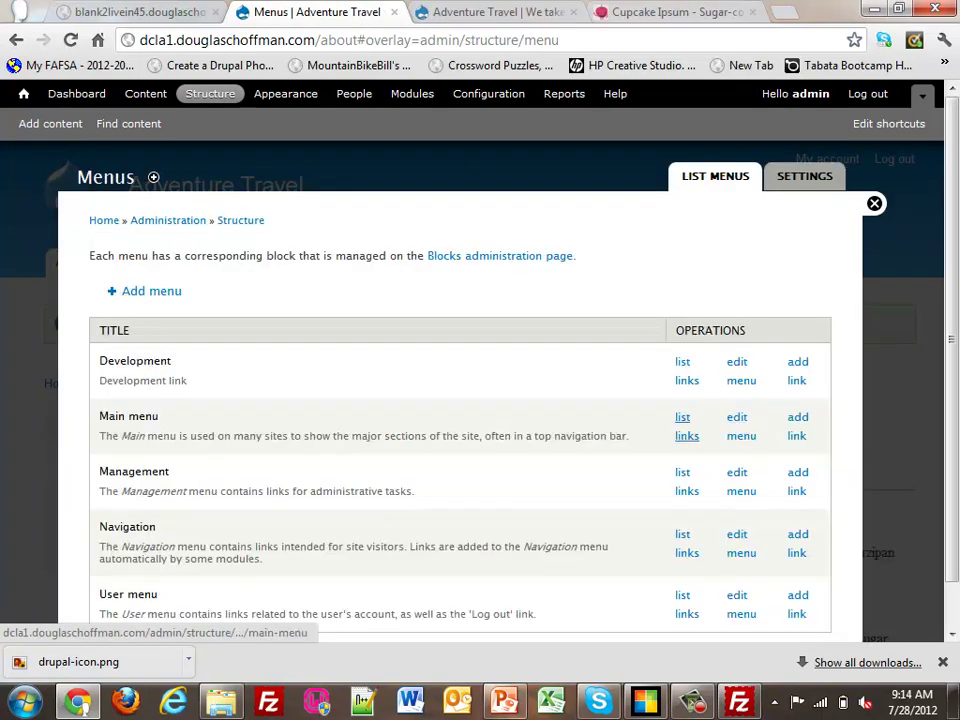
click(684, 425)
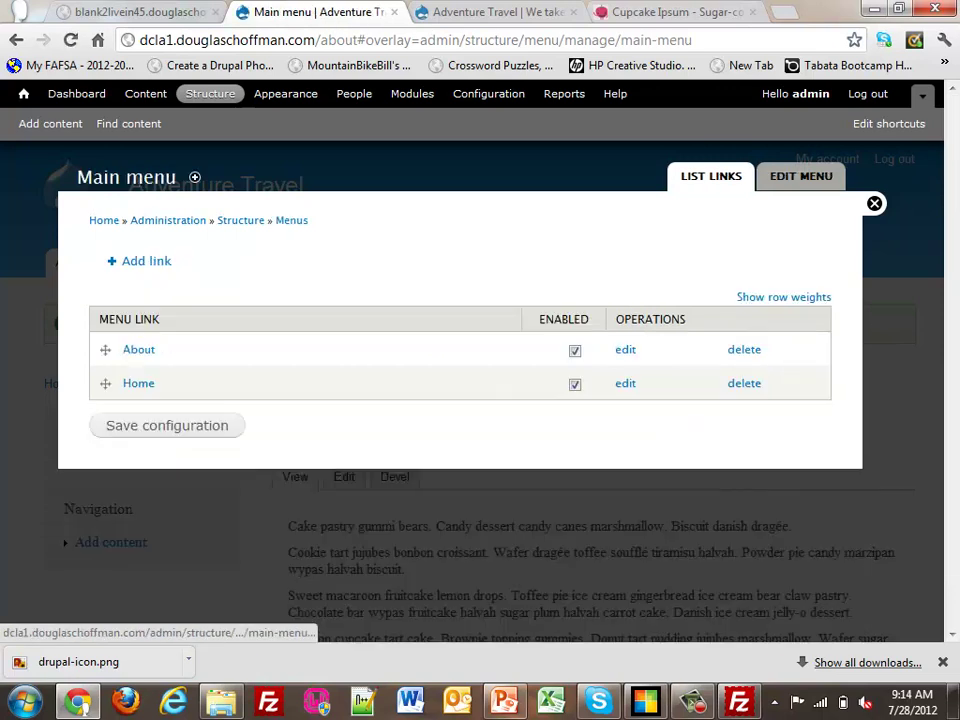
click(105, 383)
drag(105, 383, 105, 349)
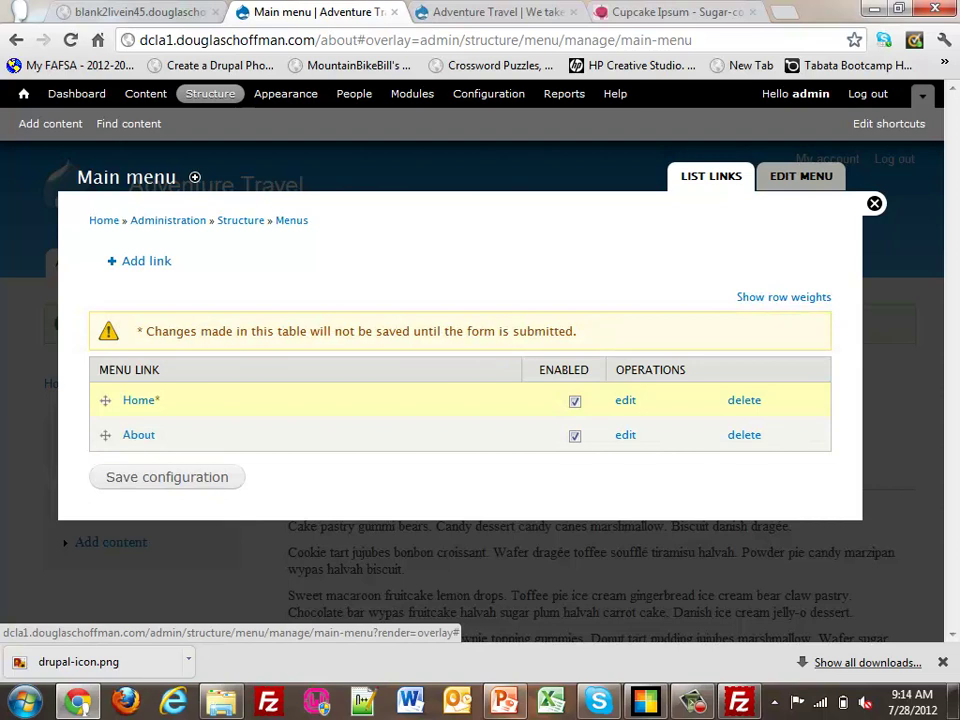
click(166, 477)
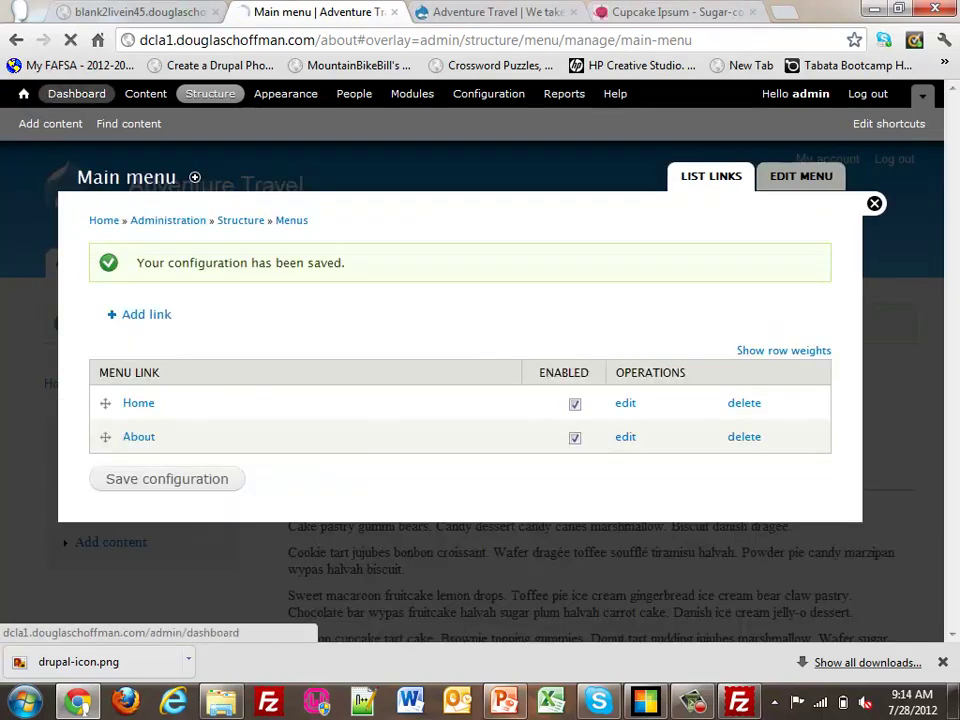
click(23, 93)
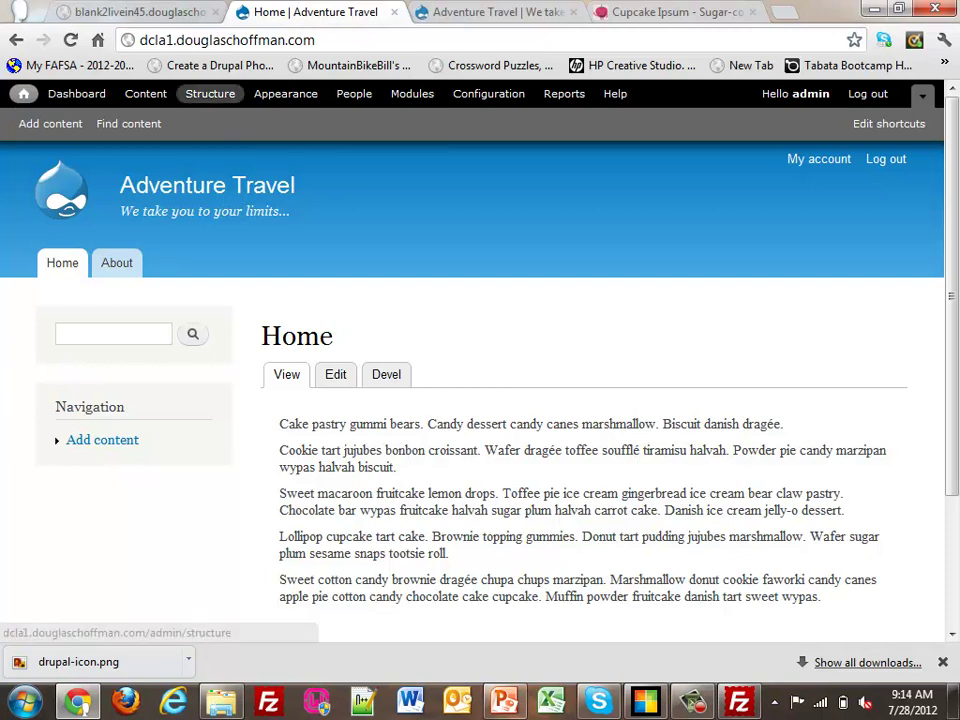
click(210, 93)
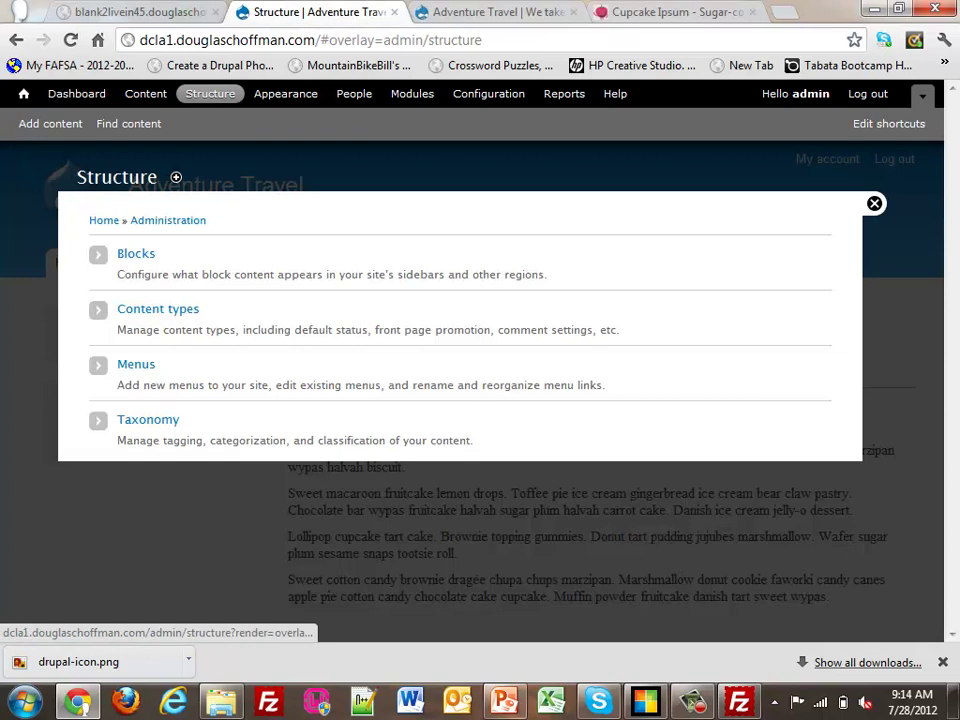
click(874, 203)
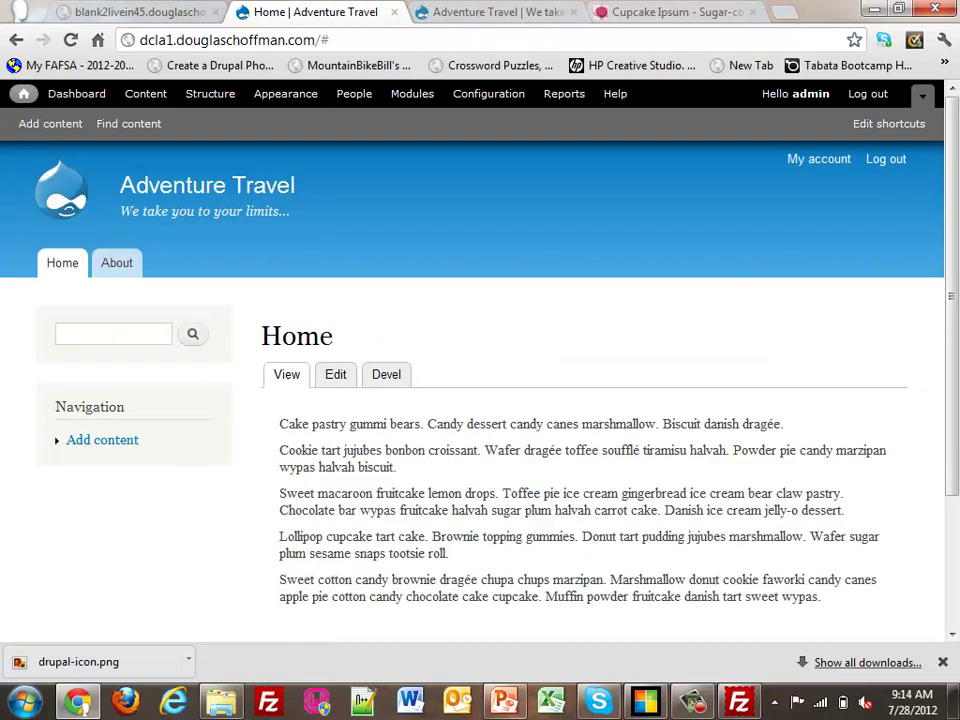
scroll(480, 400, down, 3)
scroll(480, 400, up, 3)
Step: In the Bartik block layout, set the region of the Search form, Navigation and User login blocks to None
click(210, 93)
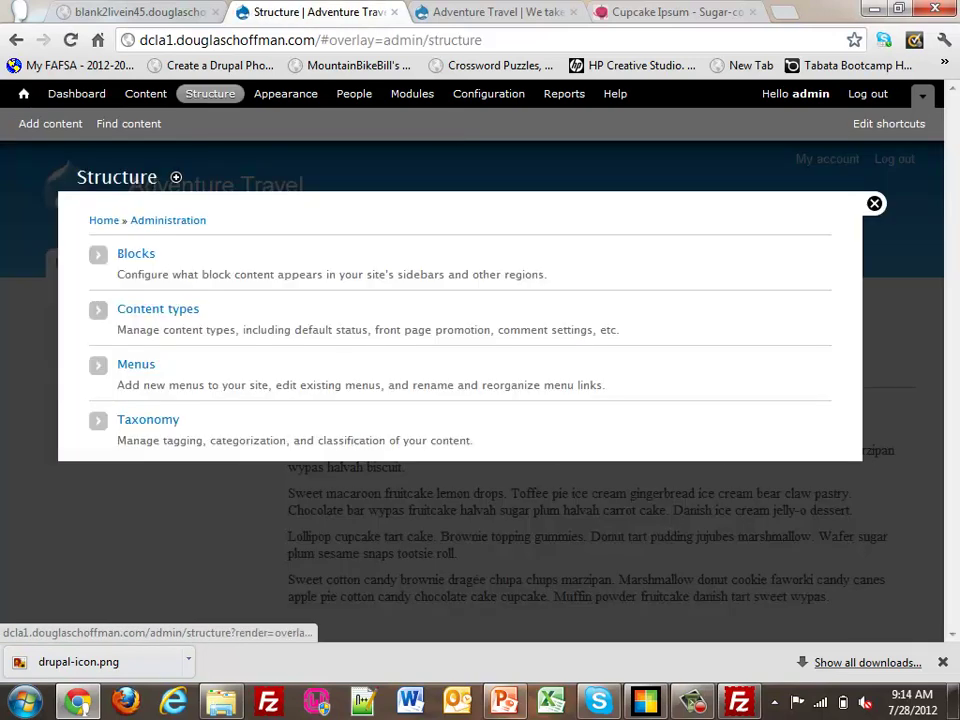
click(136, 253)
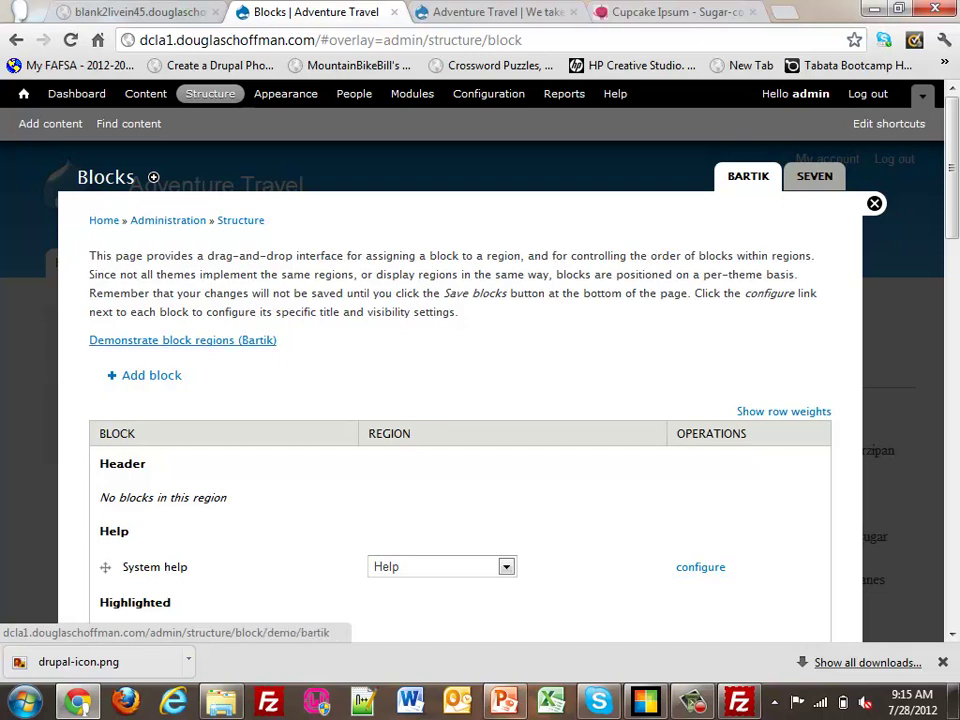
scroll(460, 400, down, 4)
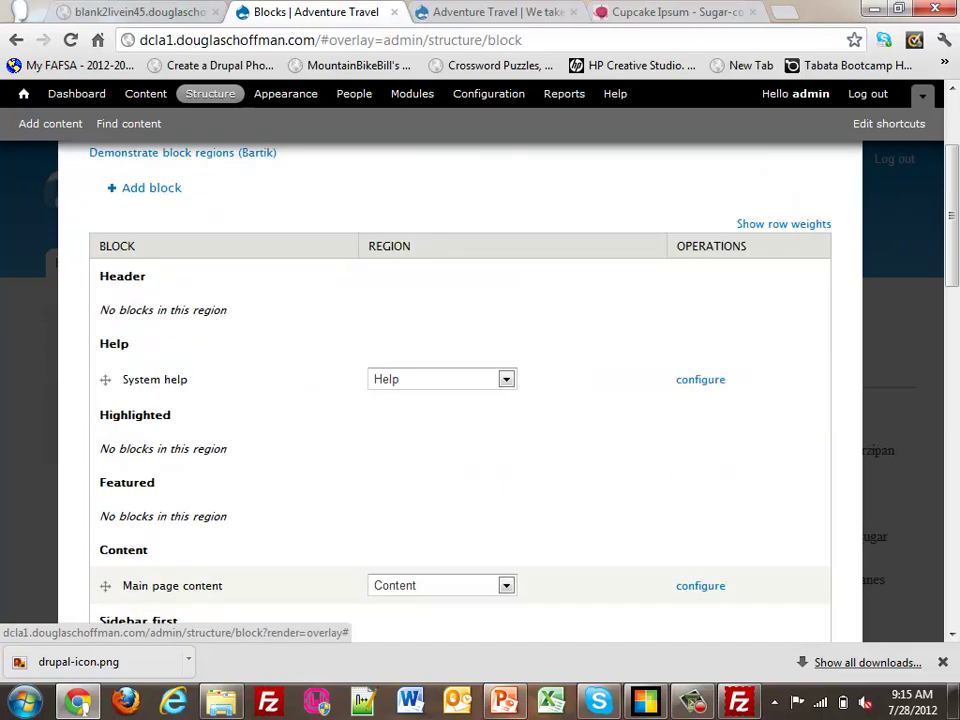
scroll(460, 400, down, 3)
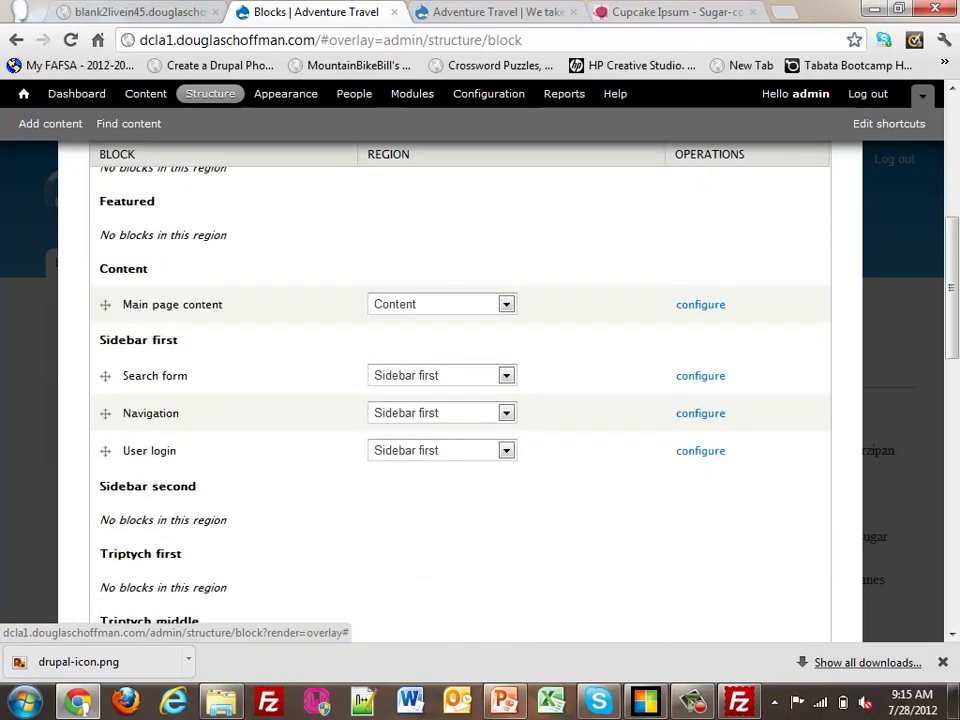
click(506, 375)
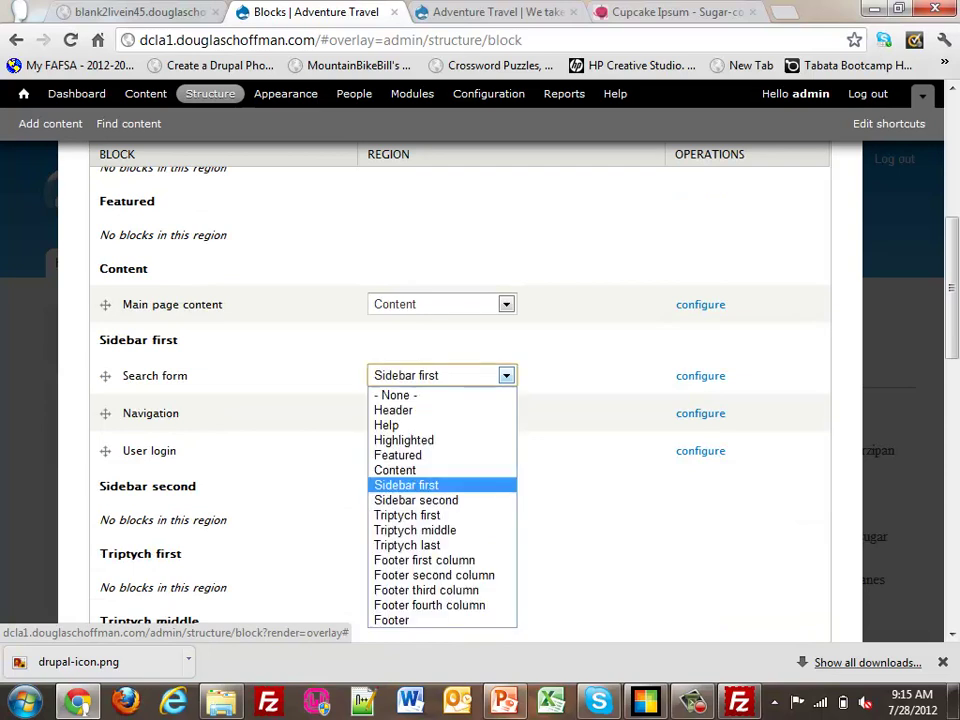
click(395, 395)
click(506, 375)
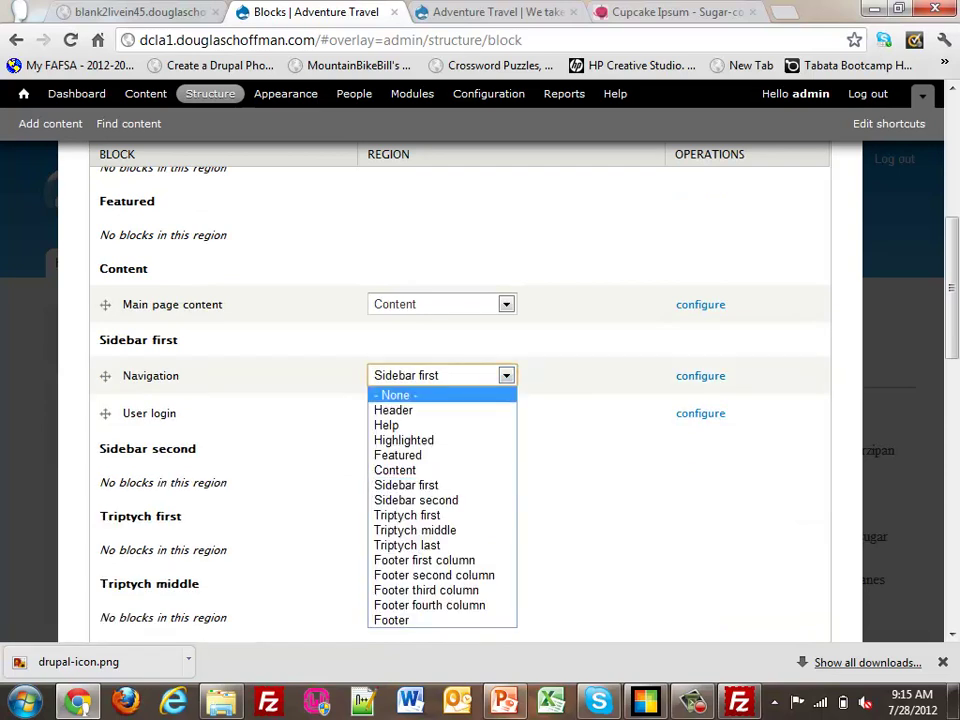
click(395, 395)
click(440, 375)
click(395, 395)
Step: Set the Powered by Drupal footer block's region to None and save the block settings
scroll(460, 390, down, 5)
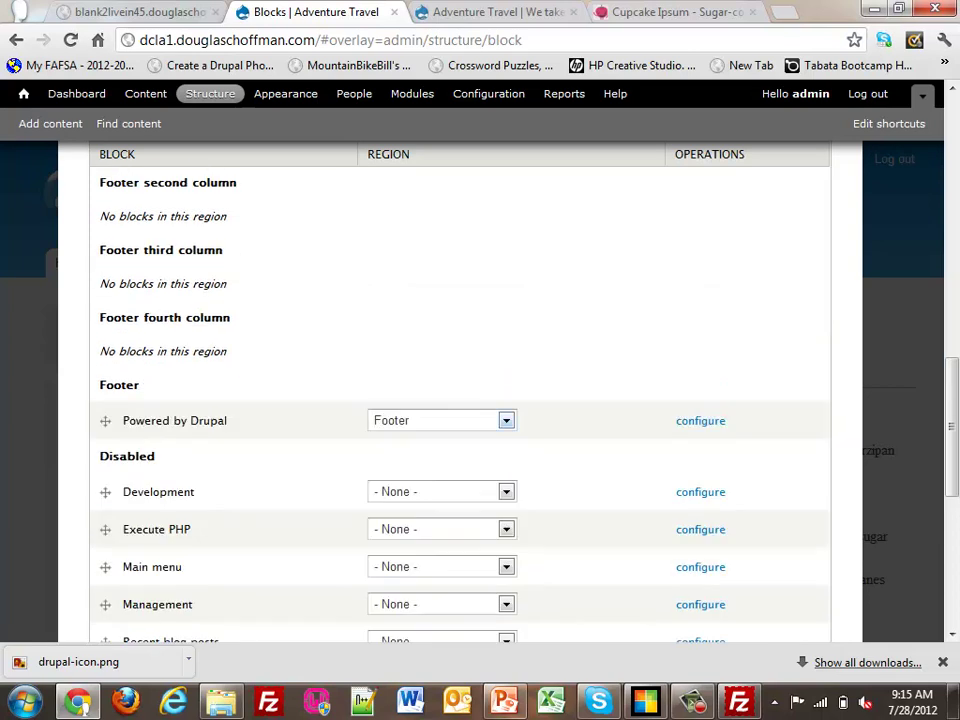
click(440, 420)
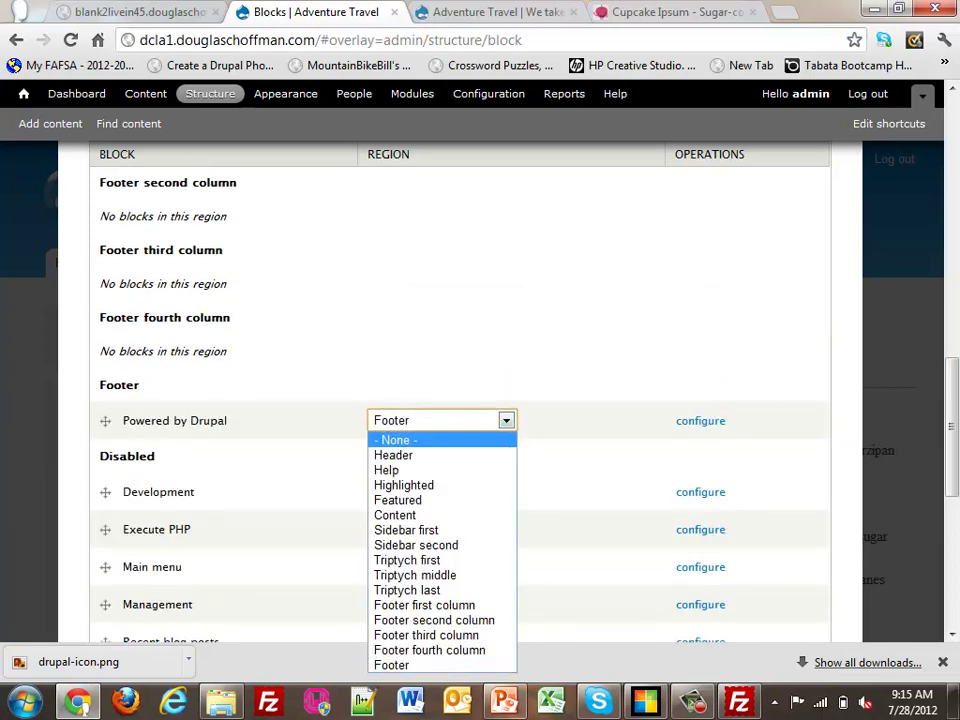
click(396, 437)
scroll(440, 440, down, 5)
scroll(506, 460, down, 2)
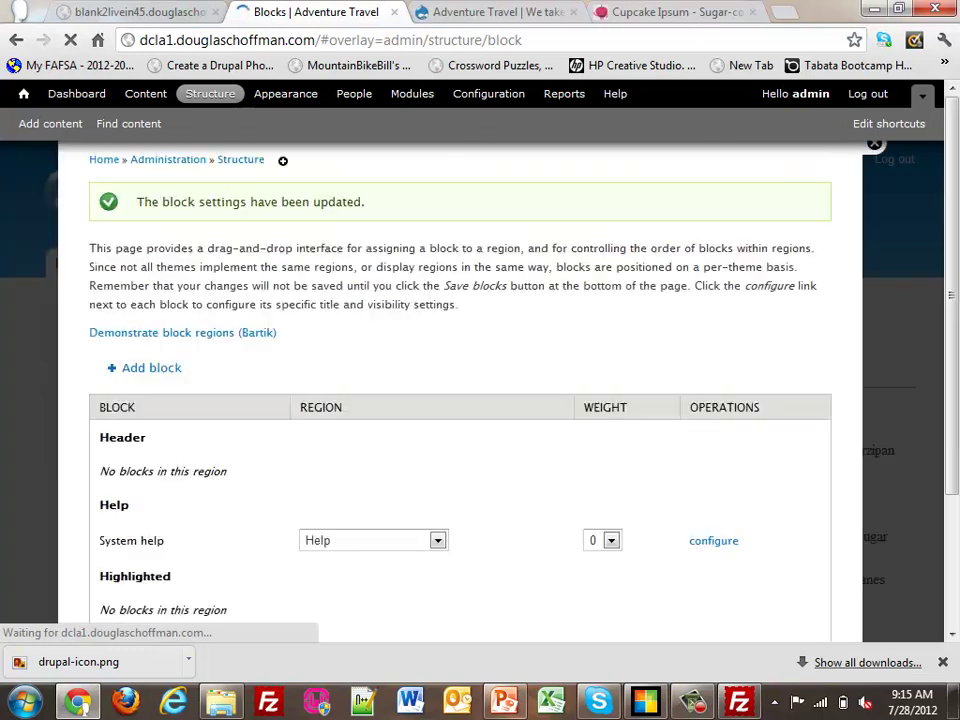
Step: Start adding a new custom block, leaving its title empty
click(151, 428)
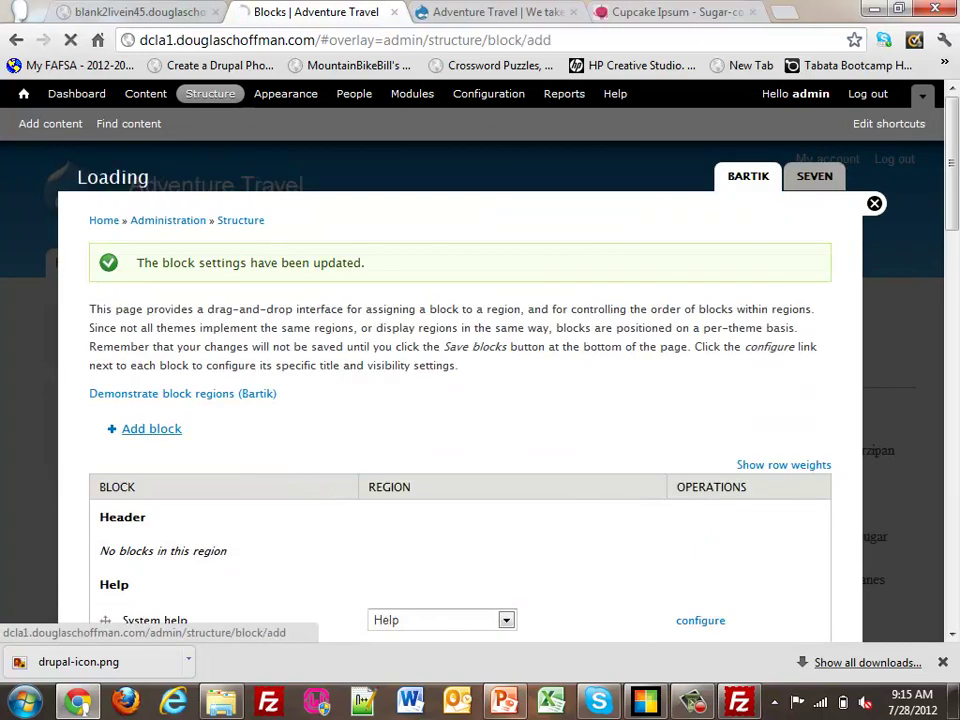
click(94, 311)
click(94, 399)
text(Footer)
key(BackSpace)
key(BackSpace)
key(BackSpace)
key(BackSpace)
key(BackSpace)
key(BackSpace)
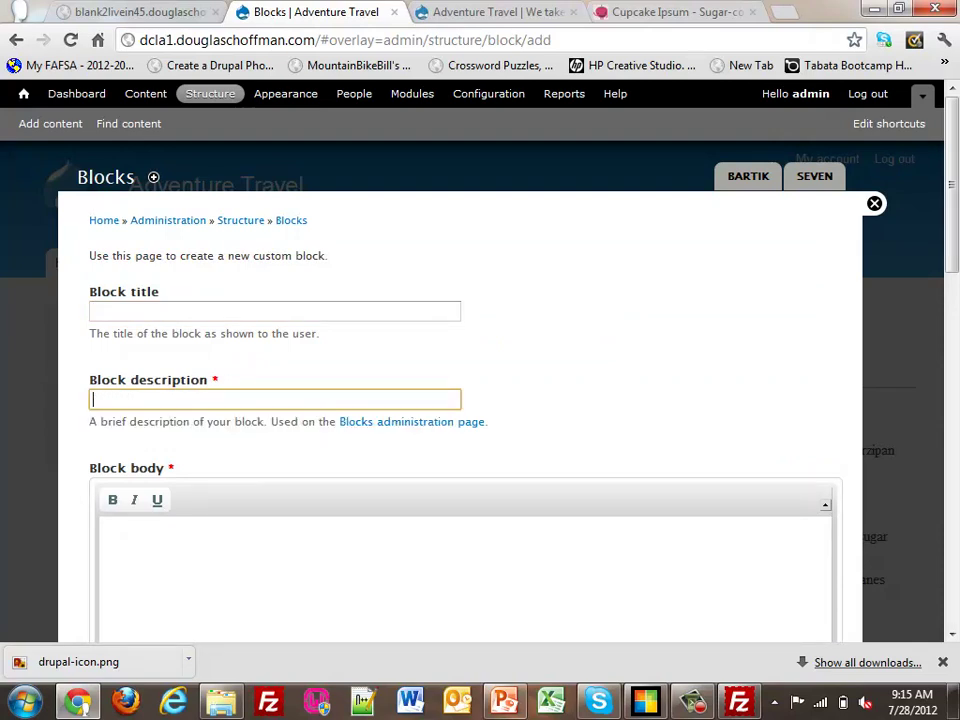
Step: Set the block description to Company Info and enter Adventure Travel as the block body
text(Company Info)
key(Down)
key(Return)
key(Tab)
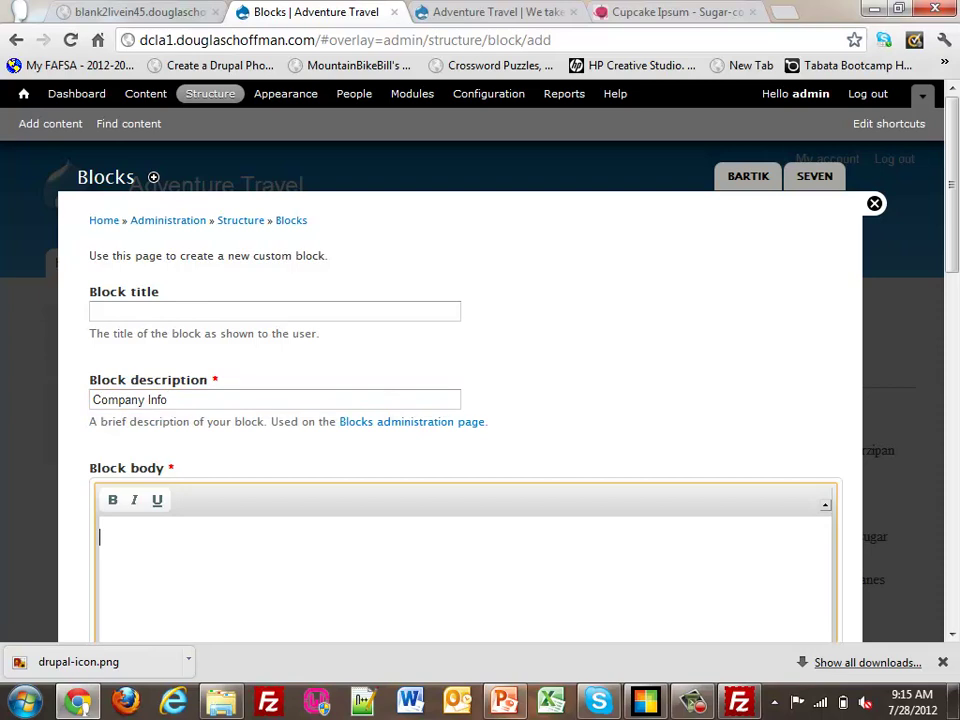
text(Adventure Travel)
Step: Assign the new block to the Footer region of the Bartik default theme
scroll(460, 400, down, 2)
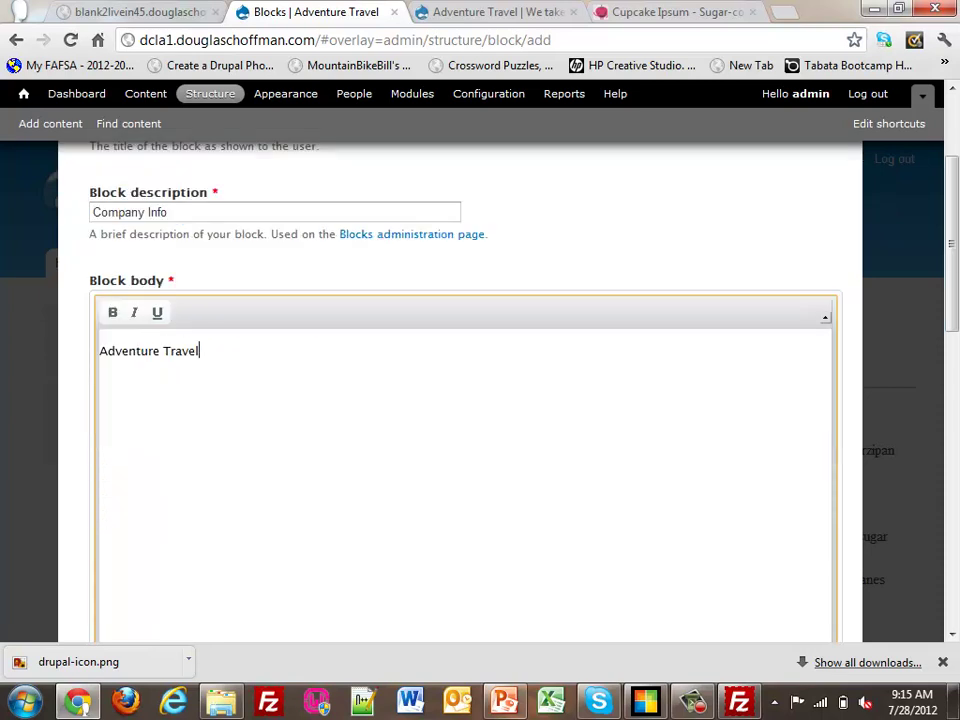
scroll(460, 400, down, 3)
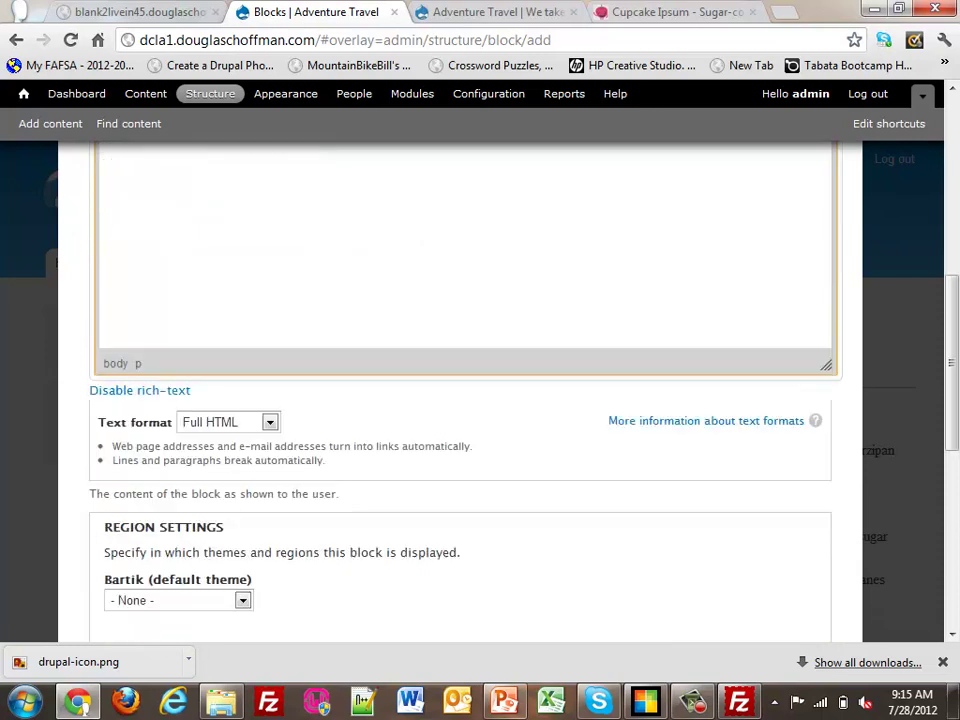
scroll(460, 400, down, 1)
scroll(460, 400, down, 1)
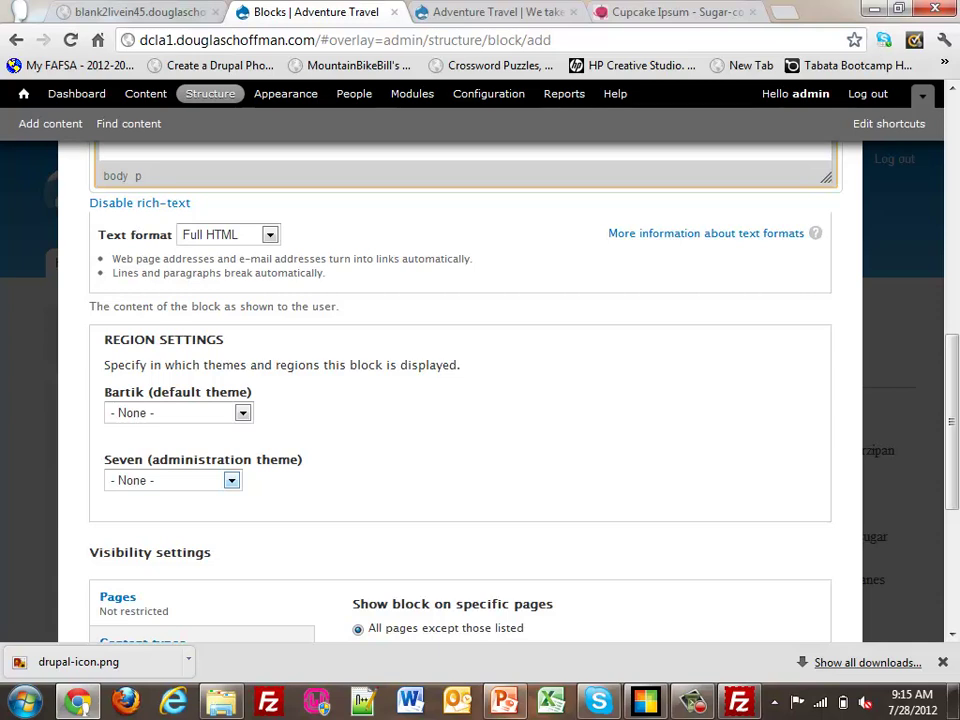
click(242, 413)
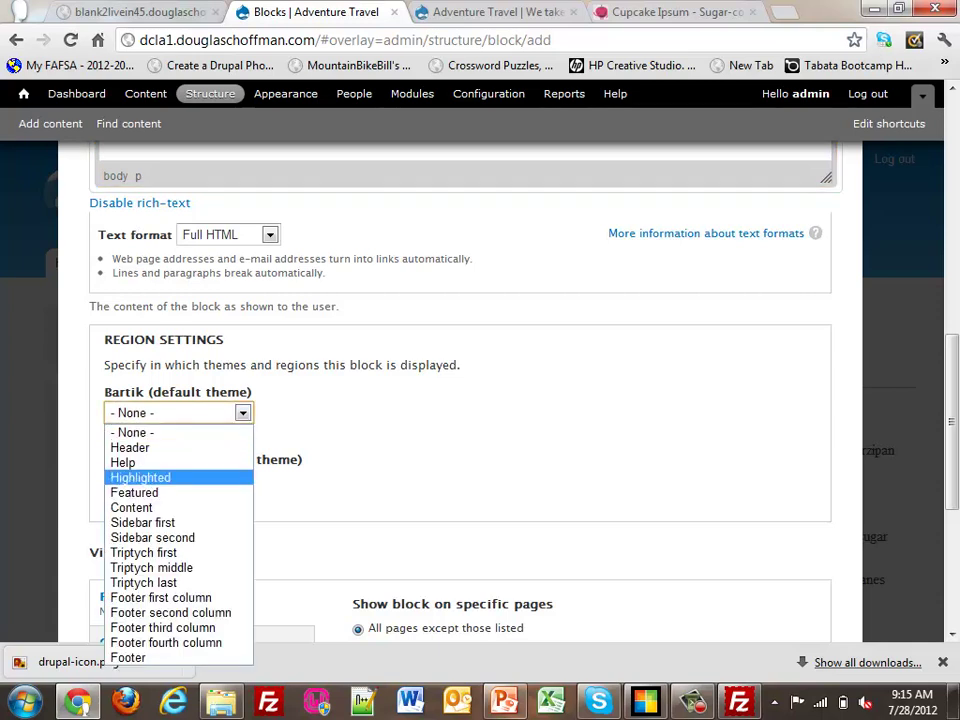
click(140, 657)
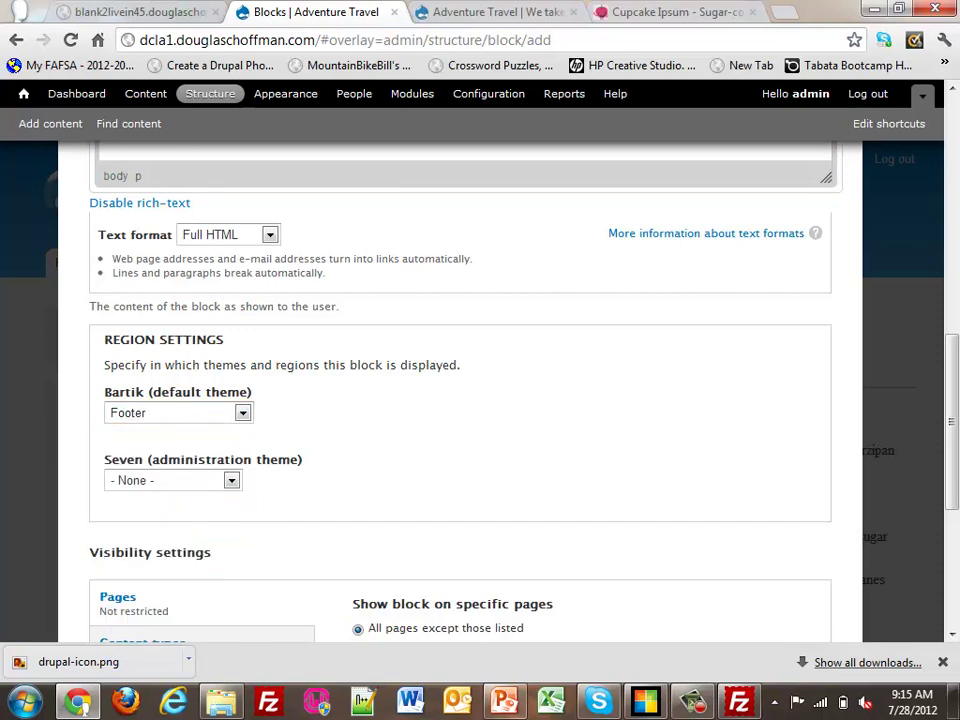
Step: Leave the new block's page visibility on all pages, with no paths listed, and save the block
scroll(460, 400, down, 3)
scroll(460, 400, down, 1)
click(356, 345)
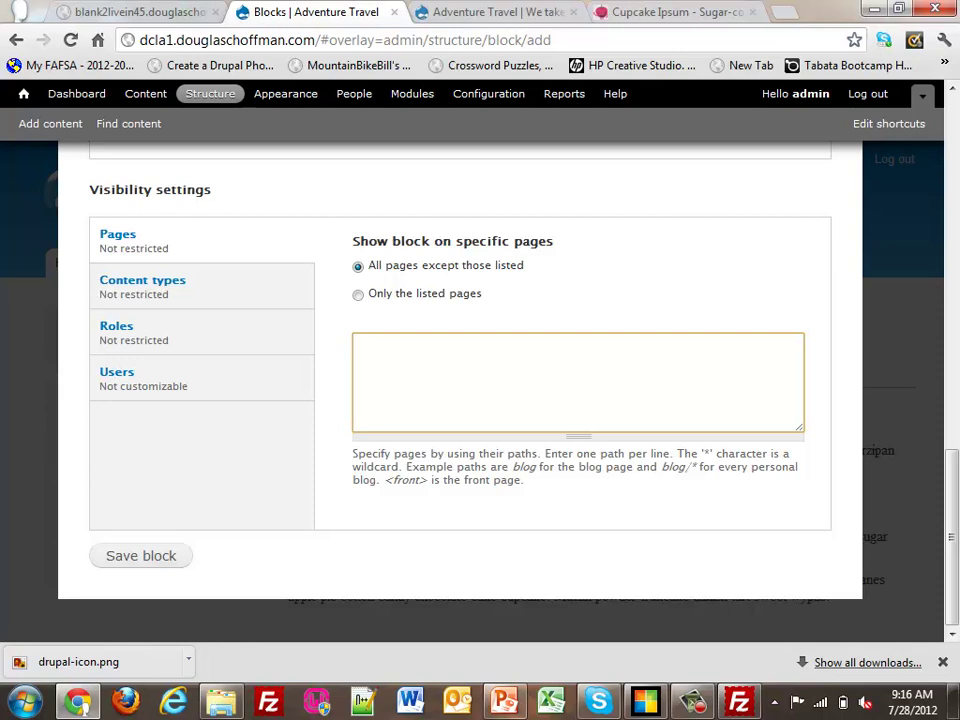
click(140, 555)
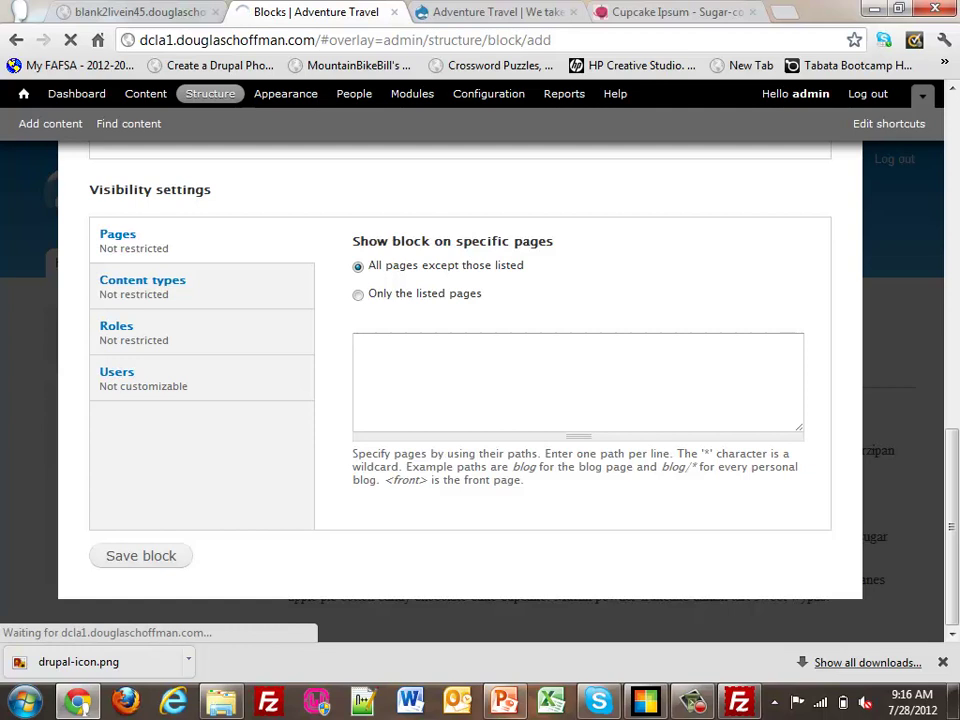
Step: Check that the Company Info block sits in the Footer region and save the block layout
scroll(460, 390, down, 2)
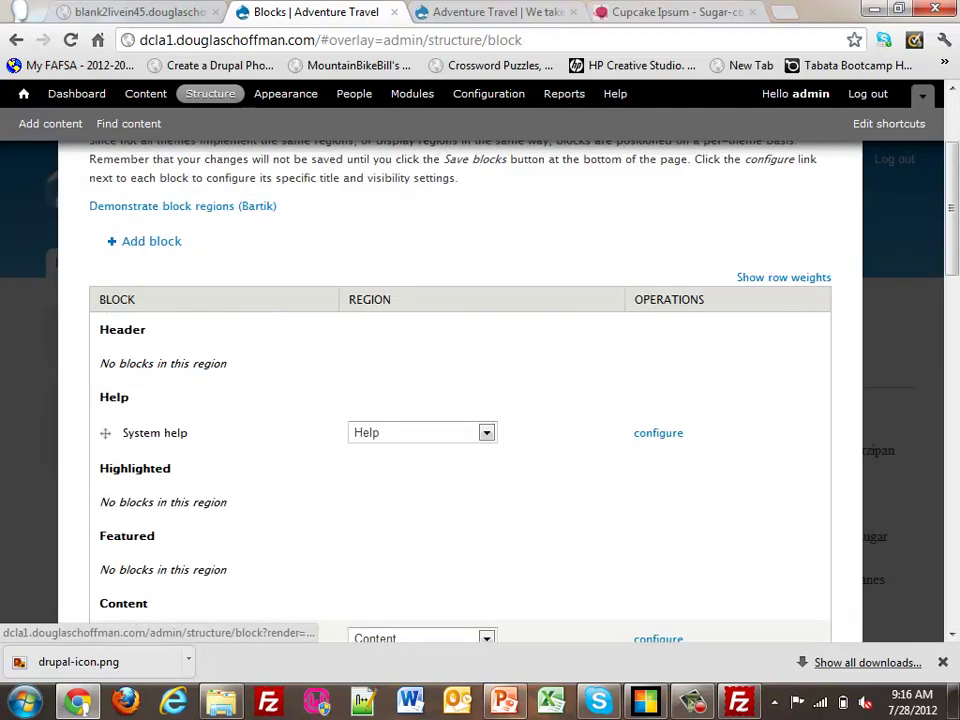
scroll(486, 470, down, 10)
scroll(460, 390, up, 2)
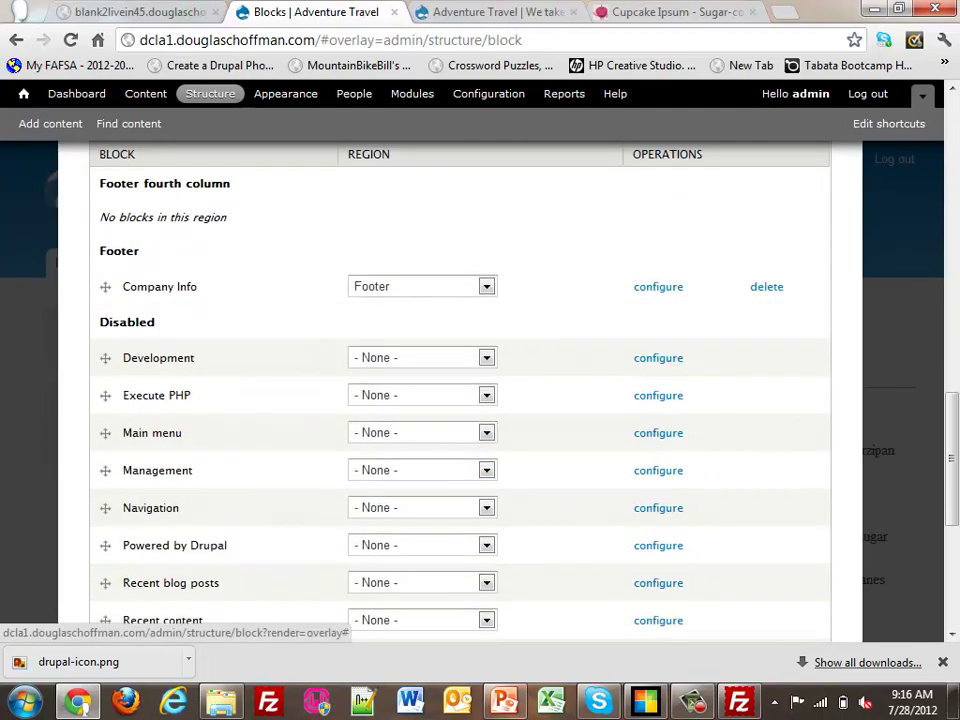
scroll(460, 390, down, 5)
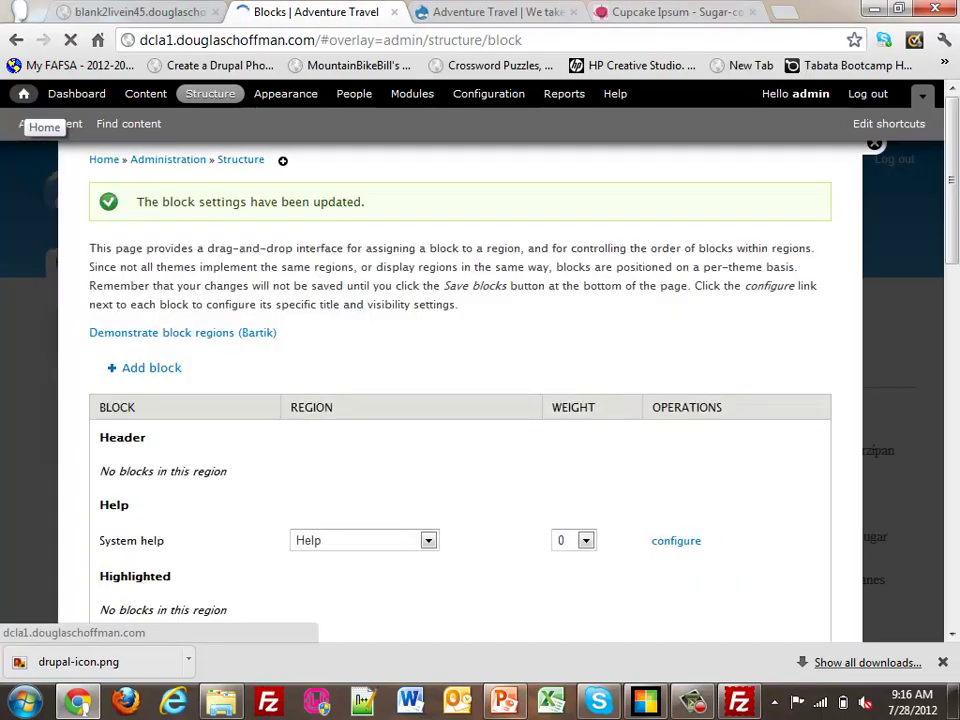
Step: View the site's home page and check the company text in the footer
click(24, 94)
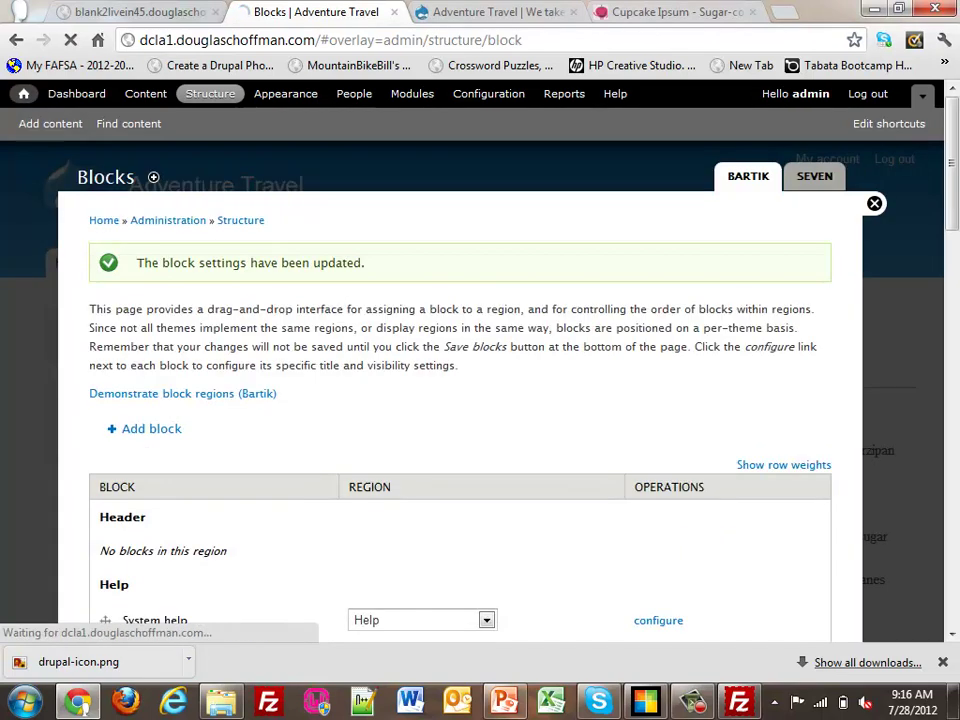
scroll(480, 400, down, 3)
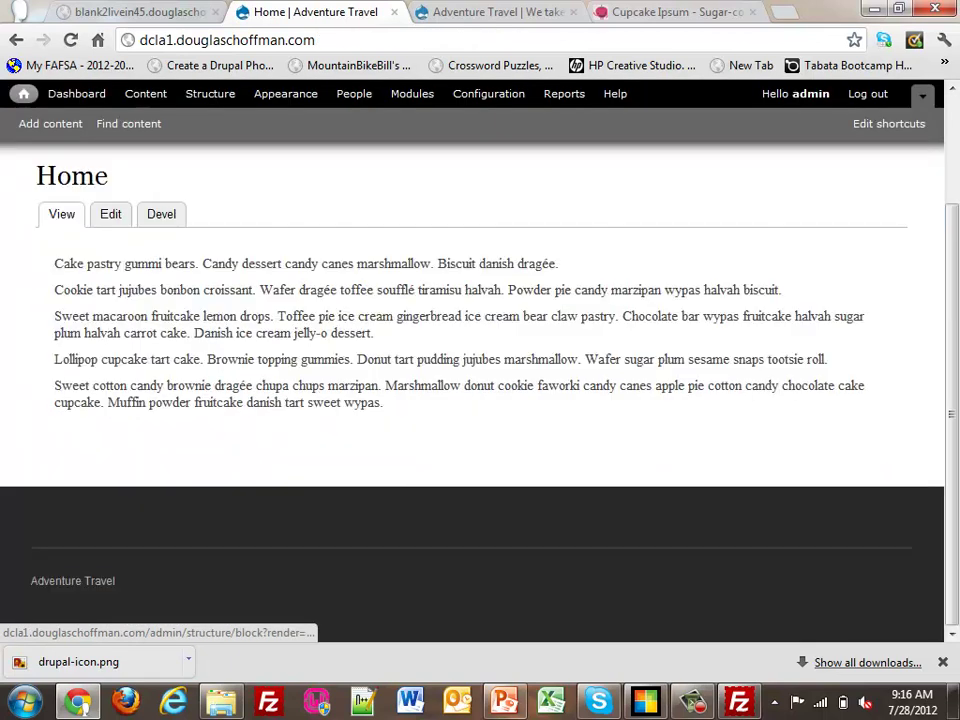
drag(116, 581, 30, 581)
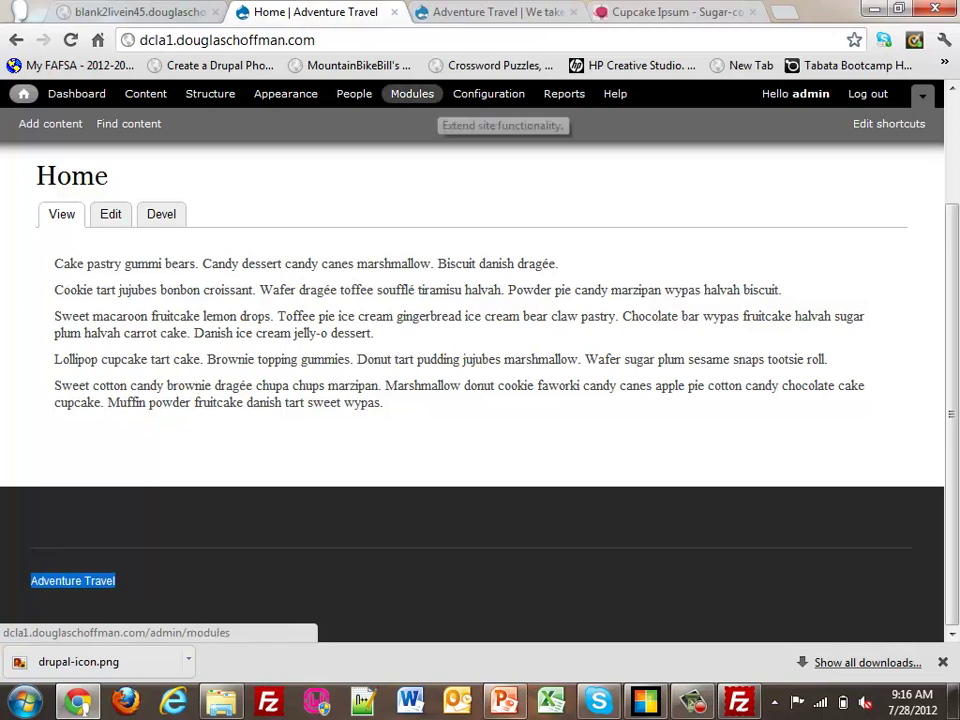
Step: Enable the core Contact module and save the module configuration
click(412, 94)
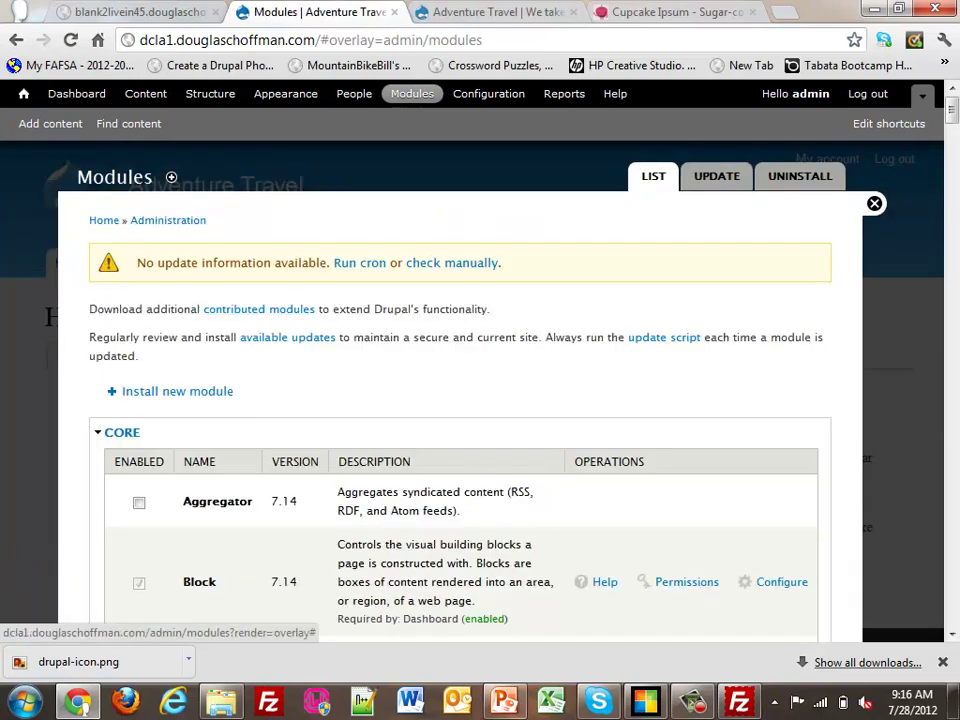
scroll(460, 390, down, 5)
scroll(460, 390, down, 1)
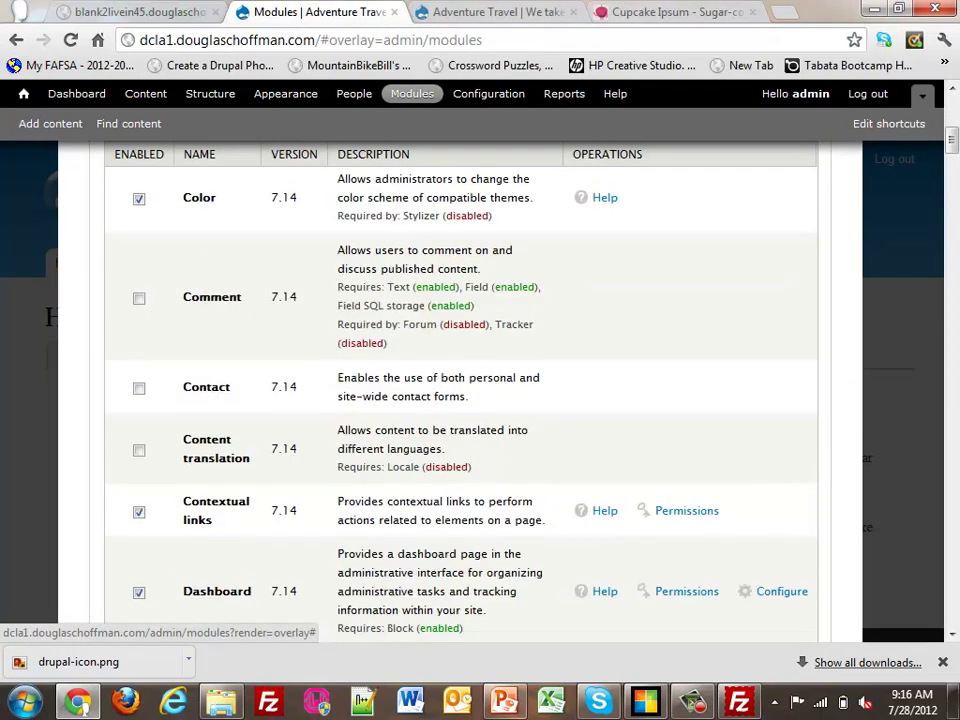
click(139, 387)
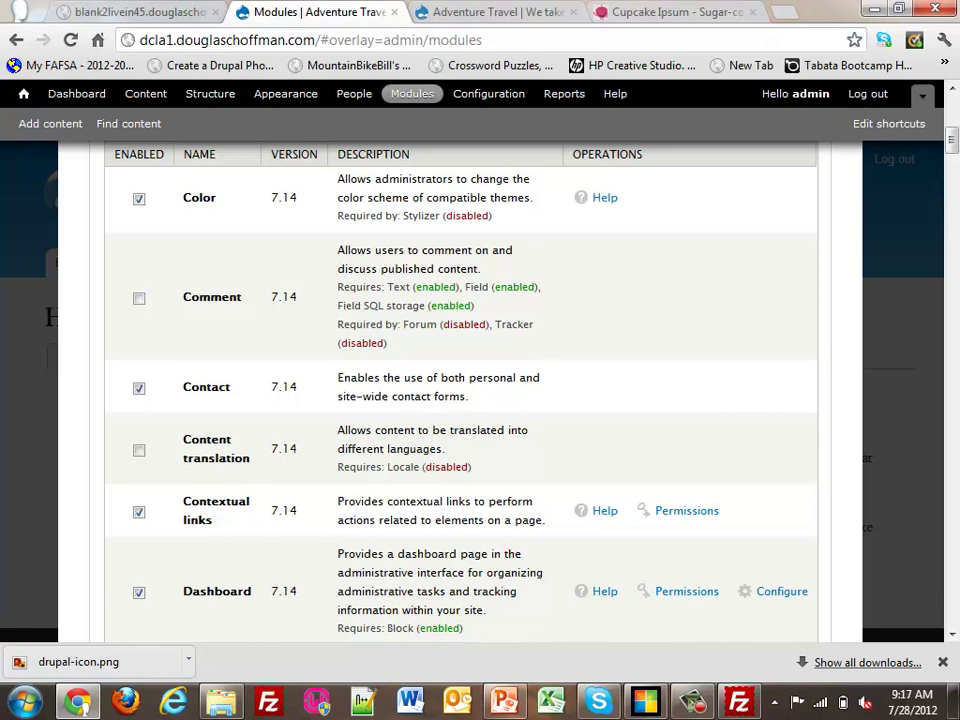
scroll(460, 390, down, 20)
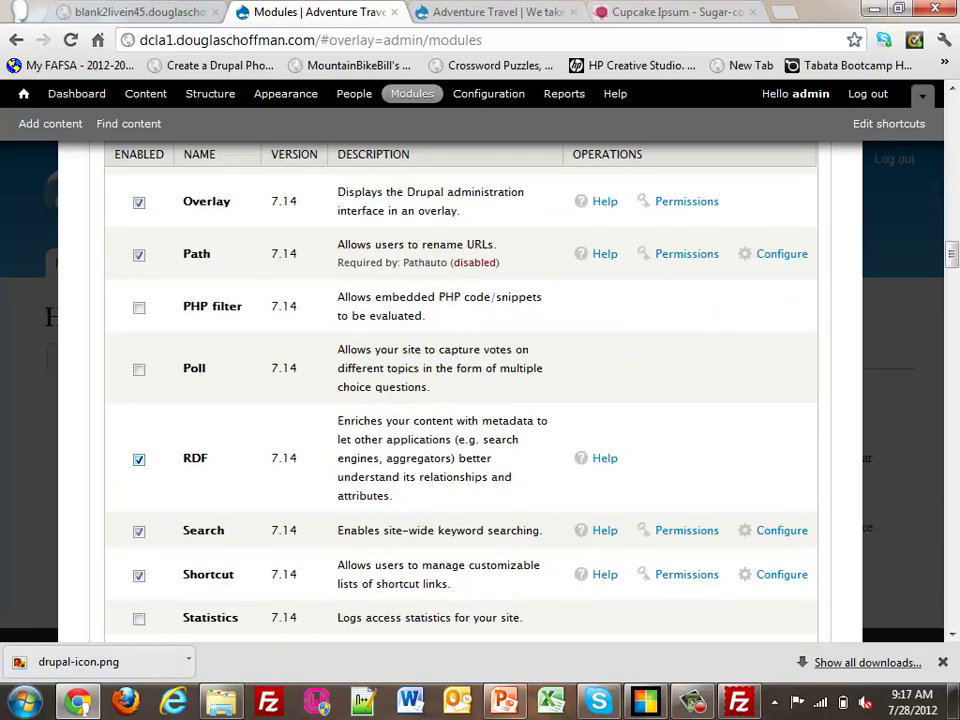
scroll(460, 390, down, 15)
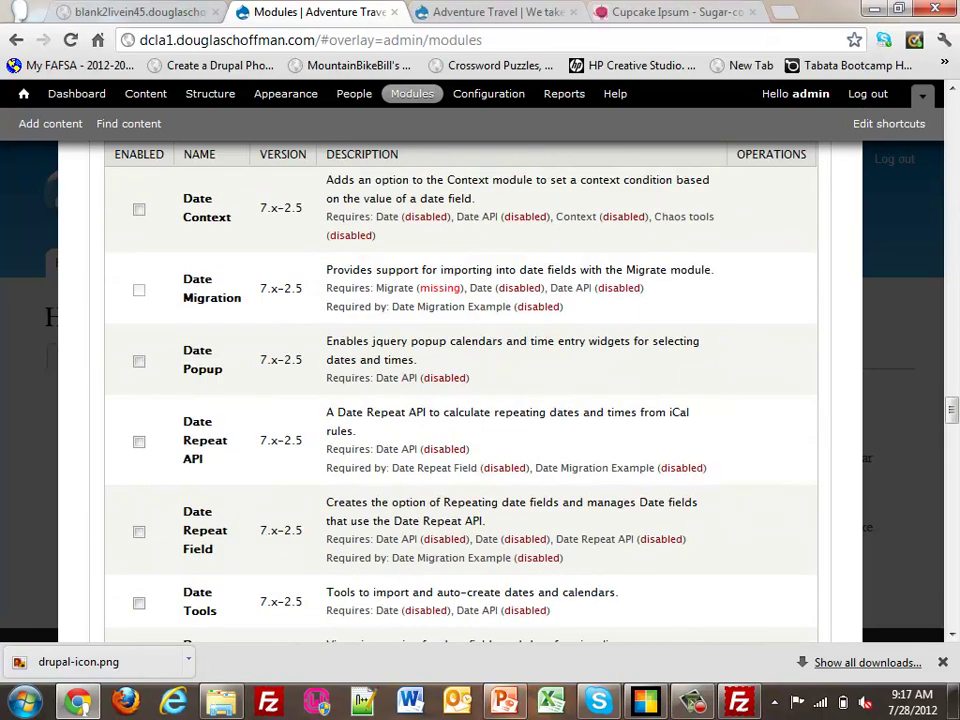
scroll(460, 390, down, 15)
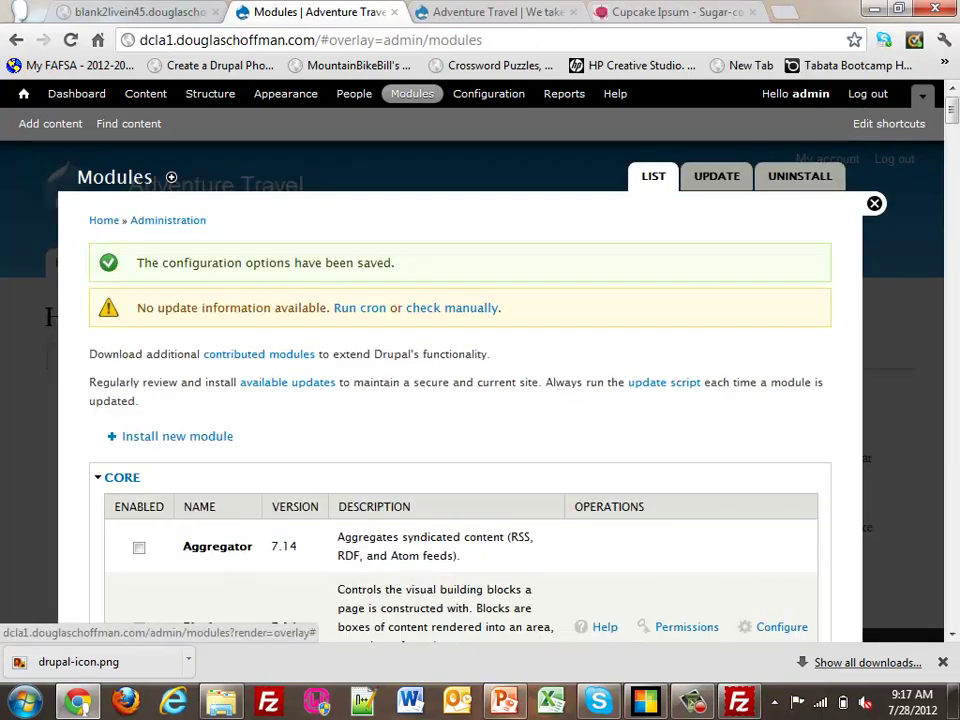
Step: Start adding a link to the Main menu and title it Contact
click(210, 93)
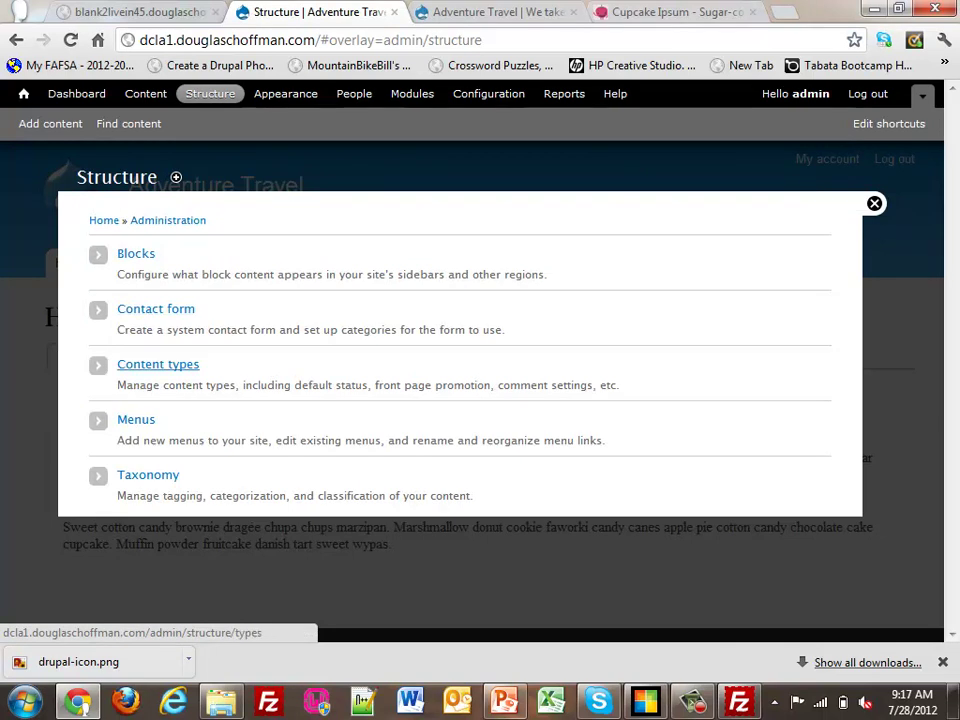
click(136, 419)
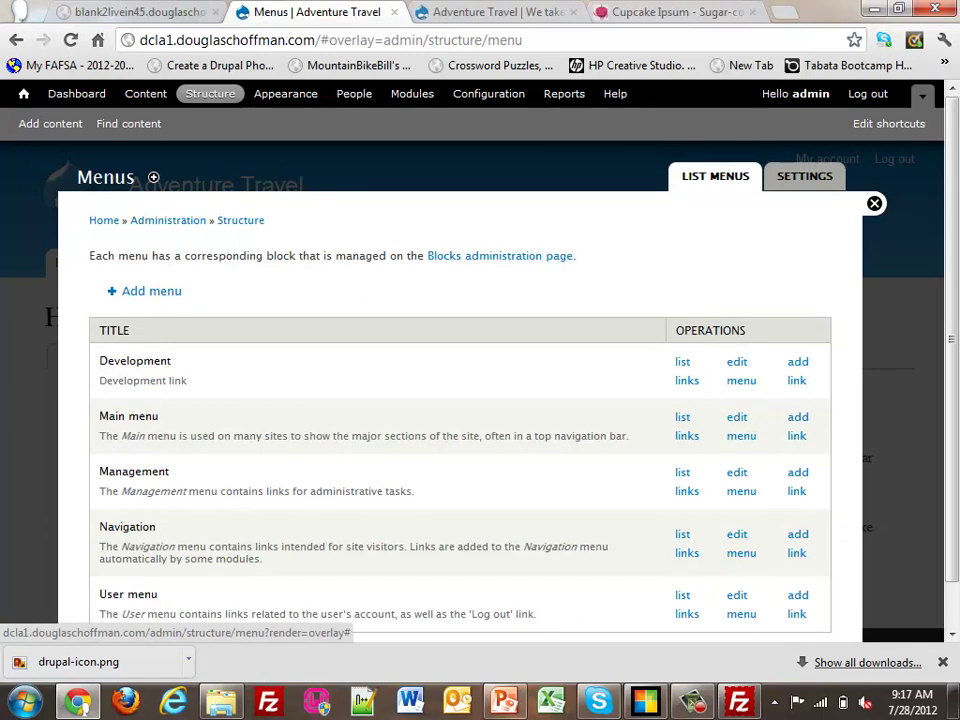
click(797, 426)
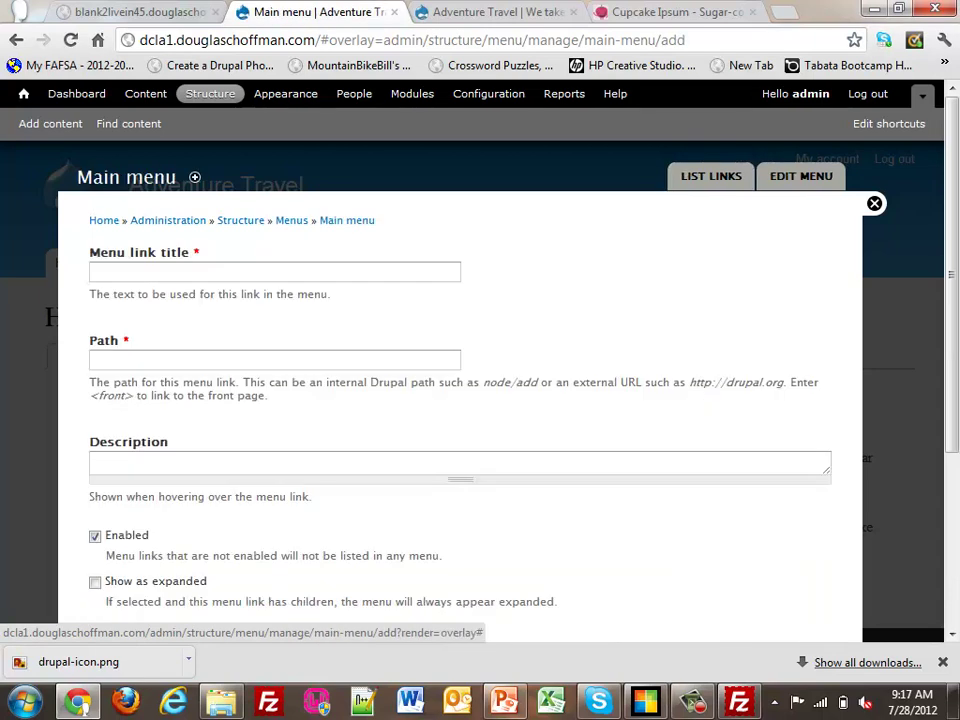
text(Contzact)
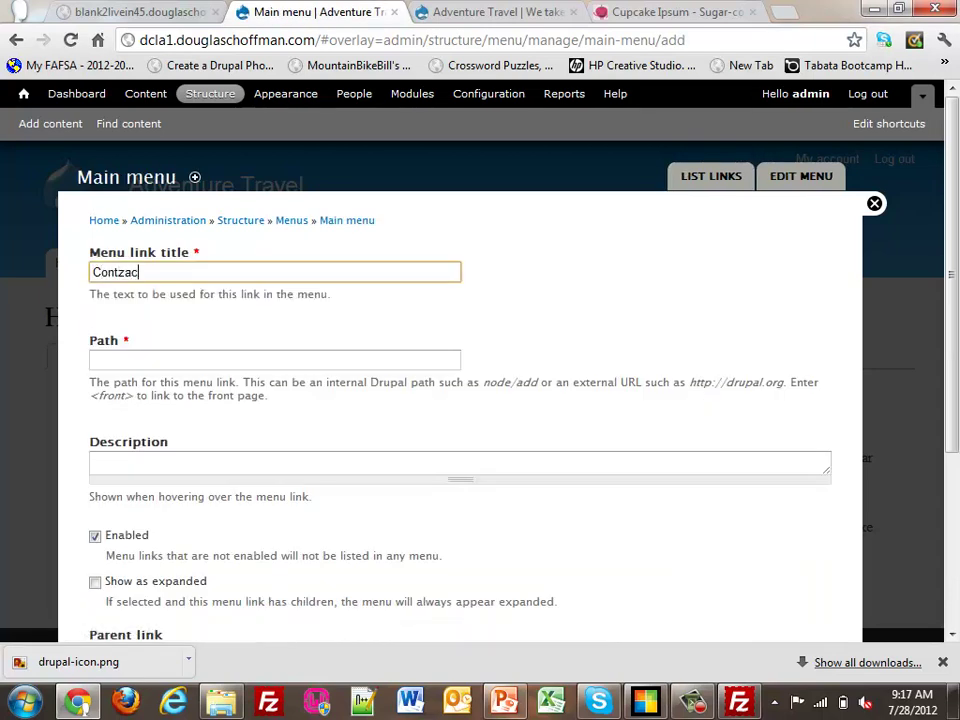
key(BackSpace)
key(BackSpace)
key(BackSpace)
key(BackSpace)
key(BackSpace)
text(tact)
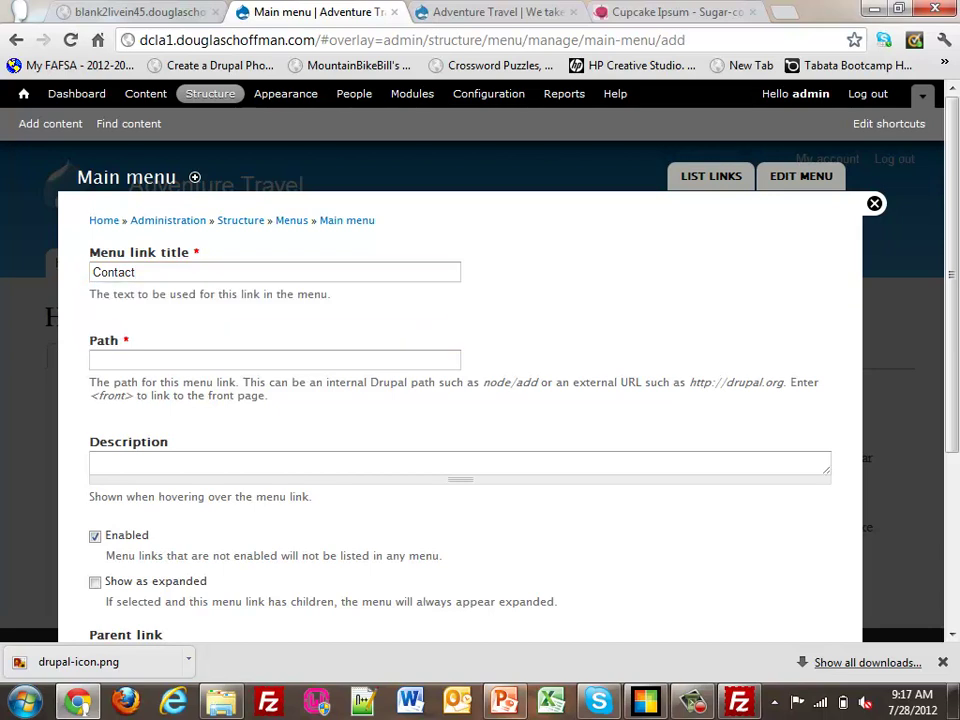
Step: Set the menu link's path to contact and save it, keeping Contact after About in the Main menu
click(96, 360)
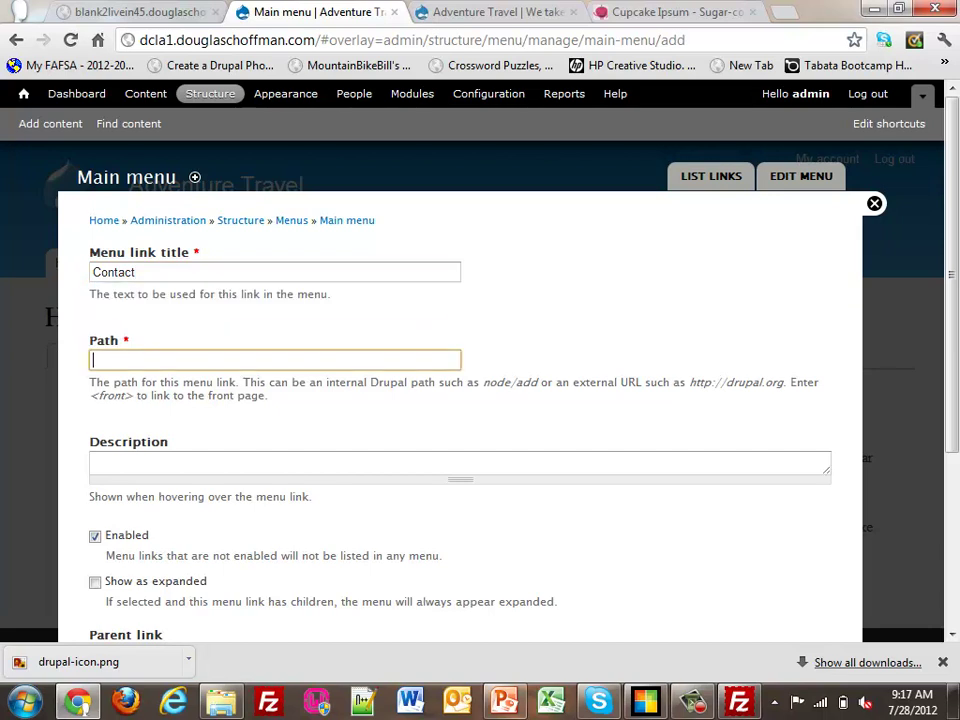
text(contact)
key(Down)
key(Return)
scroll(460, 380, down, 3)
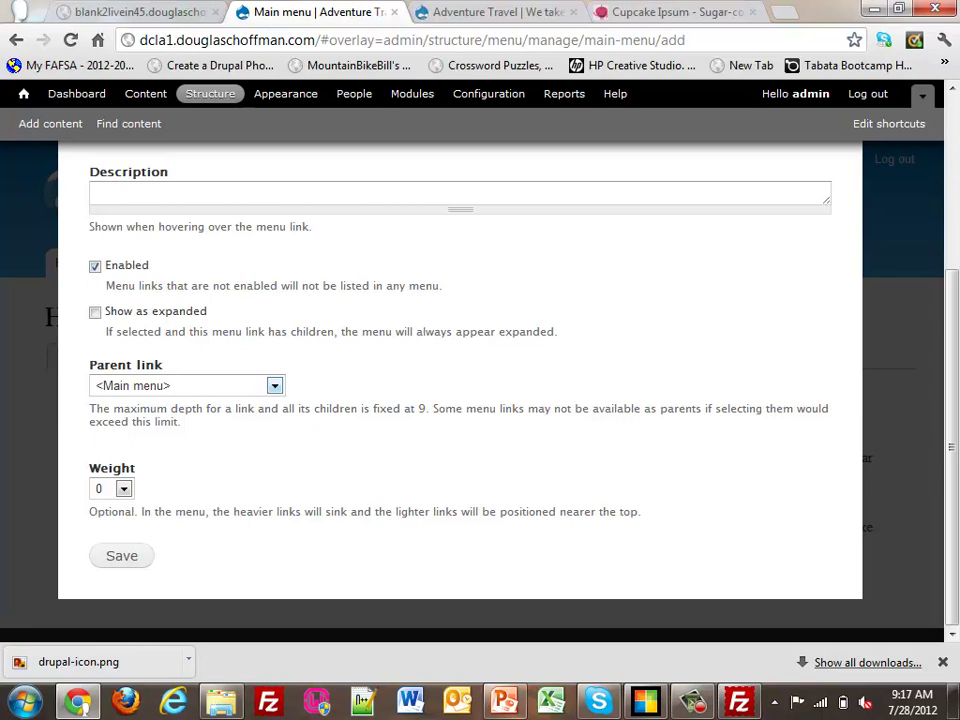
click(121, 555)
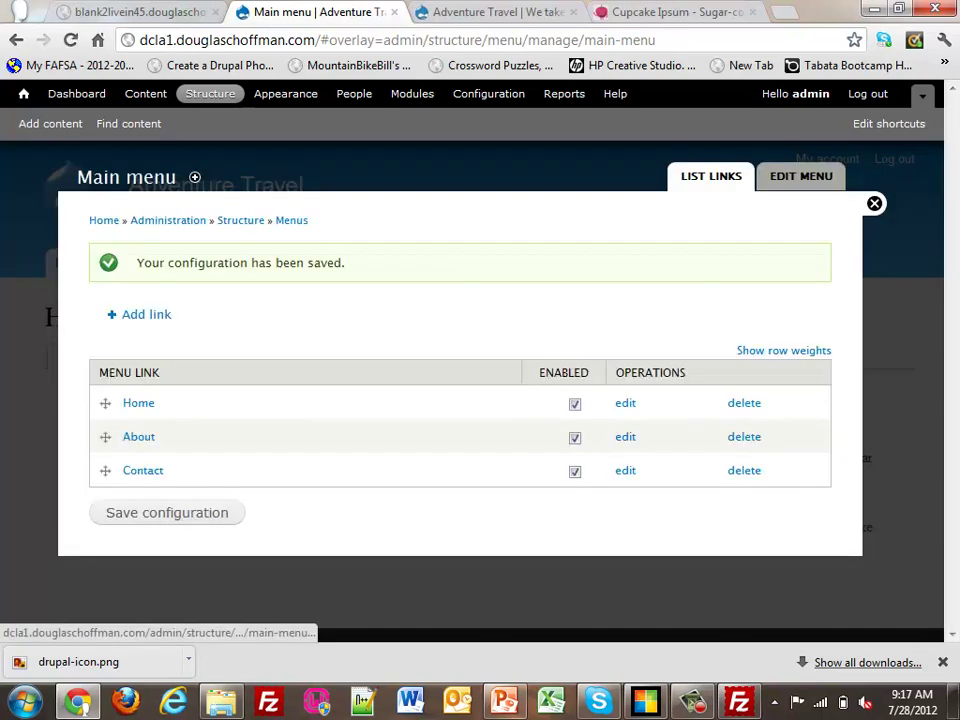
click(105, 470)
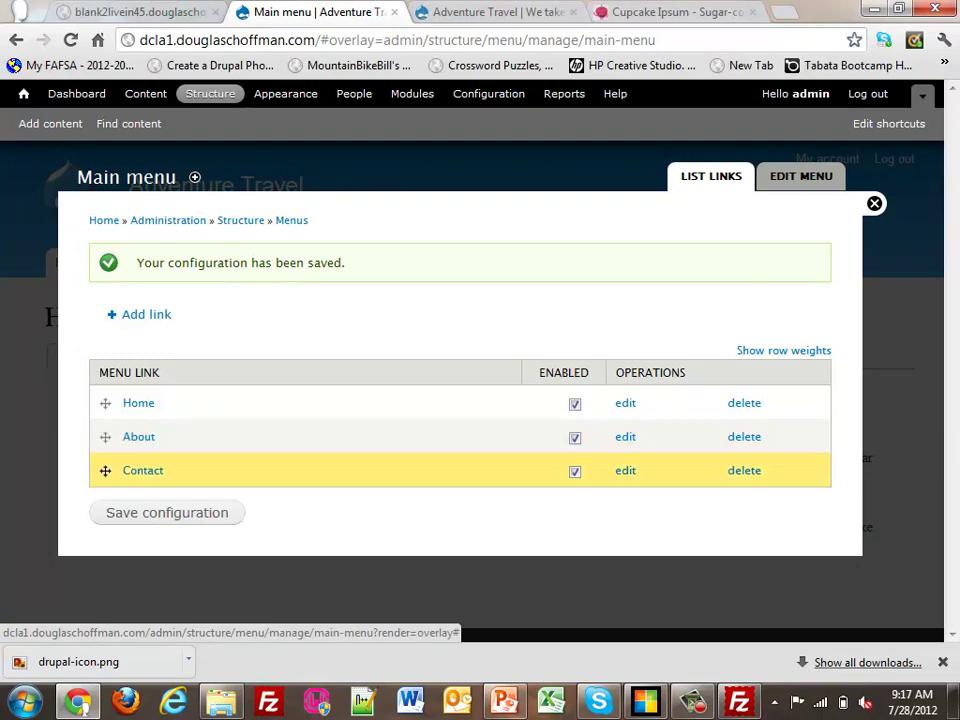
drag(105, 470, 105, 470)
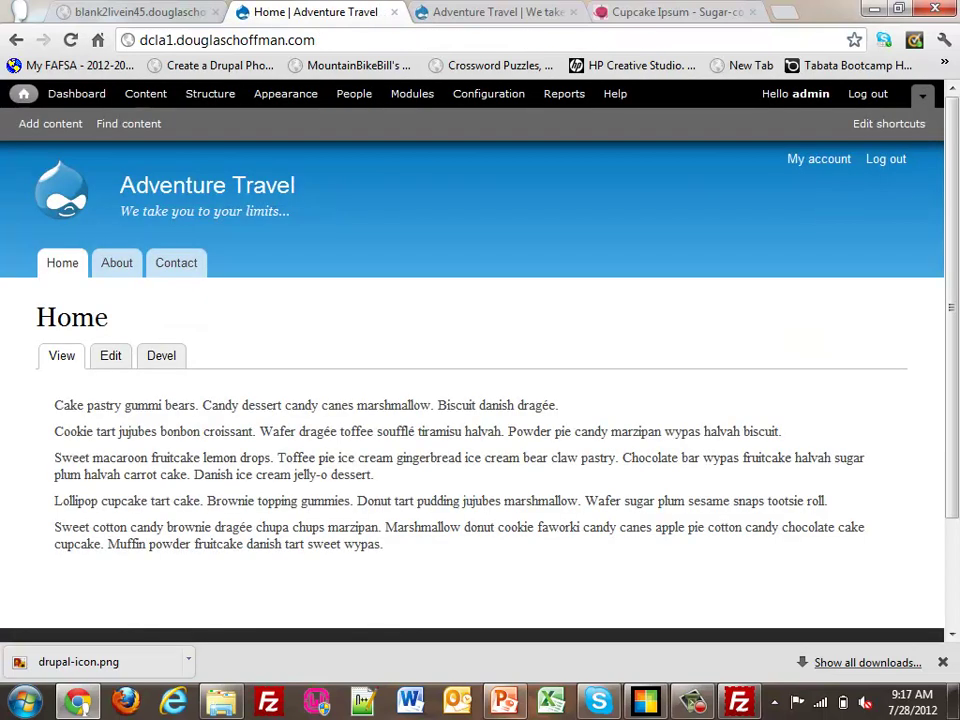
Step: View the site's About page and the Contact page with its form
click(116, 262)
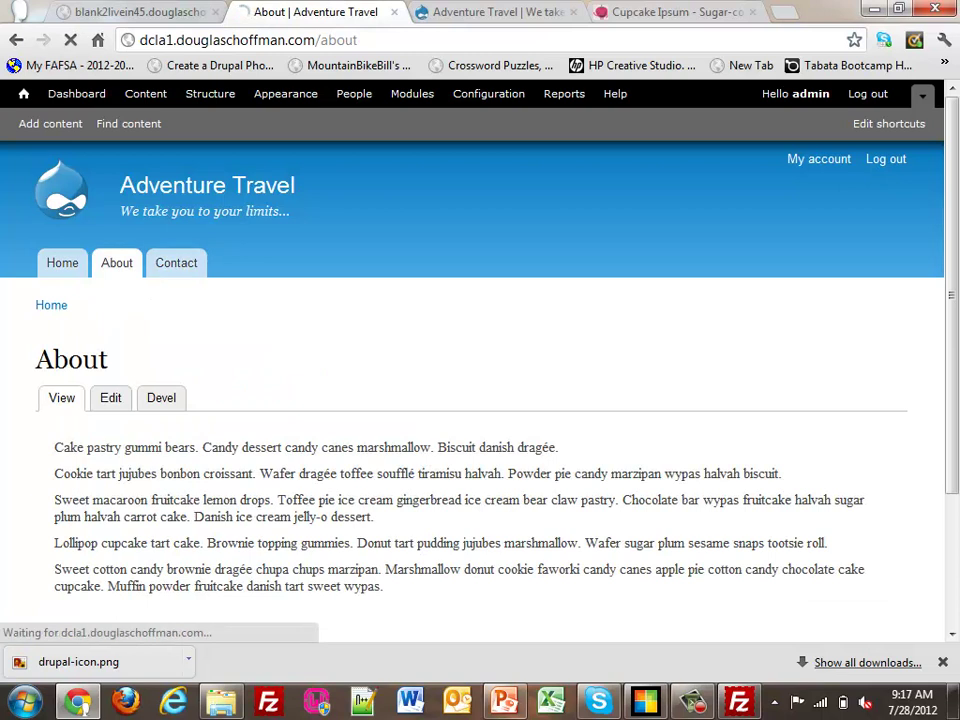
scroll(480, 380, down, 2)
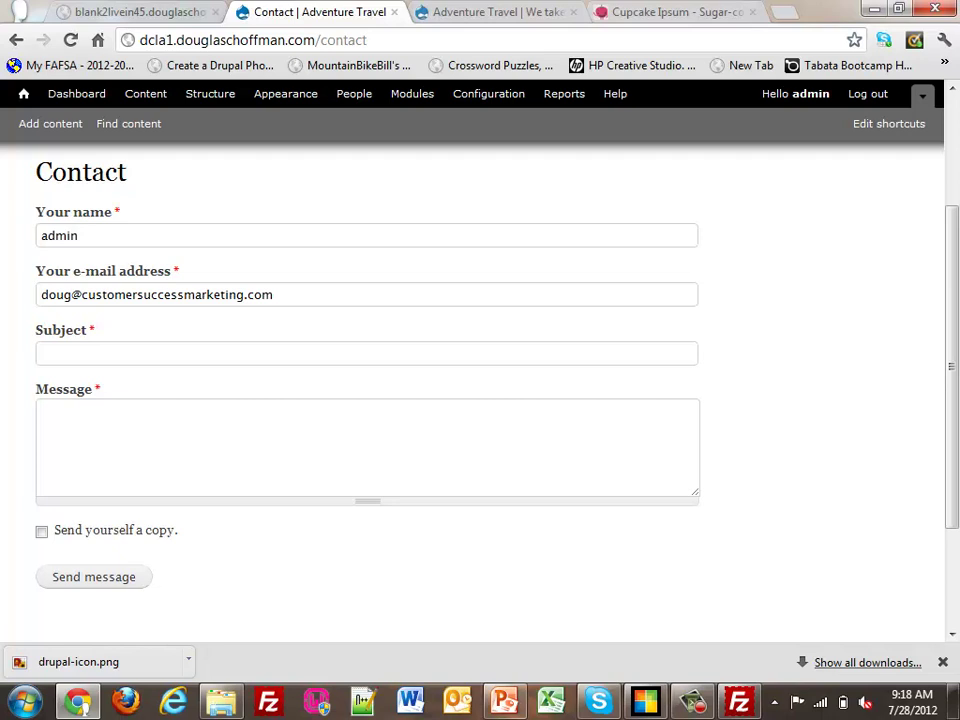
scroll(480, 390, up, 3)
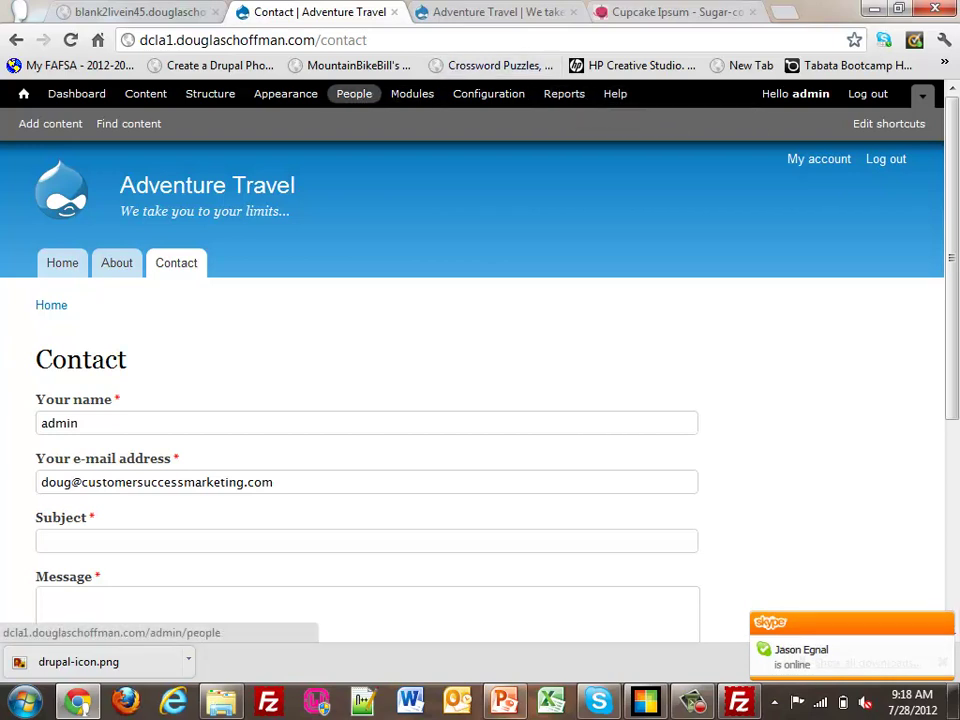
Step: Add a new user role named guide to the site's roles
click(354, 93)
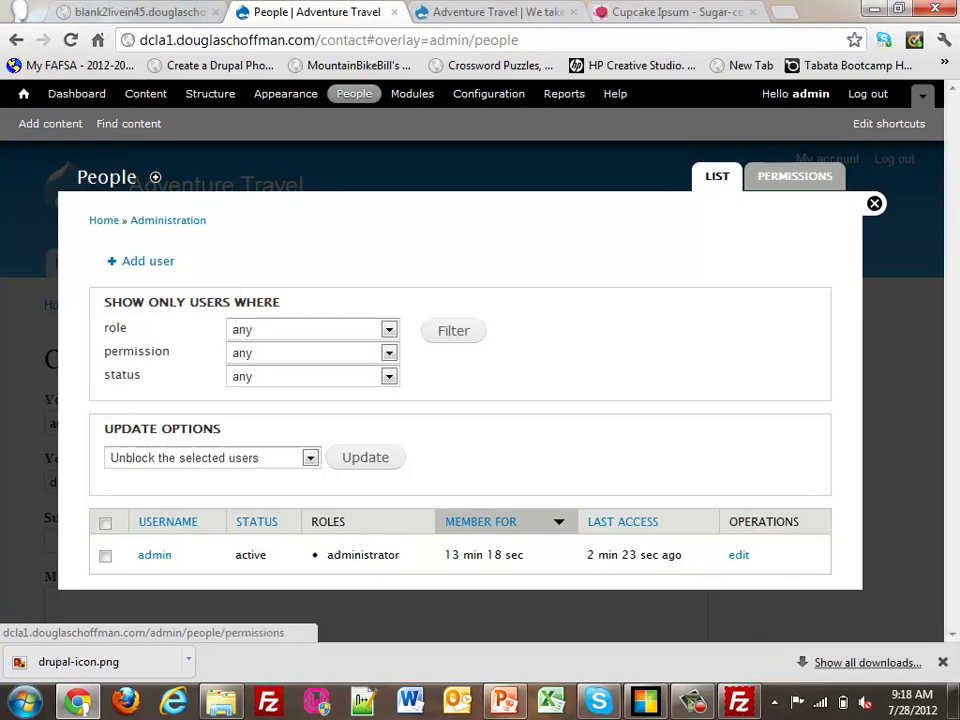
click(783, 177)
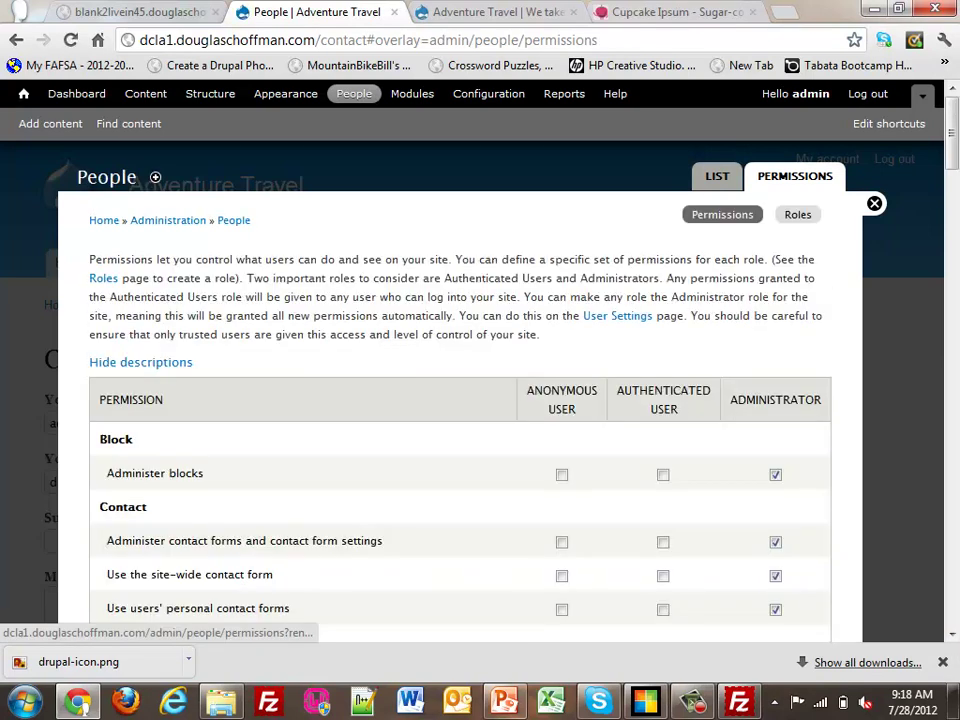
click(797, 214)
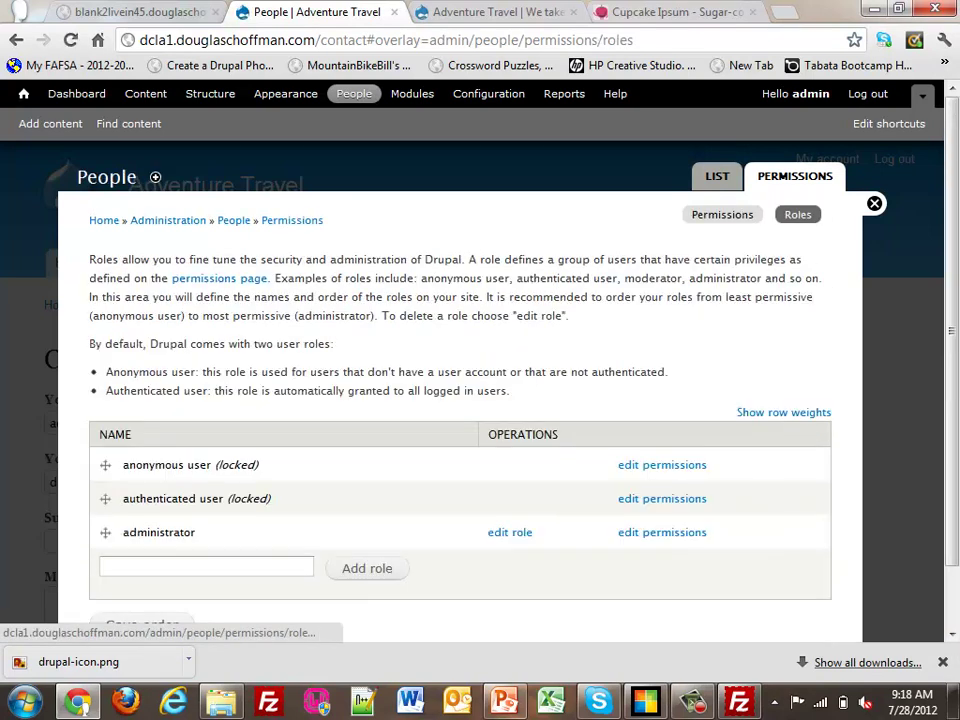
scroll(783, 176, down, 1)
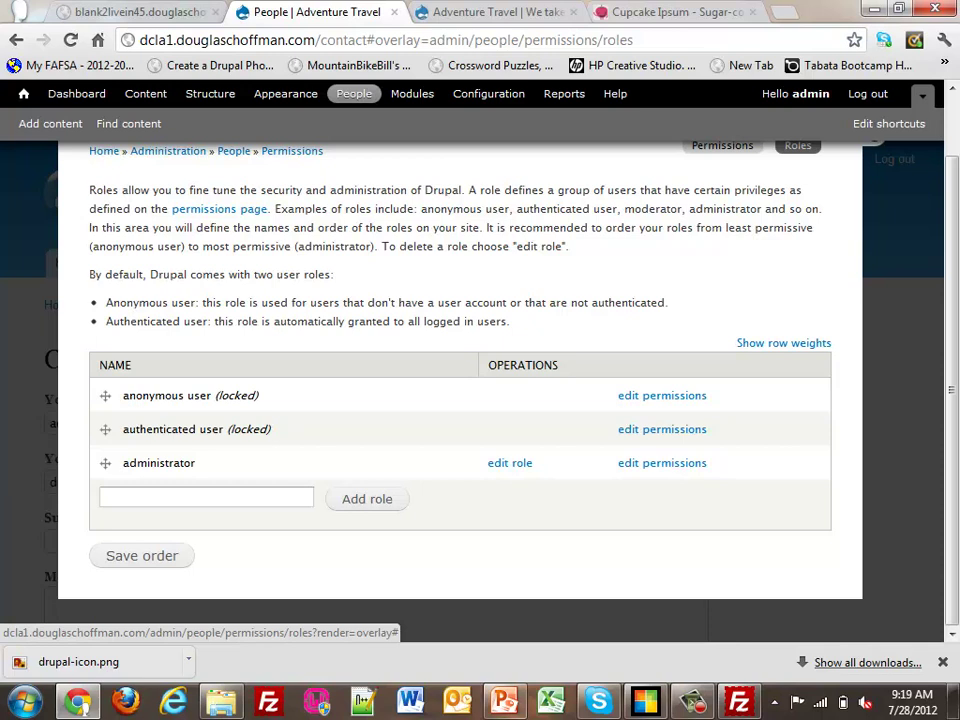
click(206, 497)
text(guide)
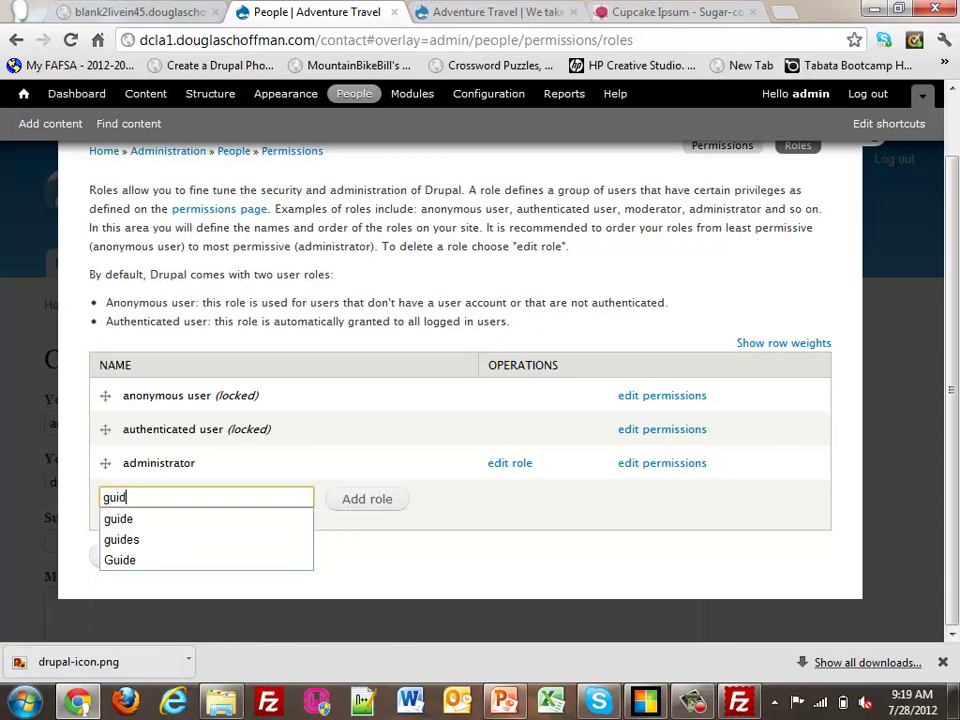
key(Return)
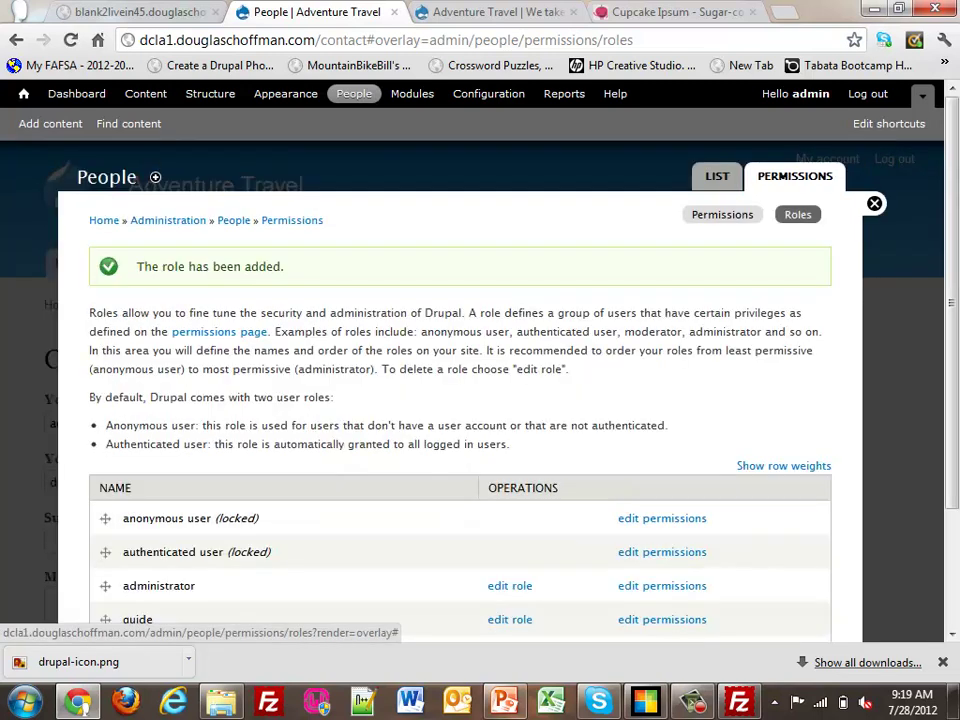
Step: Grant the guide role the Blog entry permissions to create new content, edit own content and delete own content, and save them
scroll(460, 420, down, 3)
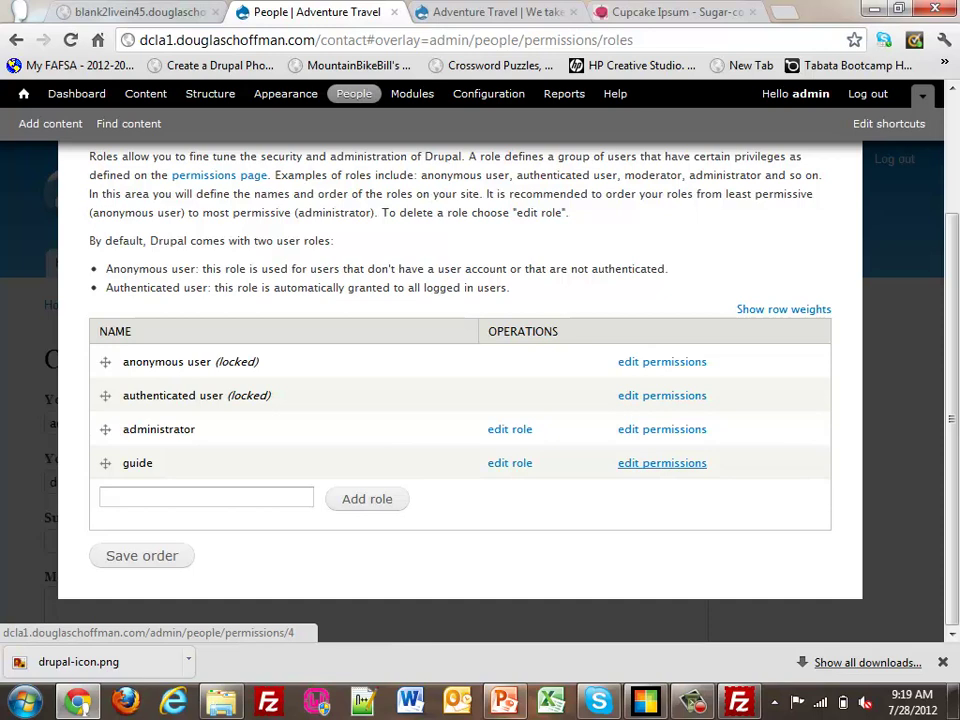
click(662, 463)
scroll(460, 400, down, 15)
scroll(460, 400, down, 4)
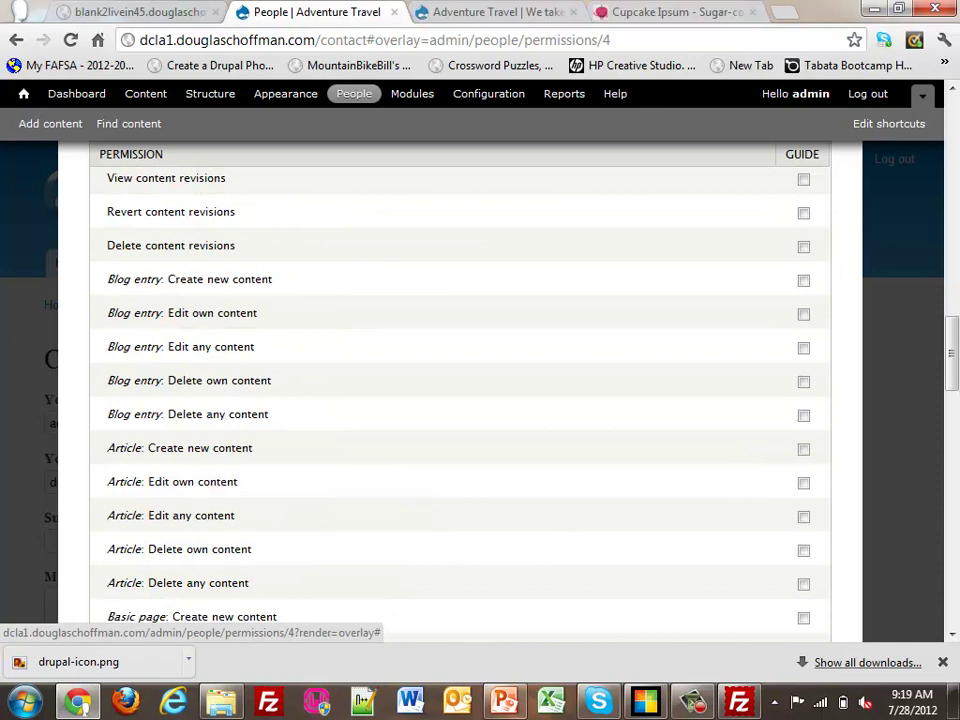
click(803, 280)
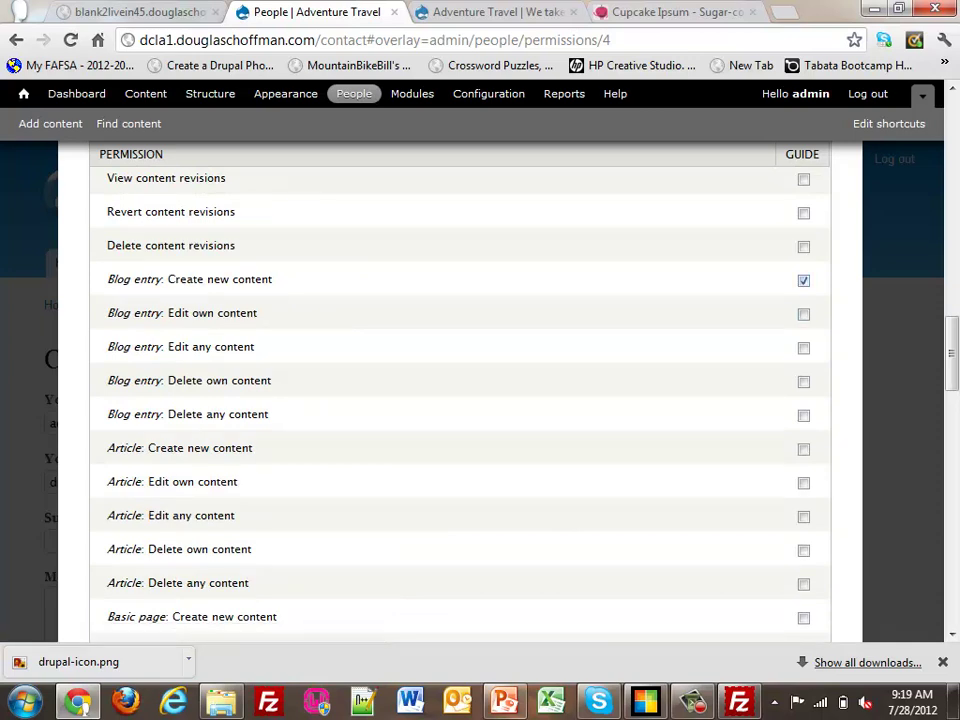
click(803, 381)
click(803, 313)
scroll(803, 313, down, 5)
scroll(460, 400, down, 10)
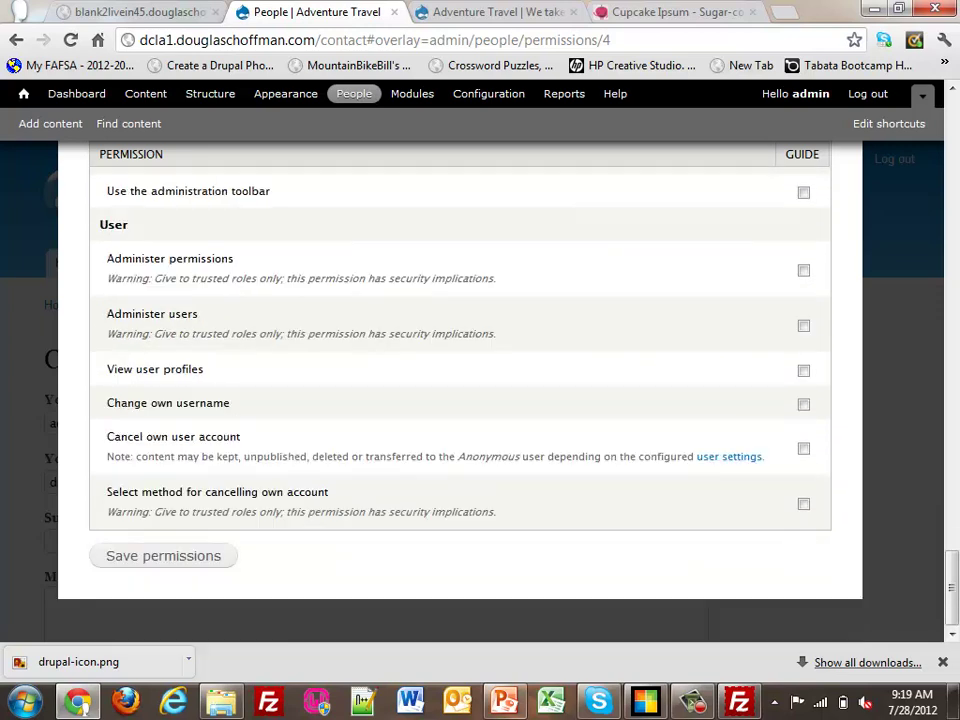
click(163, 555)
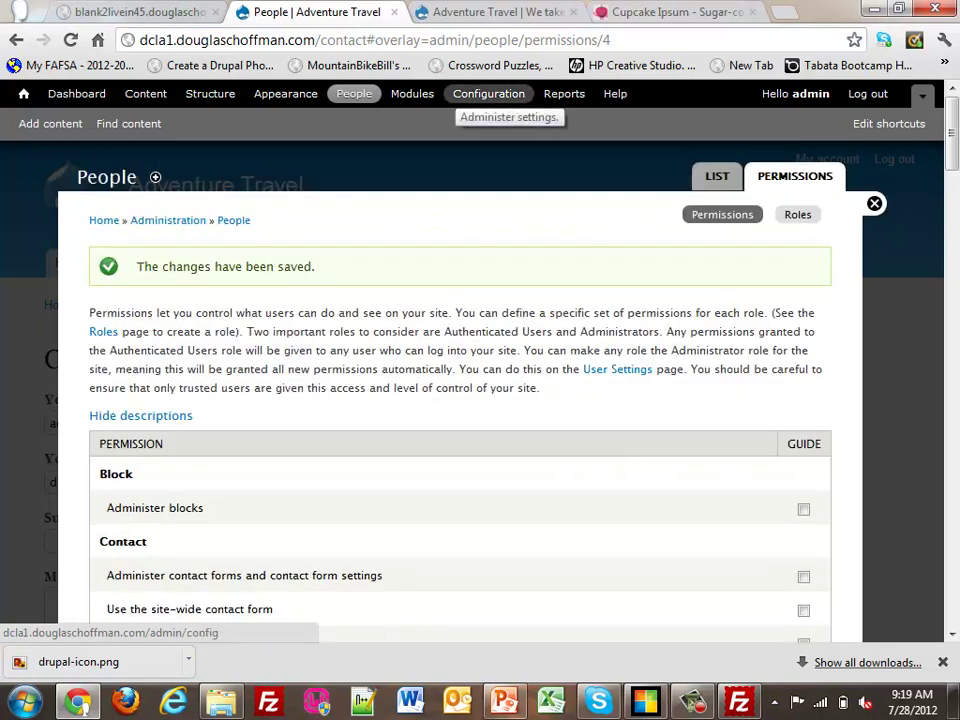
Step: Add a new user account field labelled First with the Text field type and the Text field widget
click(488, 93)
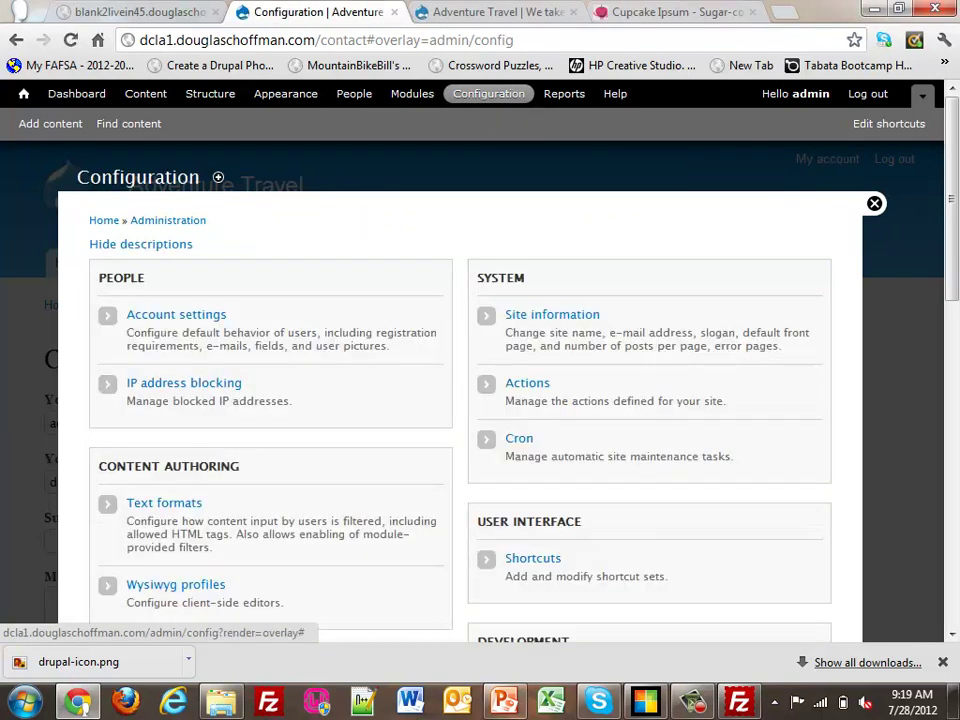
click(176, 314)
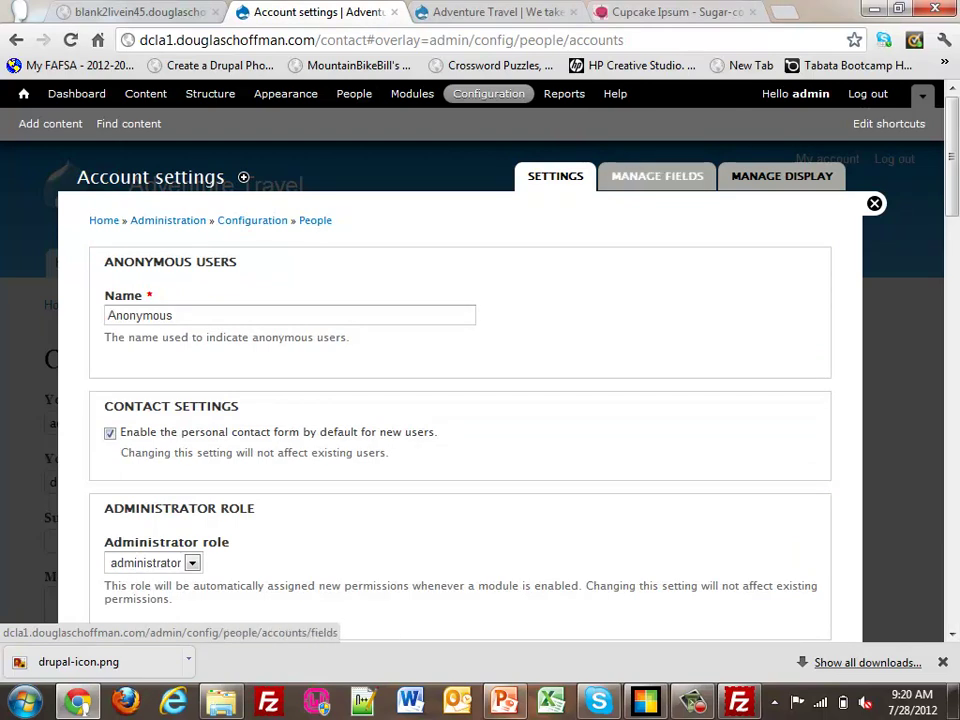
click(657, 176)
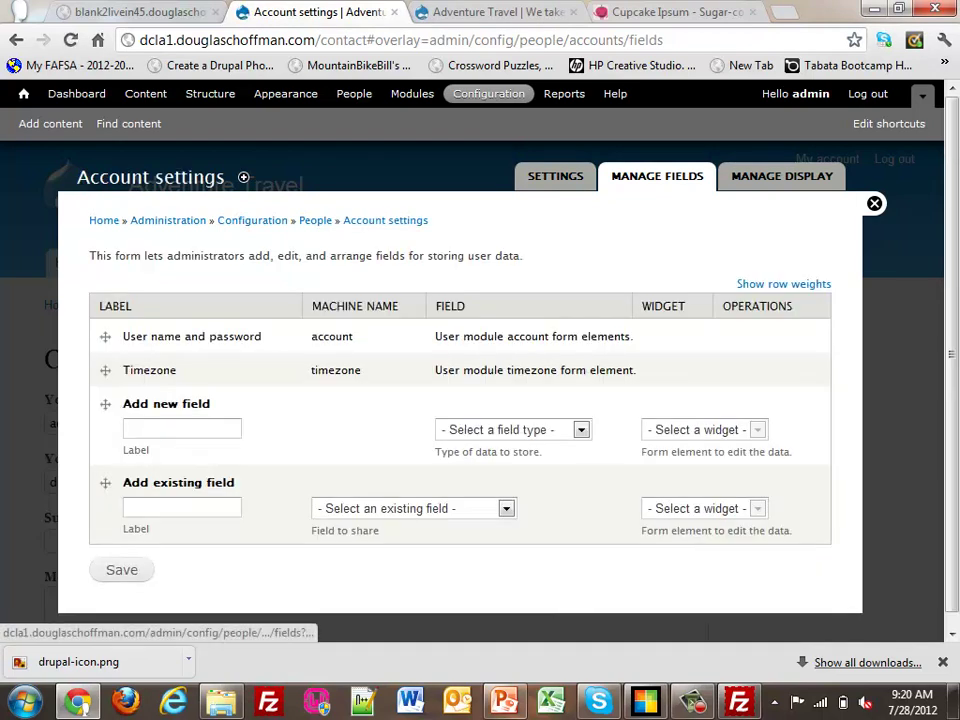
click(181, 428)
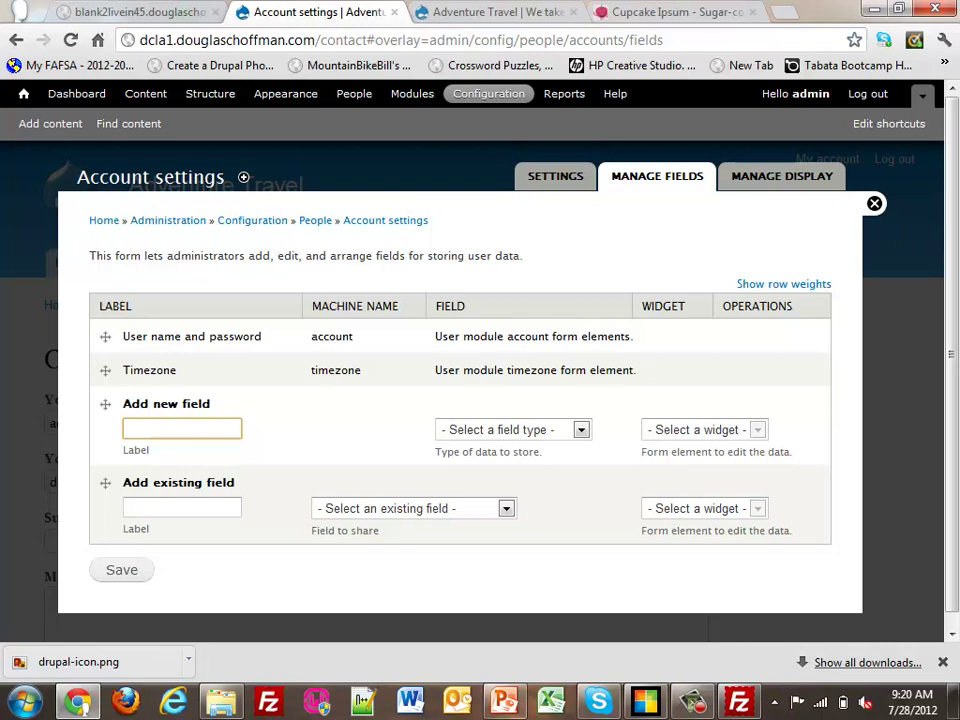
text(First)
click(581, 429)
key(Down)
key(Down)
key(Down)
key(Down)
key(Down)
key(Down)
key(Down)
key(Down)
key(Down)
key(Down)
key(Down)
key(Down)
key(Down)
key(Return)
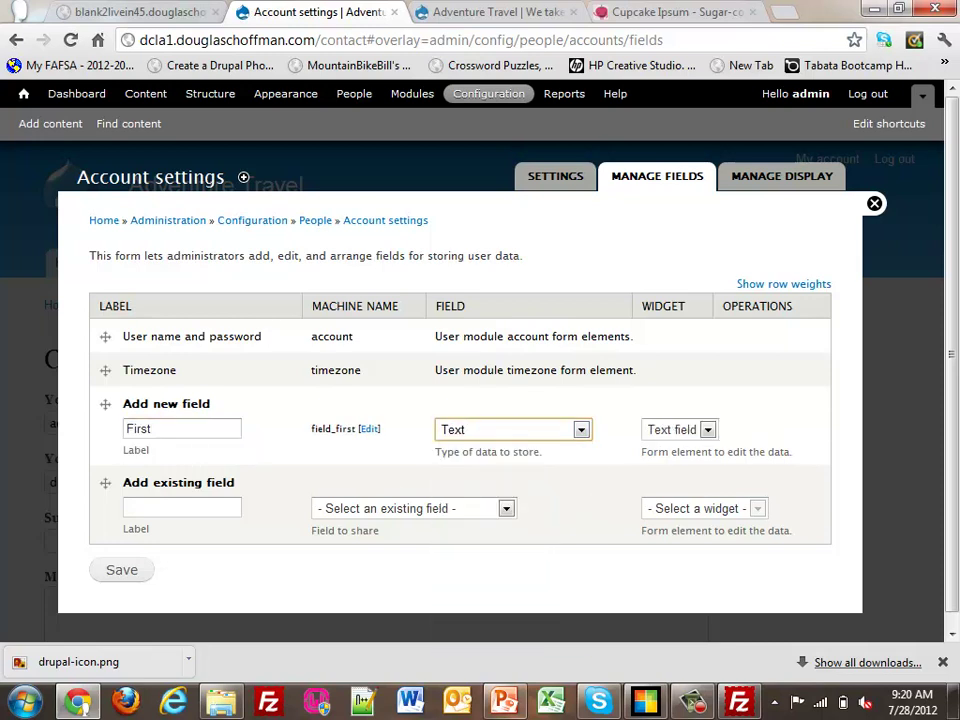
click(121, 569)
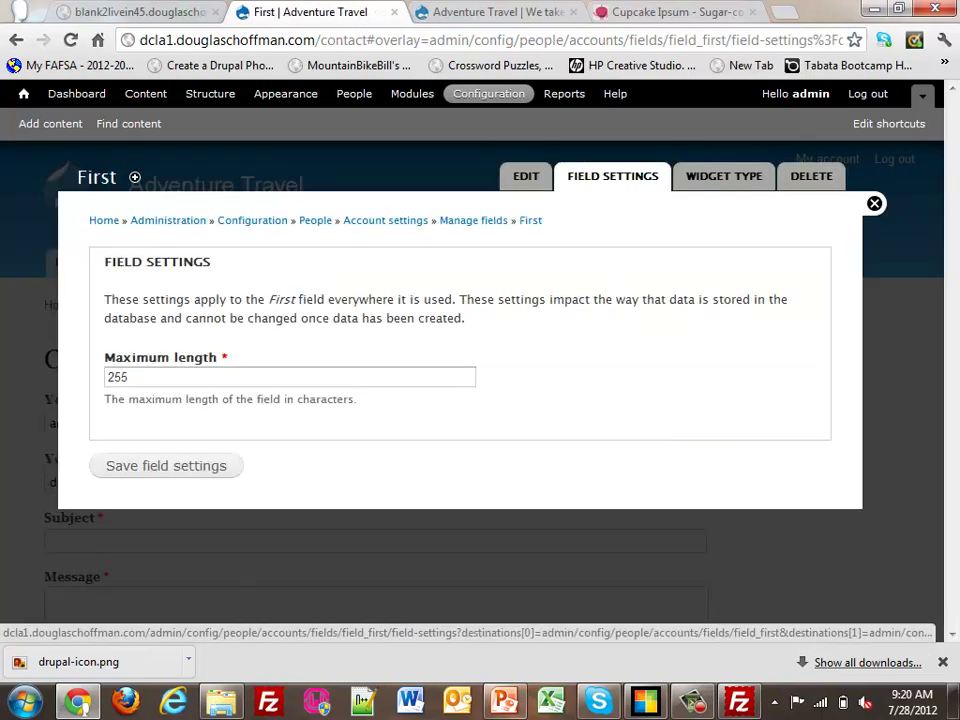
Step: Set the First field's maximum length to 10 characters and save its remaining settings at their defaults
key(Tab)
text(10)
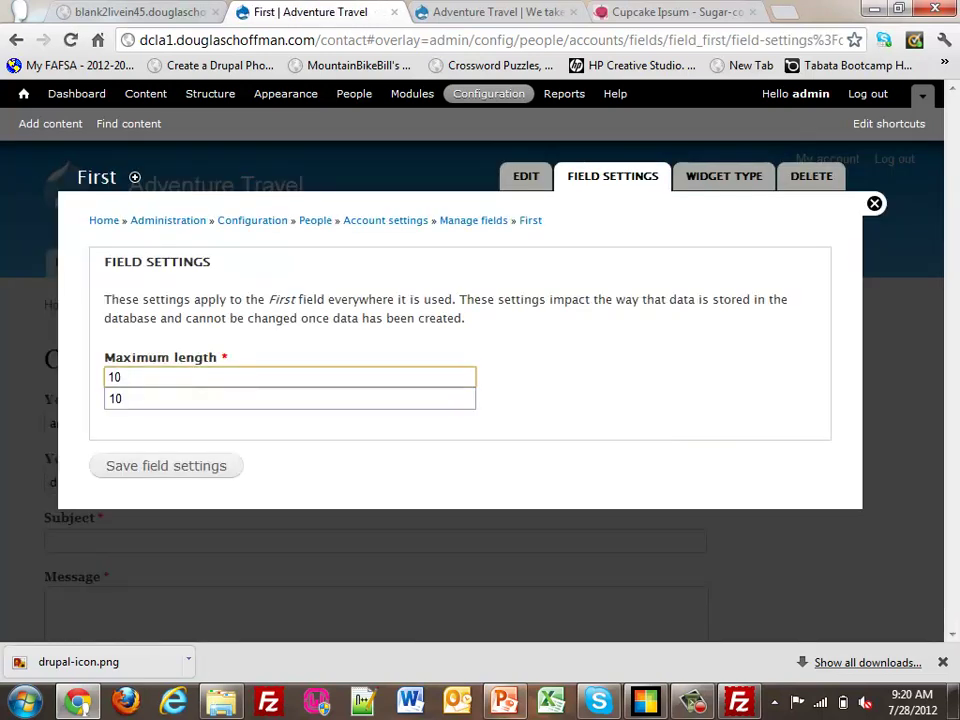
key(Return)
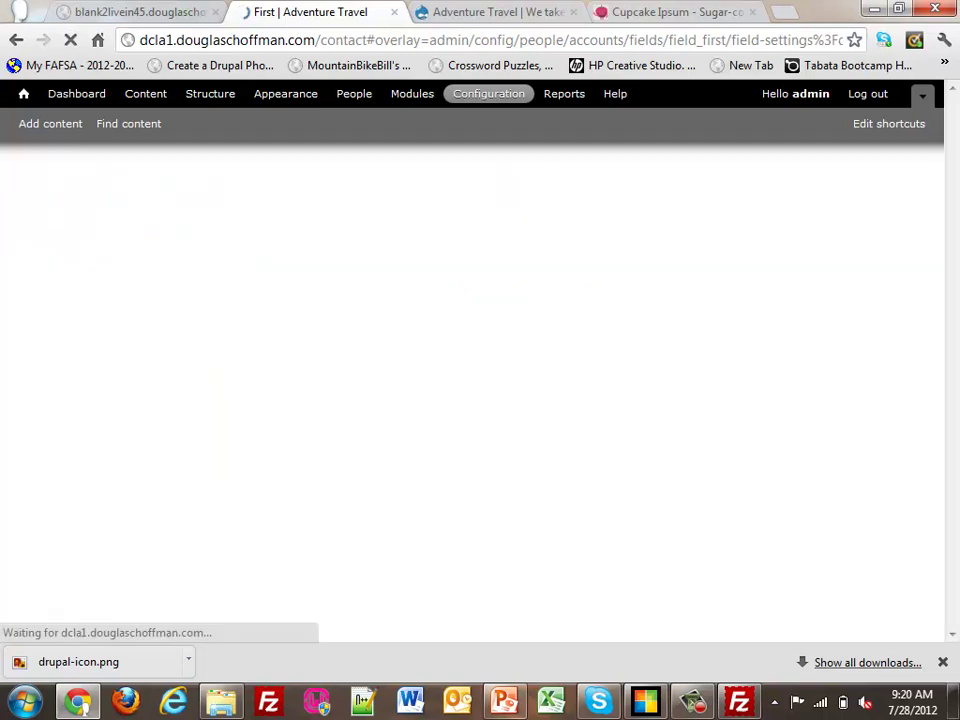
scroll(460, 400, down, 3)
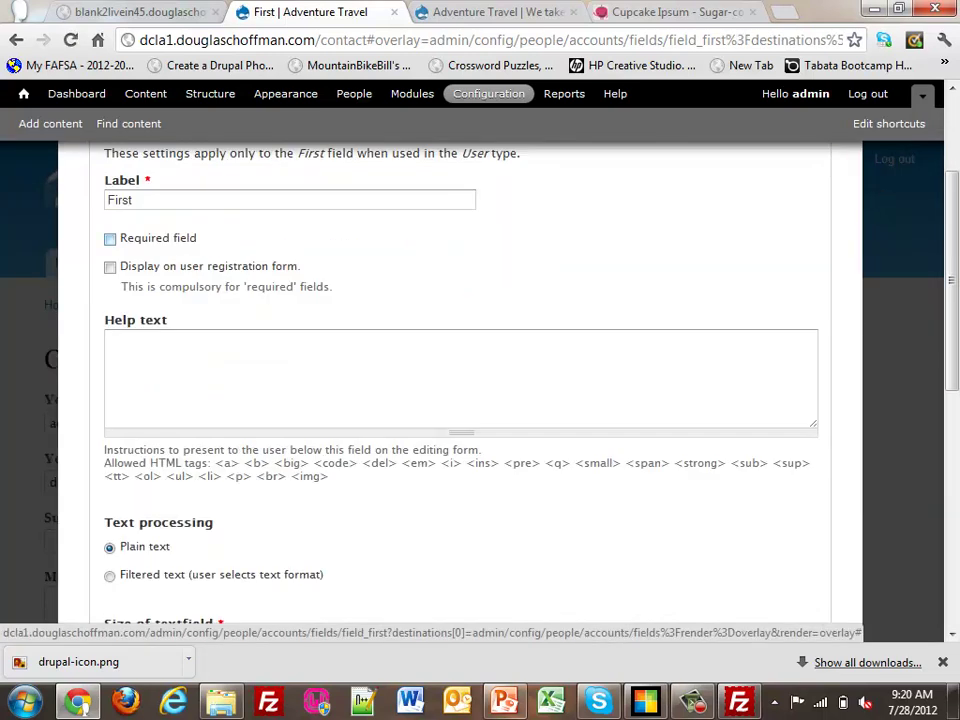
scroll(460, 400, down, 6)
key(Return)
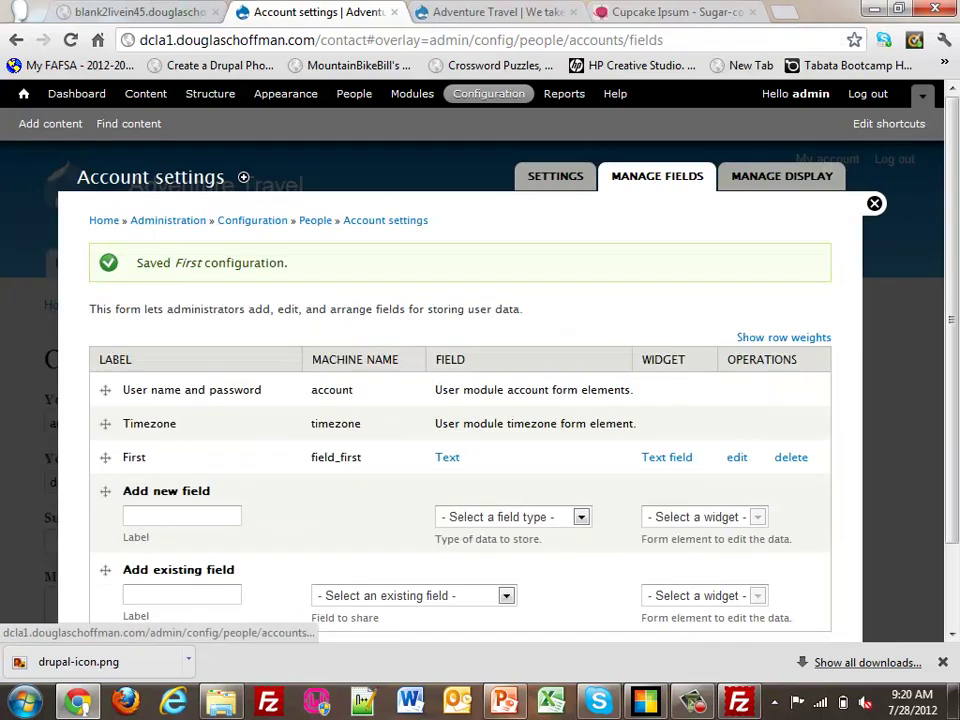
Step: Add a user account field labelled Bio with the Long text type and a multiple-row text area widget
scroll(460, 400, down, 2)
click(182, 422)
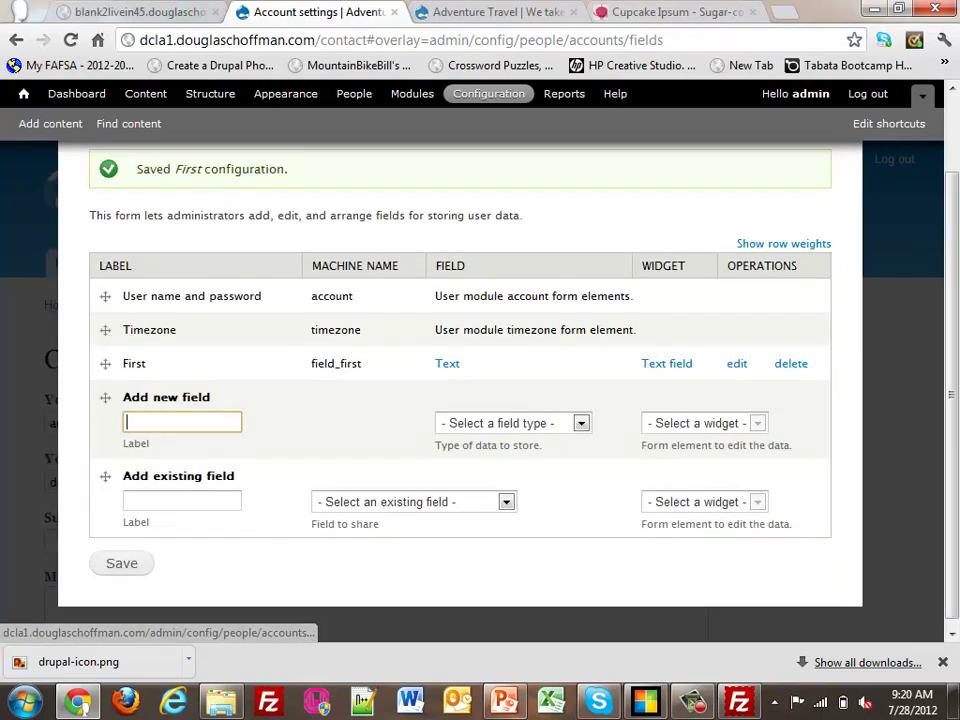
text(Bio)
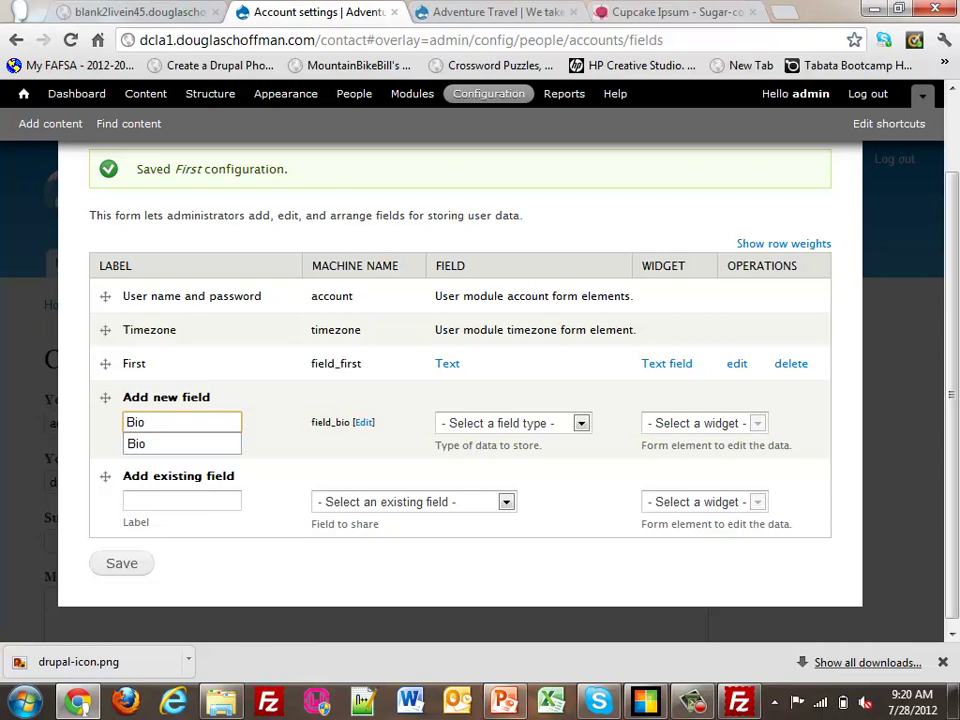
click(580, 423)
key(Down)
key(Down)
key(Down)
key(Down)
key(Down)
key(Down)
key(Down)
key(Down)
key(Down)
key(Down)
key(Down)
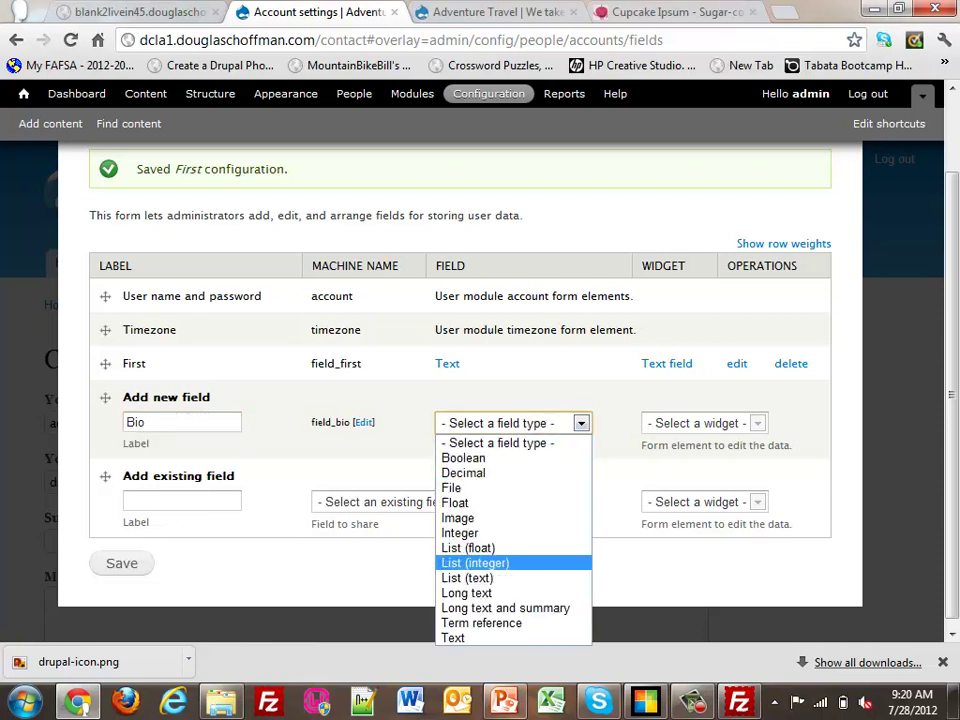
key(Up)
key(Up)
key(Return)
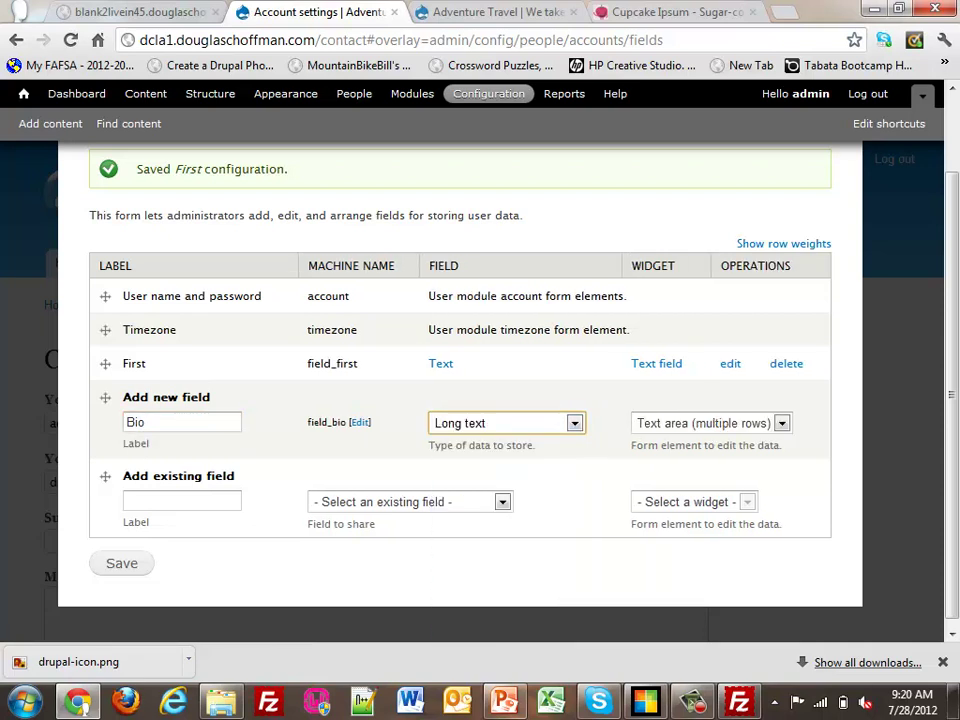
key(Return)
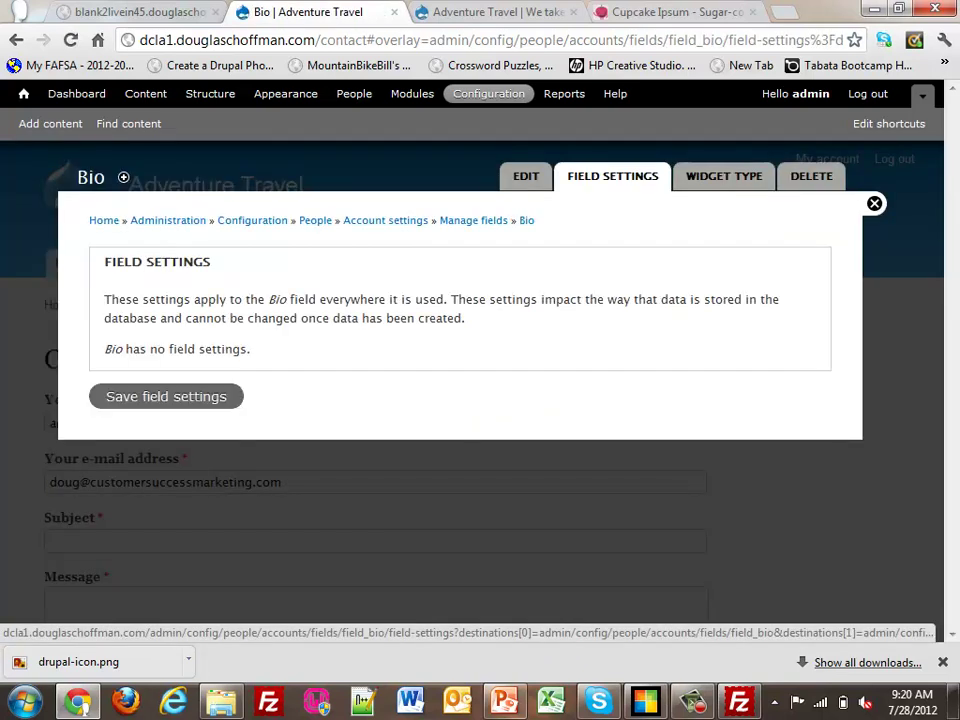
Step: Save the Bio field's settings with plain text processing, 5 rows and a single value
key(Return)
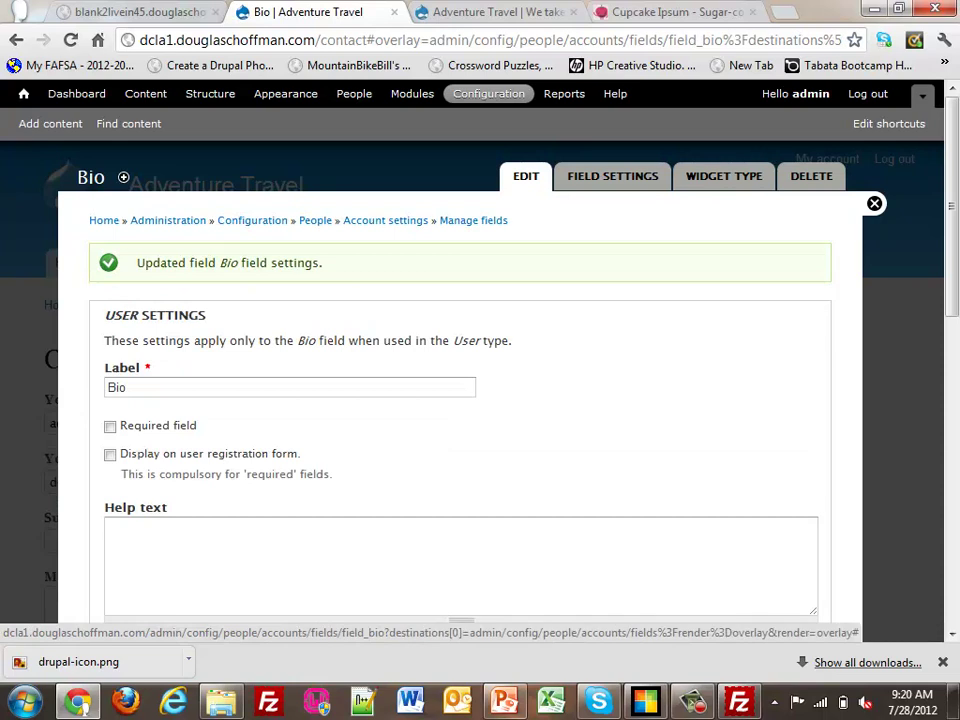
scroll(460, 400, down, 10)
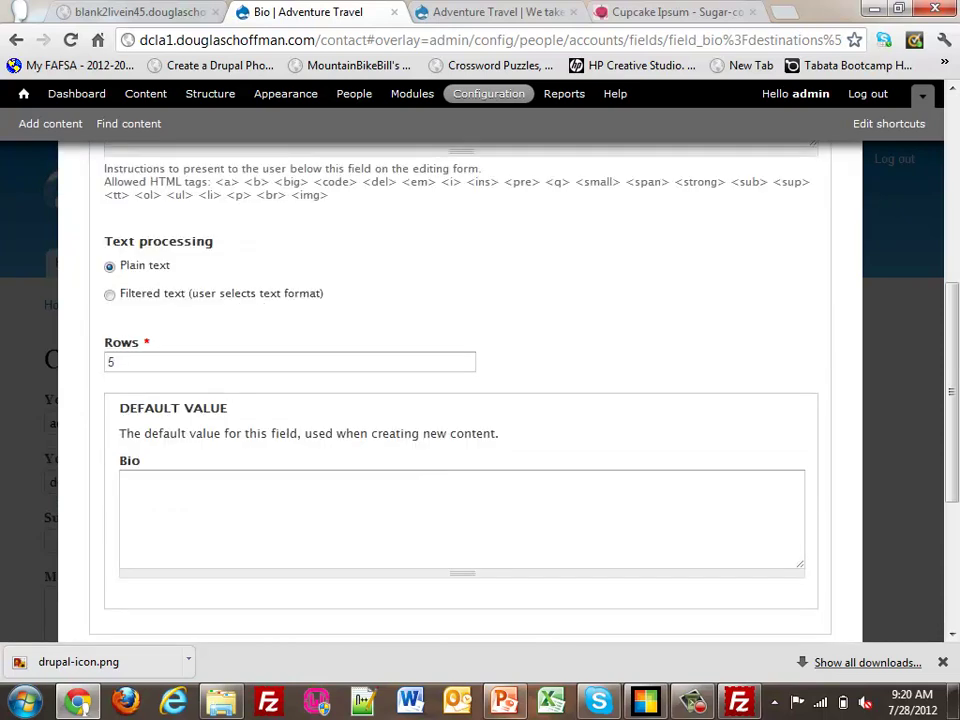
key(Return)
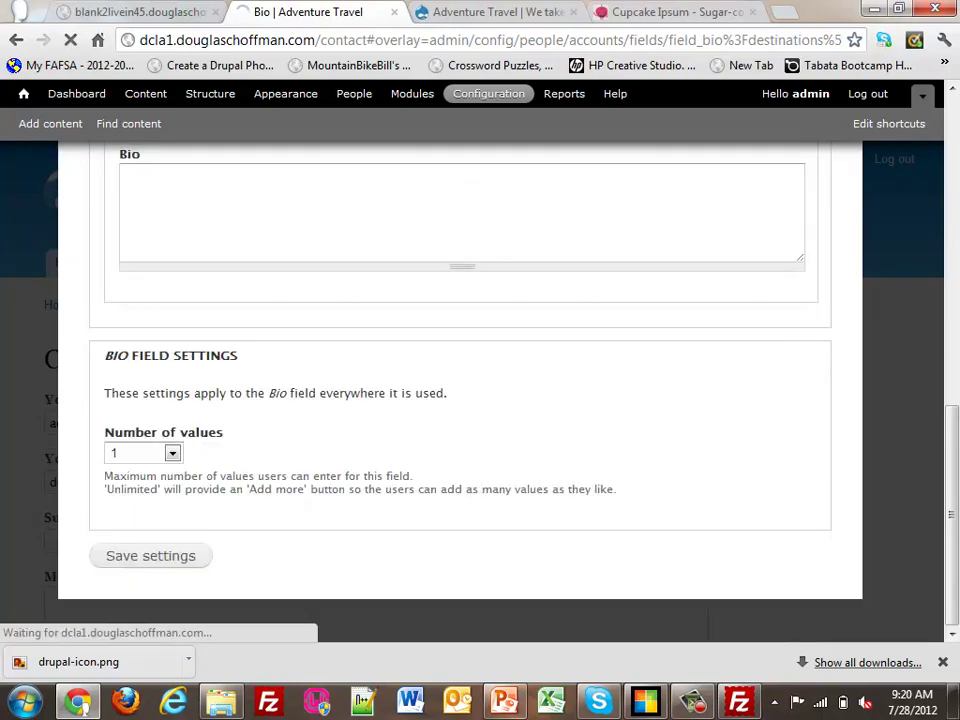
scroll(460, 400, down, 2)
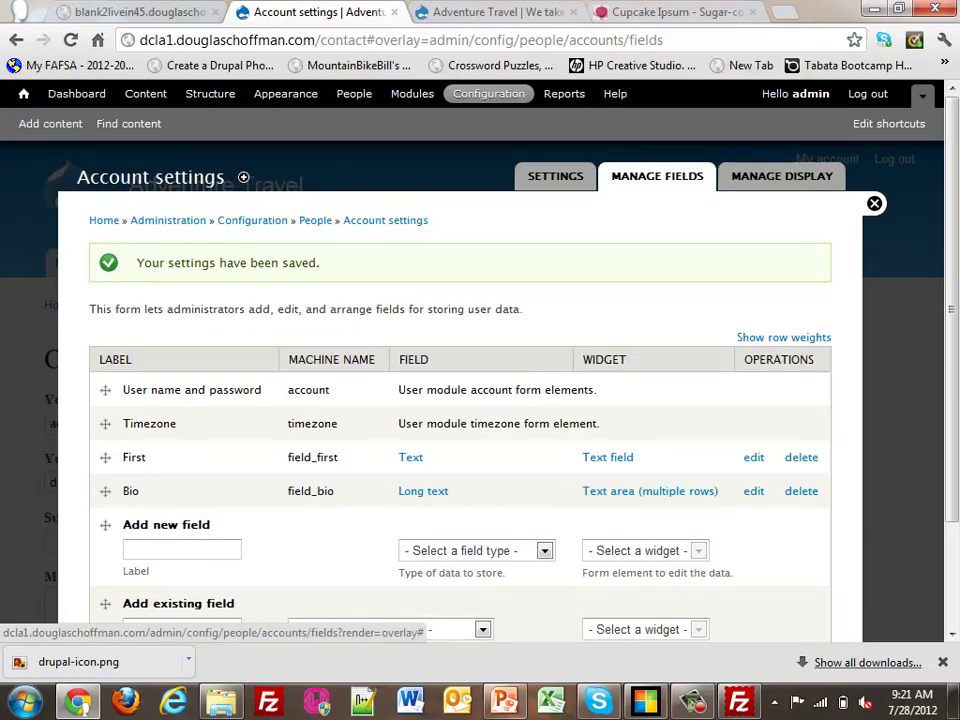
Step: Generate 50 sample users with the guide role and leave the administration overlay
click(488, 93)
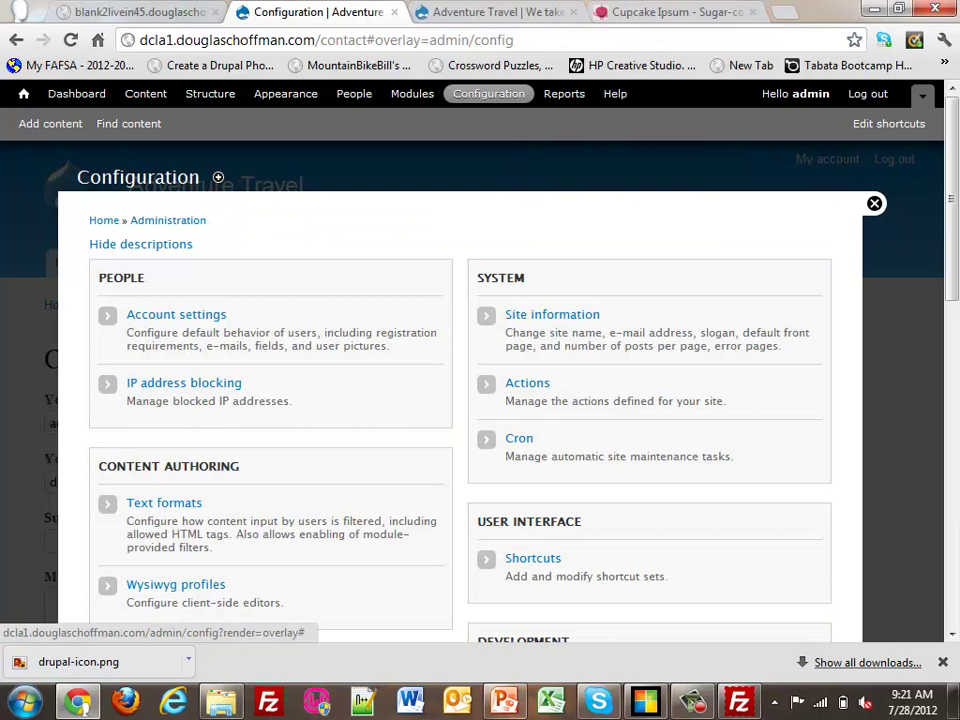
scroll(475, 400, down, 8)
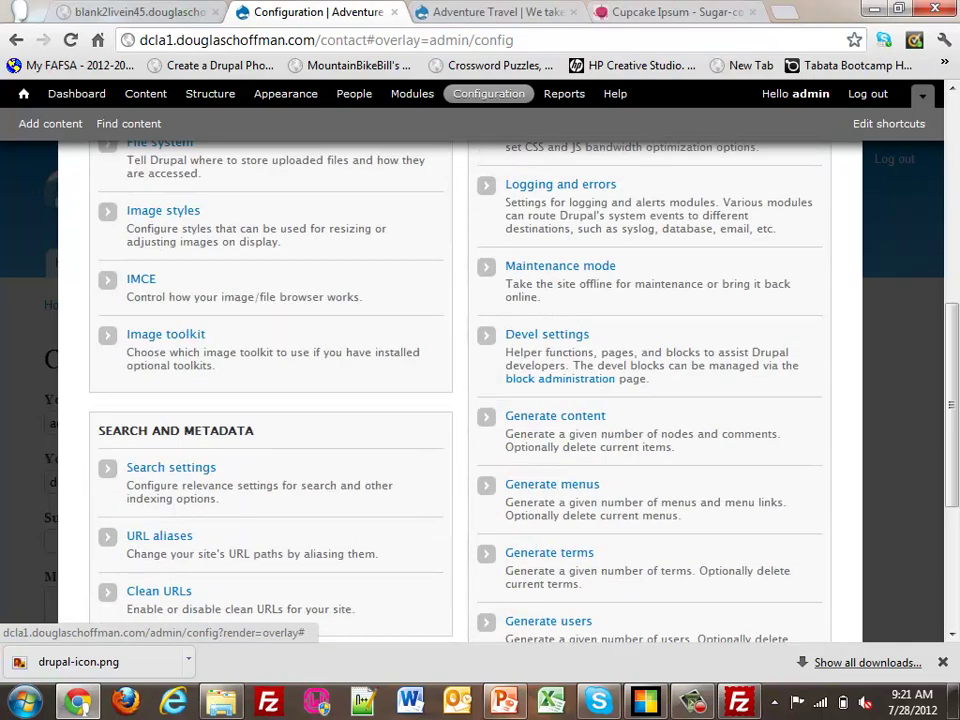
scroll(475, 400, up, 4)
scroll(540, 405, down, 5)
scroll(540, 405, up, 3)
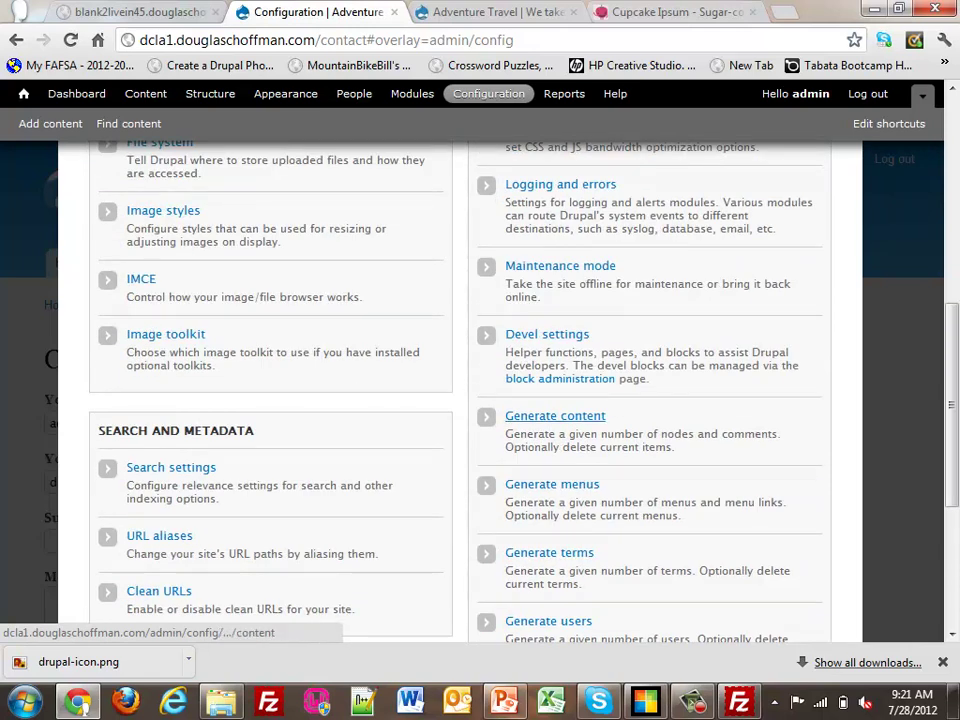
scroll(555, 600, down, 1)
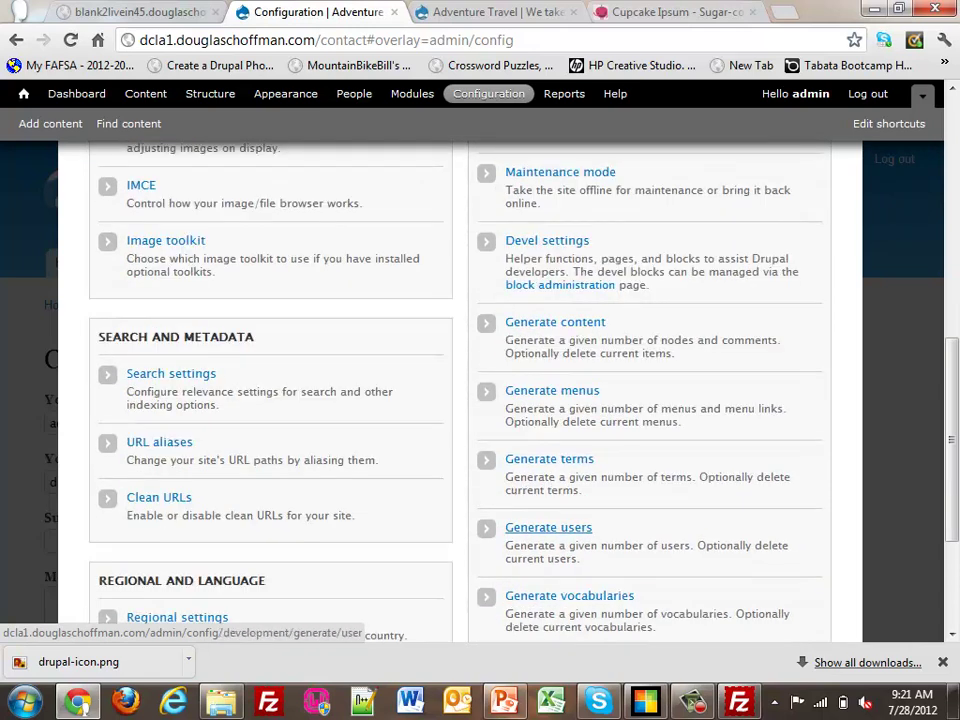
click(548, 527)
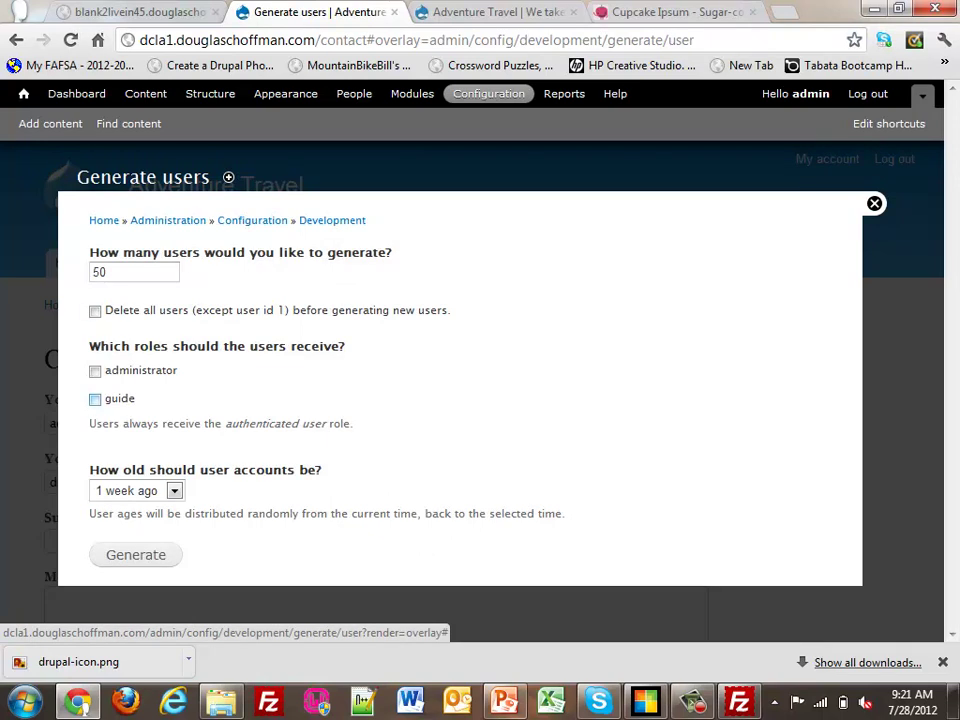
click(95, 399)
click(135, 554)
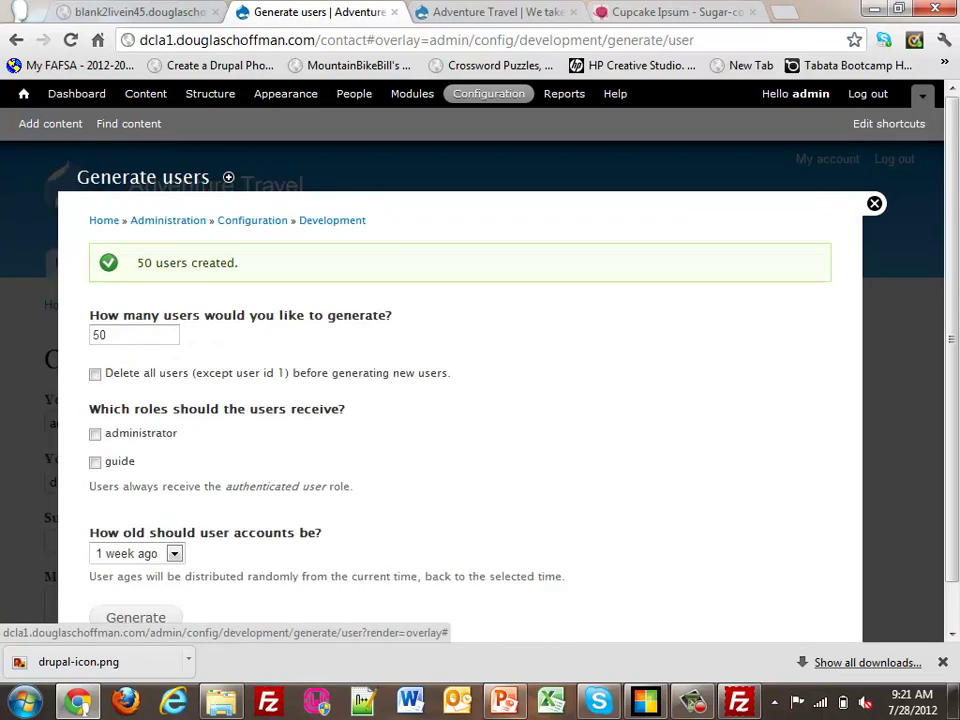
click(874, 203)
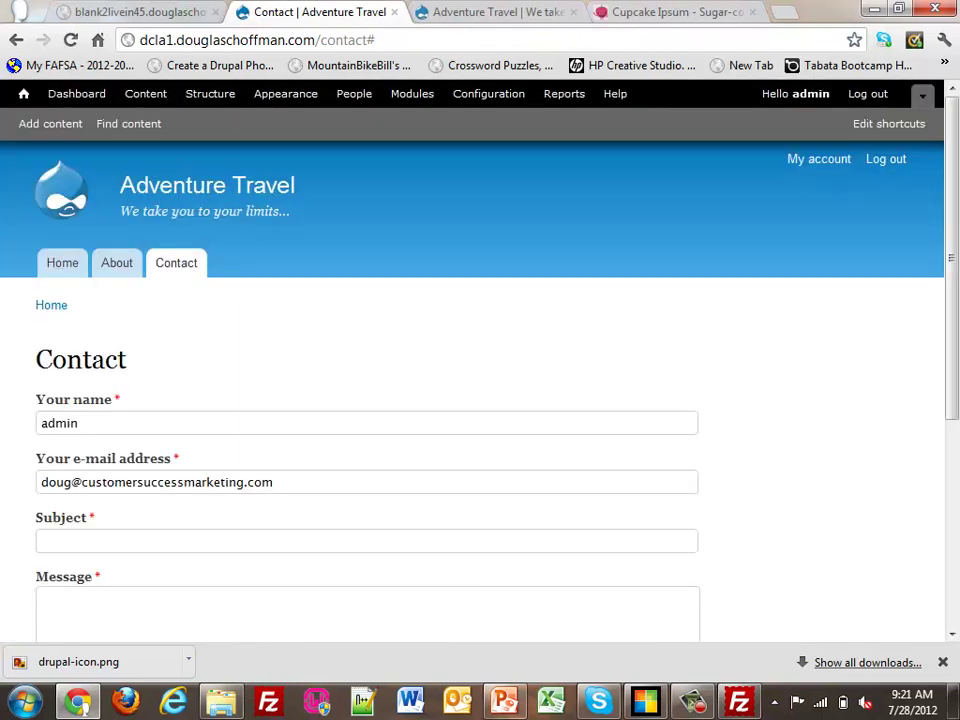
Step: Open the content generator and restrict it to the Blog entry content type, excluding Article and Basic page
scroll(470, 400, down, 4)
scroll(470, 400, up, 4)
click(488, 93)
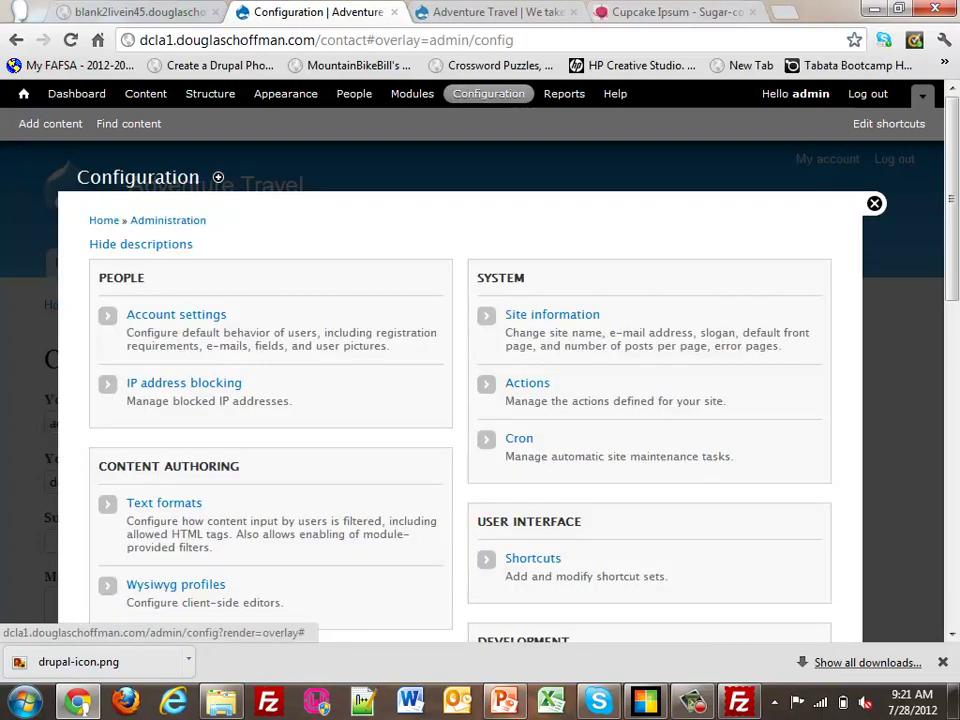
scroll(460, 400, down, 8)
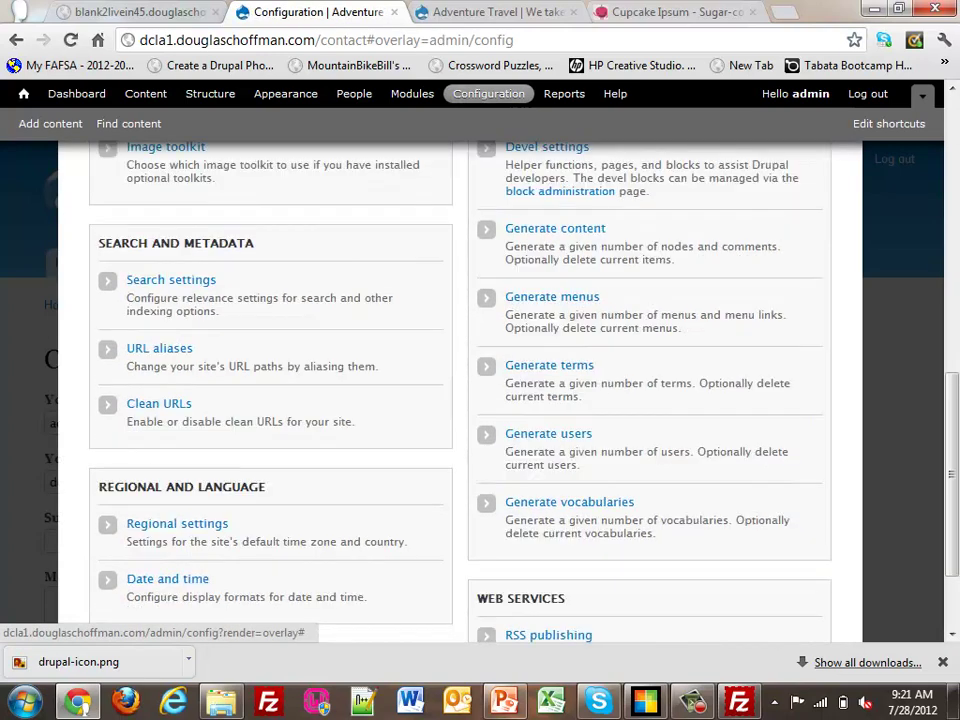
click(555, 228)
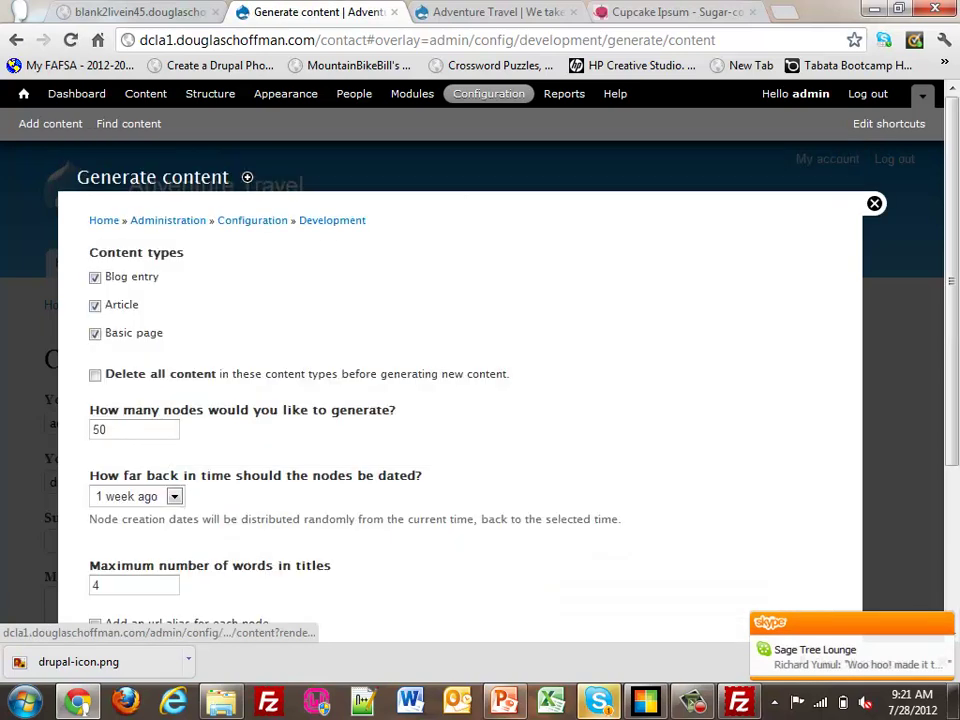
click(95, 305)
scroll(460, 400, down, 2)
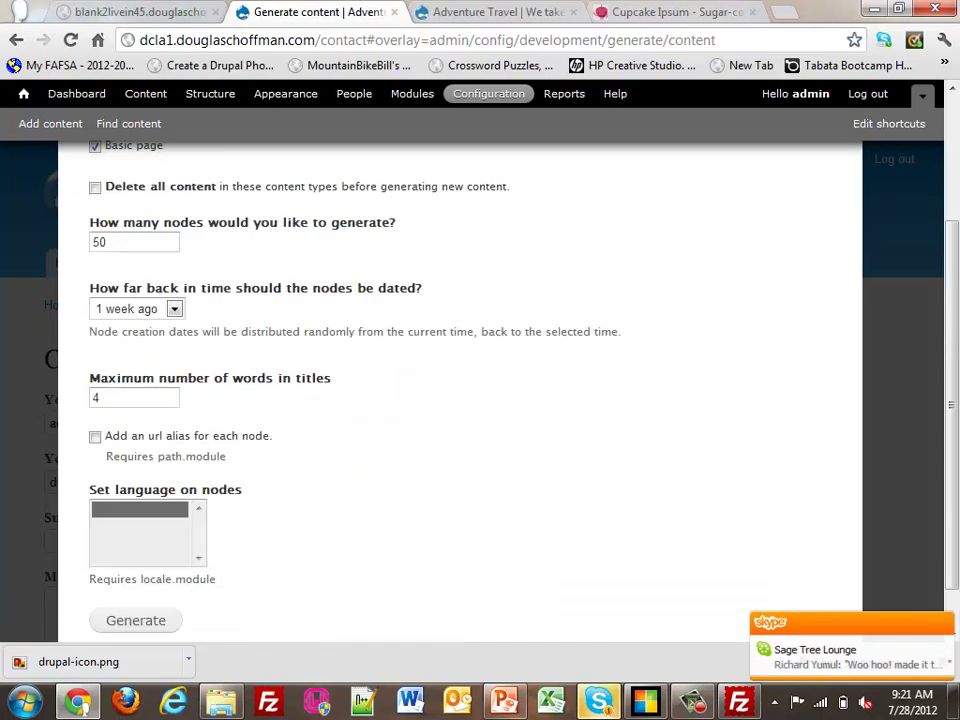
scroll(460, 400, up, 1)
click(95, 240)
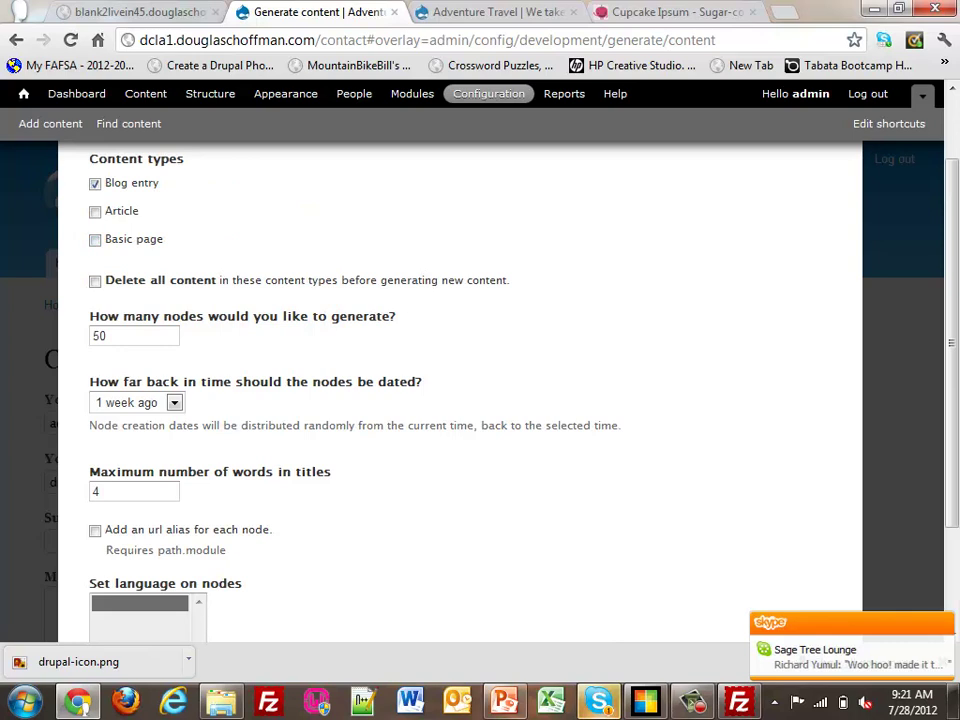
Step: Generate 100 blog entry nodes with the remaining settings at their defaults and leave the administration overlay
key(Tab)
key(Tab)
text(100)
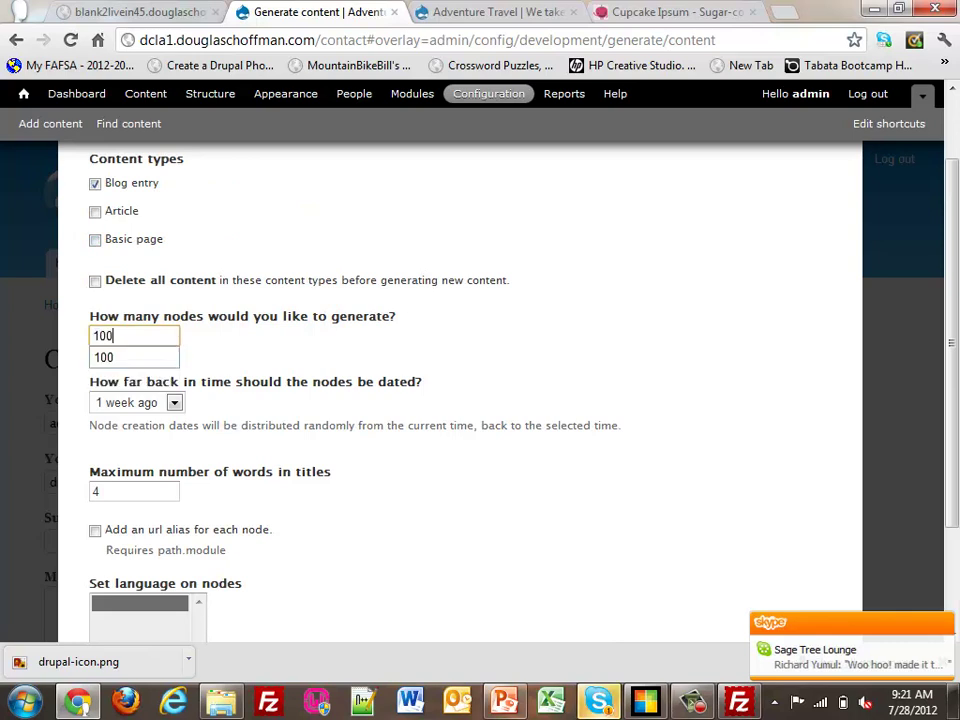
scroll(460, 400, down, 3)
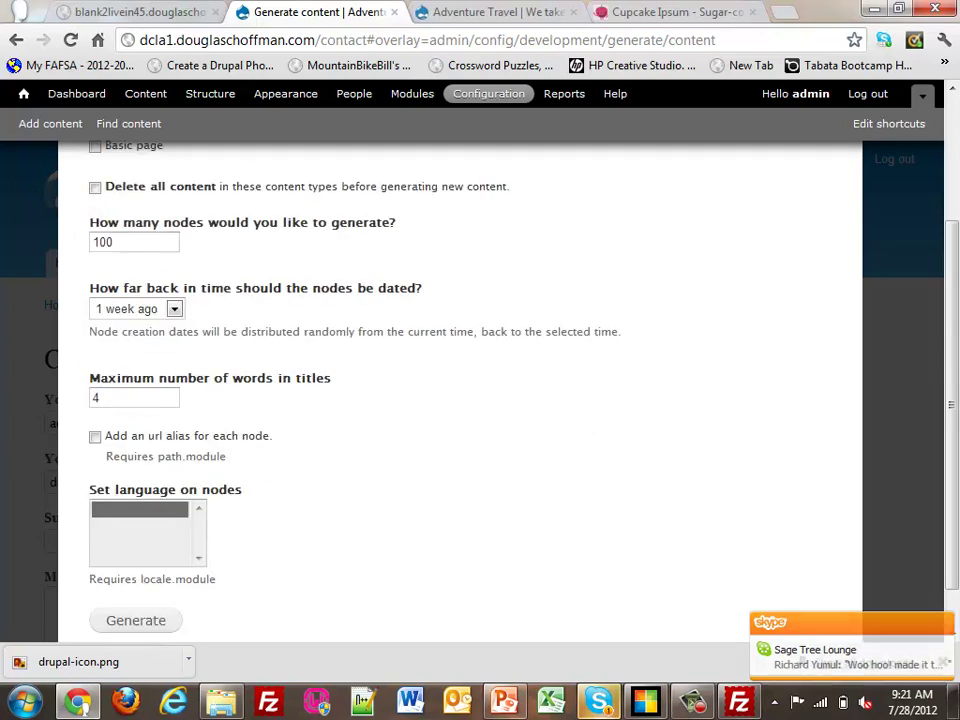
scroll(460, 400, down, 1)
scroll(460, 400, up, 3)
scroll(460, 400, down, 3)
click(135, 567)
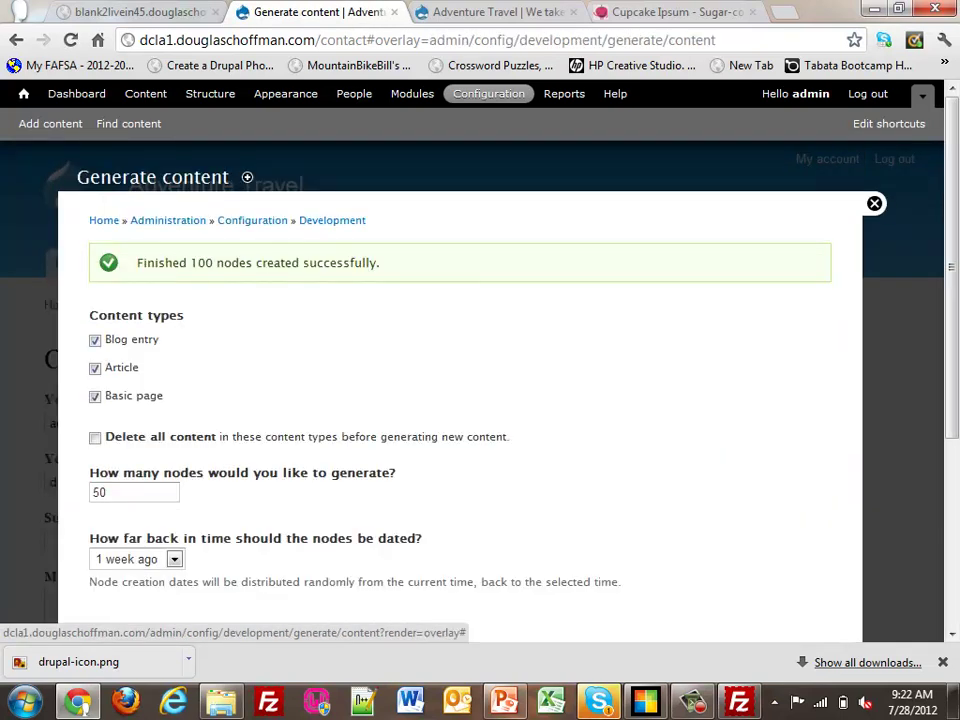
click(874, 203)
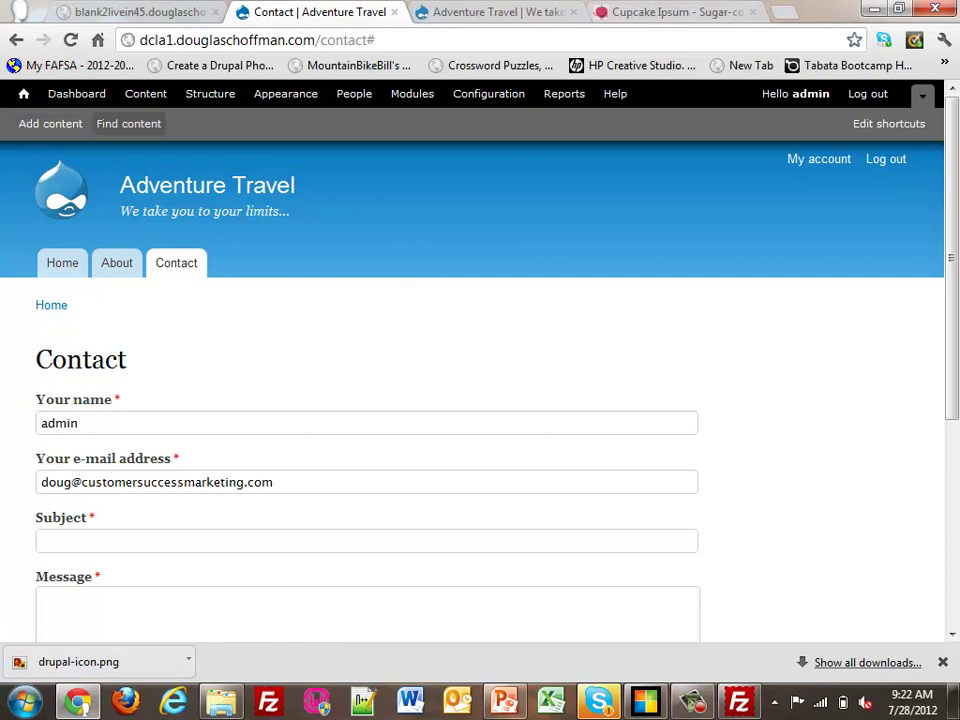
Step: Add a link titled Blog with the path blog to the Main menu and save it
click(210, 93)
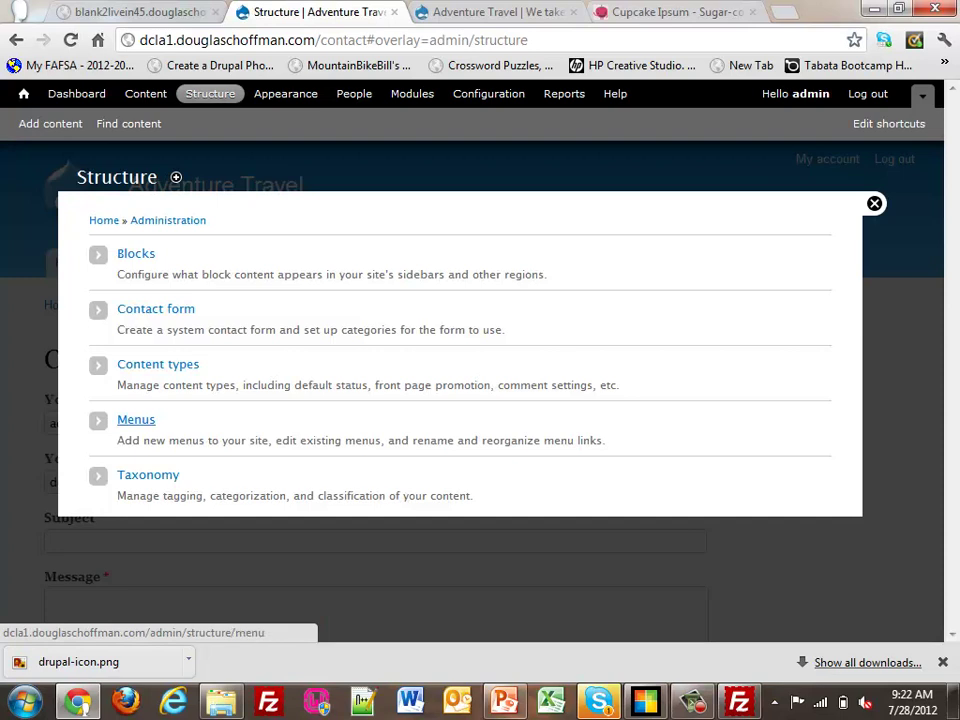
click(136, 419)
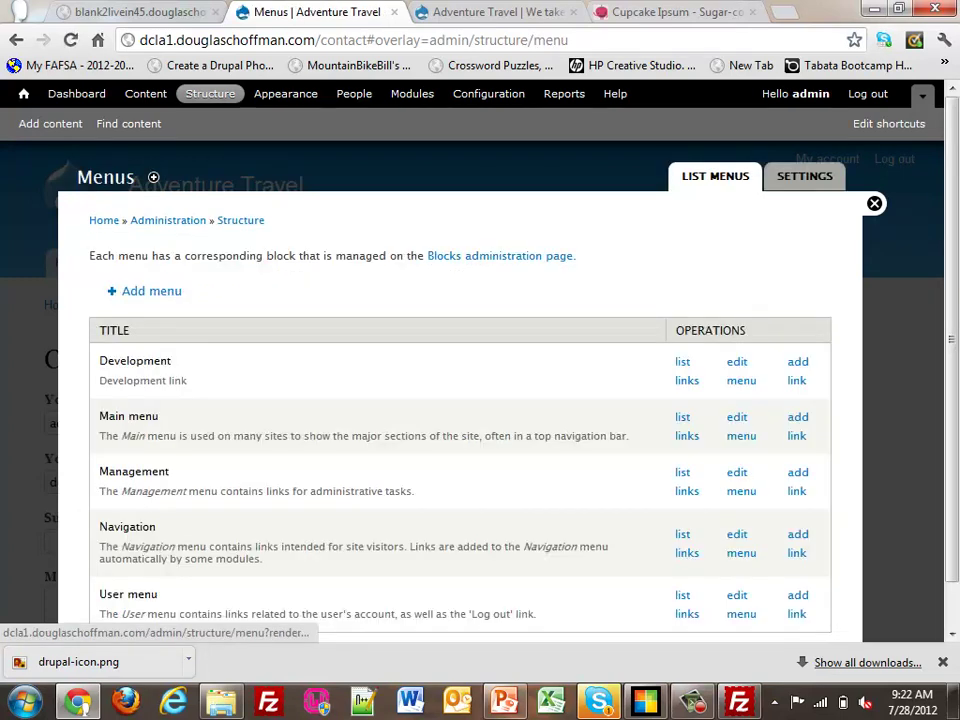
click(797, 417)
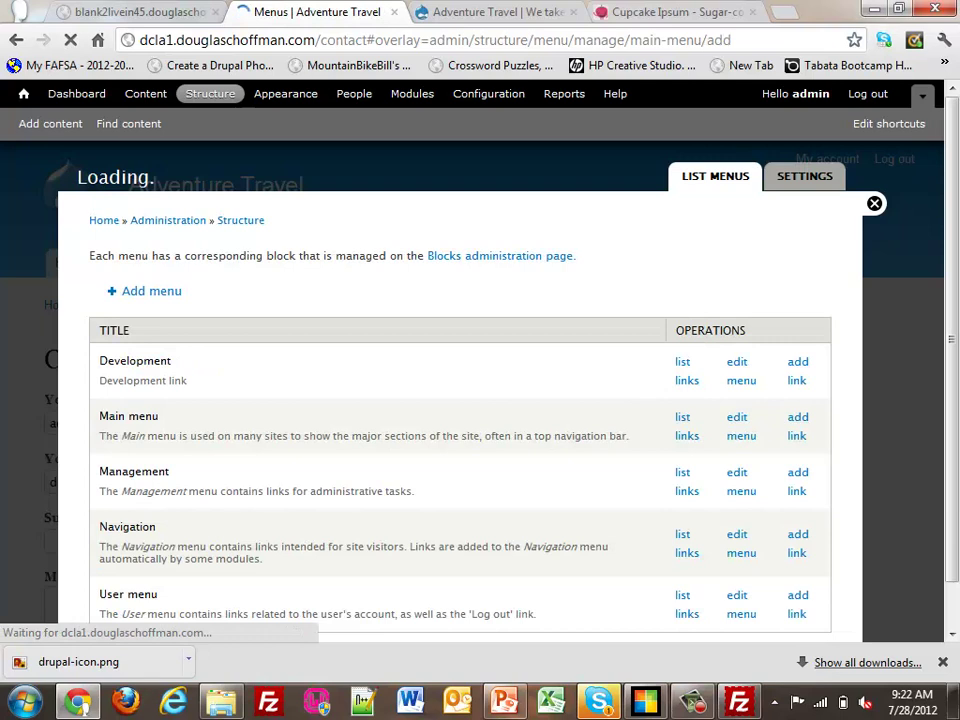
click(274, 271)
text(Blog)
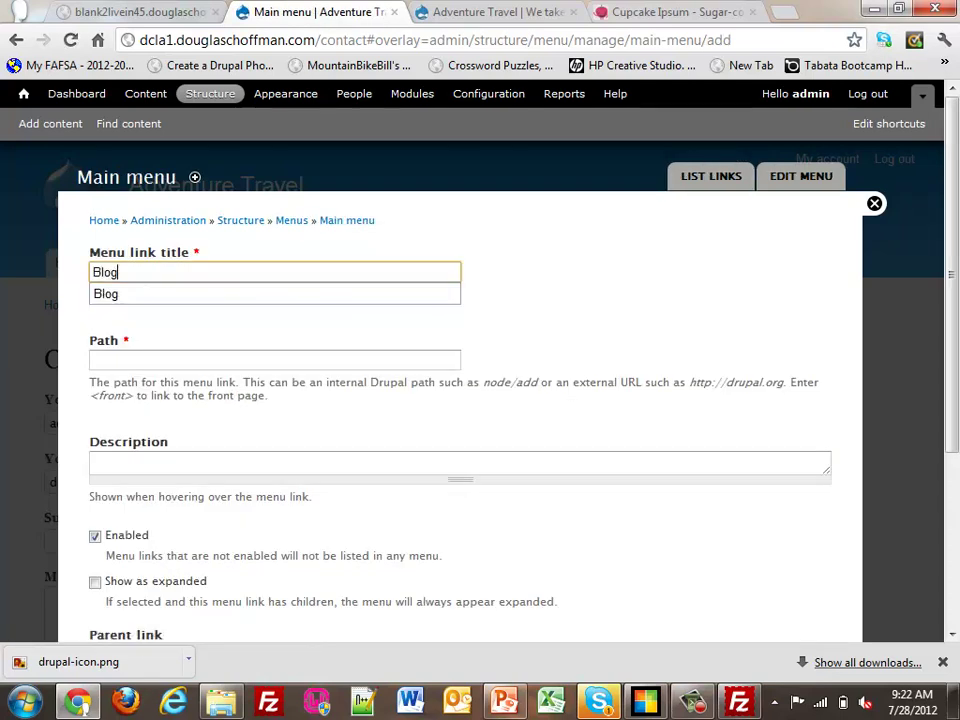
key(Down)
key(Tab)
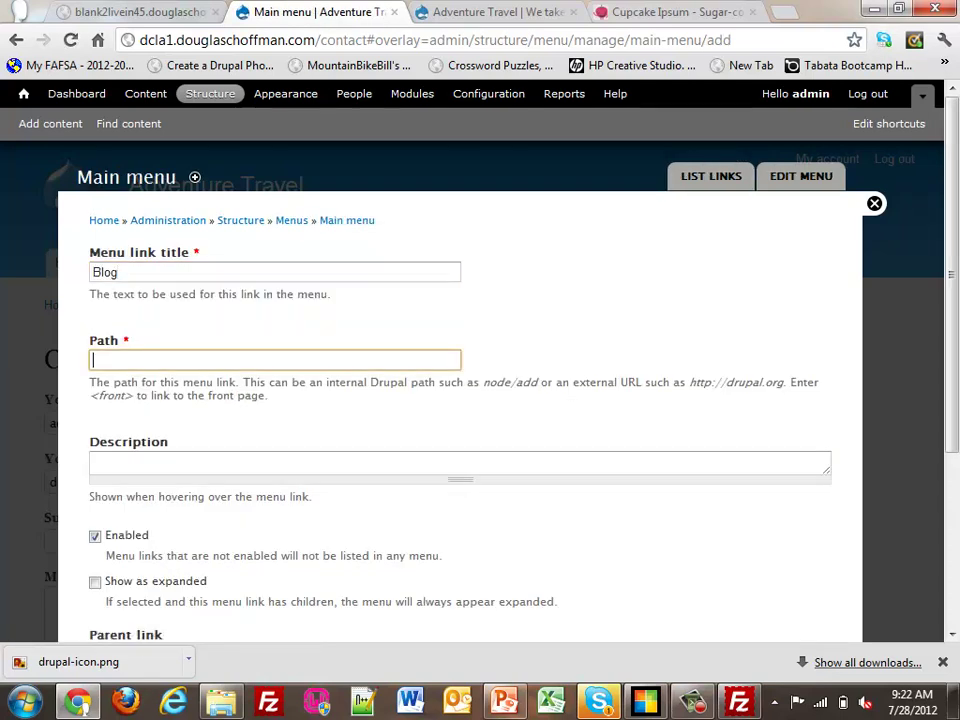
text(blog)
key(Down)
key(Tab)
scroll(460, 400, down, 3)
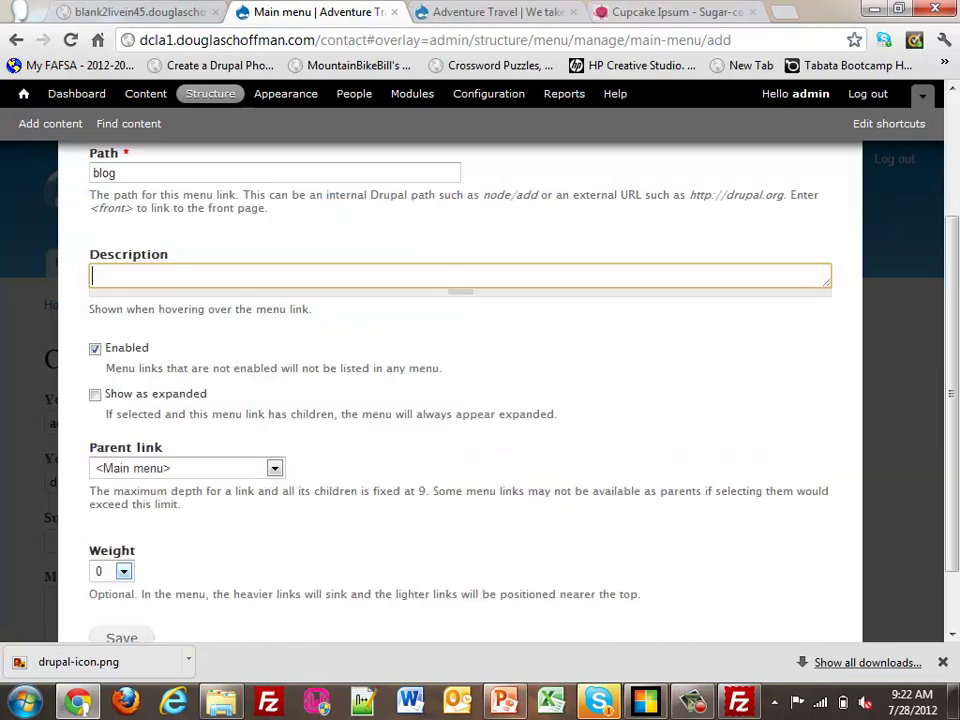
click(121, 555)
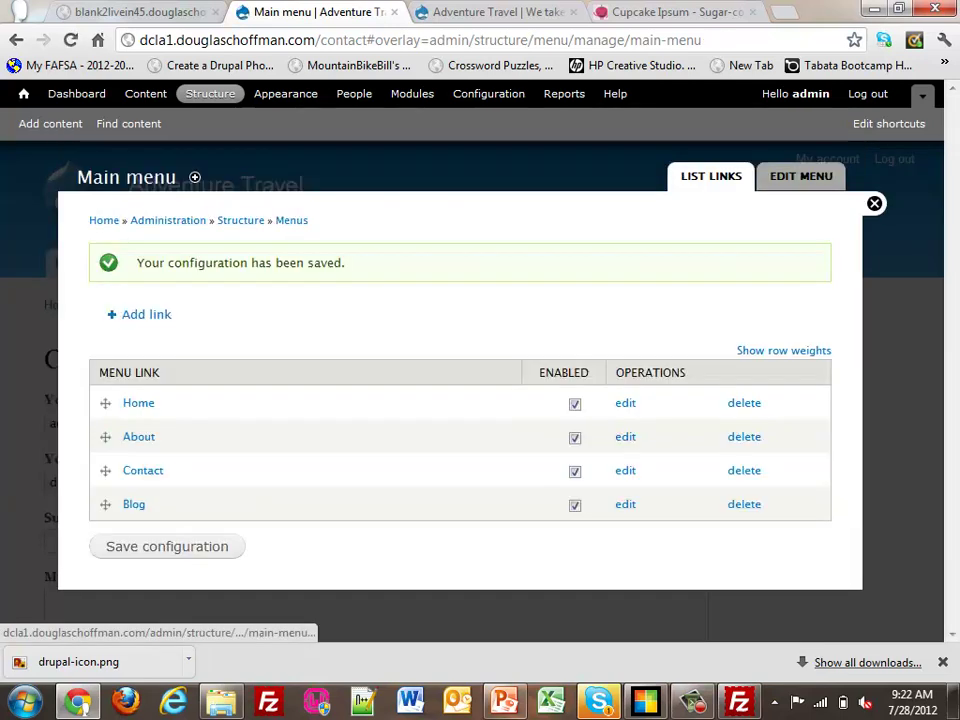
Step: Move the Blog link directly below Home in the Main menu order and save the configuration
click(105, 504)
drag(105, 504, 105, 437)
click(167, 597)
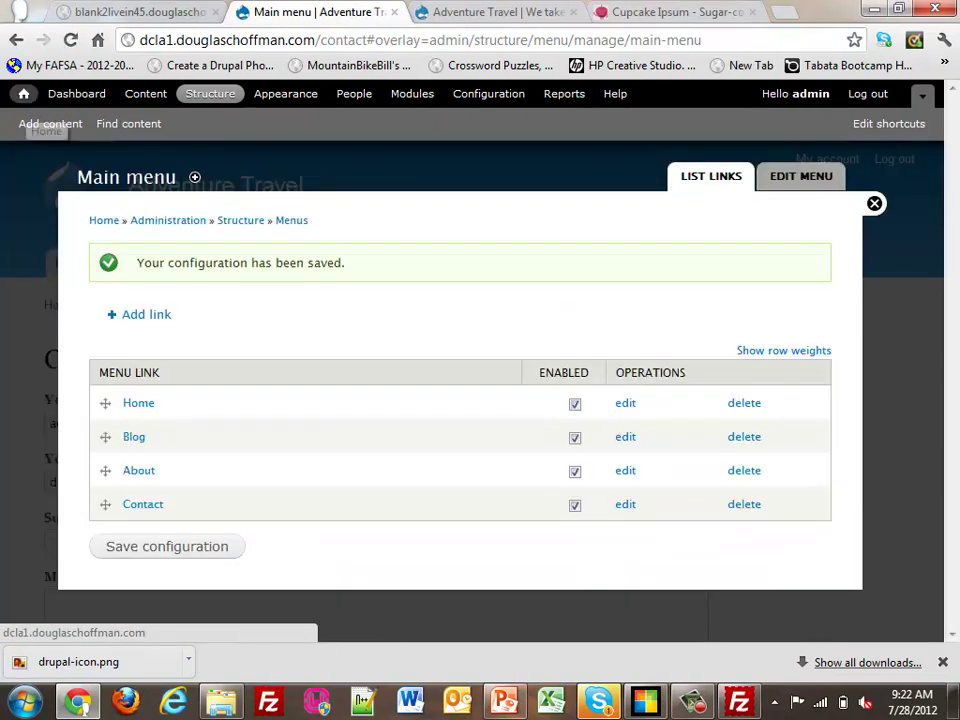
Step: Check the site's Blog page, the Turpis Ut entry and its author's blog, and return to the home page
click(24, 94)
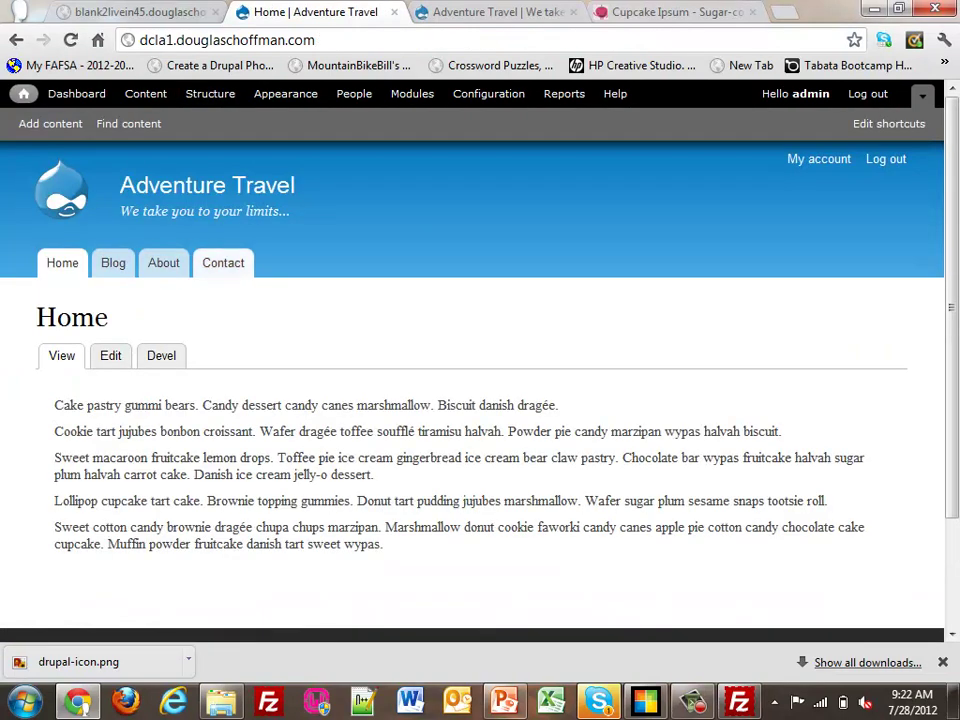
click(113, 263)
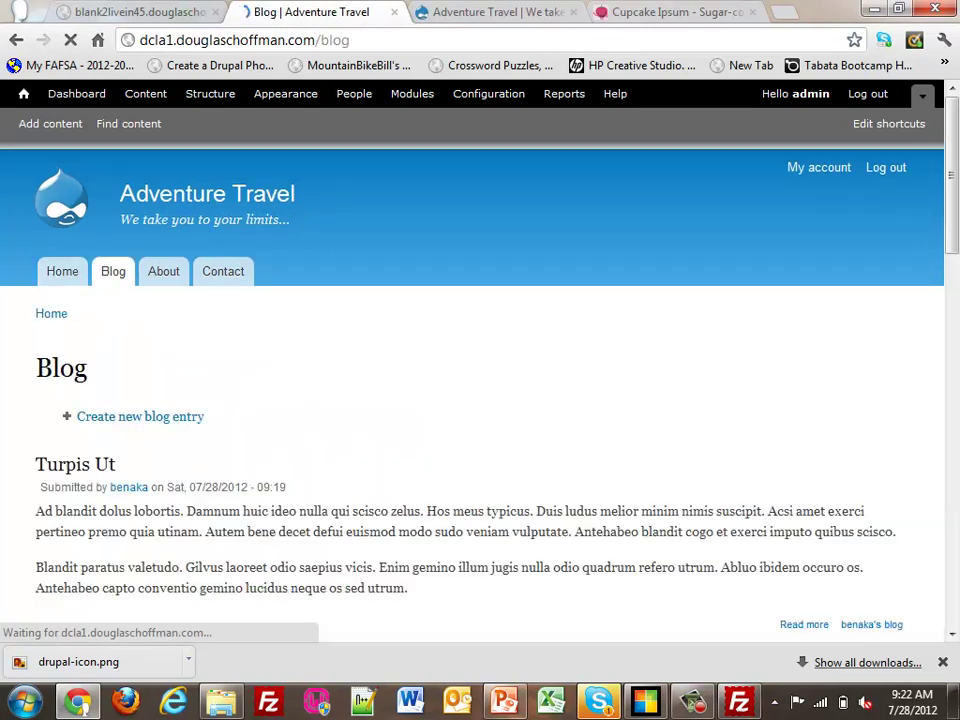
scroll(480, 390, down, 5)
scroll(480, 390, up, 4)
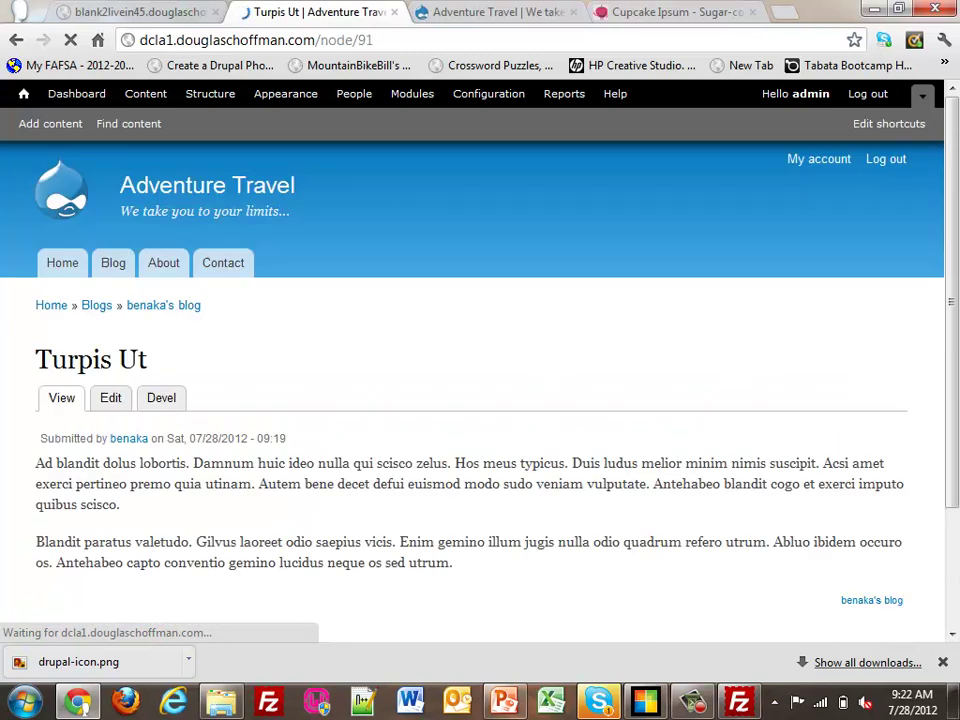
scroll(480, 390, down, 1)
click(871, 506)
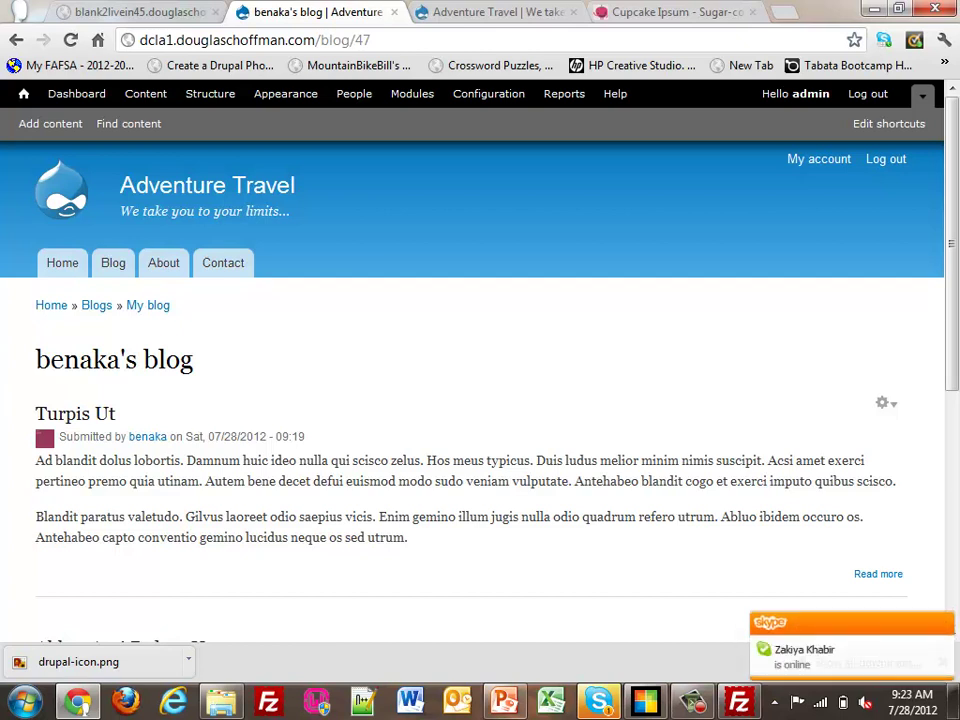
click(62, 262)
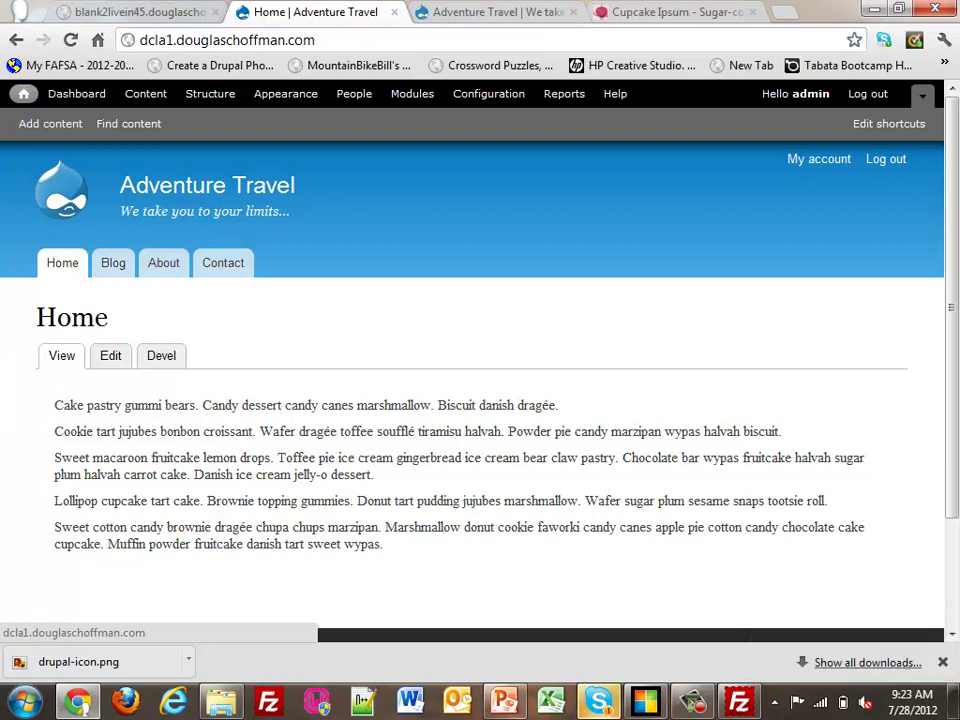
Step: Enable the Views and Views UI modules together with the required Chaos tools module, and leave the administration overlay
click(210, 94)
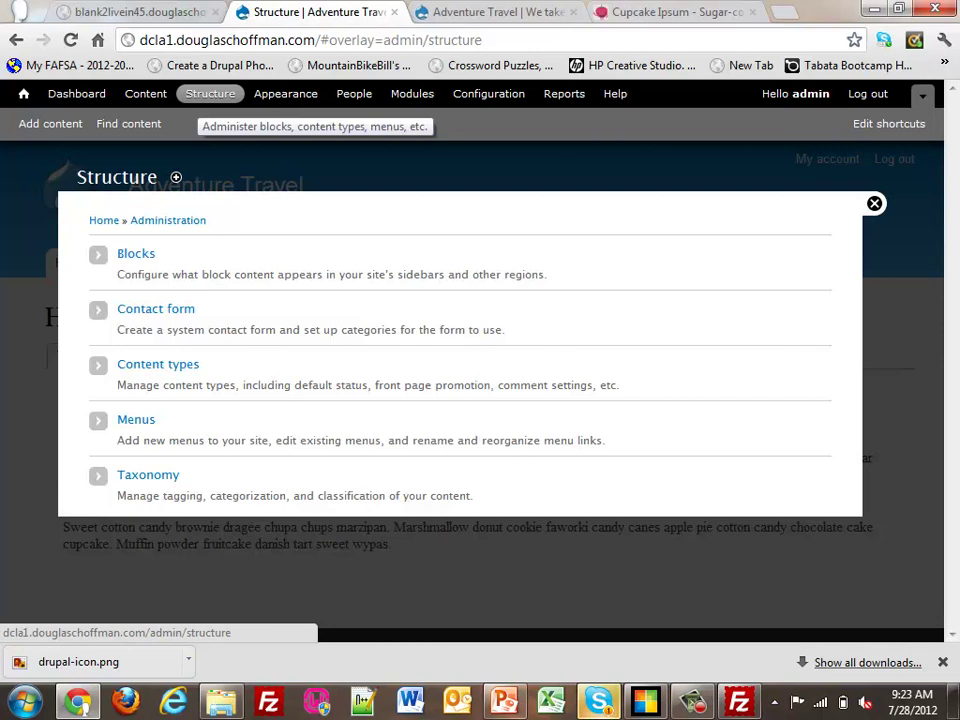
click(412, 94)
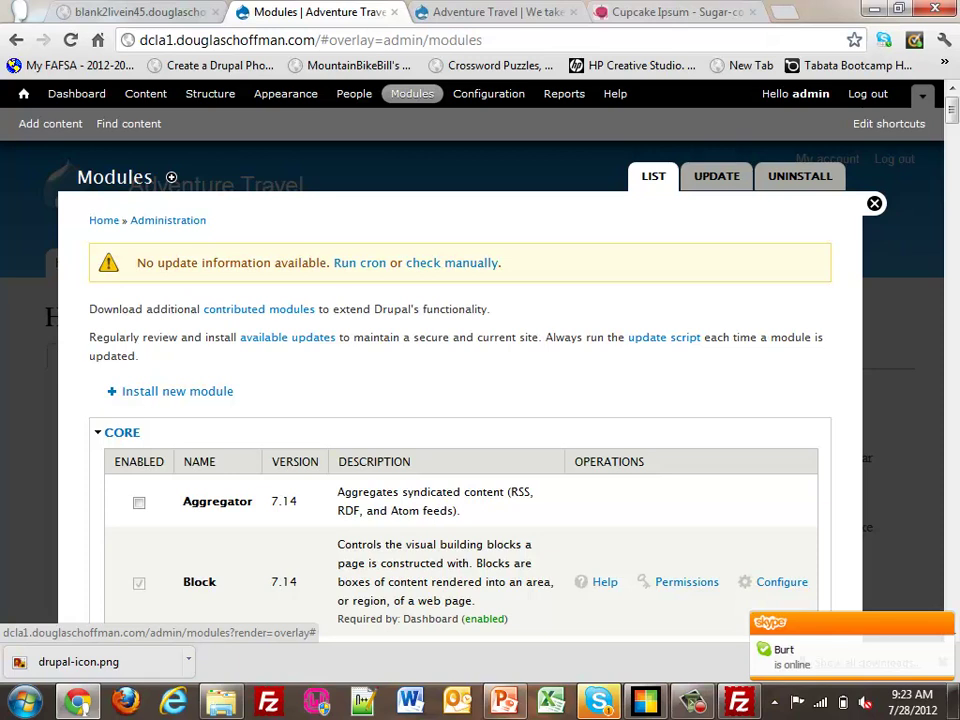
drag(951, 110, 951, 609)
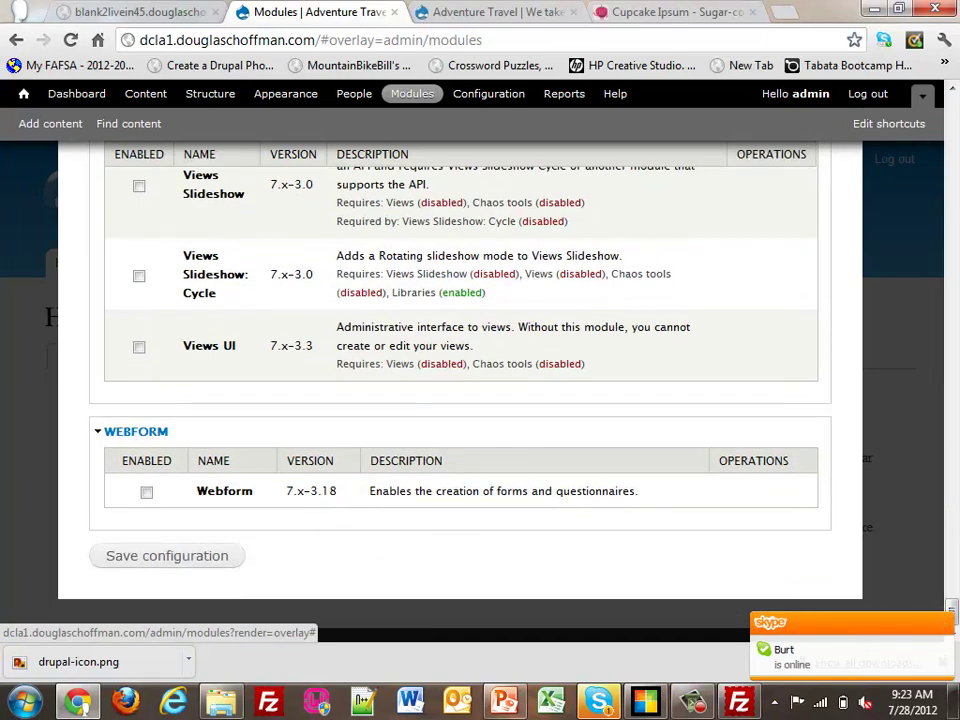
scroll(139, 273, up, 2)
click(139, 273)
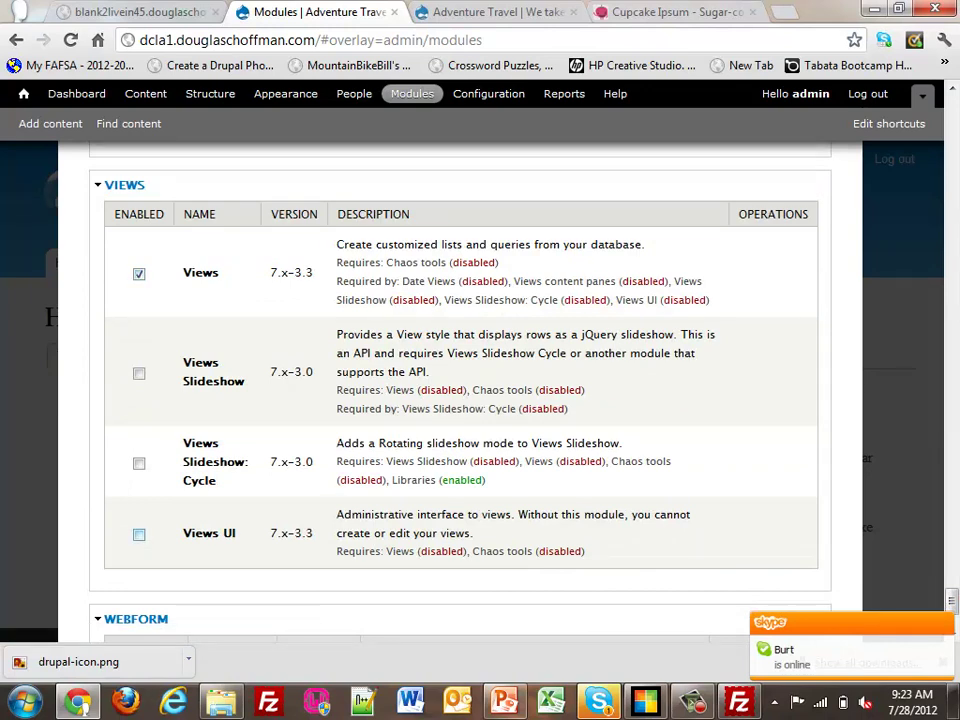
click(139, 534)
scroll(460, 380, down, 2)
click(166, 555)
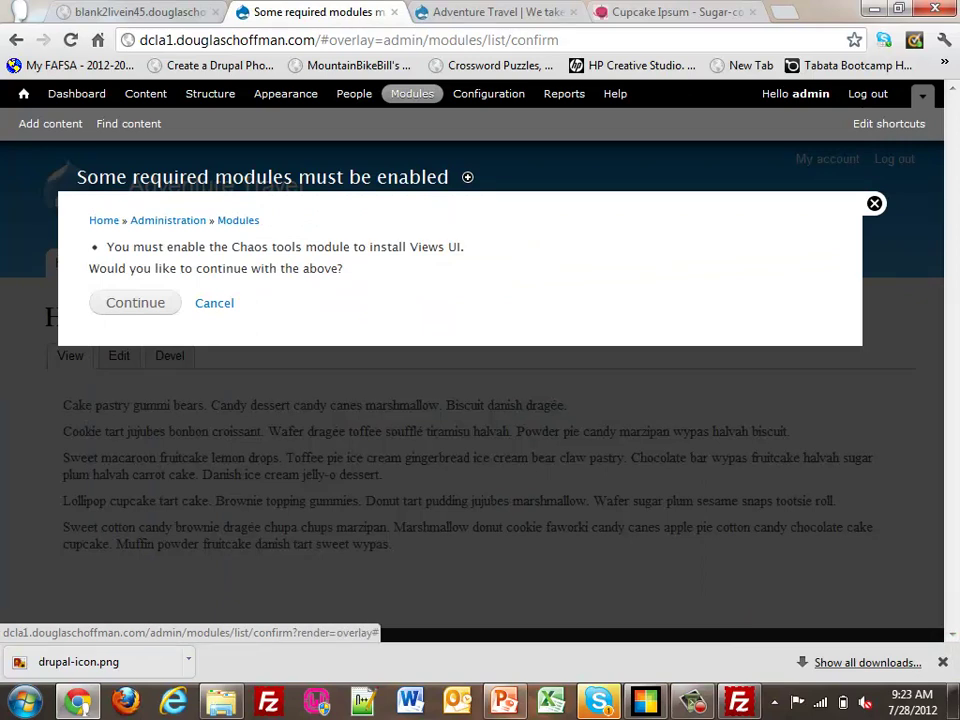
click(135, 302)
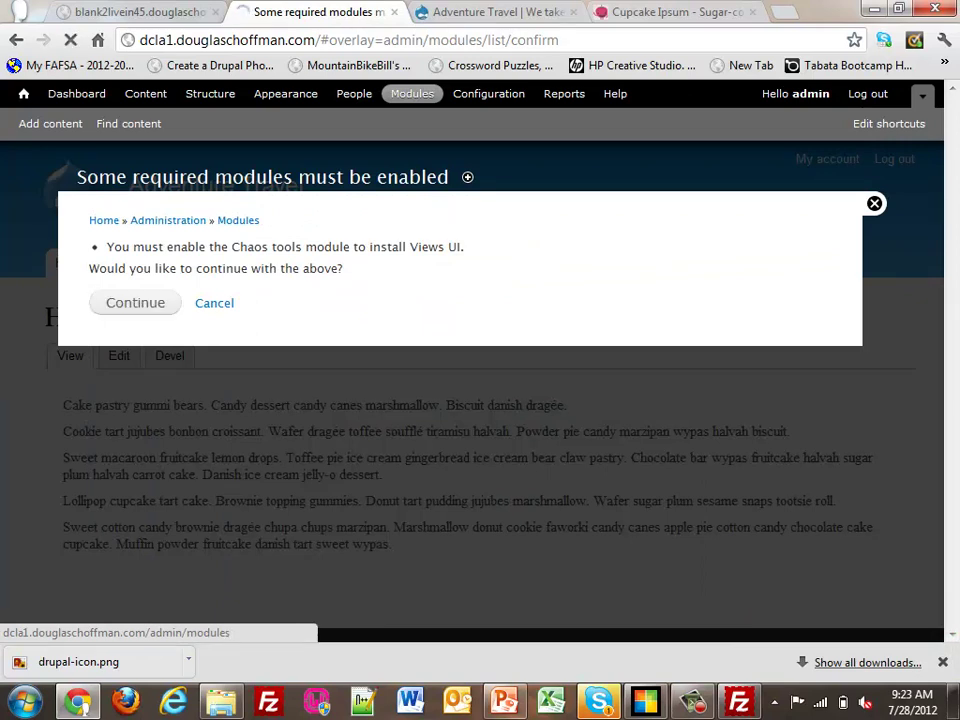
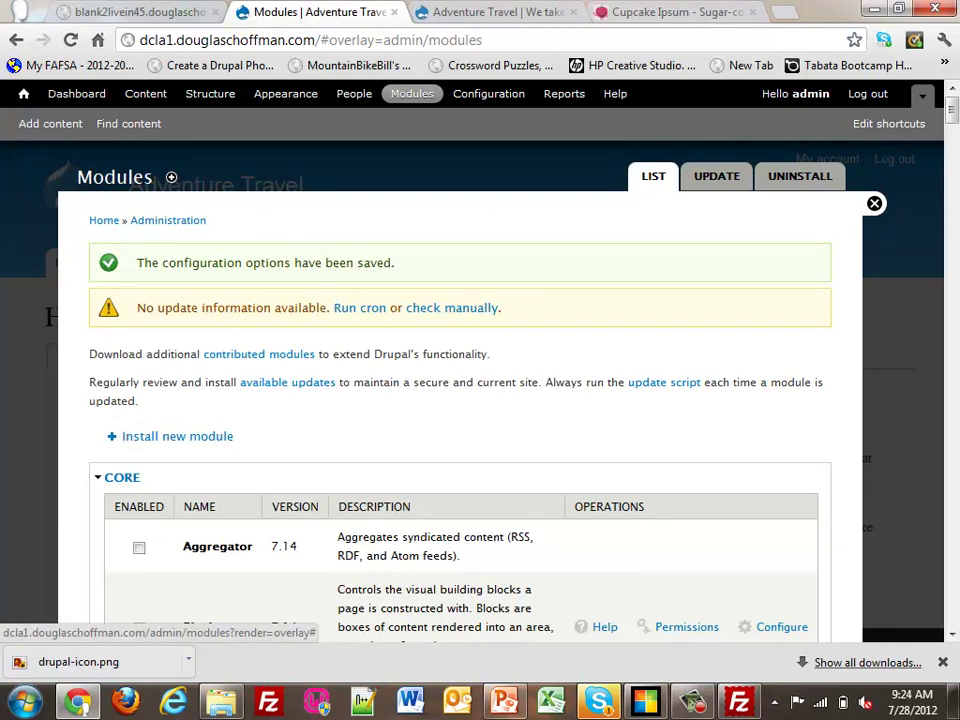
click(874, 203)
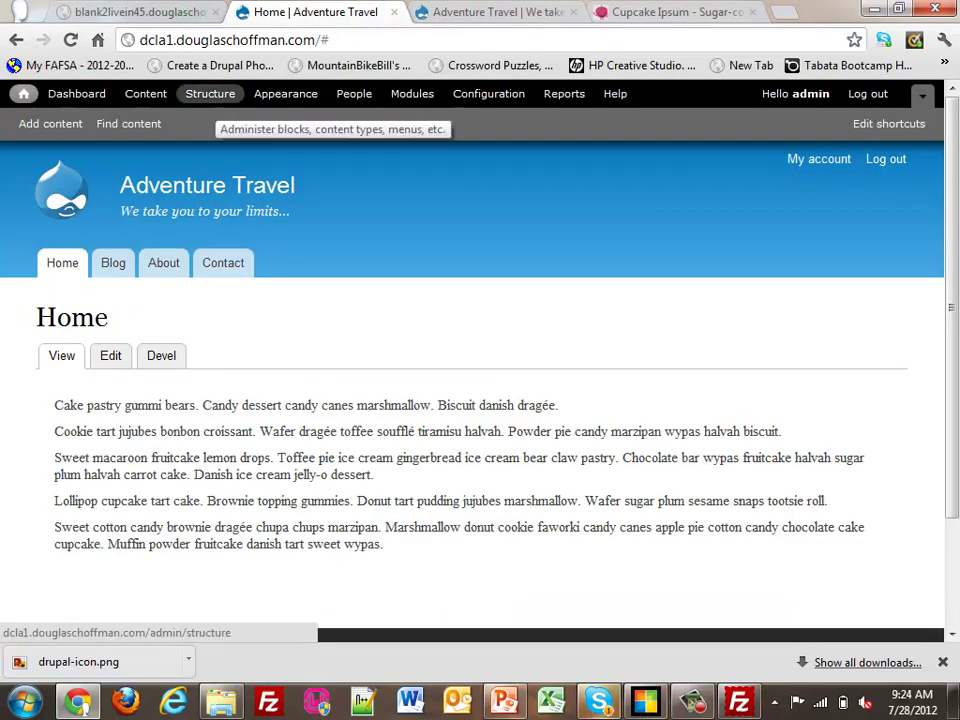
Step: Start a new view named Guides with guides as its machine-readable name
click(210, 93)
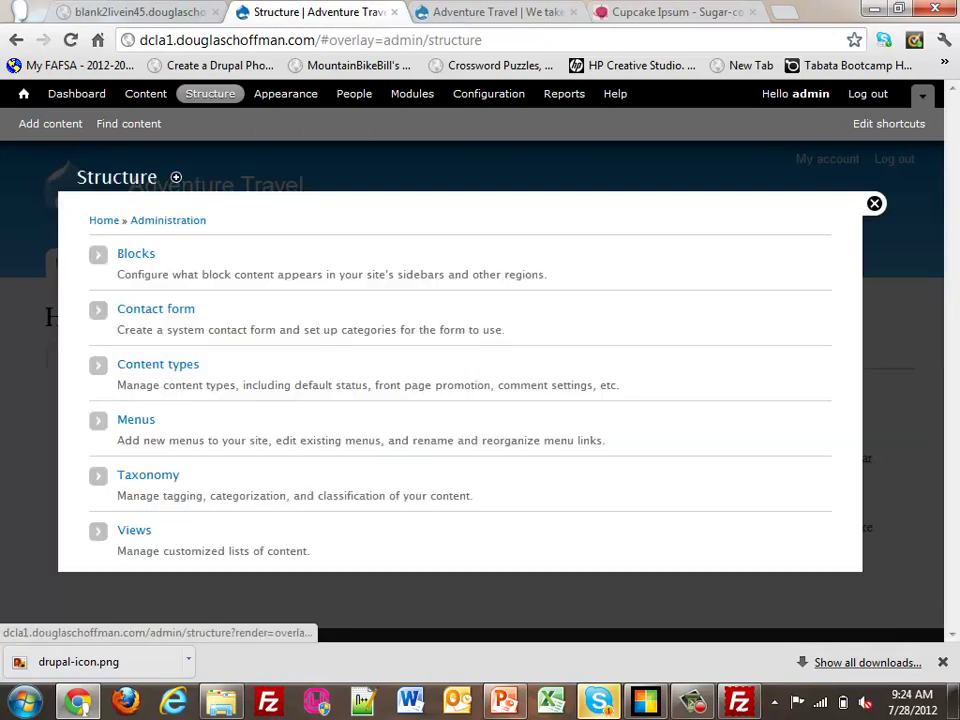
click(134, 530)
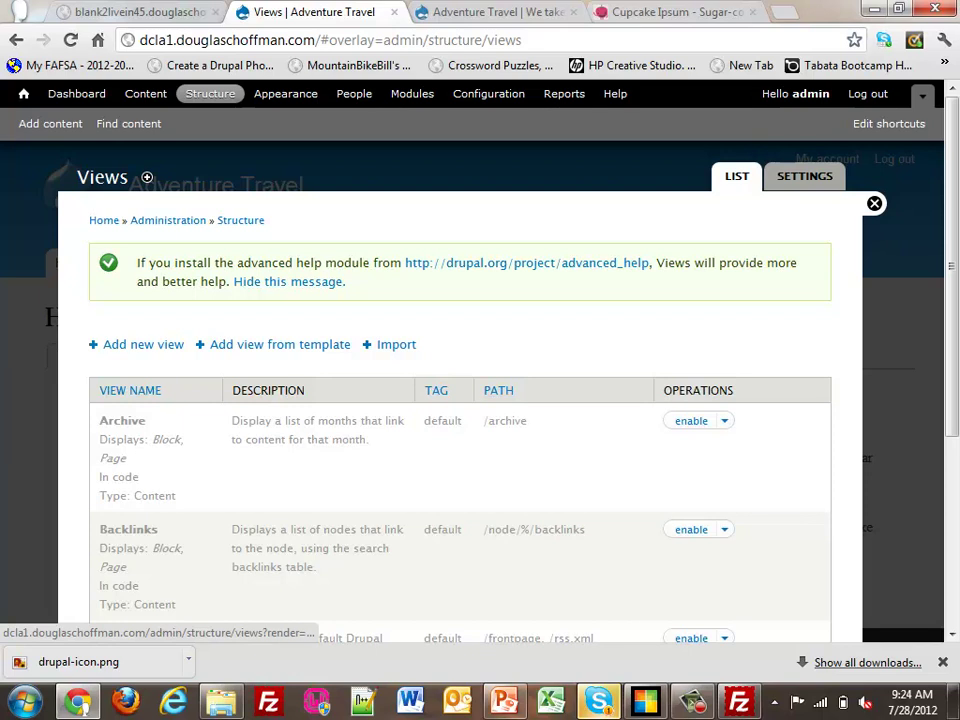
click(143, 344)
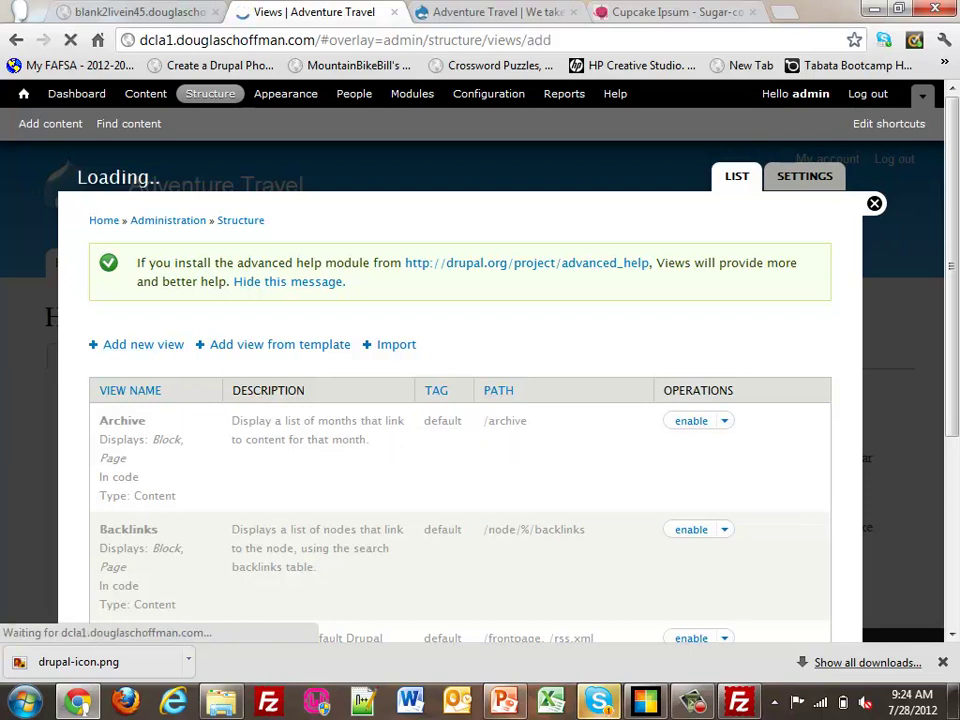
text(Guides)
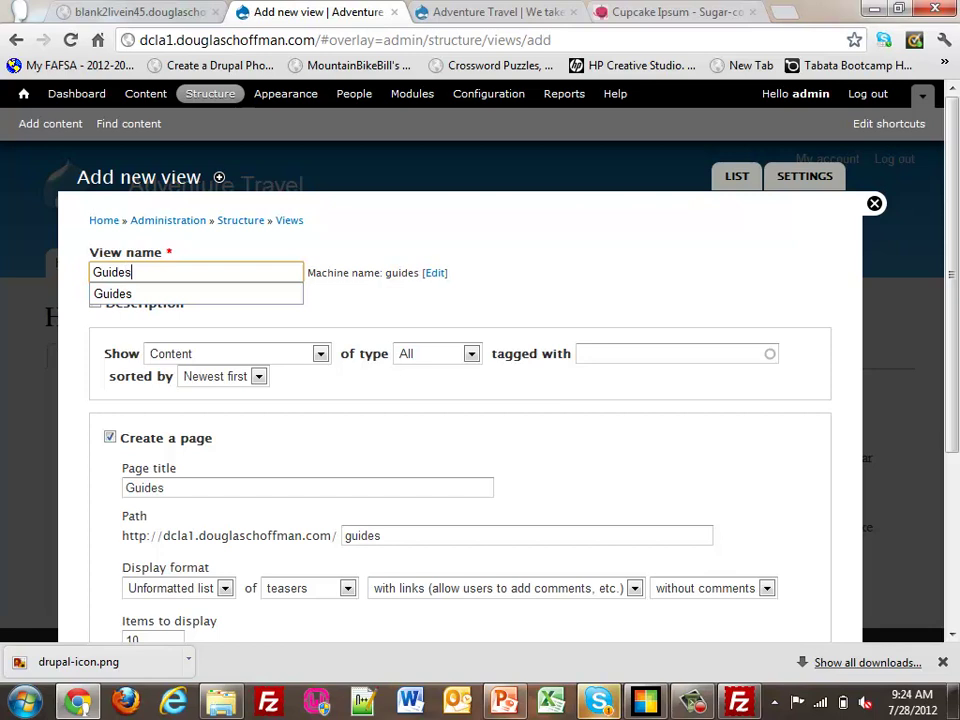
click(434, 272)
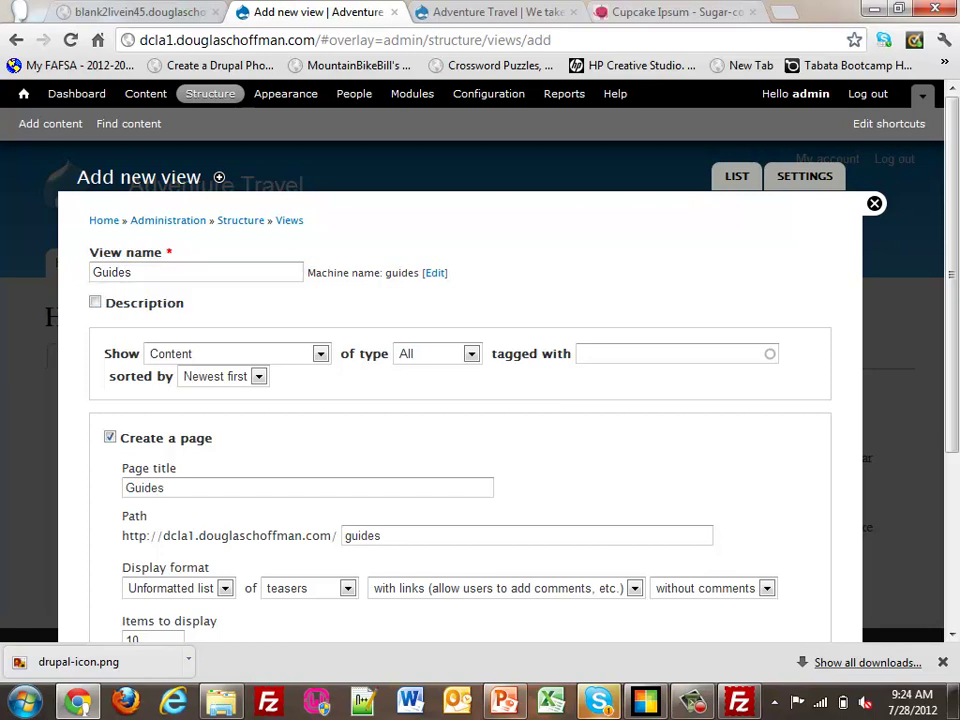
scroll(460, 400, down, 1)
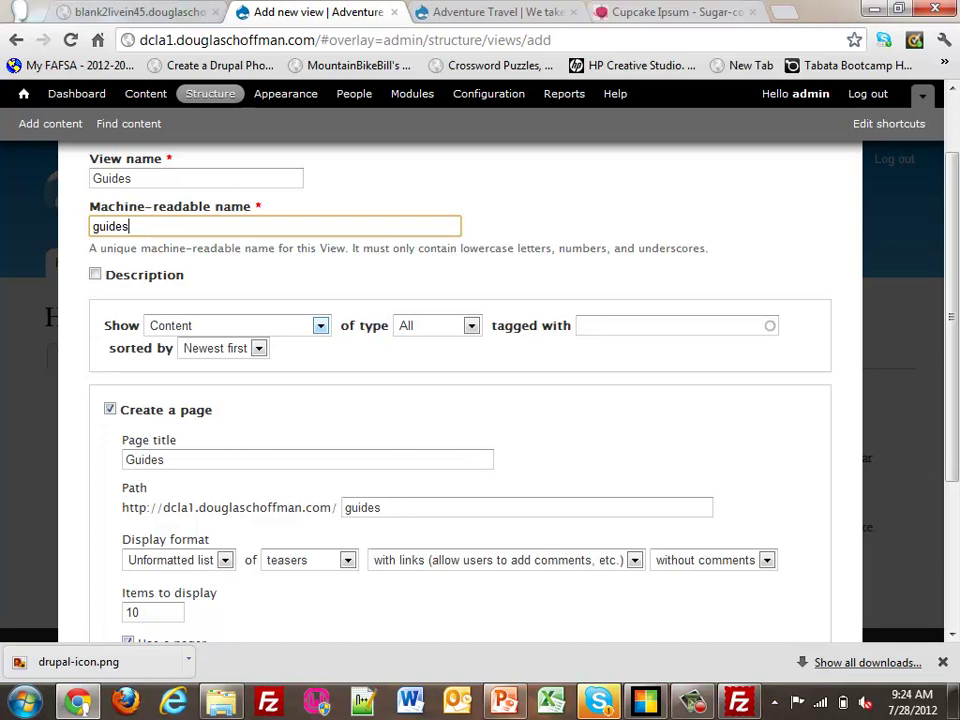
Step: Make the Guides view show Users, unsorted, and set its page display format to Grid
click(320, 325)
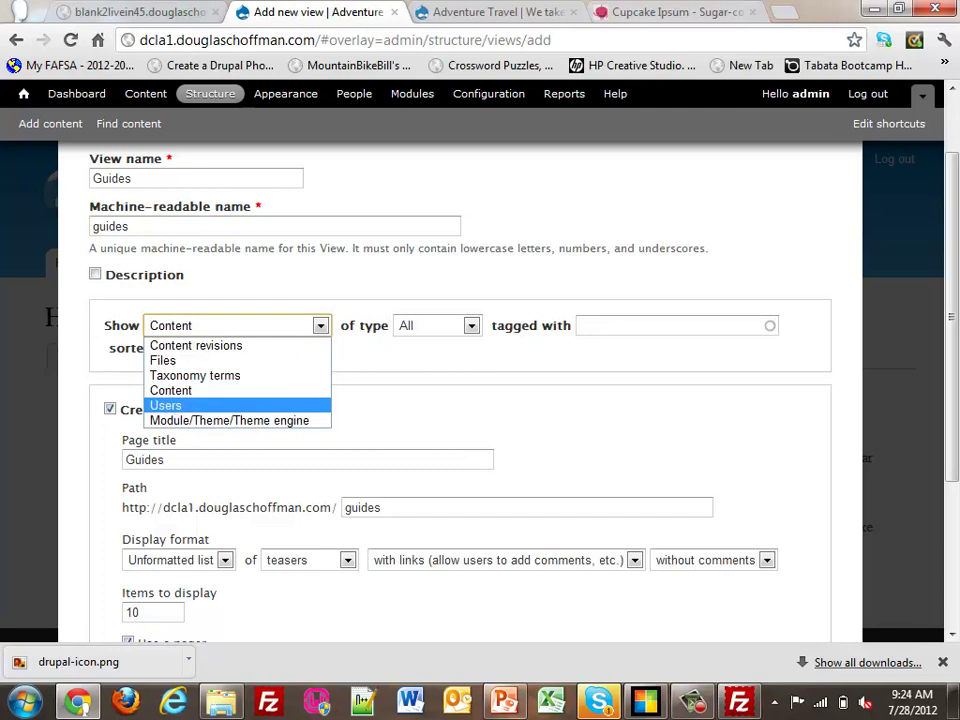
click(165, 405)
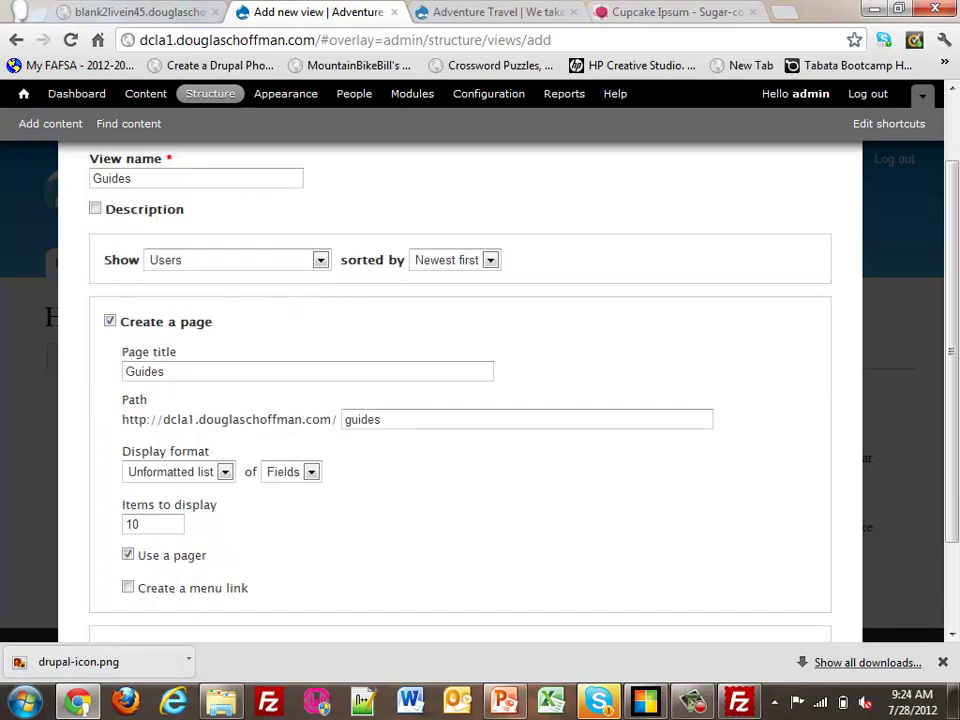
click(490, 260)
click(439, 279)
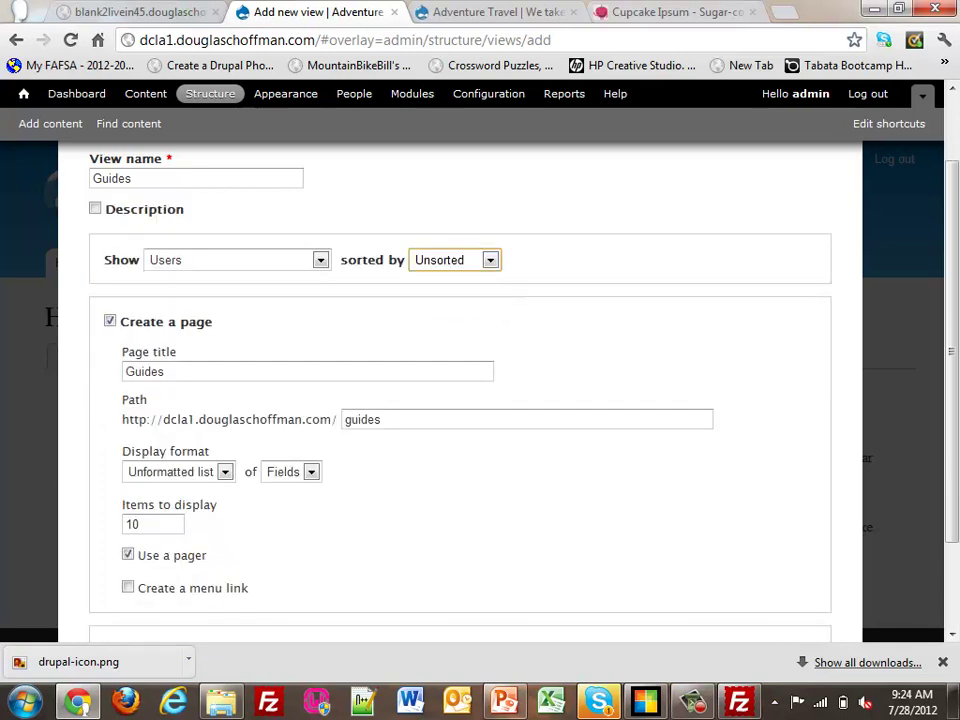
scroll(460, 400, down, 1)
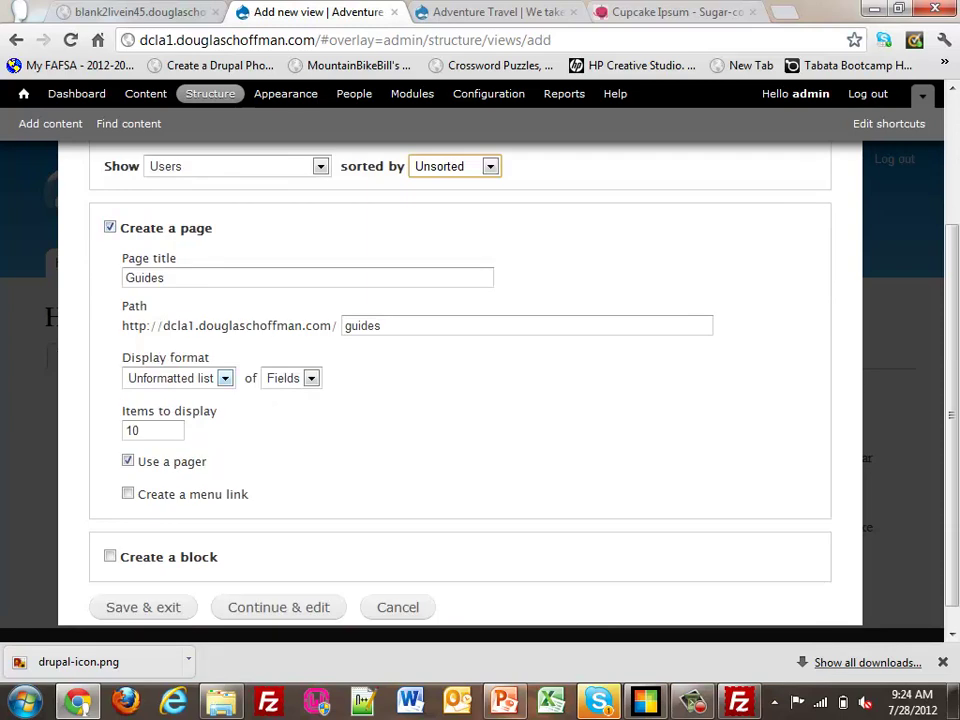
click(225, 378)
click(139, 397)
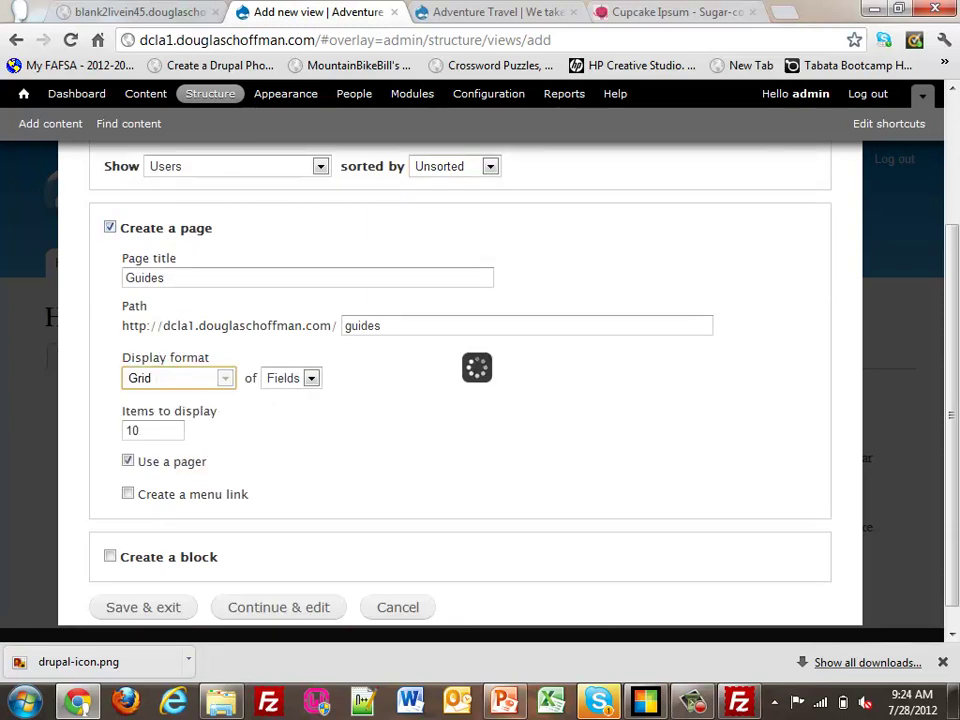
Step: Create a Guides menu link in the Main menu for the view's page and continue to editing the view
scroll(460, 400, down, 1)
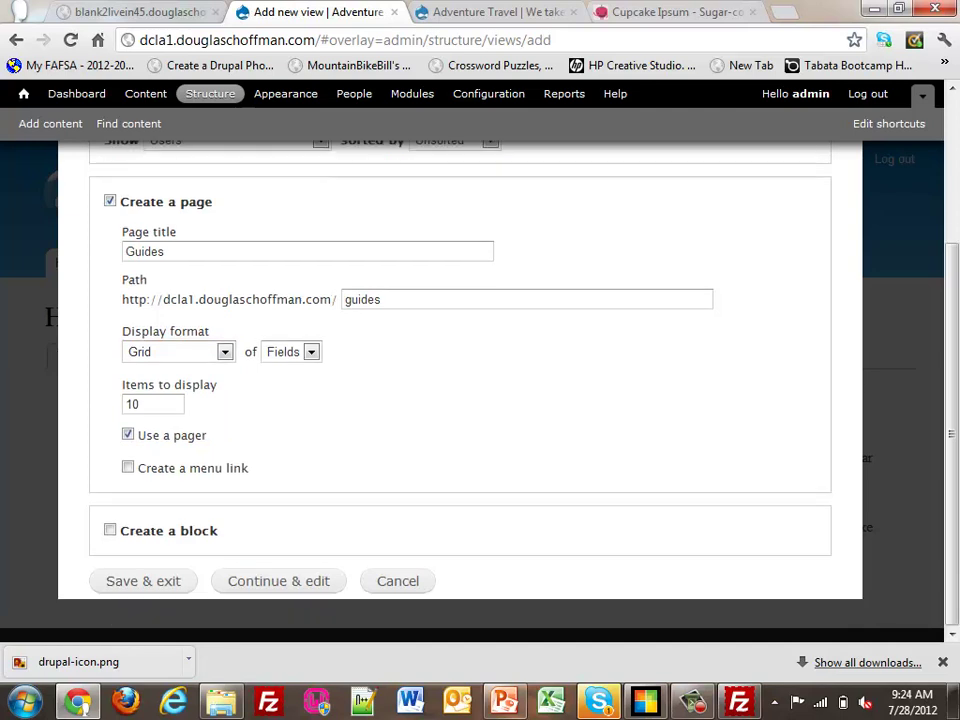
click(128, 467)
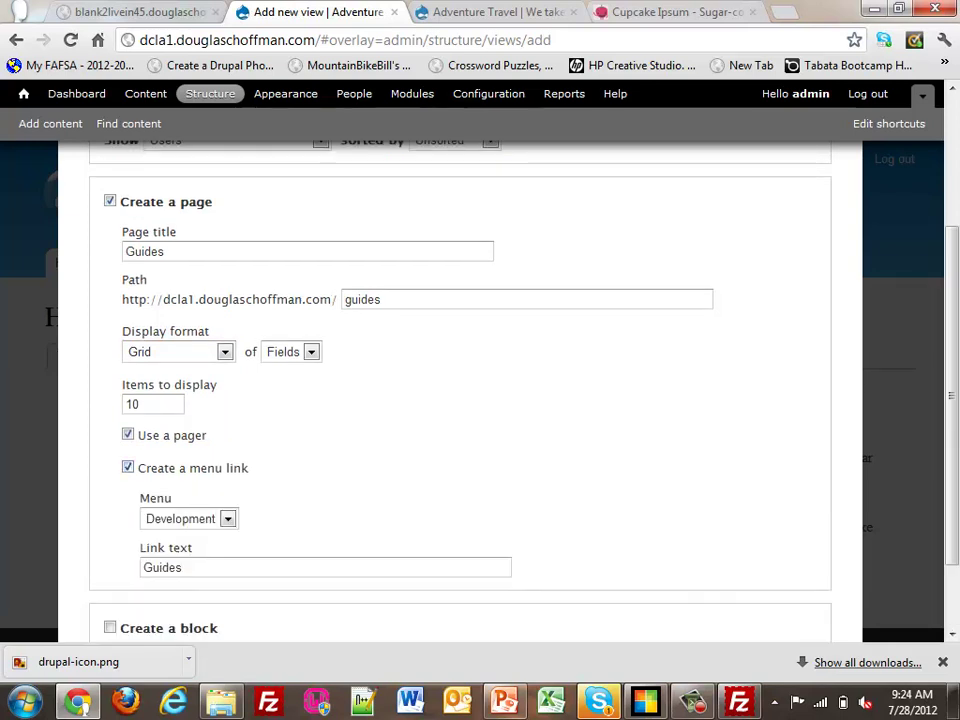
scroll(460, 400, down, 1)
click(228, 425)
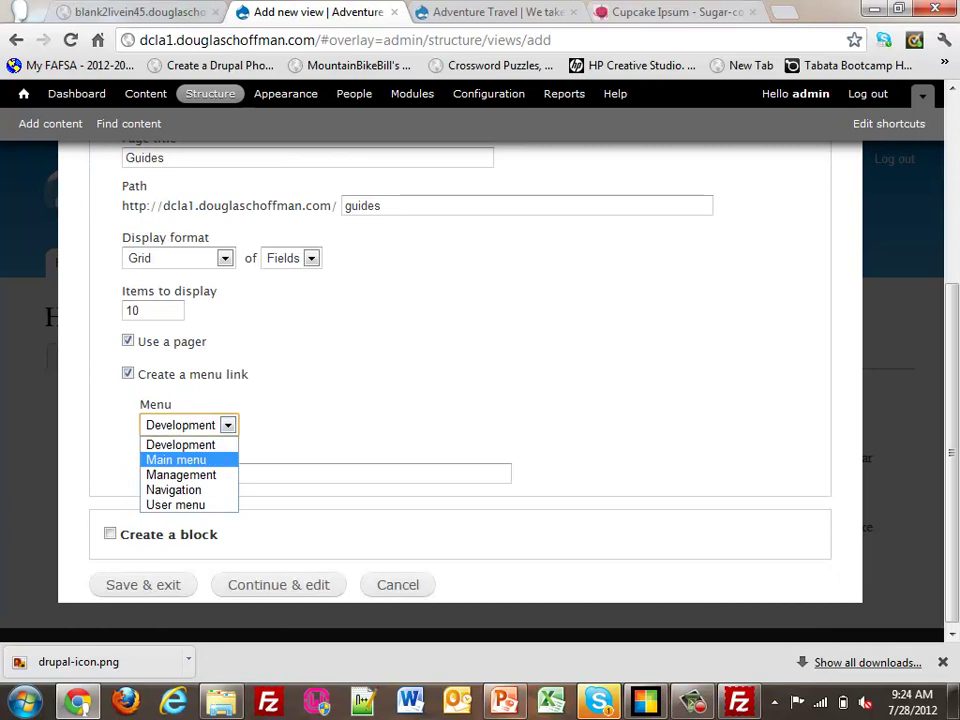
click(176, 459)
scroll(460, 400, down, 1)
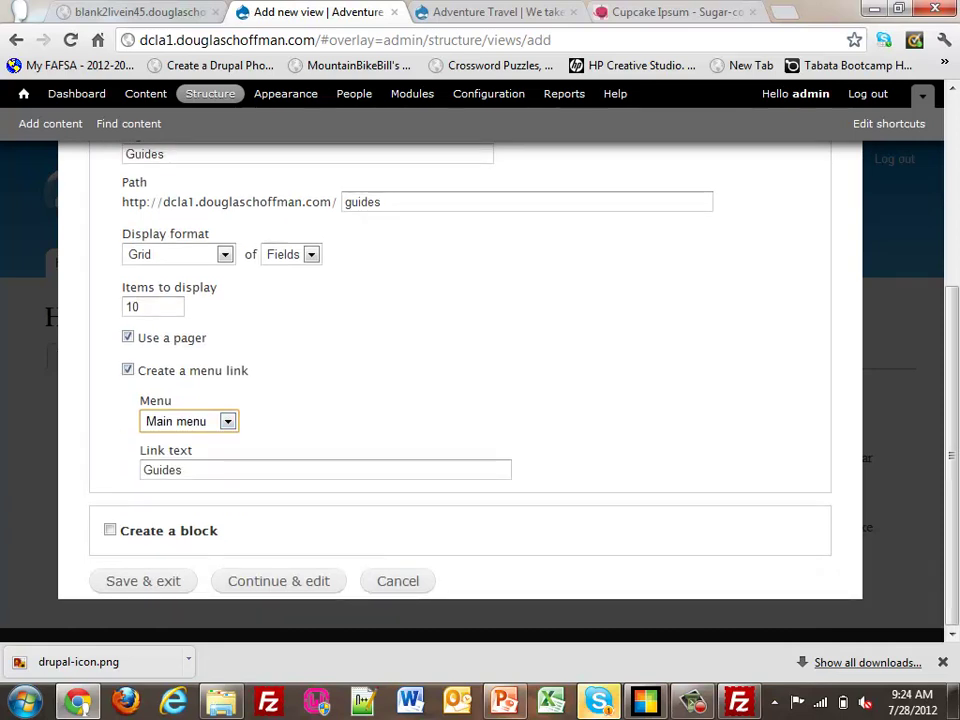
click(278, 581)
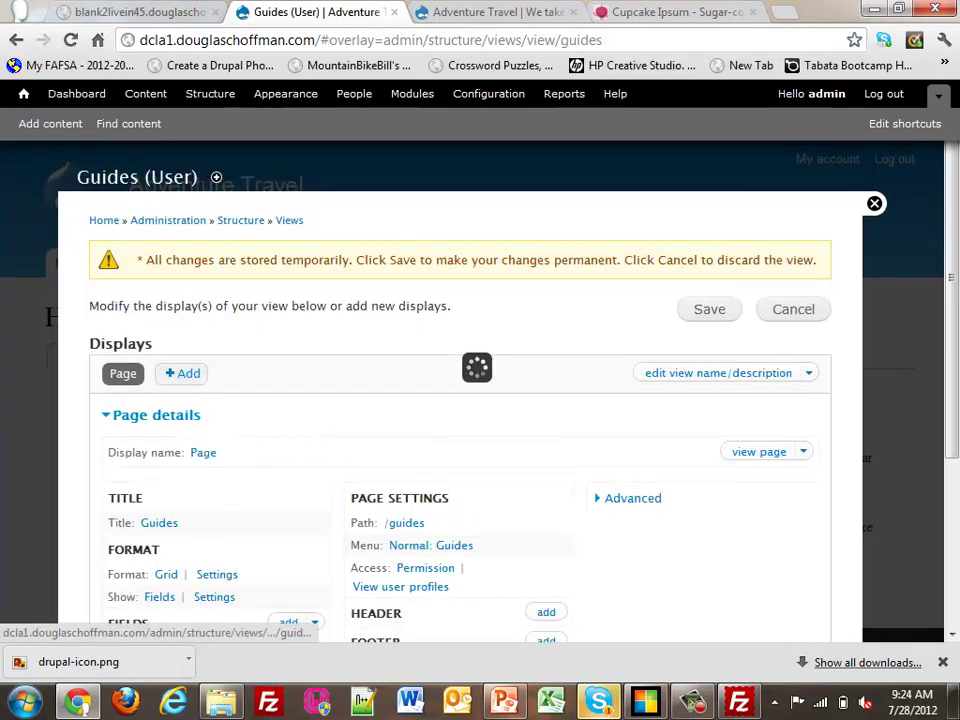
Step: Examine the Guides page of the finished Adventure Travel example site and return to the Guides view being edited
scroll(461, 527, down, 4)
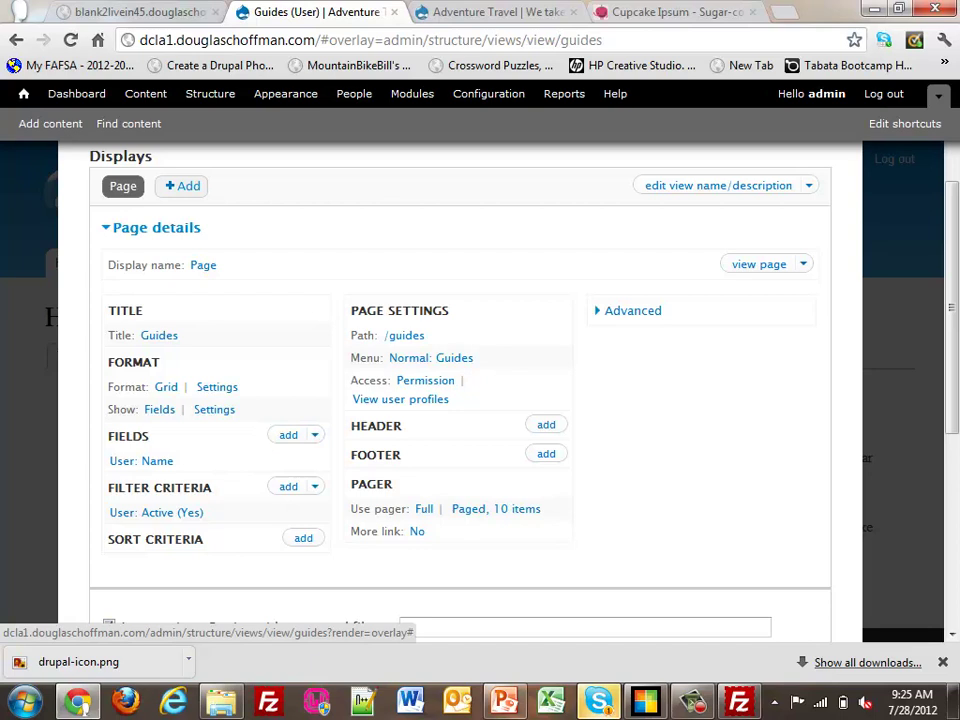
key(ctrl+Tab)
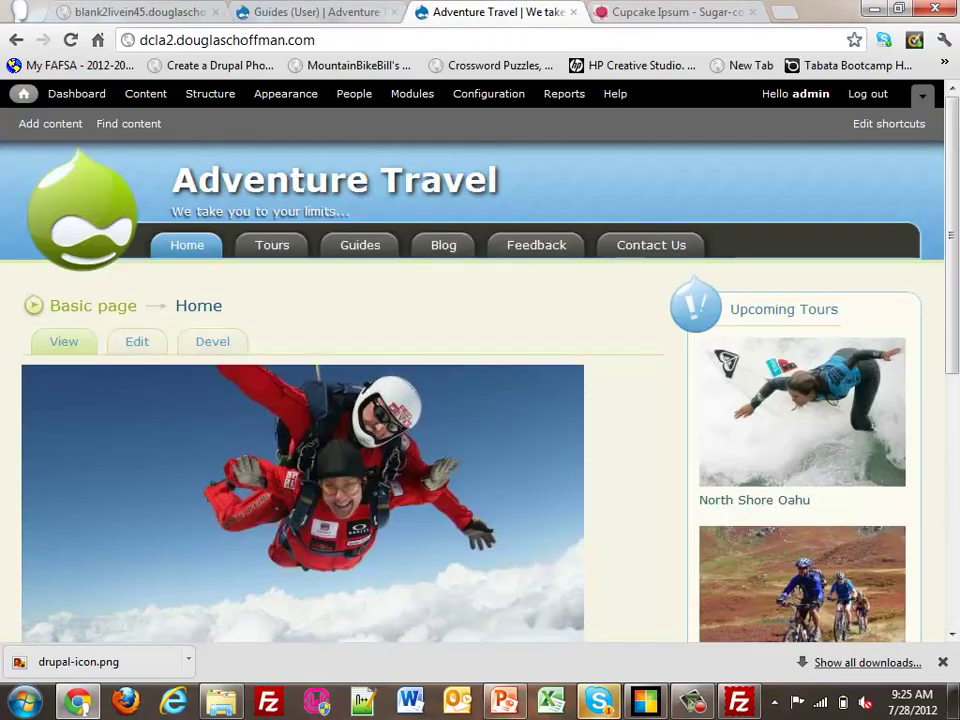
click(359, 245)
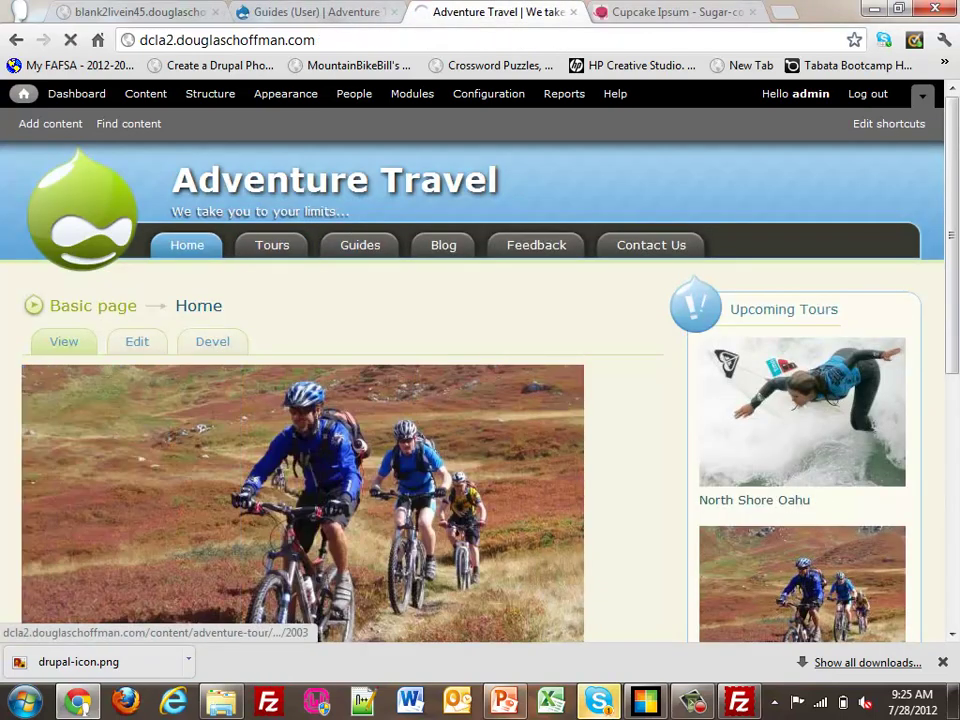
scroll(455, 380, down, 4)
scroll(455, 380, up, 4)
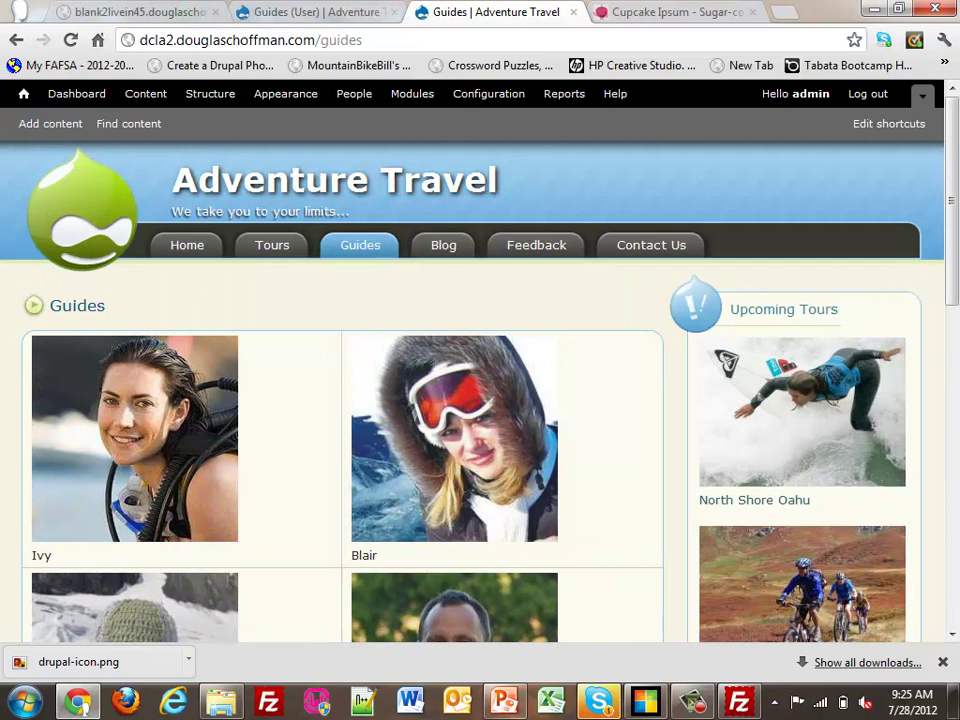
scroll(455, 380, down, 2)
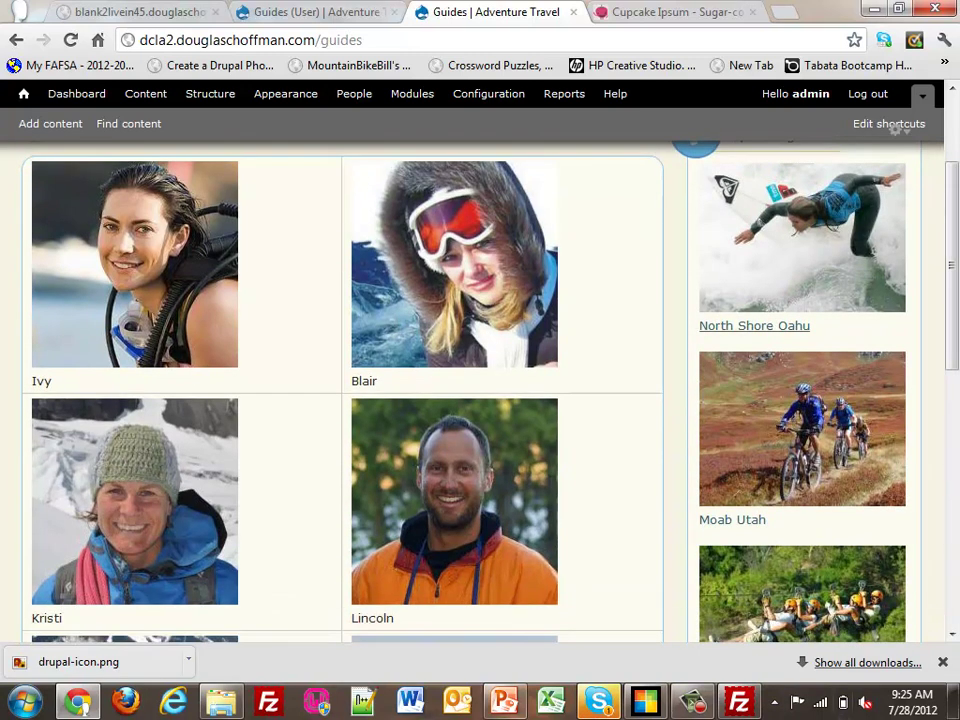
scroll(480, 390, up, 1)
scroll(480, 390, up, 1)
scroll(480, 390, down, 5)
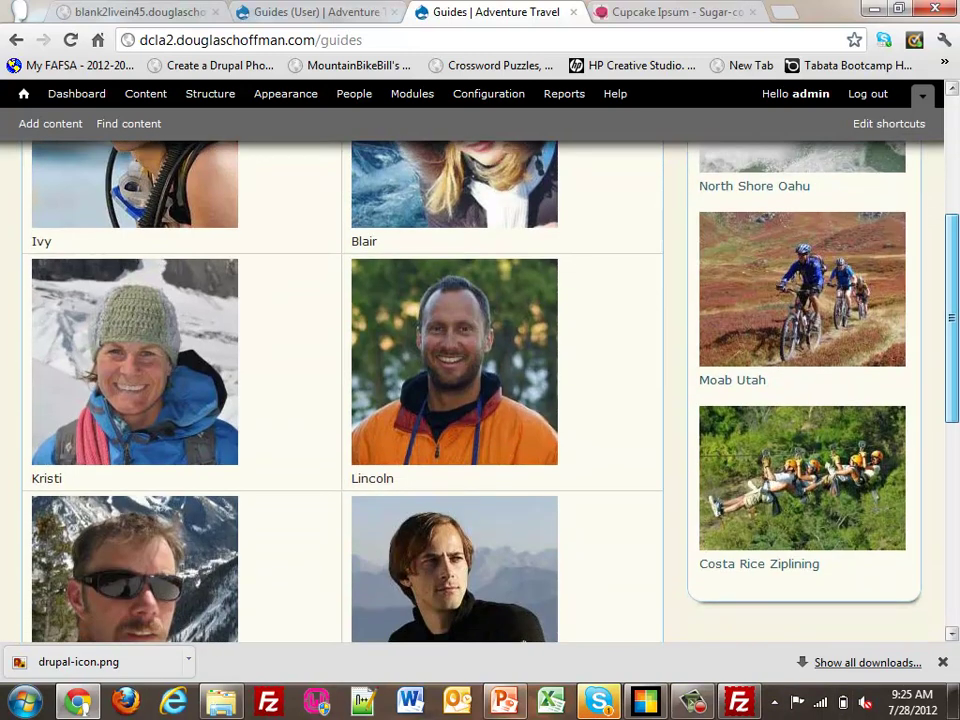
scroll(480, 390, up, 6)
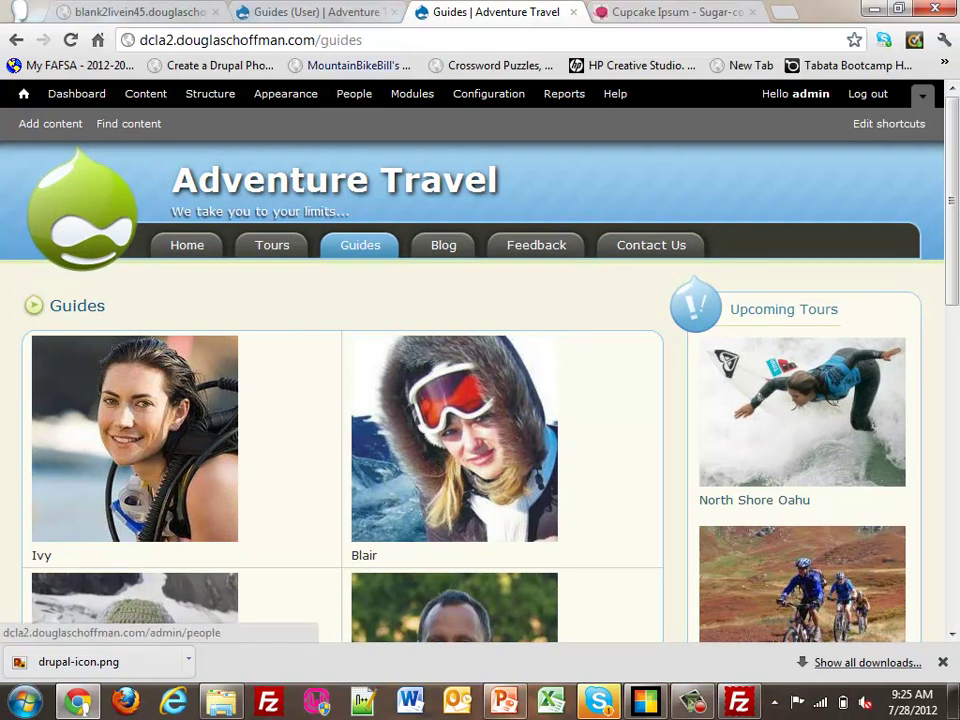
click(316, 12)
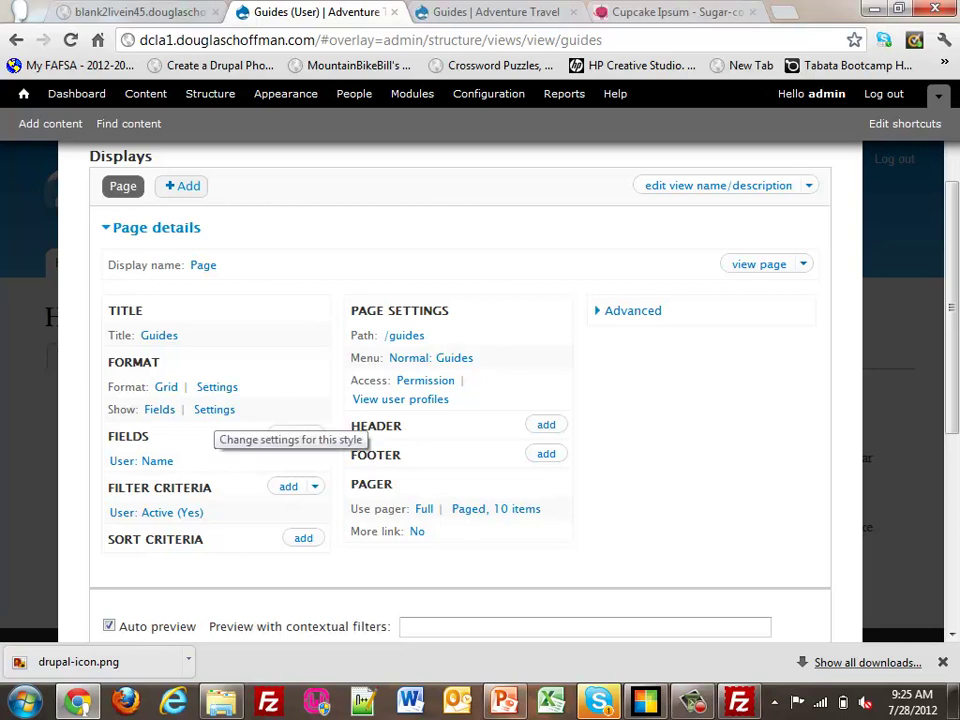
Step: Open the list of fields to add to the Guides view, filter it to User, and select User: First
click(314, 435)
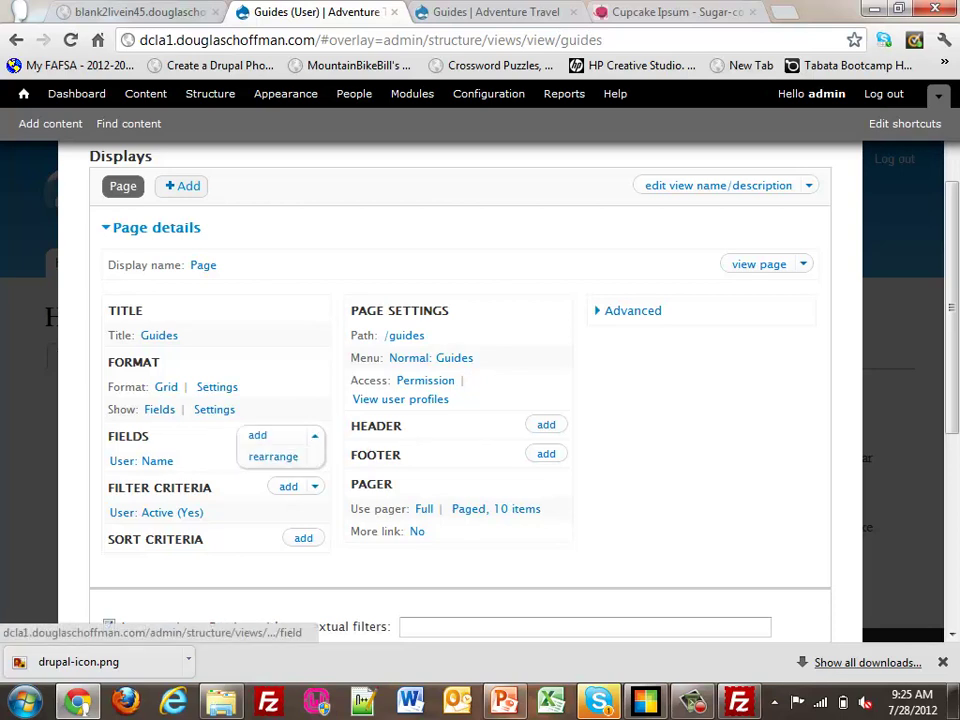
click(273, 456)
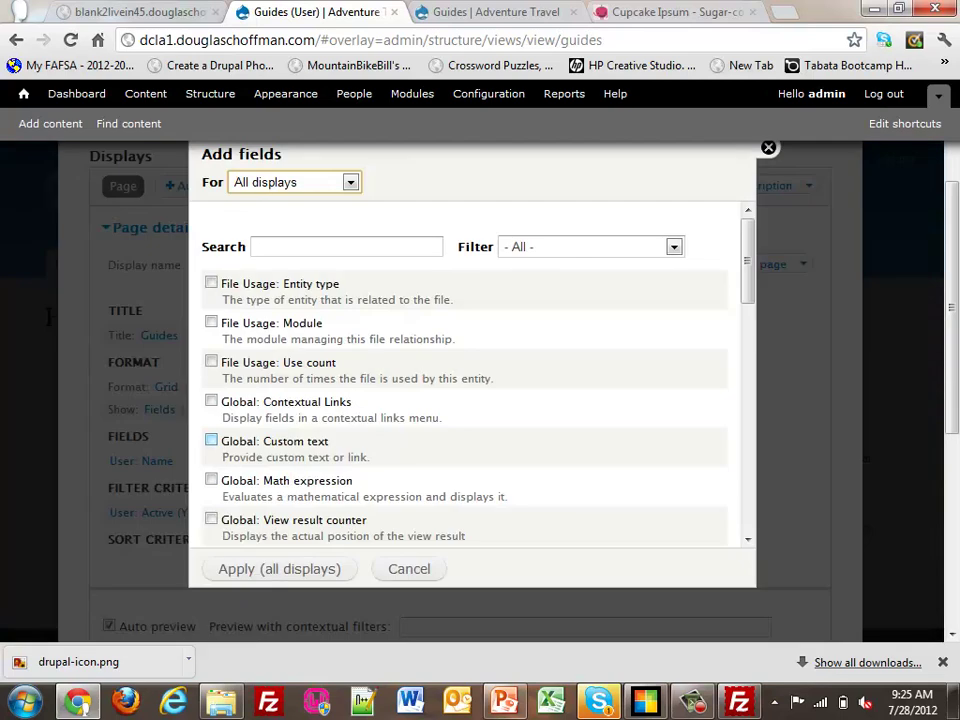
click(590, 246)
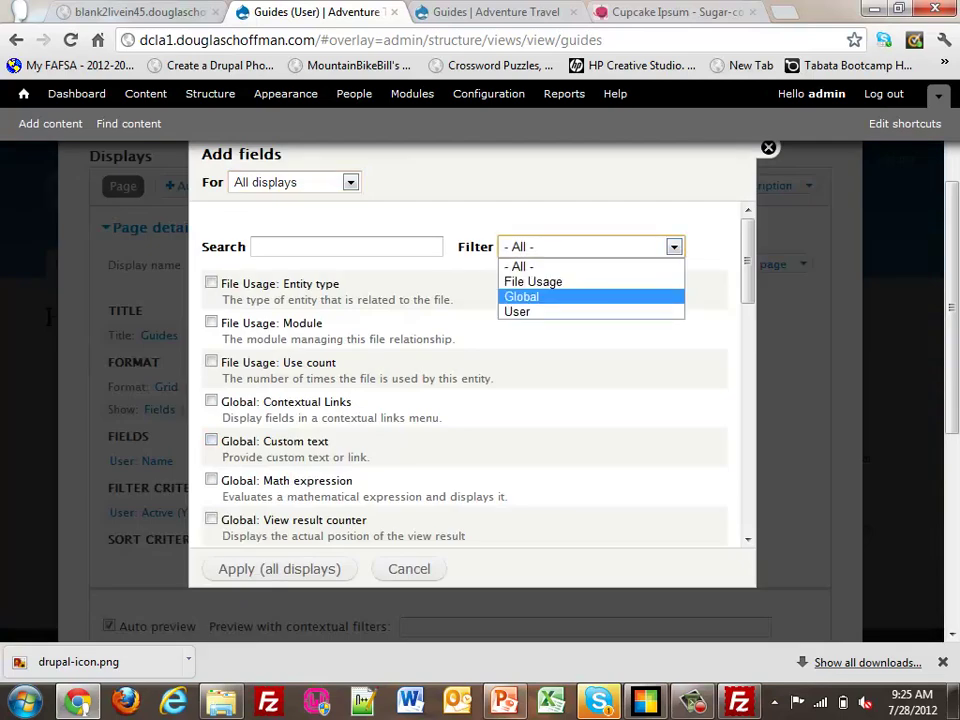
click(540, 311)
scroll(465, 380, down, 3)
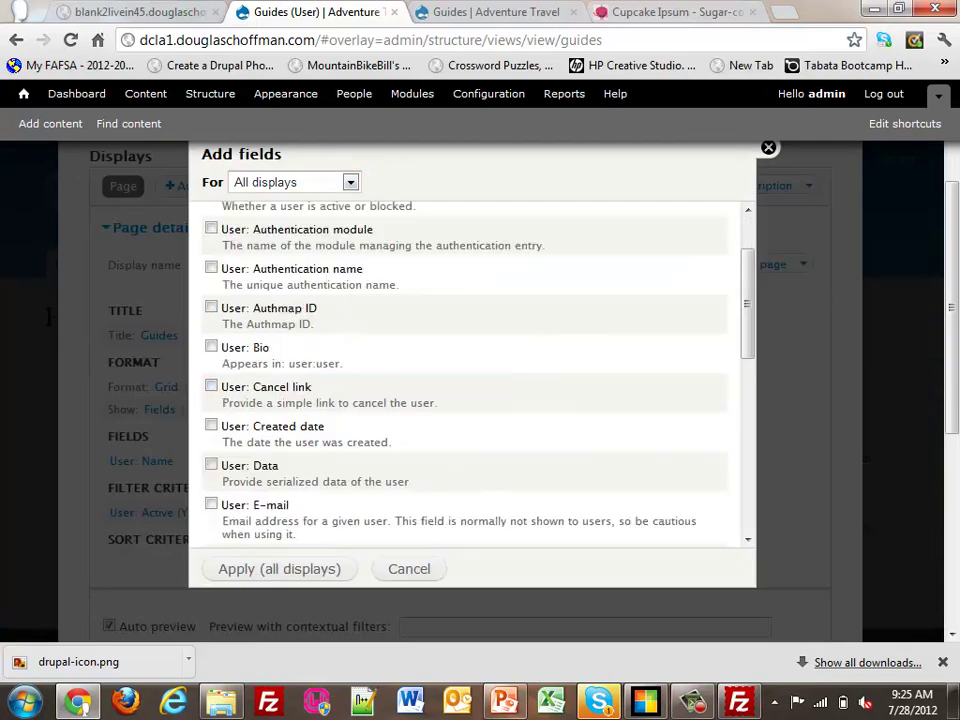
scroll(465, 380, down, 2)
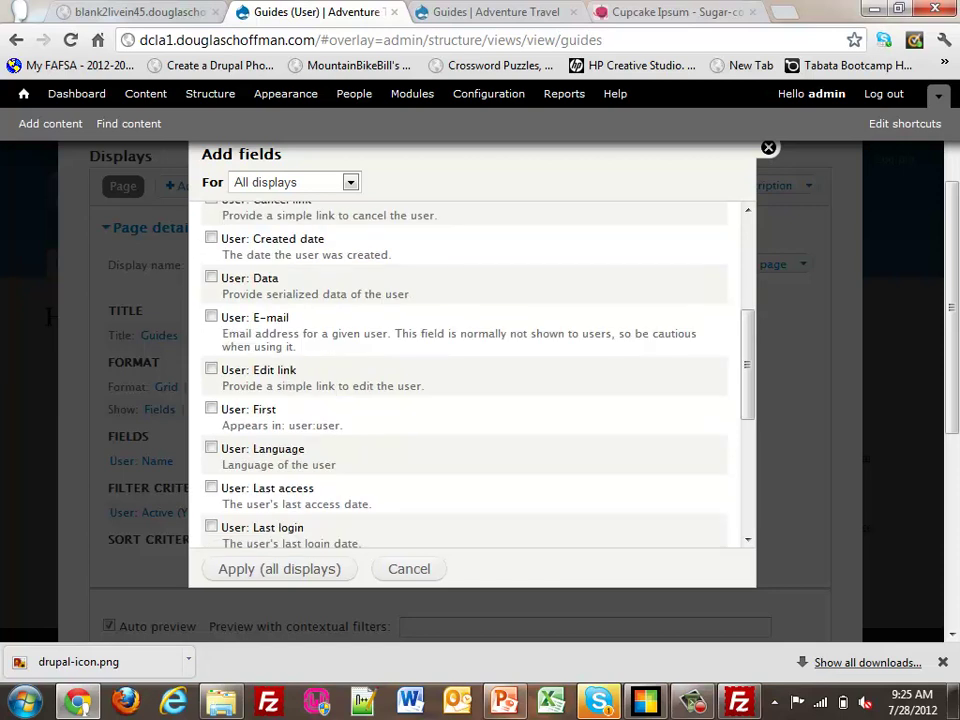
click(211, 408)
Step: Also select User: Picture and add the chosen user fields to all displays of the Guides view
scroll(465, 380, down, 6)
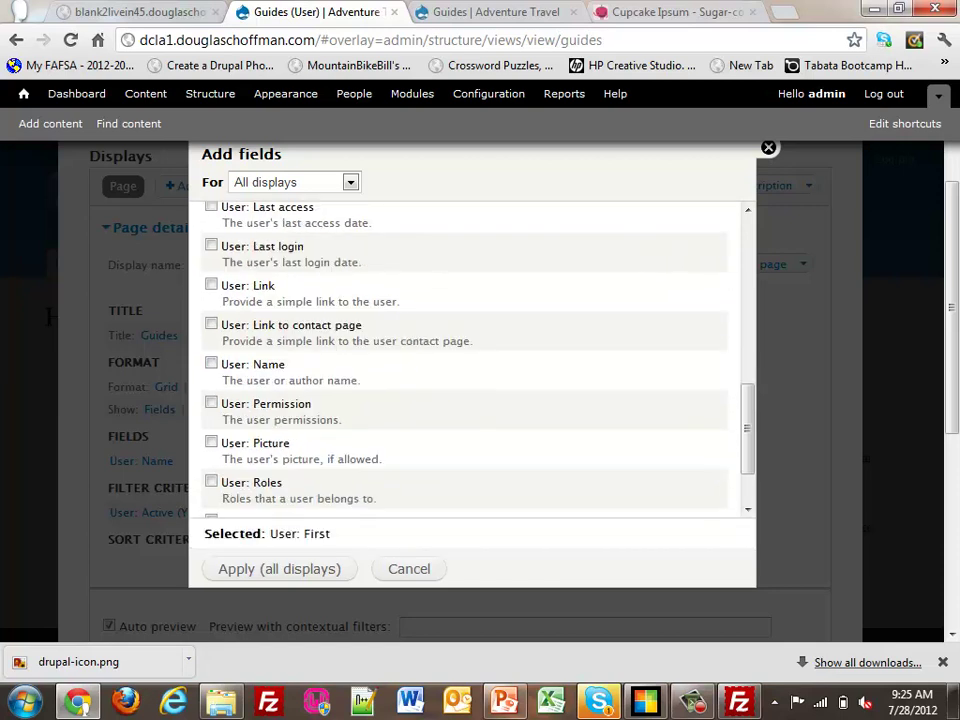
scroll(465, 360, down, 2)
scroll(465, 360, up, 4)
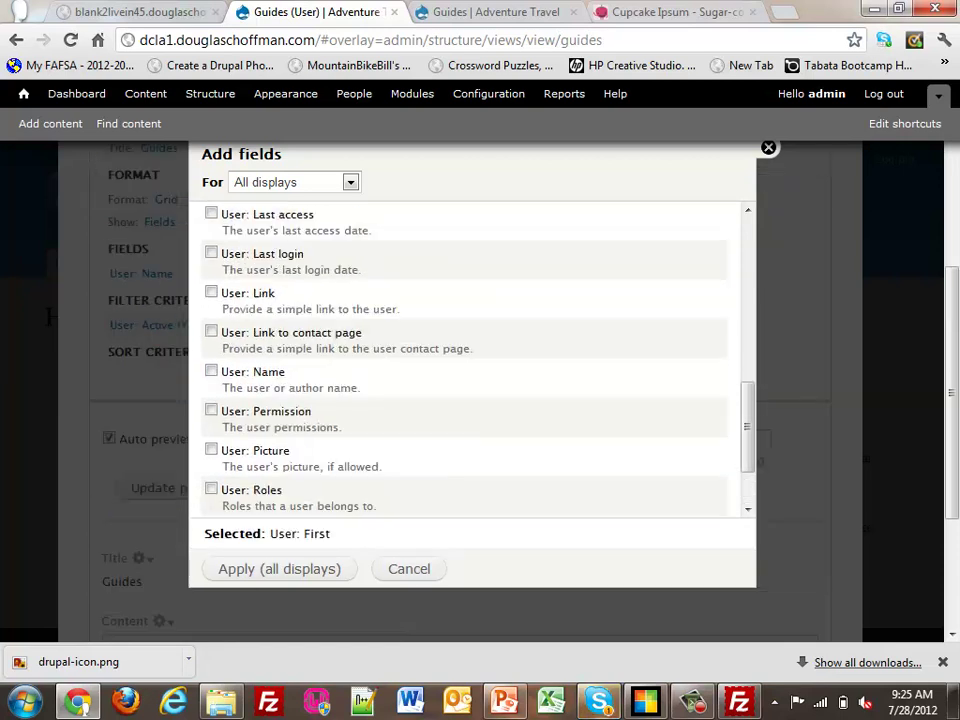
scroll(465, 360, up, 8)
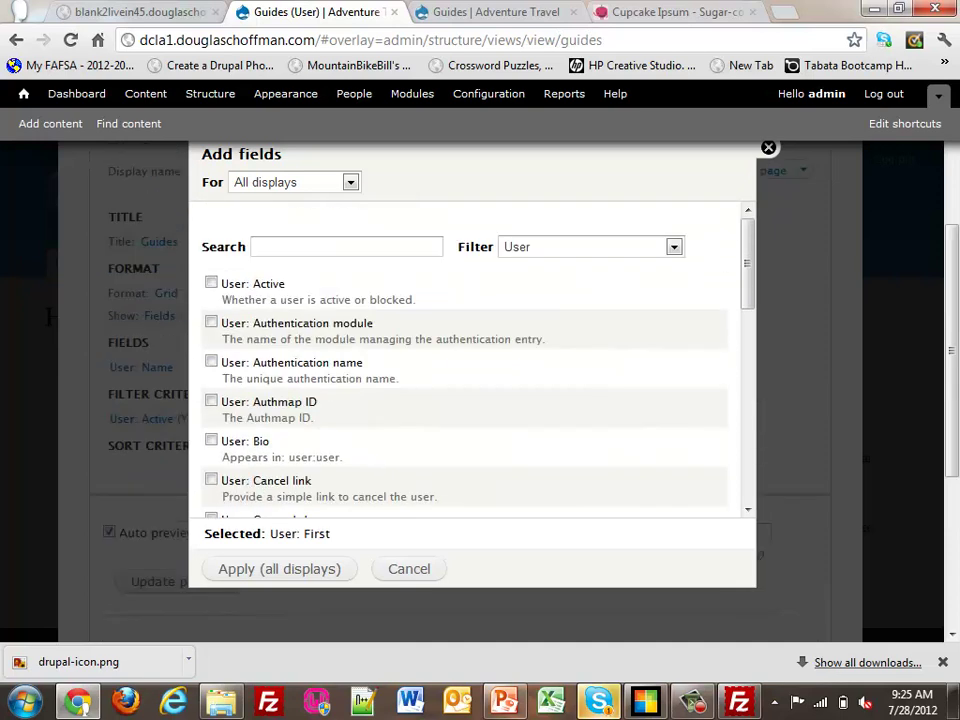
scroll(465, 360, down, 7)
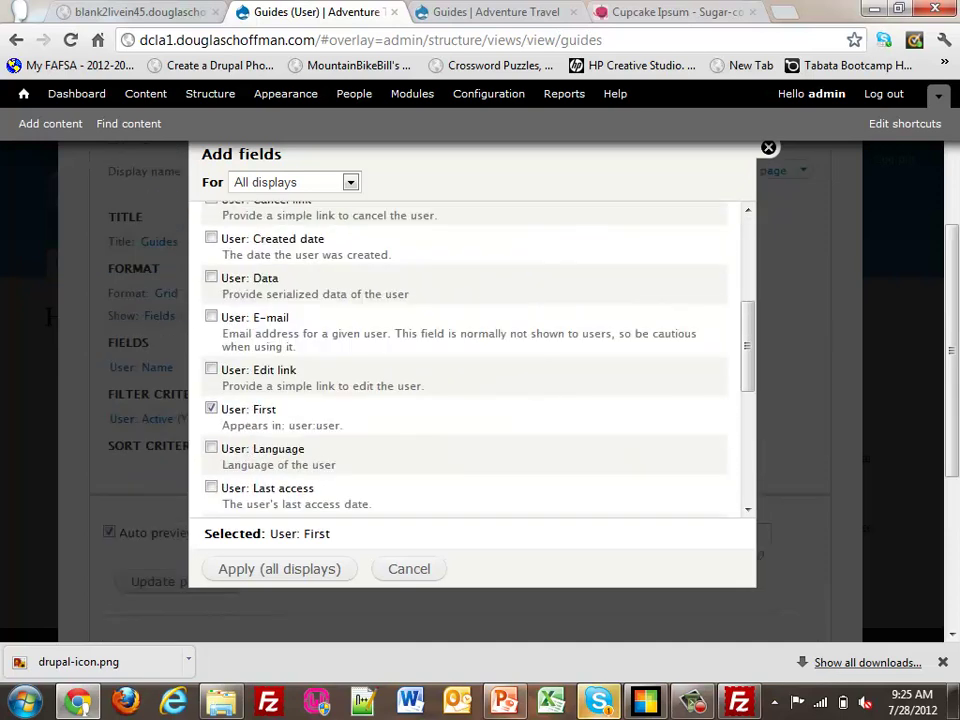
scroll(465, 360, down, 4)
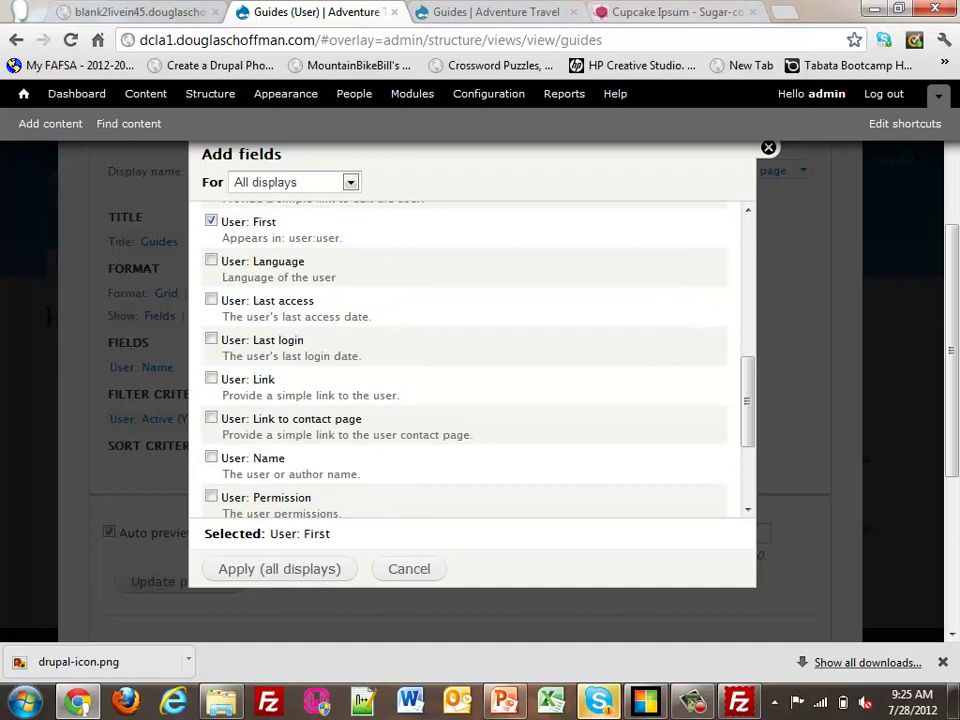
scroll(465, 360, down, 3)
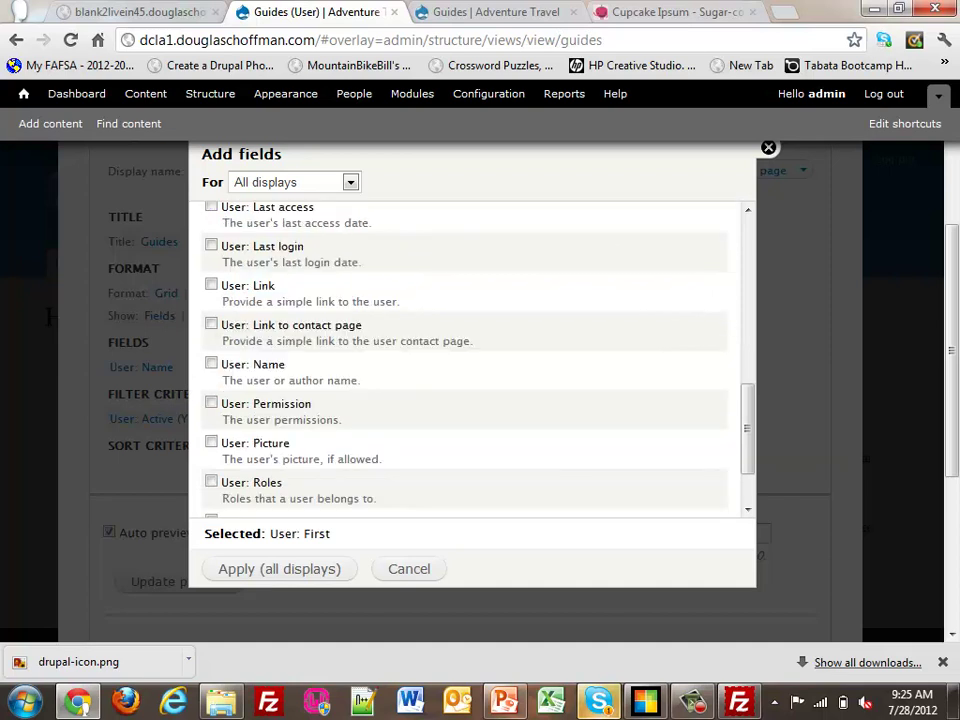
click(211, 442)
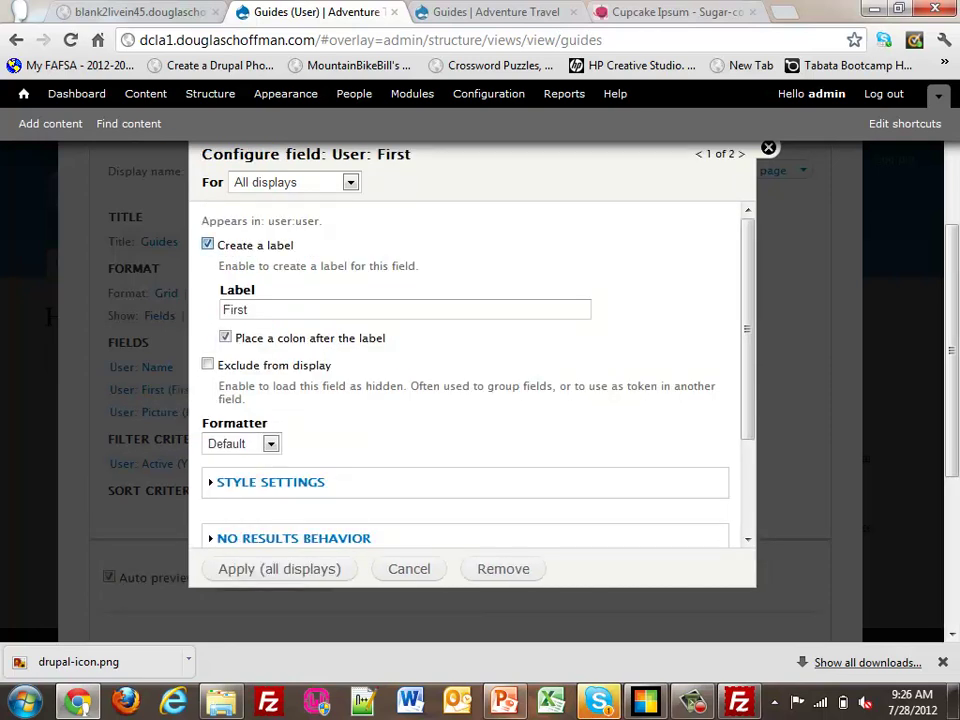
Step: Turn off the labels of the User: First and User: Picture fields and apply both to all displays
click(207, 244)
click(279, 568)
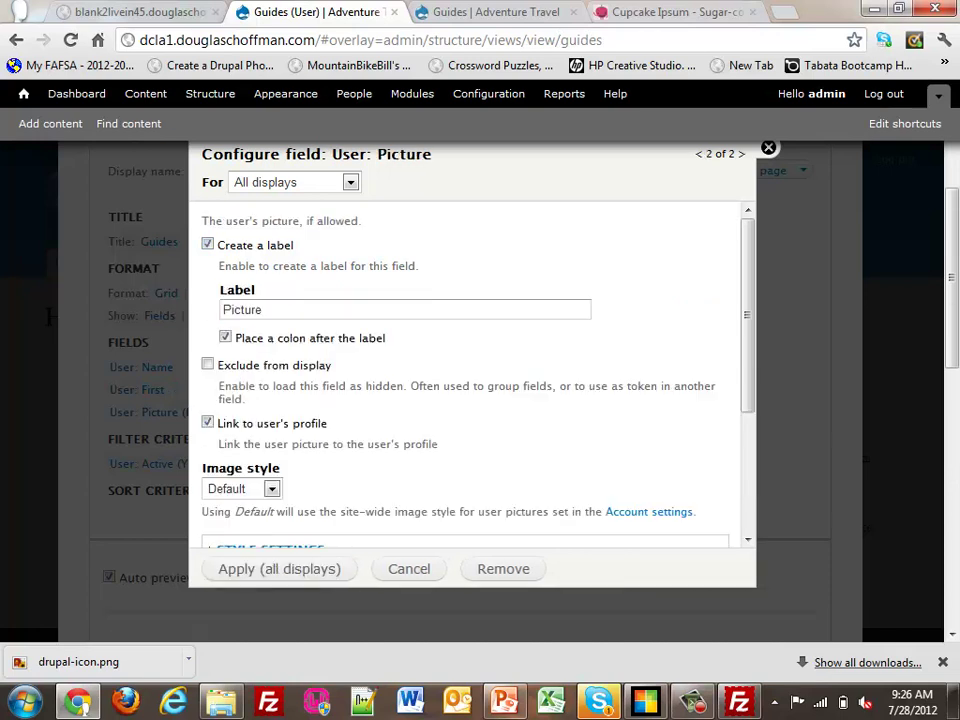
click(207, 244)
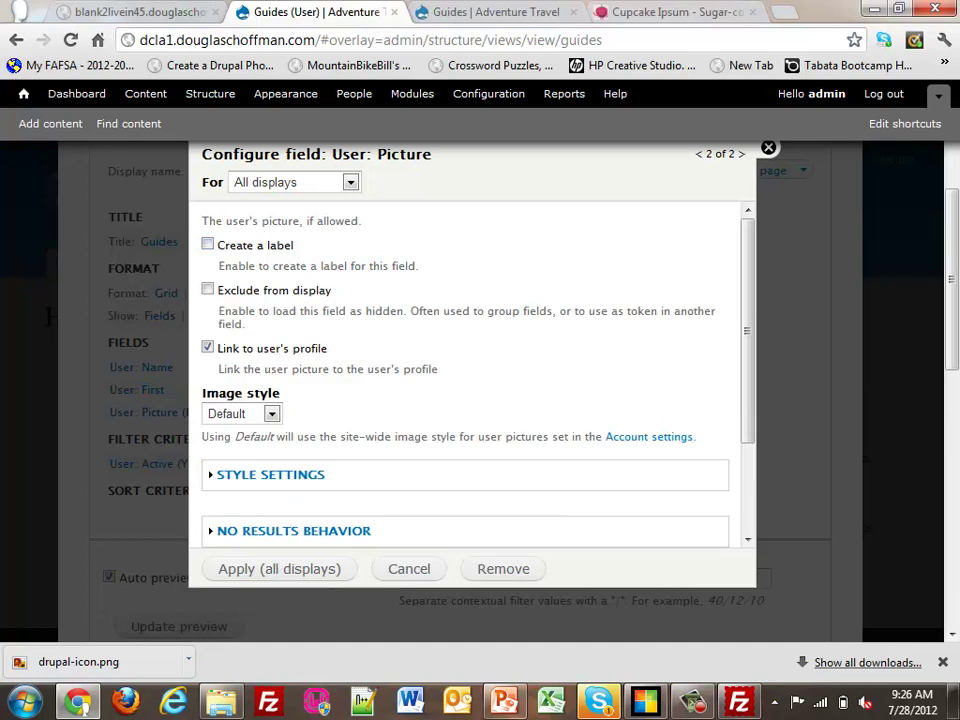
click(279, 568)
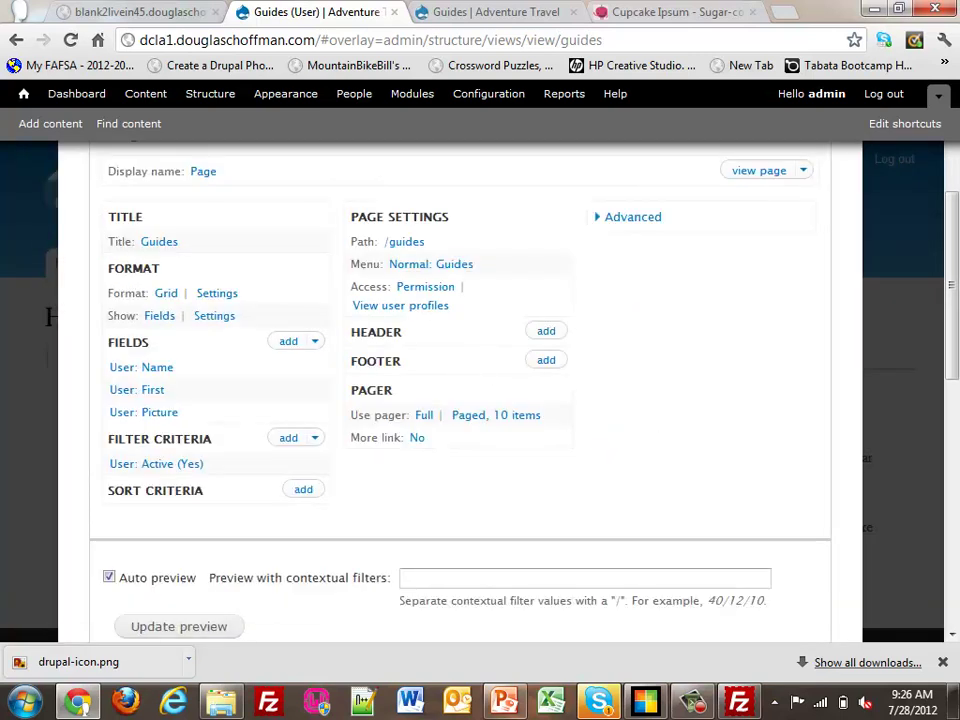
Step: Remove the User: Name field from the Guides view and move User: Picture above User: First
click(314, 341)
click(155, 367)
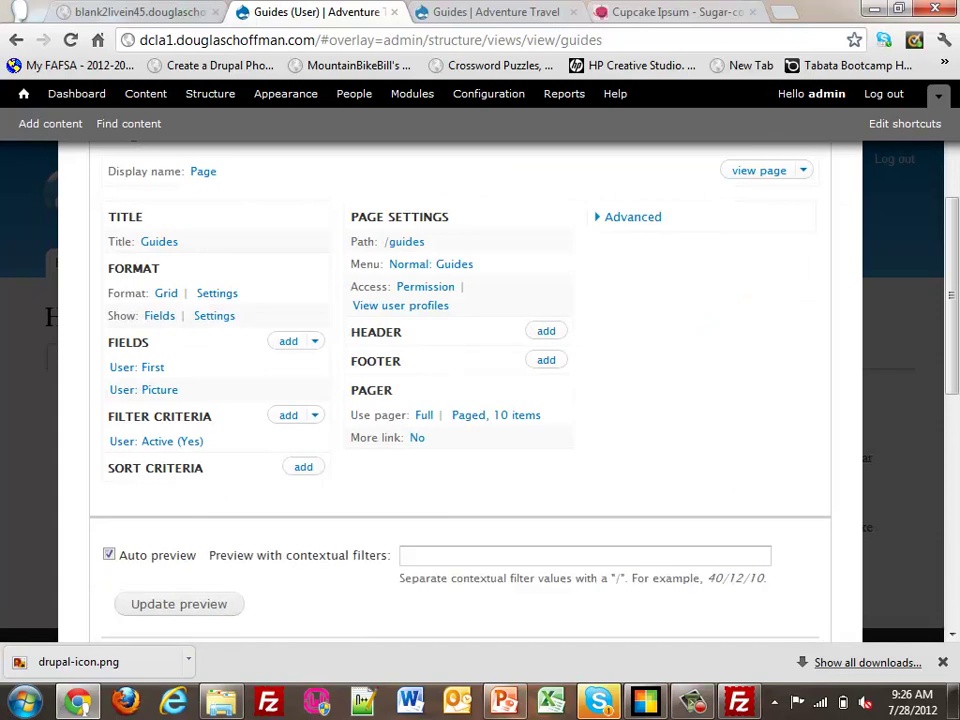
click(314, 341)
click(272, 362)
drag(101, 384, 99, 350)
click(162, 490)
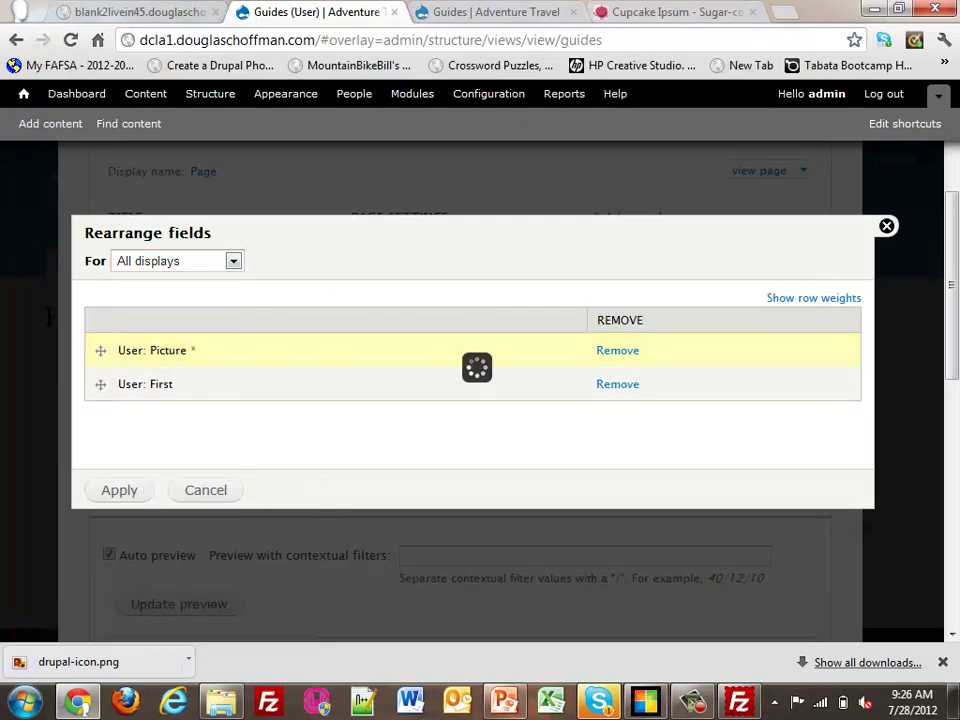
Step: Add a User: Roles filter criterion to all displays of the Guides view, with the operator Is one of and the guide role
scroll(664, 440, down, 5)
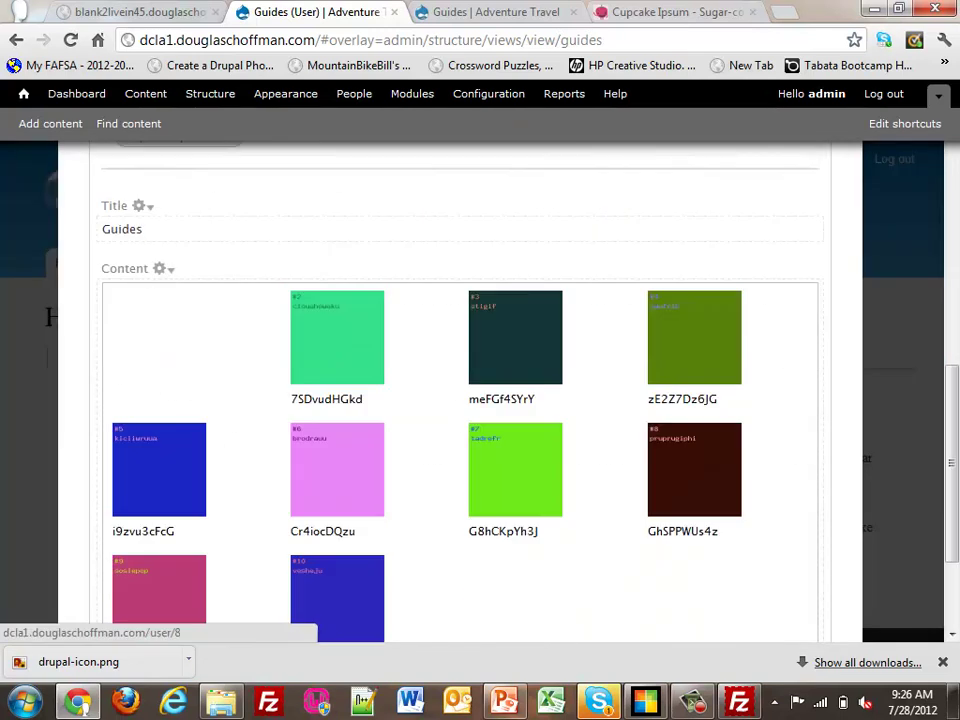
scroll(664, 440, up, 1)
scroll(690, 450, down, 2)
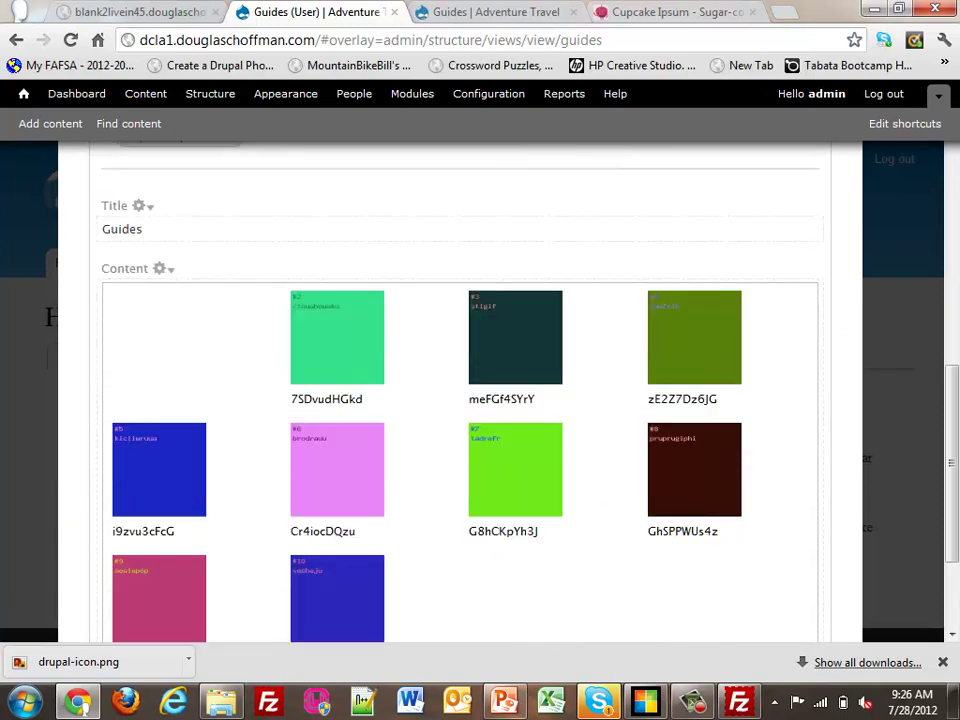
scroll(460, 450, up, 8)
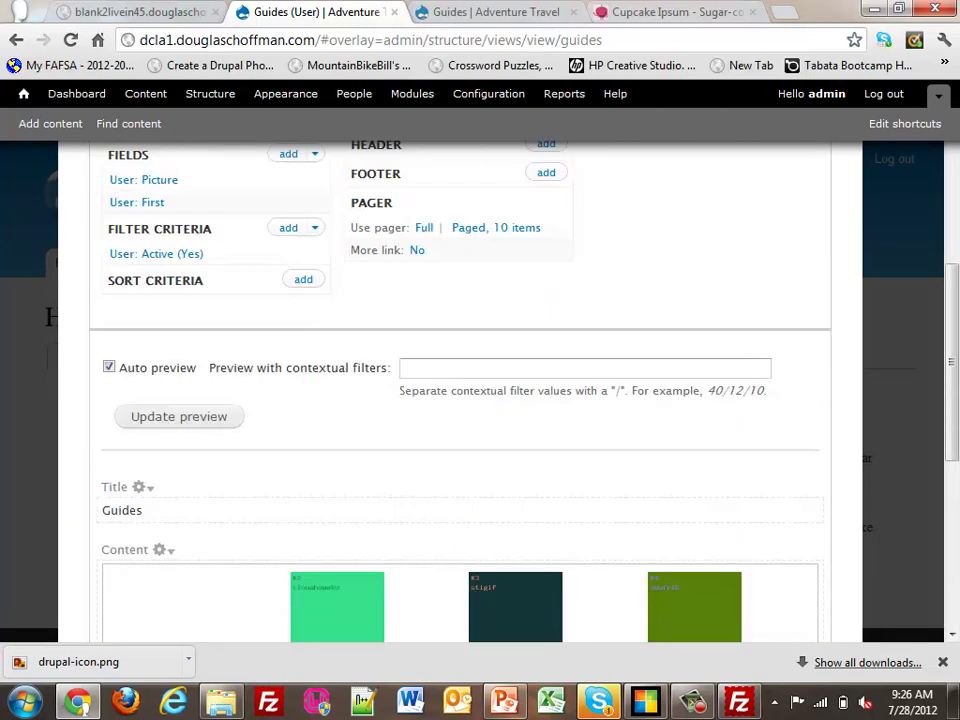
scroll(460, 400, up, 4)
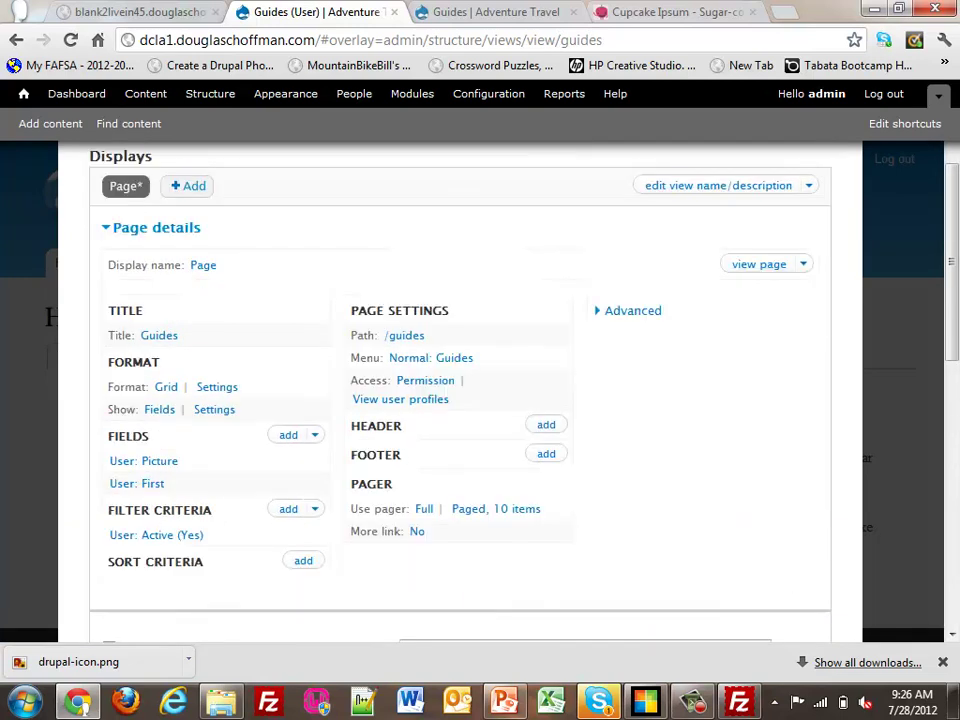
scroll(460, 400, down, 2)
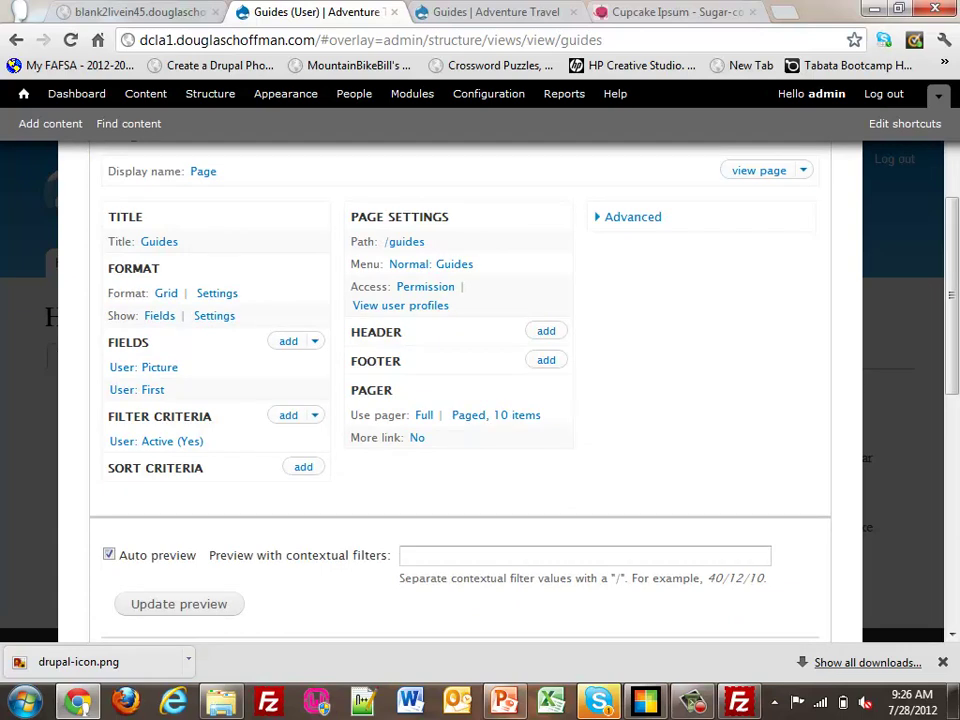
click(314, 415)
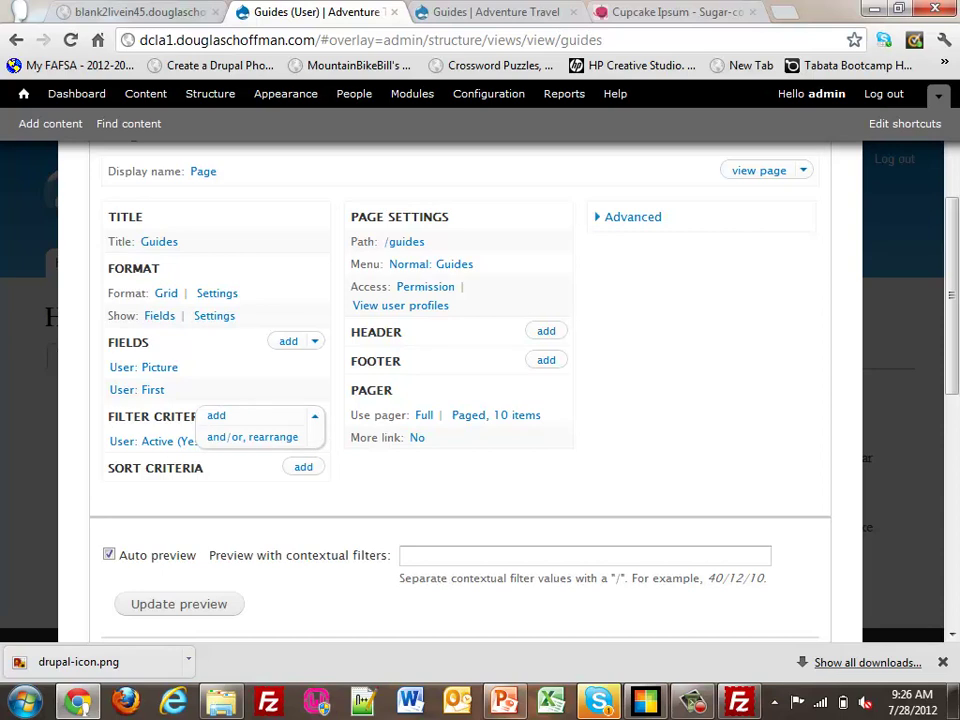
click(216, 415)
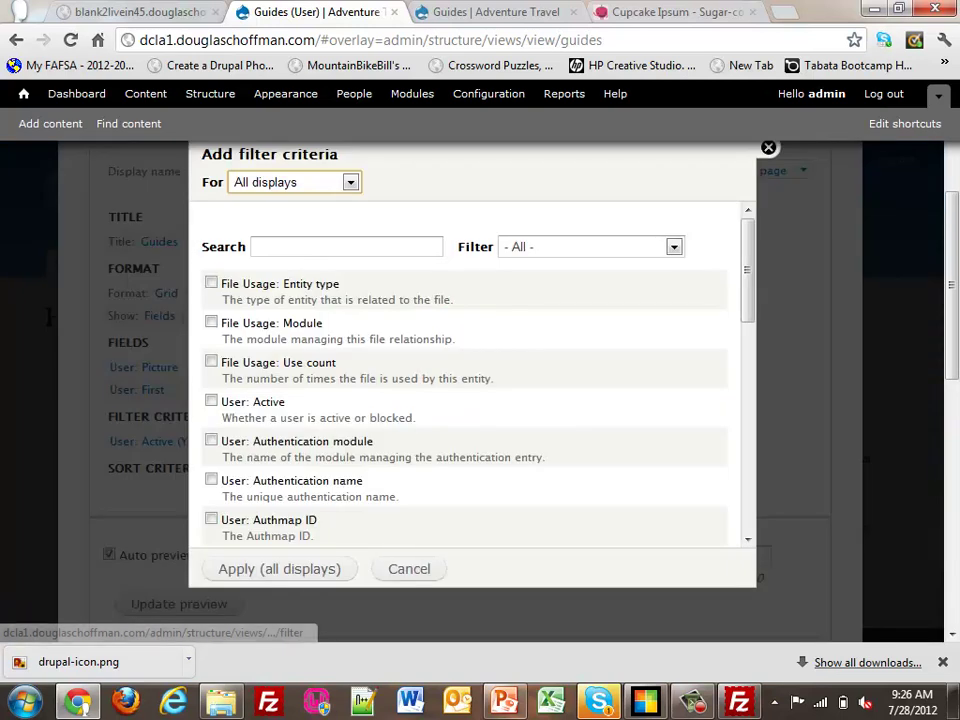
click(673, 246)
click(590, 296)
scroll(465, 375, down, 5)
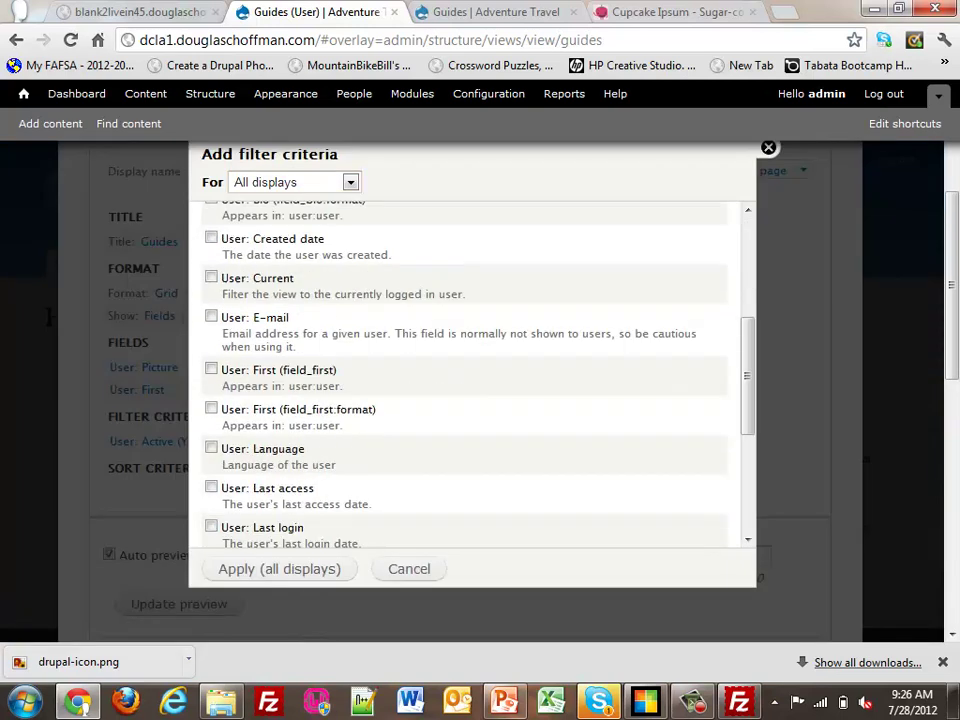
scroll(465, 375, down, 3)
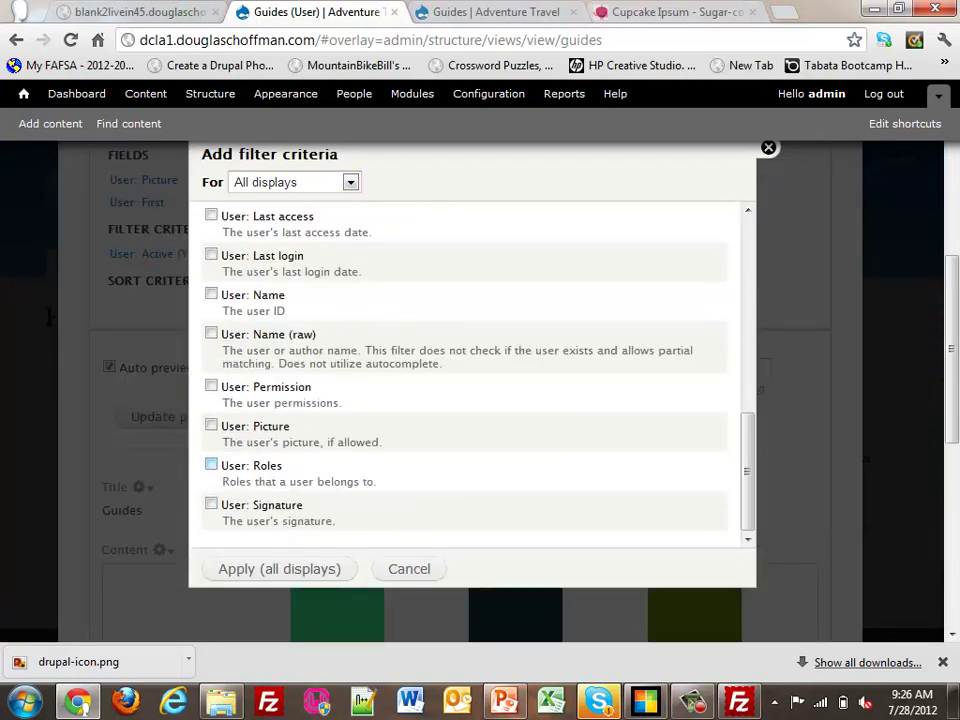
click(211, 464)
click(279, 568)
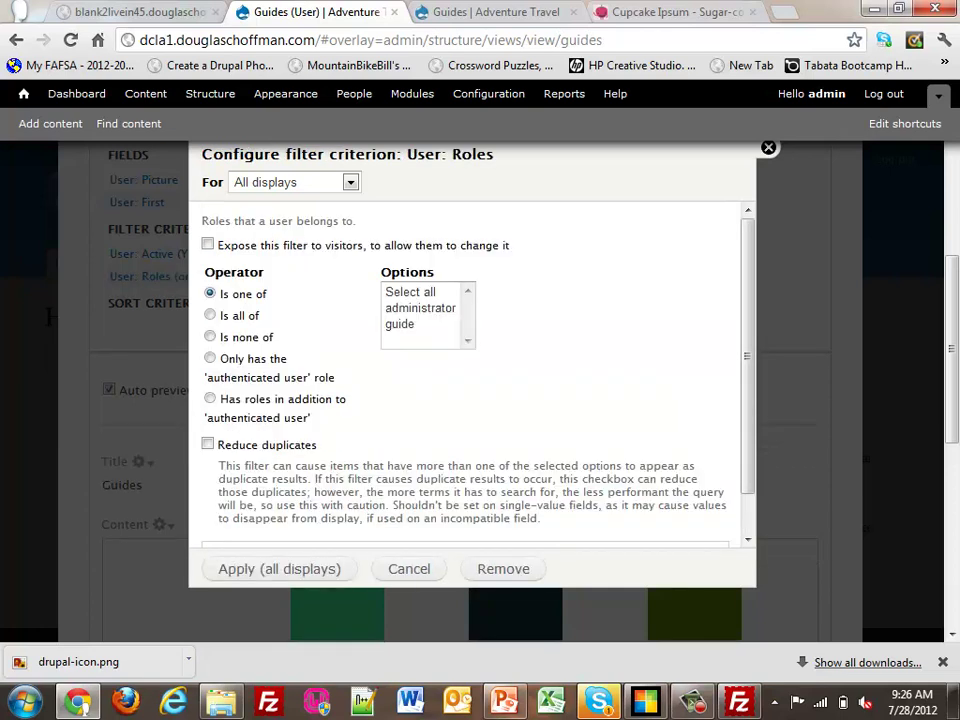
click(420, 324)
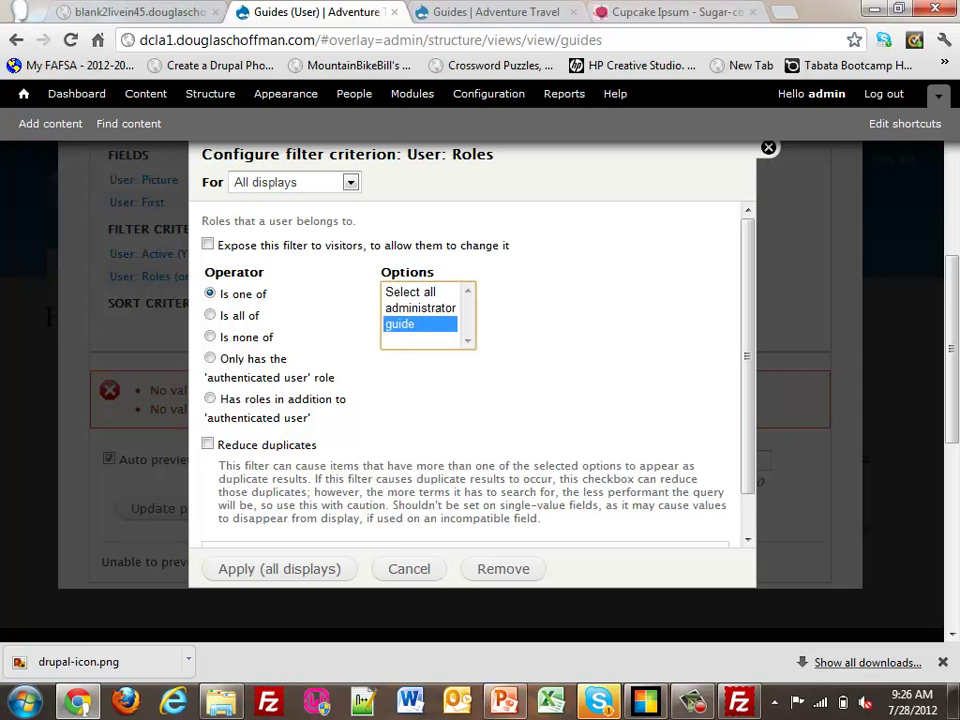
click(279, 568)
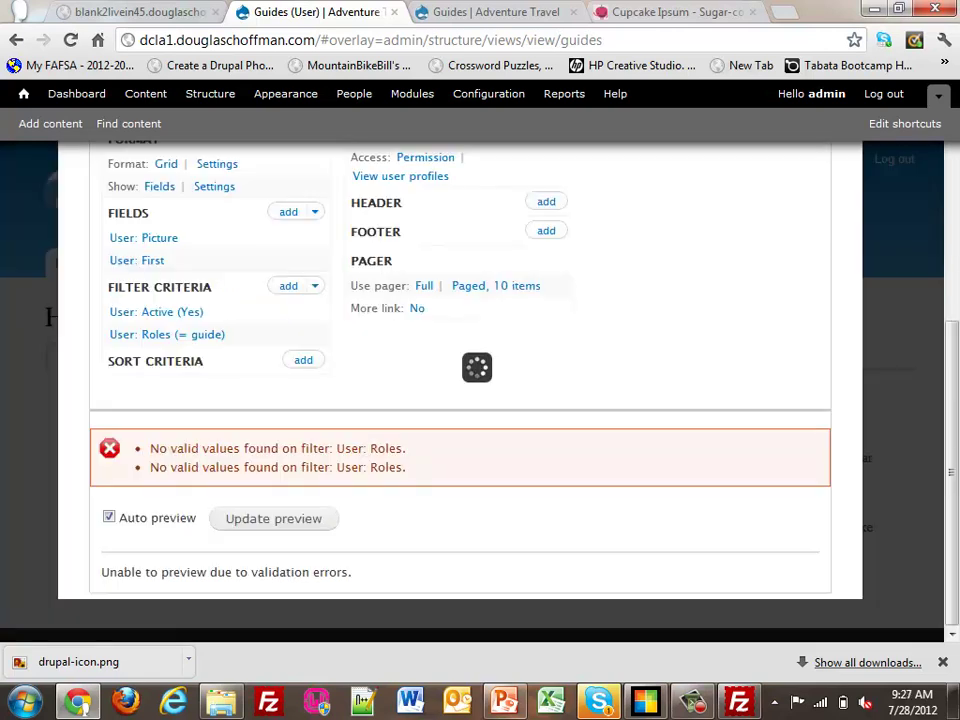
Step: Set the Guides view's pager to 12 items per page for all displays and check the grid preview
scroll(515, 490, down, 4)
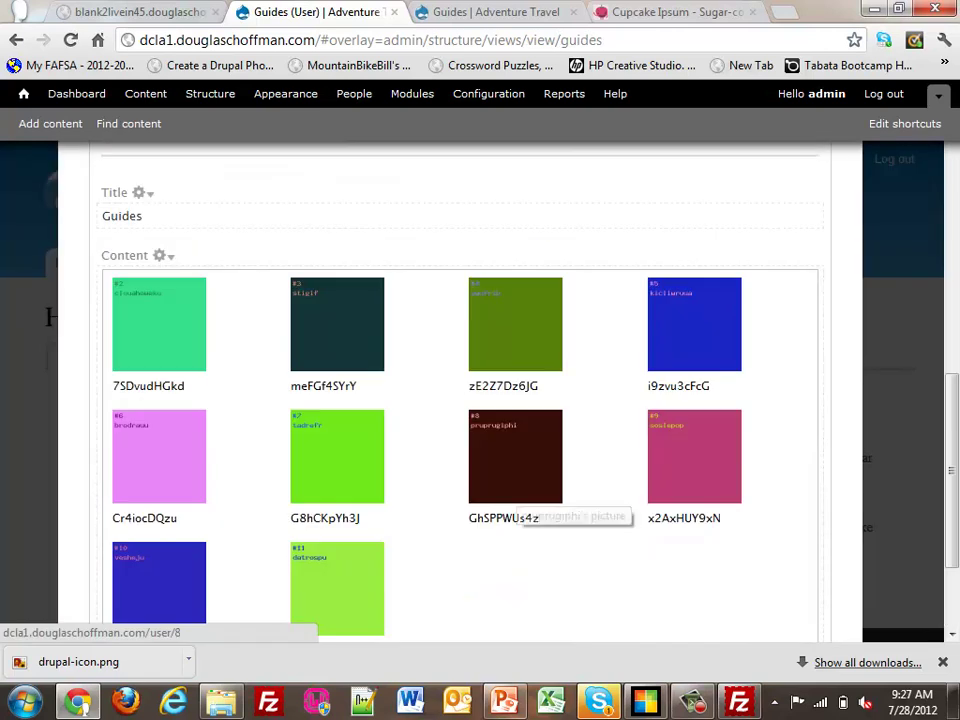
scroll(515, 500, down, 1)
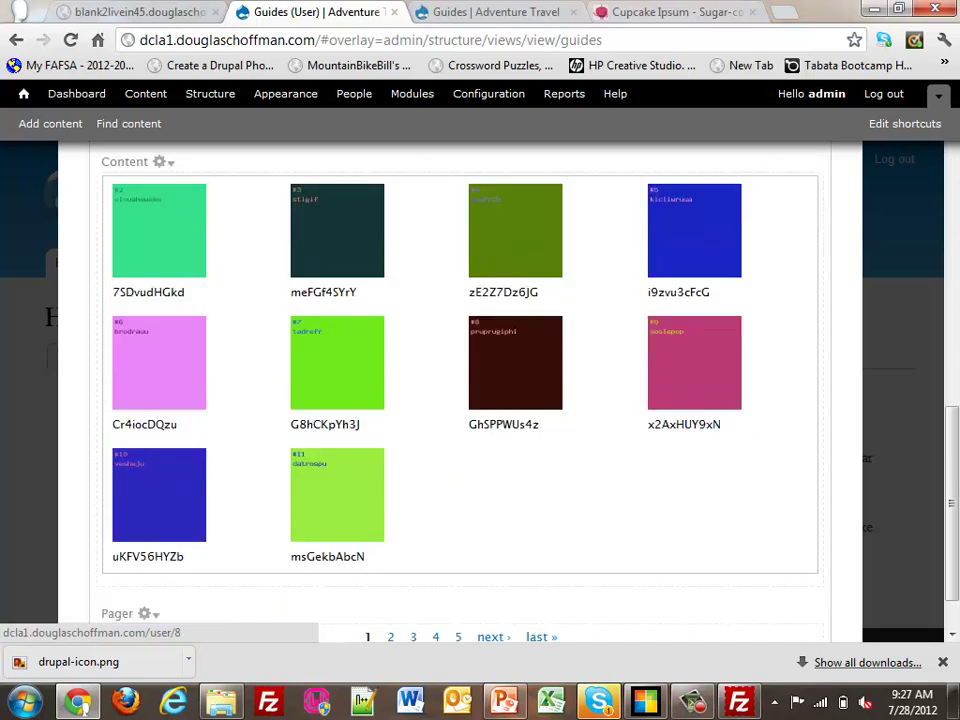
scroll(515, 500, up, 5)
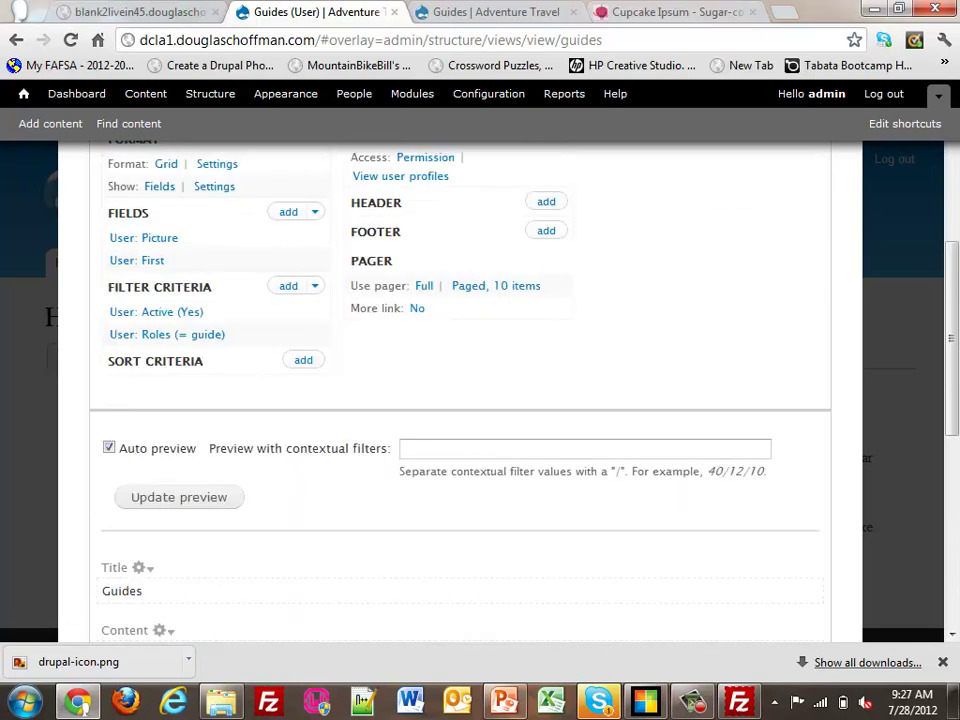
scroll(460, 390, up, 1)
scroll(460, 390, down, 6)
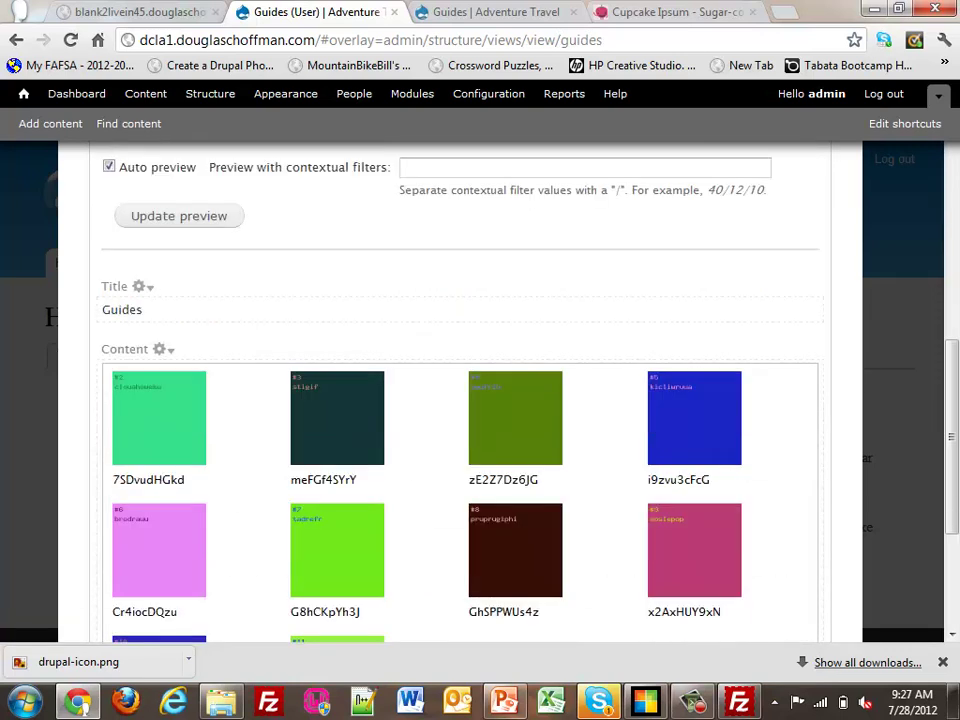
scroll(460, 390, up, 6)
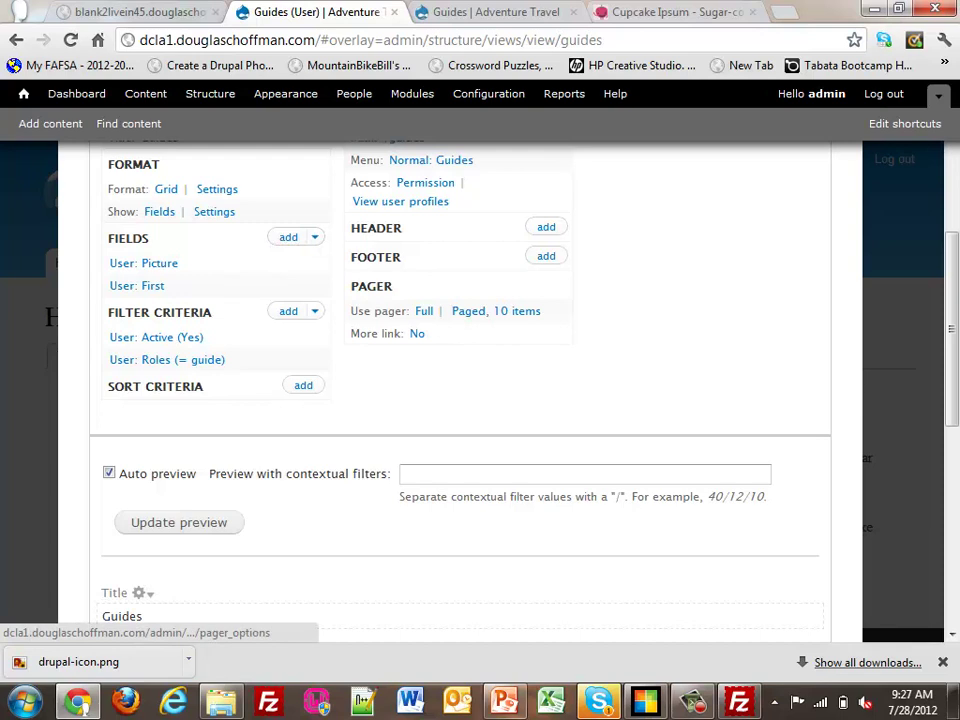
click(496, 311)
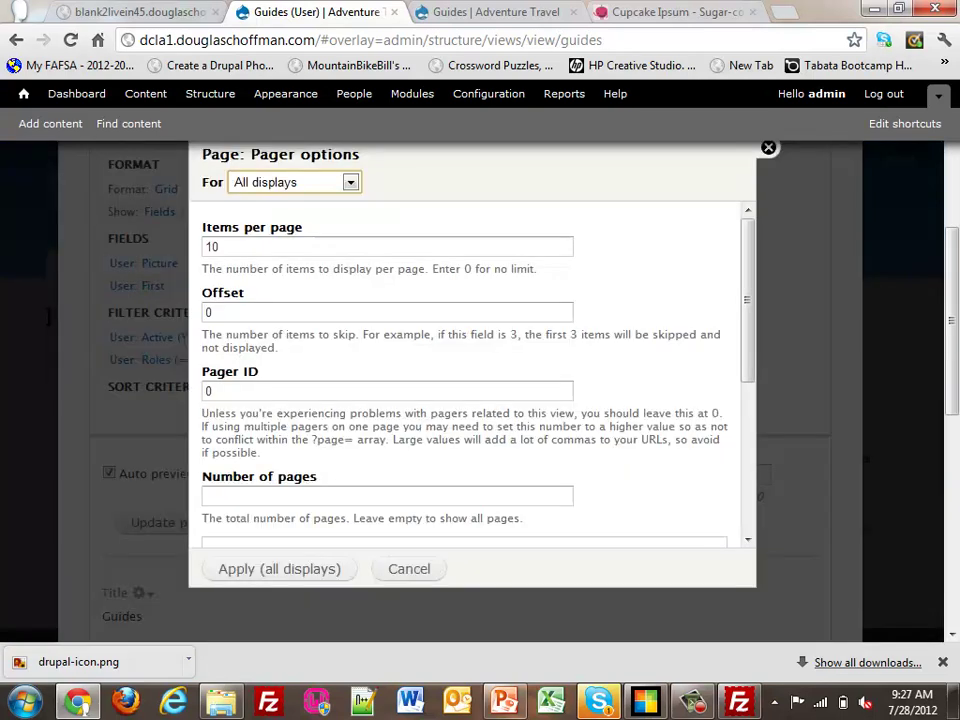
key(Tab)
text(12)
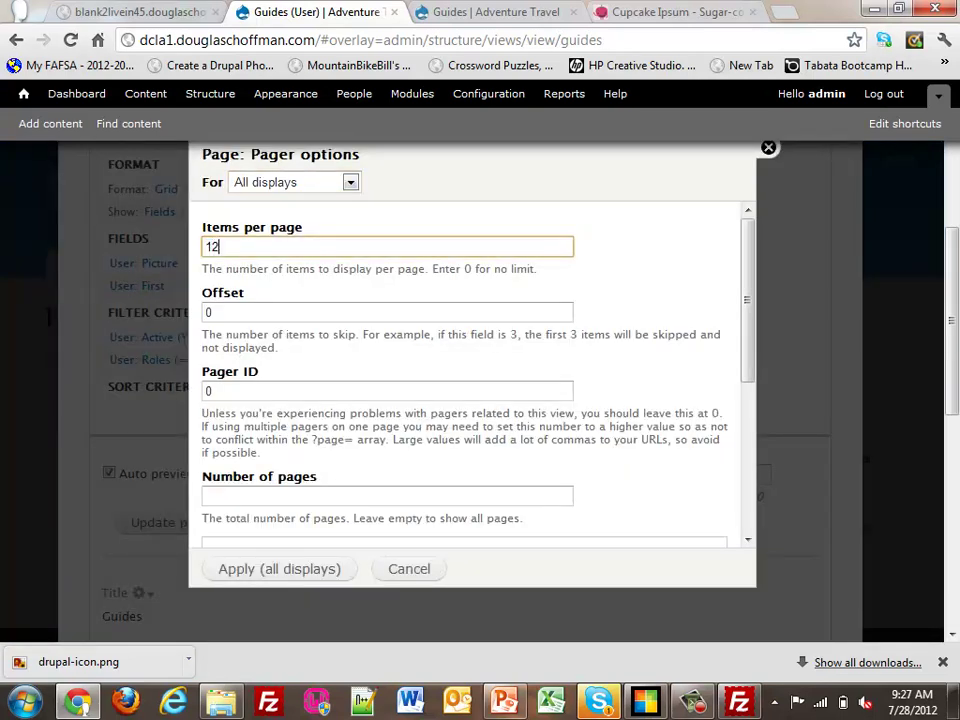
key(Return)
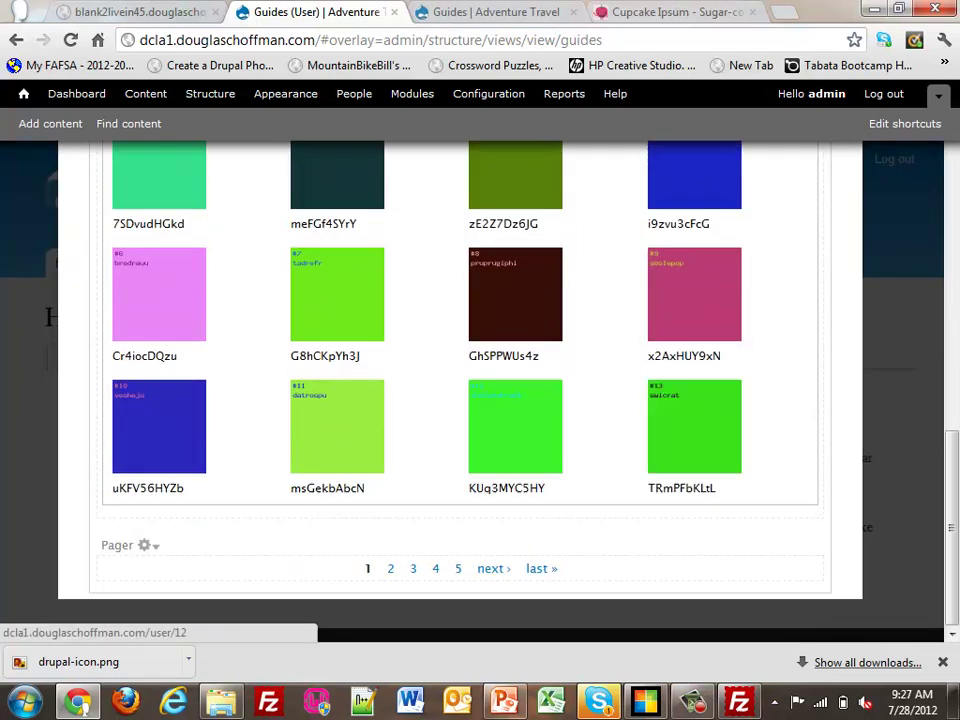
scroll(505, 450, down, 6)
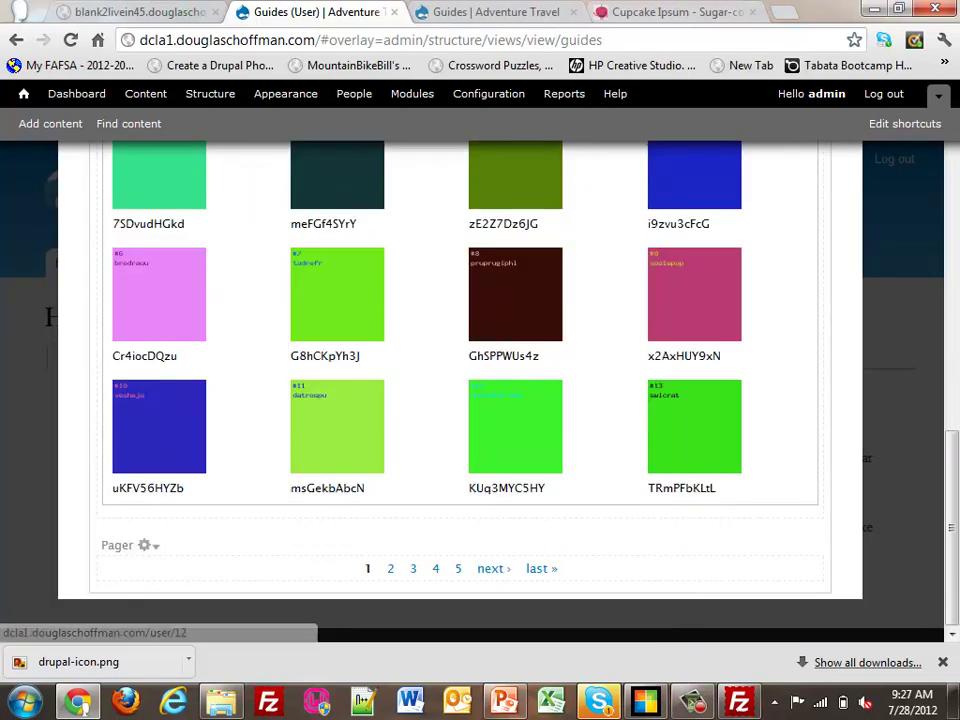
scroll(460, 390, up, 4)
scroll(460, 390, up, 4)
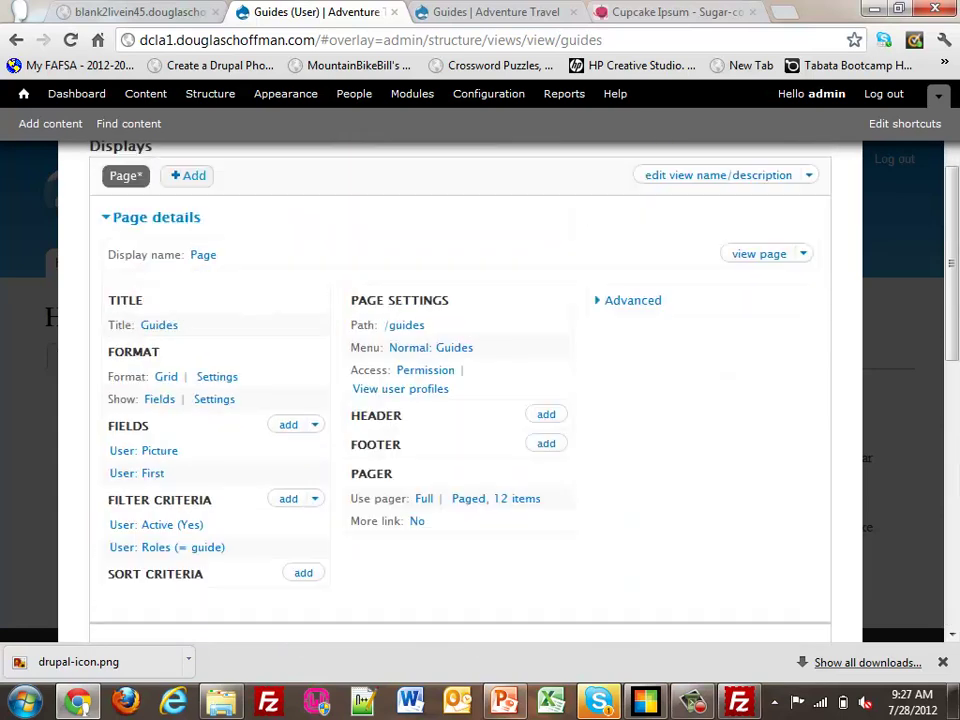
scroll(303, 385, down, 2)
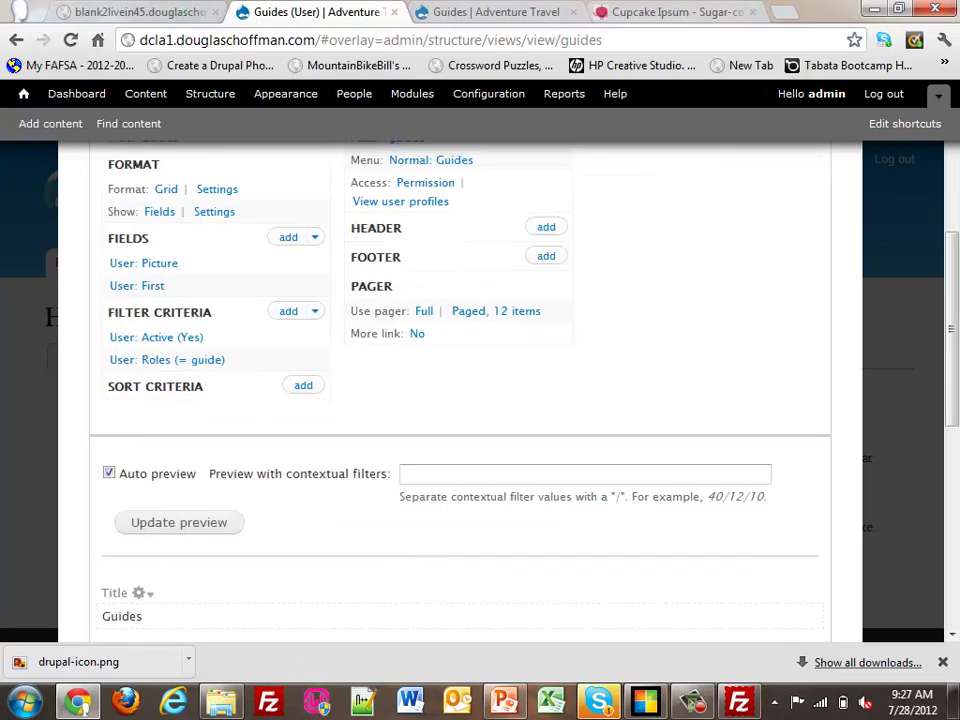
Step: Add the User: First (field_first) sort criterion to all displays of the Guides view, sorted ascending
click(303, 385)
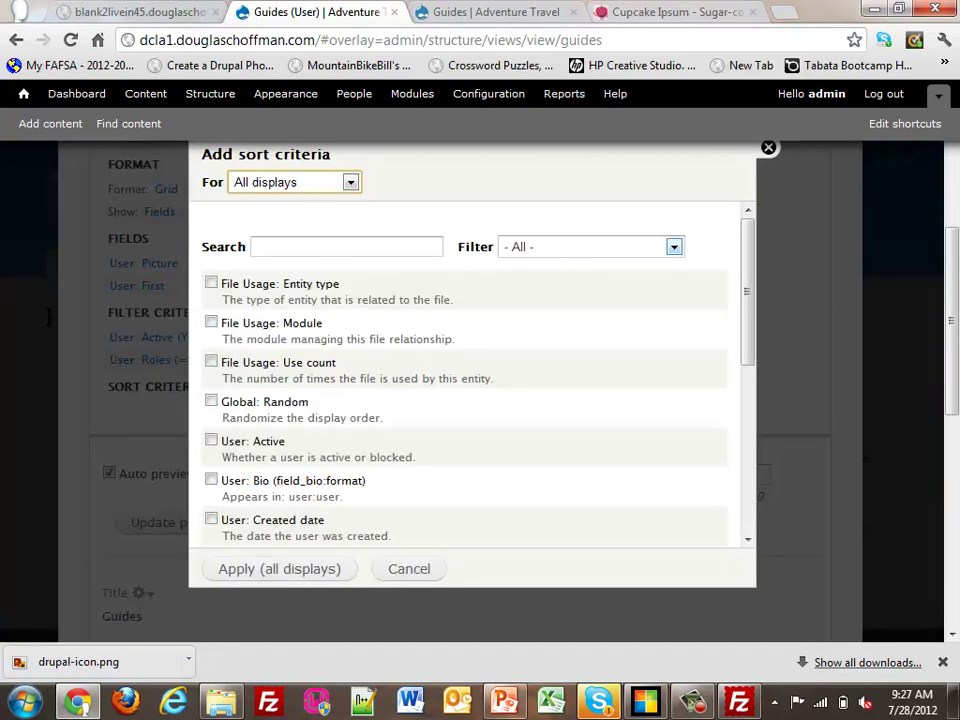
click(674, 246)
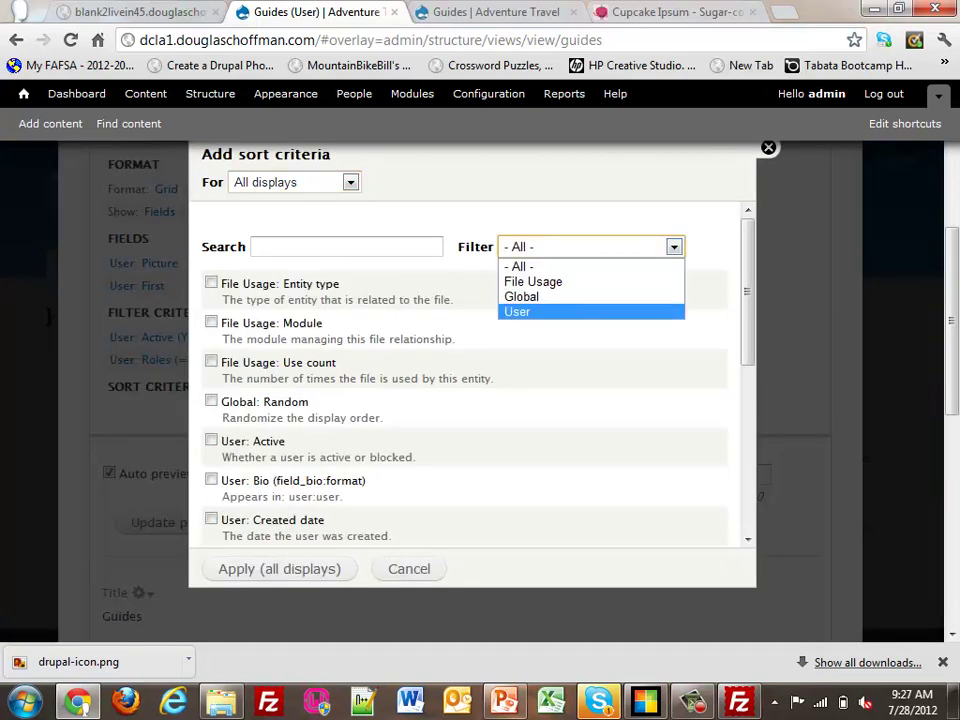
click(590, 311)
click(211, 453)
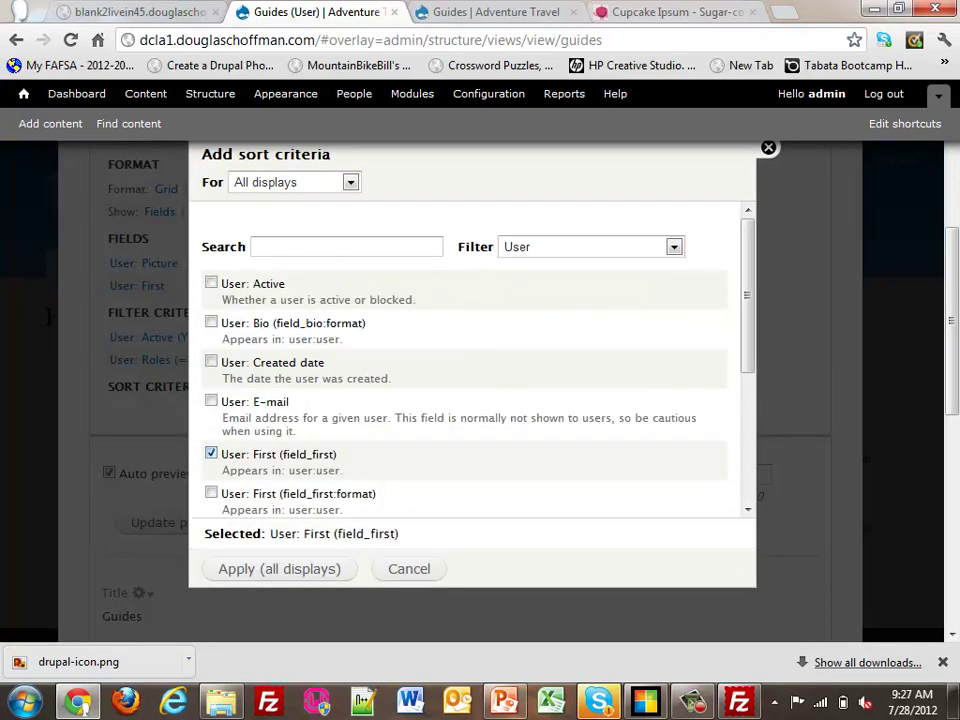
click(279, 568)
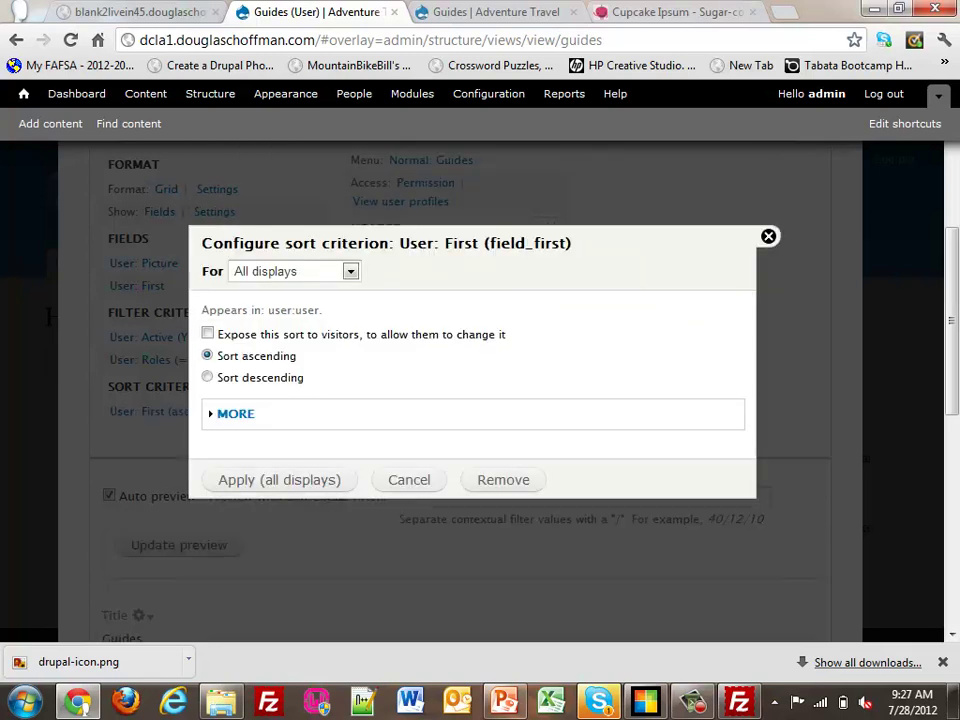
key(Return)
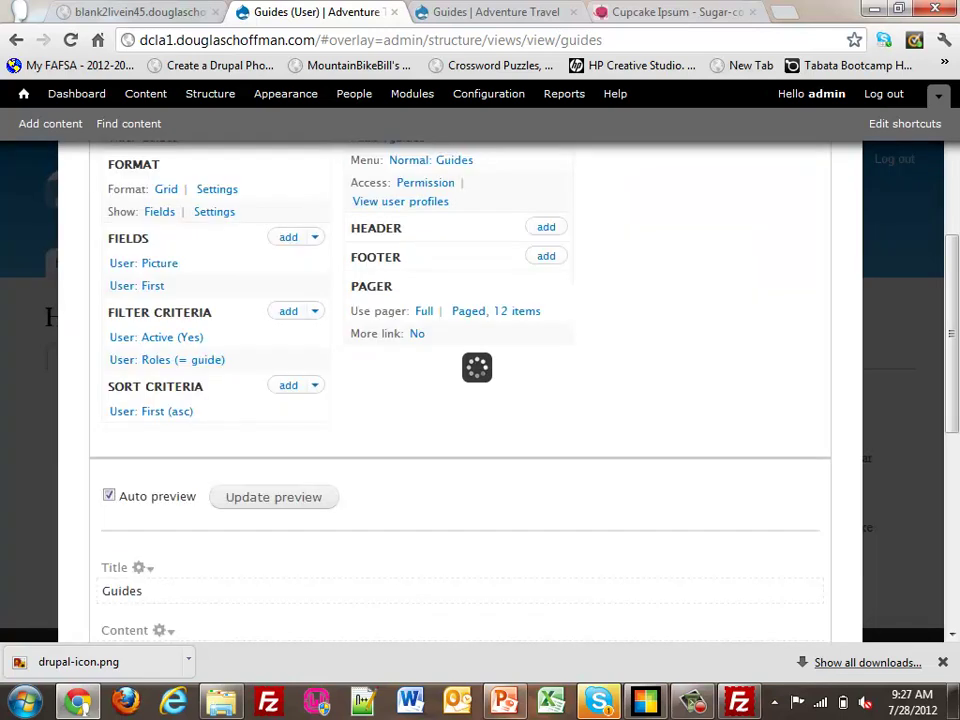
Step: Check the sorted grid in the preview and save the Guides view
scroll(500, 370, down, 5)
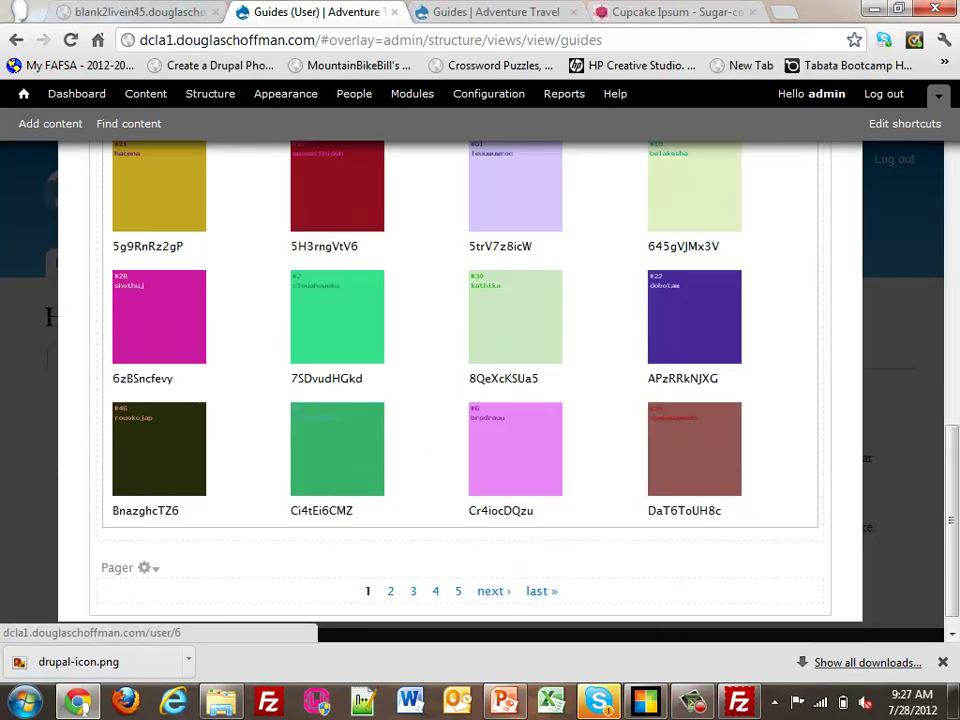
scroll(520, 470, up, 4)
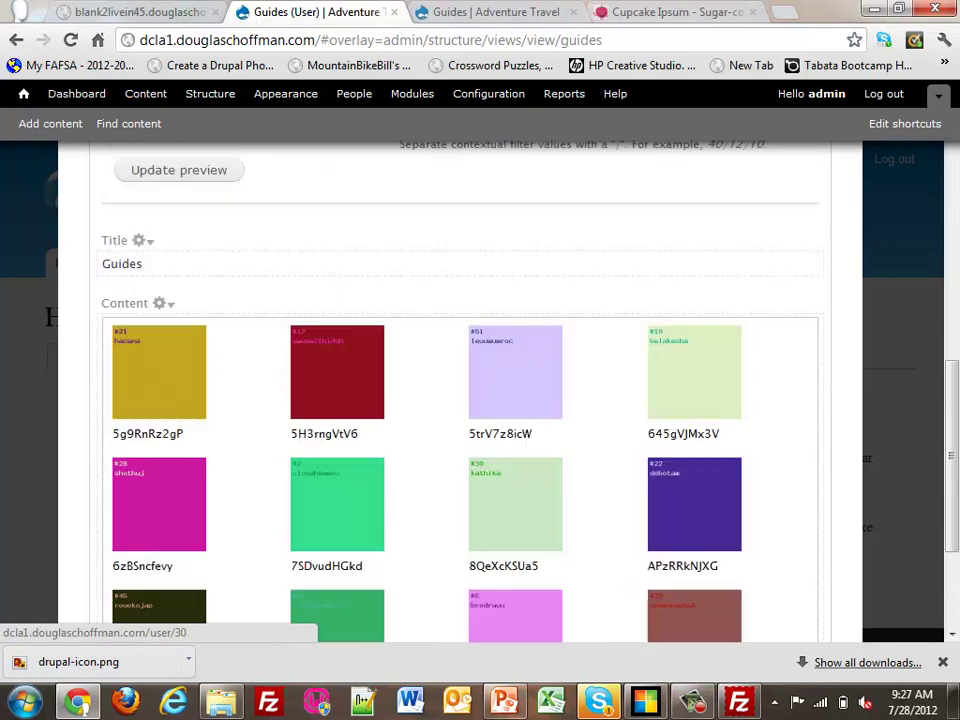
scroll(460, 400, up, 10)
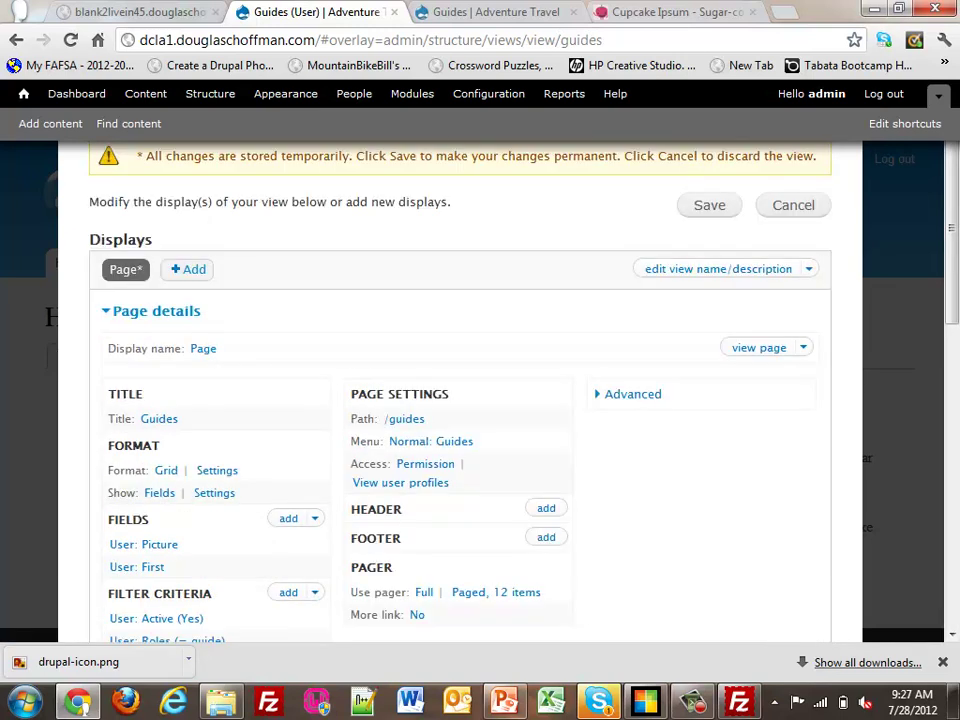
click(709, 205)
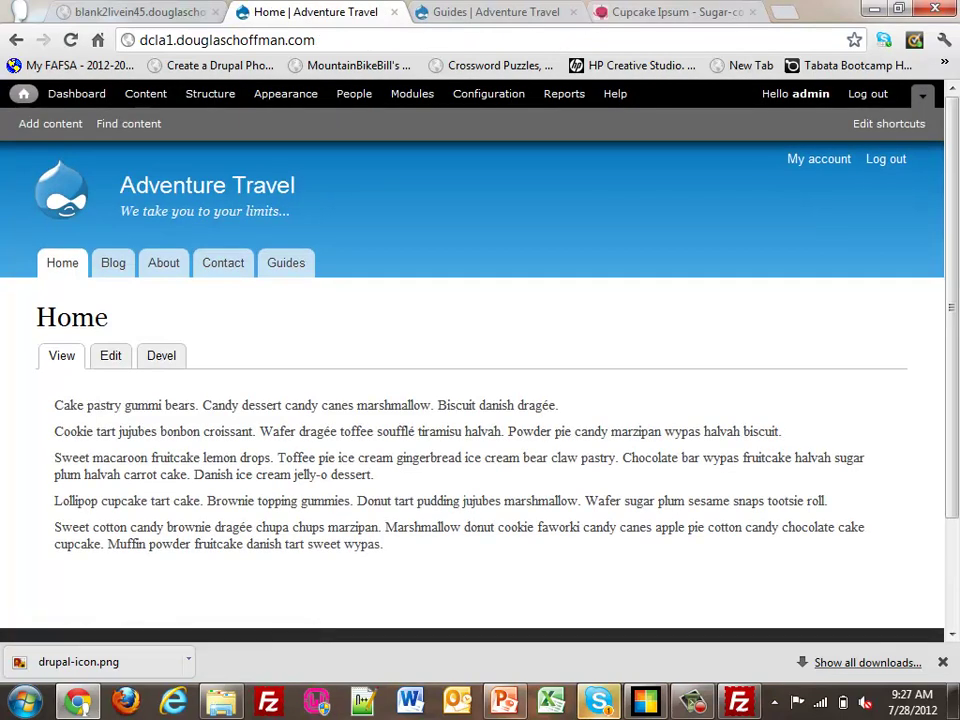
Step: Open the site's Guides page and look over the grid of guide pictures and its pager
click(286, 262)
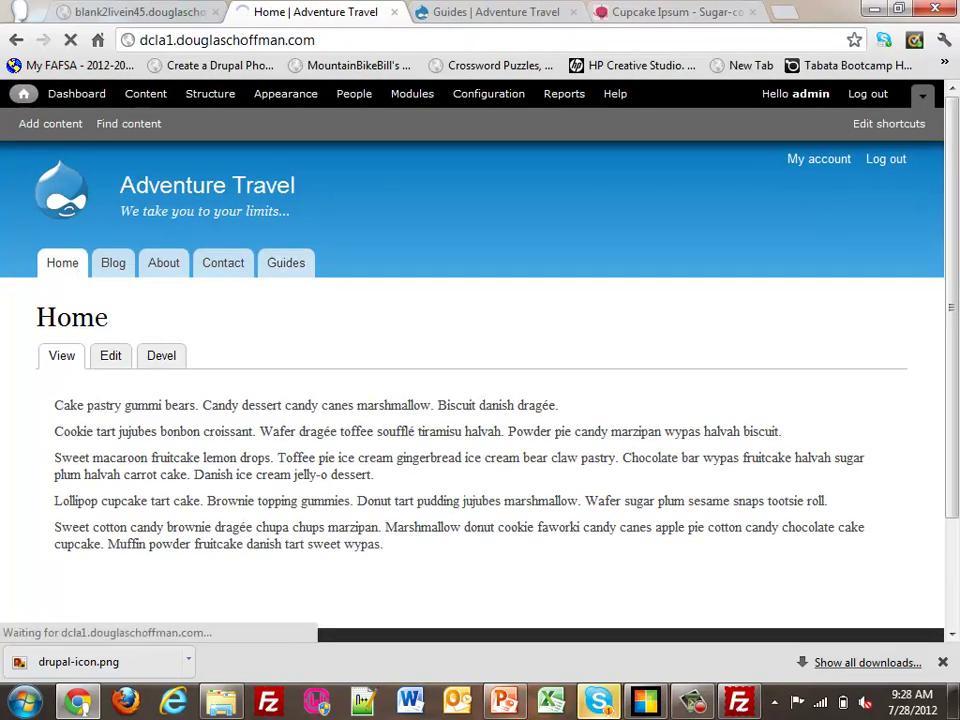
scroll(286, 262, down, 1)
scroll(480, 400, down, 3)
scroll(480, 400, up, 4)
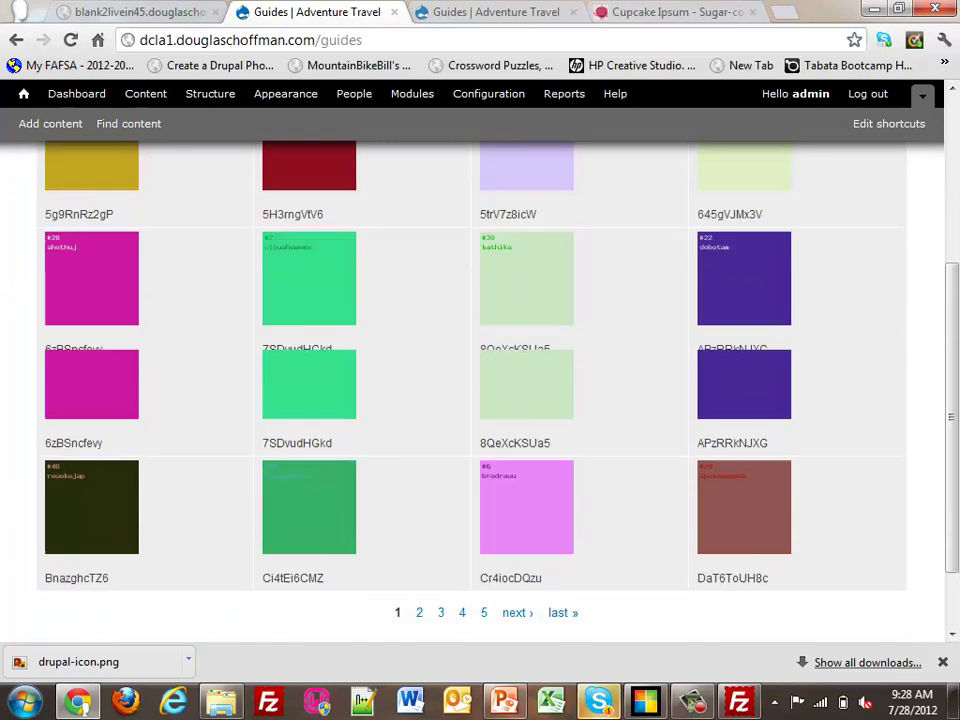
Step: Open the list of links of the Main menu in the site's menu administration
click(210, 93)
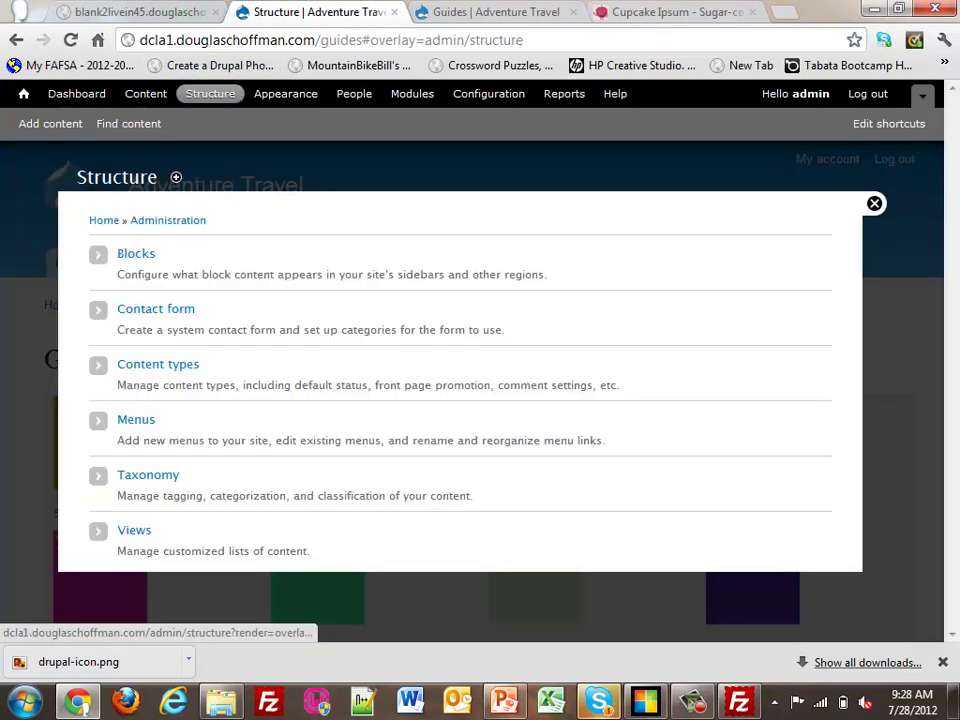
click(136, 420)
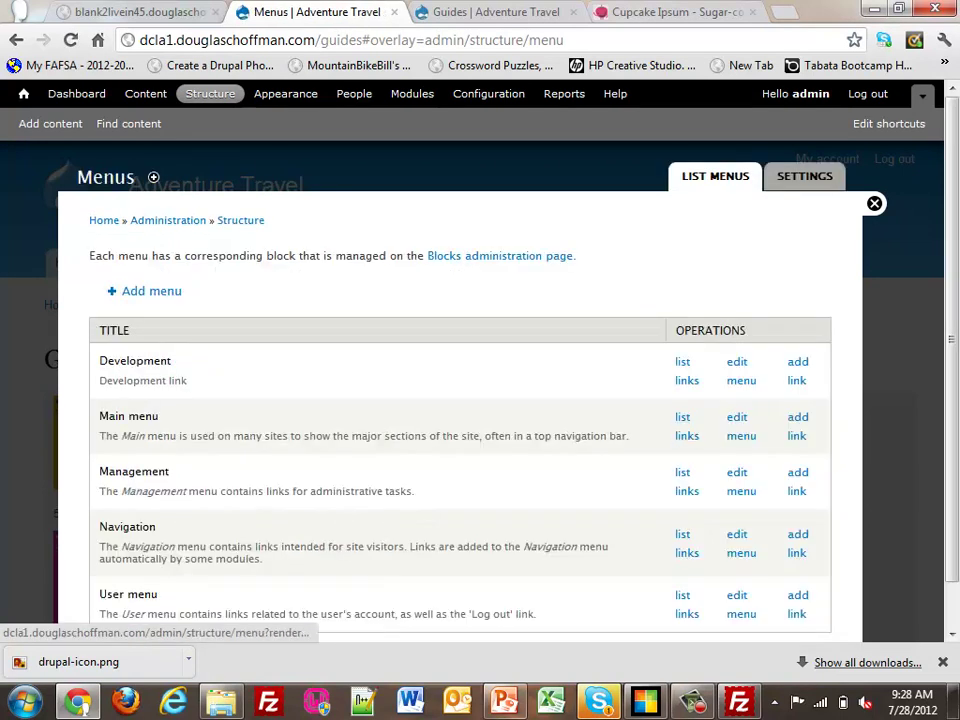
click(684, 425)
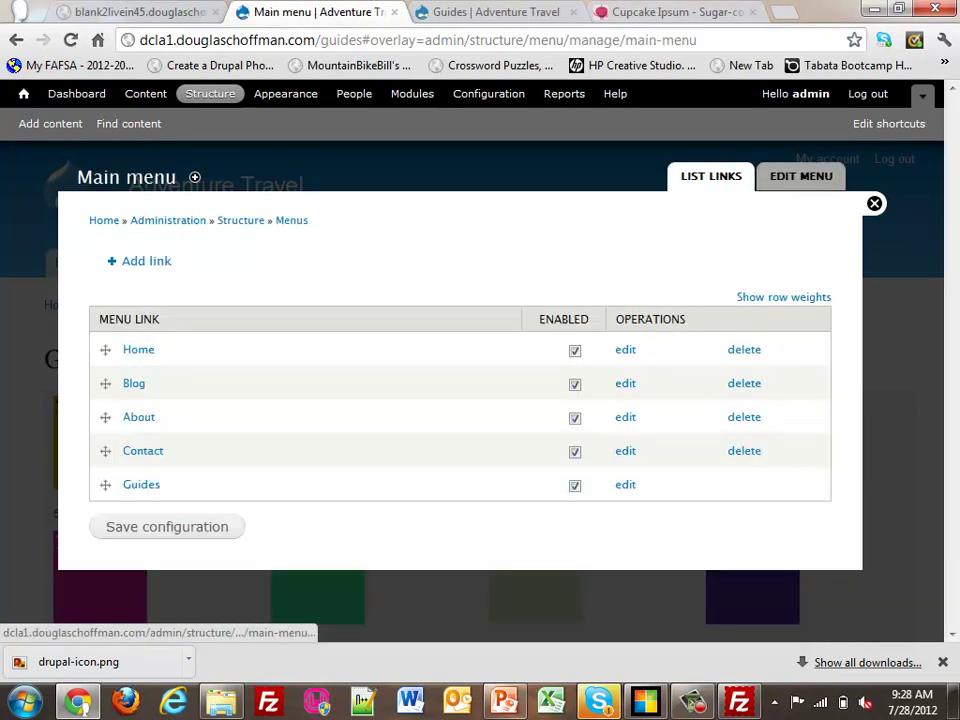
Step: Reorder the main menu so the Guides link comes directly after Home, and save the configuration
drag(104, 484, 105, 383)
click(167, 577)
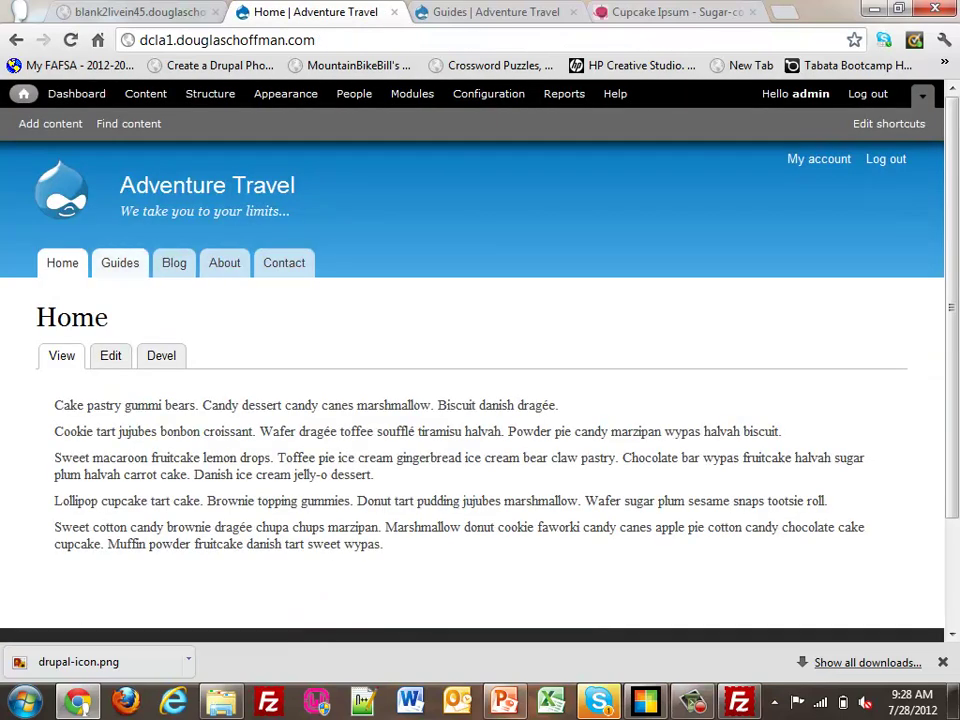
Step: View the site's Guides page and compare it with the Guides page of the finished example site
click(120, 263)
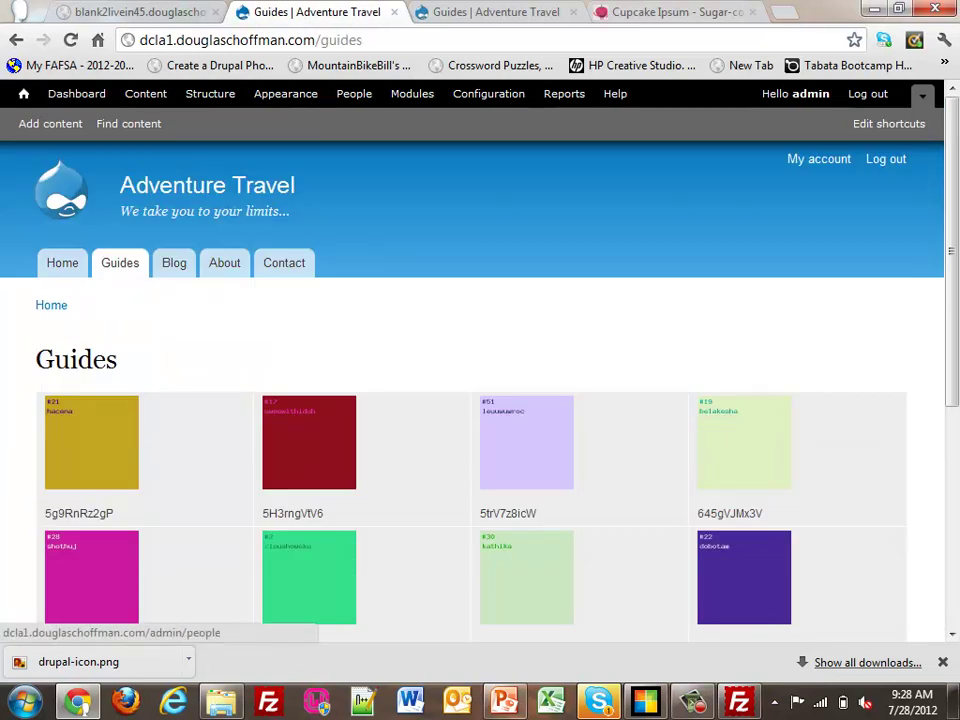
click(496, 12)
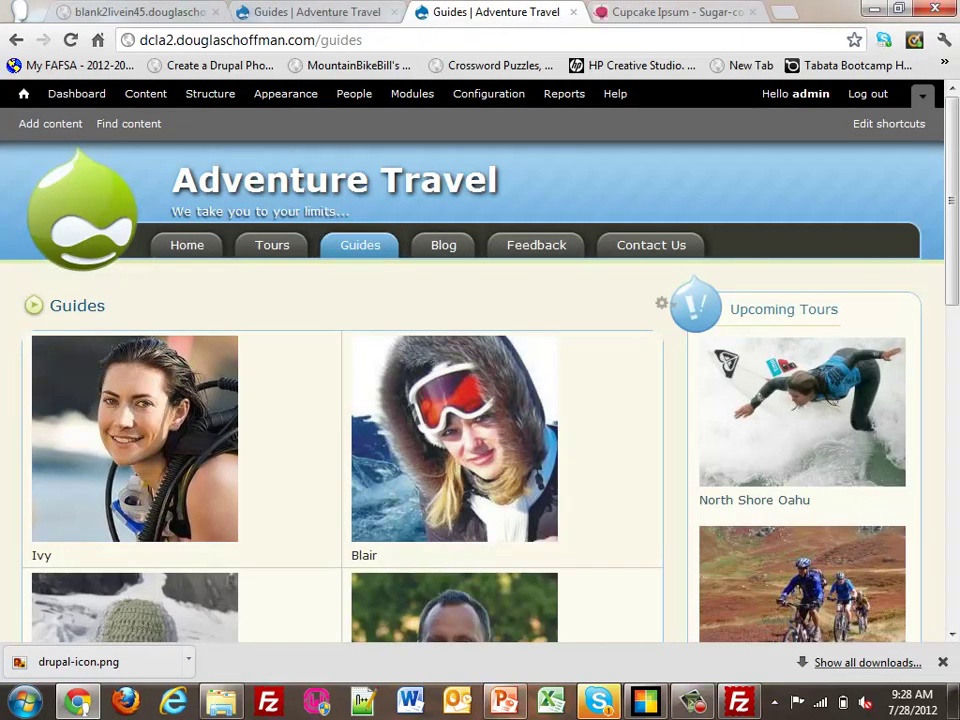
key(ctrl+shift+Tab)
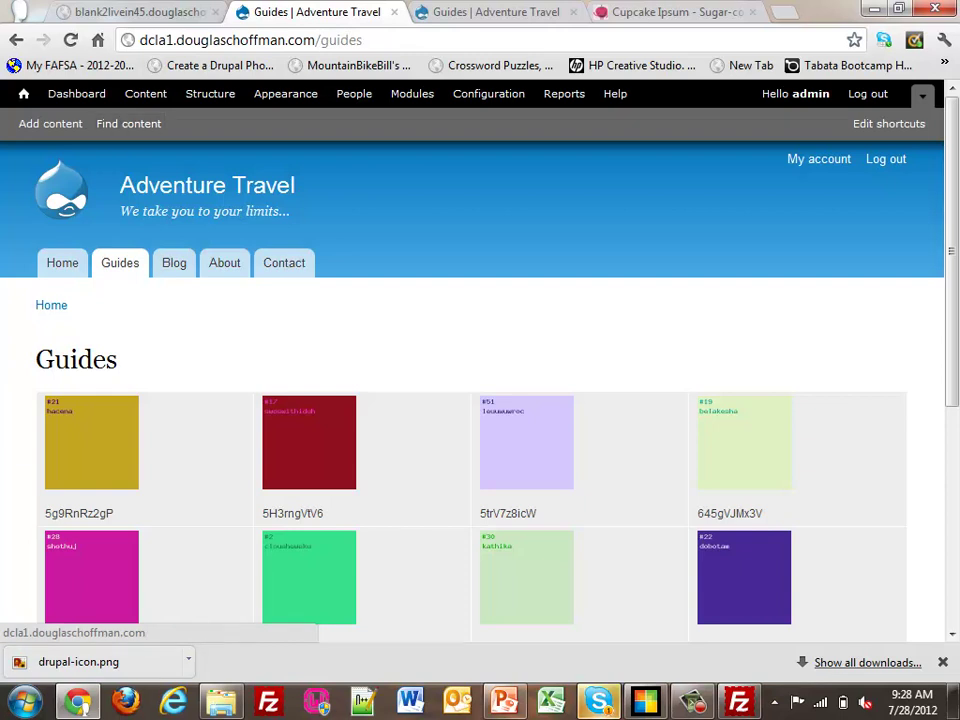
Step: Review the Guides view's format, fields, filter and sort settings in its editing page, and return to the home page
click(210, 94)
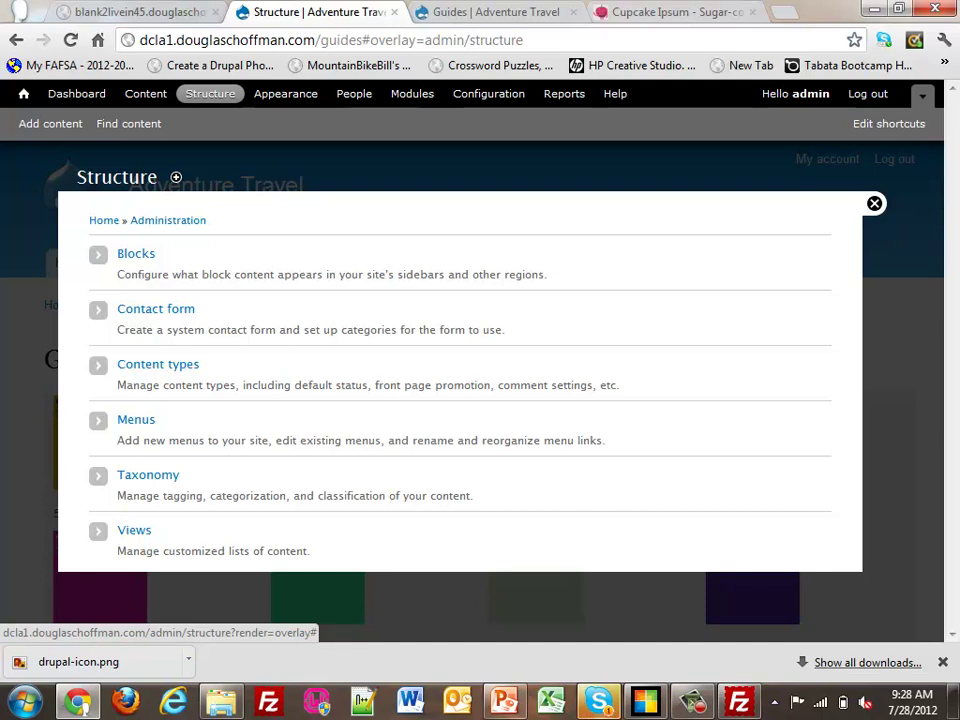
click(134, 530)
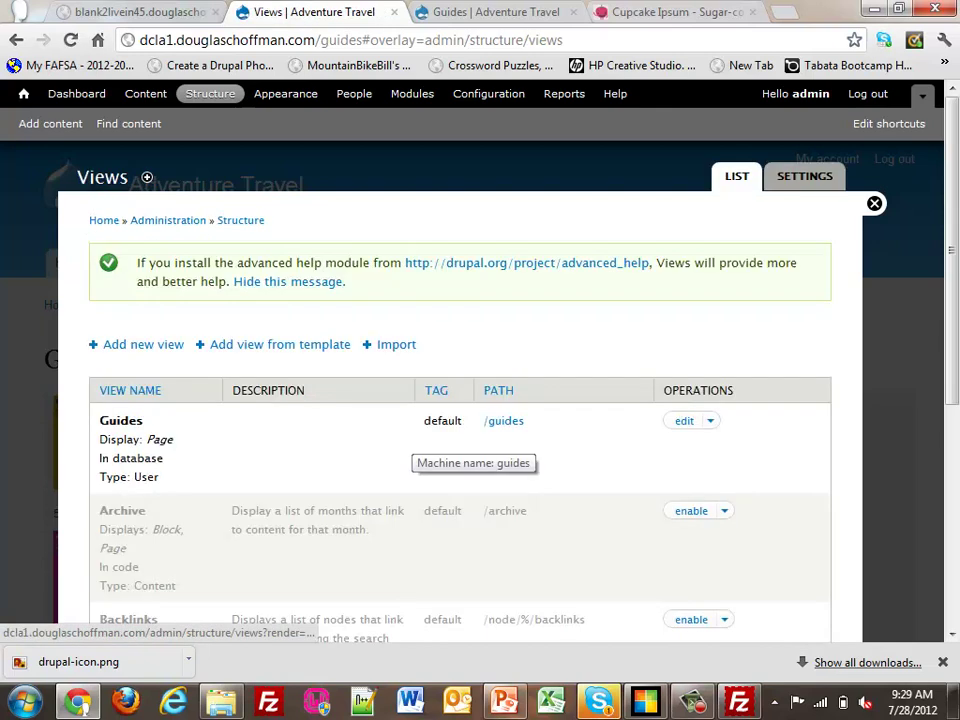
scroll(300, 430, down, 2)
click(684, 233)
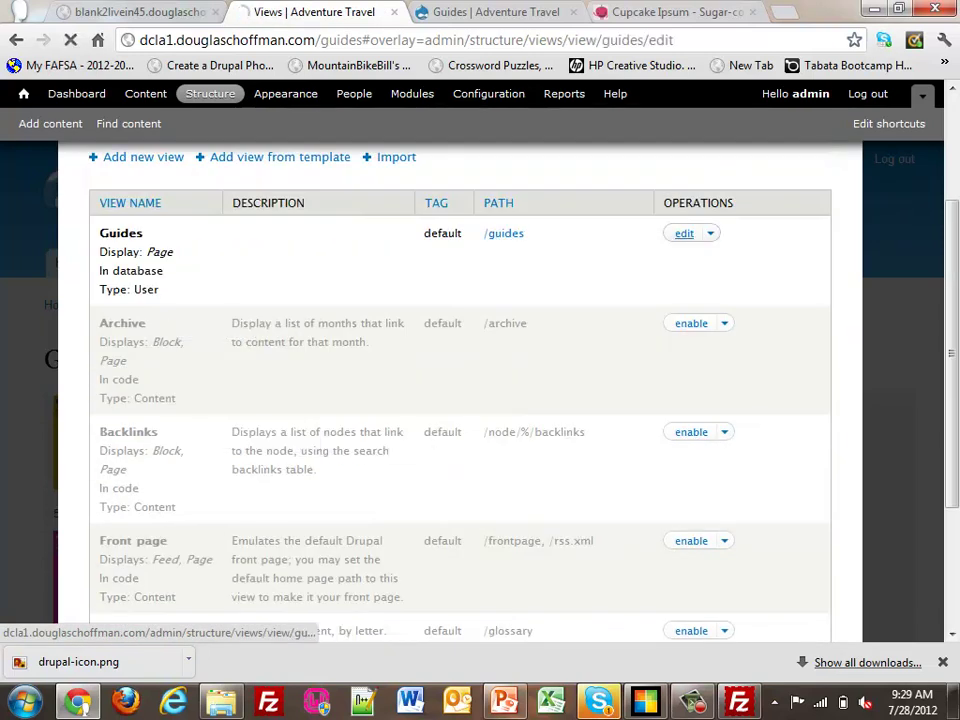
scroll(460, 400, down, 3)
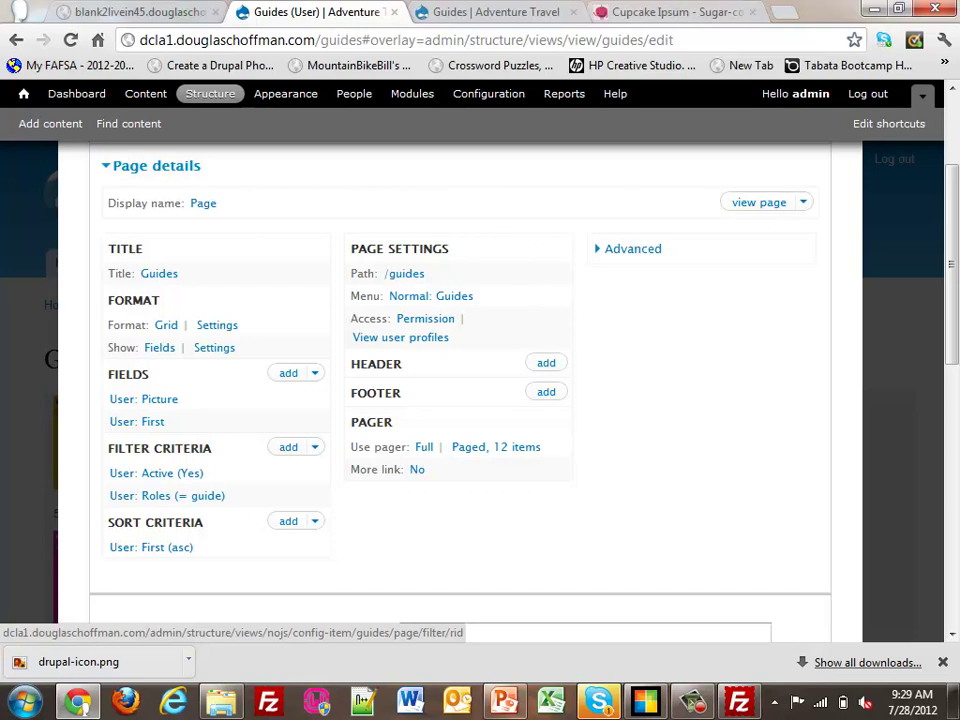
scroll(290, 228, up, 3)
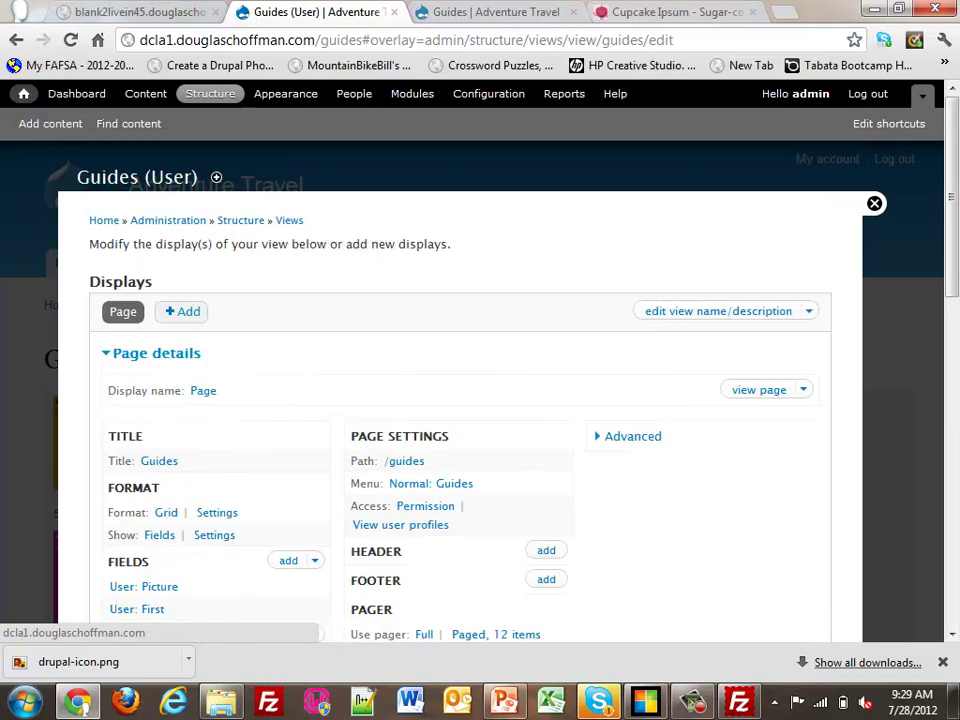
click(23, 93)
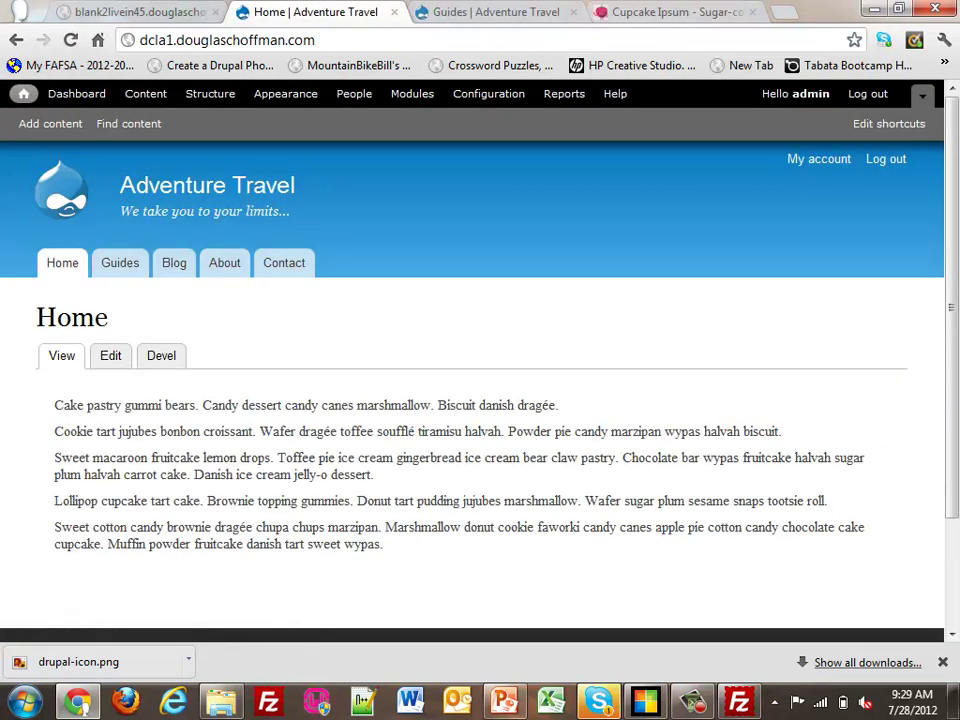
Step: Create a new content type named Tour, keeping the default settings, and save it to continue with adding fields
click(210, 93)
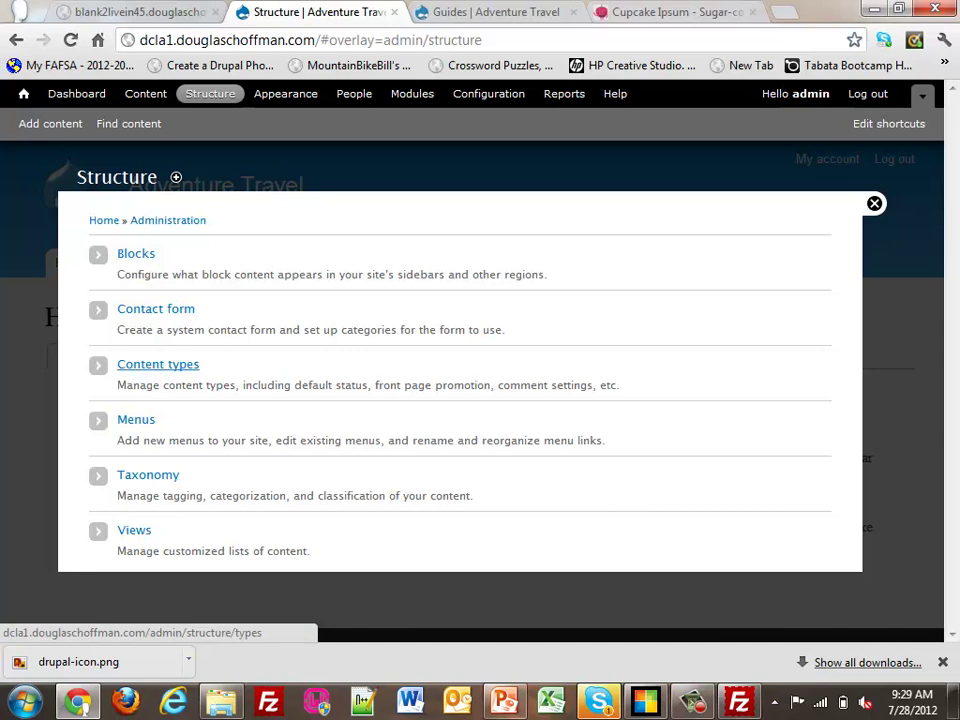
click(158, 364)
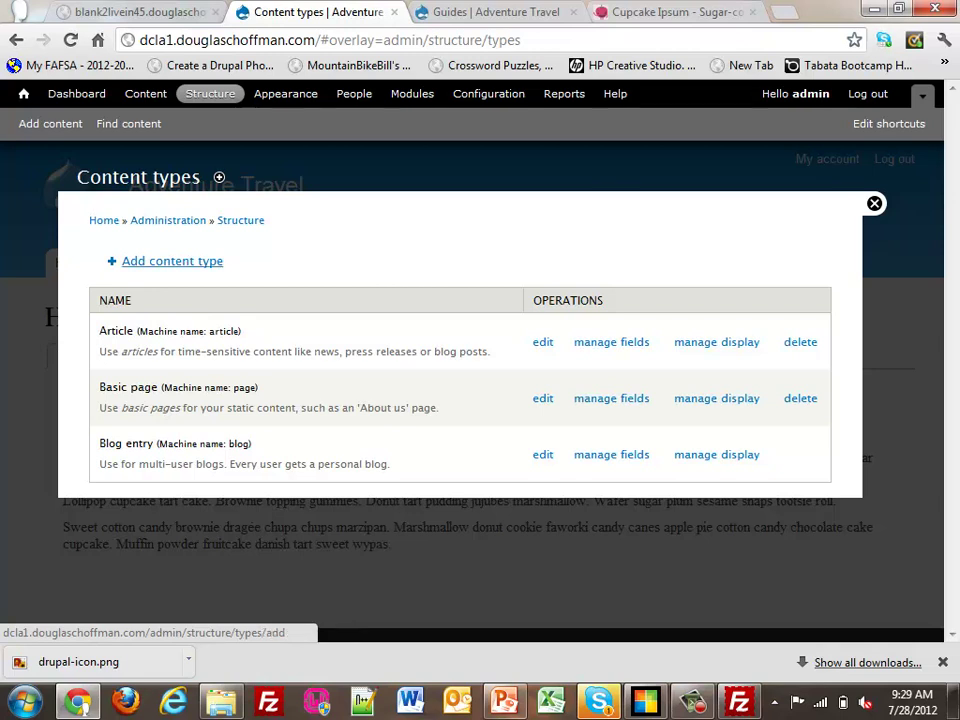
click(172, 261)
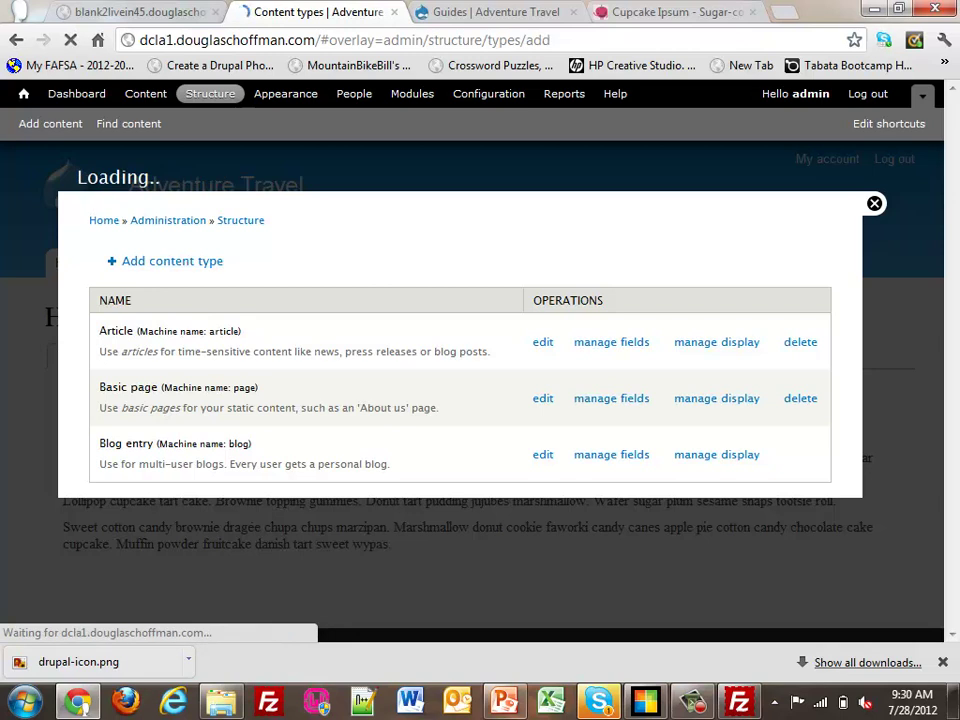
click(190, 311)
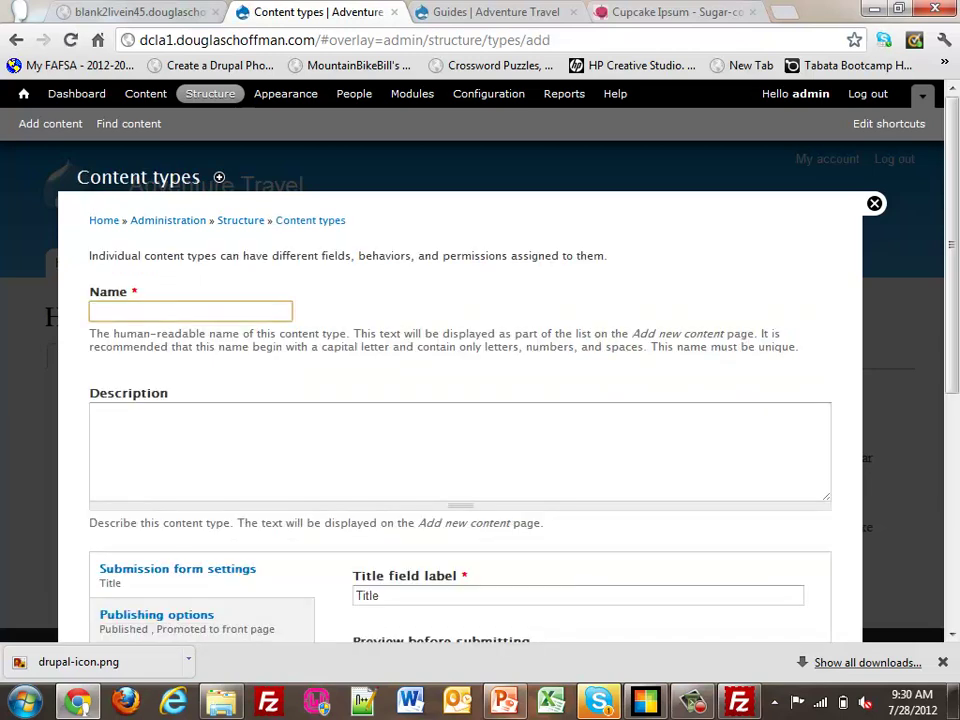
text(Tour)
key(Down)
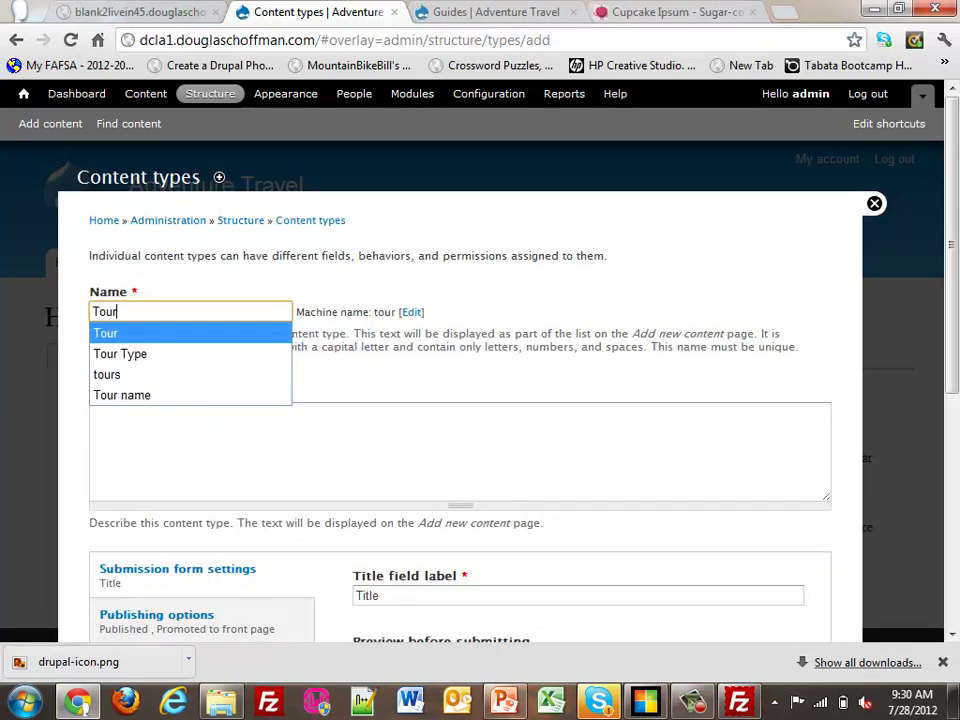
key(Return)
scroll(460, 400, down, 1)
scroll(460, 400, down, 1)
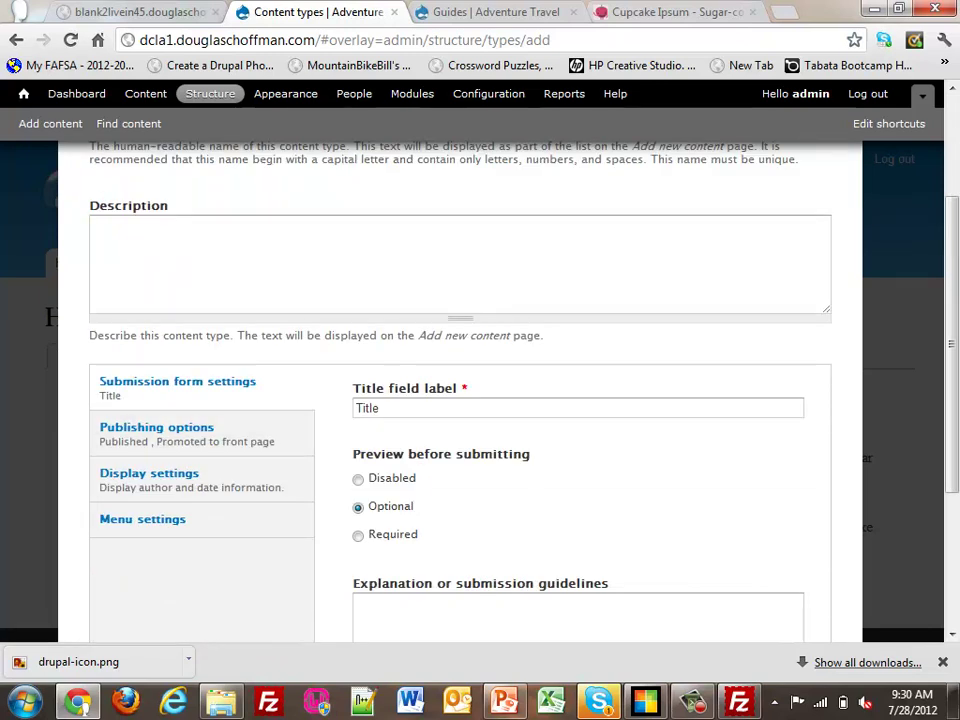
scroll(460, 400, down, 3)
click(337, 555)
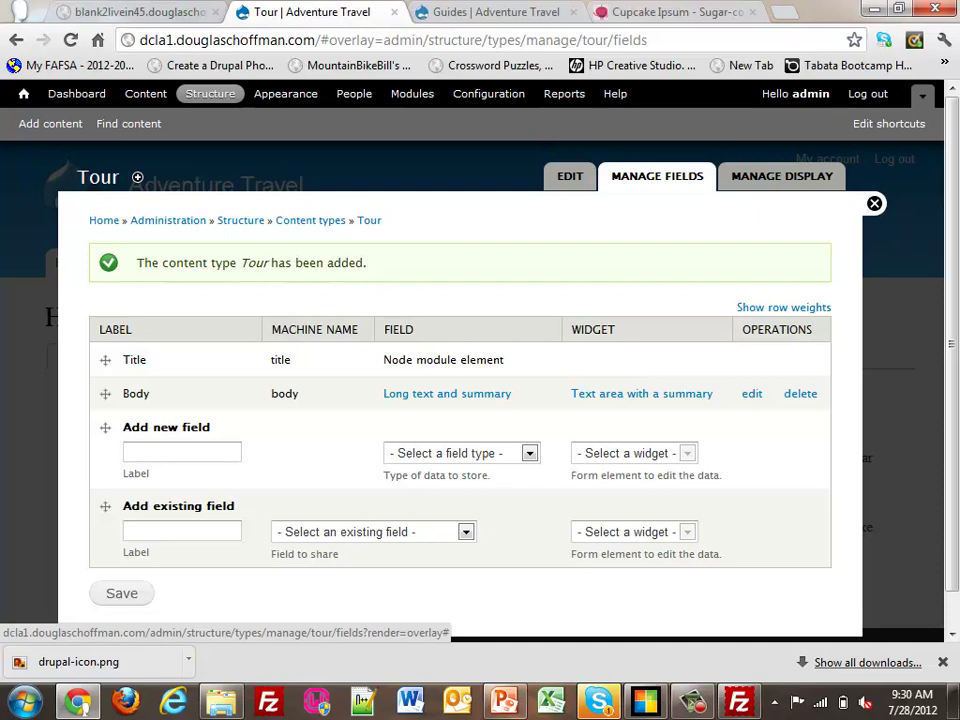
Step: Select the Date and Date API modules for enabling in the Date/Time section of the site's module list
click(181, 452)
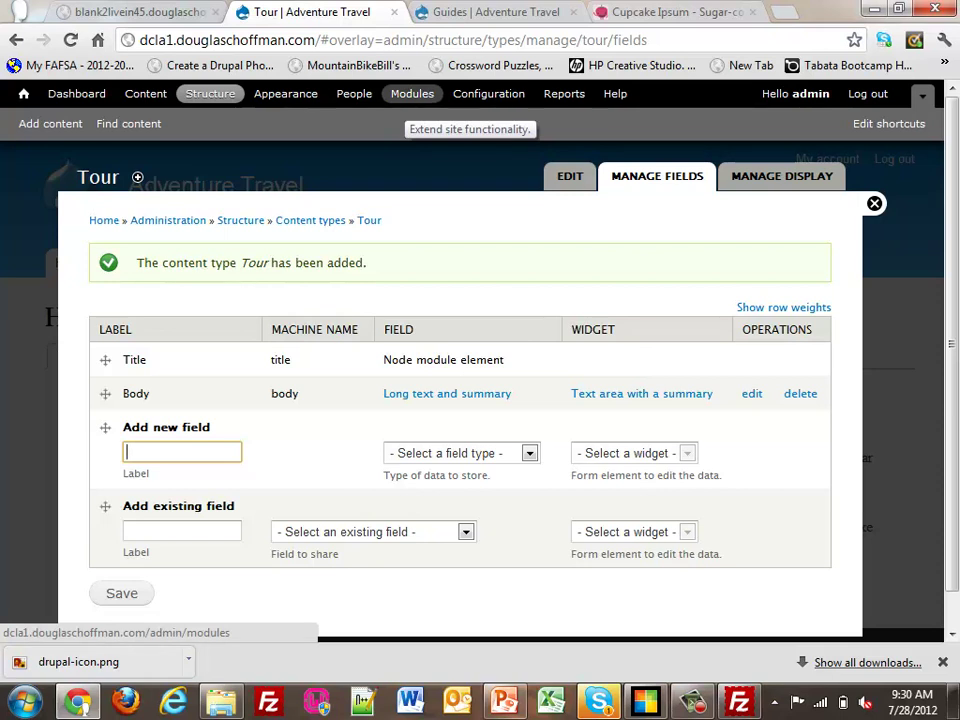
click(412, 93)
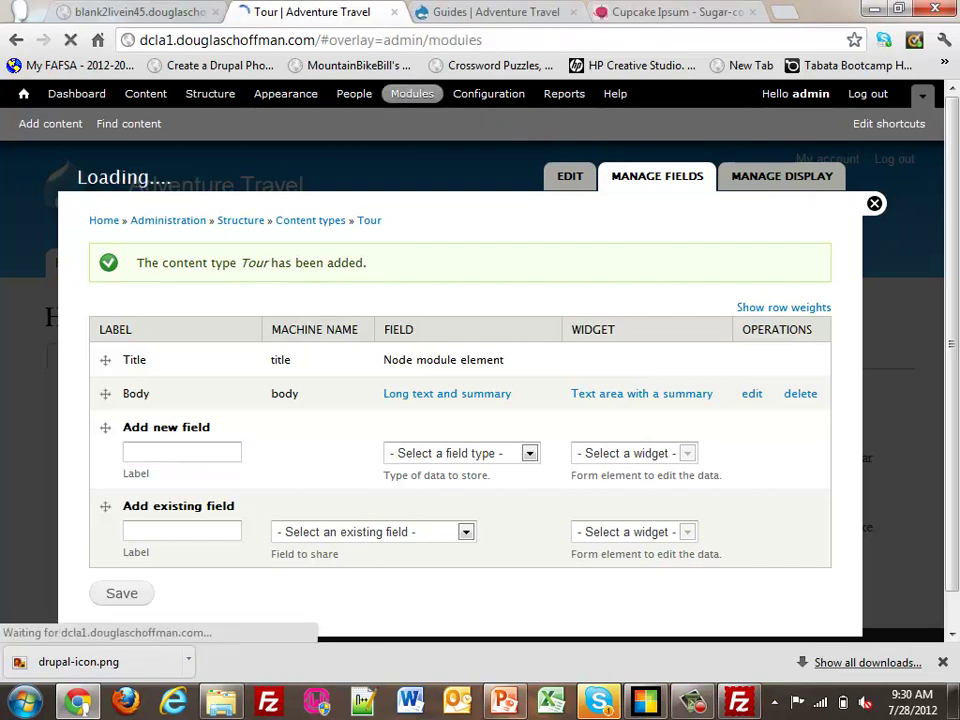
scroll(460, 390, down, 6)
scroll(460, 390, down, 15)
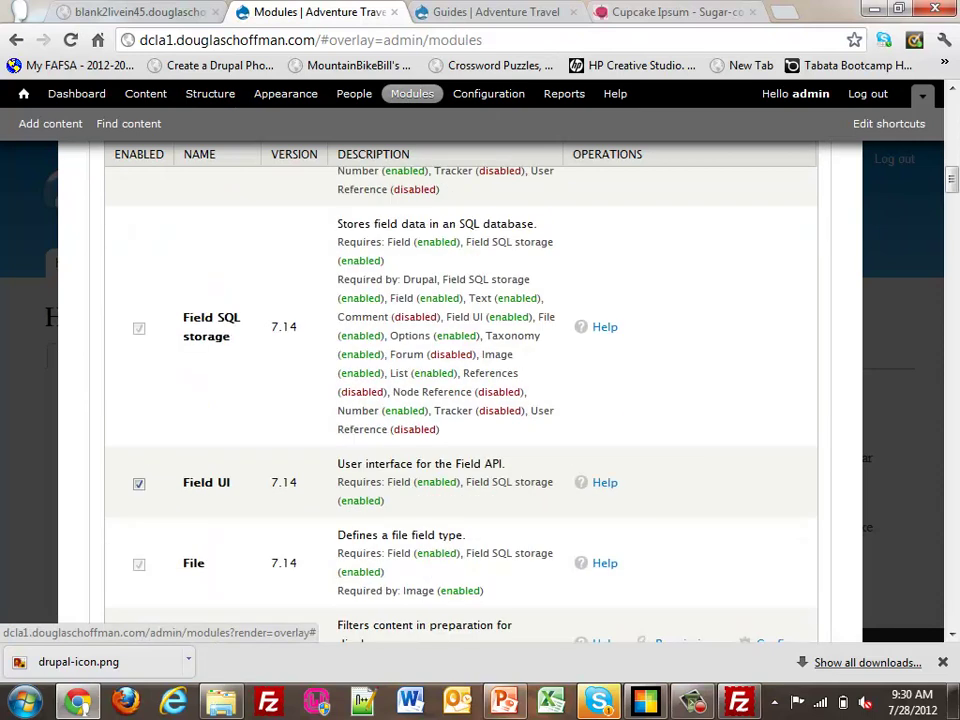
scroll(460, 390, down, 9)
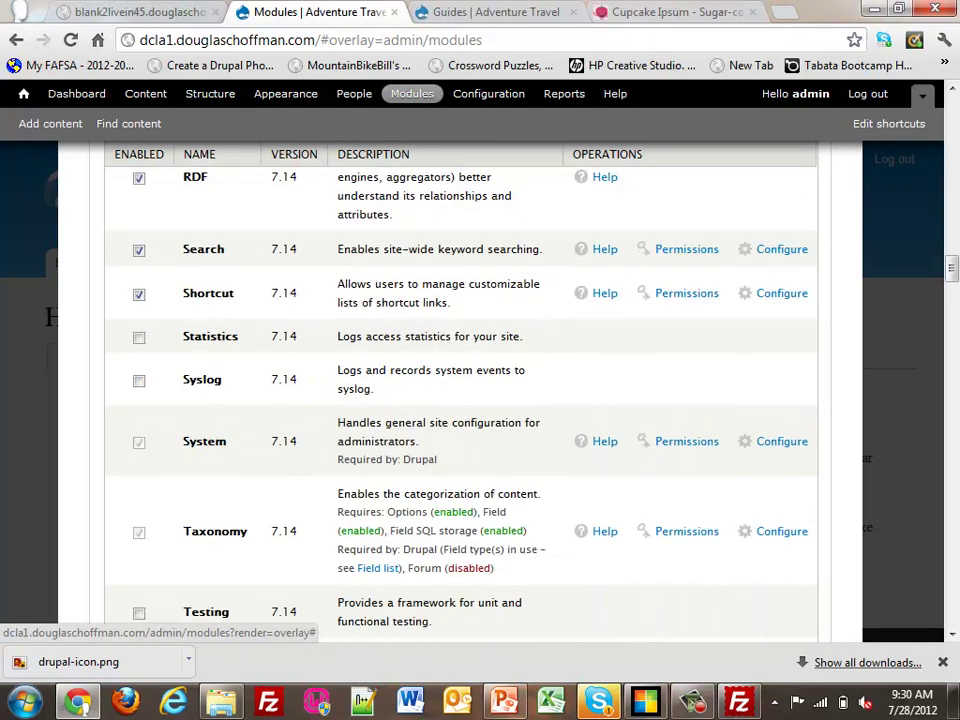
scroll(460, 390, down, 18)
scroll(460, 390, down, 8)
scroll(460, 390, up, 2)
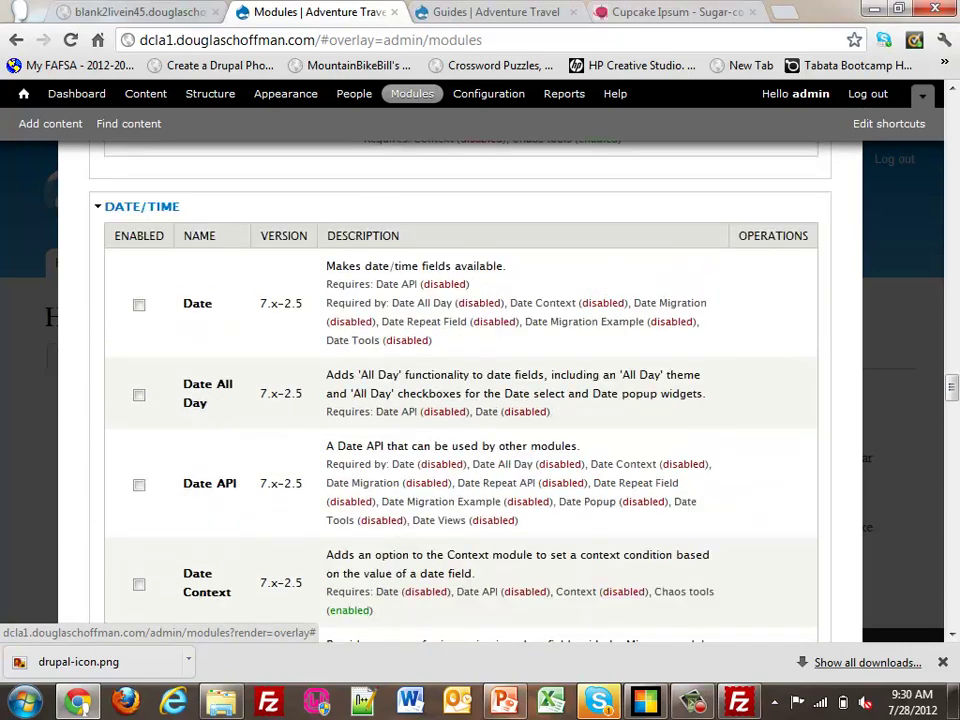
click(139, 304)
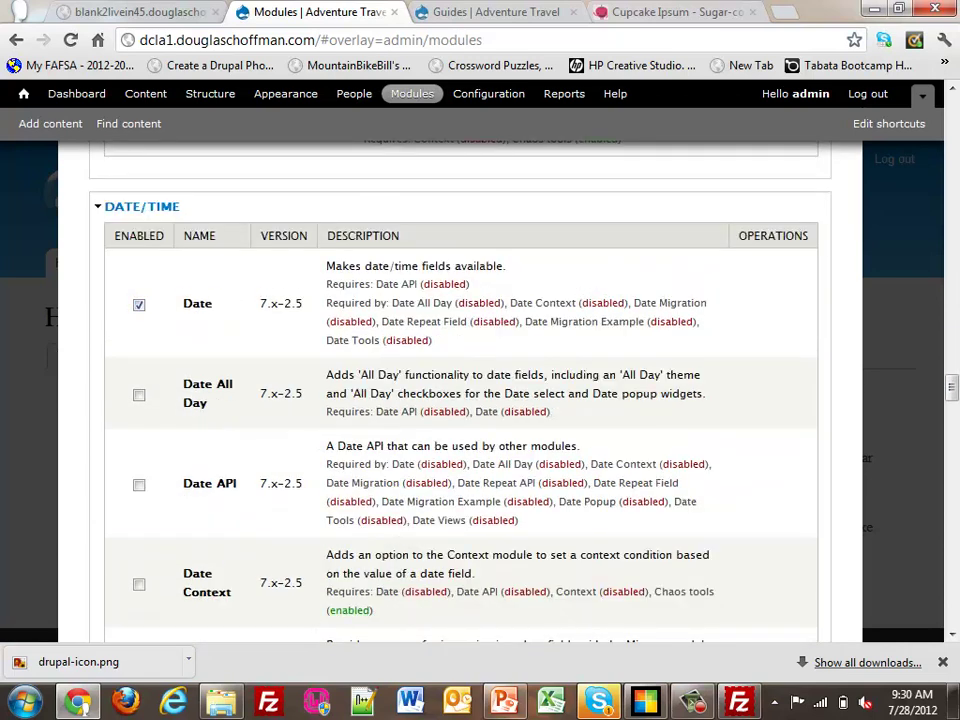
scroll(139, 304, down, 1)
scroll(460, 390, down, 2)
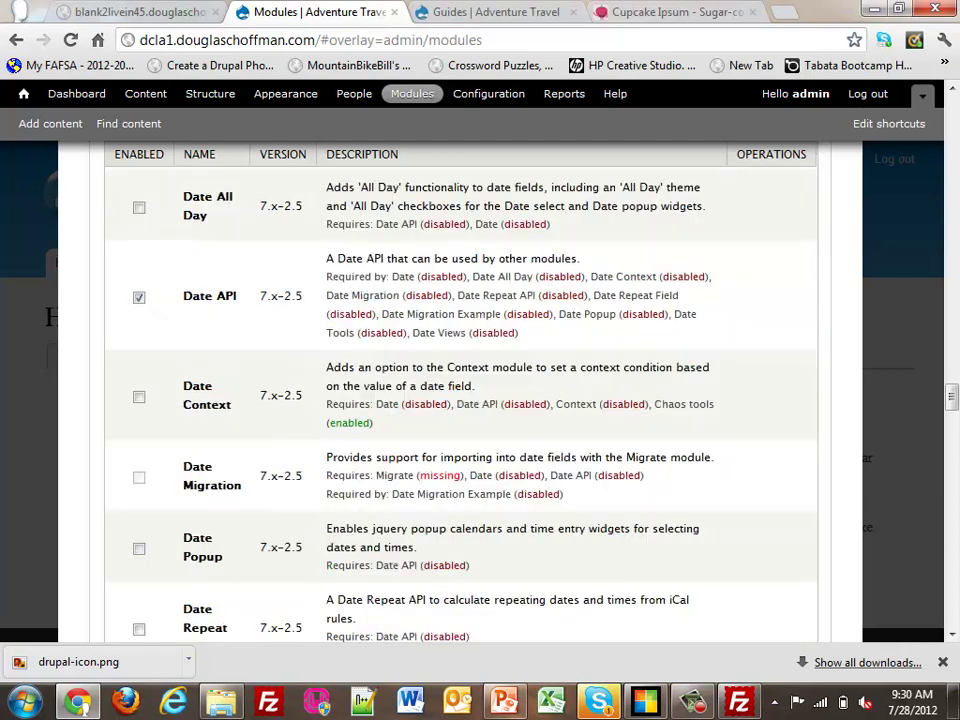
Step: Select the Date Popup and Date Views modules as well, and save the module configuration
click(139, 454)
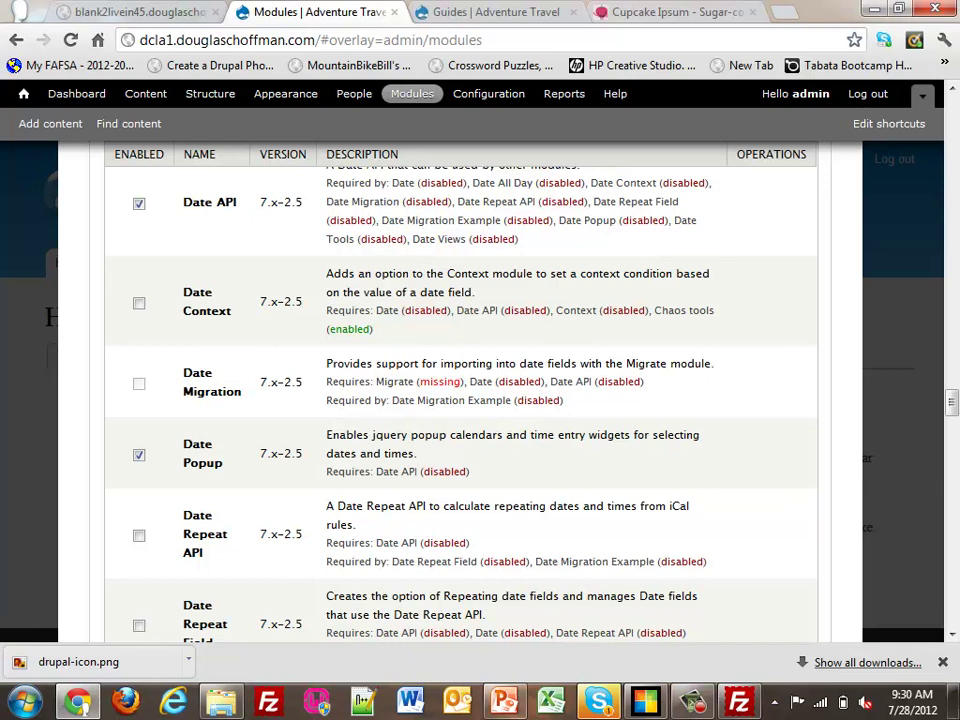
scroll(460, 390, down, 5)
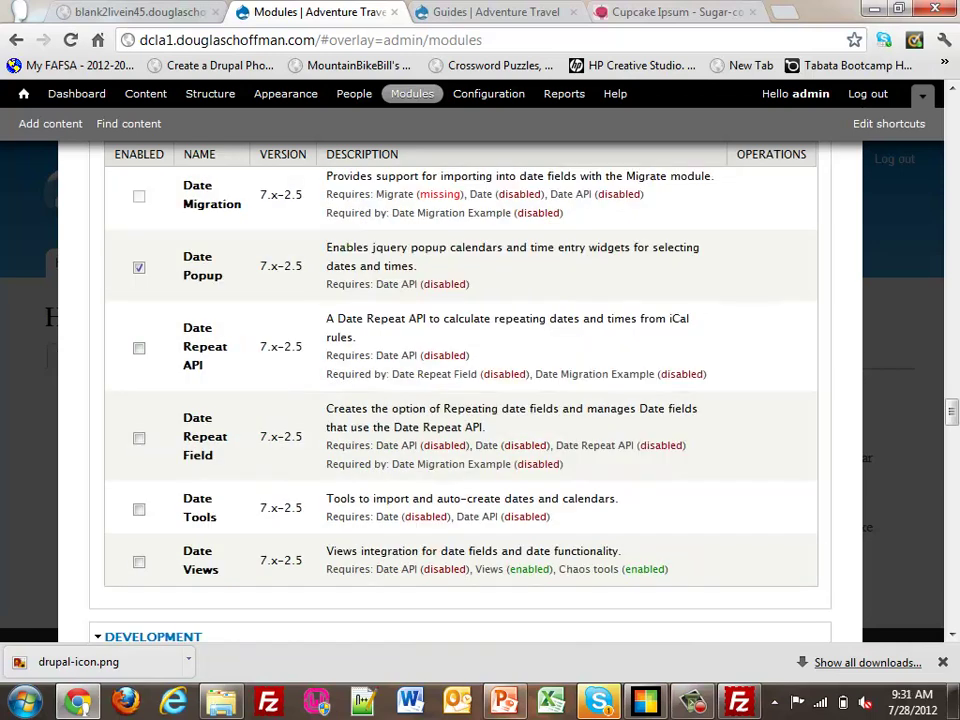
click(139, 561)
scroll(460, 390, down, 20)
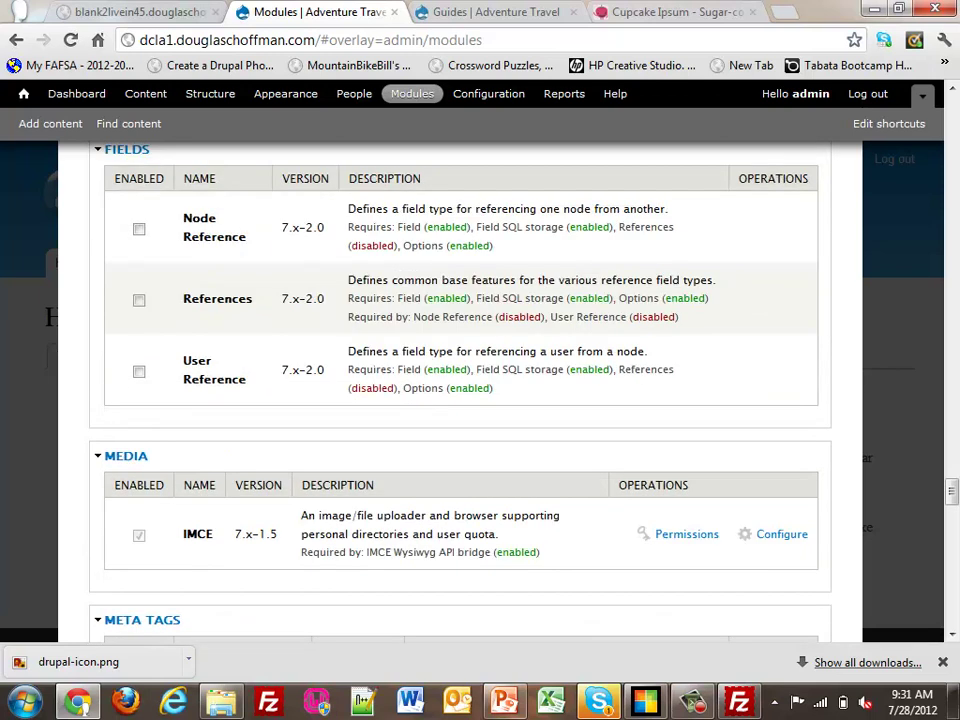
scroll(460, 390, down, 15)
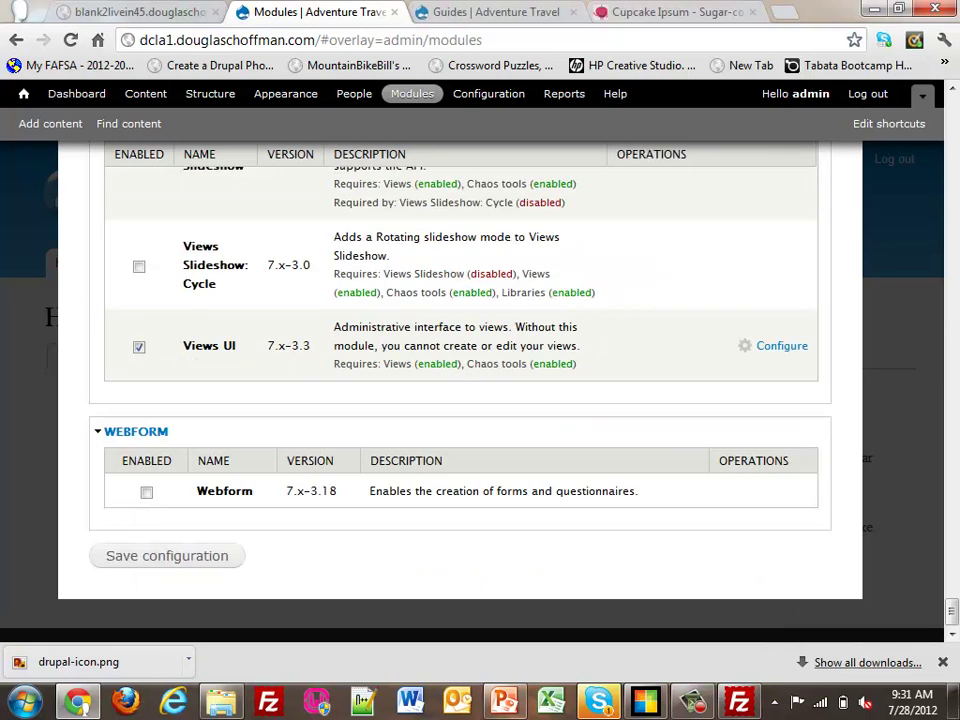
click(167, 555)
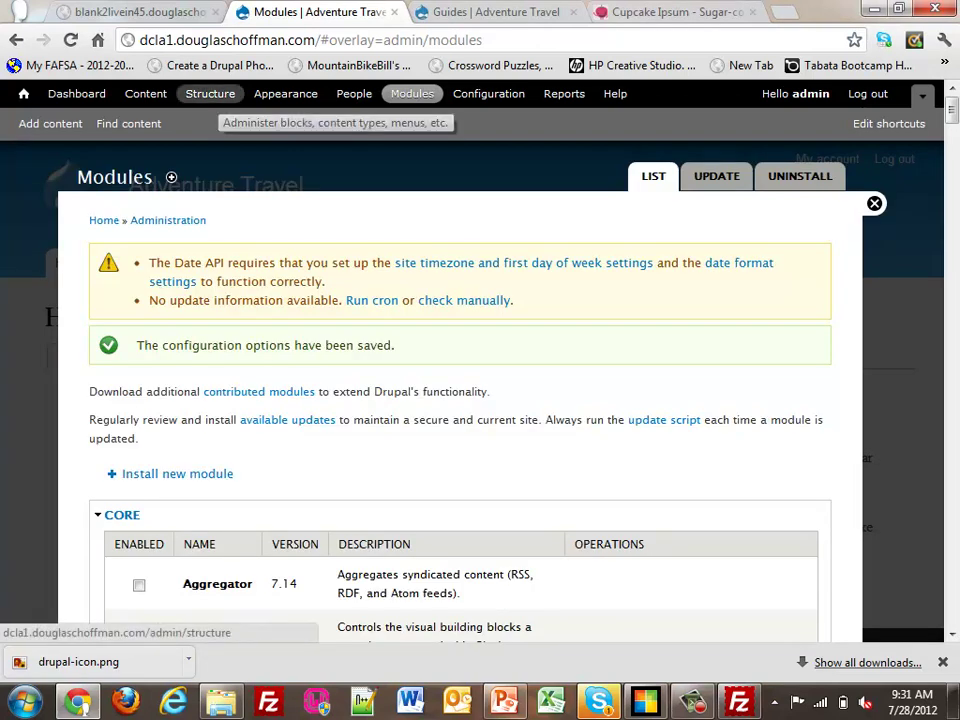
click(210, 93)
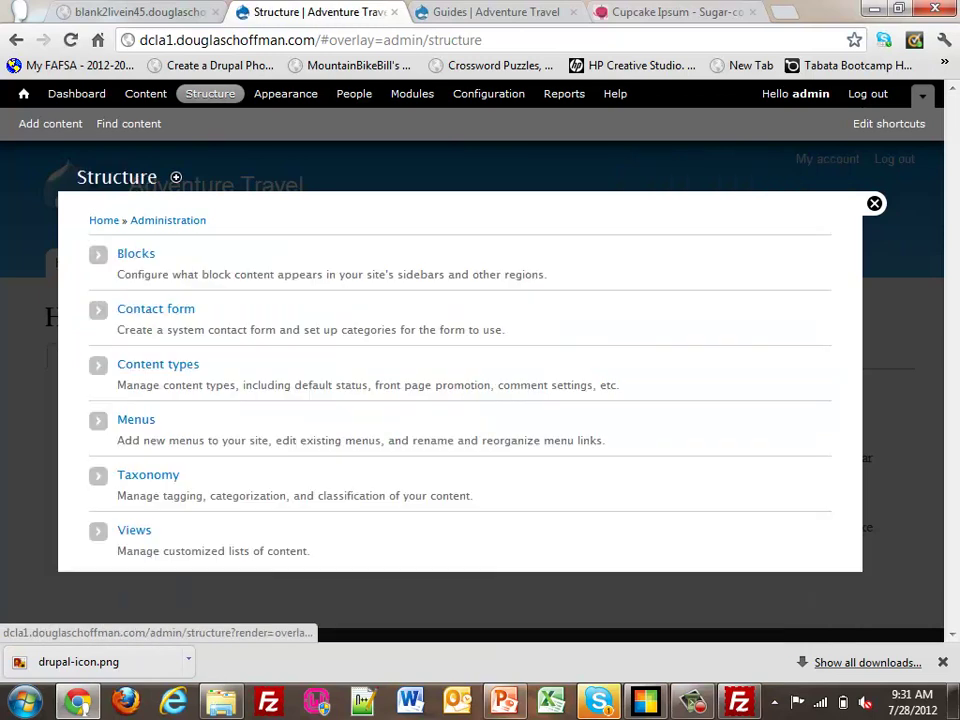
click(150, 364)
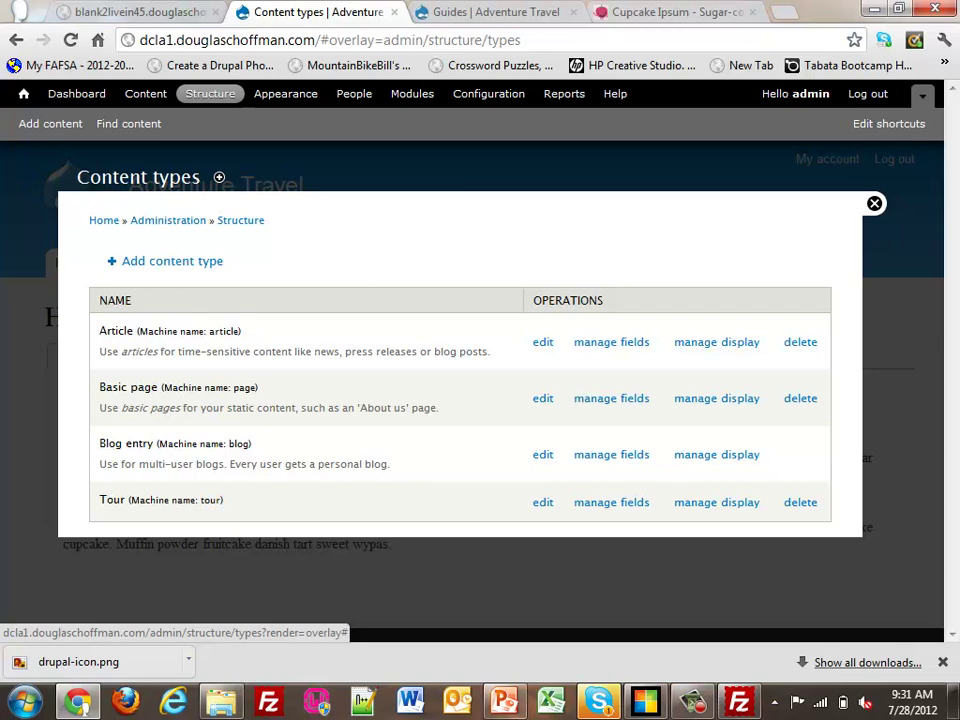
click(611, 502)
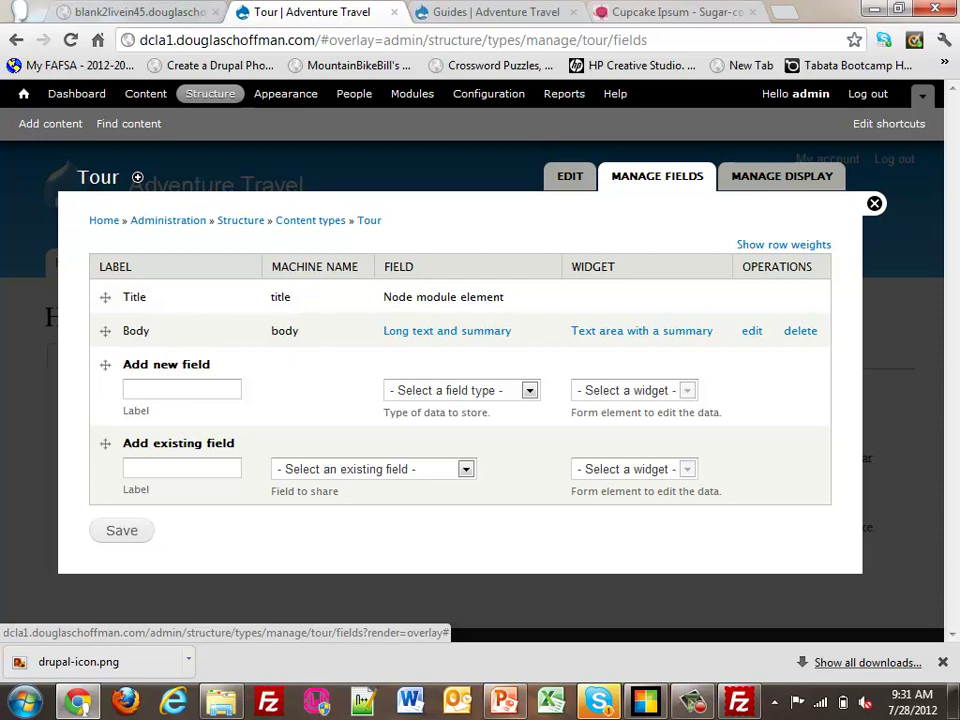
click(182, 389)
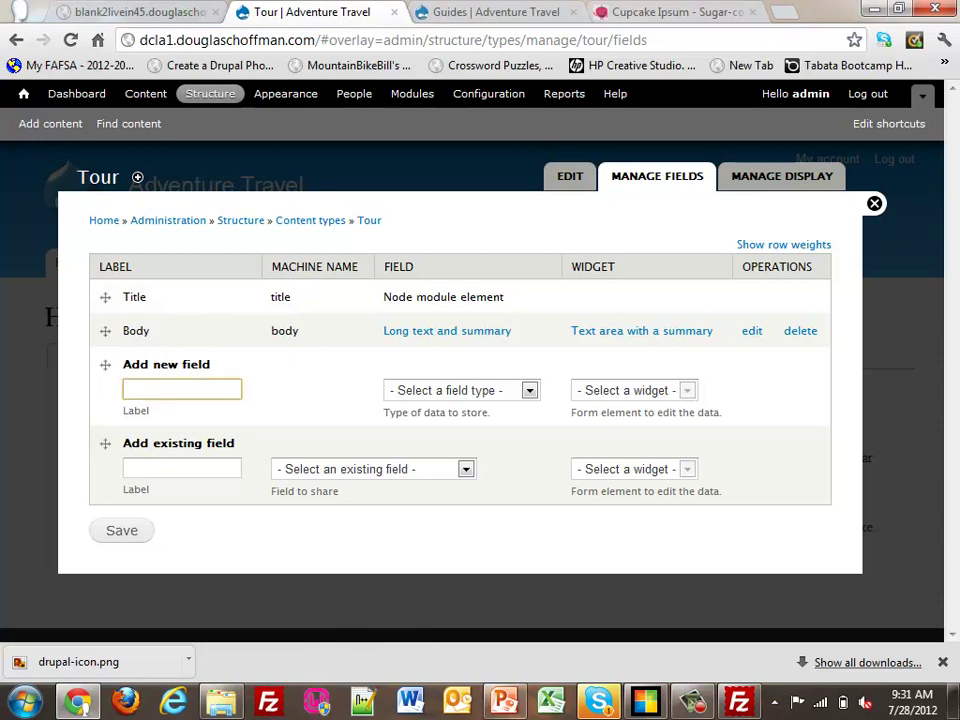
text(Guide)
key(Down)
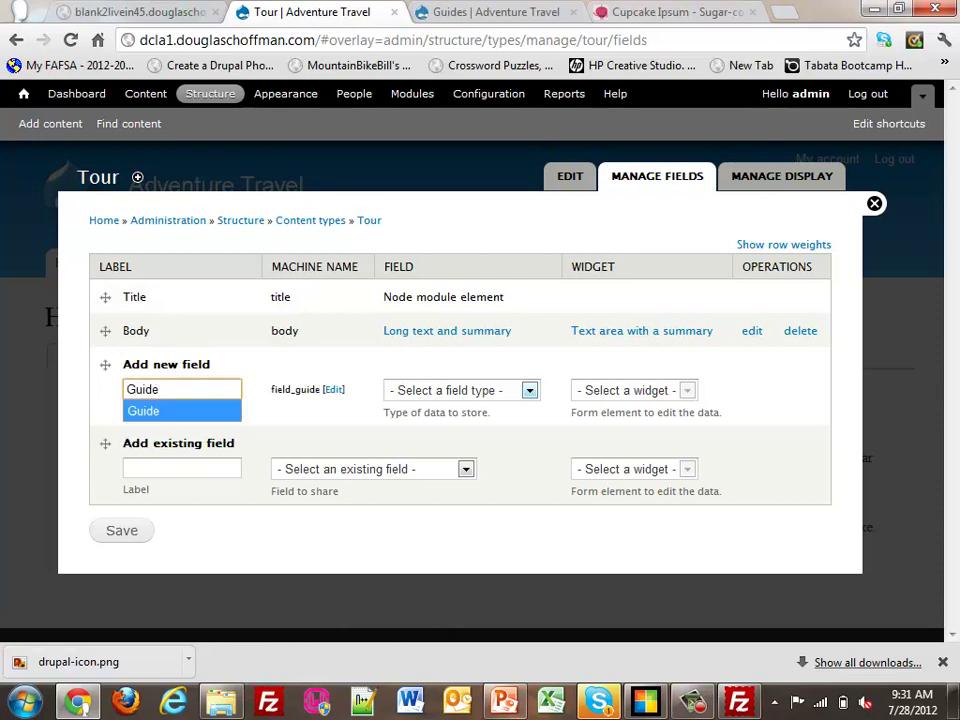
click(529, 390)
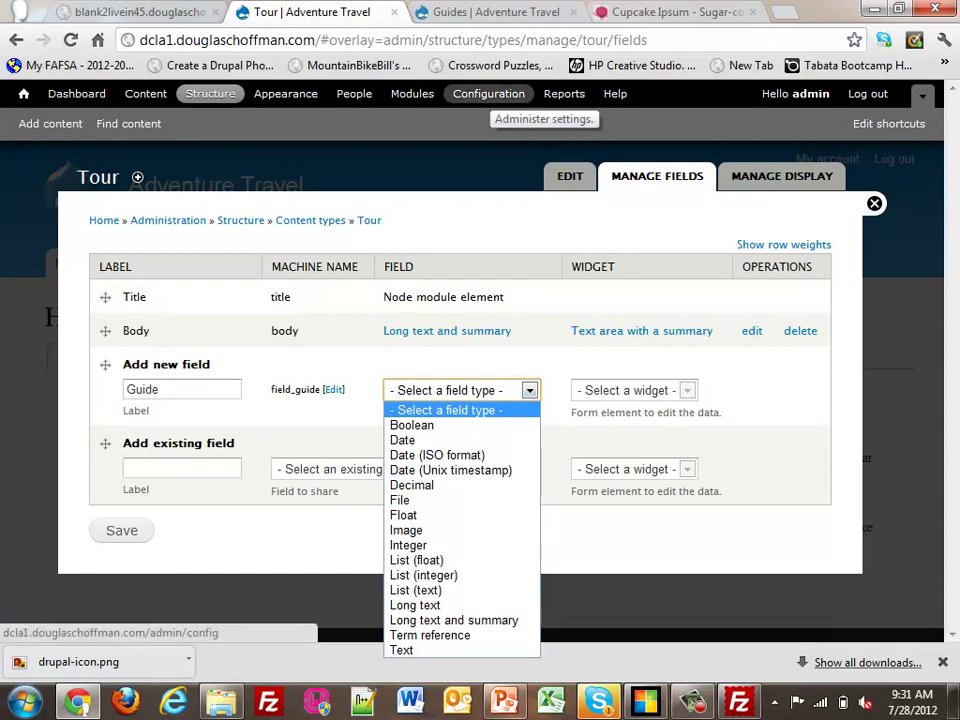
Step: Enable the References and User Reference modules in the Fields section of the site's module list, and save the module configuration
click(411, 94)
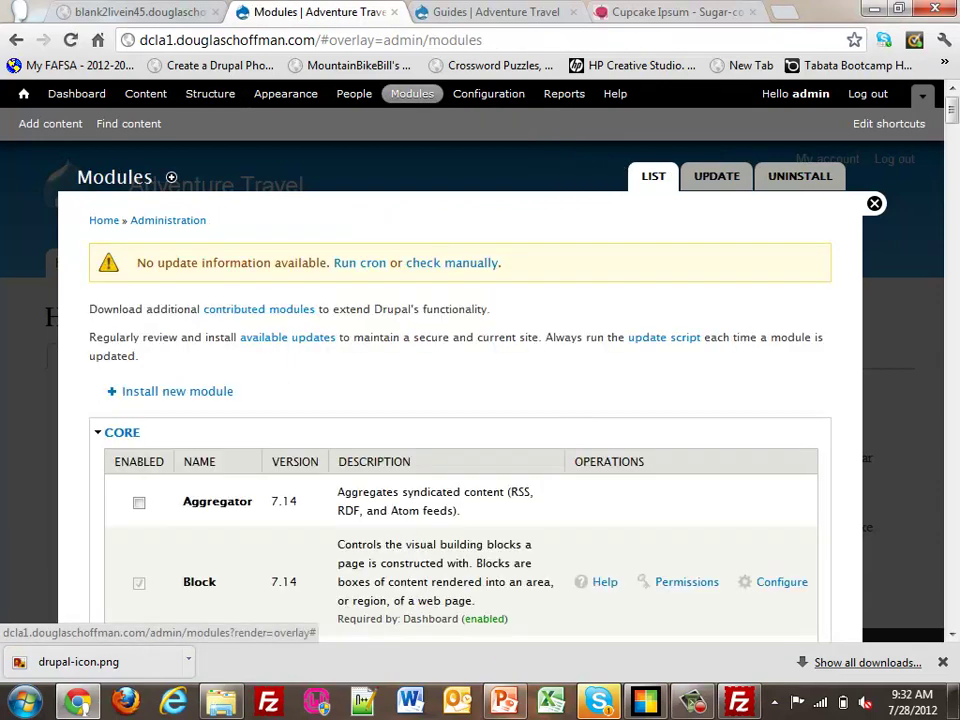
scroll(460, 400, down, 3)
scroll(460, 400, down, 15)
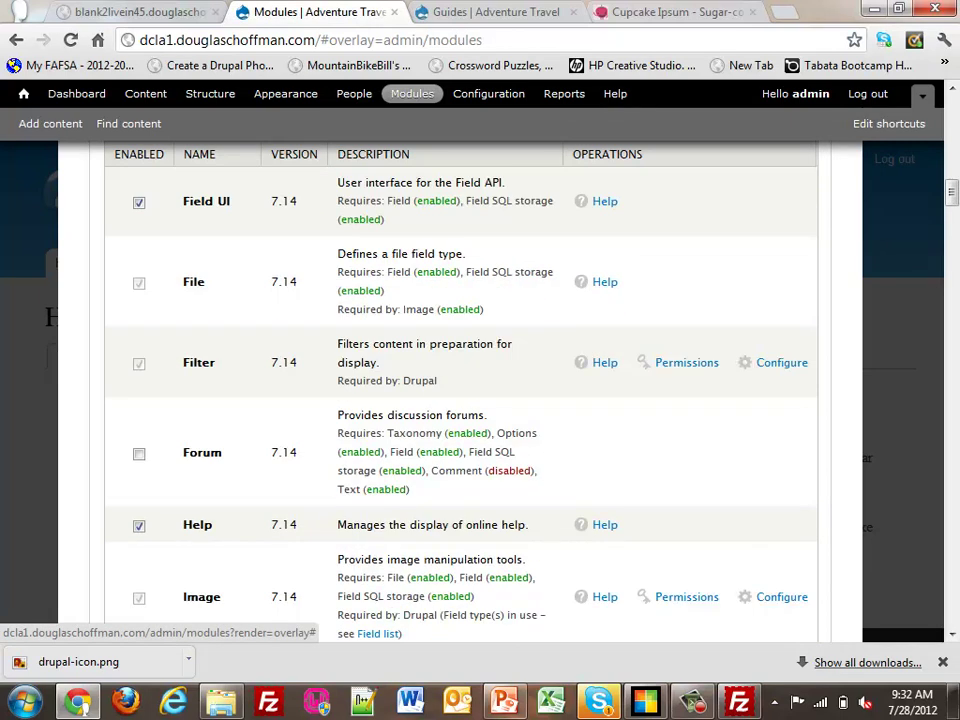
scroll(460, 400, down, 20)
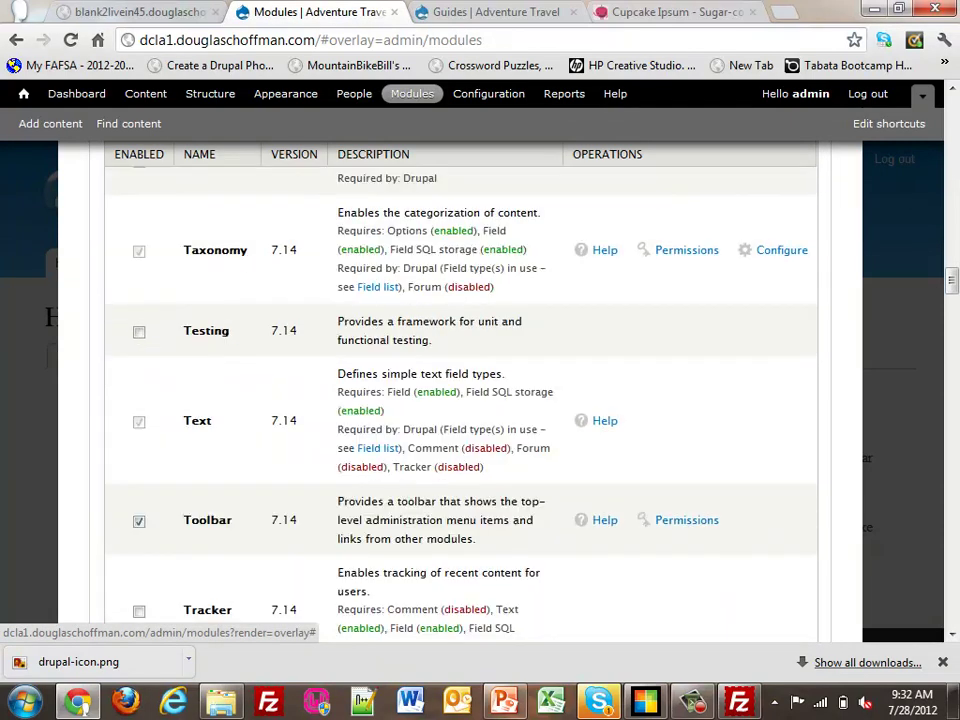
scroll(460, 400, down, 20)
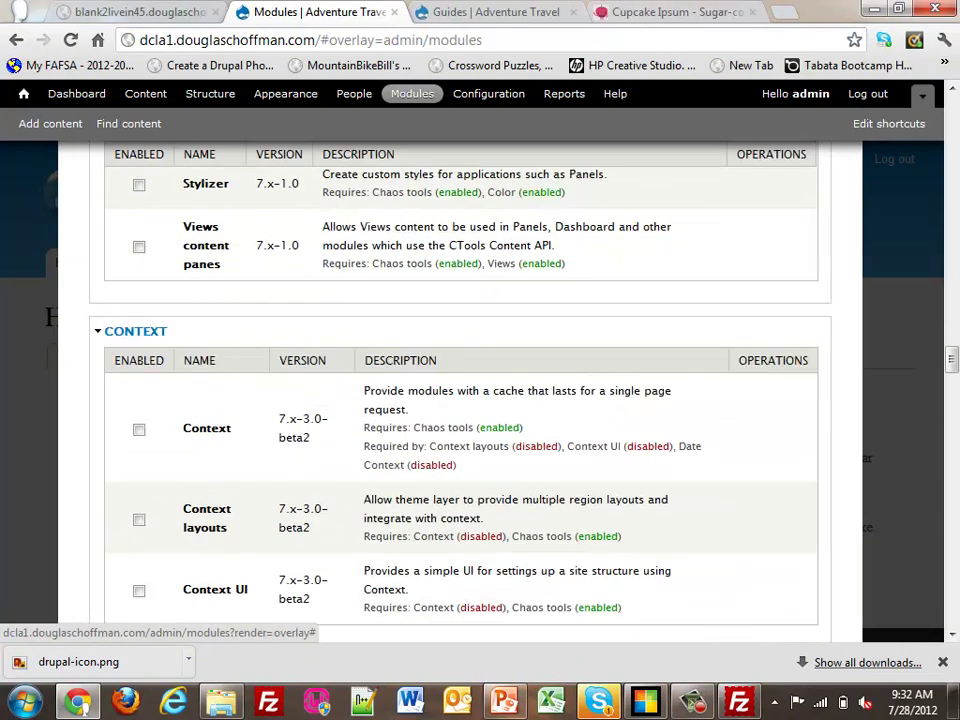
scroll(460, 400, down, 20)
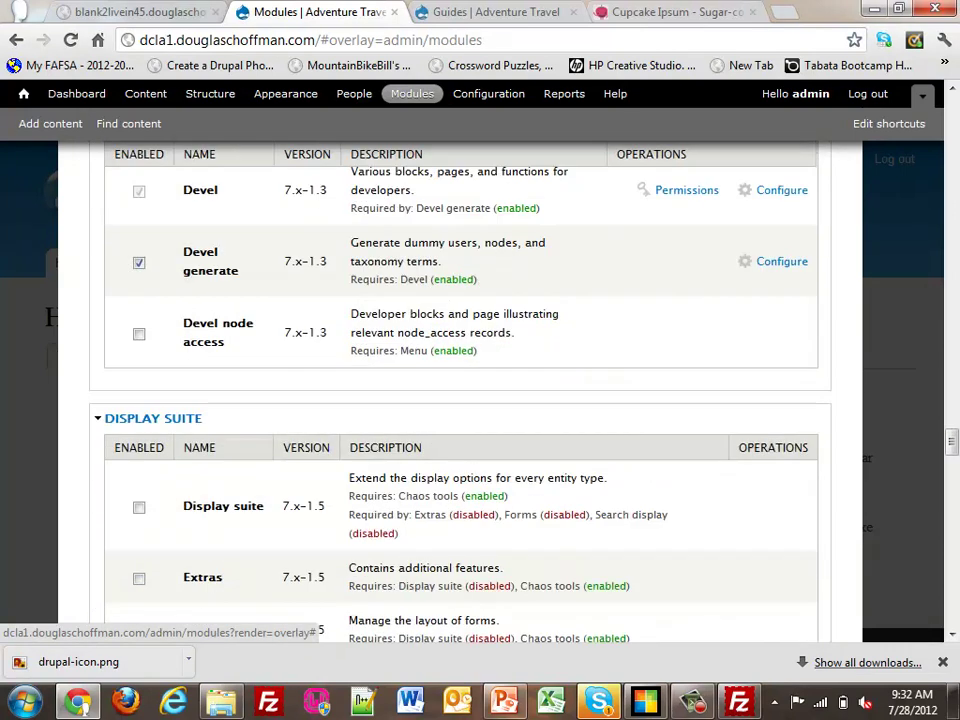
scroll(460, 400, down, 10)
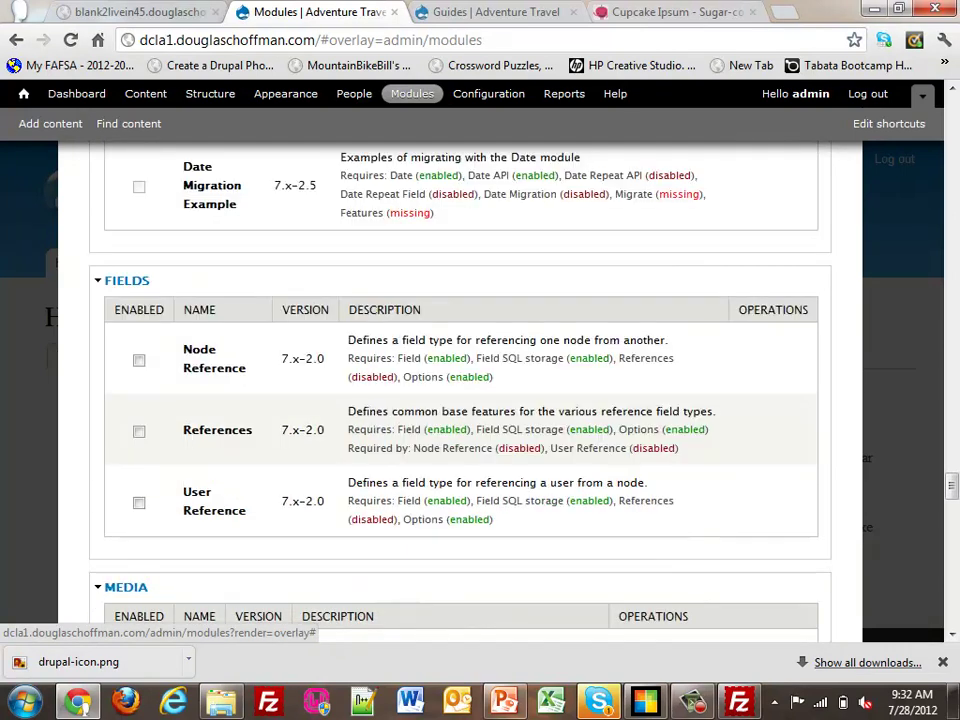
click(139, 431)
click(139, 502)
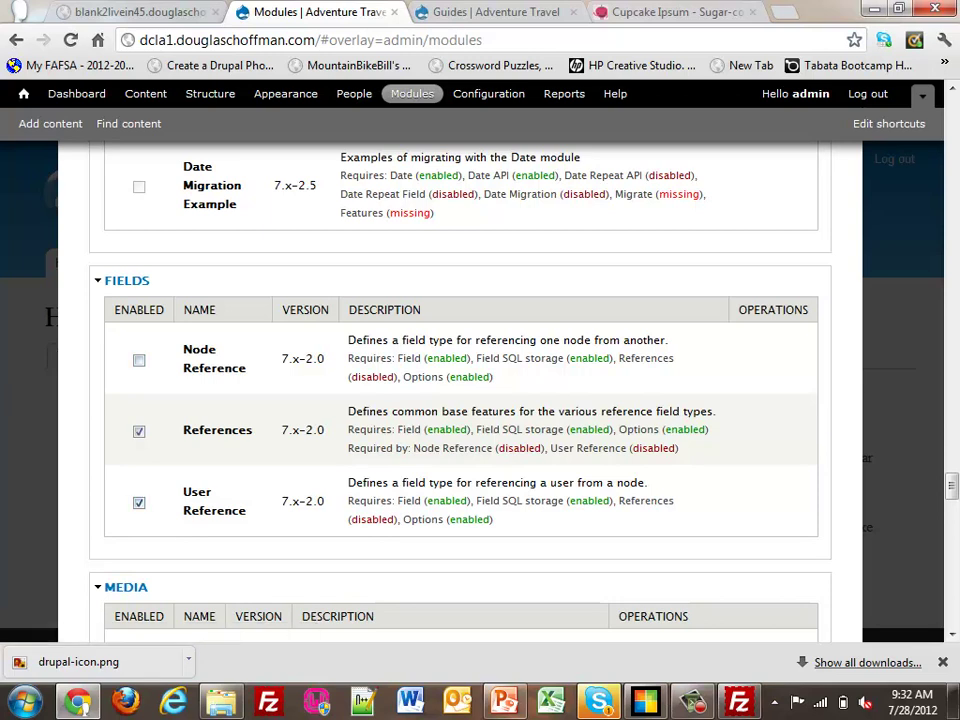
scroll(460, 400, down, 20)
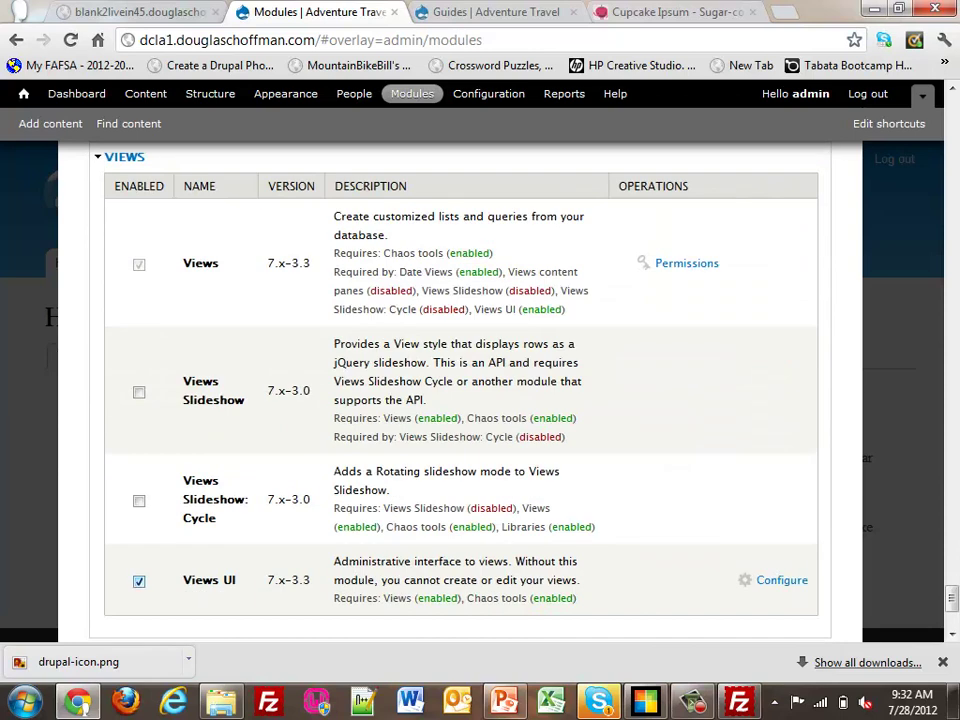
scroll(460, 400, down, 2)
click(166, 602)
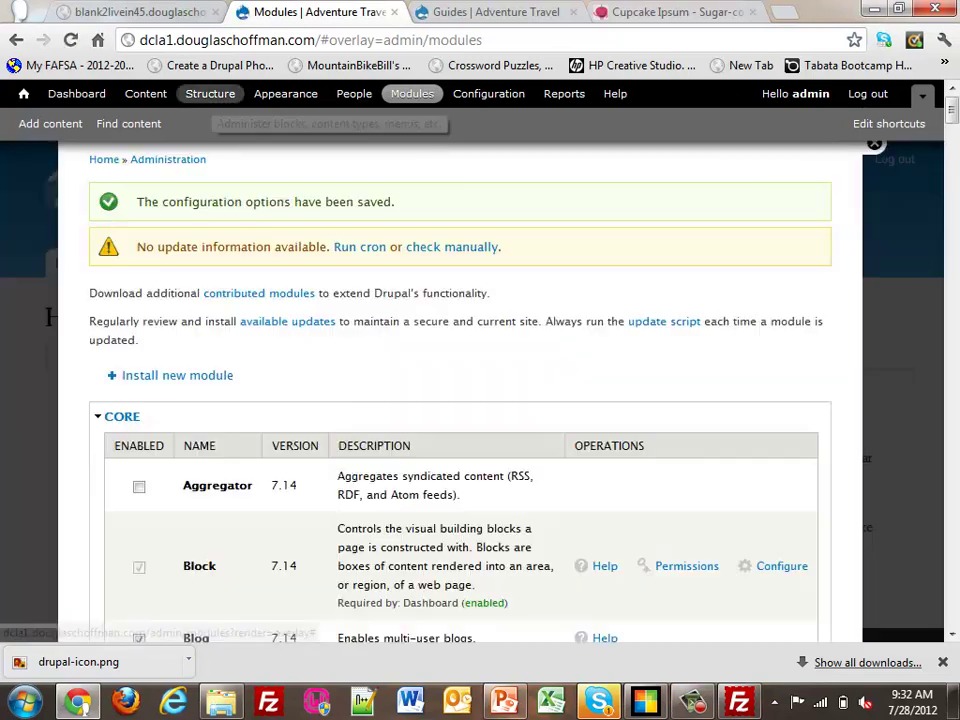
Step: Add a new field labelled Date to the Tour content type, with field type Date and the Pop-up calendar widget, and save it
click(209, 93)
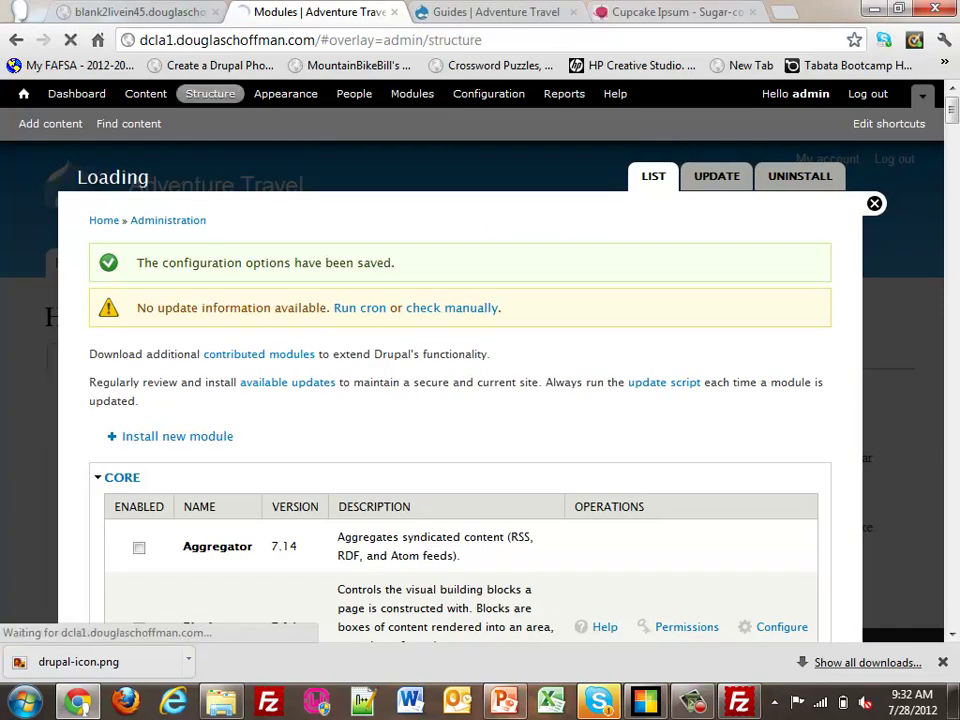
click(158, 364)
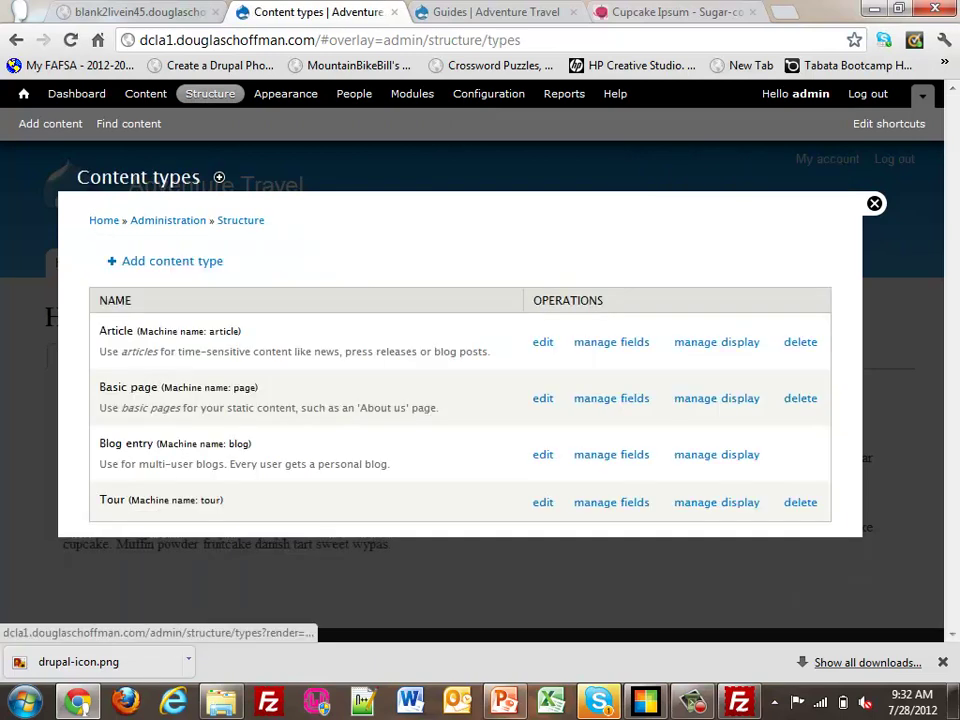
click(611, 502)
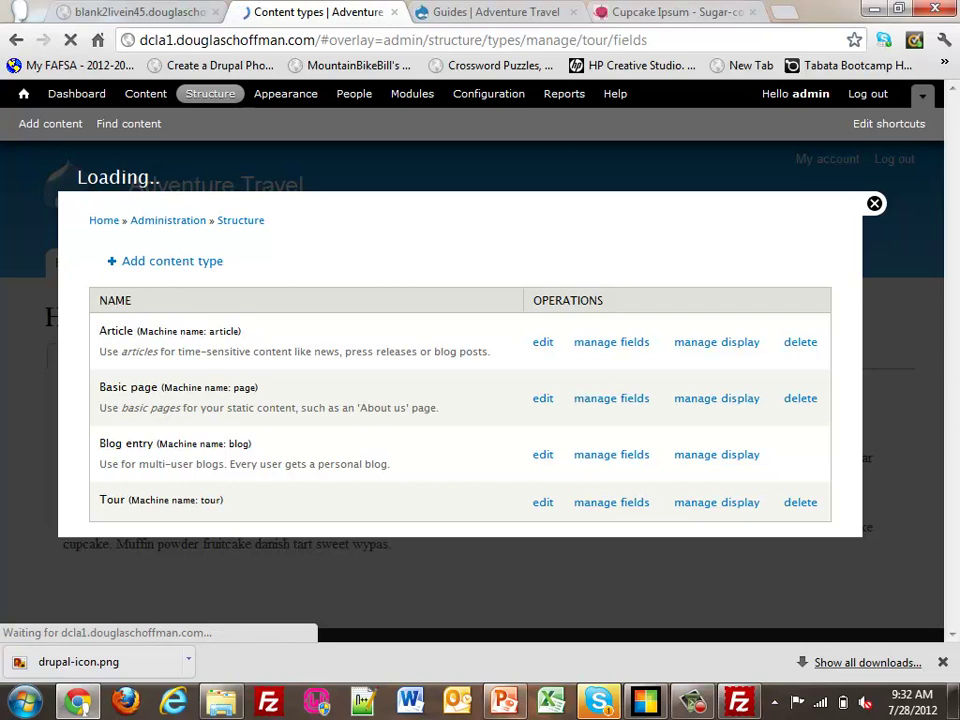
click(181, 389)
text(Date)
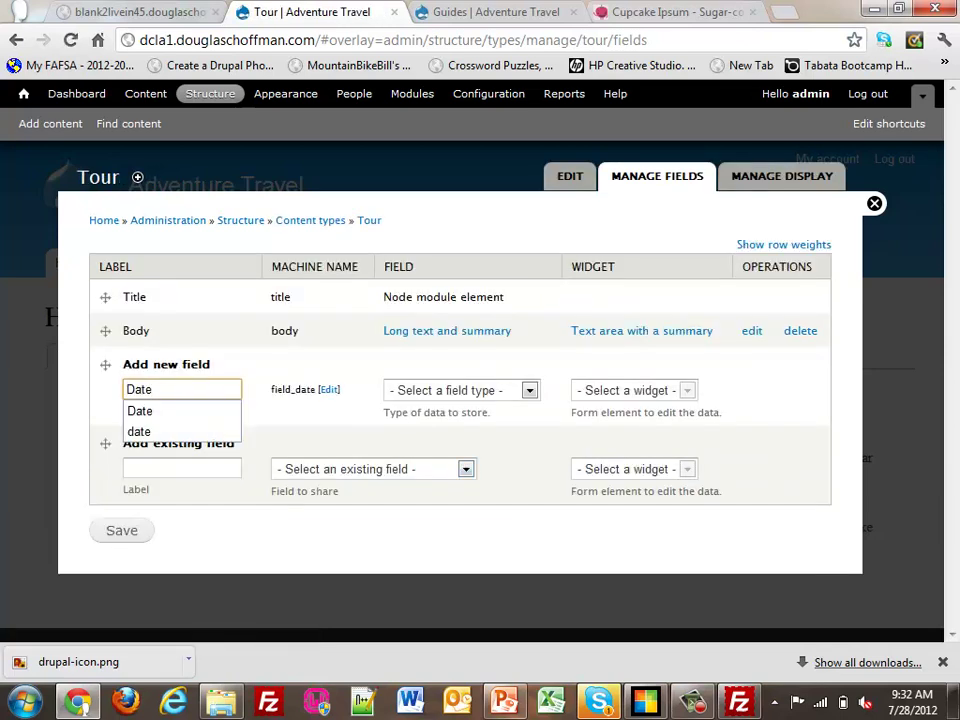
click(460, 390)
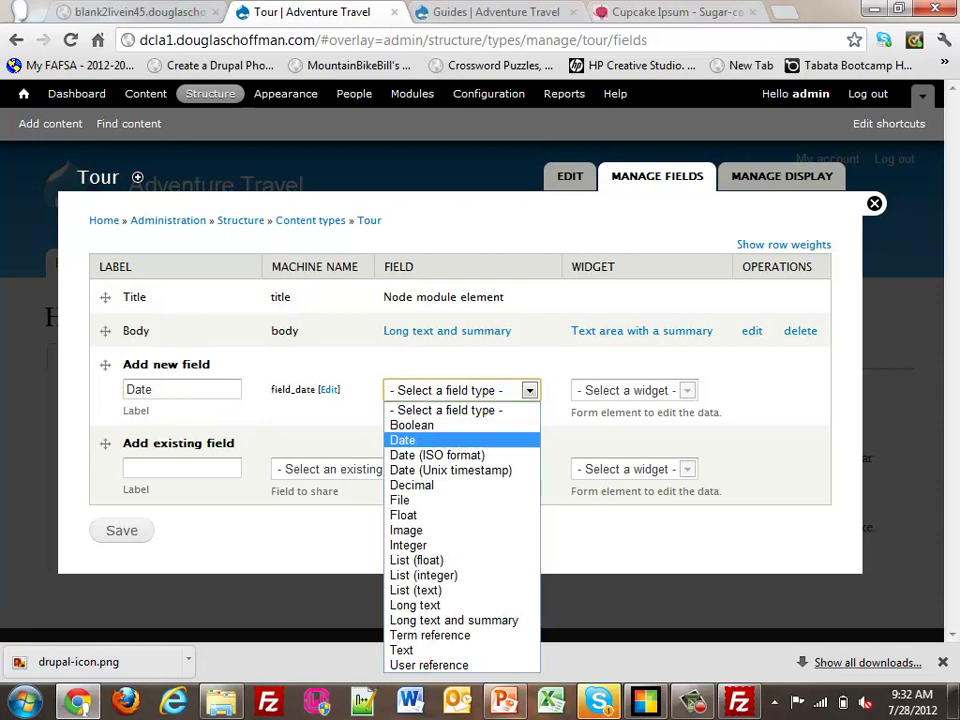
click(420, 440)
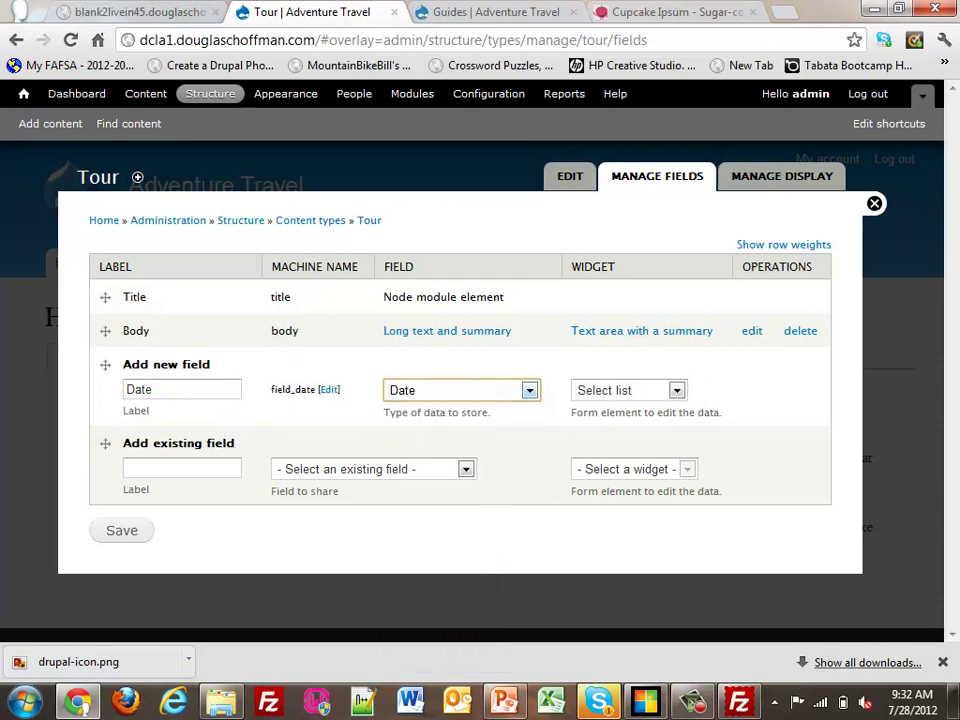
click(628, 390)
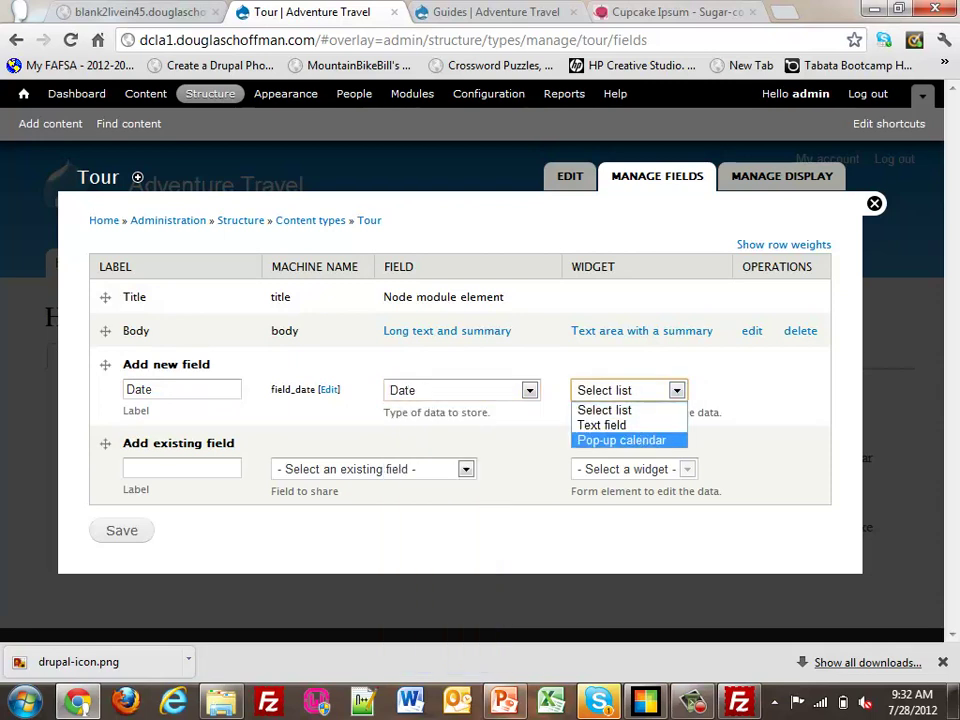
click(628, 440)
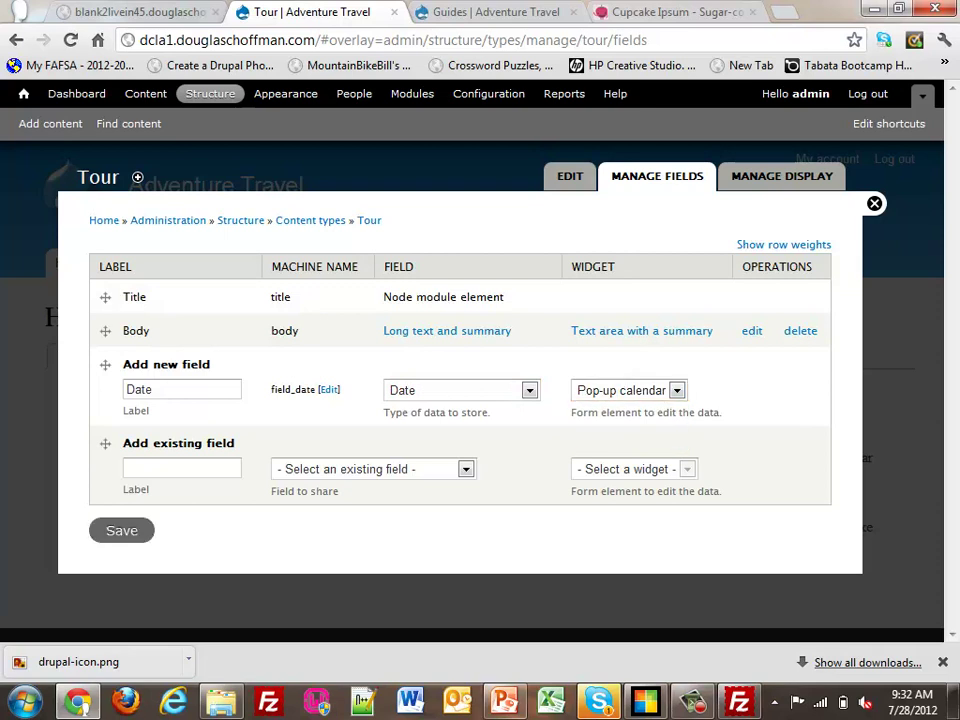
key(Return)
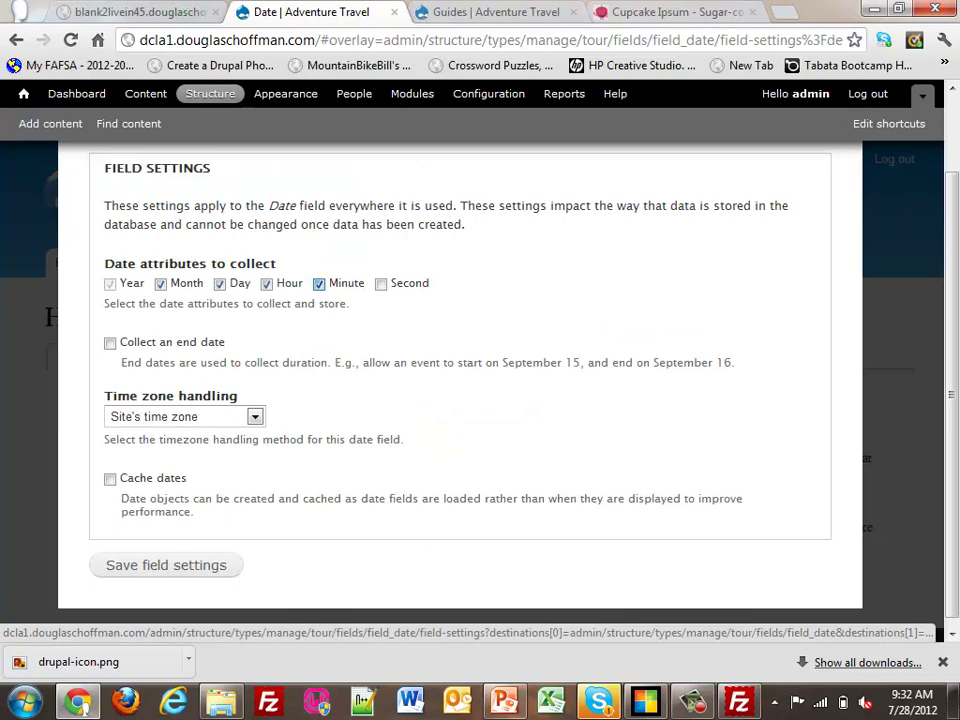
Step: Remove Hour and Minute from the Date field's collected attributes, collect a required end date, and save the field settings
click(319, 283)
click(266, 283)
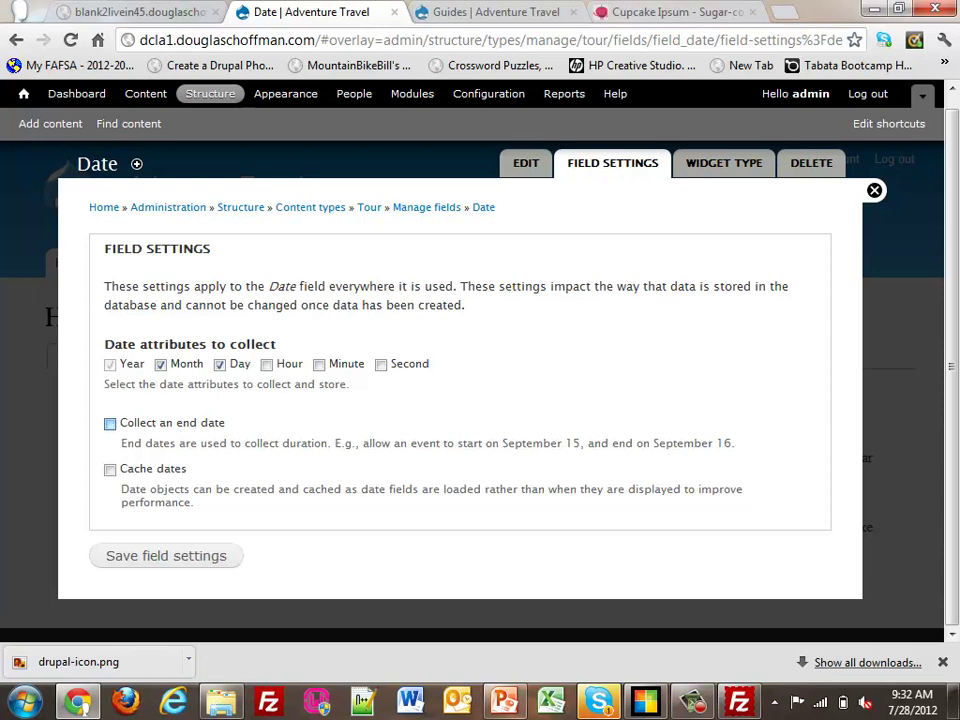
click(110, 423)
click(125, 469)
click(166, 584)
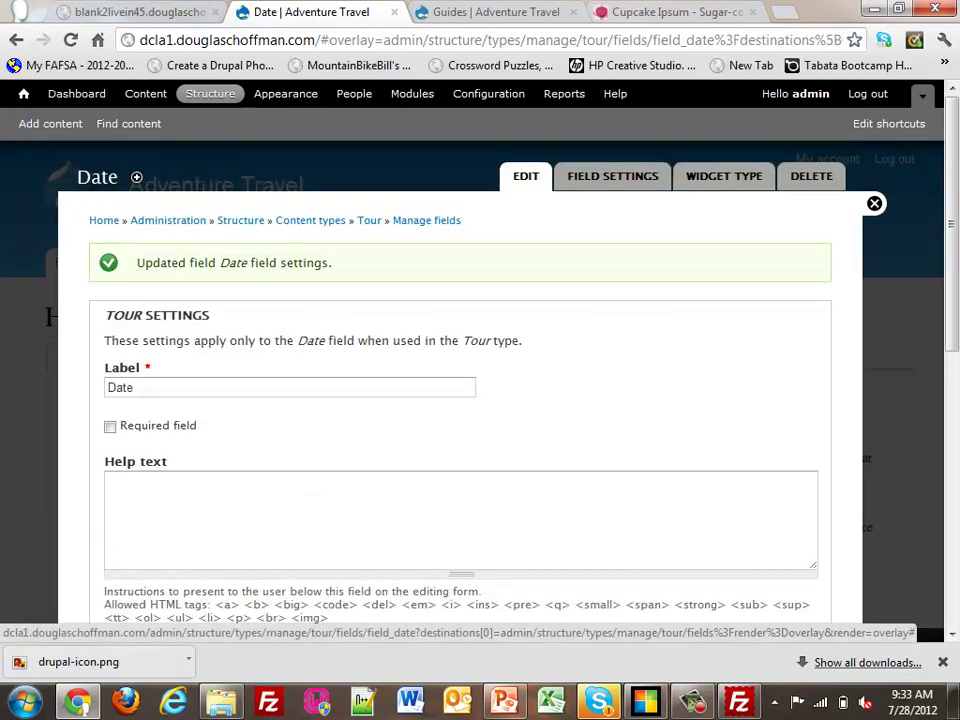
Step: Make the Date field required for the Tour type, leave its other settings at their defaults, and save the settings
scroll(460, 400, down, 1)
click(110, 332)
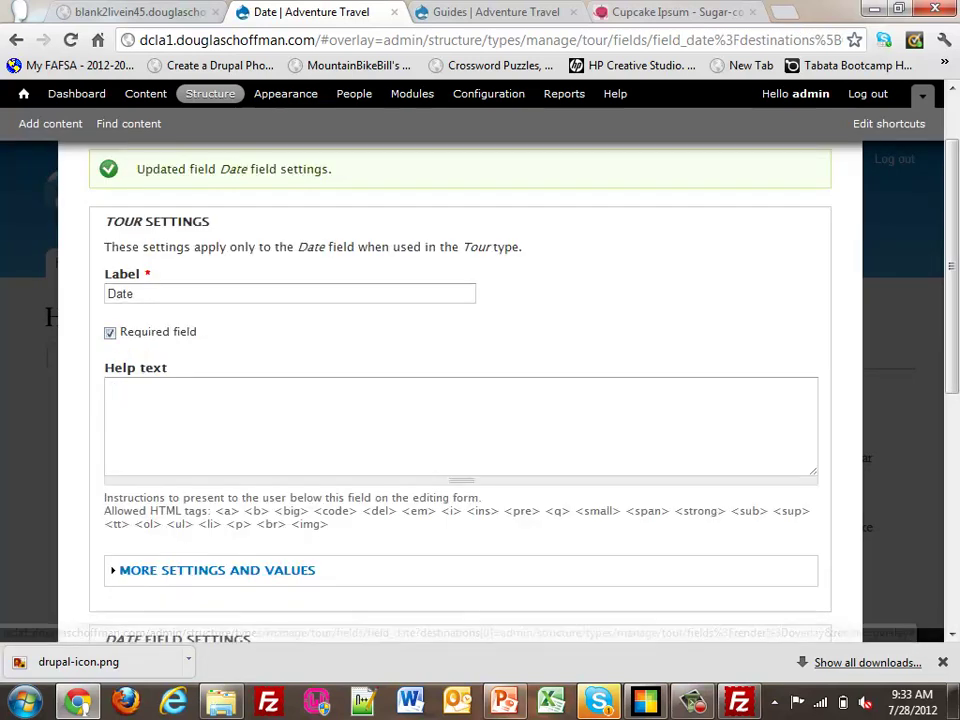
scroll(460, 400, down, 4)
scroll(460, 400, down, 2)
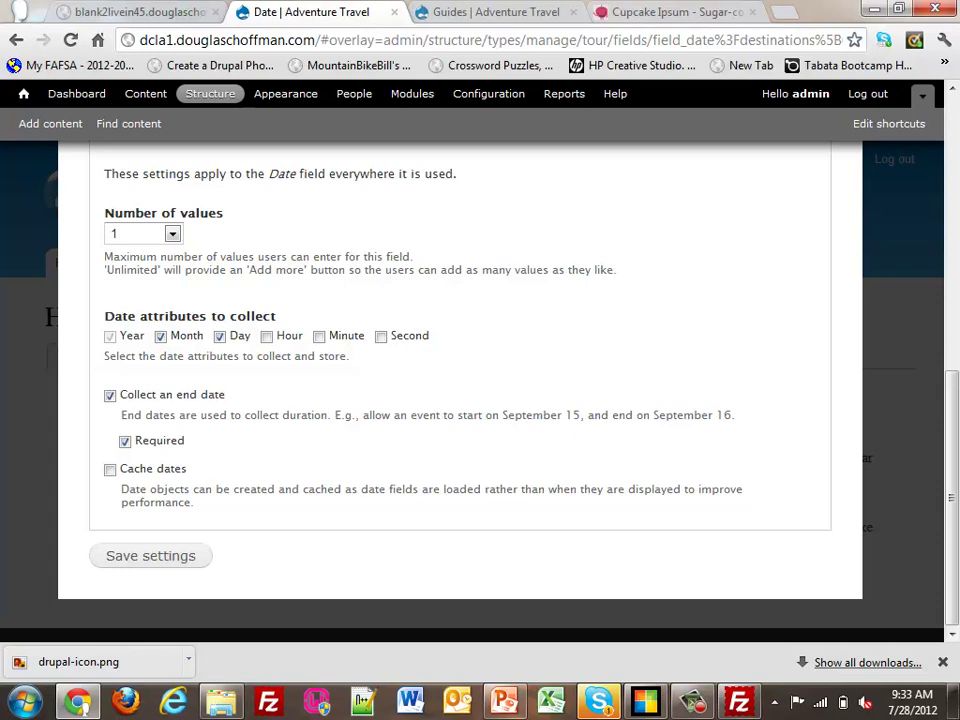
click(150, 555)
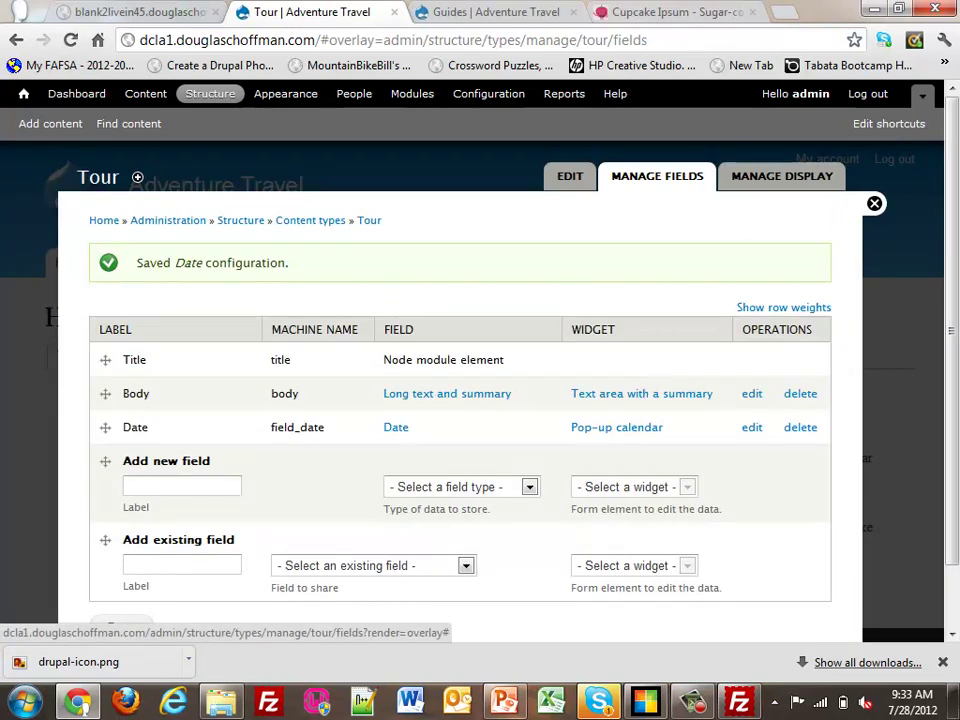
Step: Add a new field labelled Guide to the Tour content type, with field type User reference and the Select list widget, and save it
text(Guide)
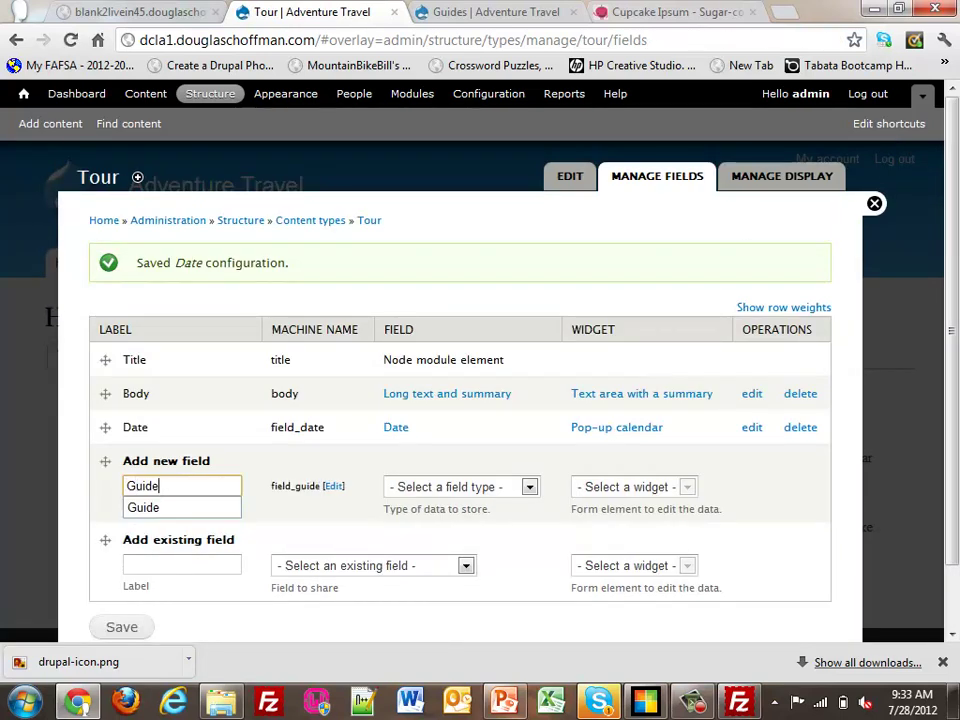
key(Down)
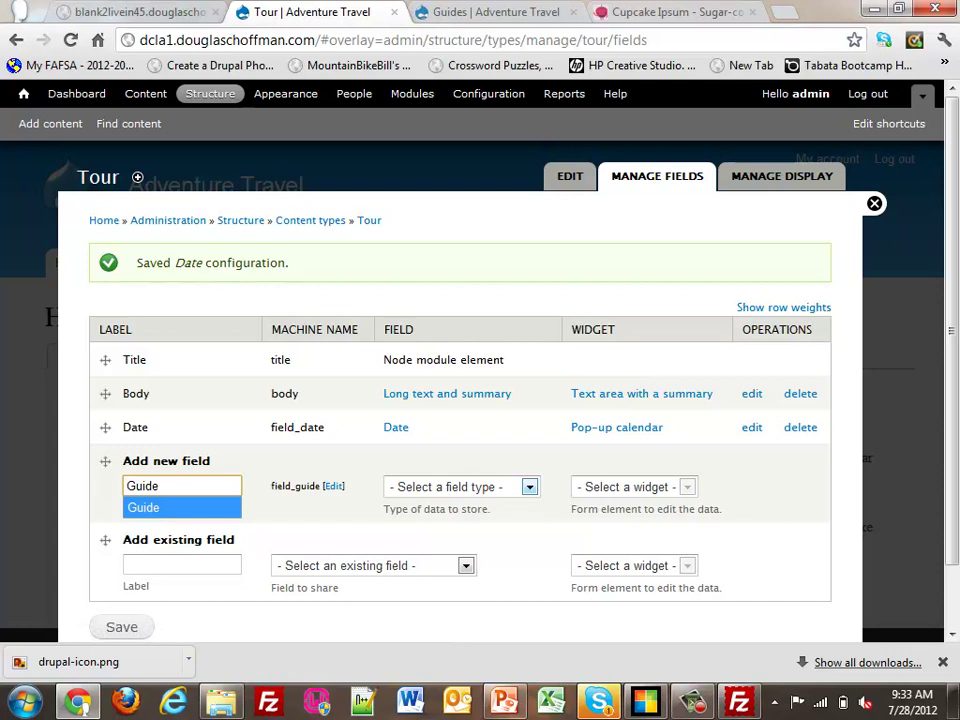
click(529, 487)
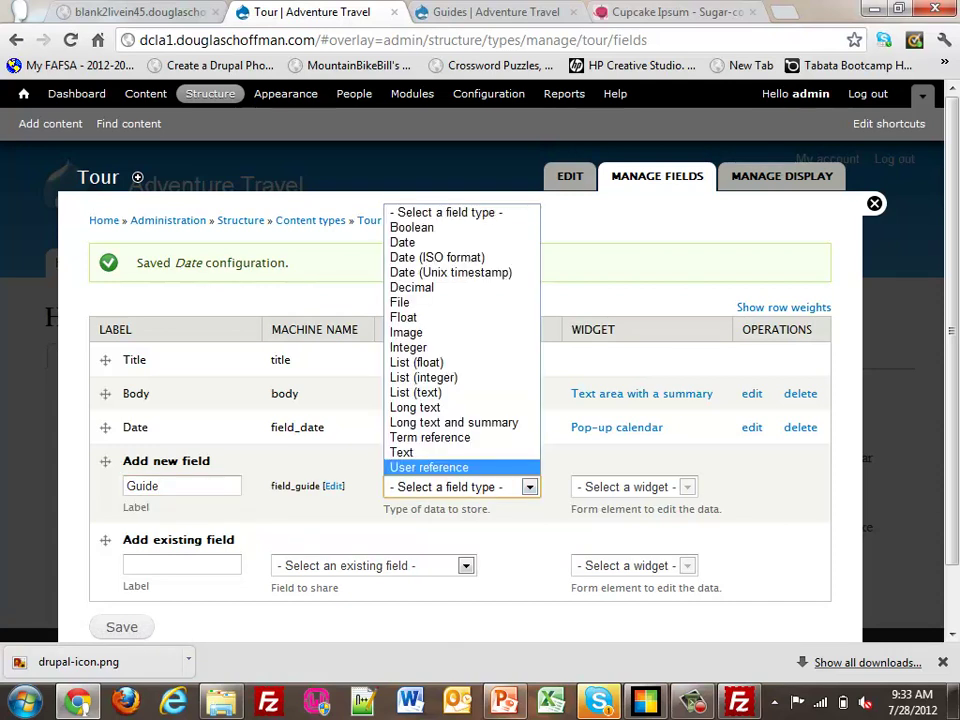
key(Return)
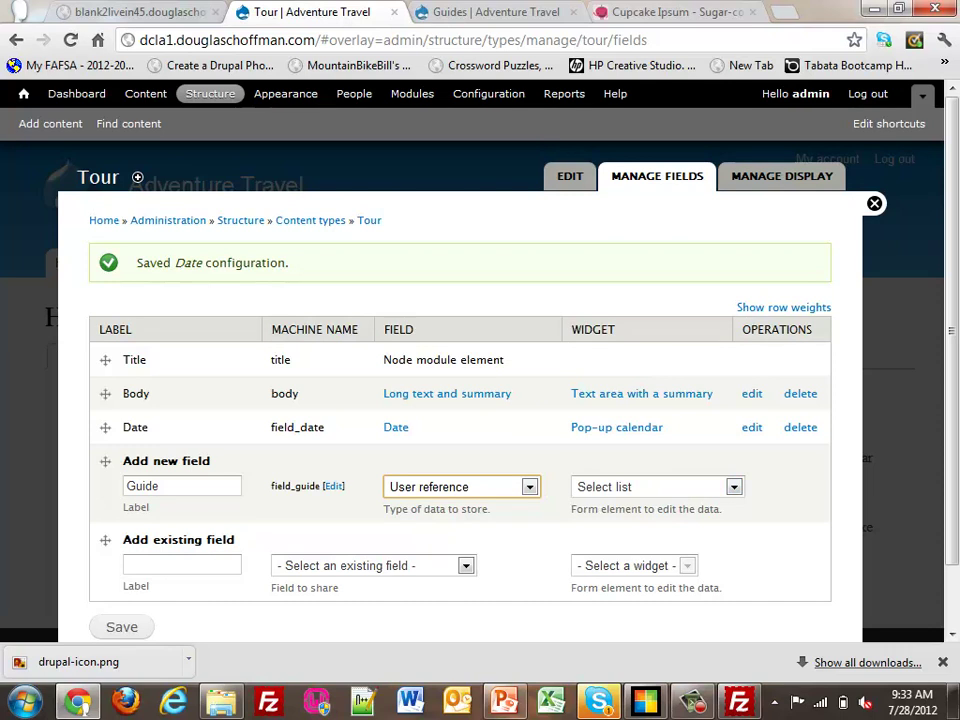
scroll(460, 400, down, 1)
click(121, 555)
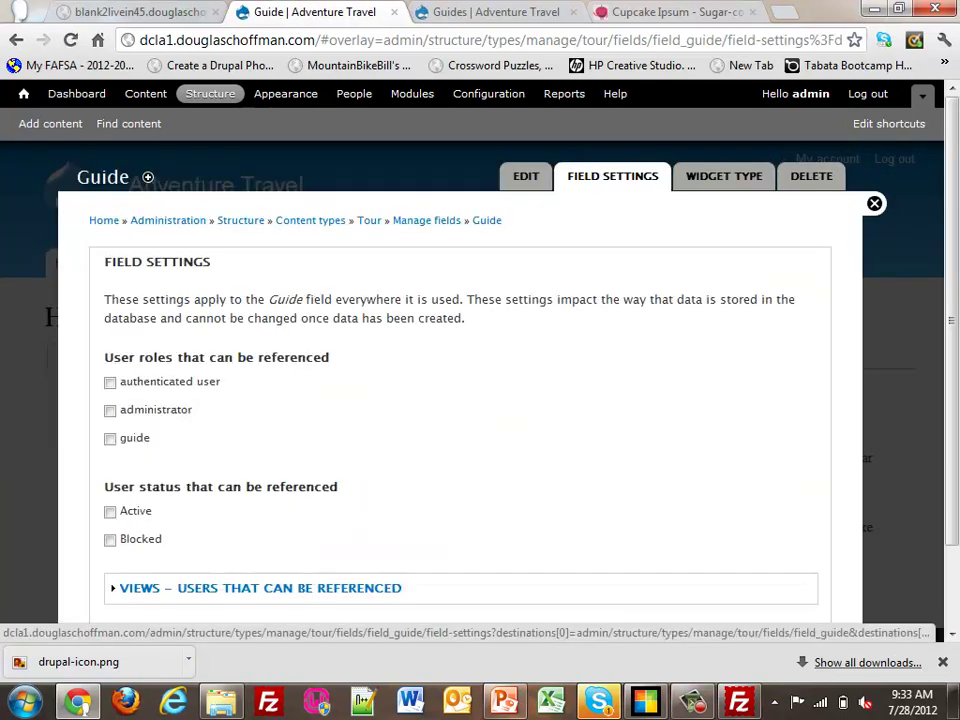
Step: Restrict the Guide field's referenceable users to the guide role and Active status, and save the field settings and the Tour settings
click(110, 438)
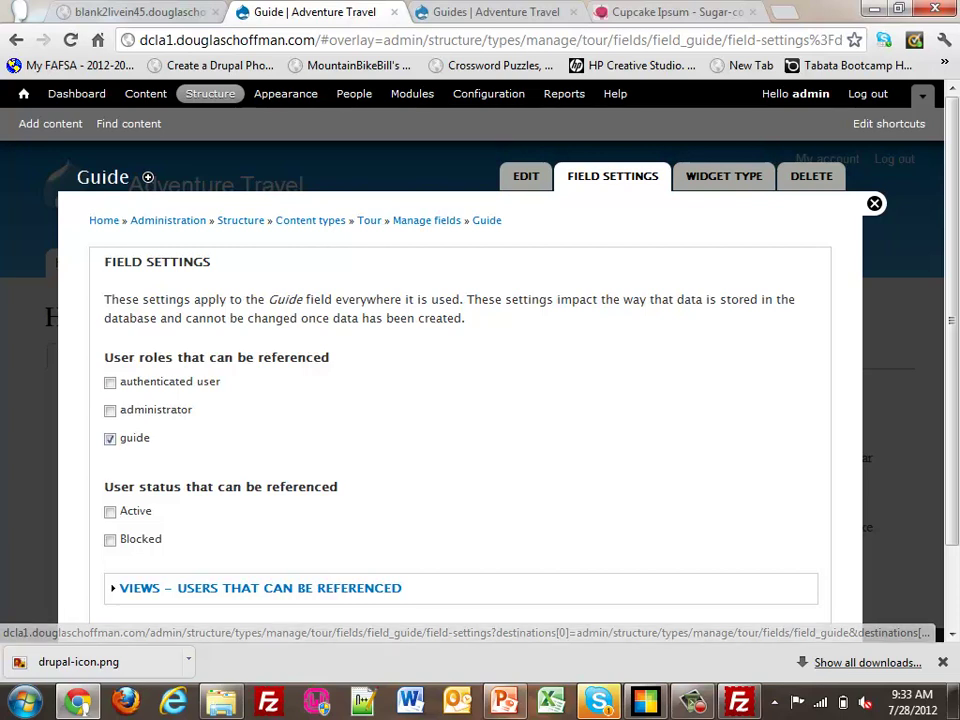
scroll(460, 400, down, 1)
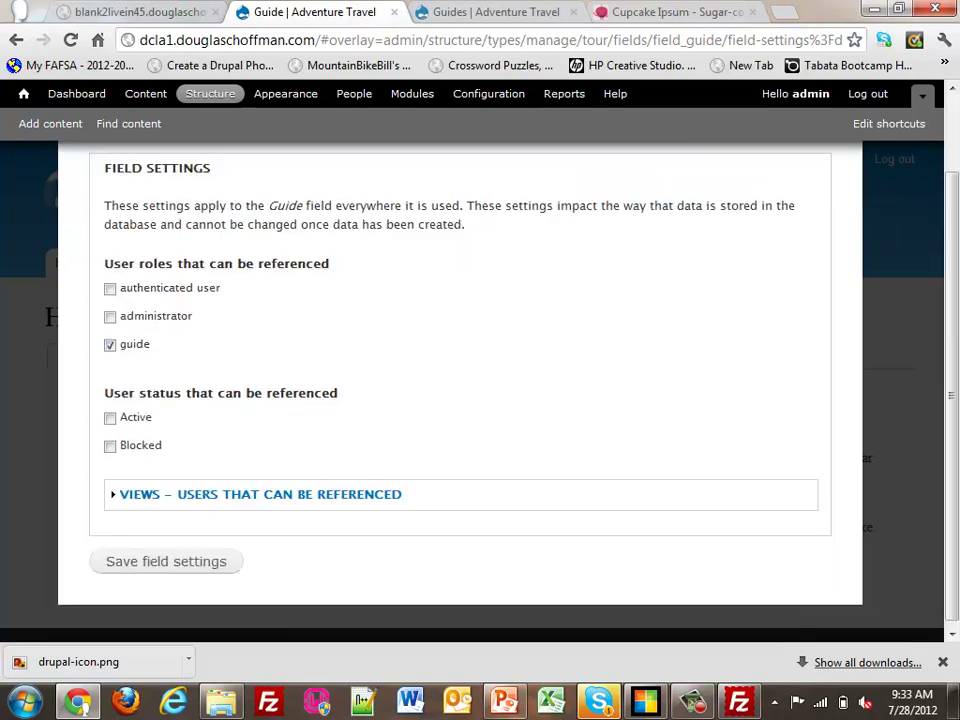
click(110, 417)
click(166, 561)
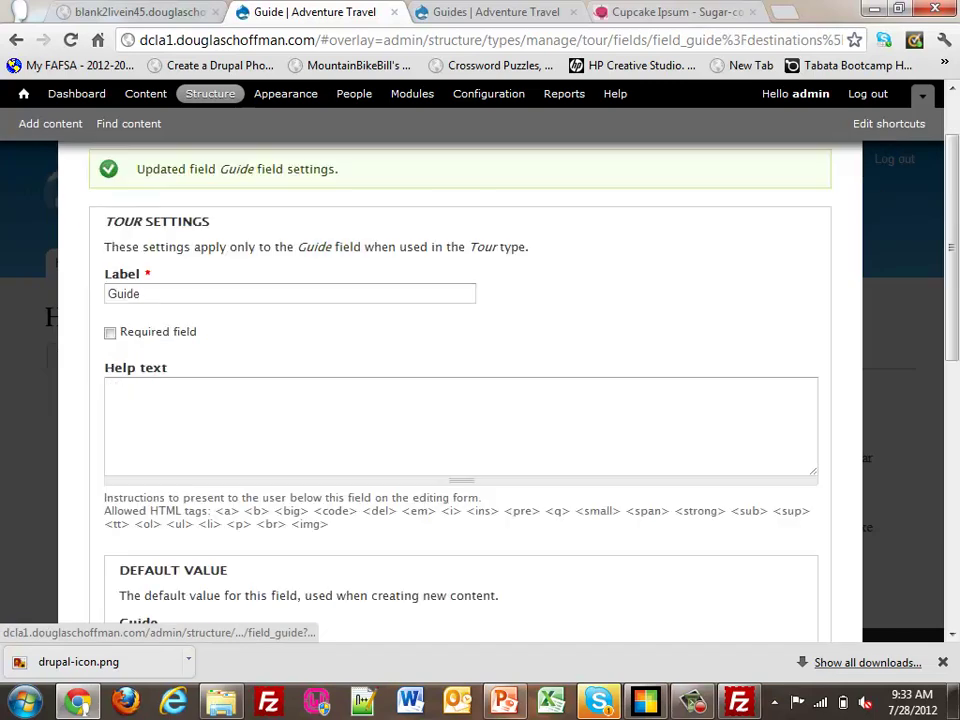
scroll(460, 400, down, 7)
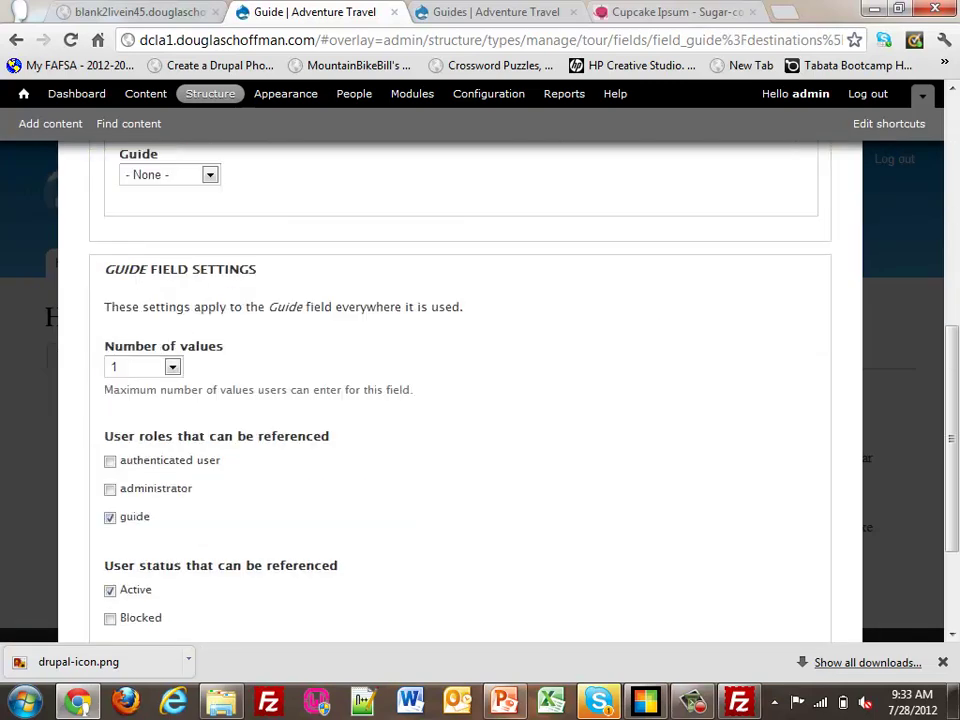
key(Return)
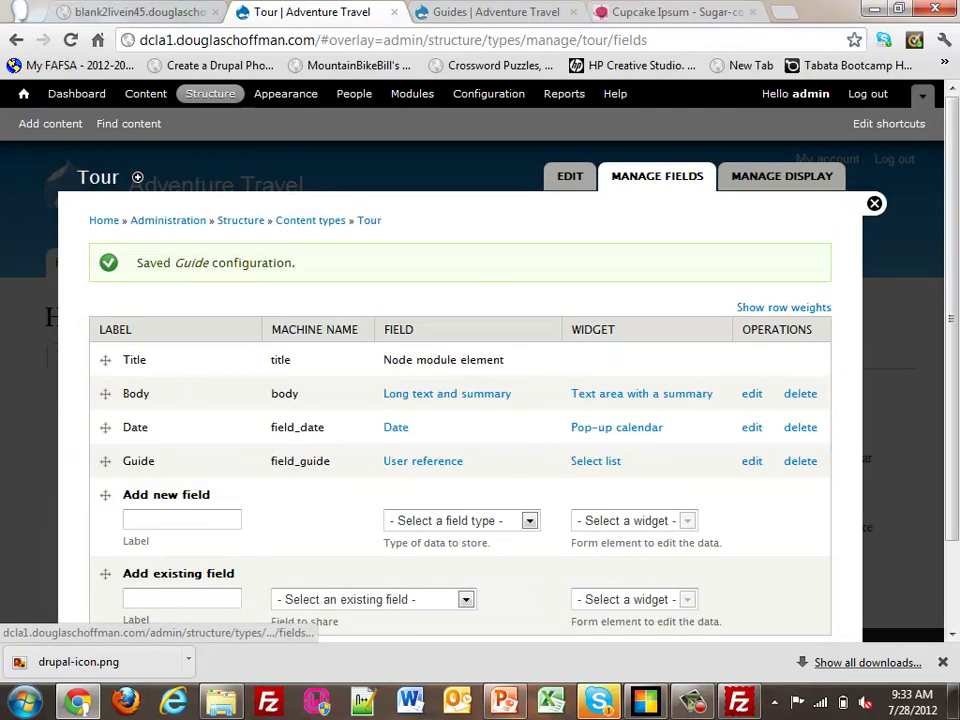
Step: Add a new field labelled Photo to the Tour content type, with field type Image and the Image widget, and save it
click(182, 519)
text(Photo)
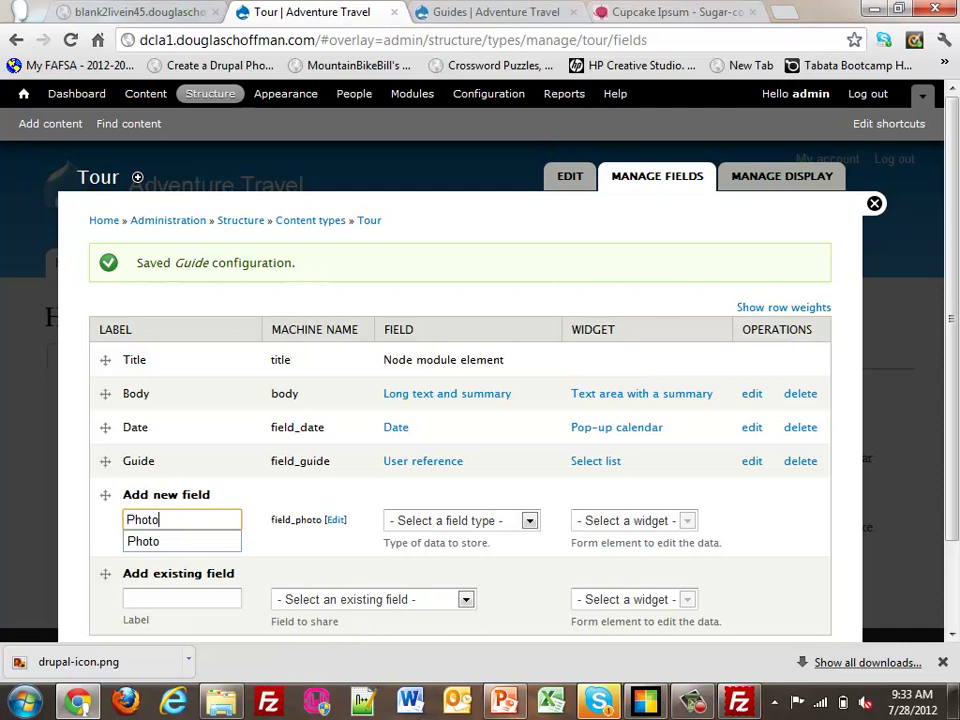
key(Down)
key(Return)
click(461, 520)
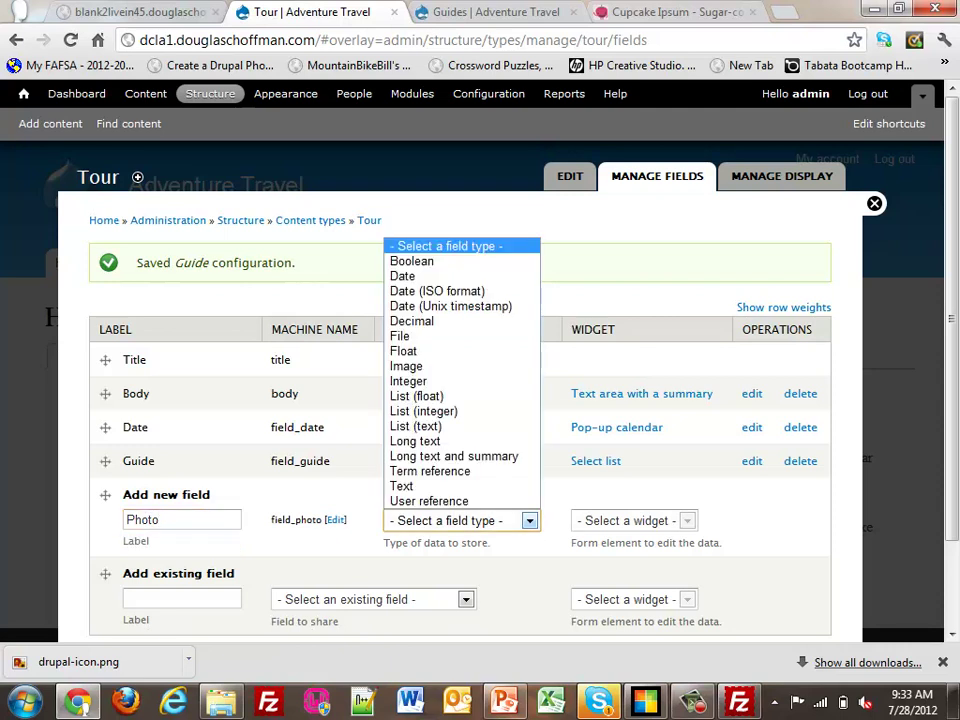
click(408, 366)
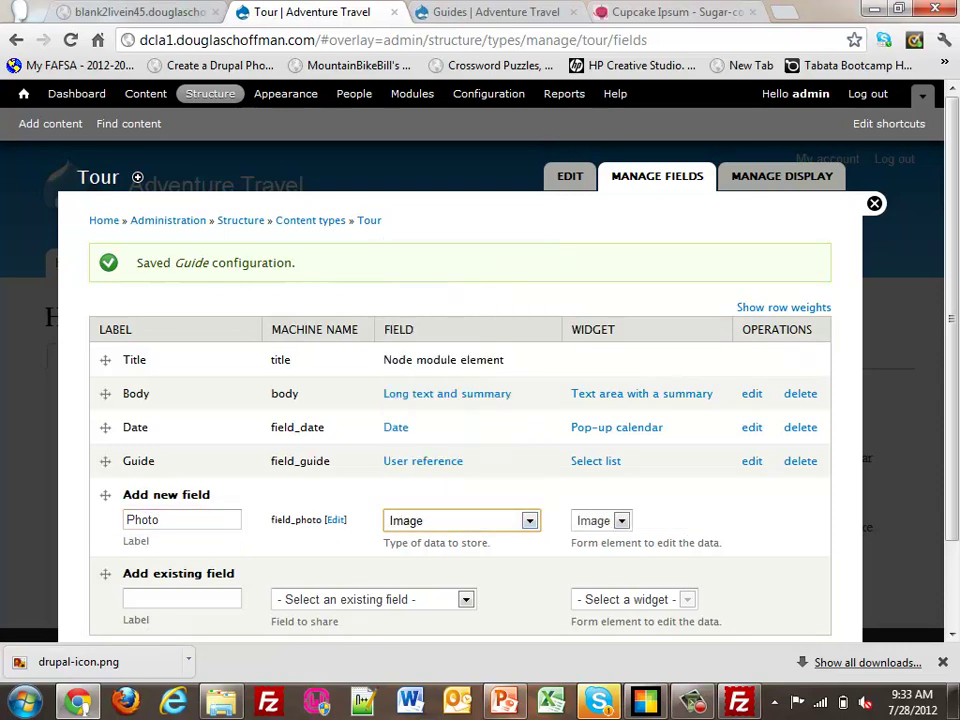
scroll(460, 400, down, 1)
click(121, 555)
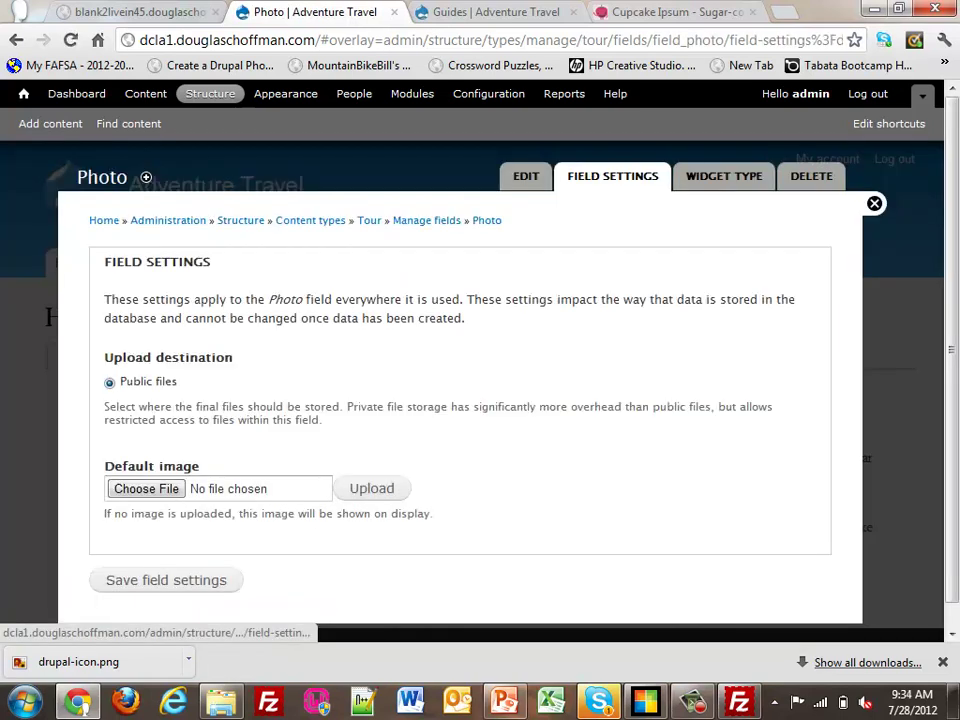
Step: Save the Photo field's default storage settings, make the field required with 1 as the number of values, and save its settings
click(166, 580)
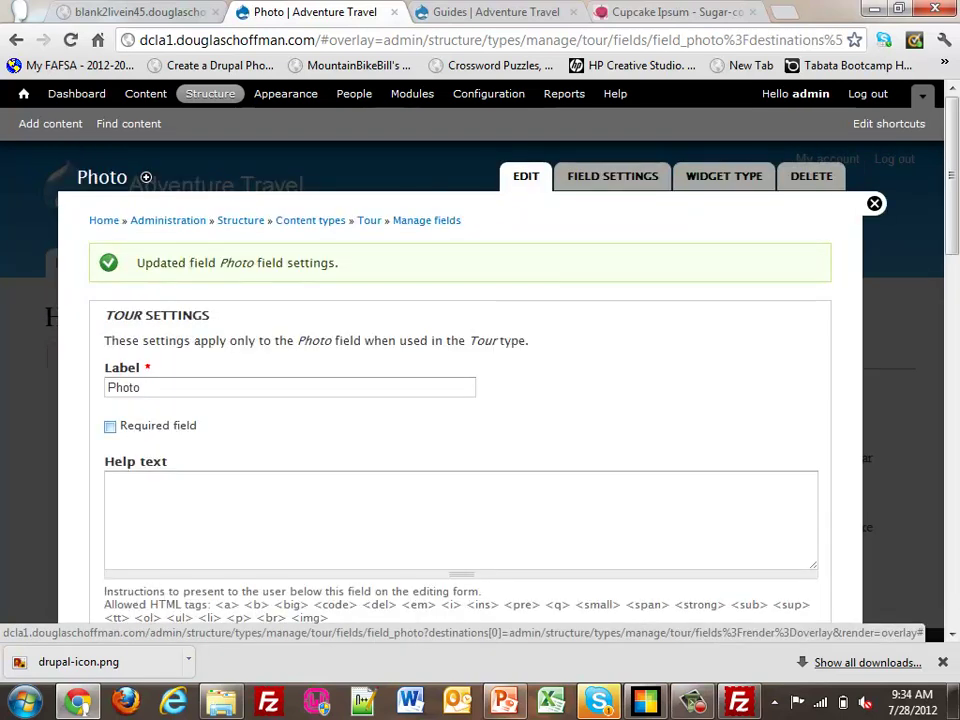
click(110, 426)
scroll(110, 426, down, 7)
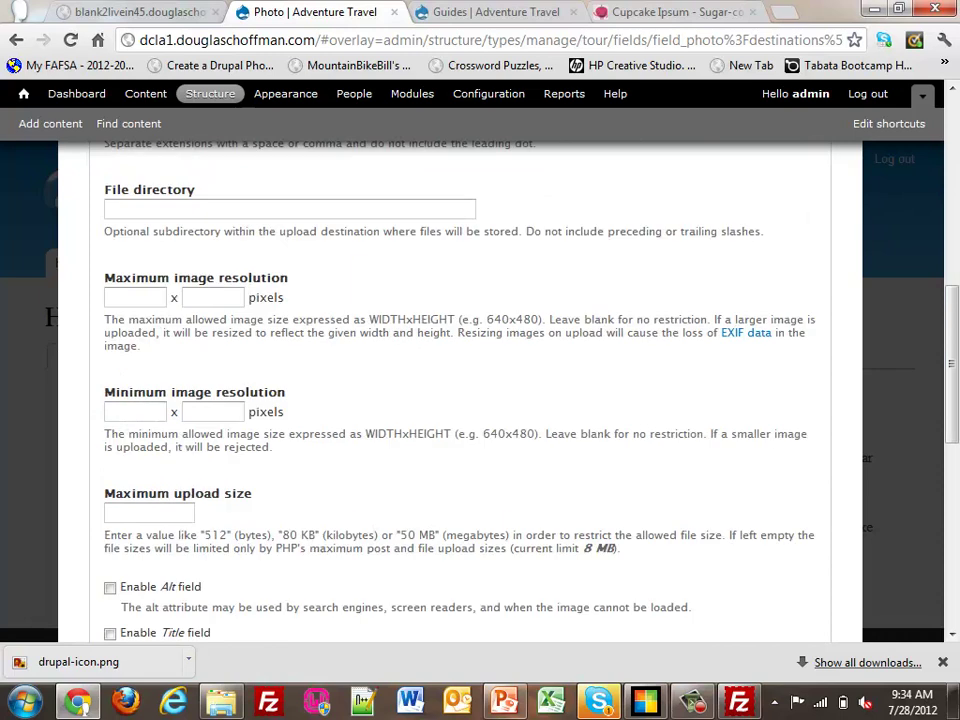
scroll(460, 390, down, 4)
scroll(460, 390, down, 2)
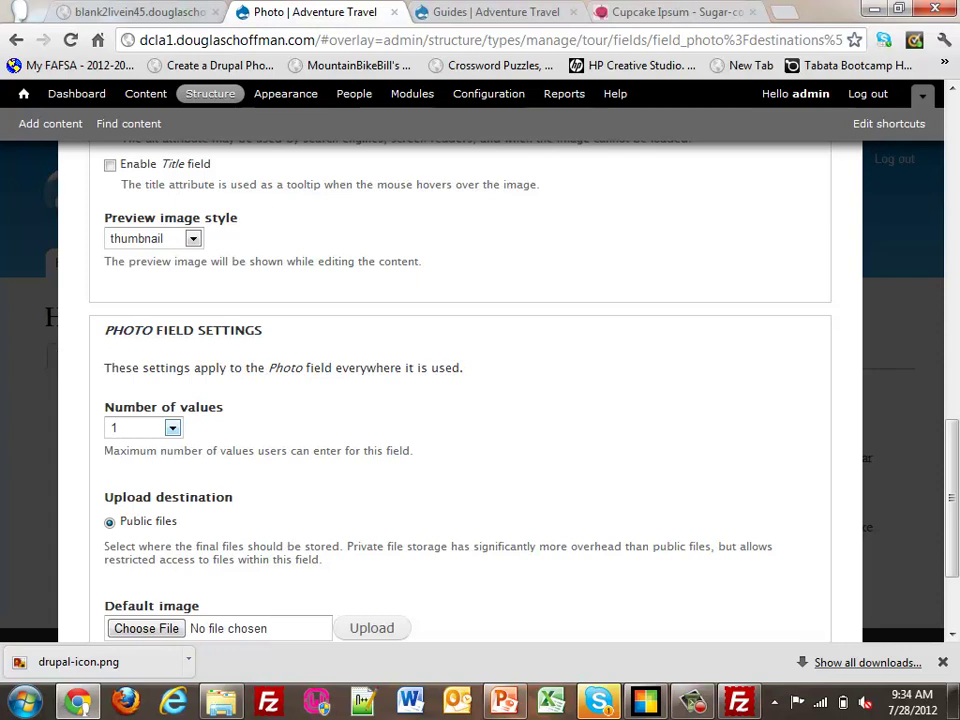
click(172, 427)
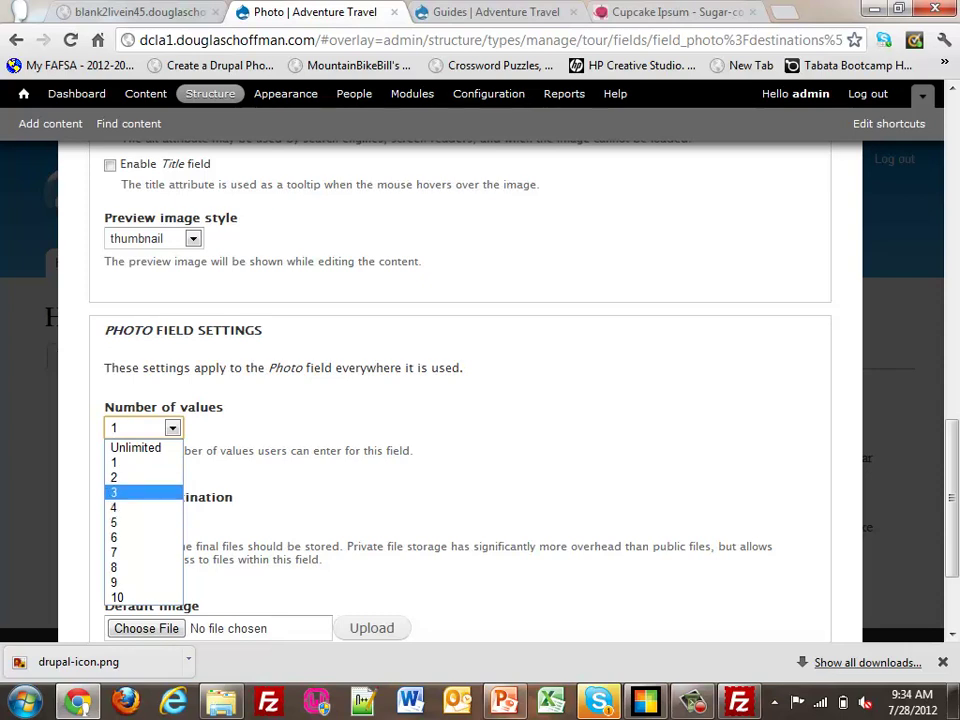
click(142, 462)
scroll(460, 390, down, 2)
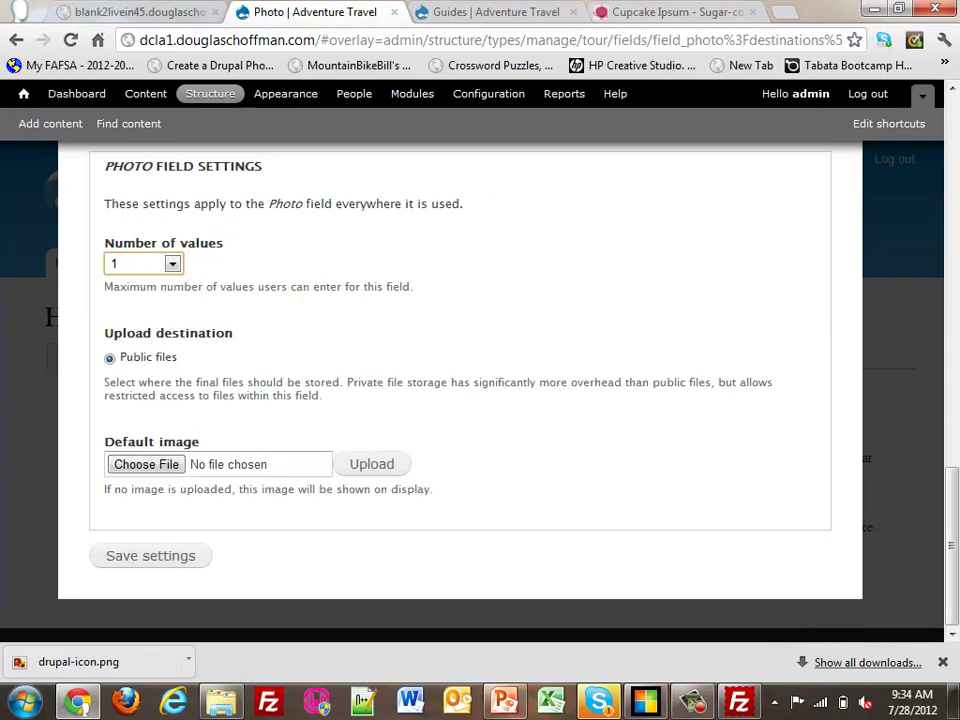
click(150, 555)
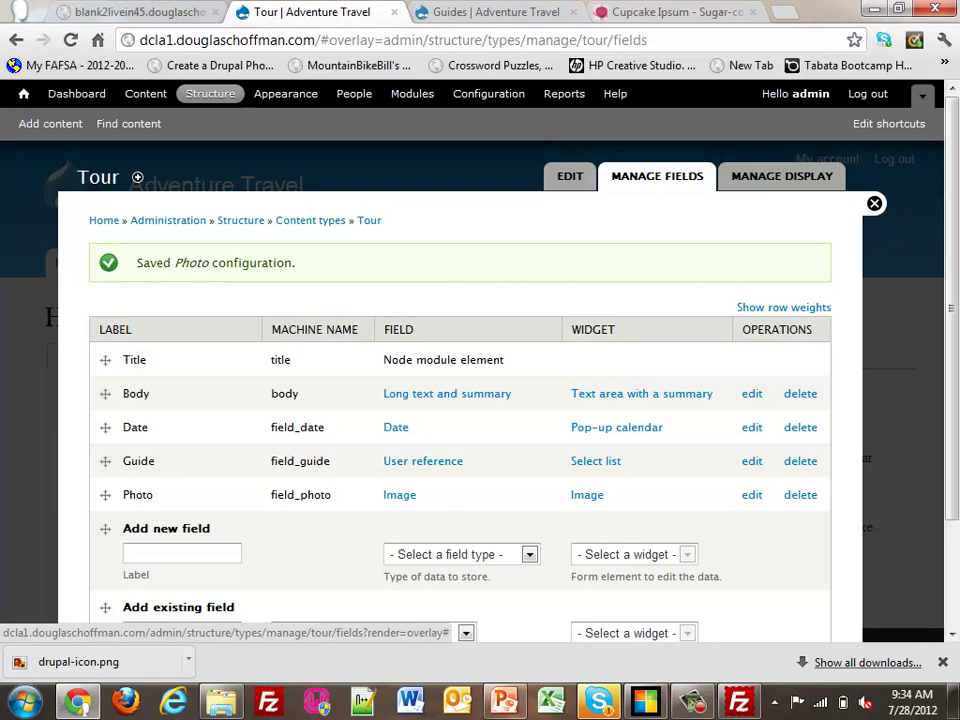
click(874, 203)
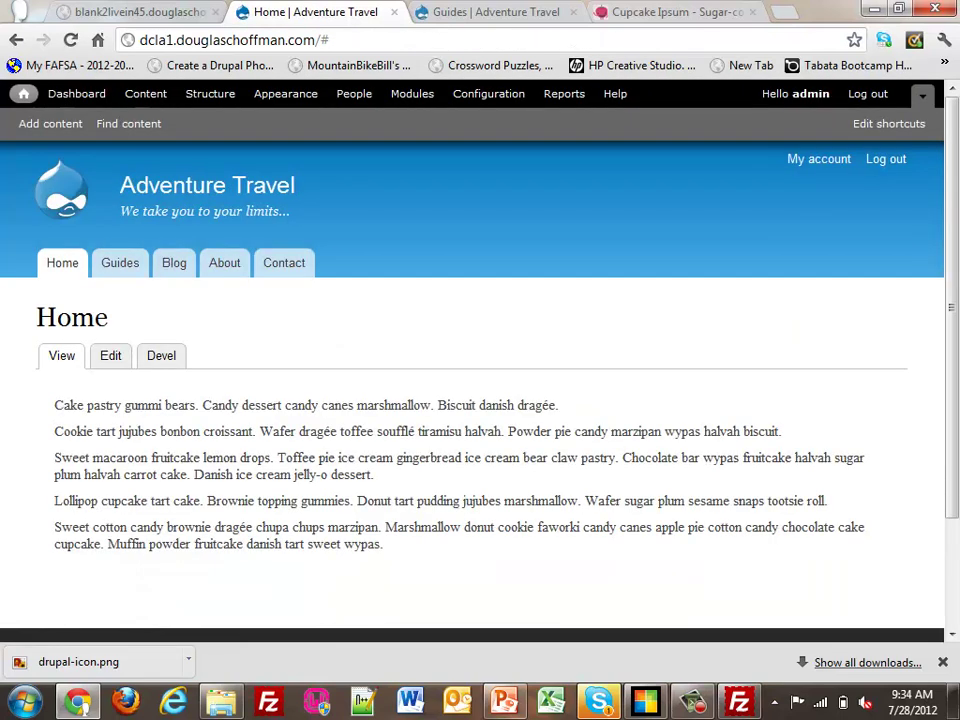
Step: Generate 50 sample nodes of the Tour content type only, excluding Basic page, Article and Blog entry
click(488, 93)
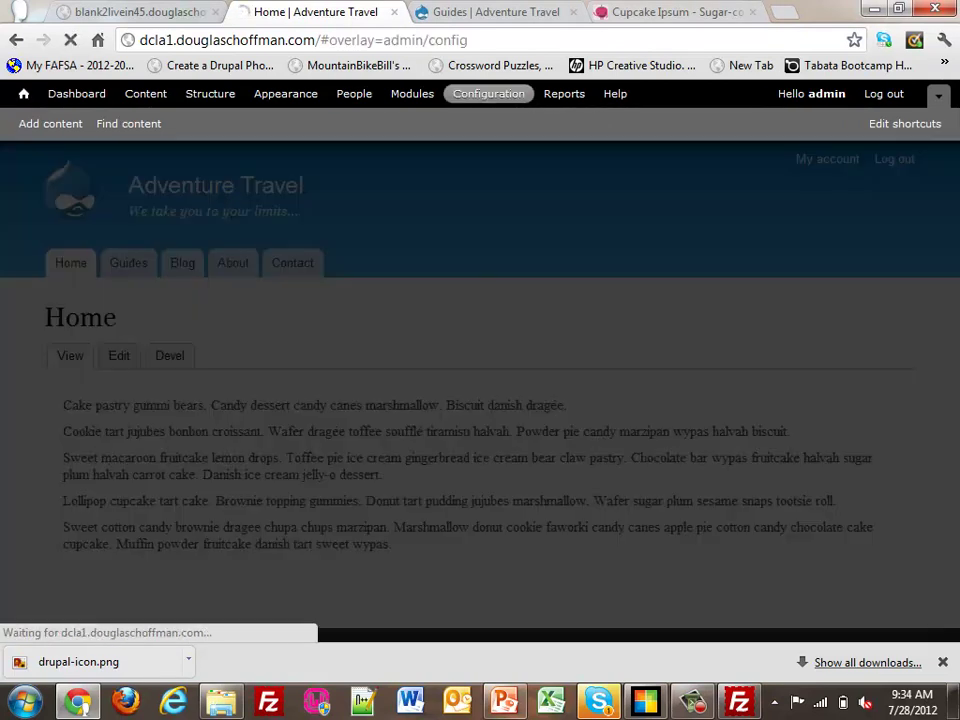
scroll(475, 400, down, 10)
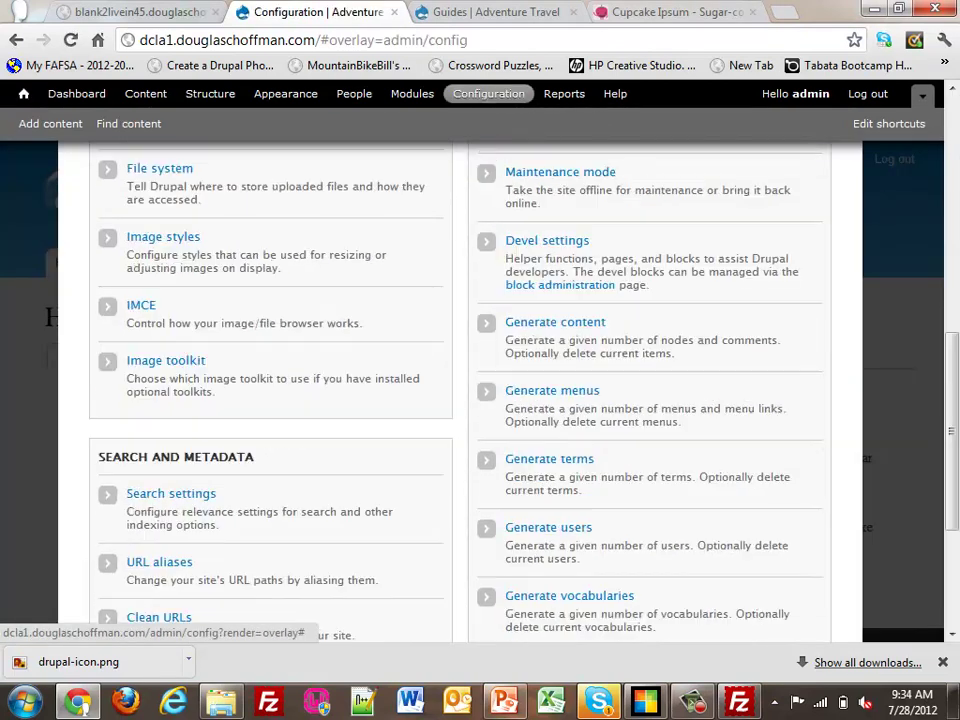
click(555, 322)
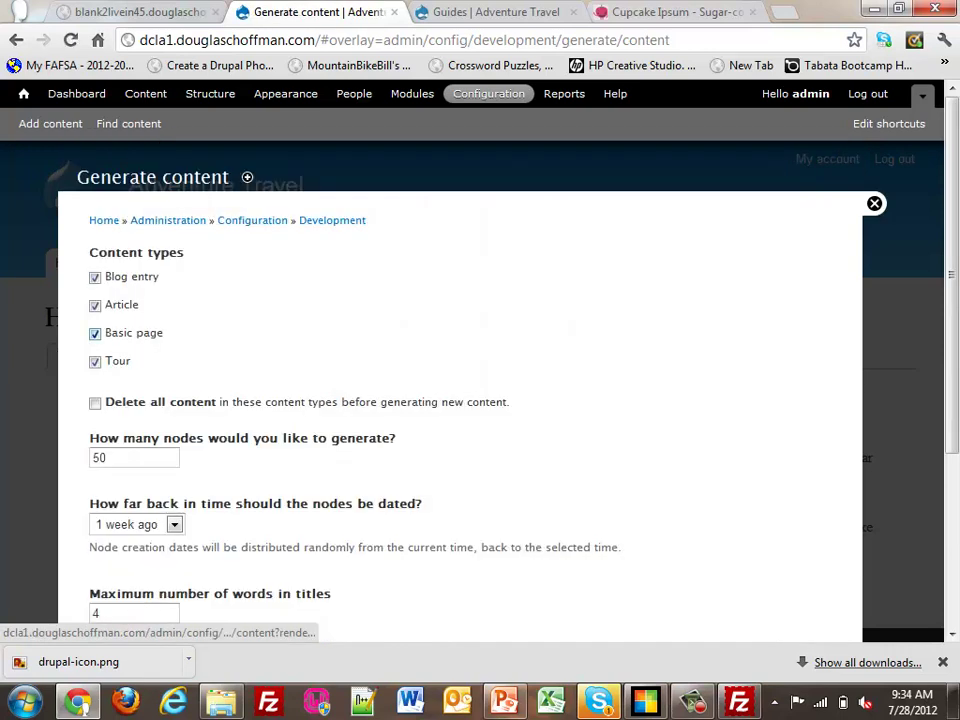
click(95, 333)
click(95, 305)
click(95, 277)
scroll(95, 277, down, 2)
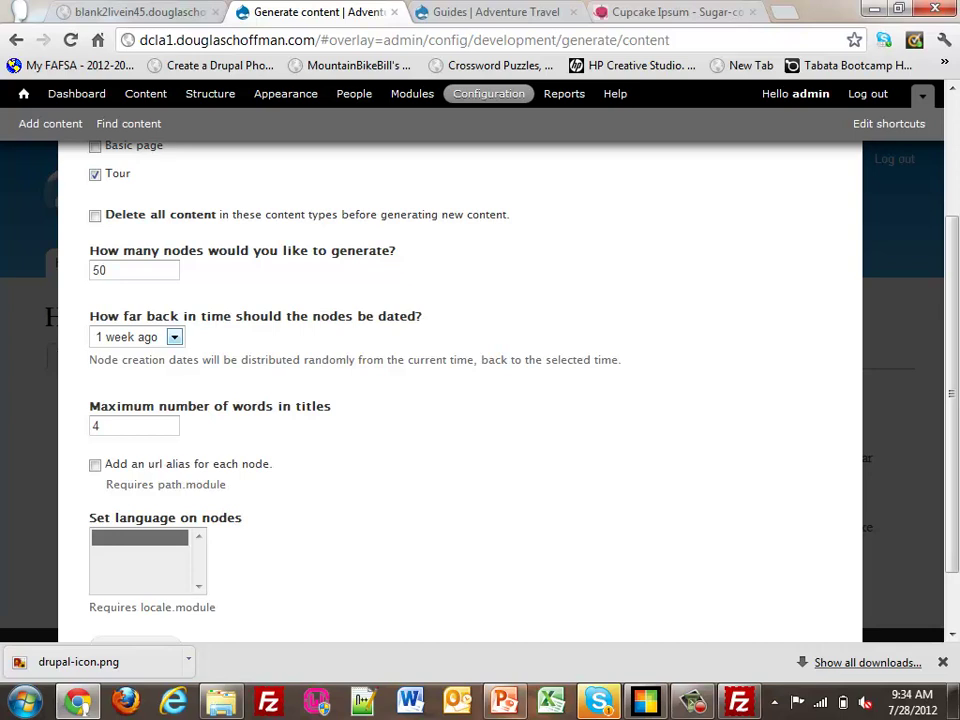
scroll(460, 380, down, 1)
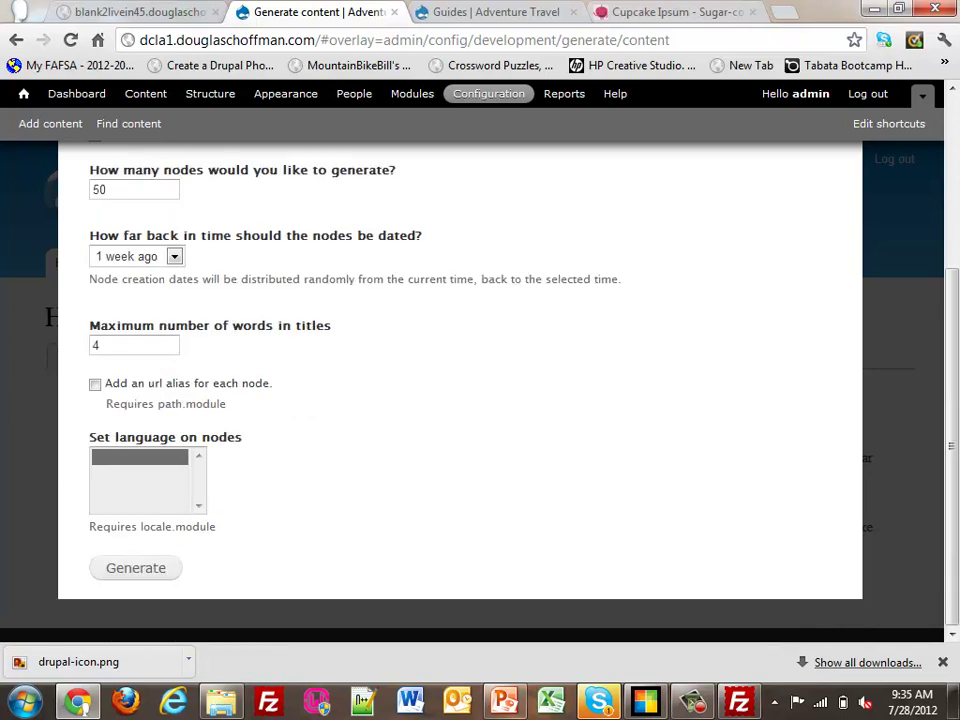
click(136, 568)
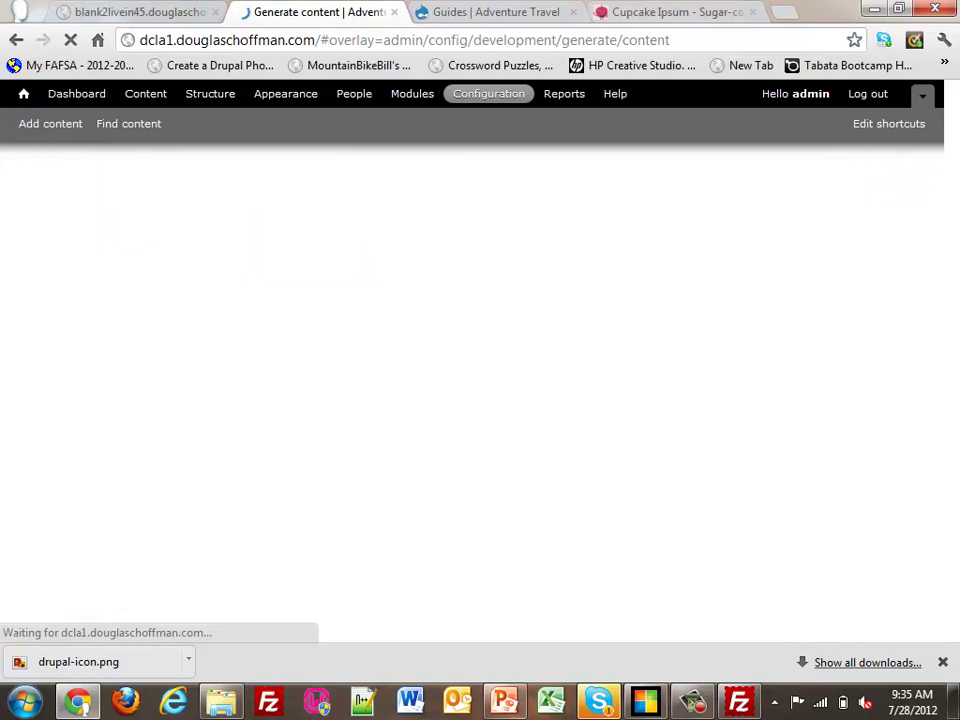
Step: Examine the messages returned by the content generation
scroll(460, 383, down, 7)
scroll(460, 380, down, 8)
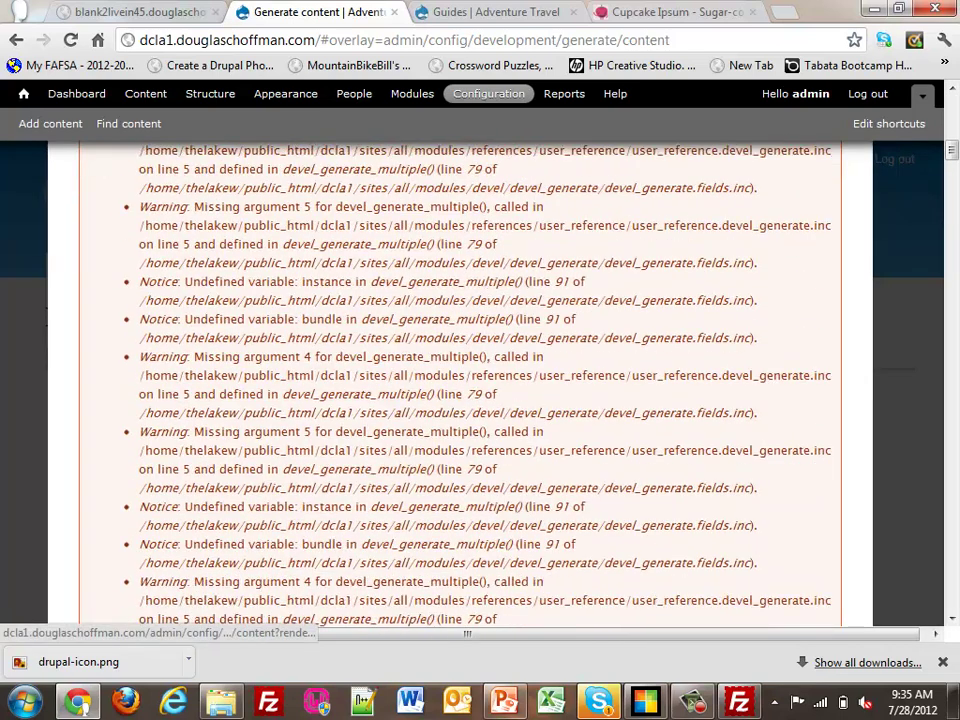
scroll(460, 380, down, 6)
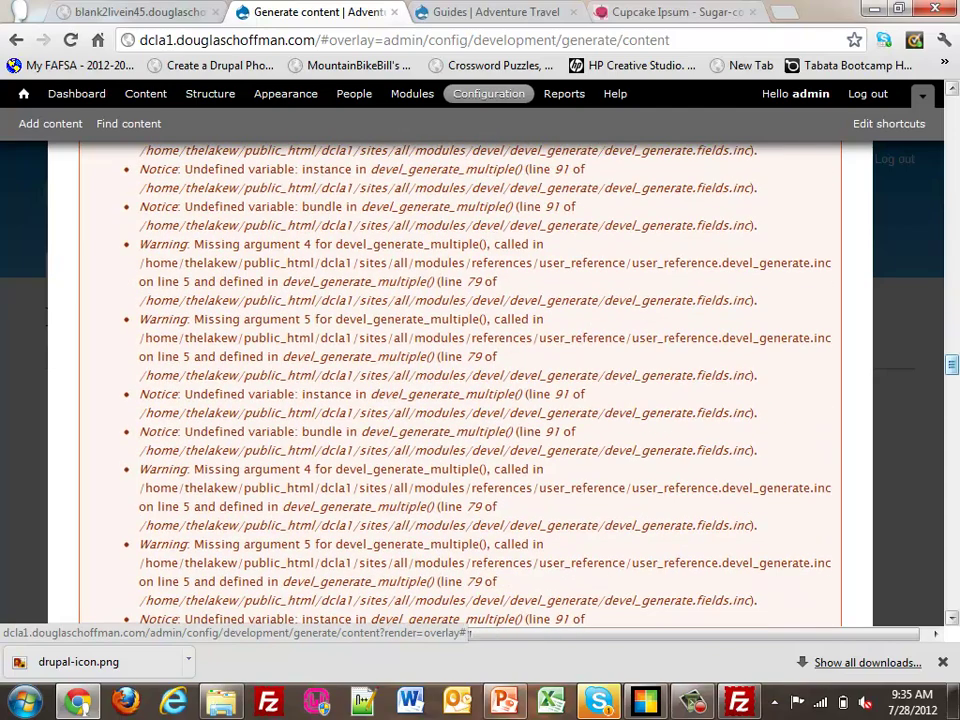
scroll(460, 380, down, 10)
scroll(460, 380, up, 5)
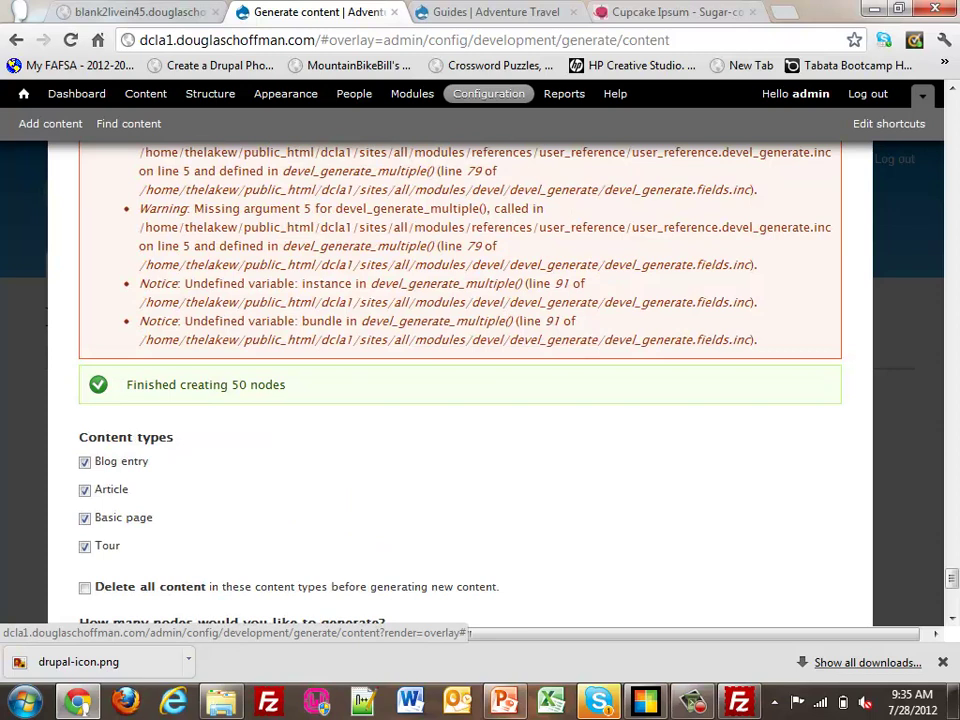
scroll(460, 380, up, 5)
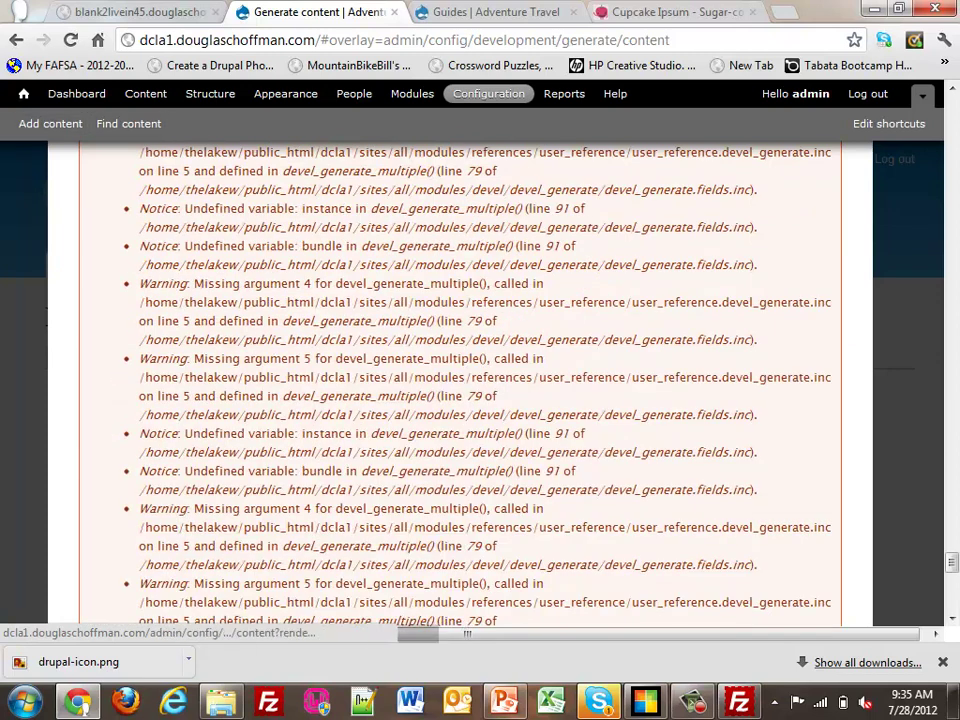
Step: Filter the site's content list to the Tour type and look through the generated tours
click(128, 123)
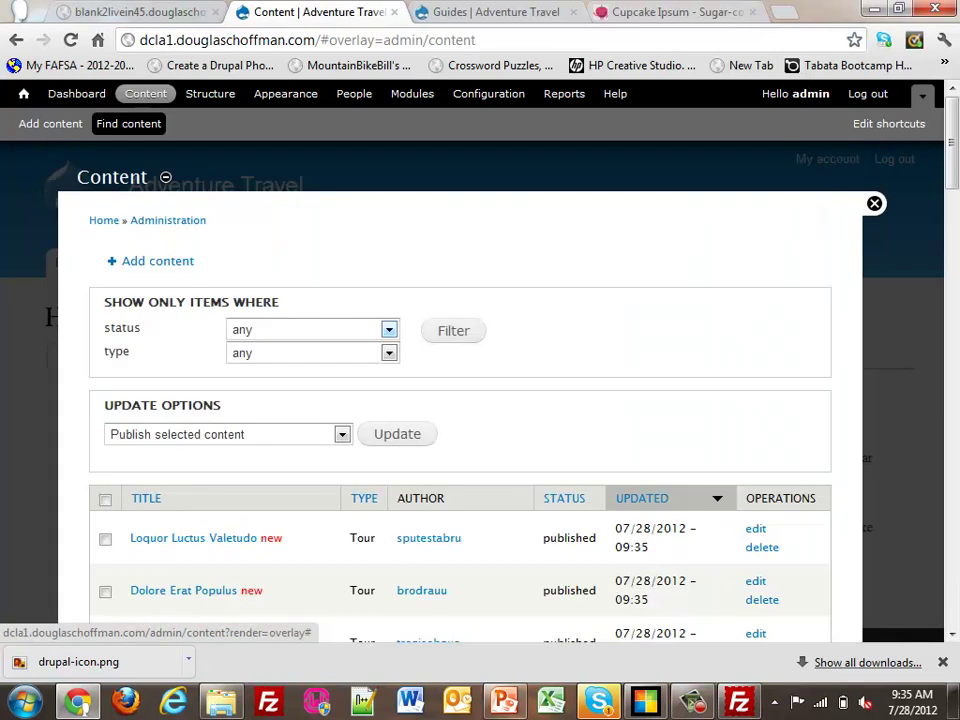
click(310, 352)
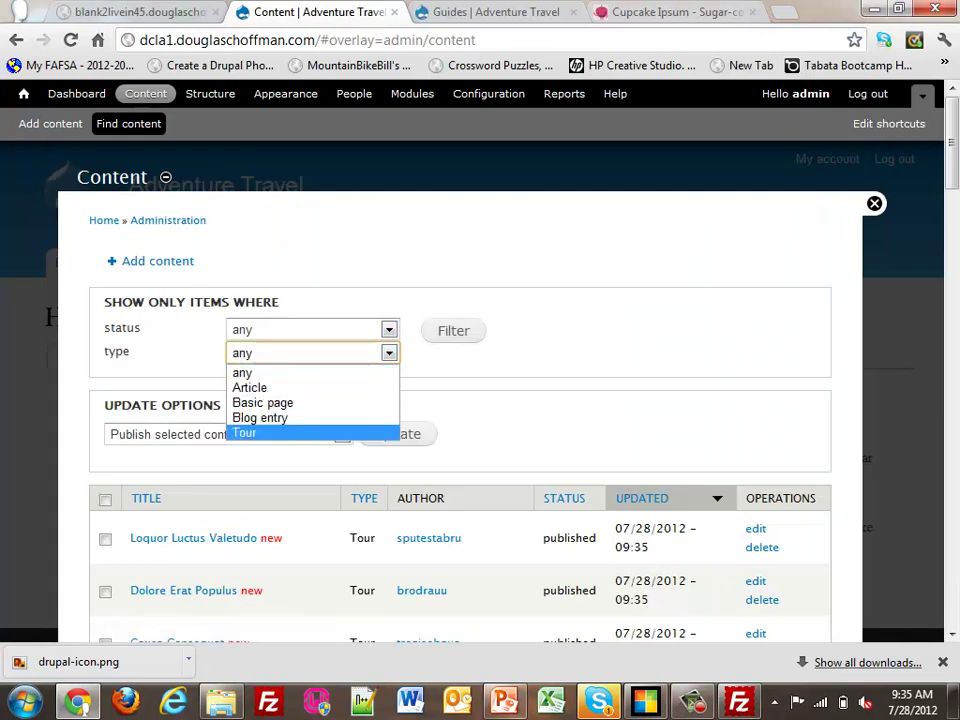
click(300, 431)
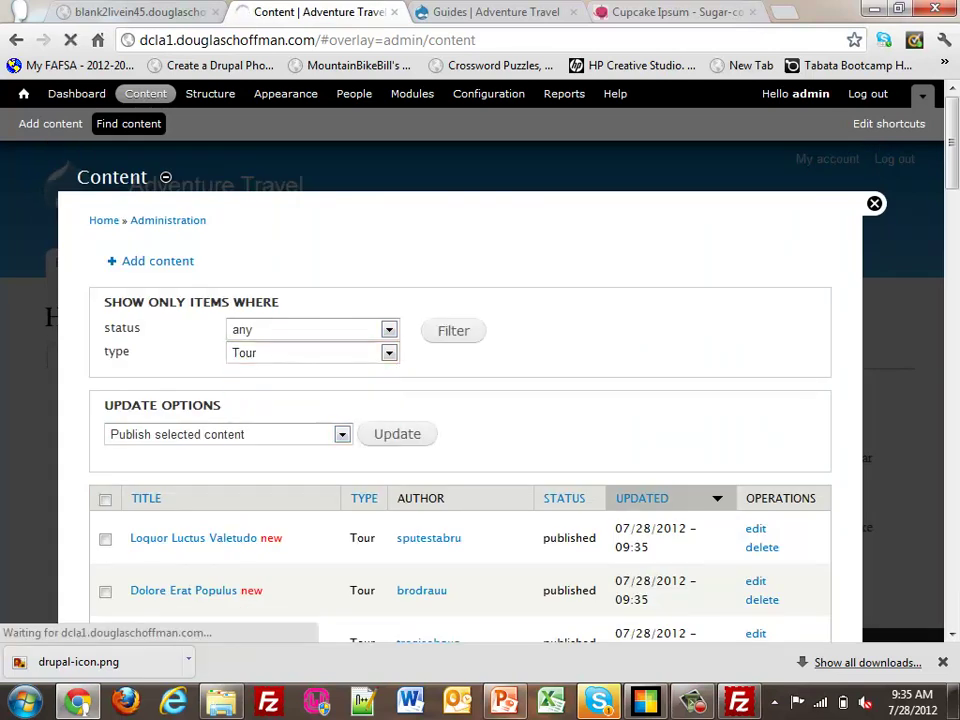
scroll(460, 400, down, 4)
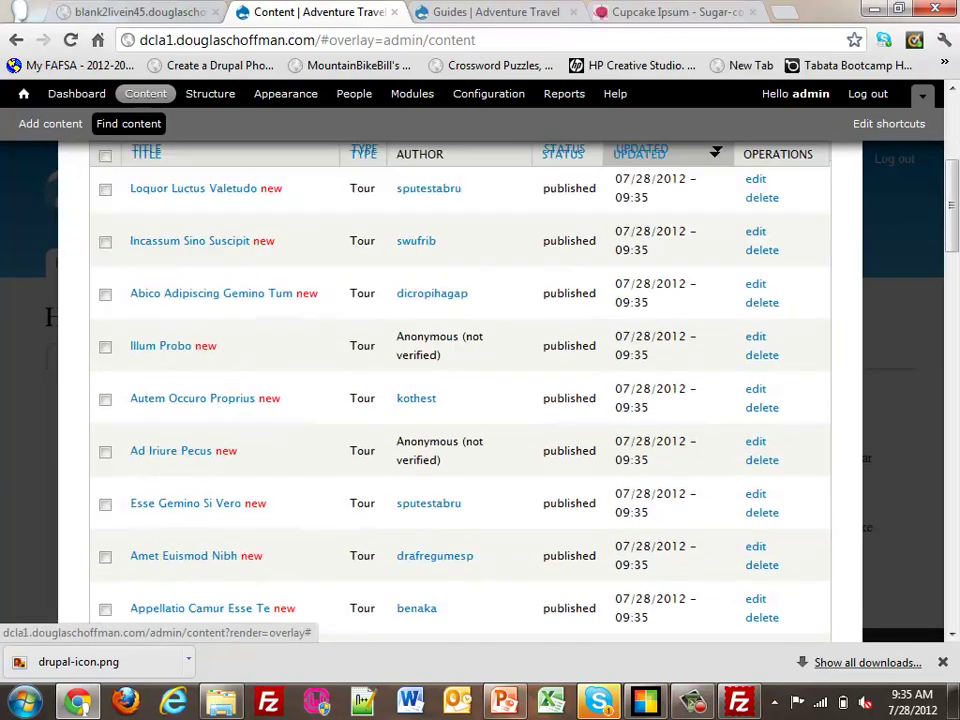
scroll(460, 400, down, 6)
scroll(460, 400, up, 2)
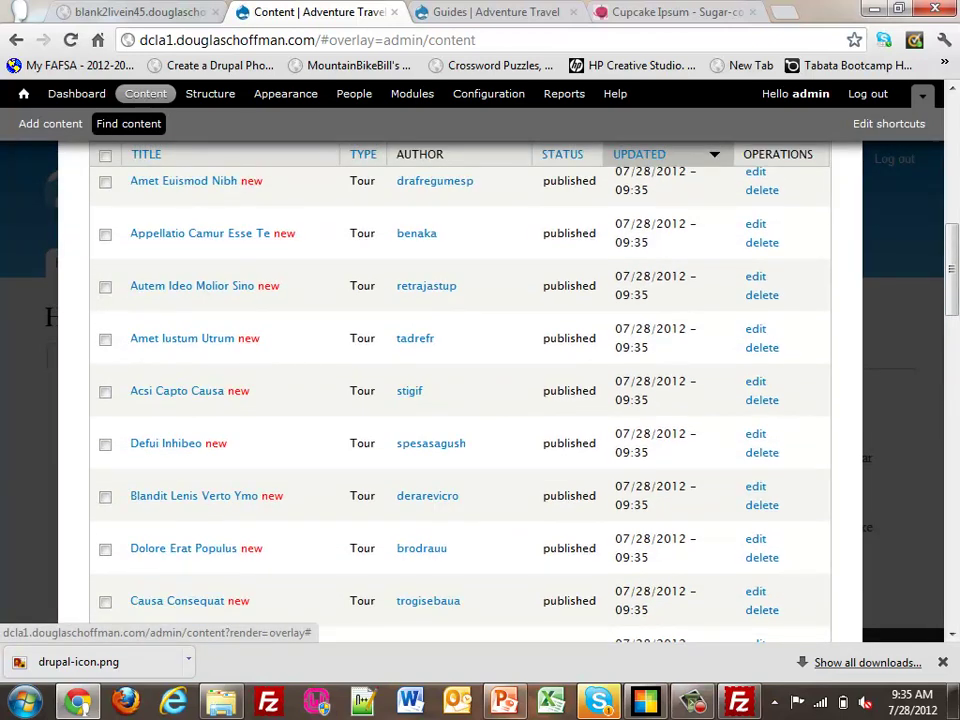
scroll(460, 400, up, 8)
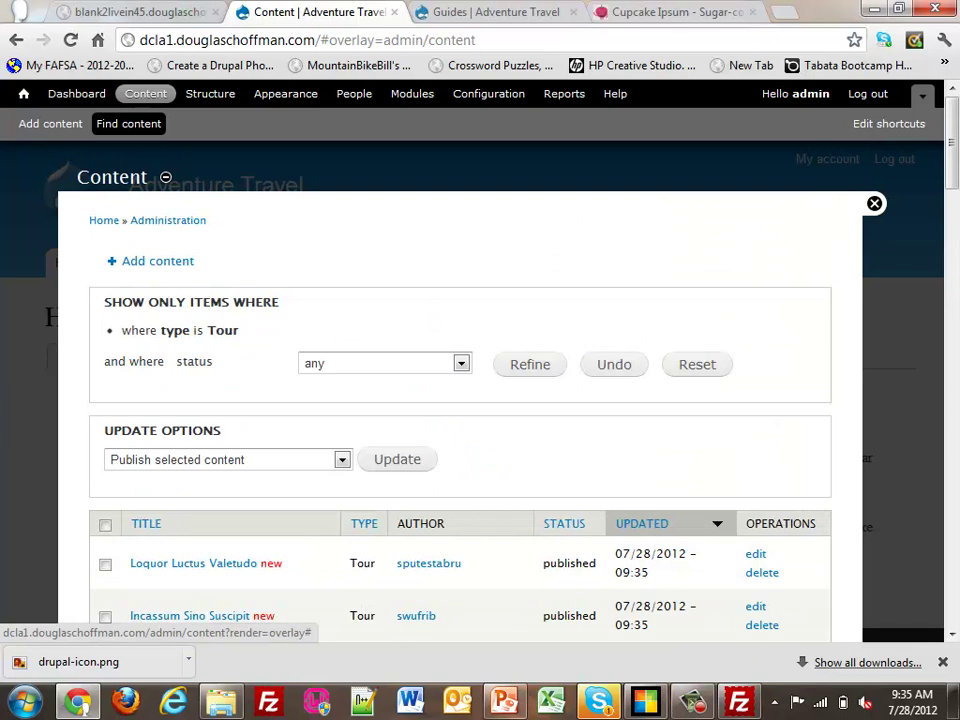
click(874, 203)
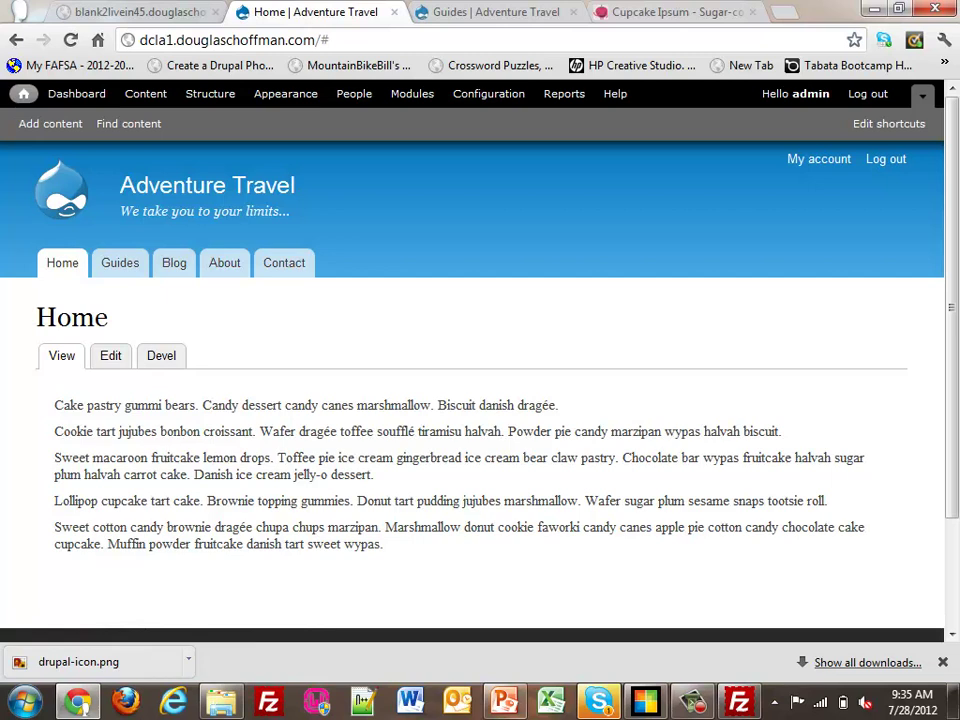
Step: Start a new view named Tours from the site's Views administration
click(210, 93)
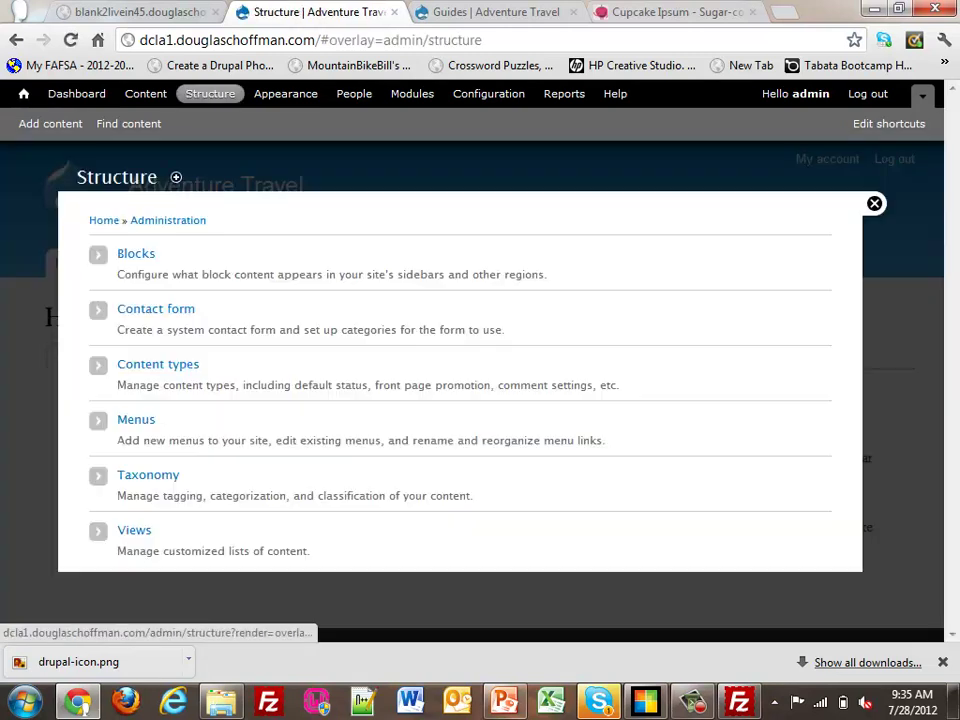
click(134, 530)
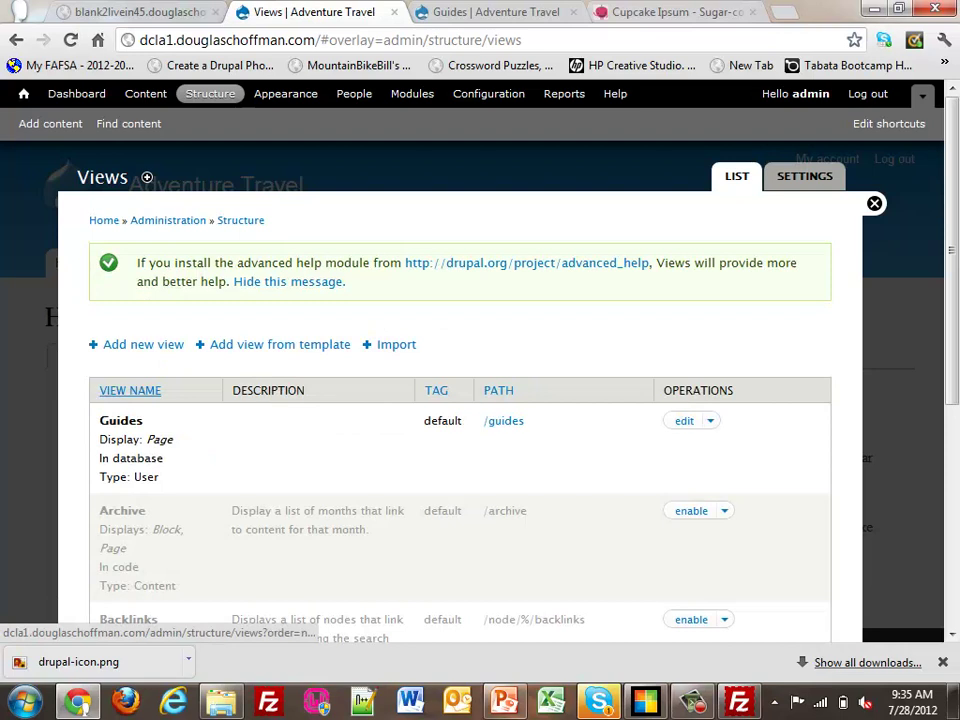
click(140, 344)
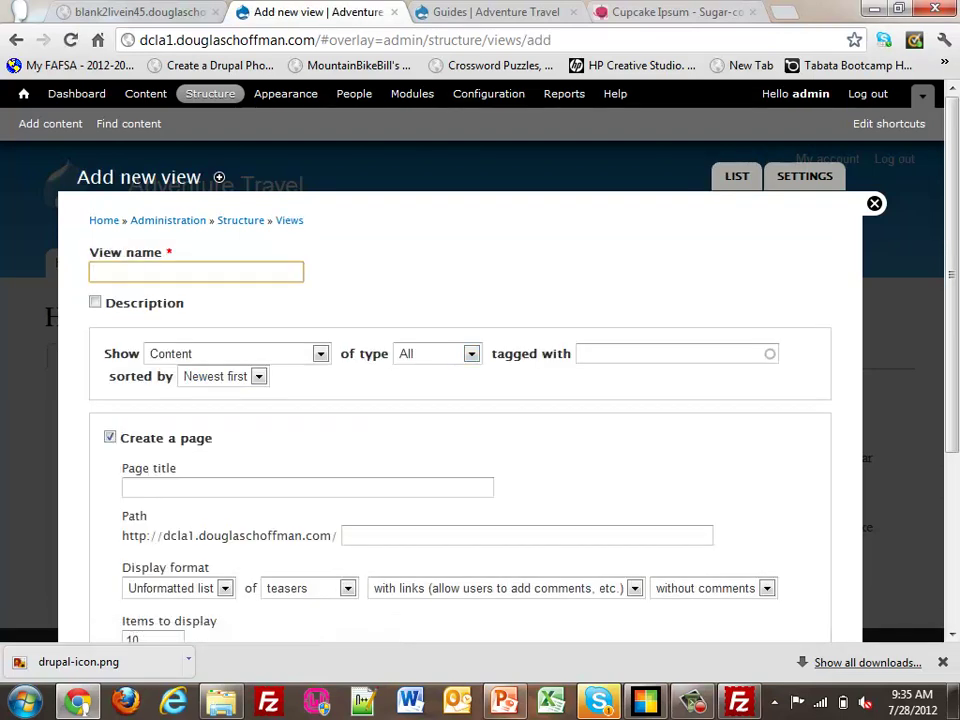
text(Tours)
key(Down)
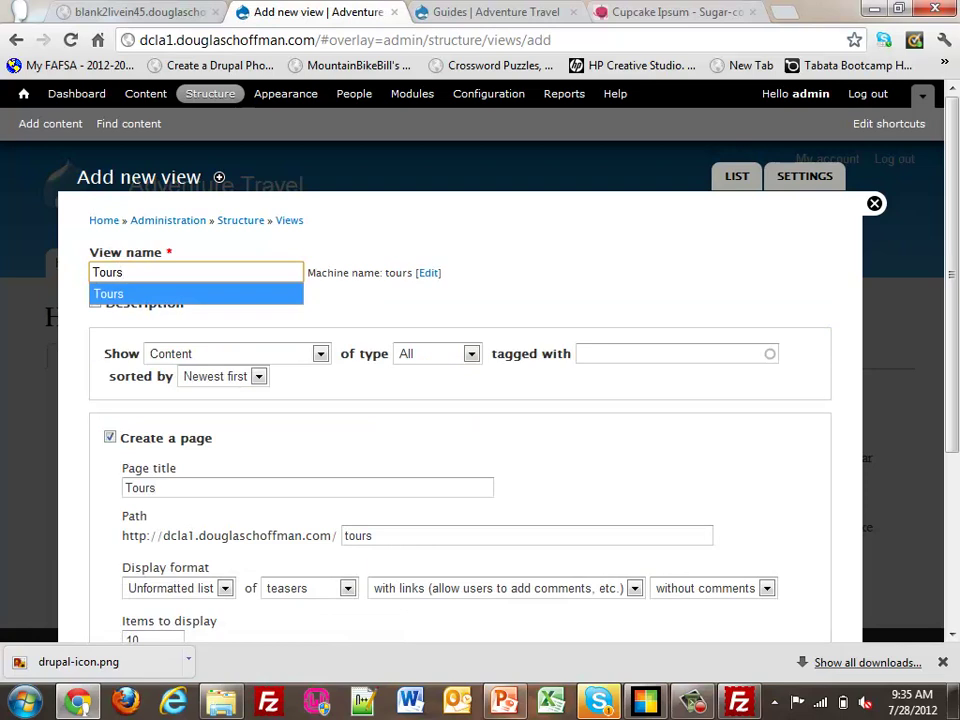
key(Return)
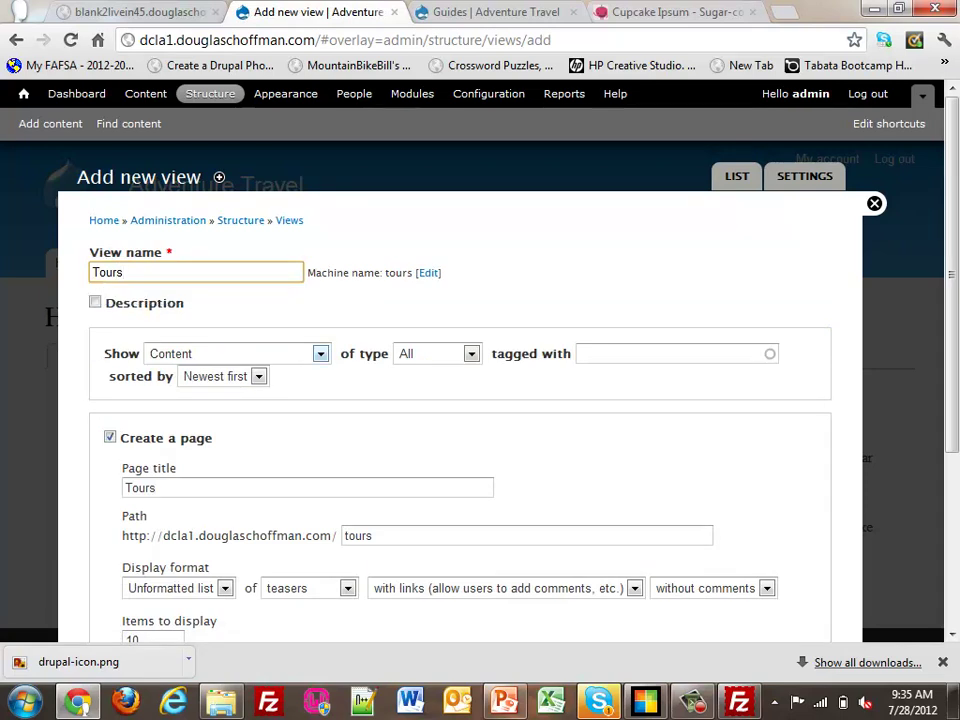
Step: Limit the new view to content of type Tour and leave it unsorted
click(471, 353)
key(Down)
key(Down)
key(Down)
key(Down)
key(Return)
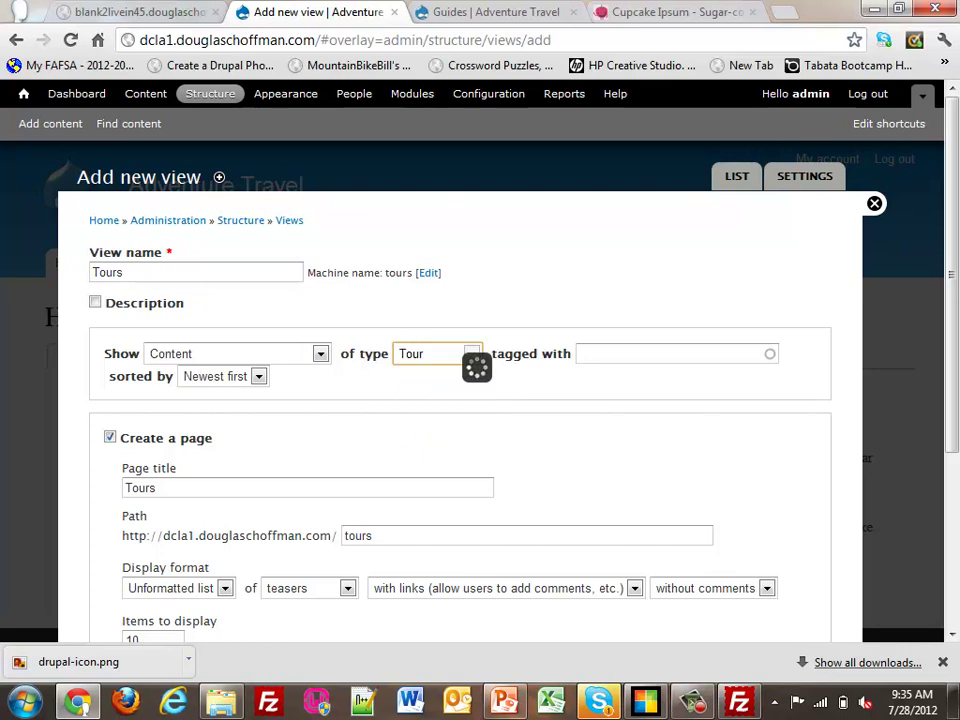
click(641, 353)
key(Up)
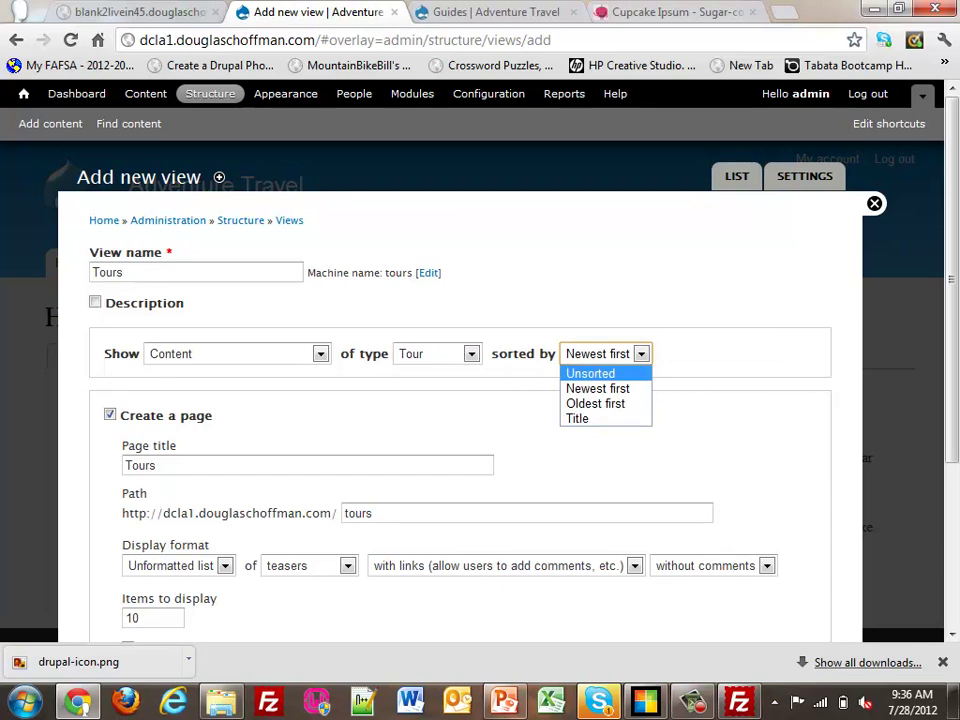
key(Return)
Step: Set the Tours page's display format to Table
scroll(480, 400, down, 2)
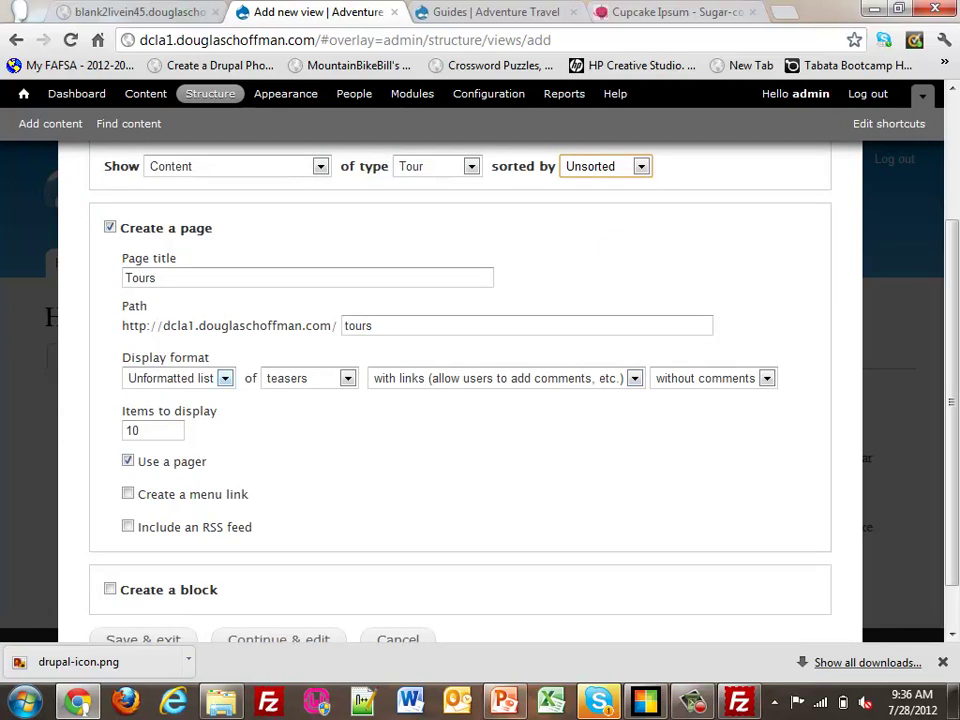
click(225, 378)
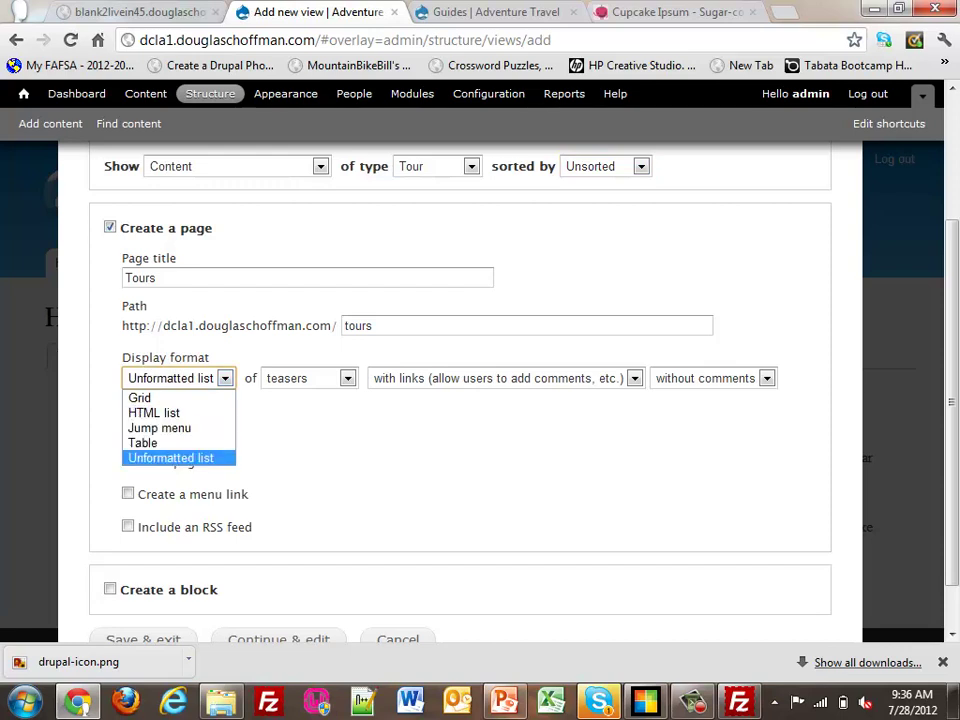
key(Escape)
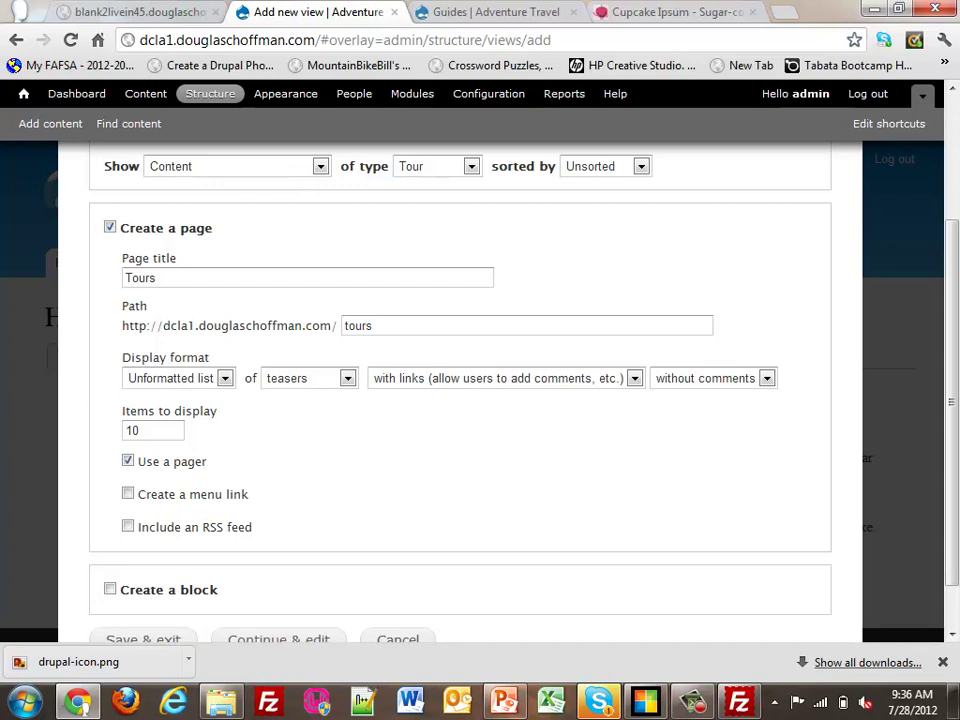
click(225, 378)
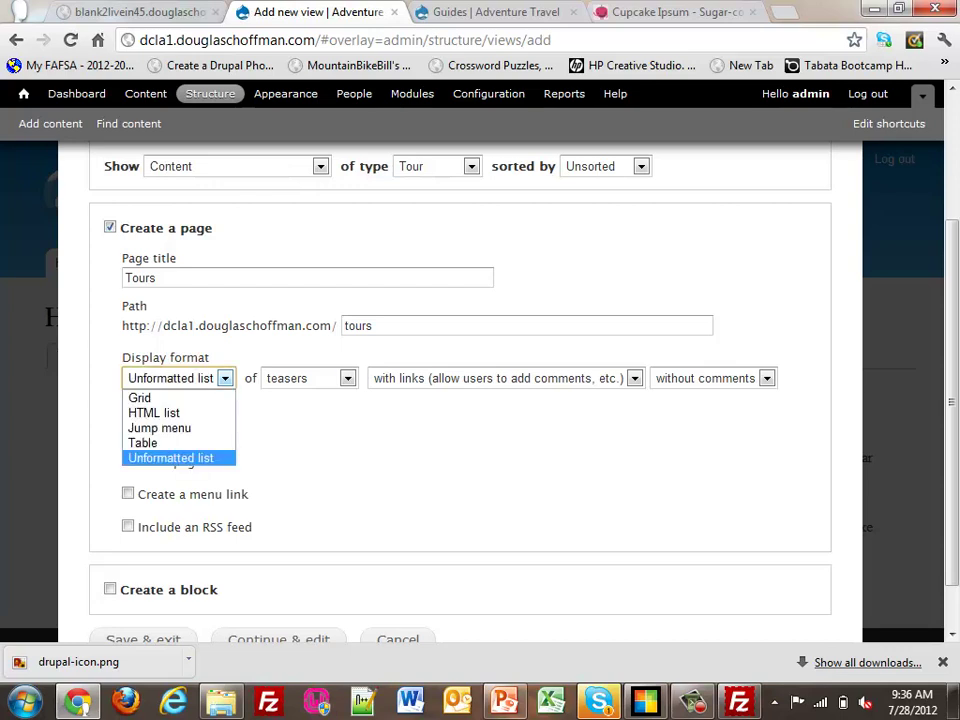
click(143, 443)
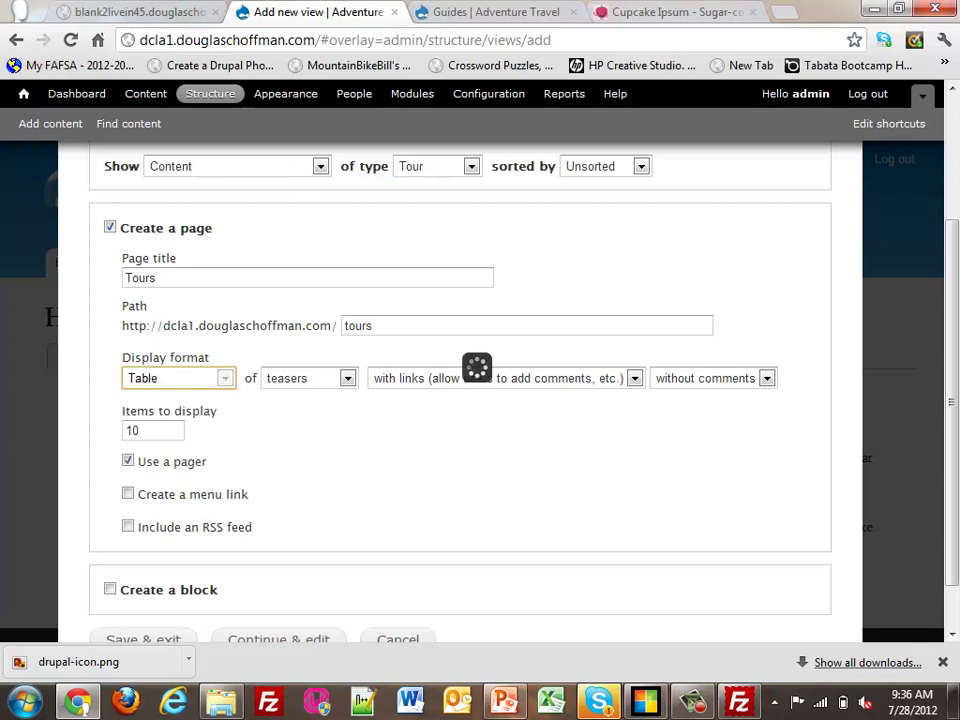
Step: Create a menu link for the Tours page in the Main menu and continue to editing the view
scroll(460, 400, down, 1)
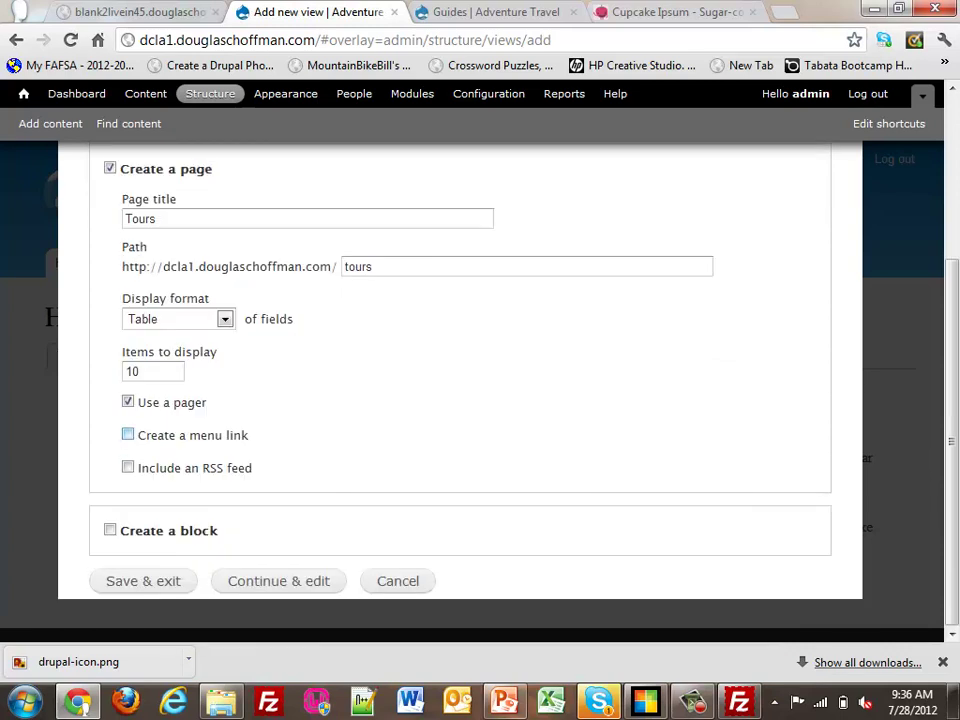
click(128, 434)
click(227, 486)
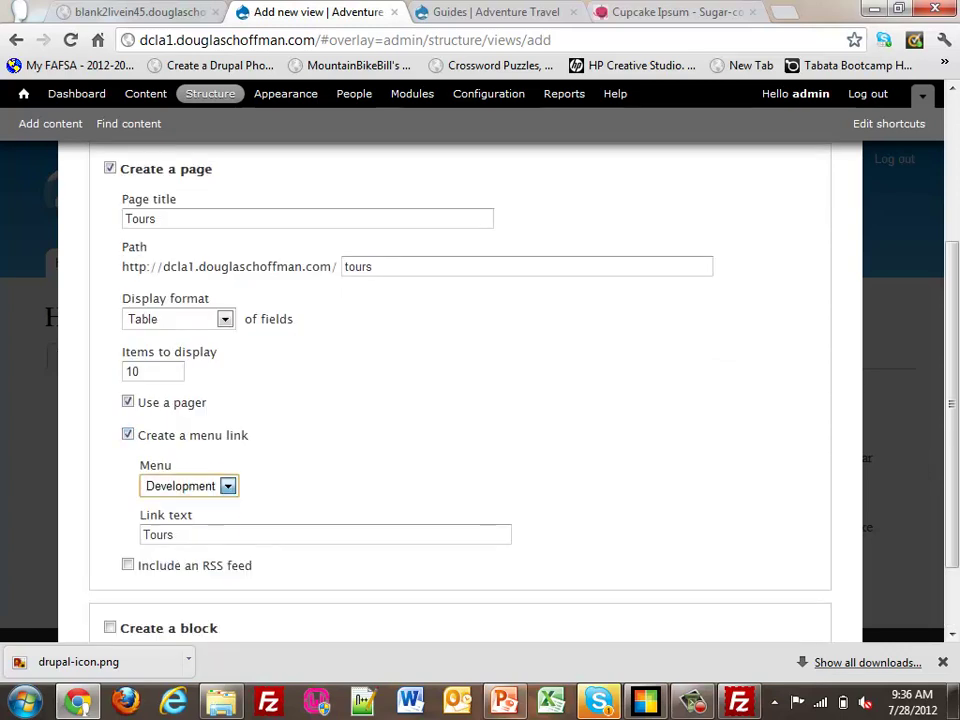
click(176, 521)
scroll(460, 390, down, 2)
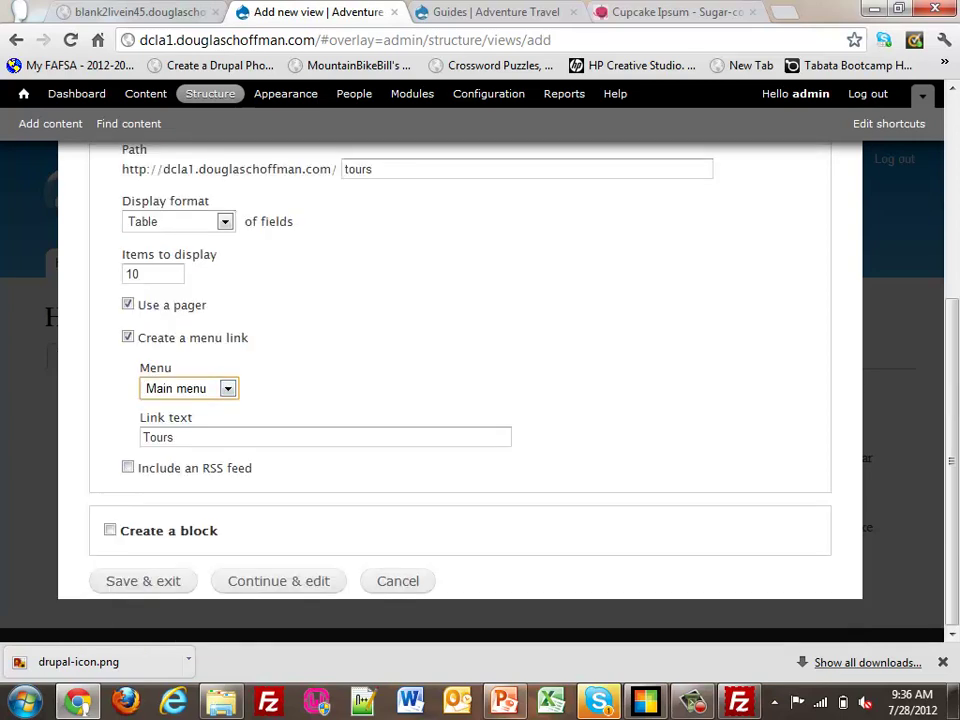
click(278, 581)
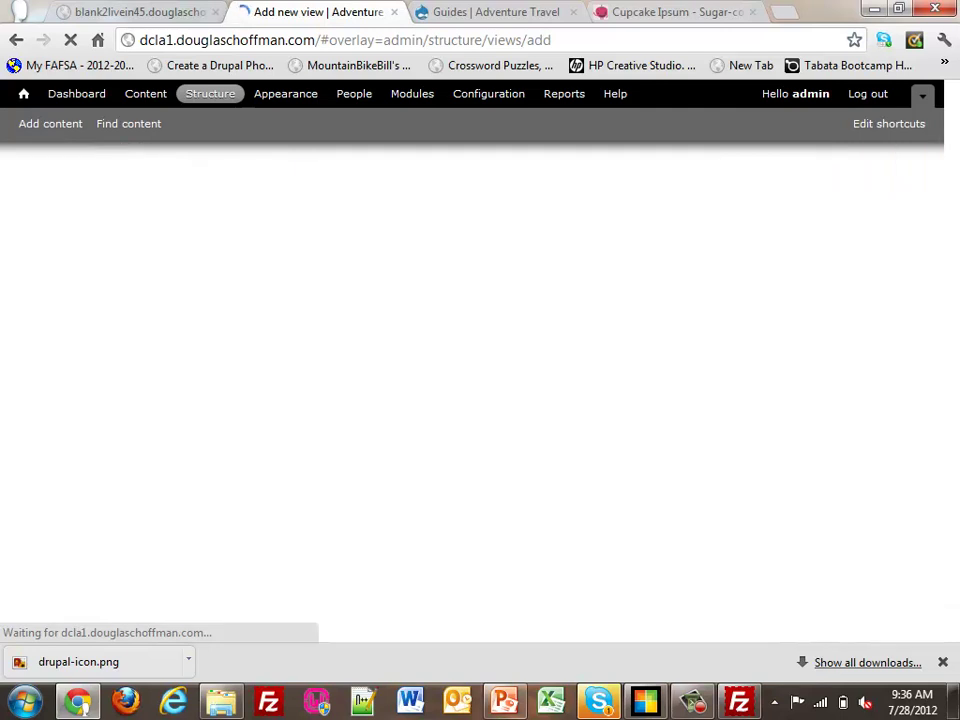
Step: Add the Content: Date and Content: Guide fields to the Tours view for all displays
scroll(460, 400, down, 4)
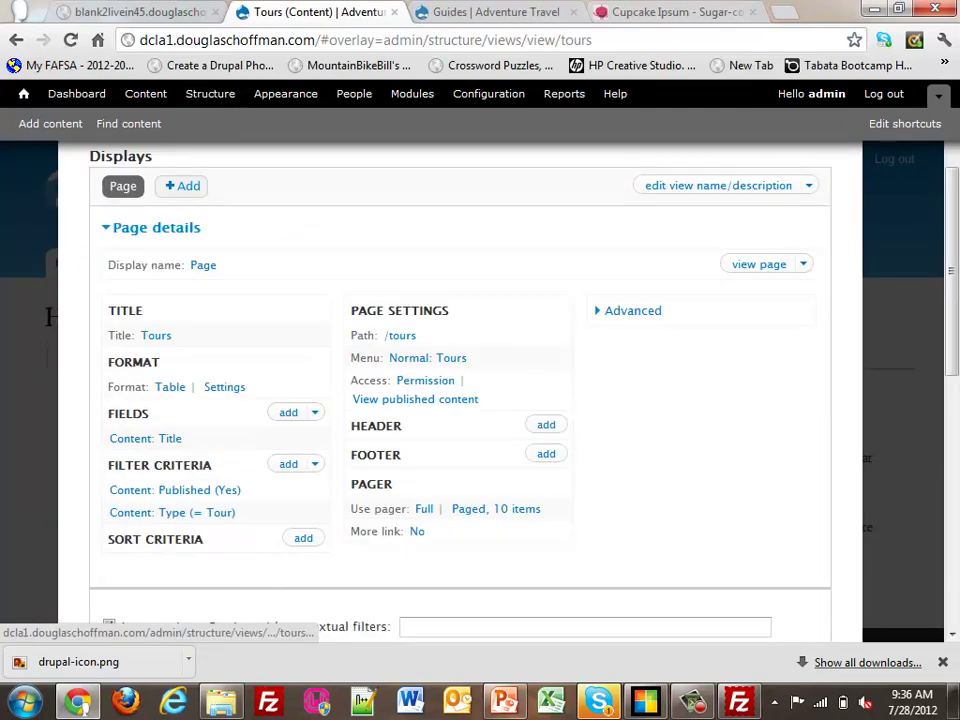
click(288, 412)
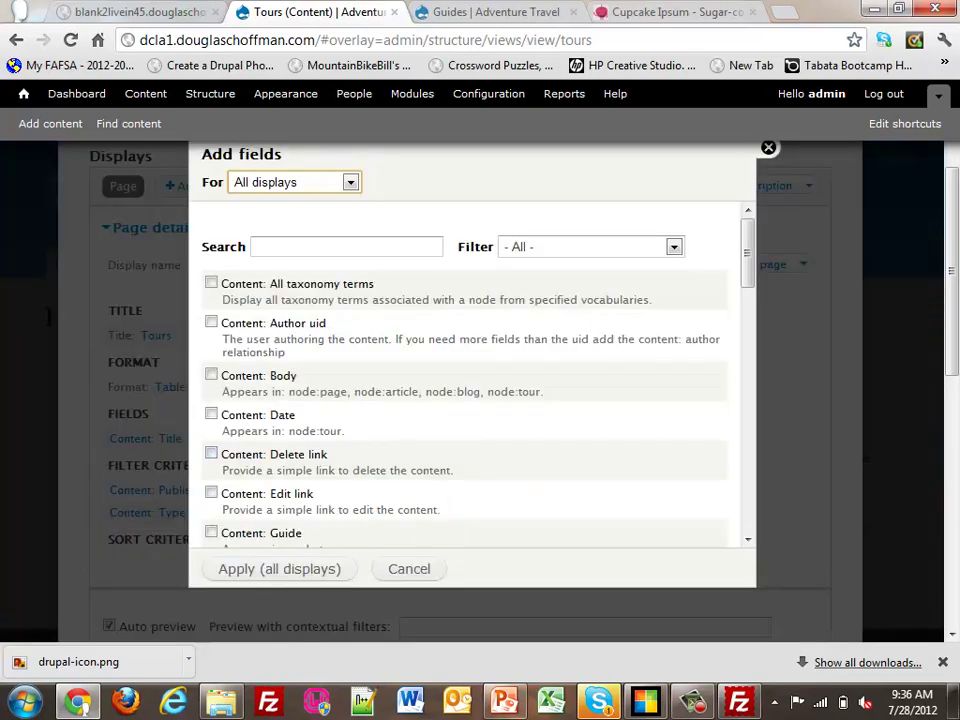
click(590, 246)
click(553, 281)
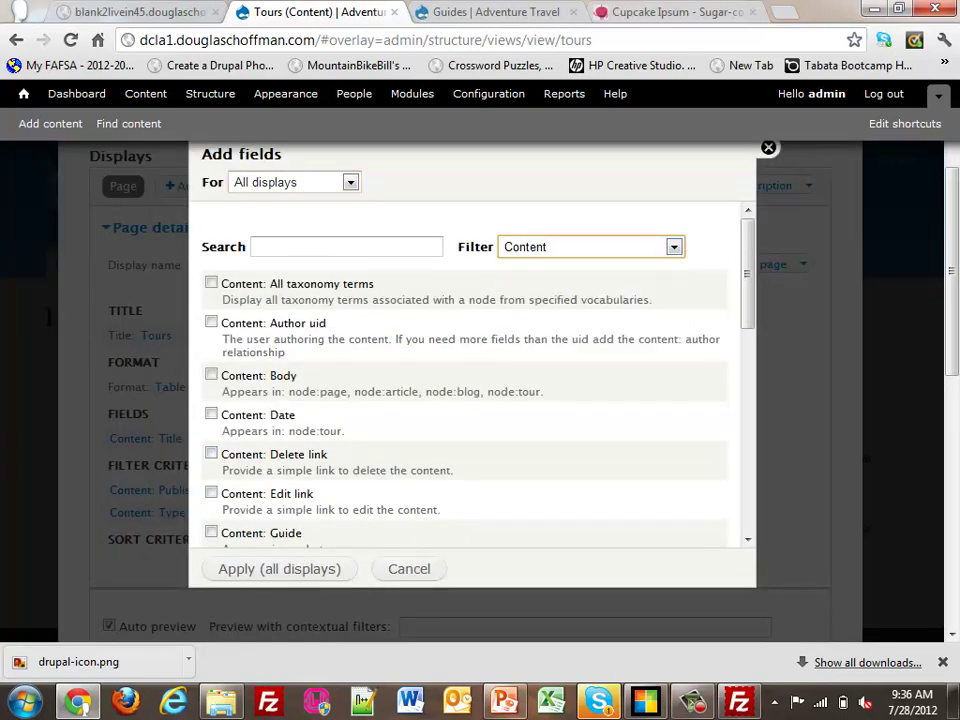
scroll(465, 380, down, 2)
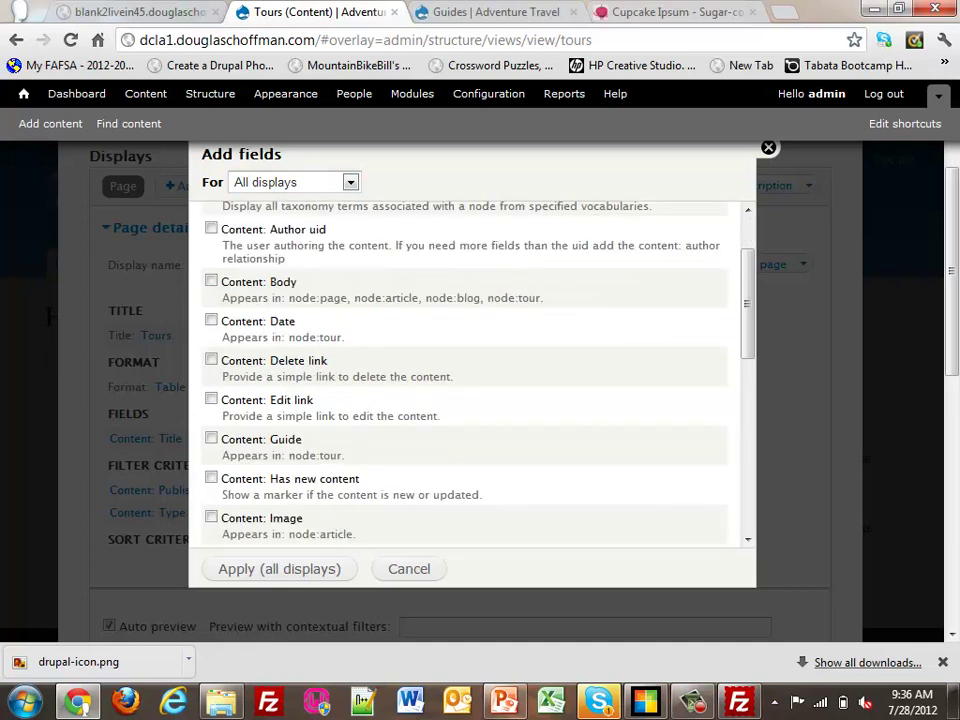
click(211, 320)
scroll(211, 320, down, 4)
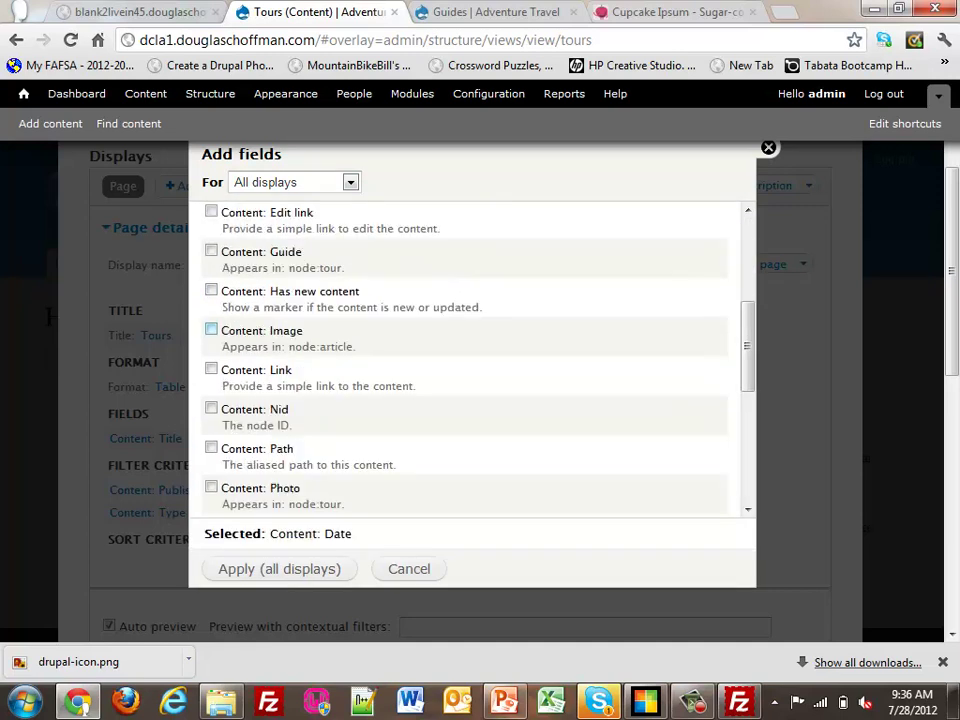
click(211, 251)
scroll(211, 251, down, 2)
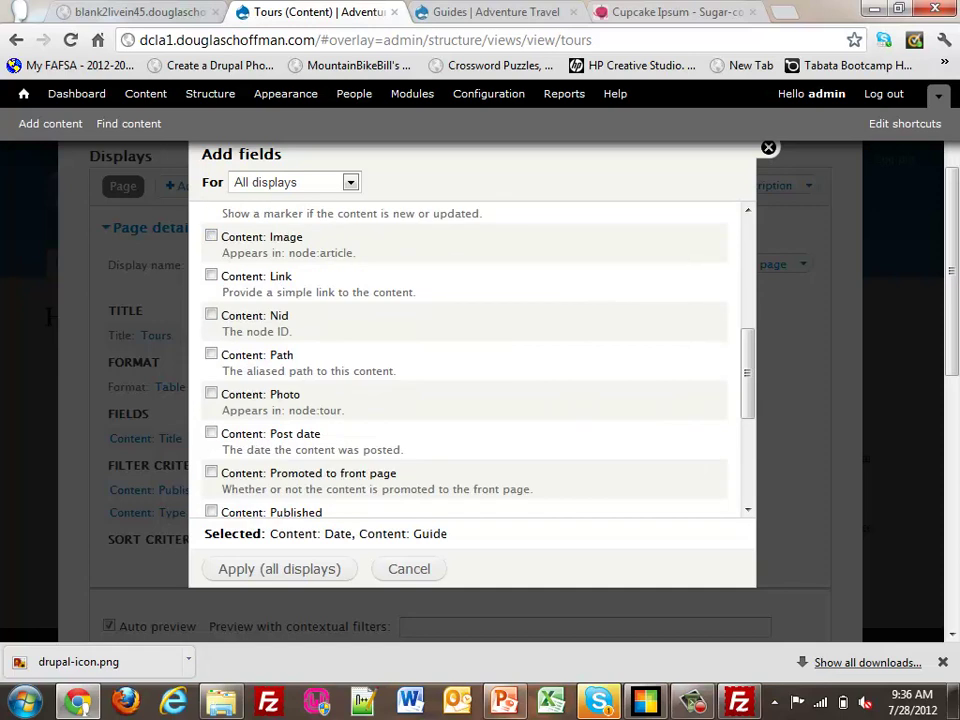
scroll(465, 360, down, 4)
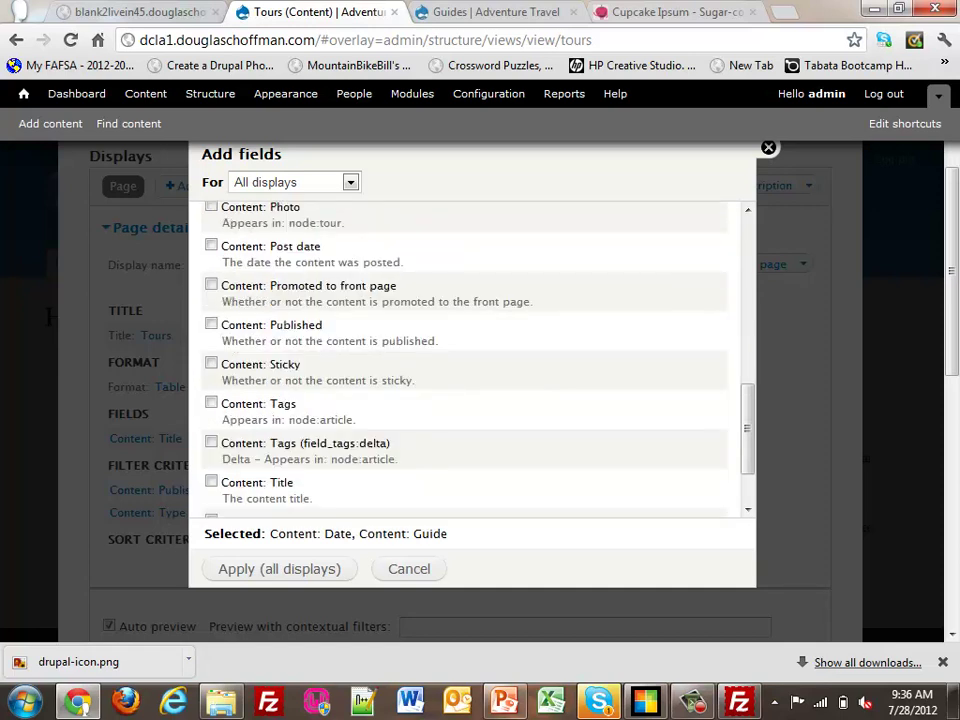
scroll(211, 356, down, 2)
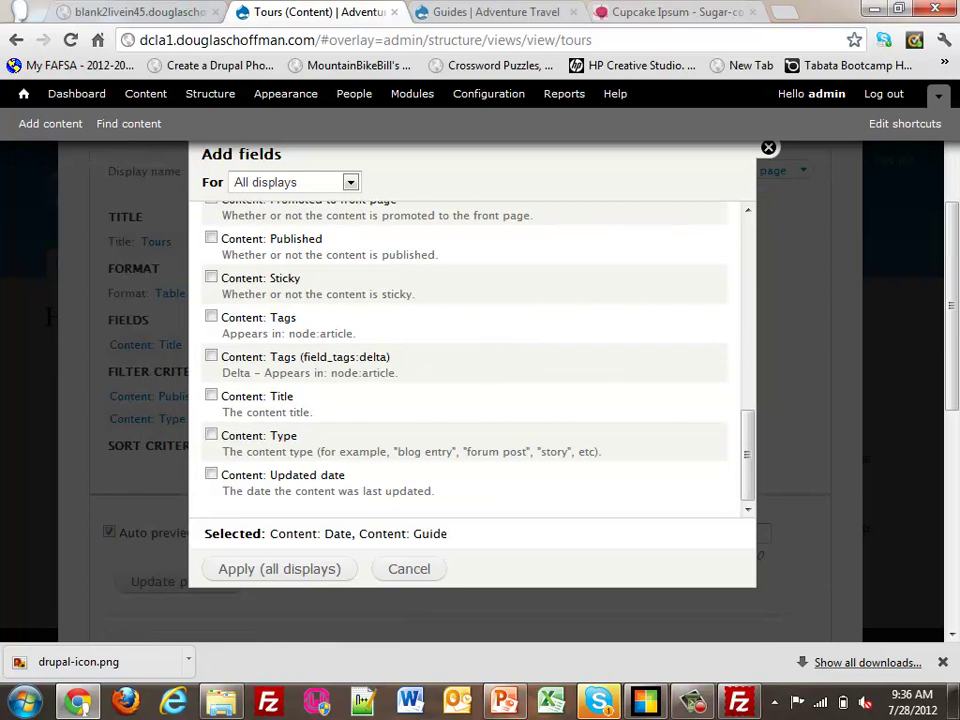
scroll(465, 360, down, 2)
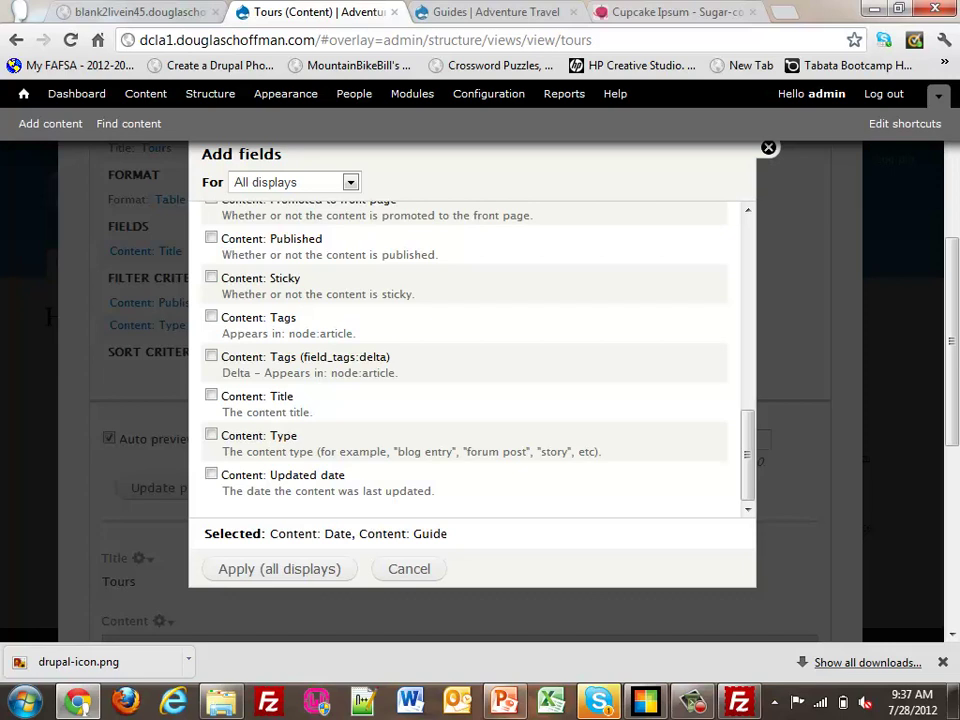
click(279, 568)
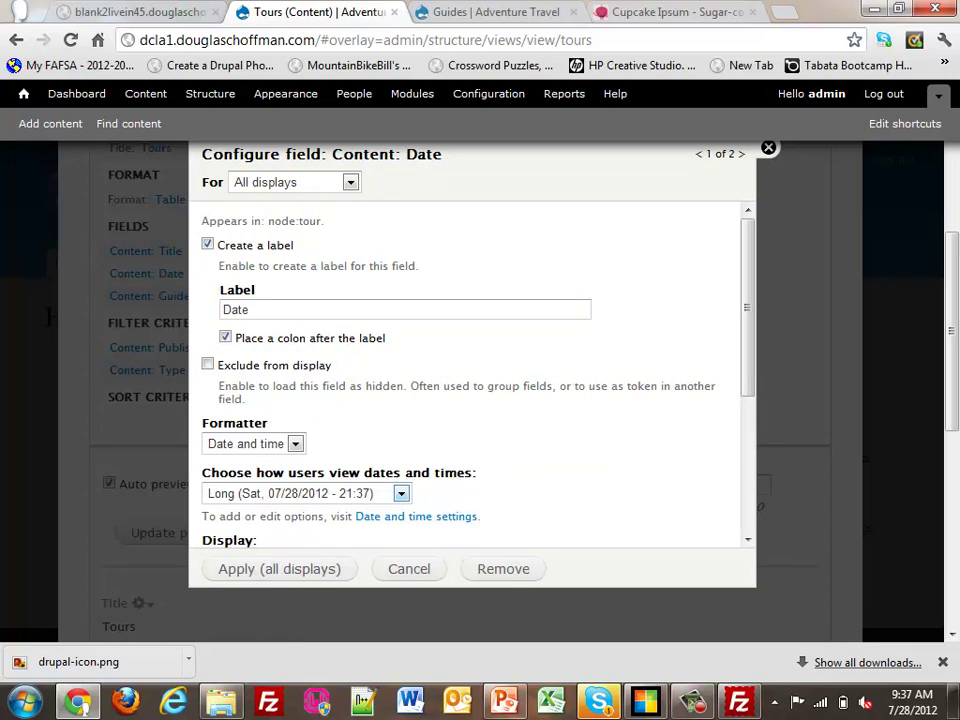
Step: Choose a different date and time format for the Date field and apply the field settings to all displays
click(401, 493)
click(298, 527)
click(279, 568)
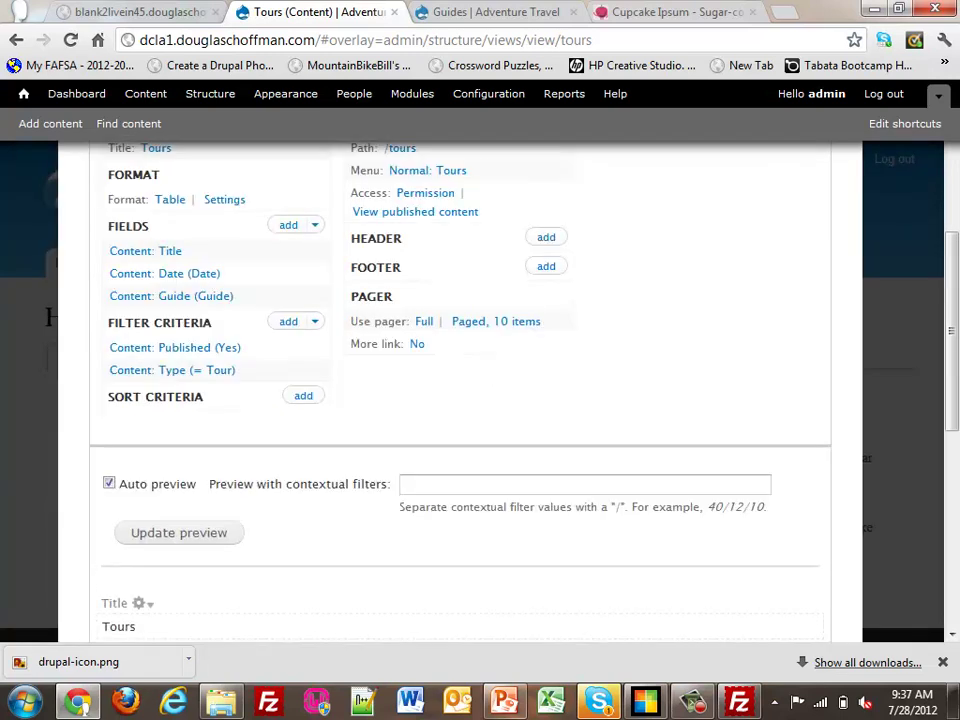
Step: Add the Content: Photo field to the Tours view for all displays
click(288, 225)
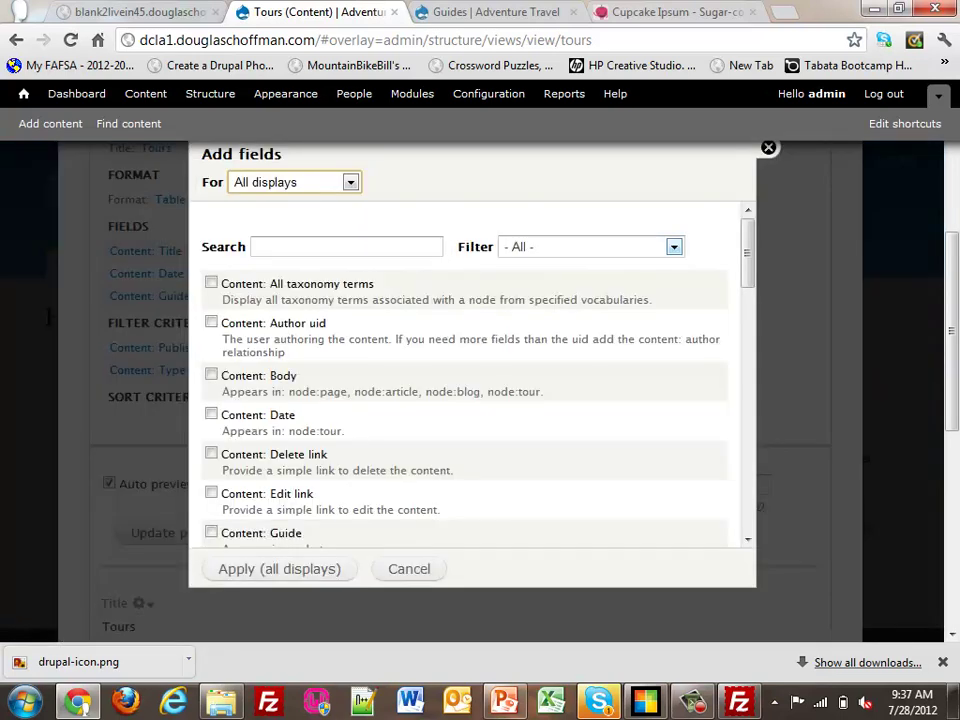
click(590, 247)
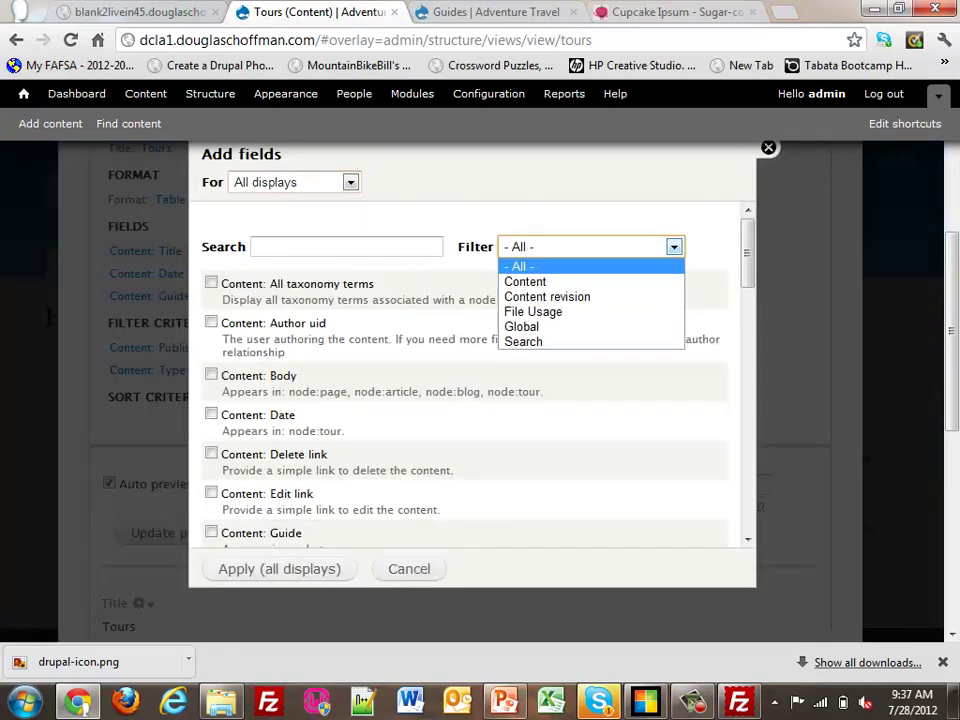
click(525, 281)
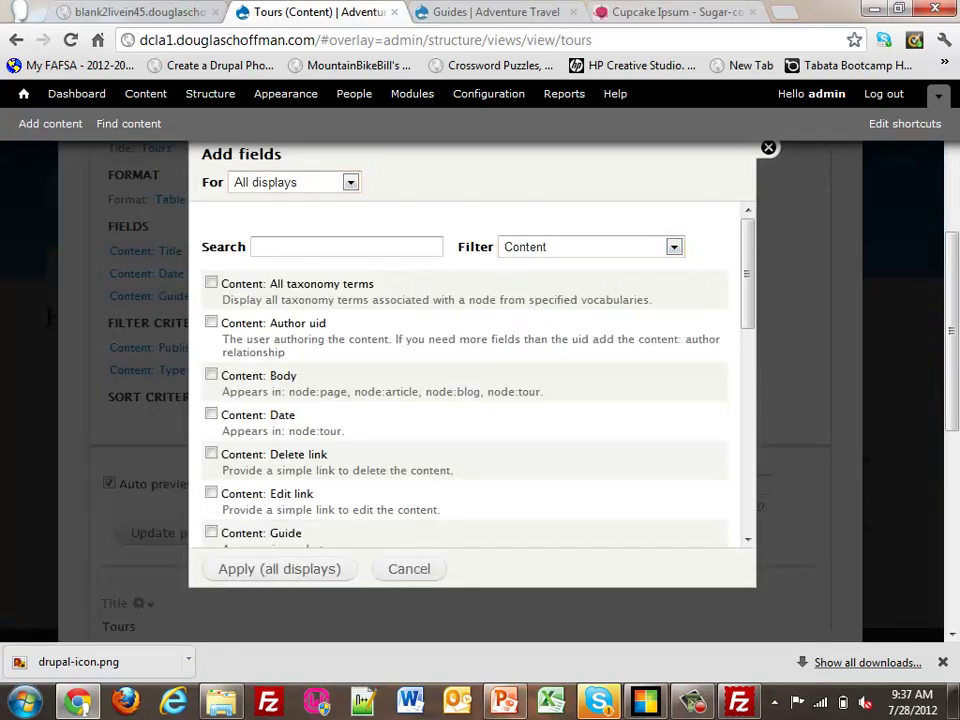
scroll(470, 375, down, 3)
click(211, 487)
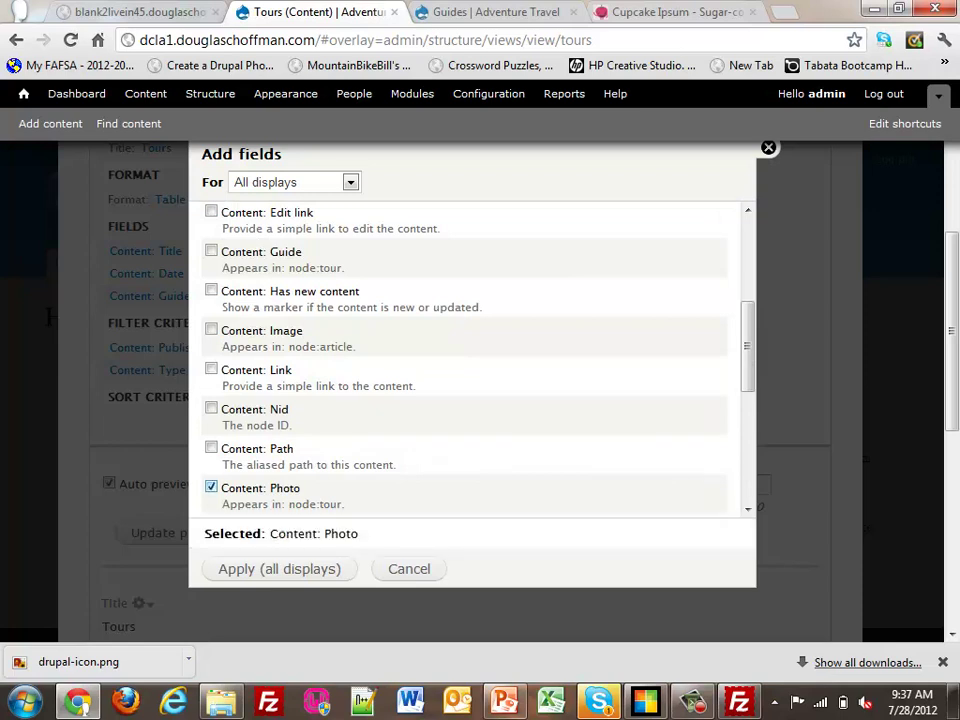
click(280, 568)
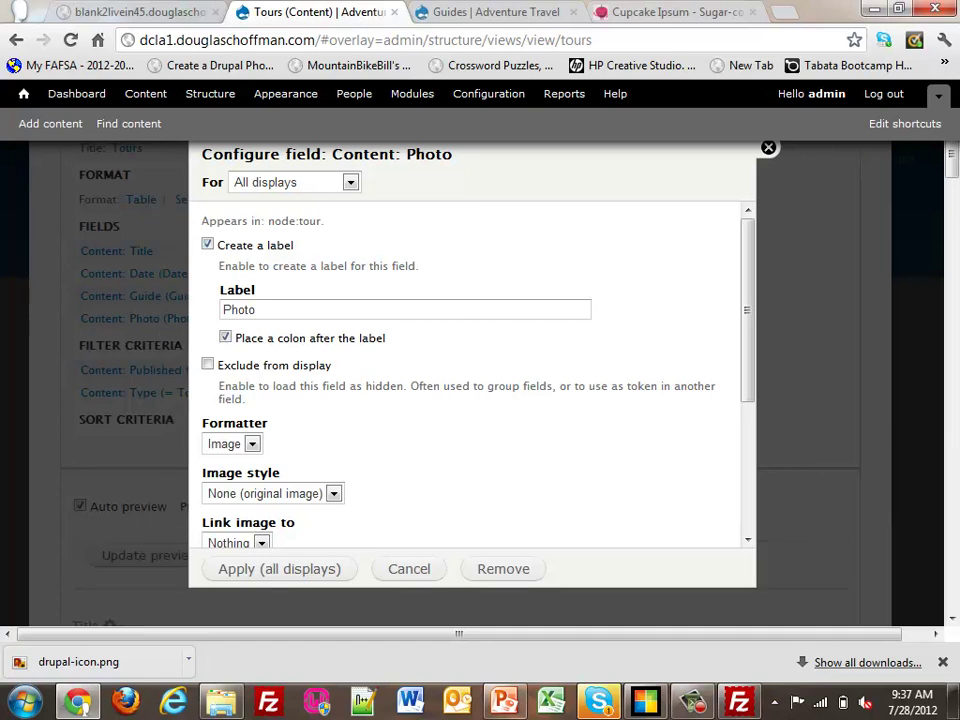
Step: Set the Photo field's image style to thumbnail, link the image to Content, and apply the settings to all displays
click(333, 493)
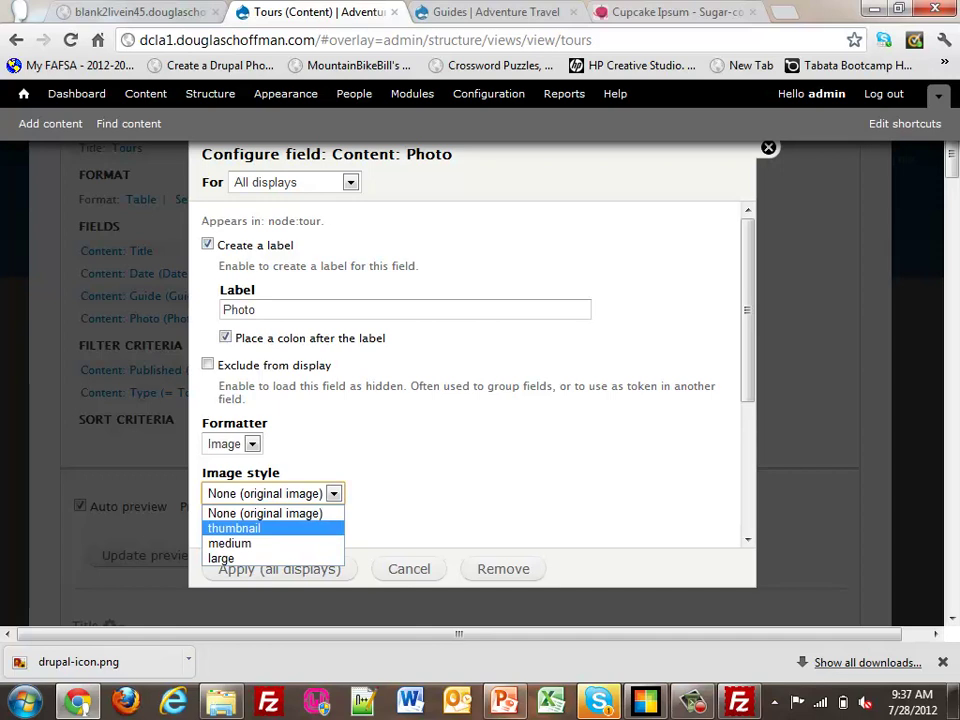
click(233, 527)
scroll(240, 460, down, 1)
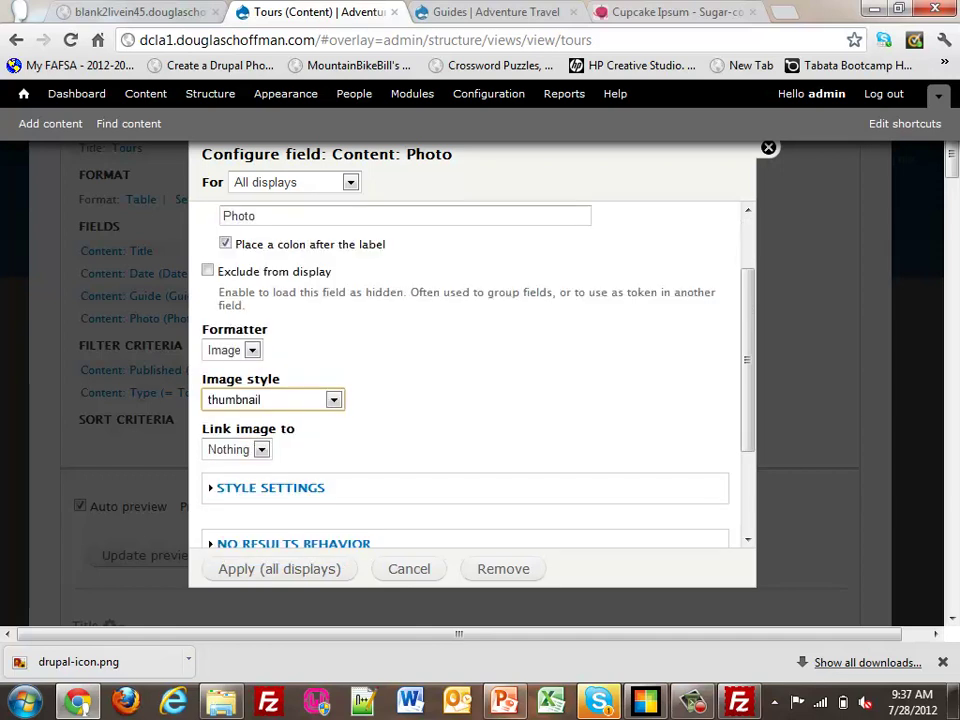
click(235, 449)
click(229, 484)
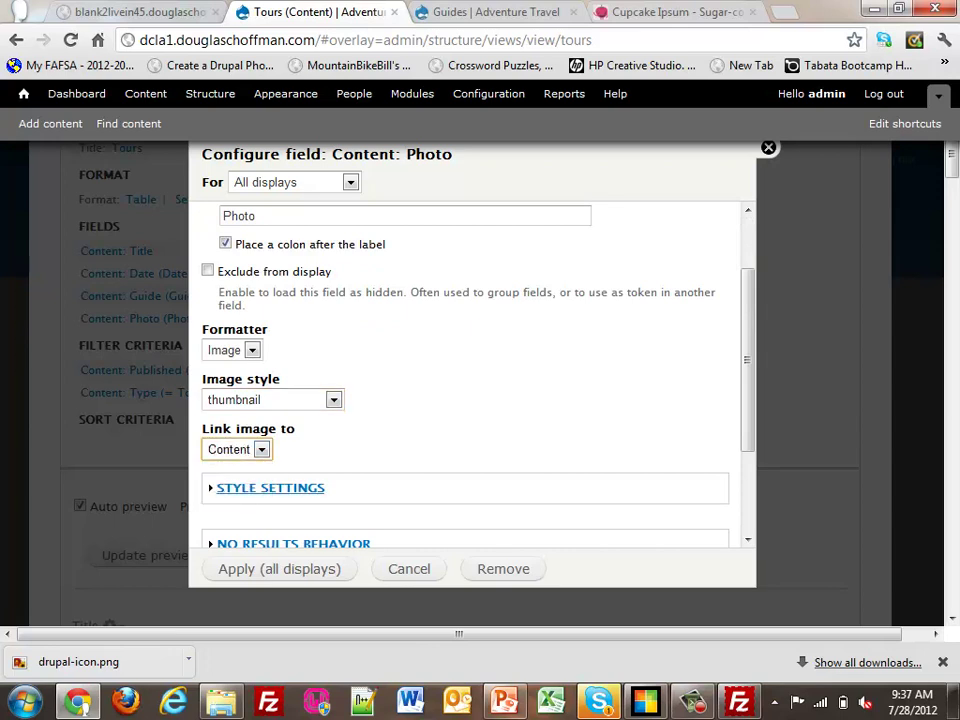
click(279, 568)
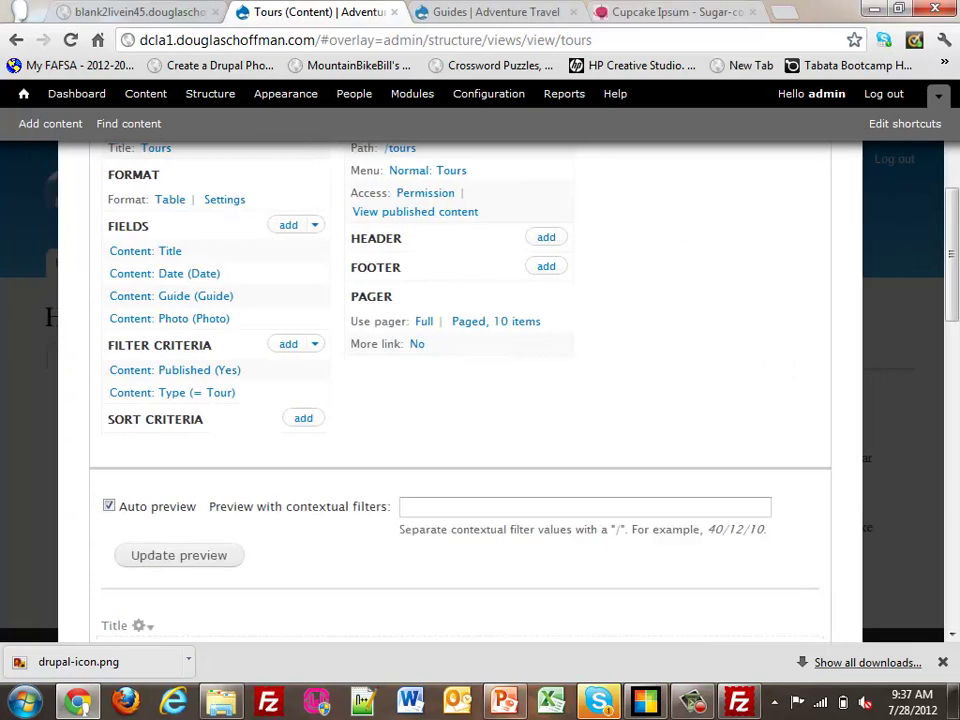
Step: Rearrange the view's fields so Content: Photo comes first, apply the order to all displays, and check the preview
click(314, 225)
click(314, 225)
click(273, 246)
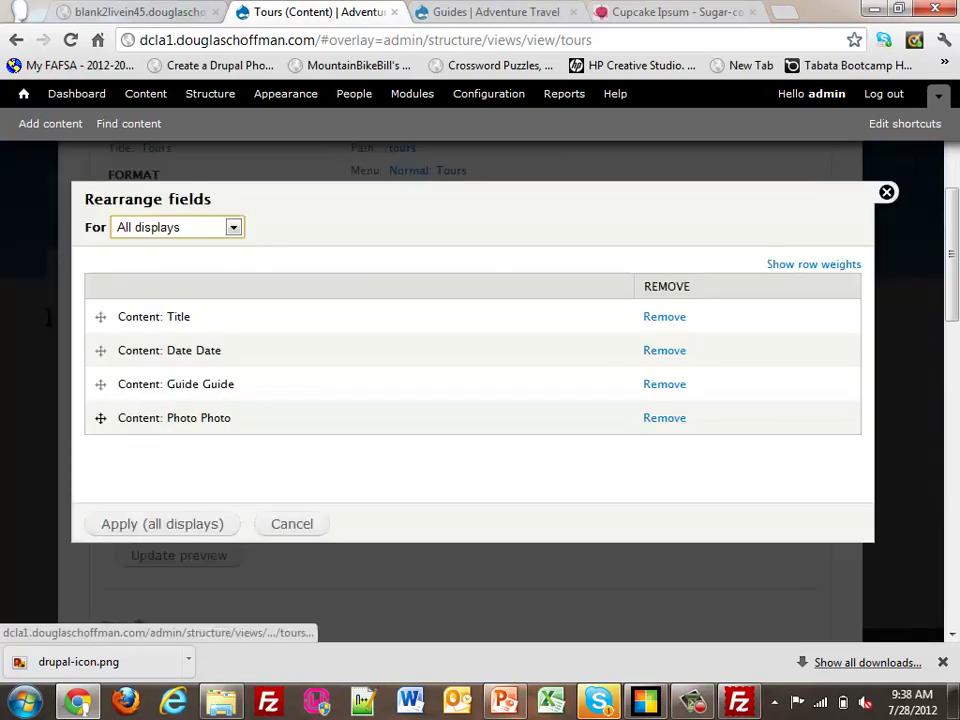
drag(100, 418, 100, 316)
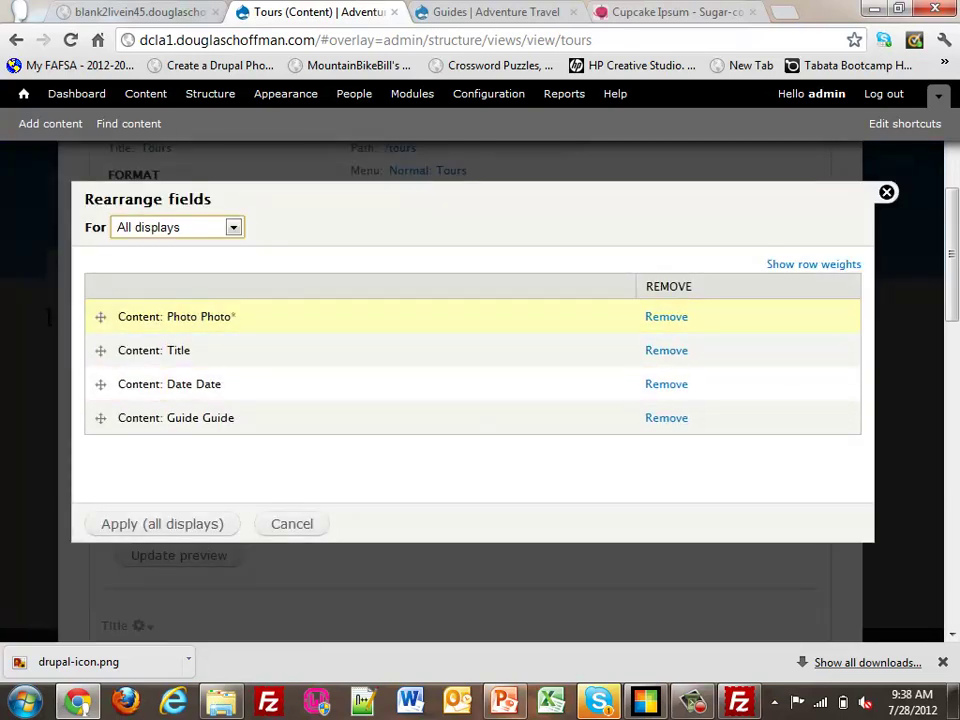
click(162, 523)
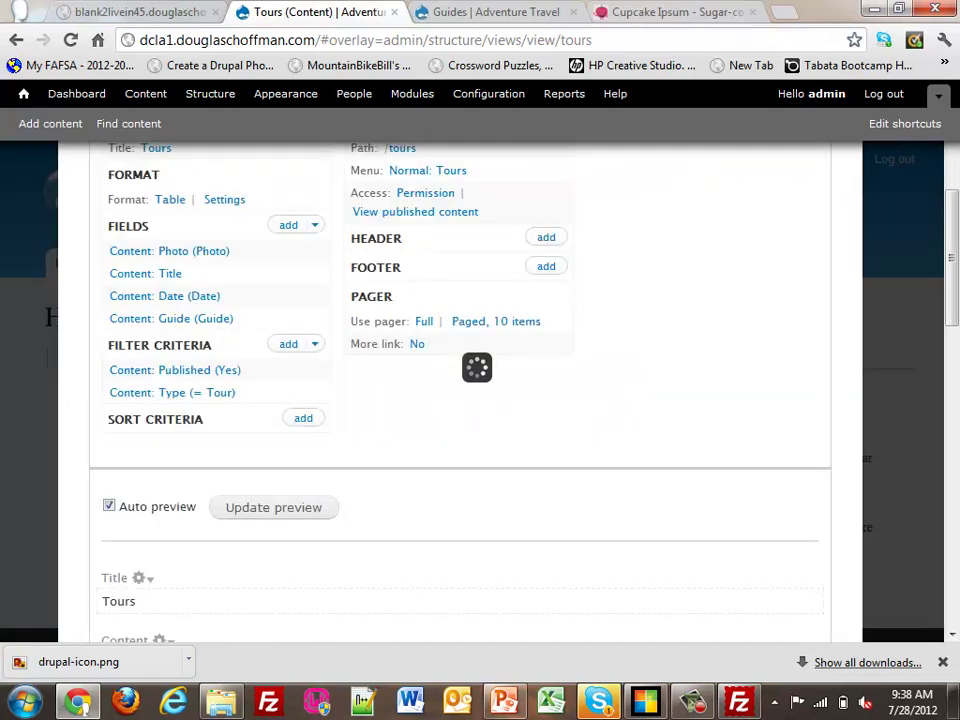
scroll(460, 390, down, 6)
scroll(460, 390, up, 3)
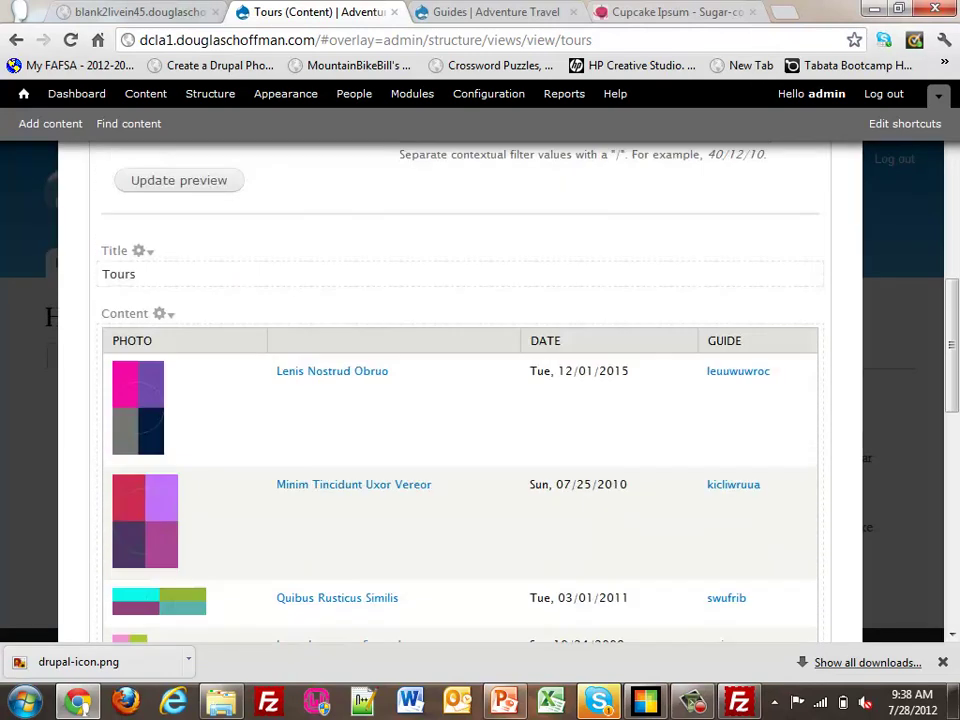
Step: Add the filter criterion Content: Date - start date (field_date) for all displays, accepting the Select form element and Day granularity
scroll(460, 390, up, 3)
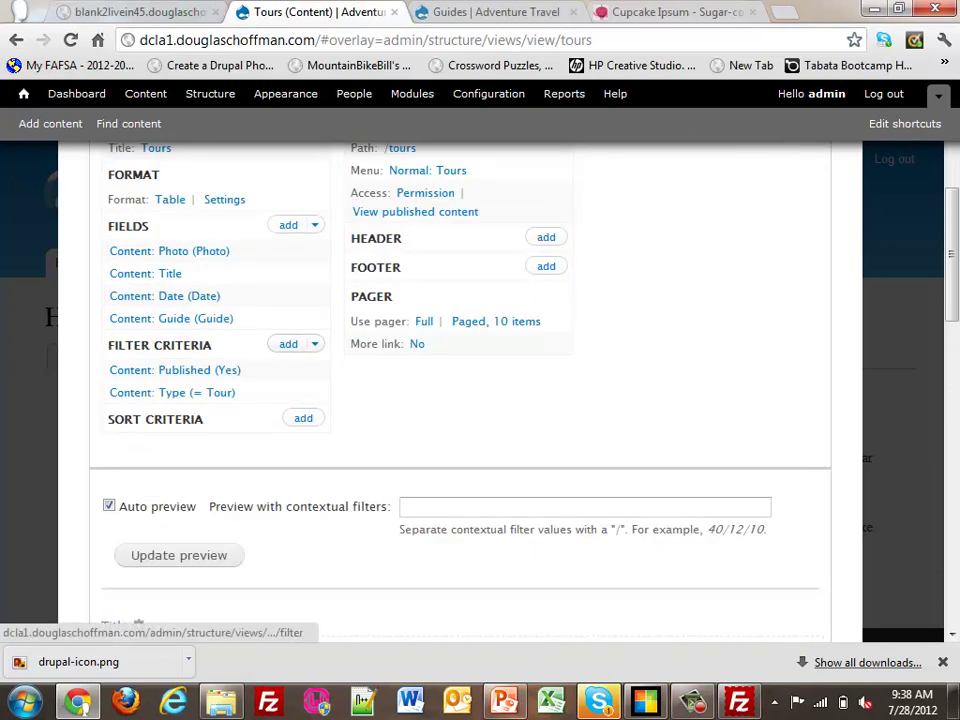
click(288, 344)
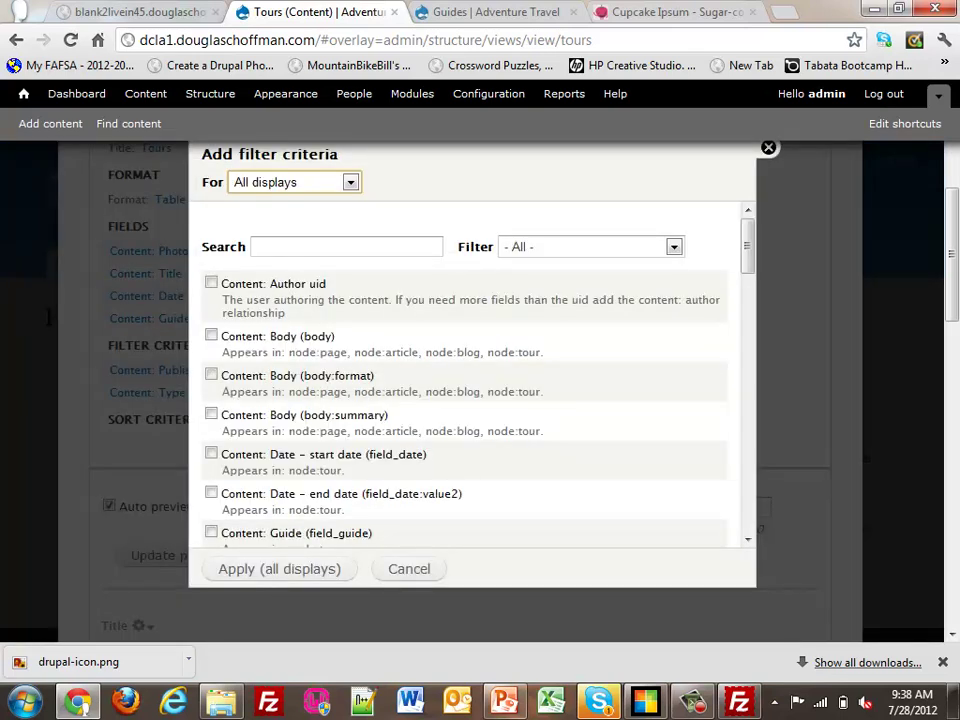
click(674, 246)
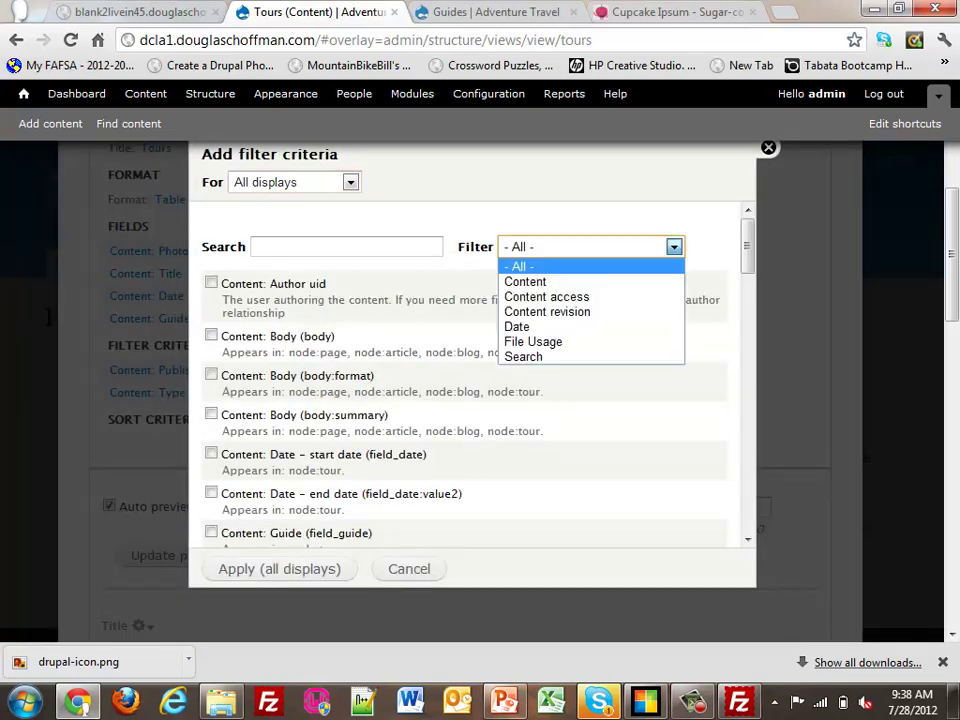
click(590, 281)
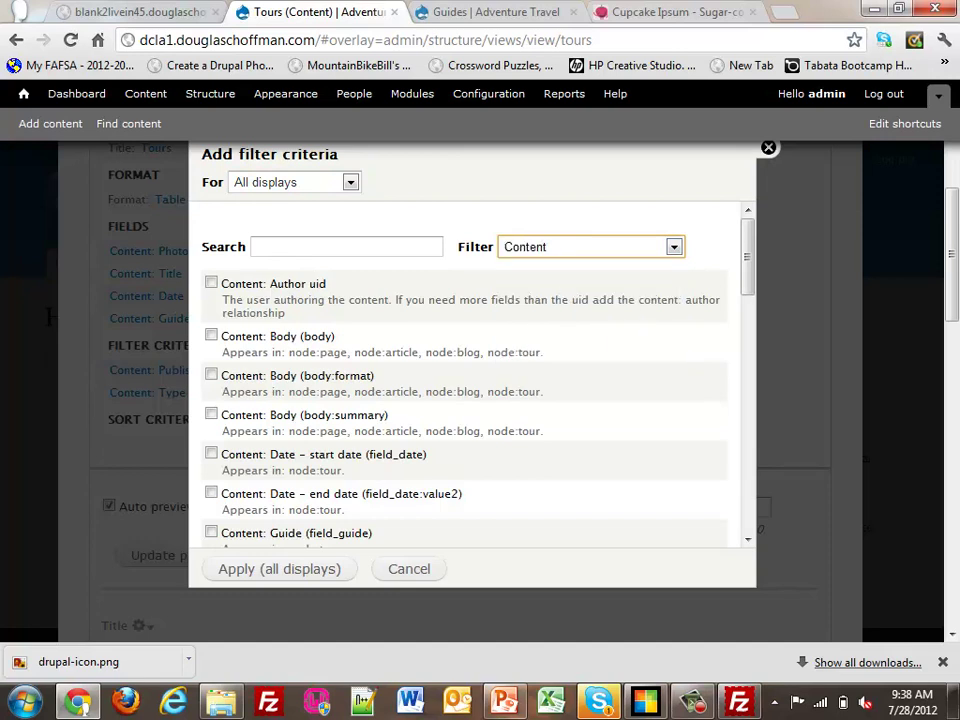
click(211, 493)
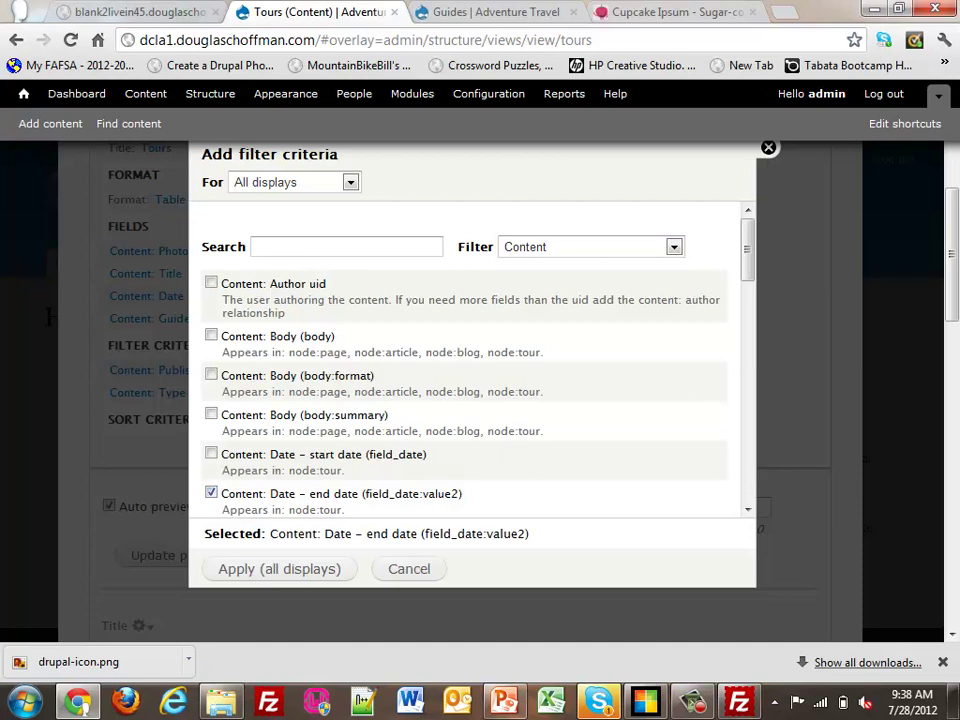
click(211, 453)
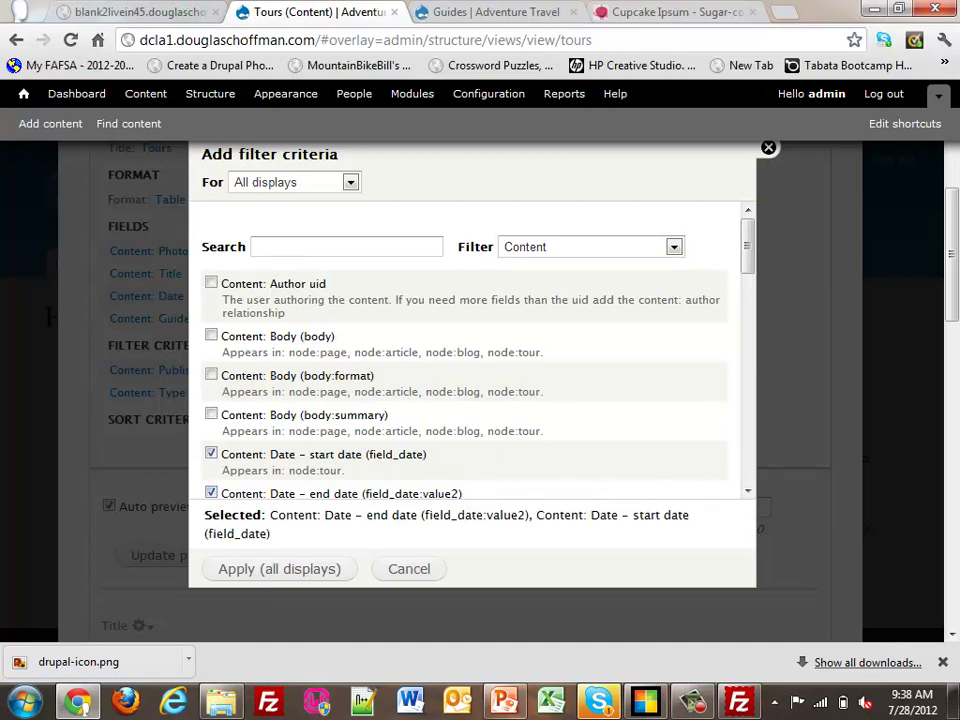
click(211, 492)
click(279, 568)
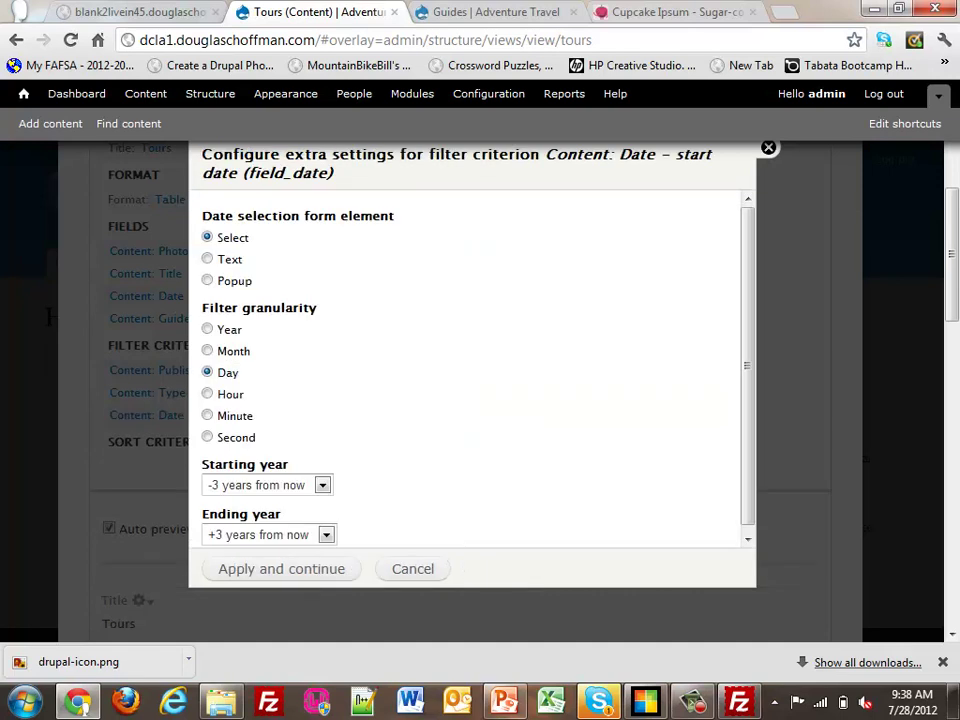
click(281, 568)
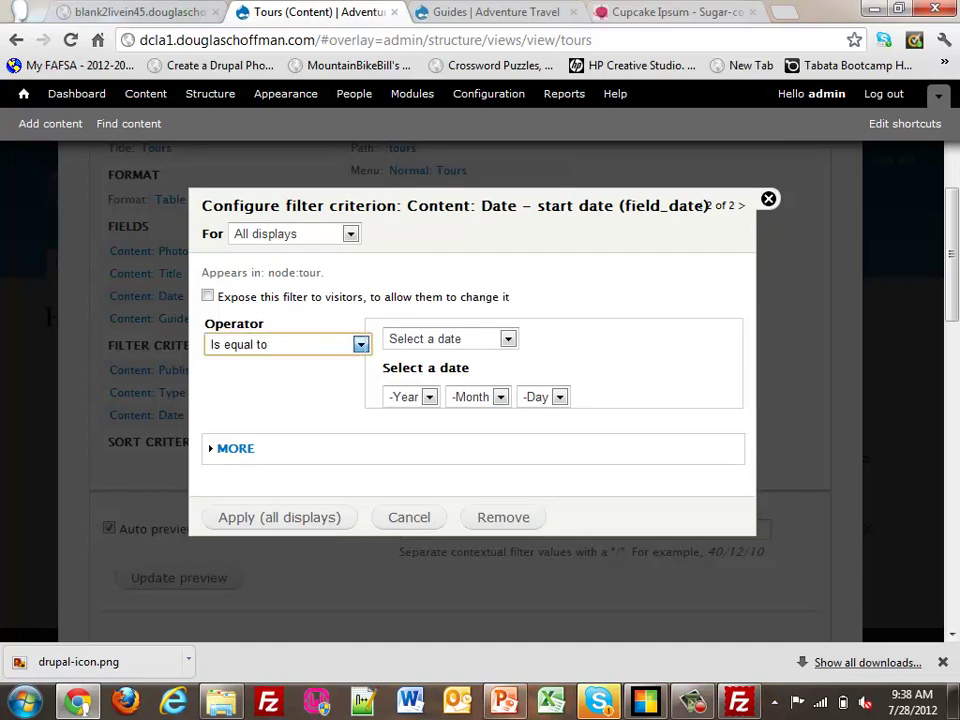
Step: Set the start date filter to "Is greater than or equal to" the relative date "now", apply it, and check the preview
click(360, 344)
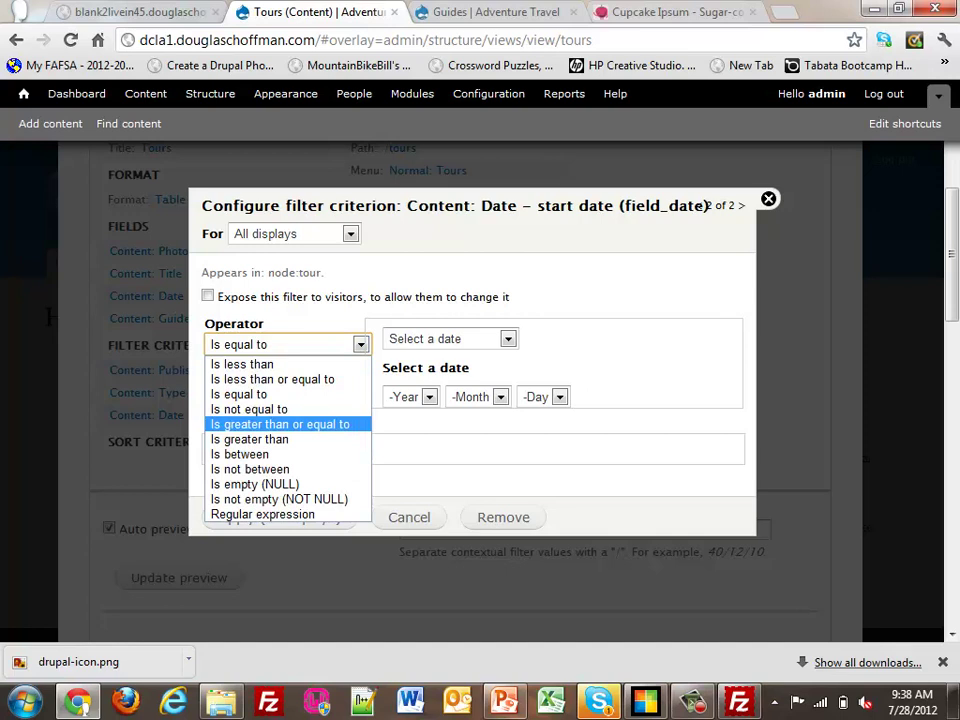
key(Return)
click(508, 338)
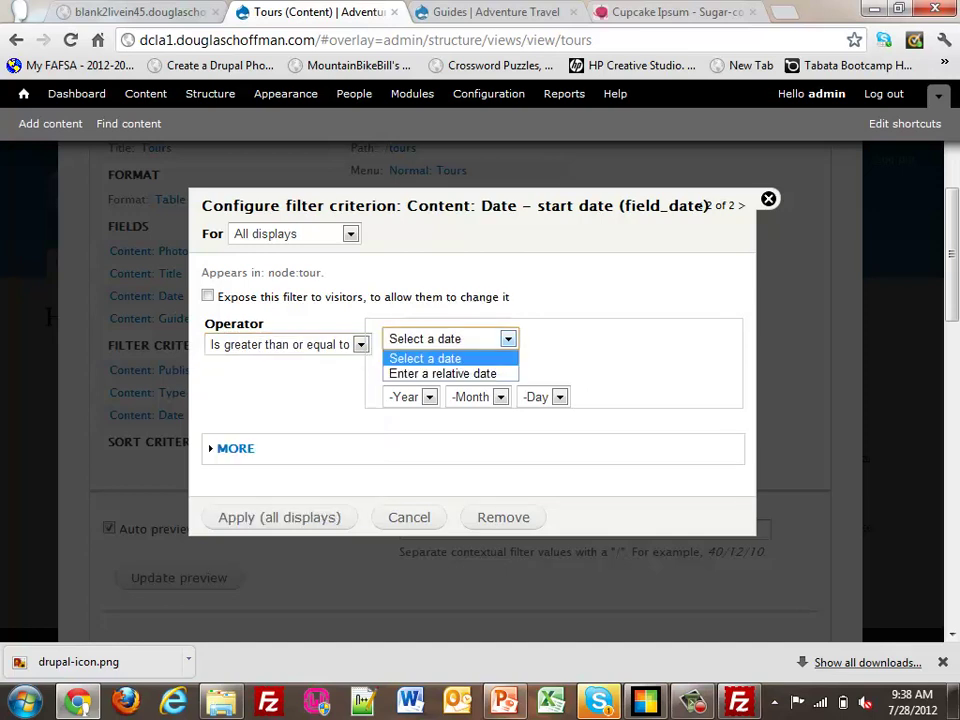
click(443, 373)
key(Tab)
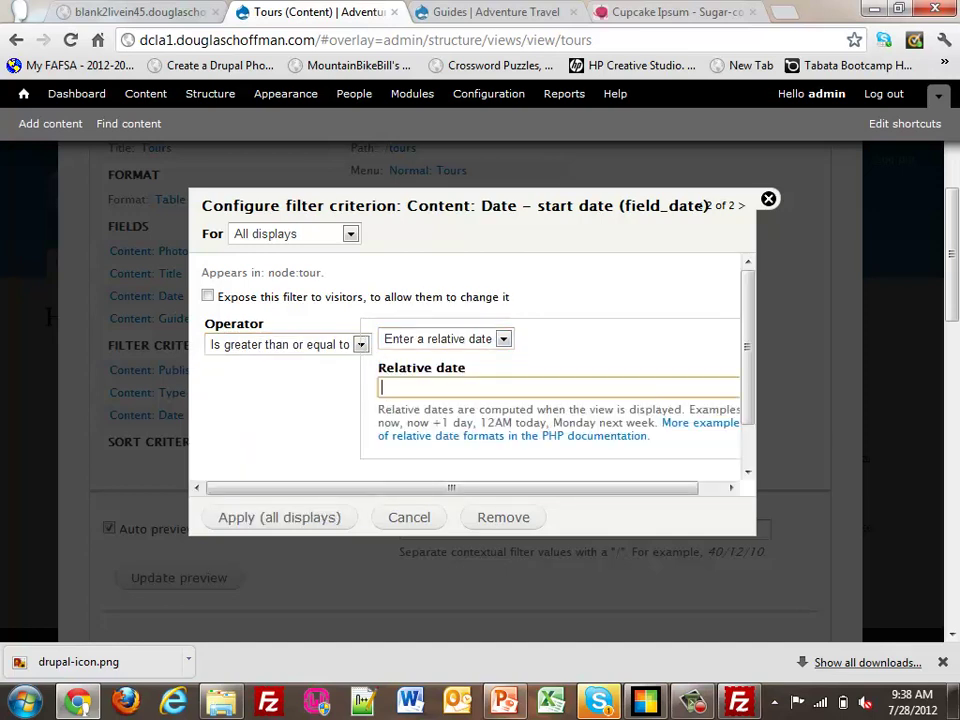
text(now)
key(Return)
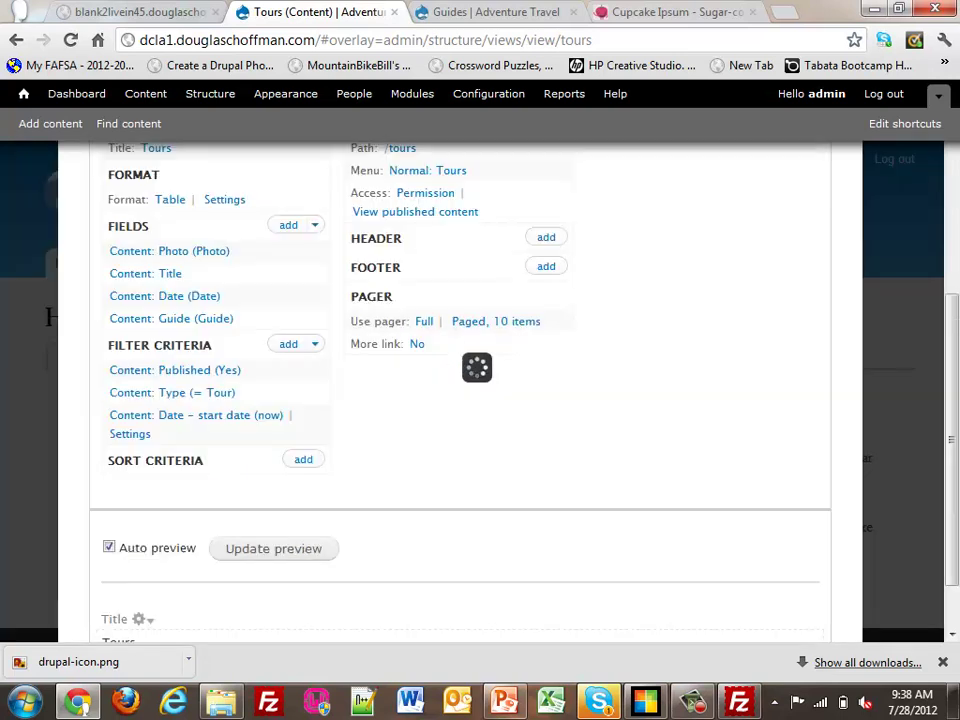
scroll(460, 400, down, 4)
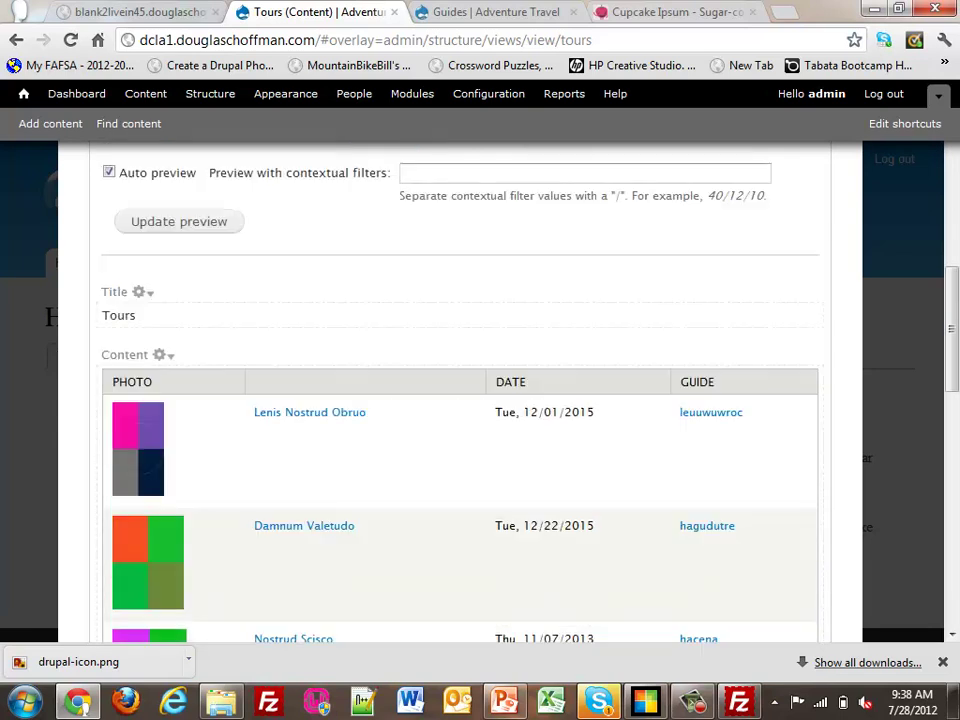
Step: Add Content: Date - start date (field_date) as an ascending sort criterion for all displays and check the preview
scroll(460, 400, up, 3)
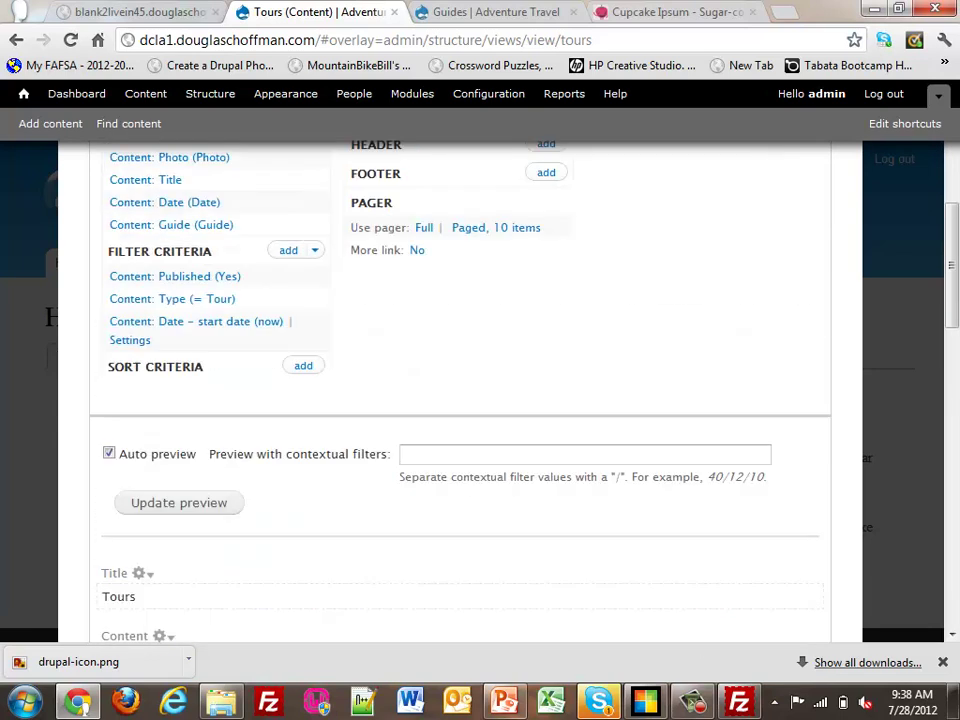
scroll(460, 400, up, 1)
click(303, 459)
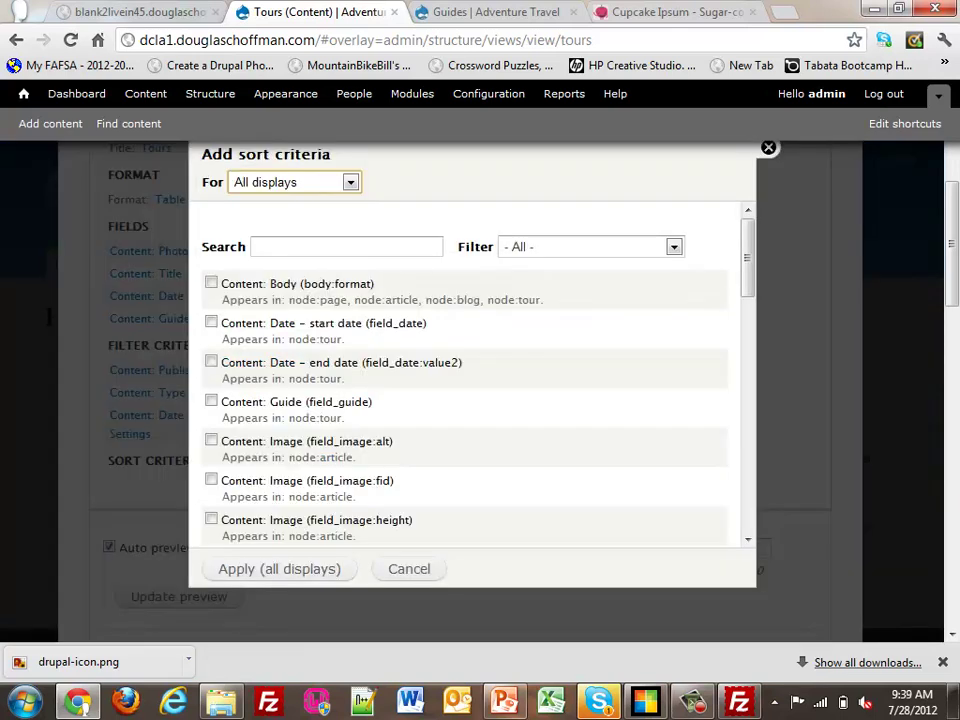
click(590, 247)
click(525, 281)
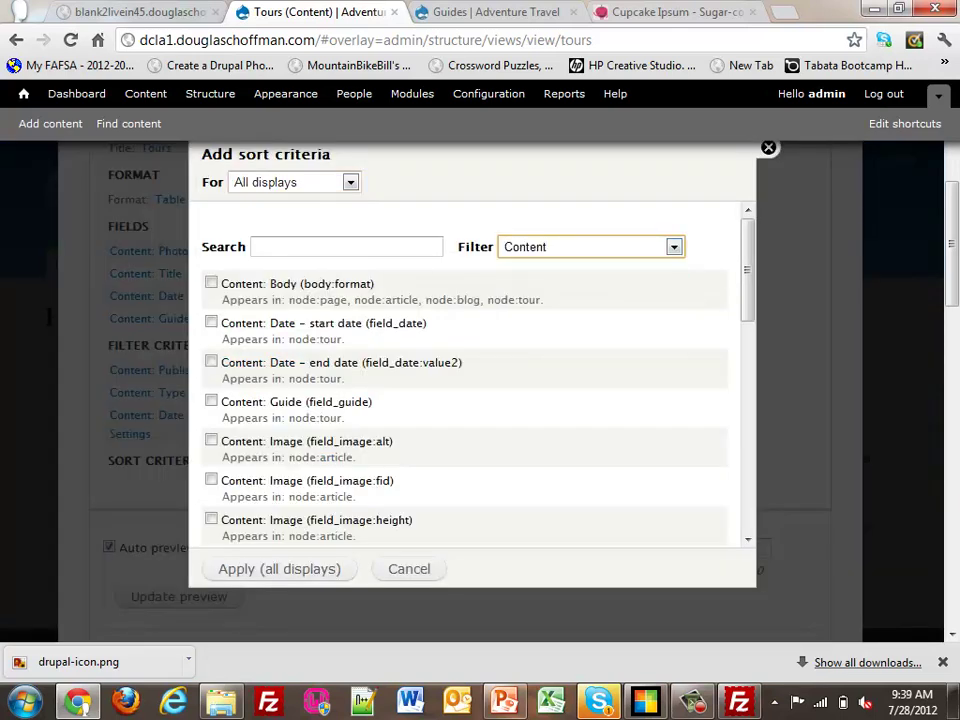
click(211, 322)
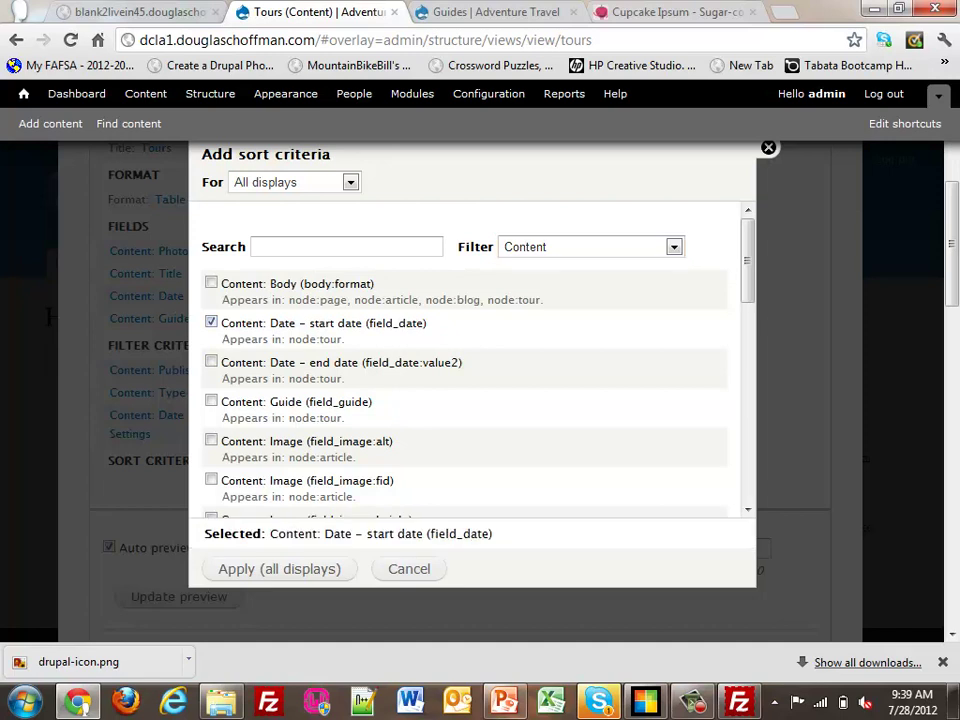
click(279, 568)
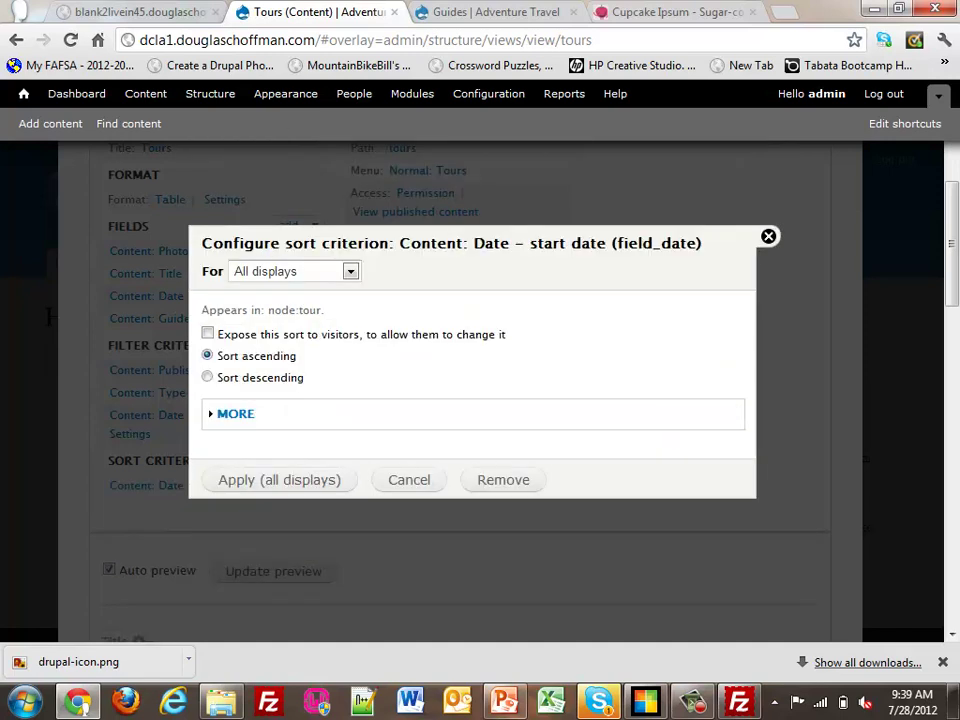
key(Return)
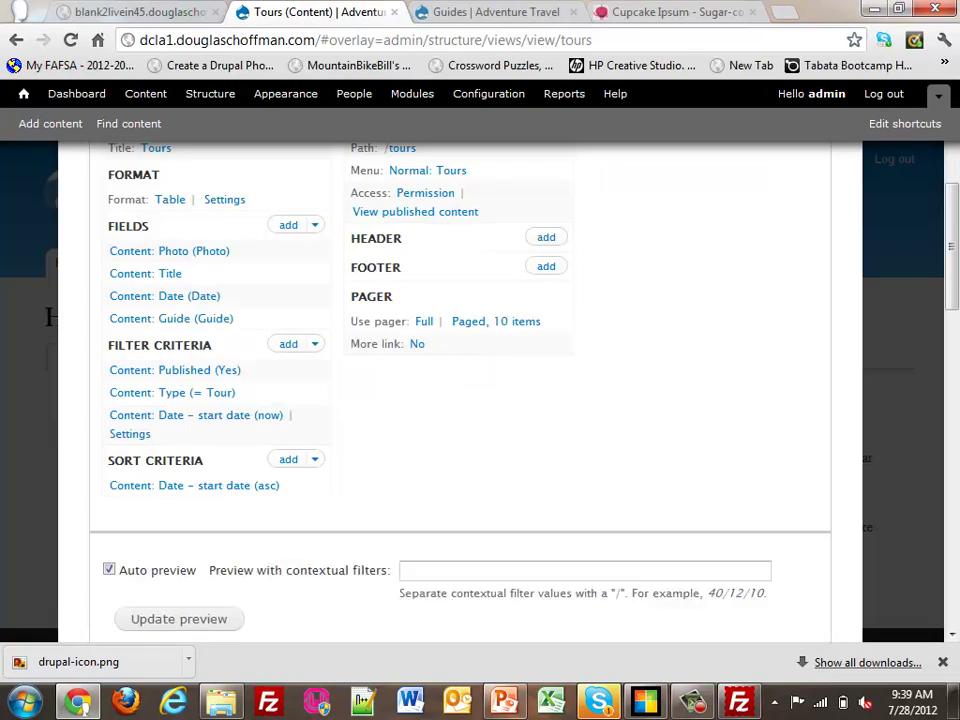
scroll(460, 390, down, 5)
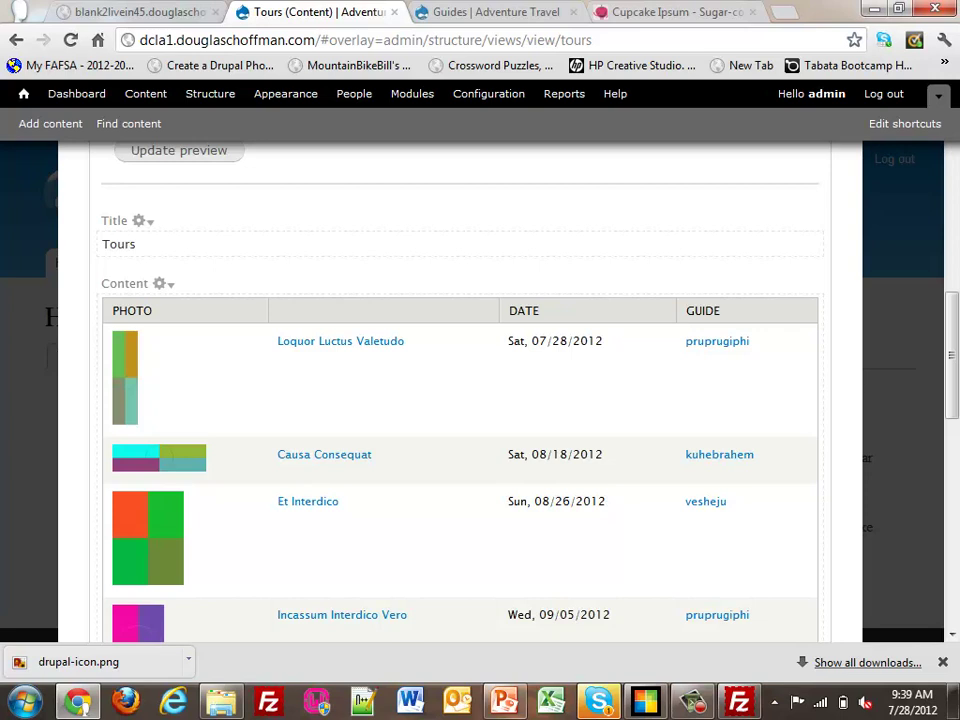
Step: Save the Tours view to make its changes permanent
scroll(460, 400, up, 6)
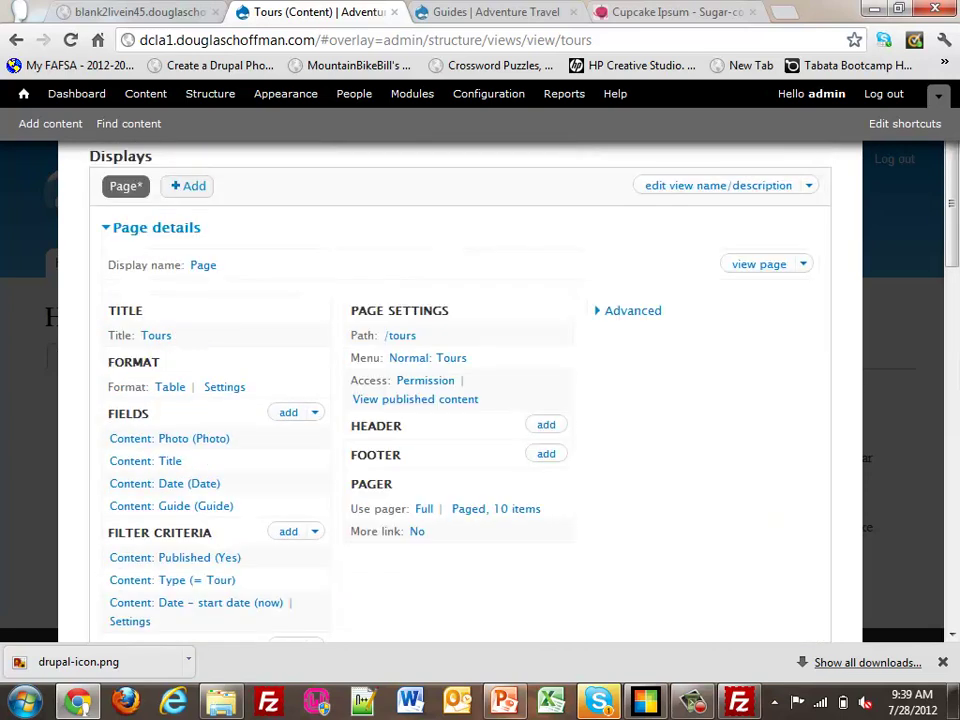
scroll(460, 400, up, 3)
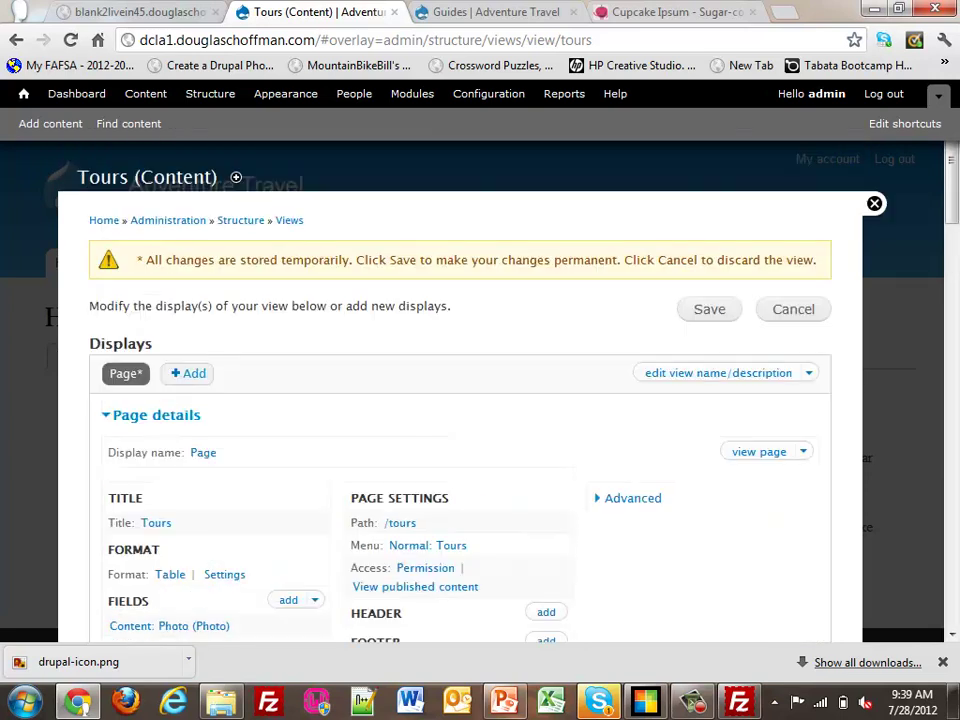
click(709, 309)
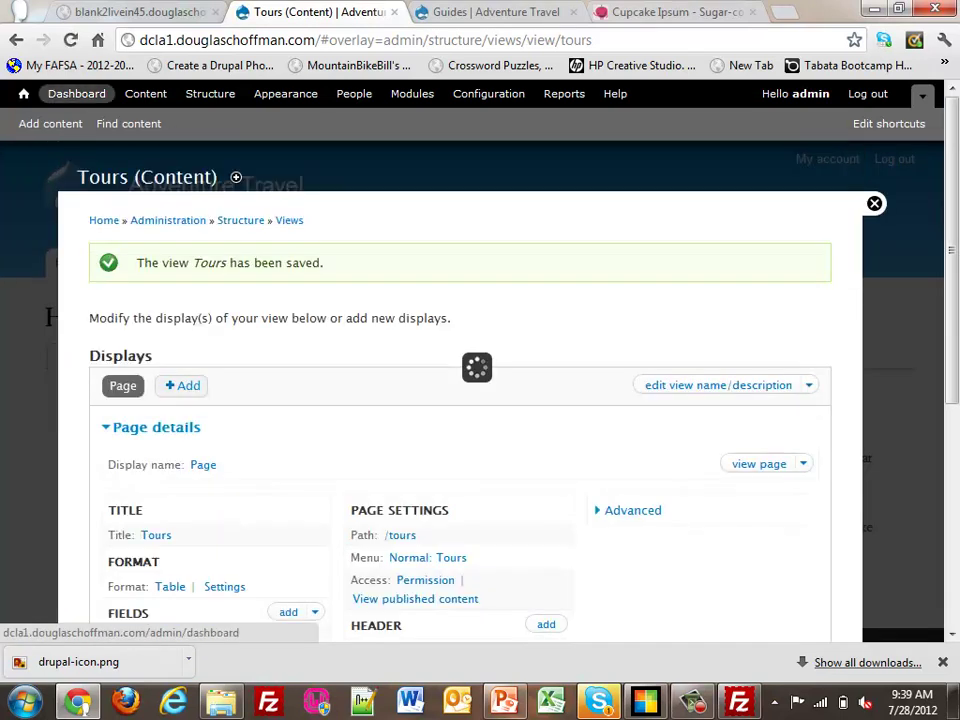
Step: Reorder the Main menu so the Tours link sits directly below Home, and save the configuration
click(23, 93)
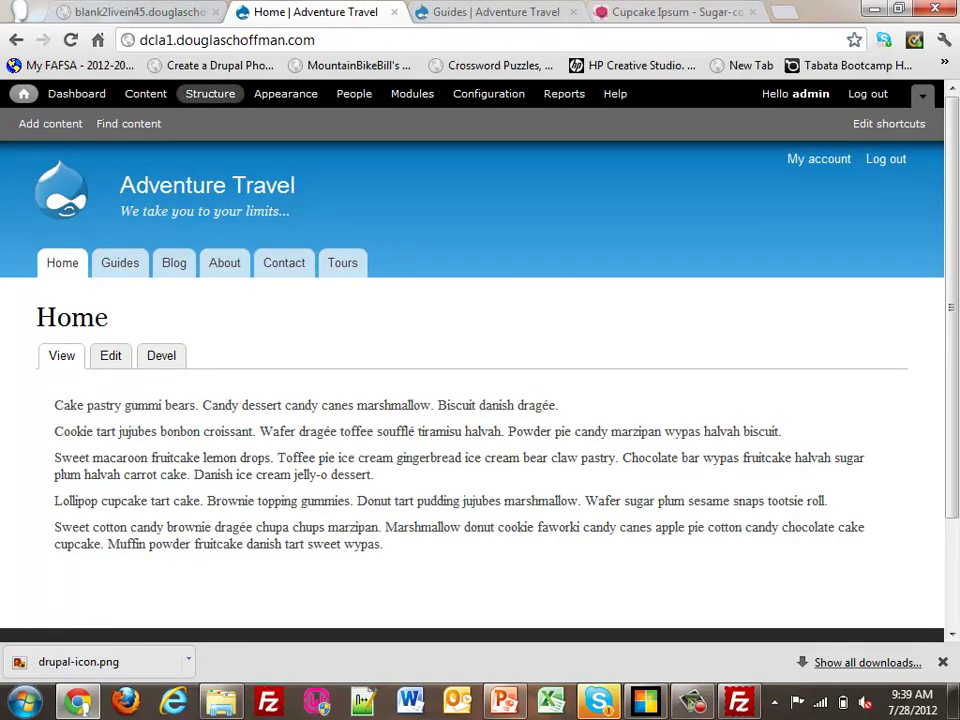
click(210, 93)
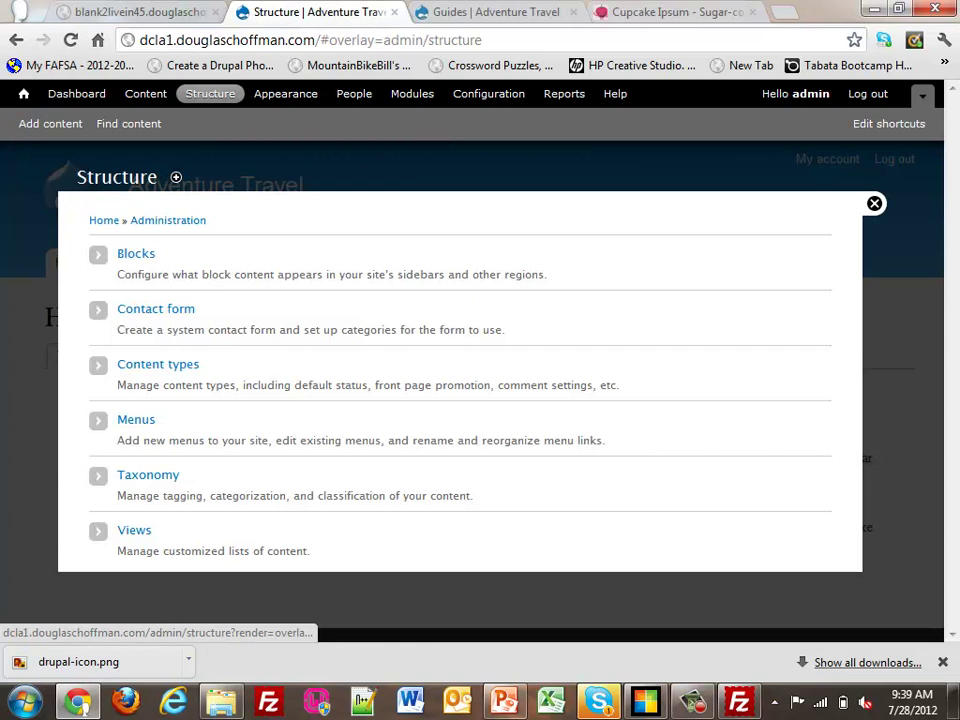
click(136, 419)
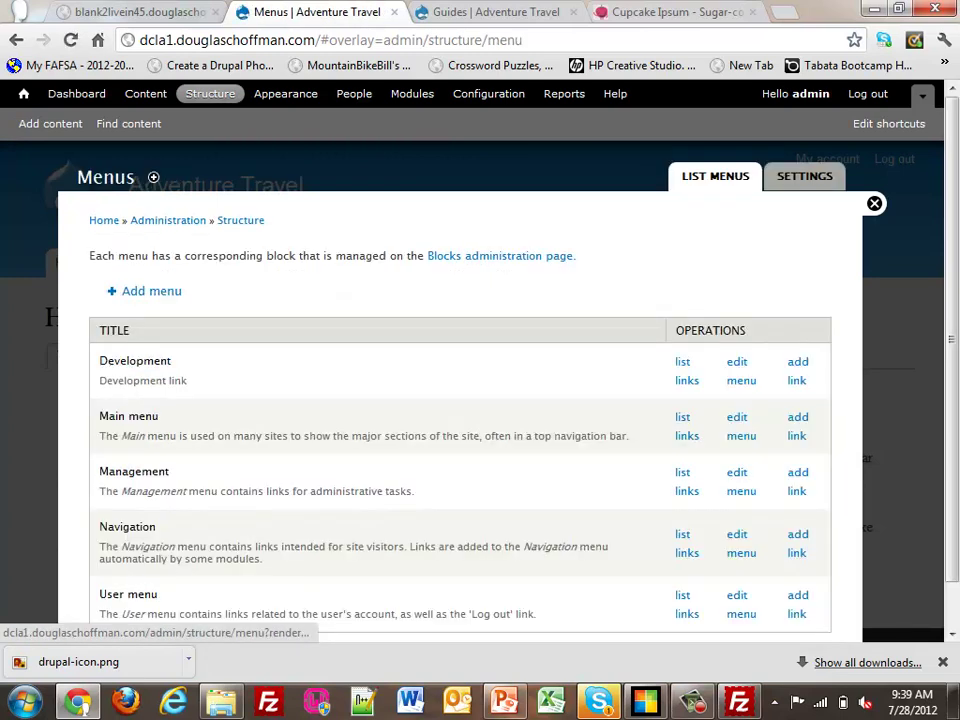
click(684, 426)
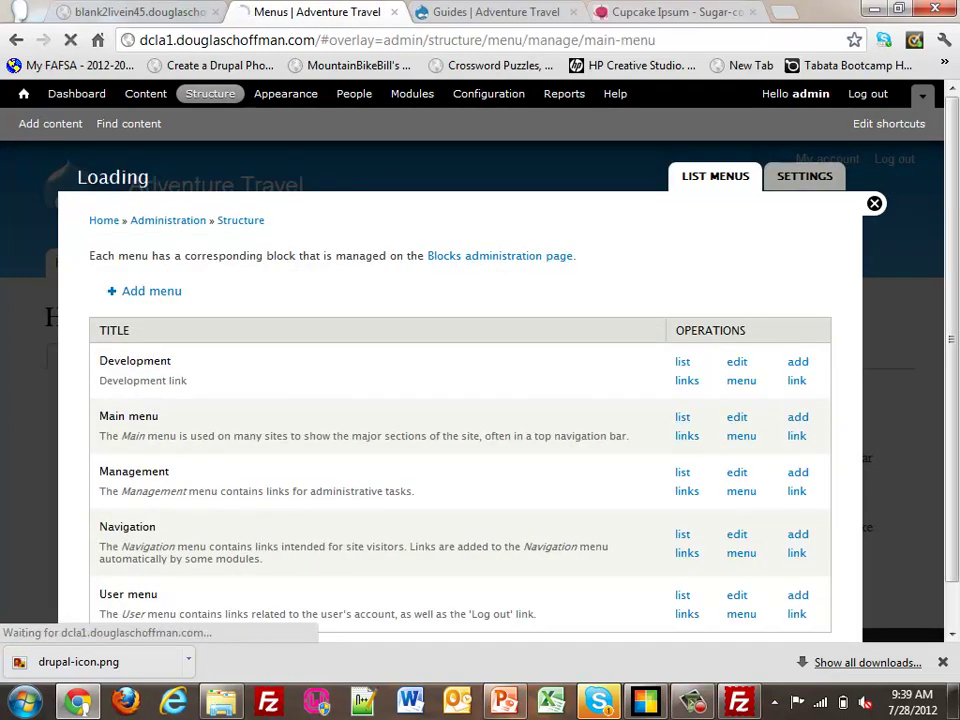
drag(105, 518, 105, 385)
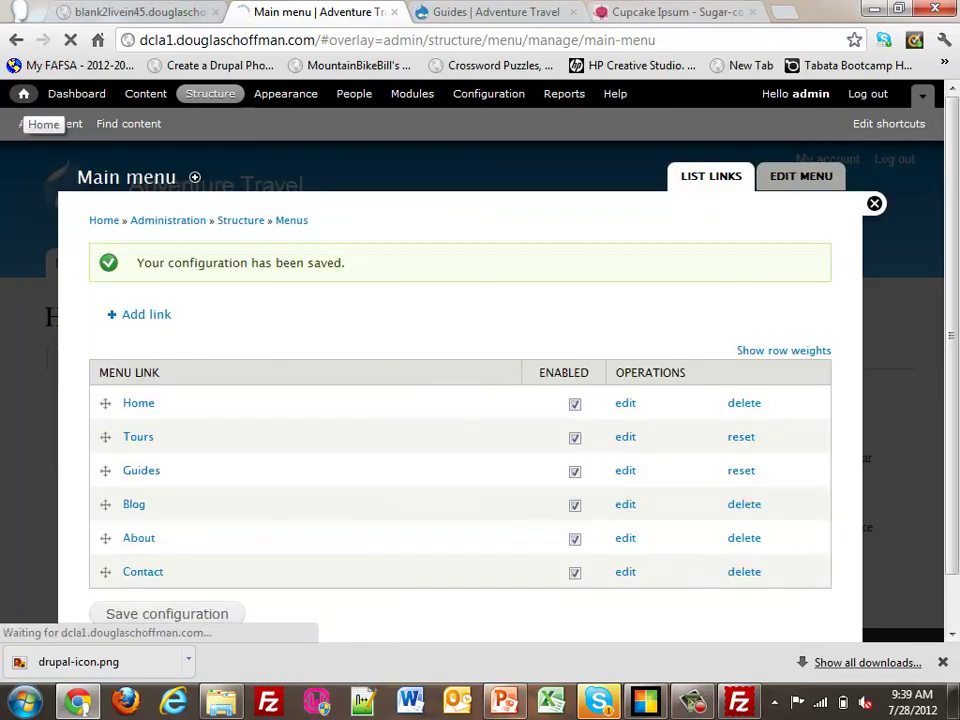
Step: Return to the site's home page, open the Tours page, and view the second page of its tour table
click(24, 94)
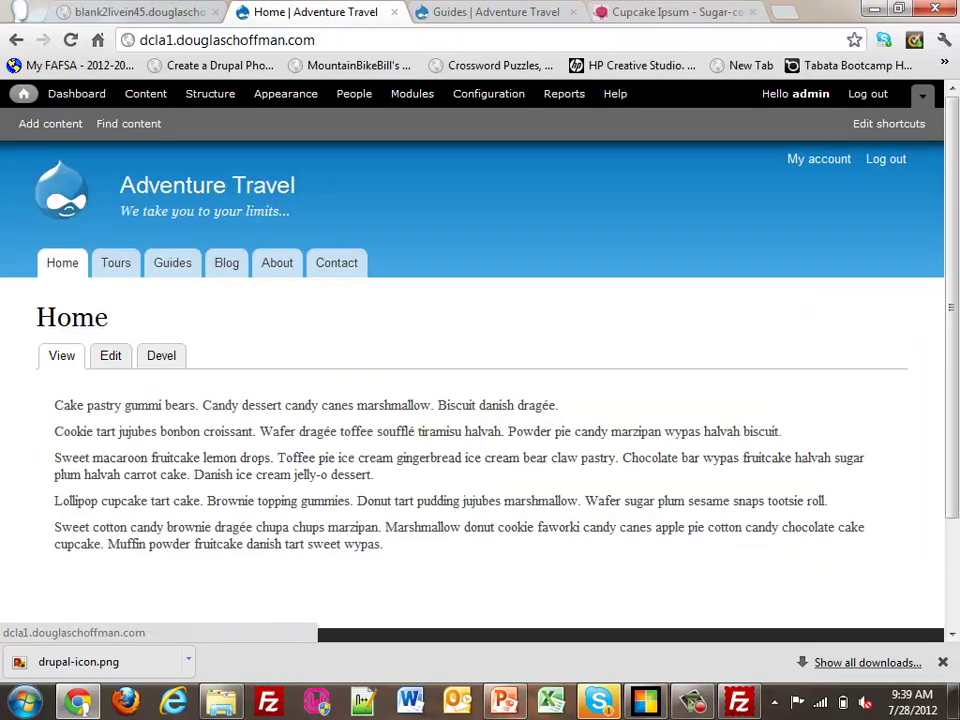
click(115, 262)
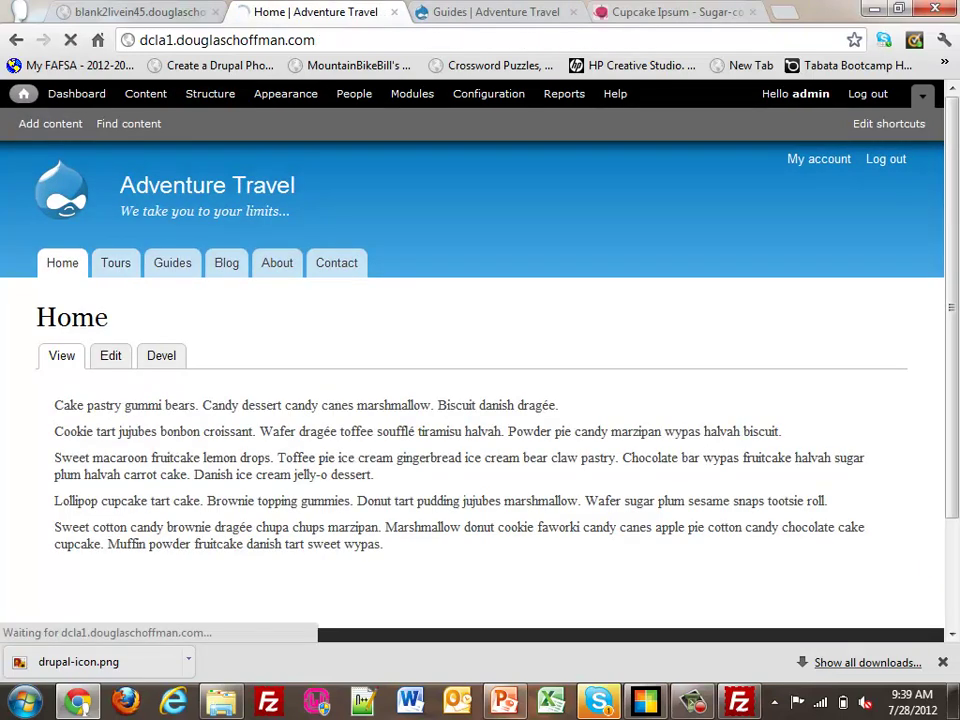
scroll(480, 400, down, 10)
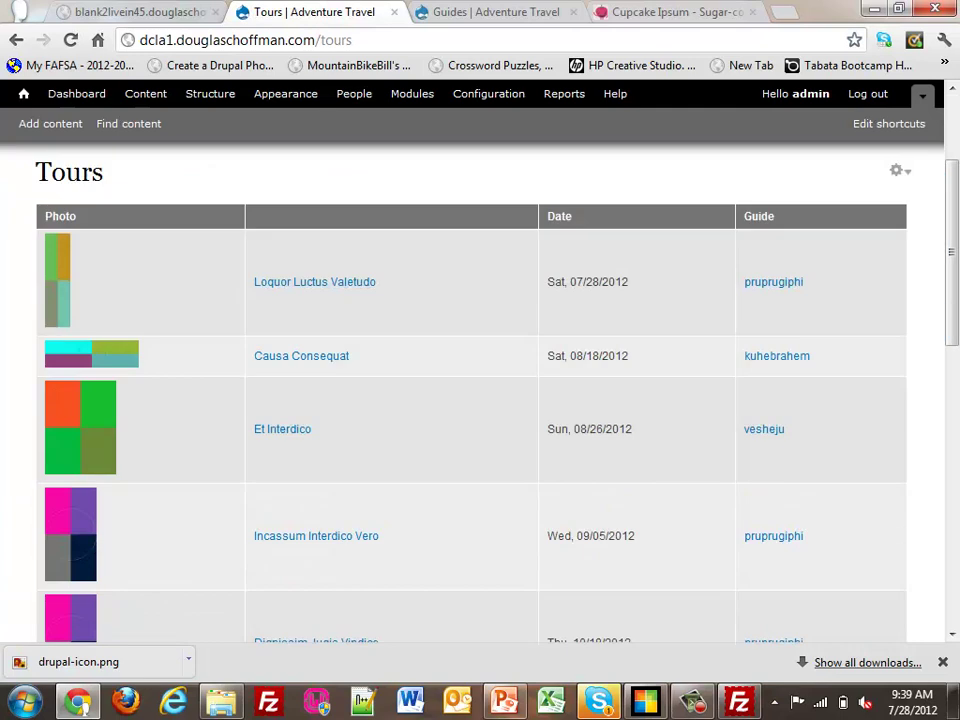
scroll(505, 425, down, 3)
click(507, 425)
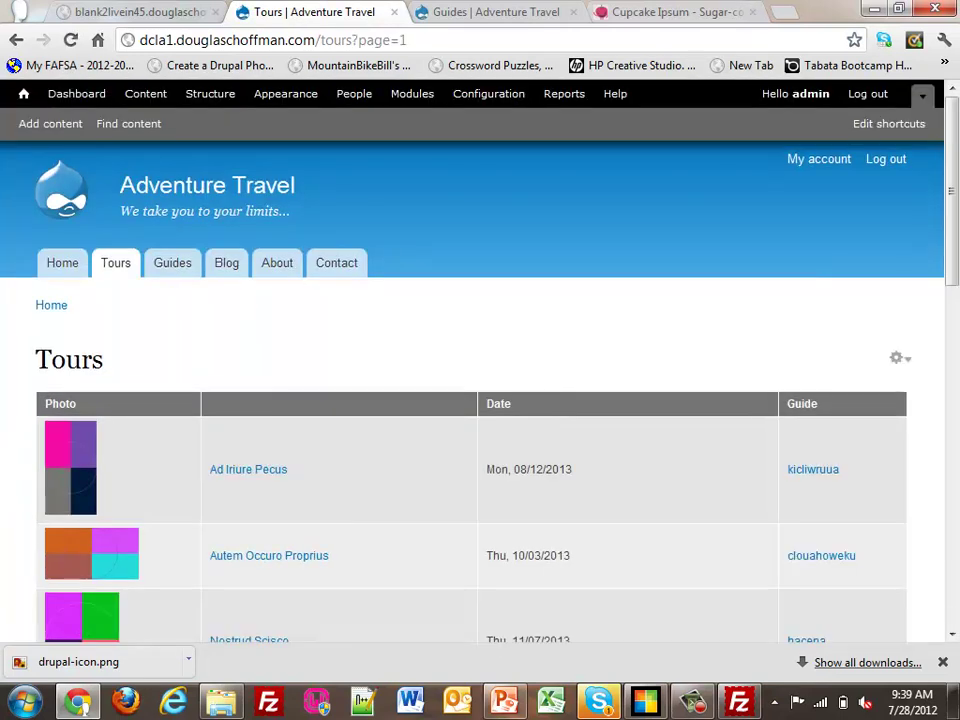
Step: Check the links of the first listed tour by viewing its guide's profile and the Ad Iriure Pecus tour page
click(813, 469)
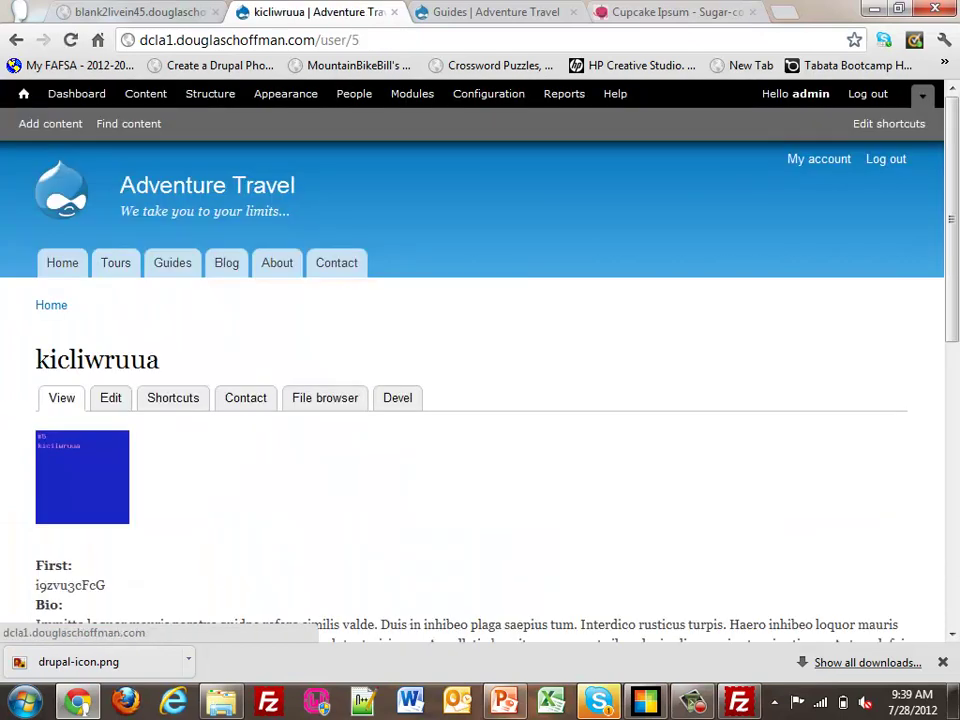
click(16, 40)
click(248, 469)
click(248, 469)
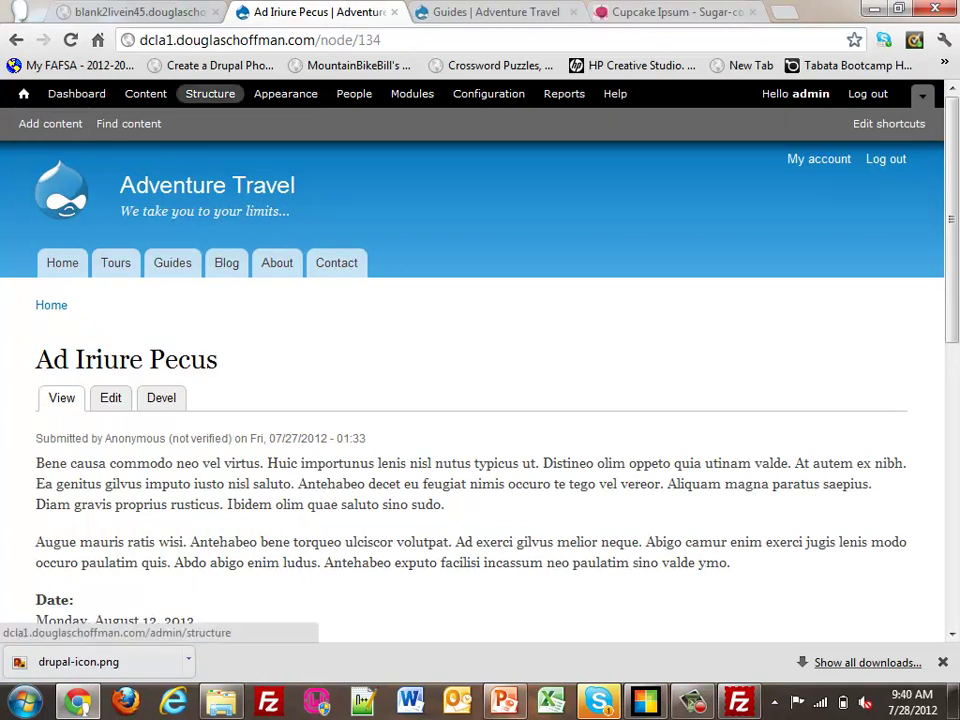
Step: Create a new taxonomy vocabulary named Tour Type
click(210, 93)
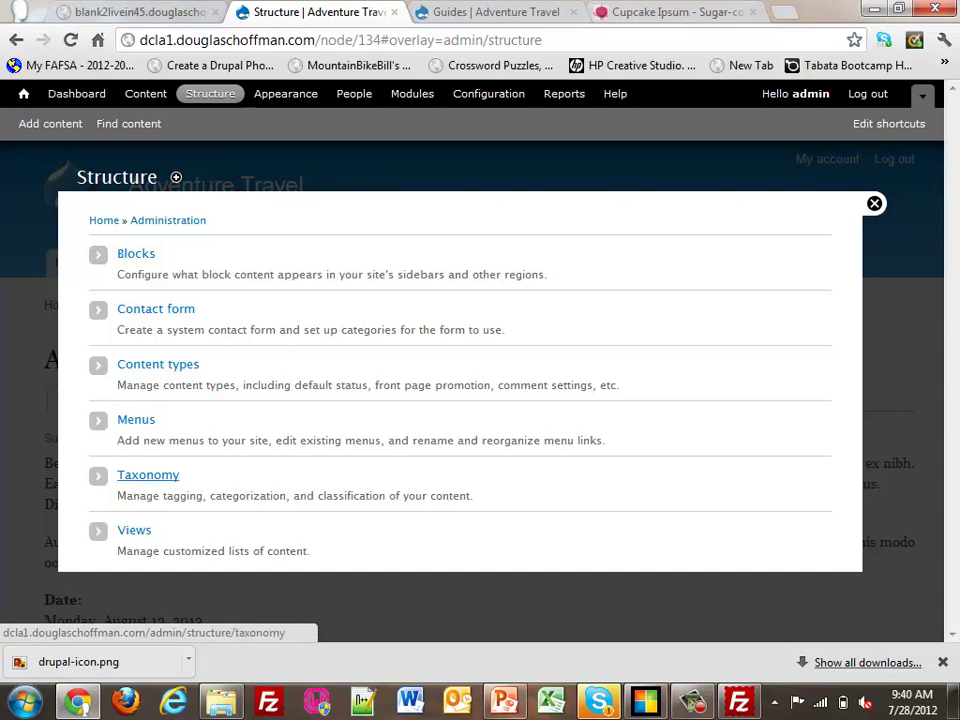
click(148, 475)
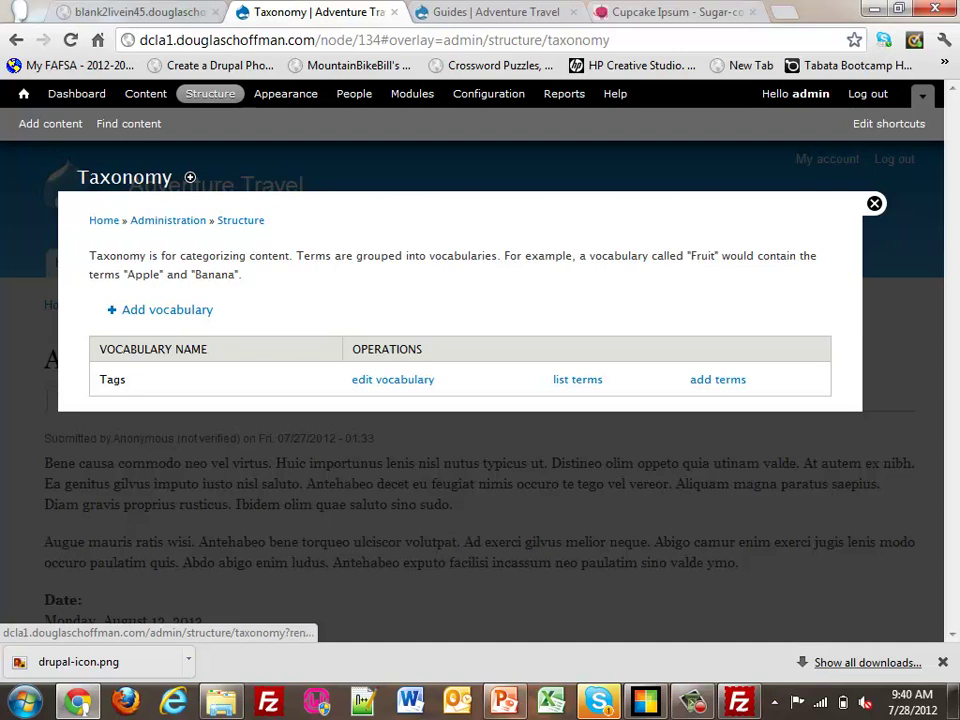
click(167, 310)
click(94, 272)
text(Tour Type)
key(Down)
key(Return)
key(Return)
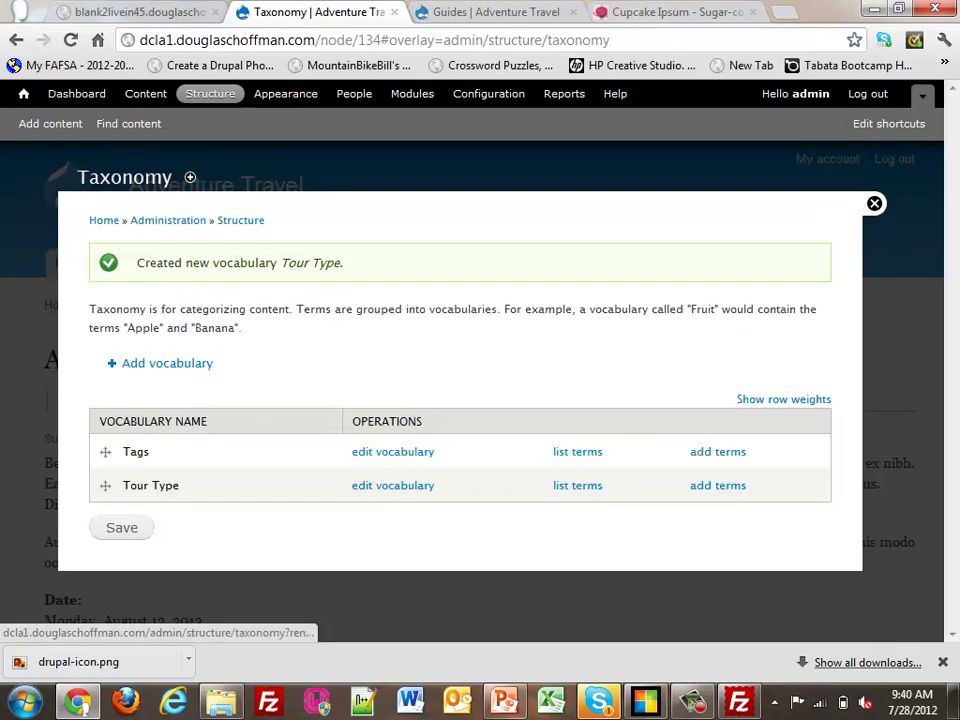
Step: Add the term Scuba to the Tour Type vocabulary
click(717, 485)
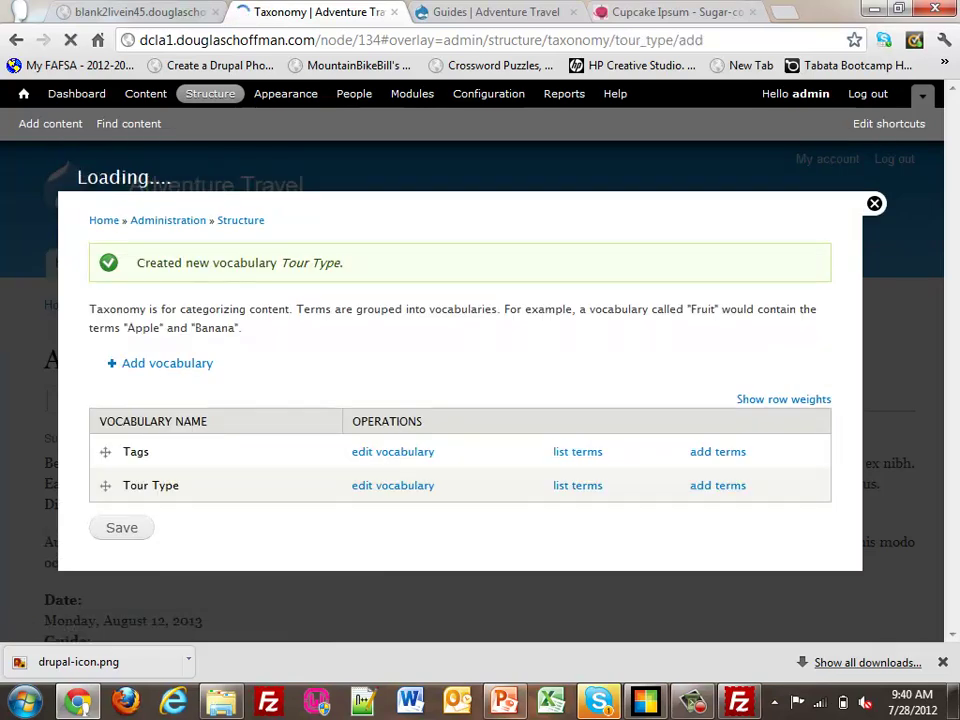
click(95, 272)
text(Scuba)
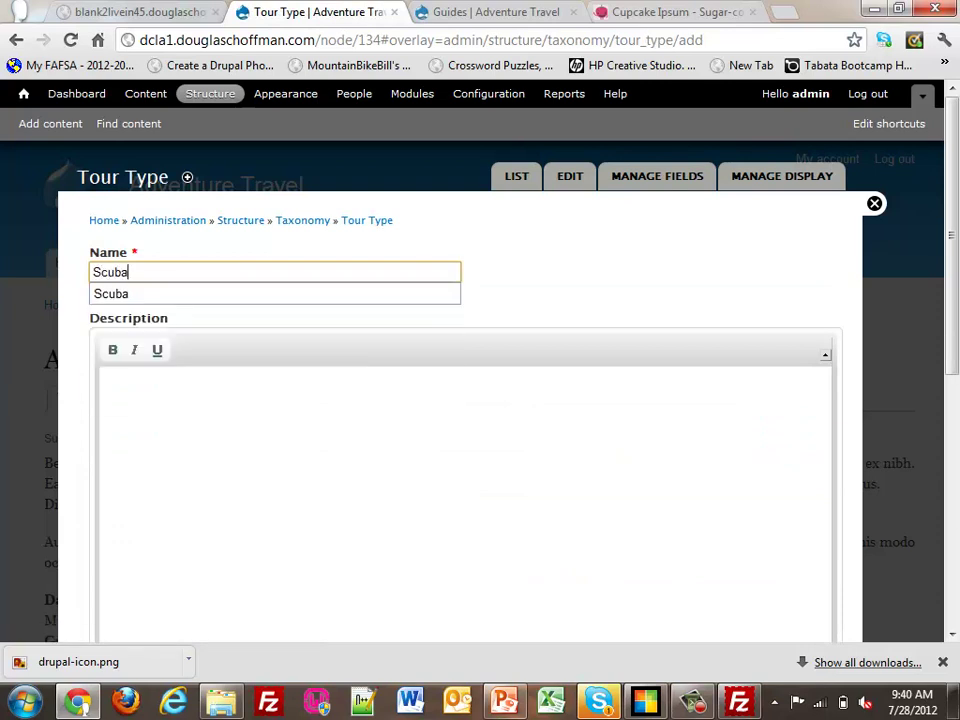
key(Down)
key(Return)
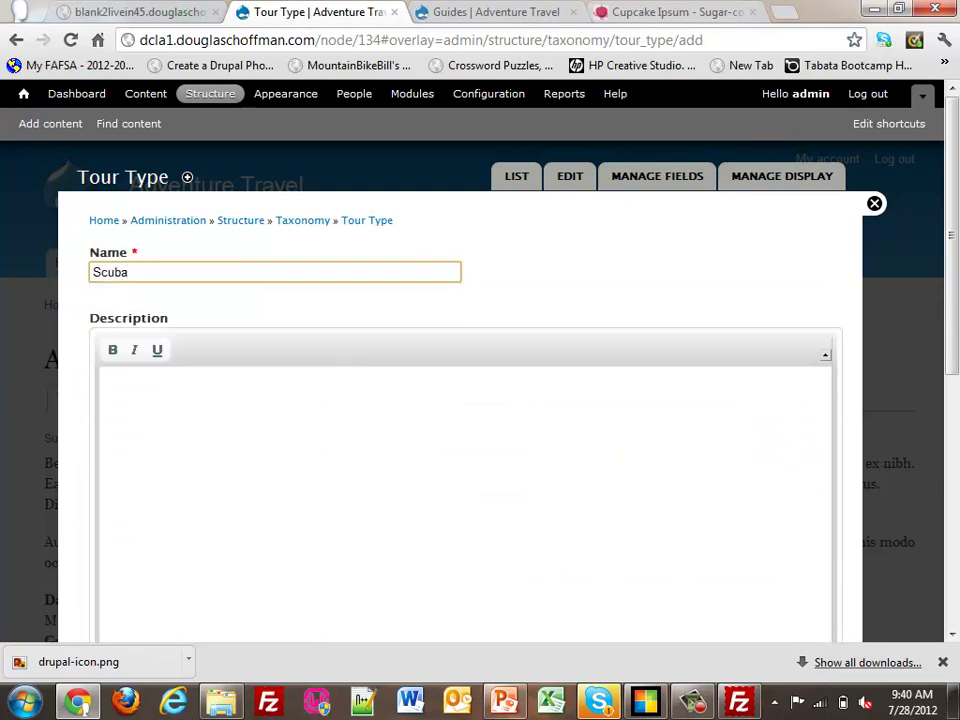
key(Return)
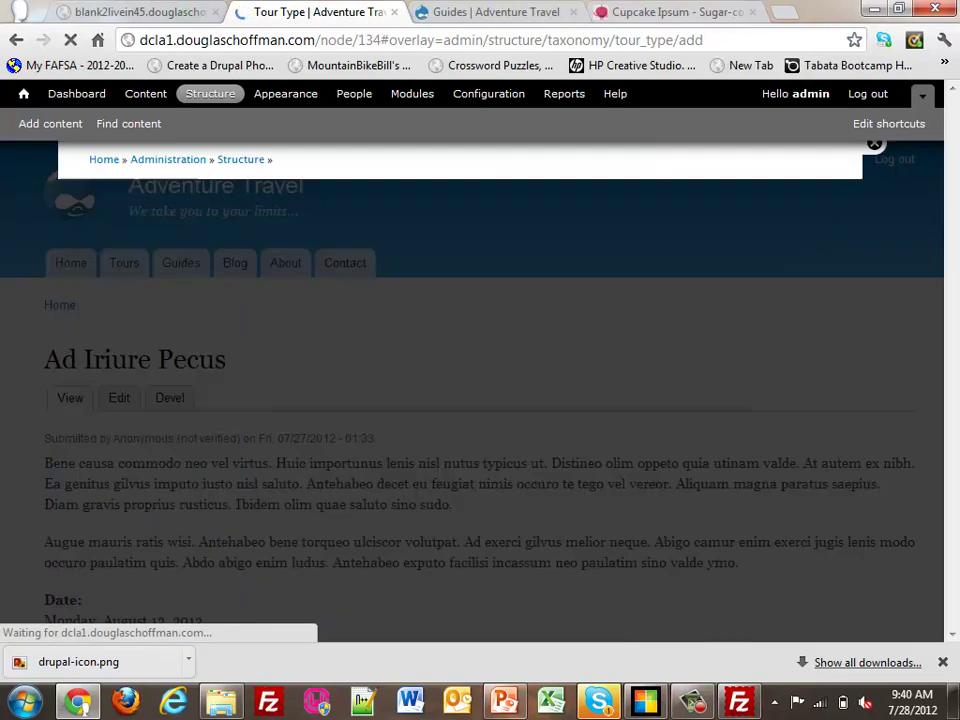
Step: Add the term Mountain Biking to the Tour Type vocabulary and check the vocabulary's term list
click(94, 334)
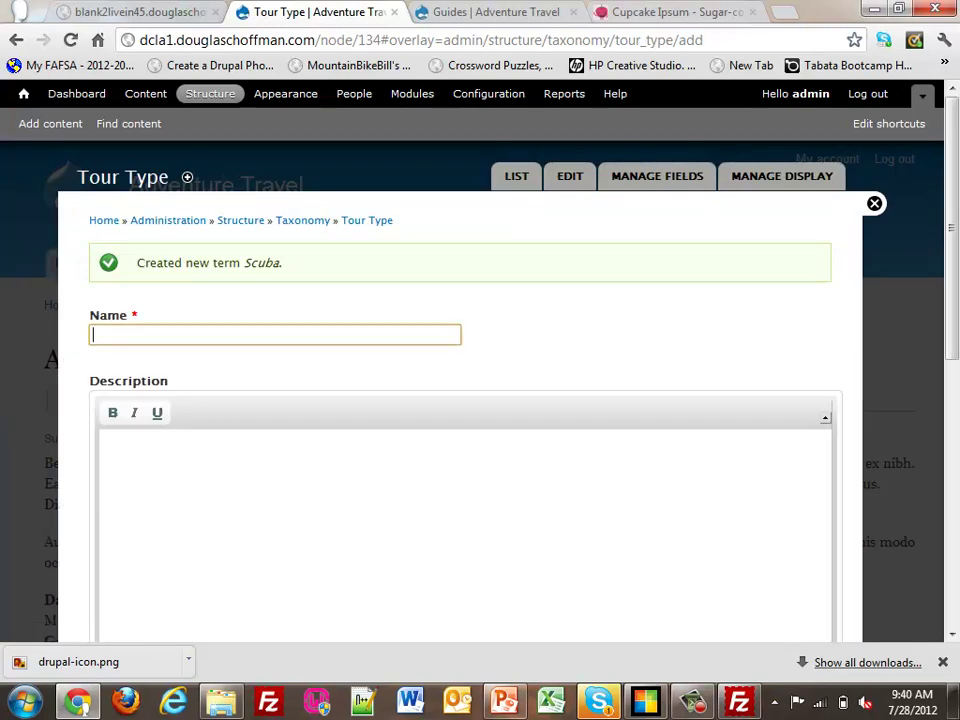
text(M)
key(Down)
key(Down)
key(Down)
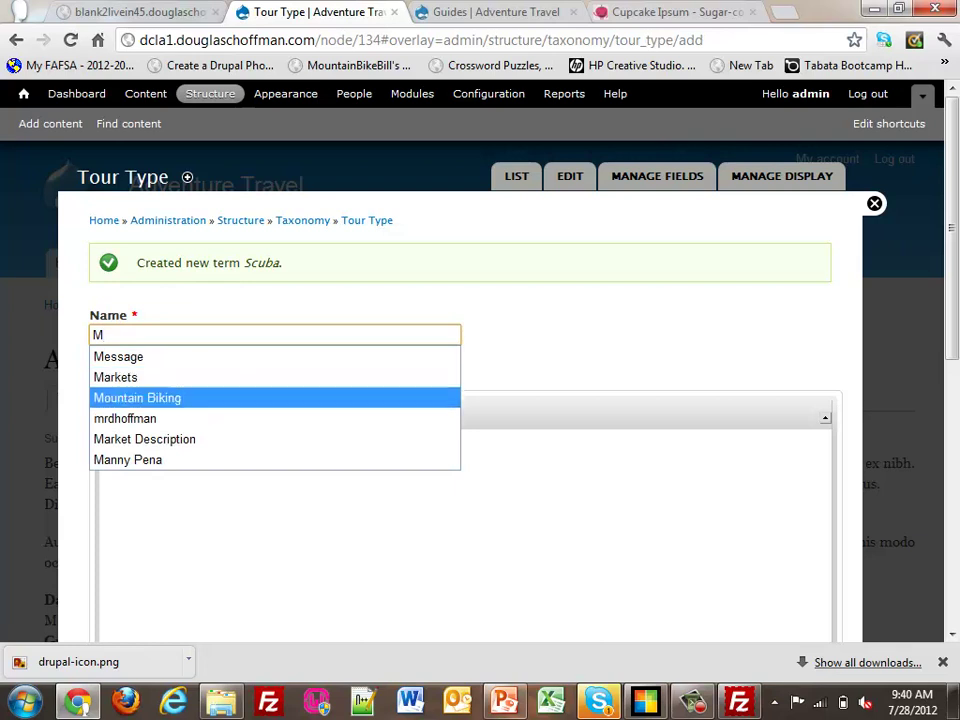
key(Return)
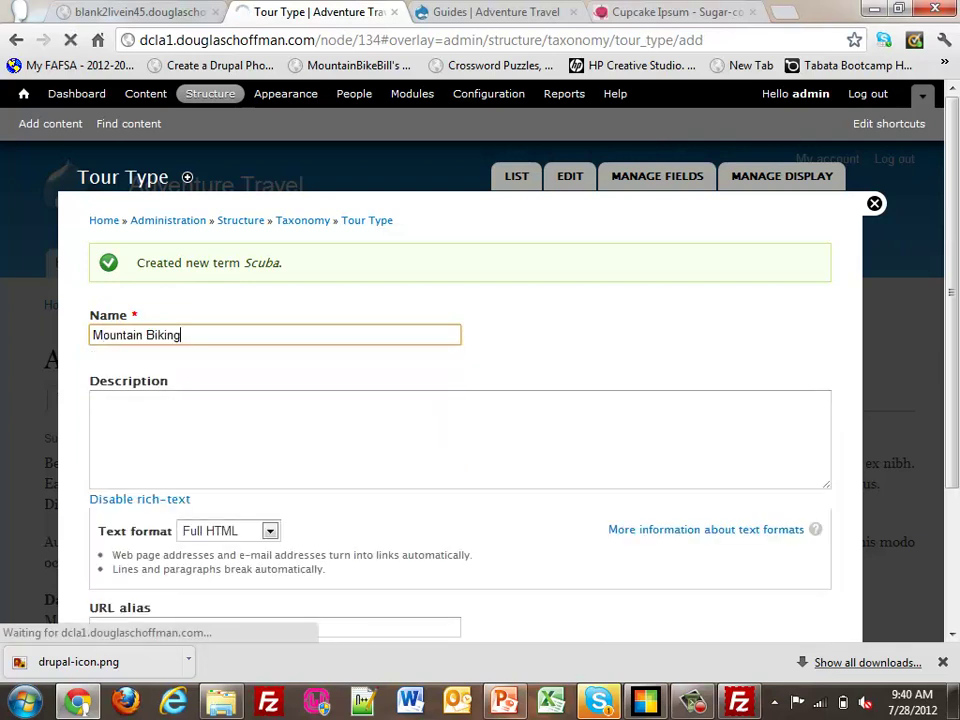
scroll(460, 390, down, 5)
click(121, 555)
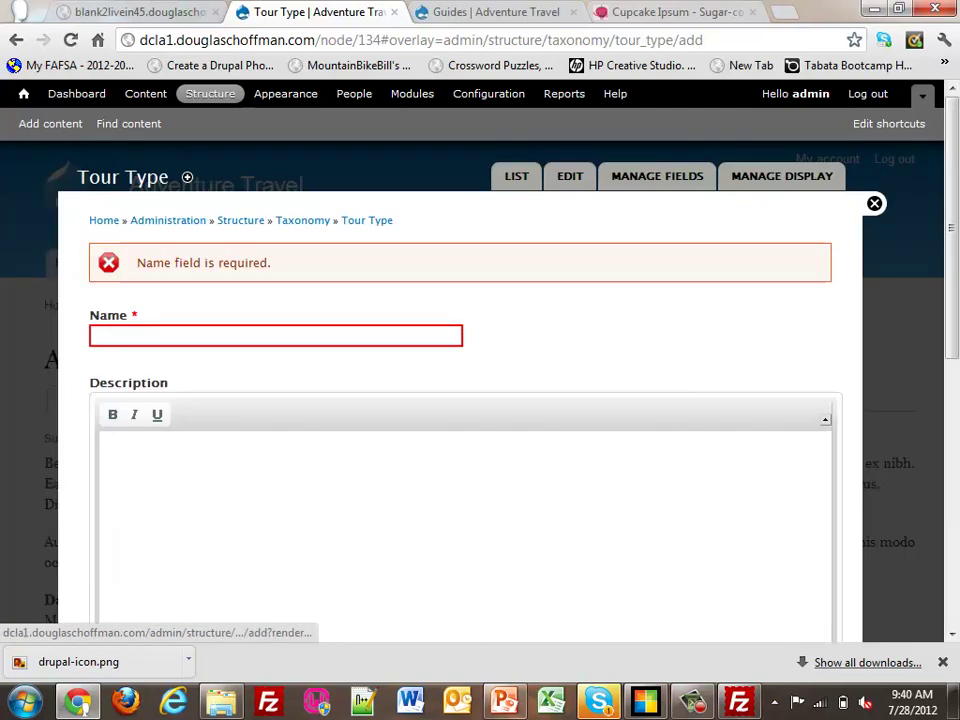
click(367, 220)
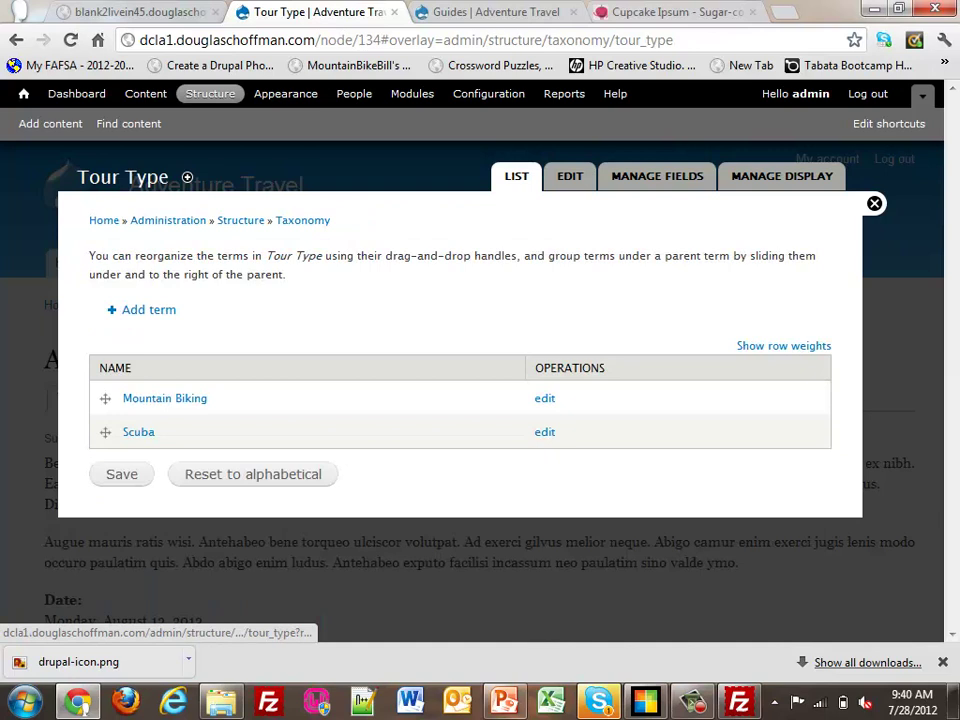
click(874, 203)
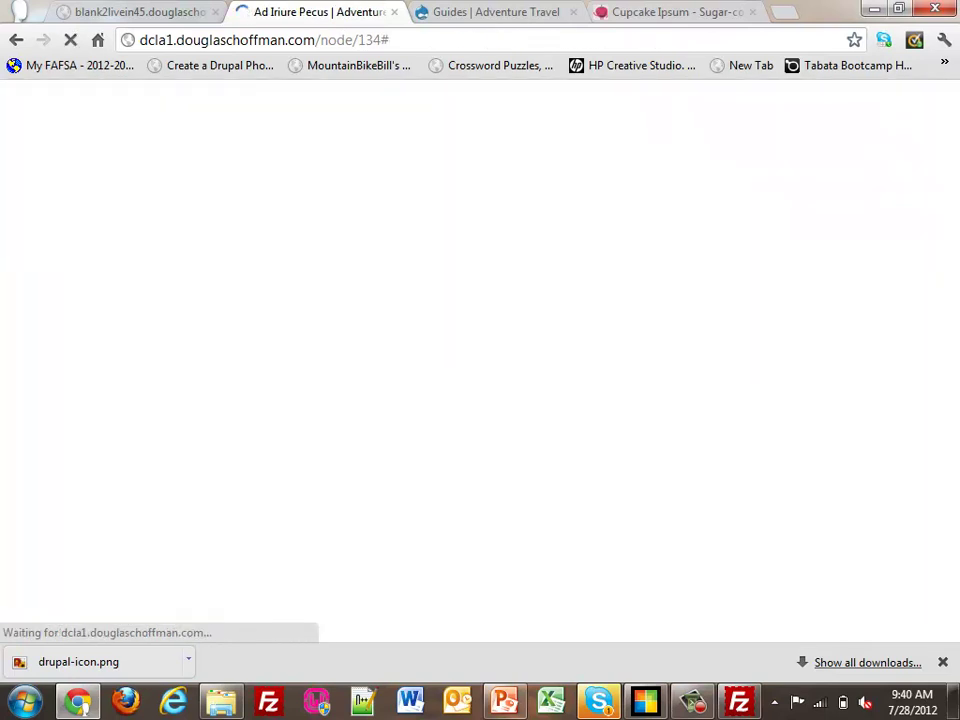
click(488, 93)
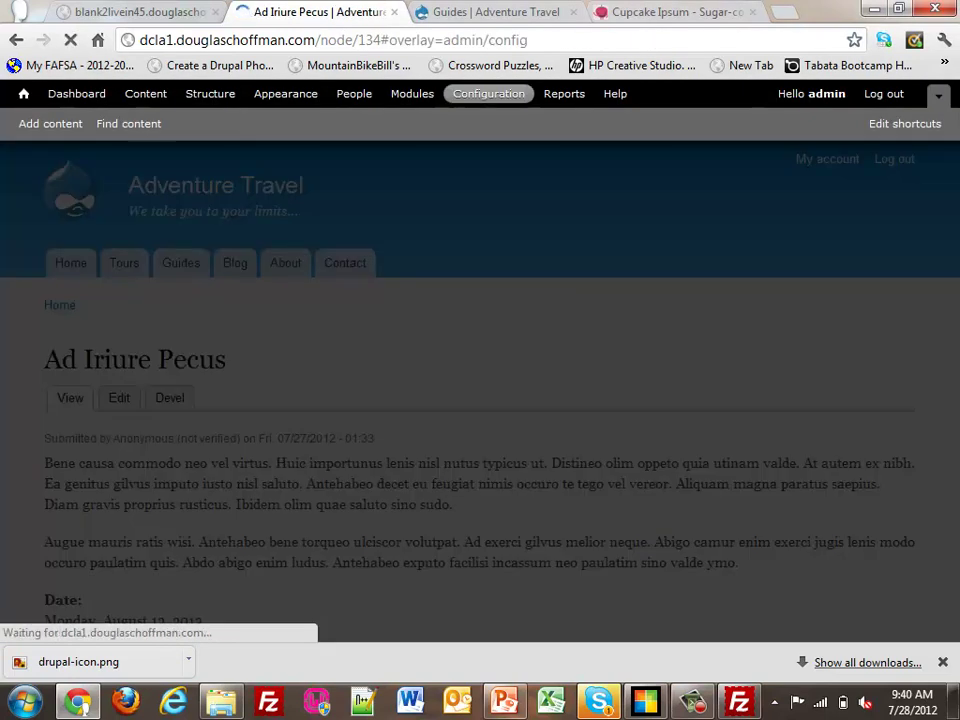
scroll(480, 400, down, 12)
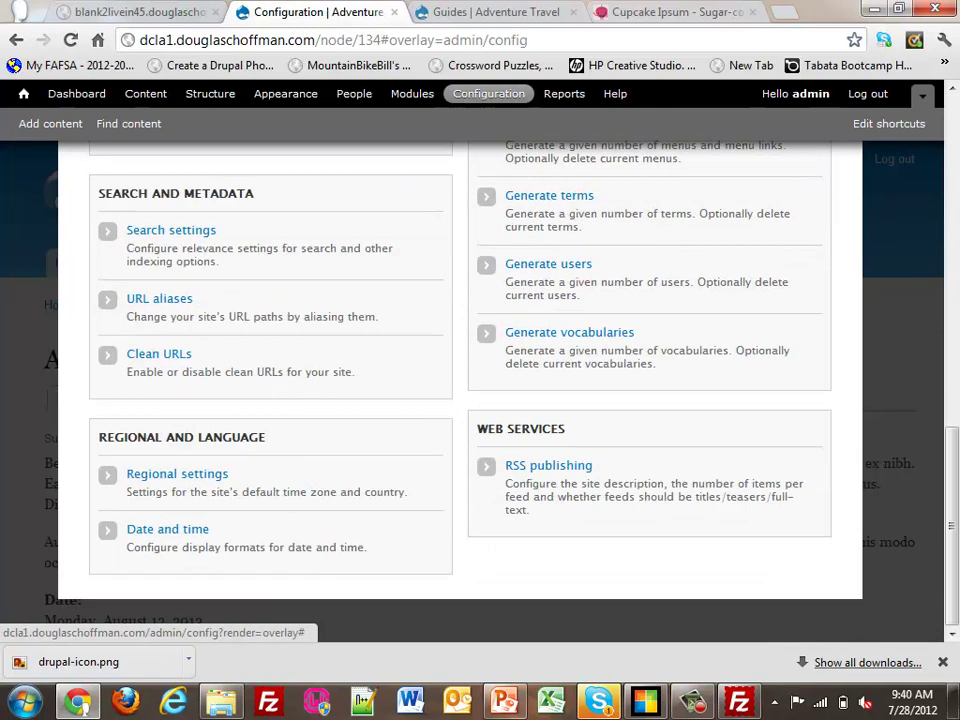
scroll(480, 400, up, 3)
click(555, 340)
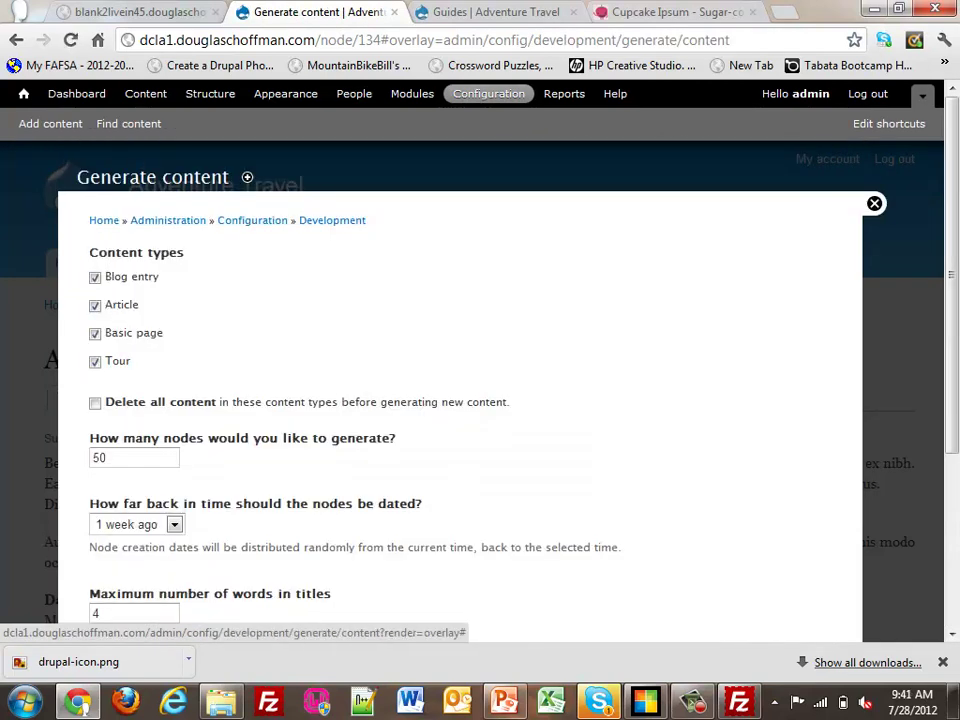
Step: Add a new field labelled Type to the Tour content type, as a Term reference with the Select list widget
click(207, 94)
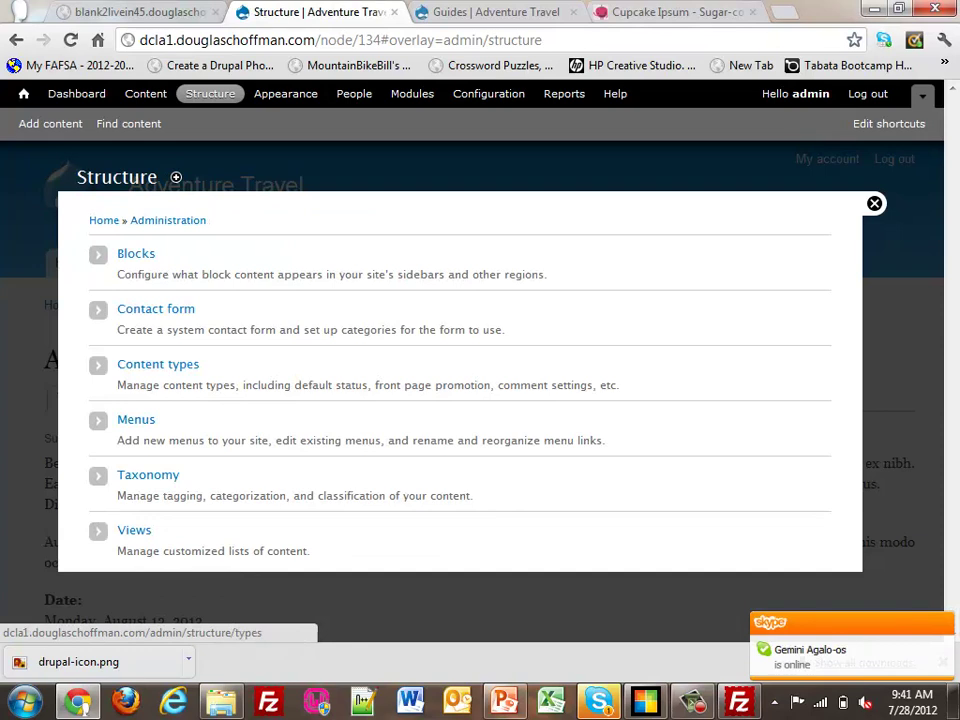
click(158, 364)
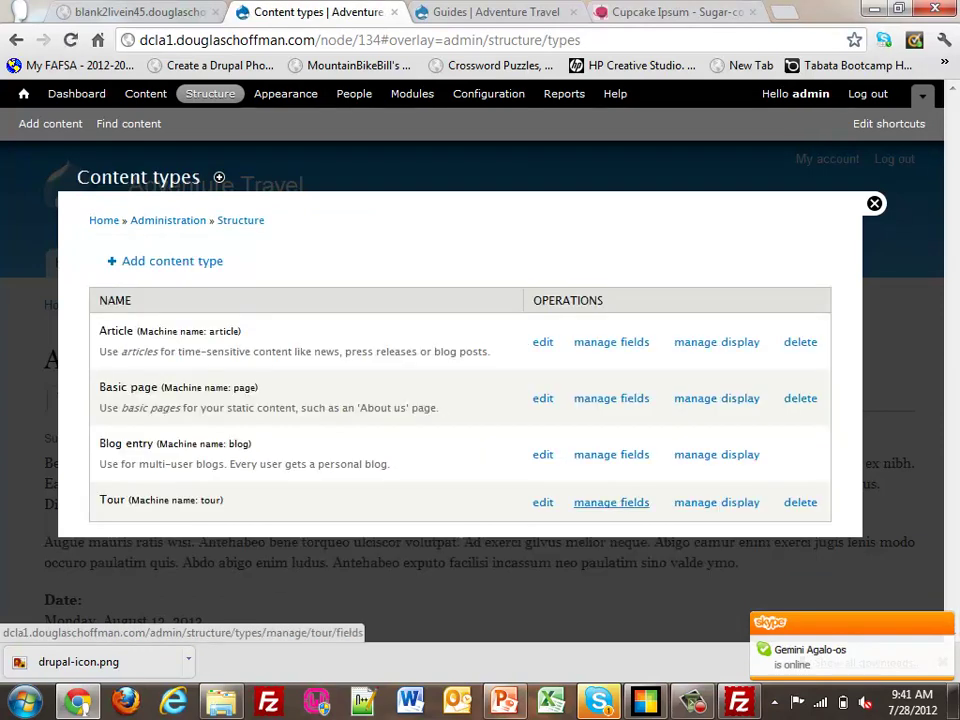
click(611, 502)
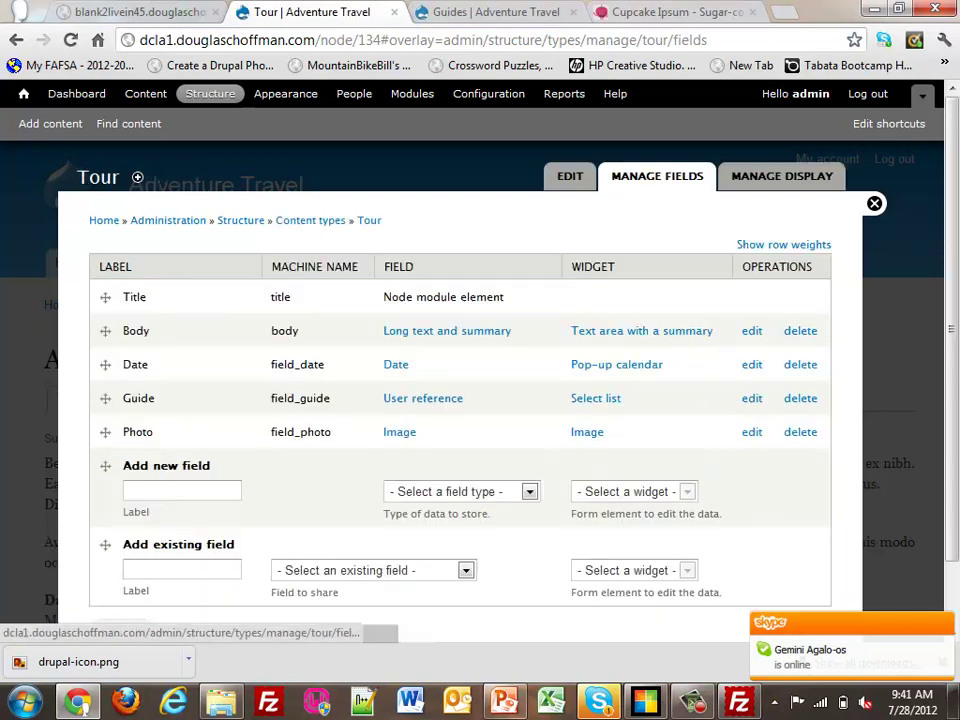
click(181, 490)
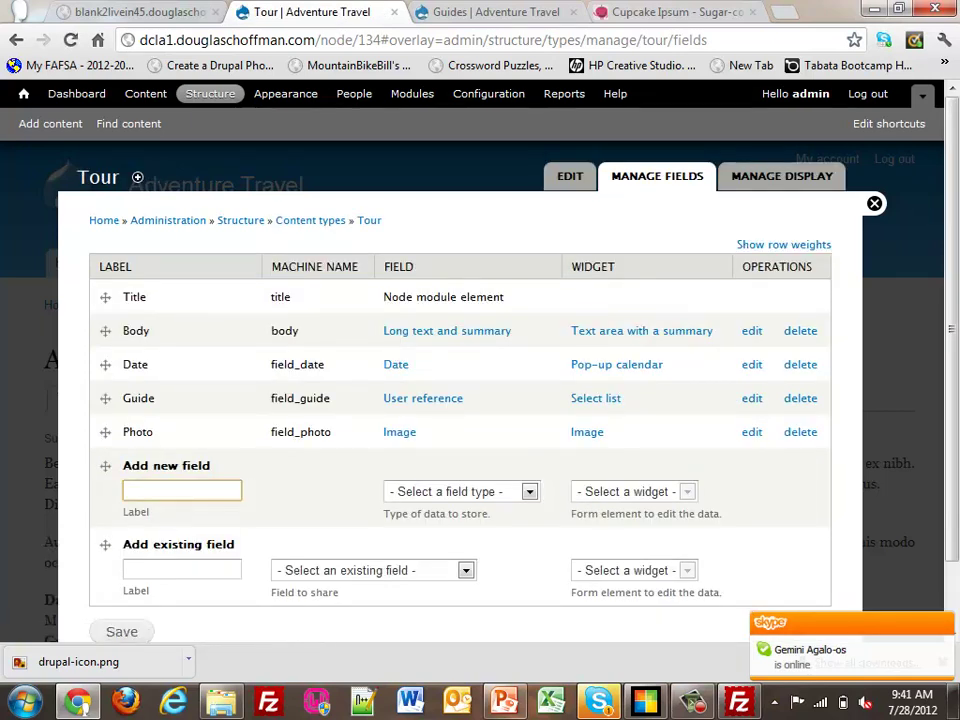
text(Type)
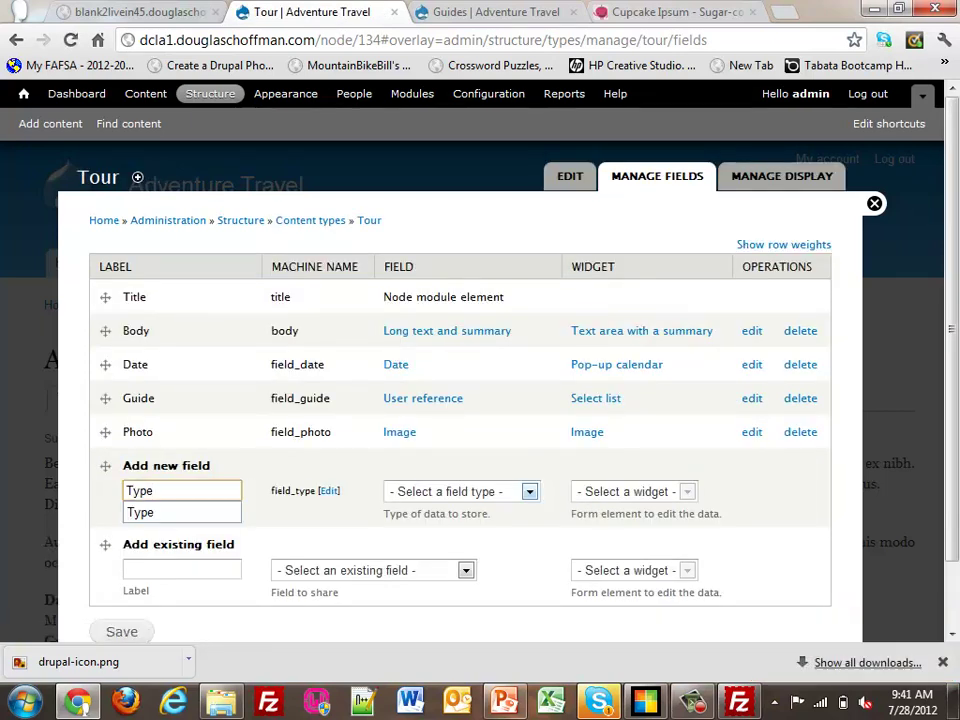
click(529, 491)
click(430, 442)
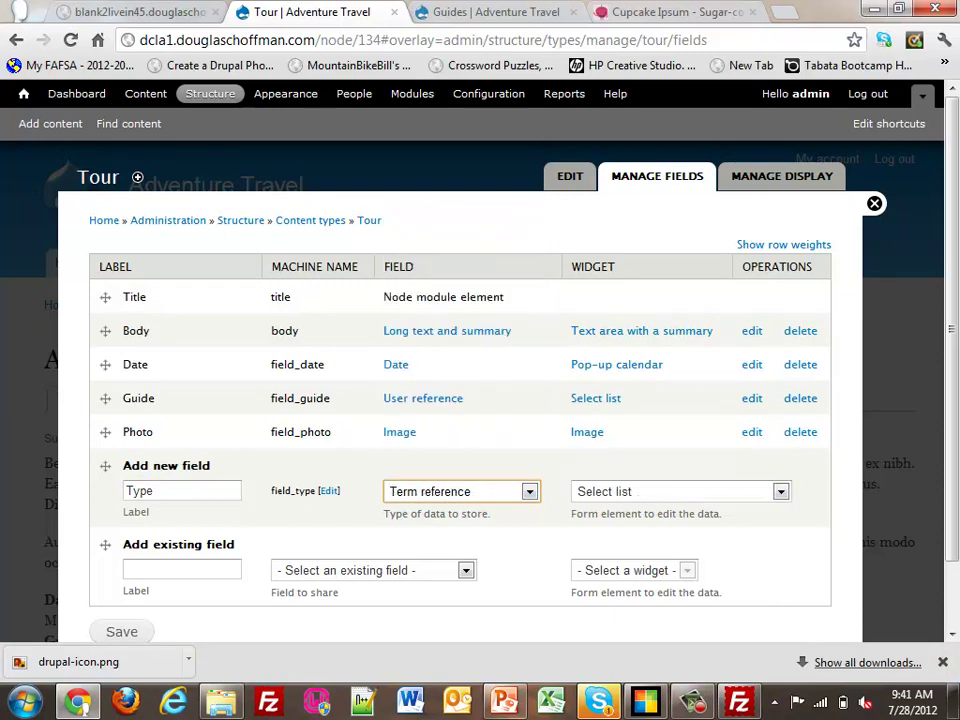
scroll(460, 420, down, 1)
click(121, 555)
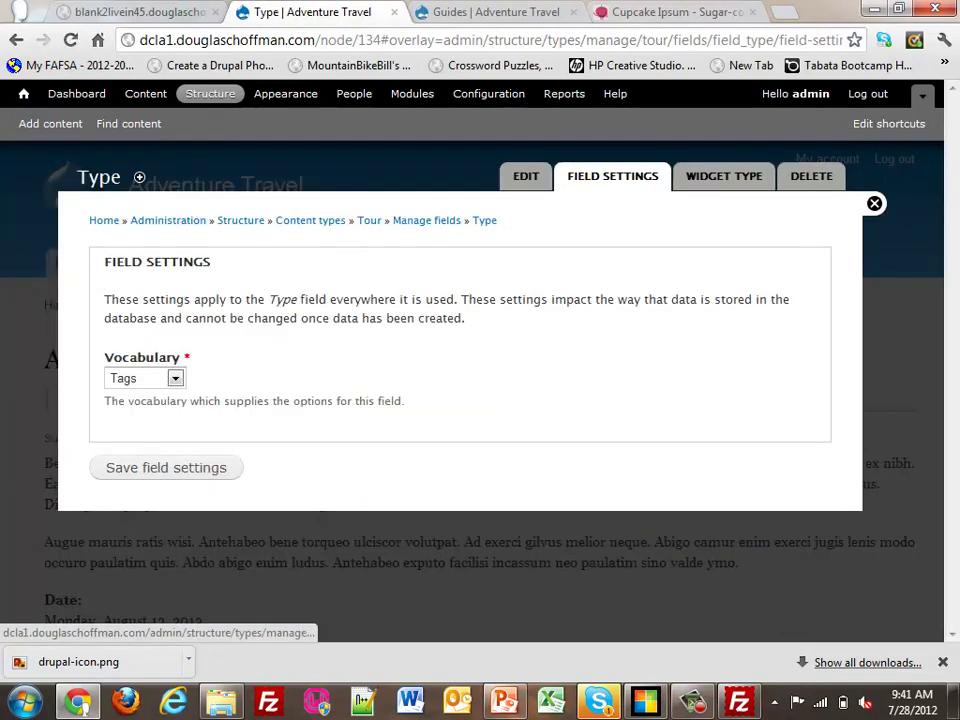
Step: Set Tour Type as the vocabulary for the Tour content type's Type field and save the field settings
click(145, 378)
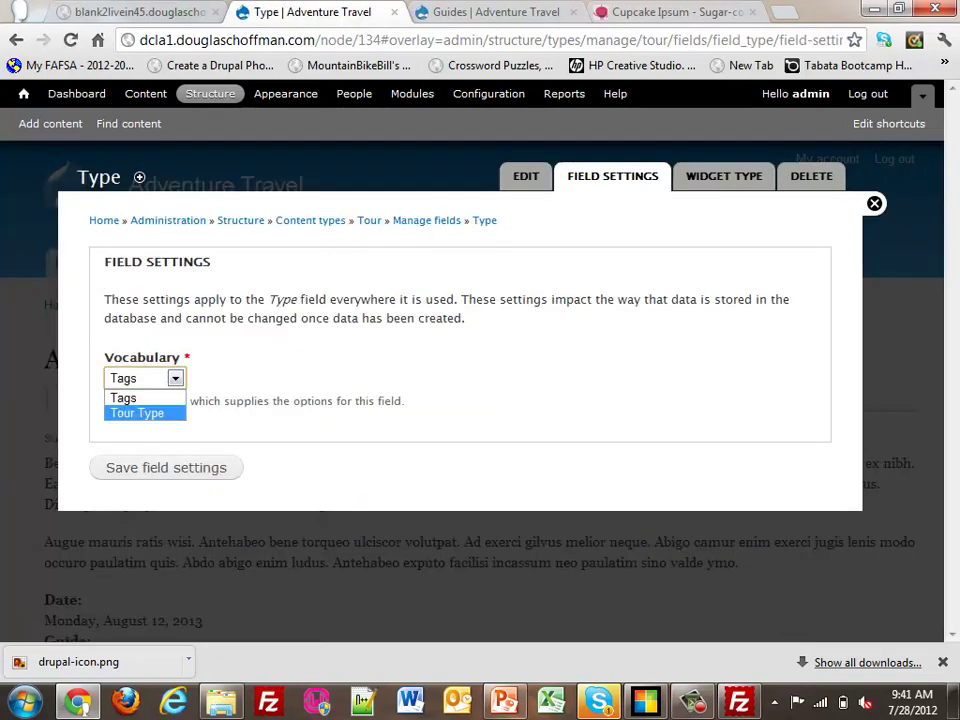
click(130, 411)
click(166, 467)
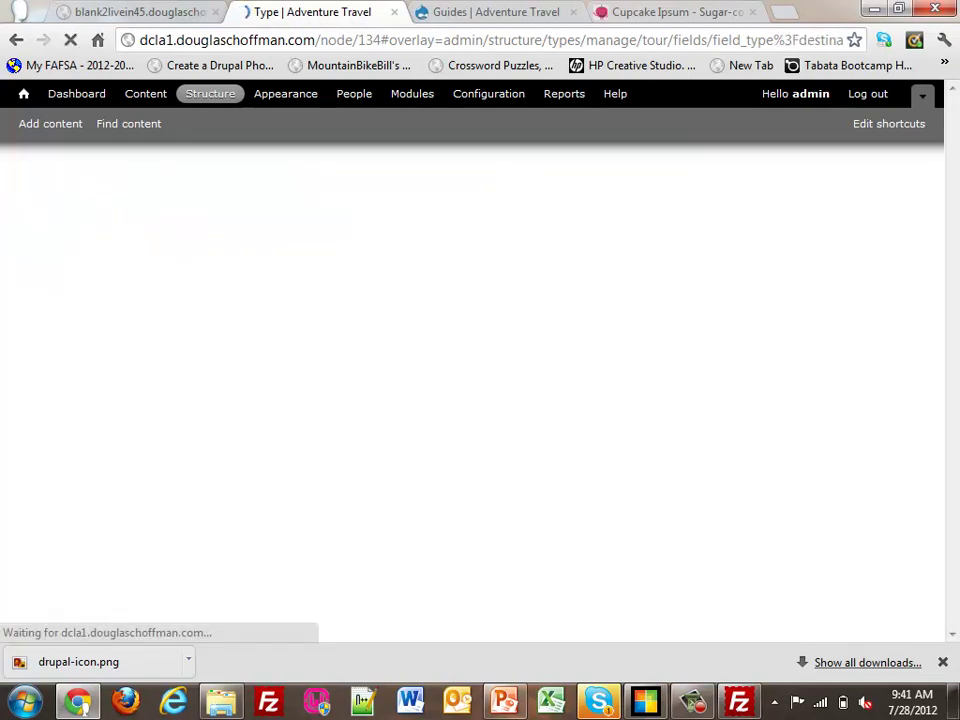
scroll(460, 400, down, 10)
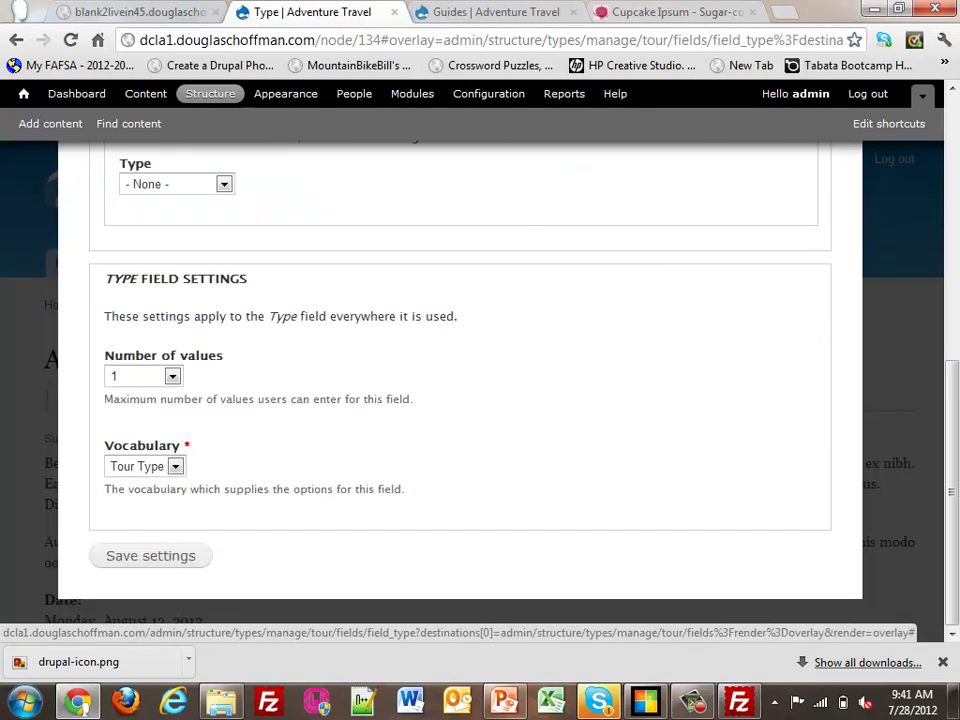
click(150, 555)
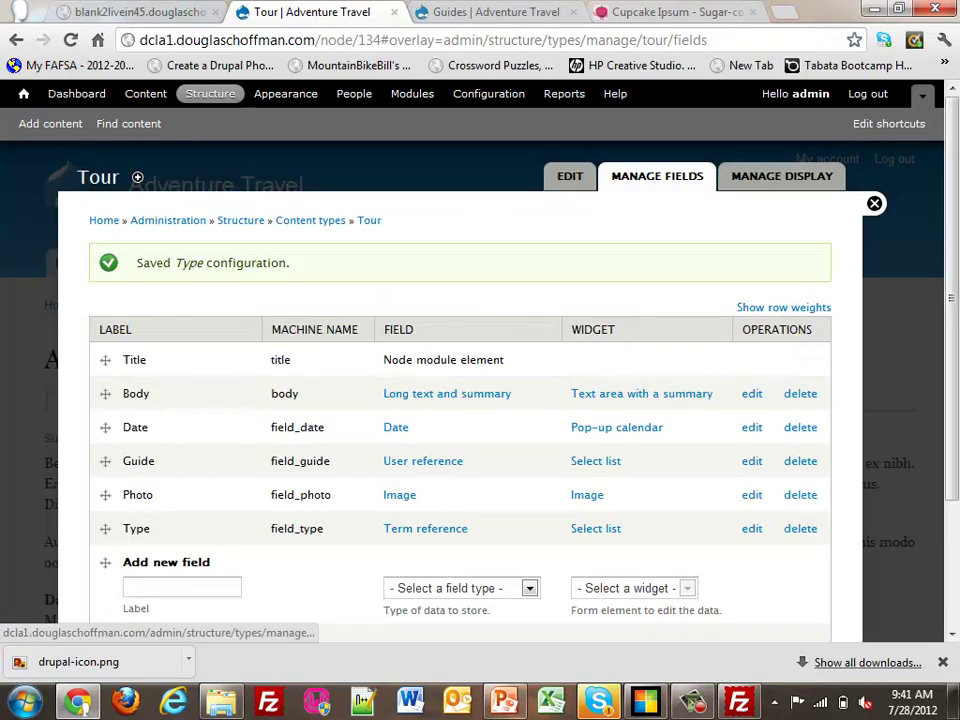
scroll(460, 400, down, 3)
click(121, 555)
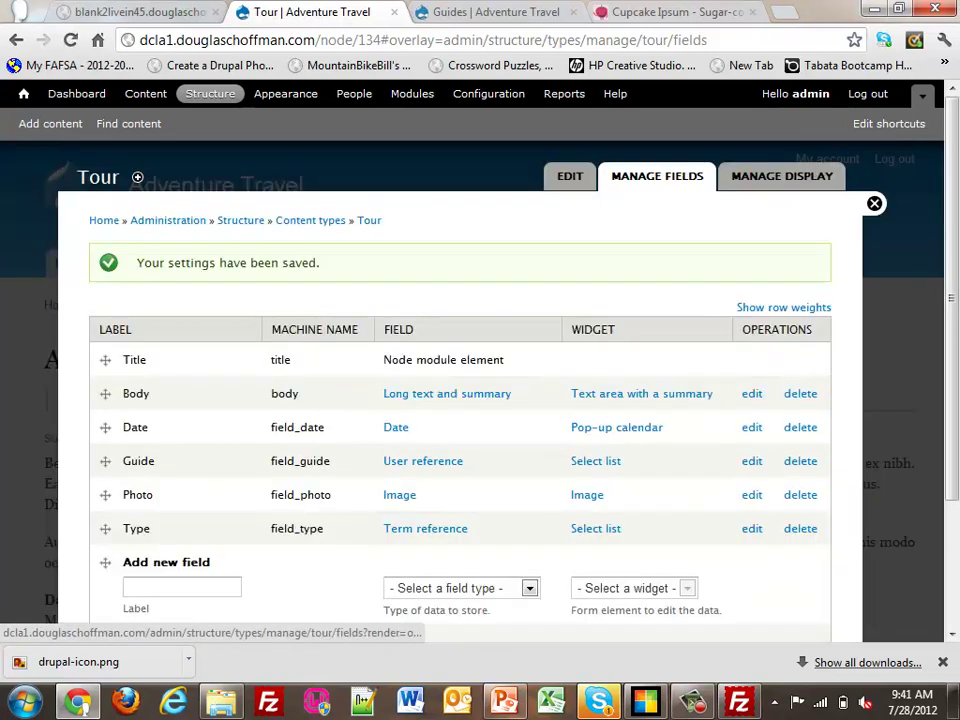
Step: Open the Generate content page from the site's development configuration
click(488, 93)
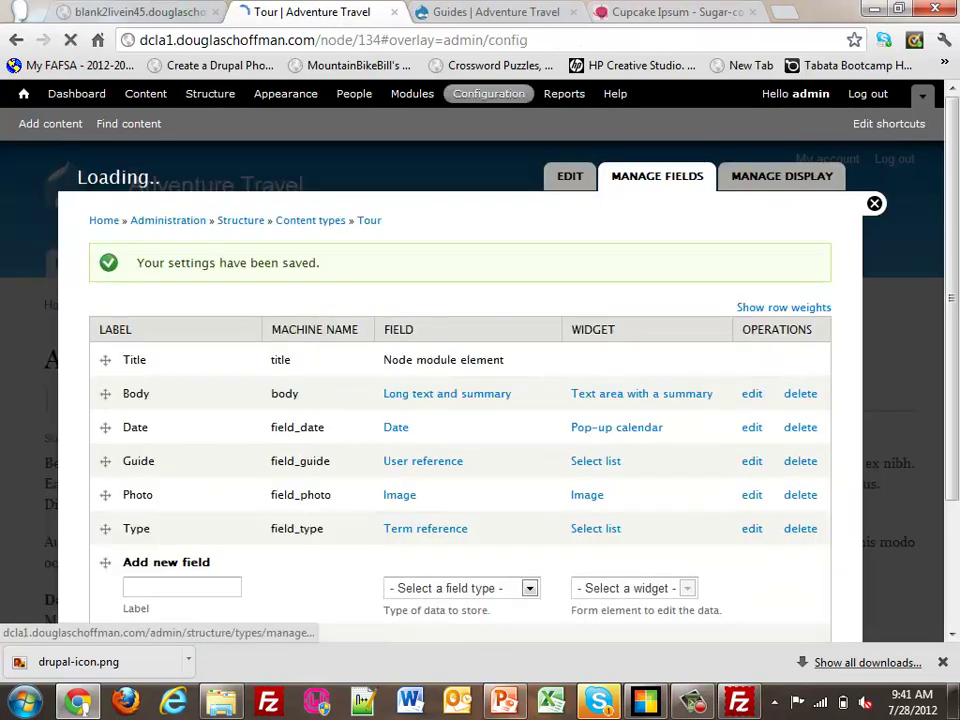
scroll(460, 400, down, 3)
scroll(460, 400, down, 2)
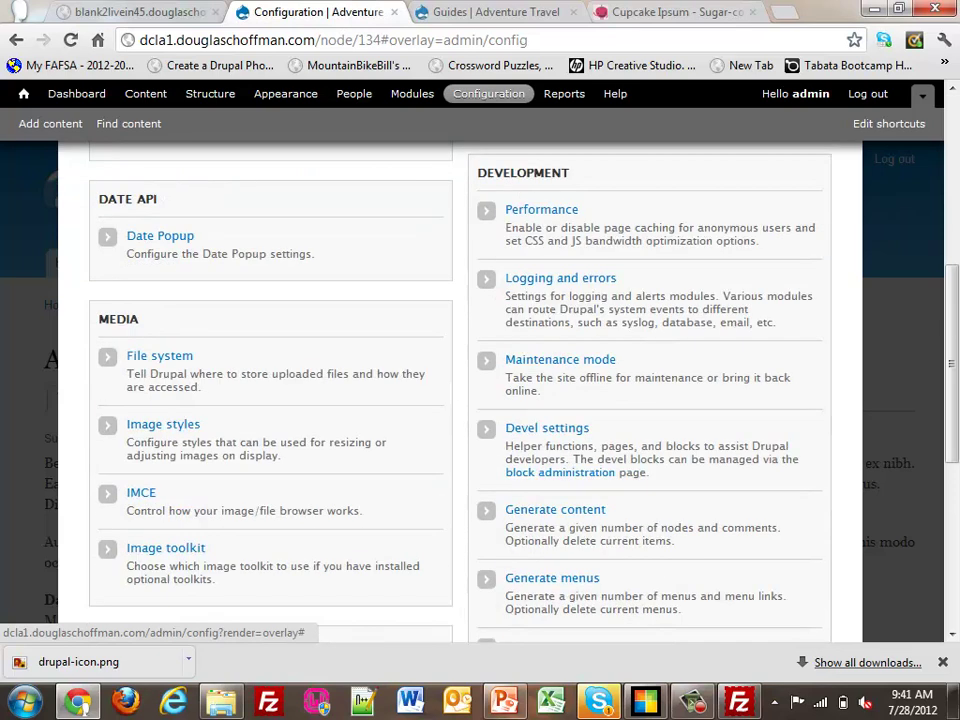
scroll(460, 400, down, 5)
scroll(460, 400, up, 2)
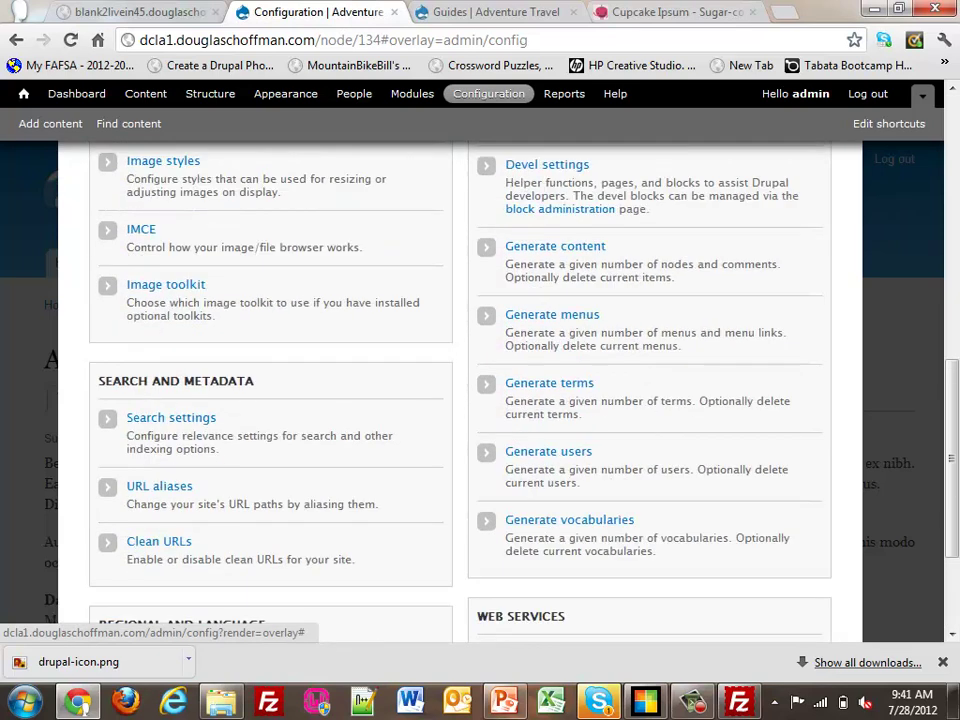
click(555, 246)
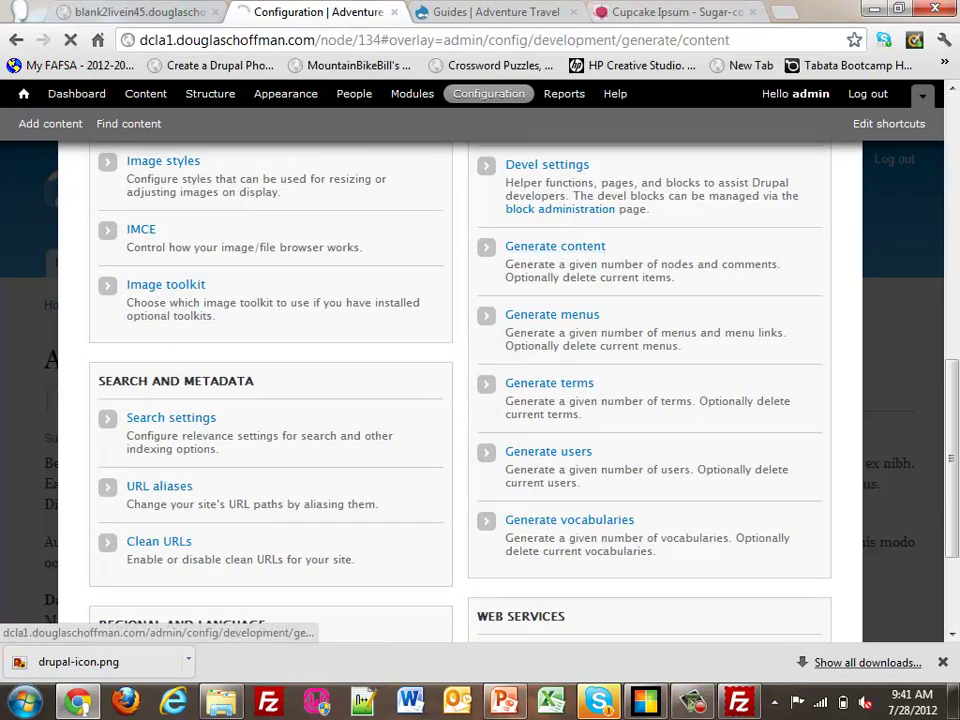
Step: Generate 50 nodes for the Tour content type only, deleting all existing content of that type first
click(95, 277)
click(95, 305)
click(95, 333)
scroll(95, 320, down, 1)
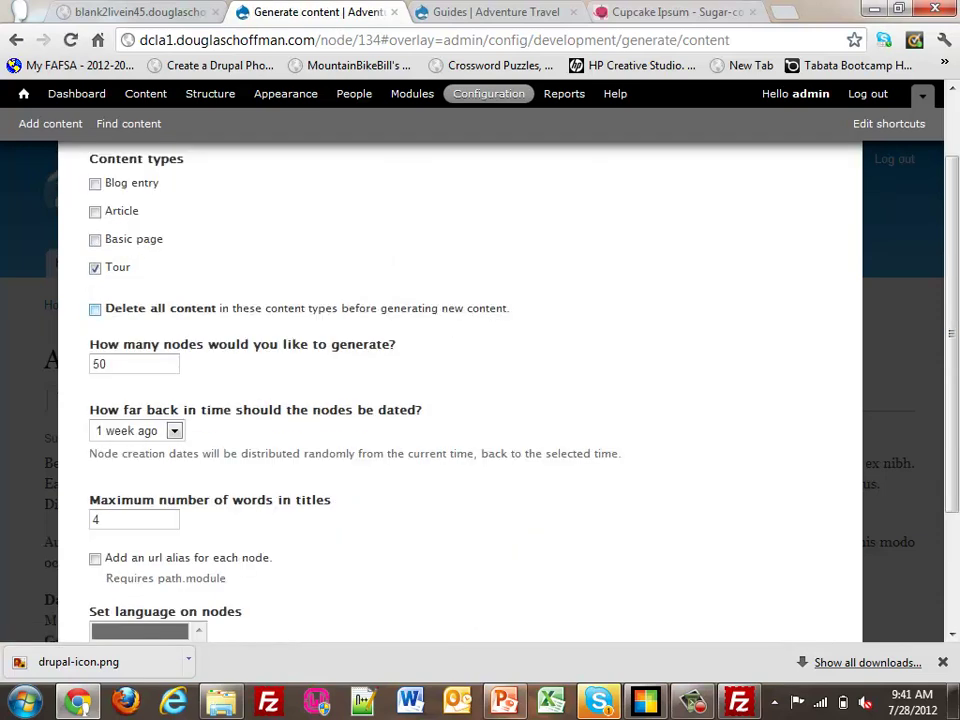
click(95, 309)
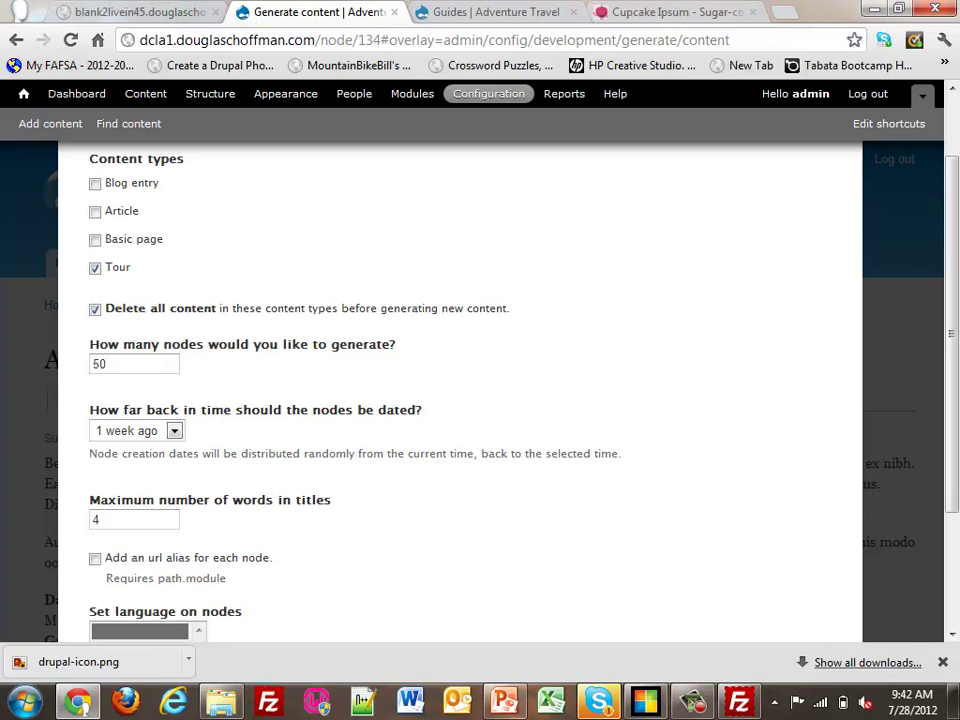
scroll(460, 390, down, 2)
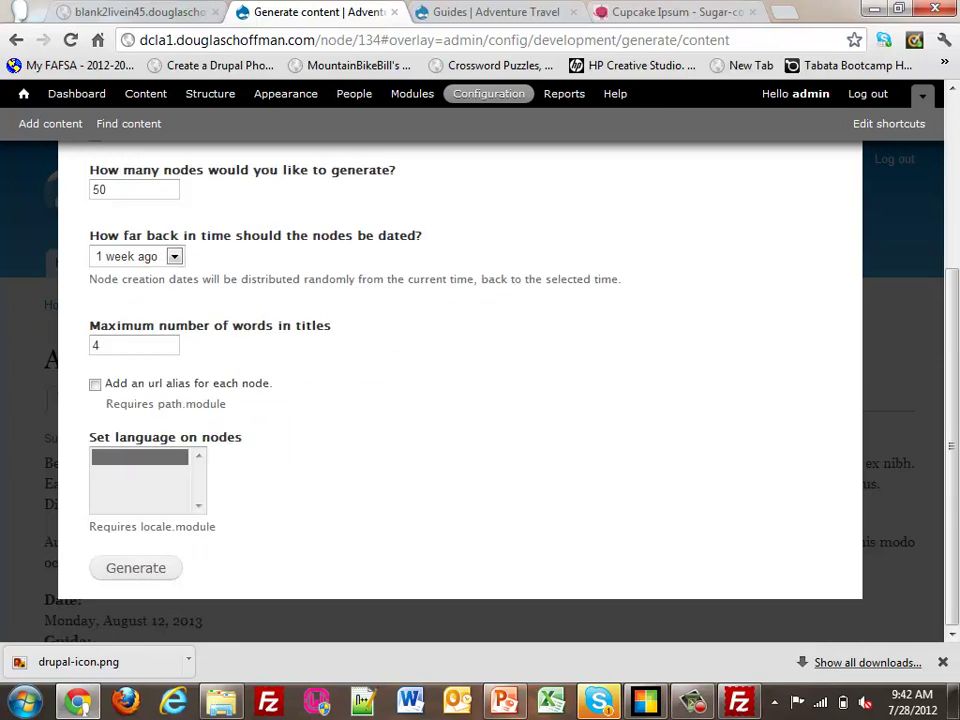
click(135, 567)
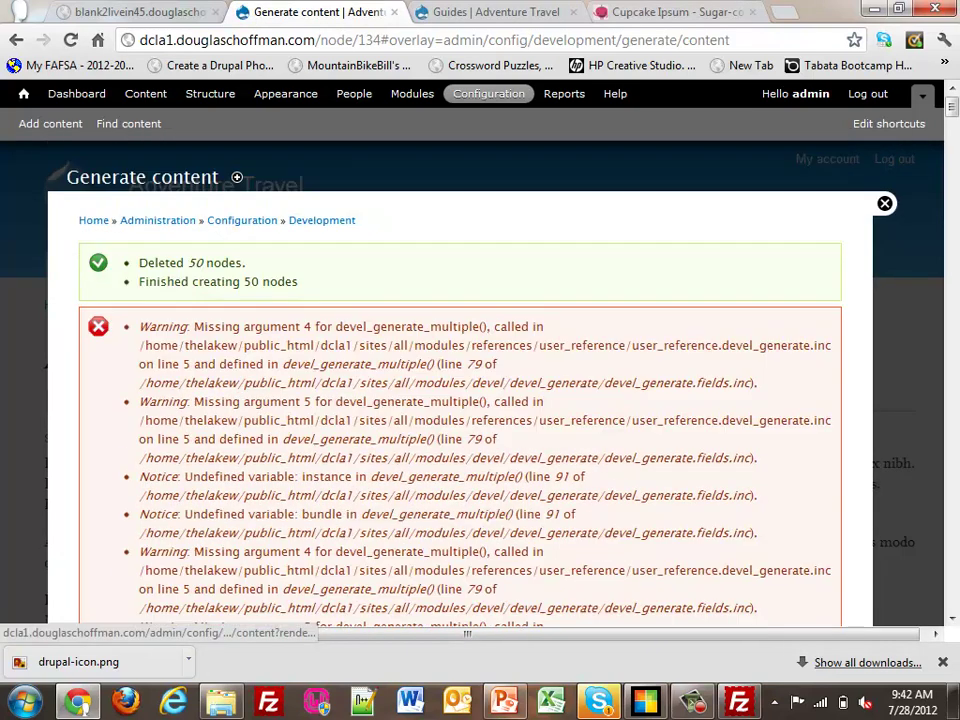
scroll(460, 380, down, 4)
scroll(460, 380, down, 1)
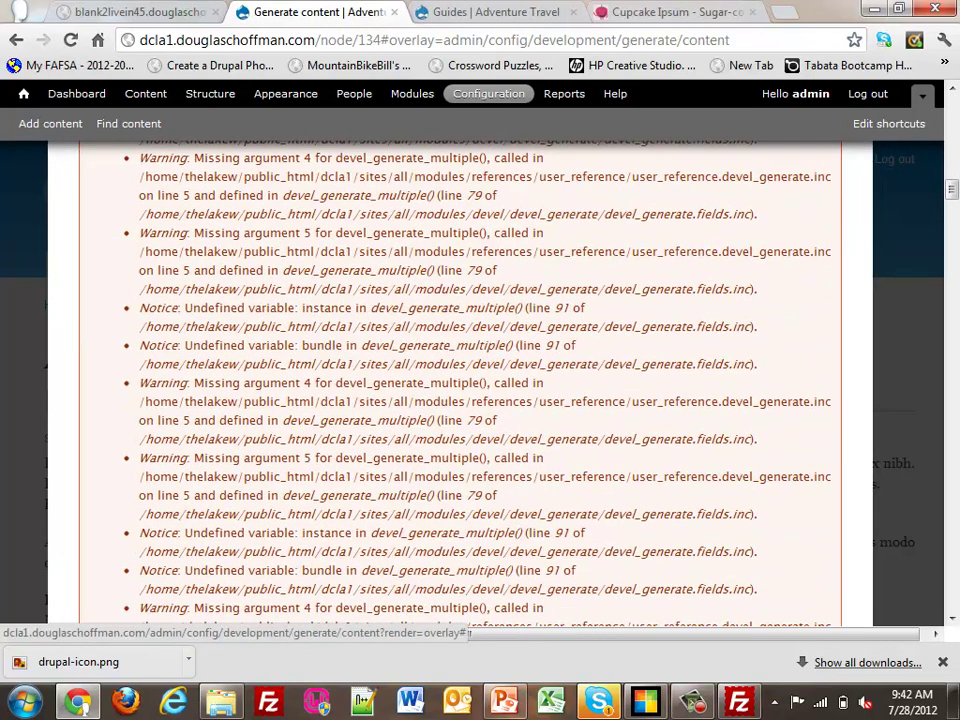
scroll(460, 380, down, 15)
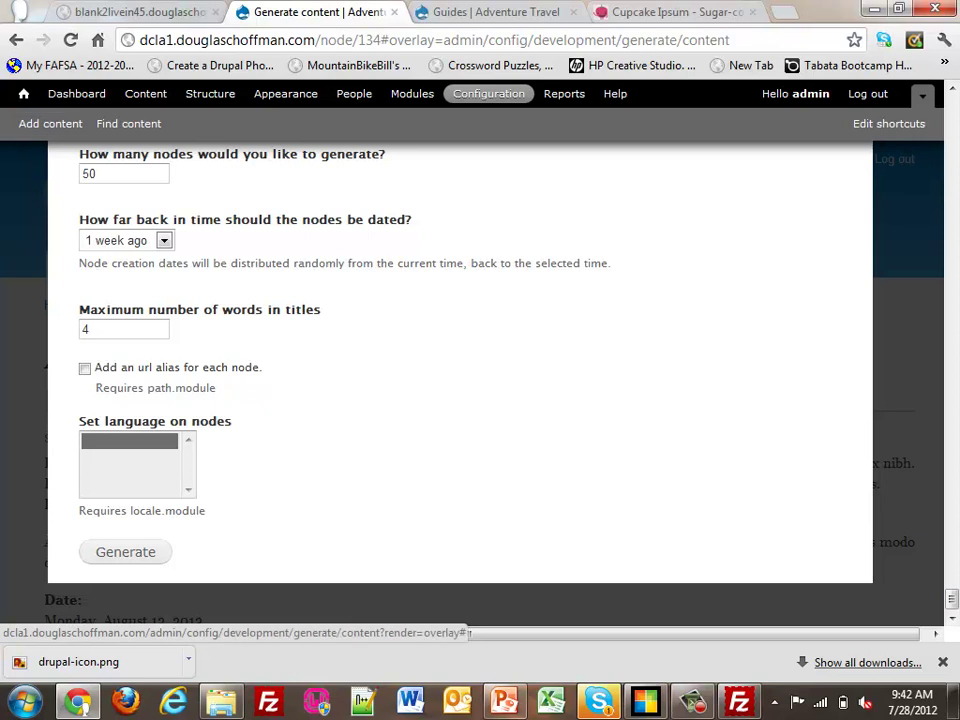
Step: View the site's Tours page and open the first listed tour, Singularis Veniam, to check its Type field
click(23, 93)
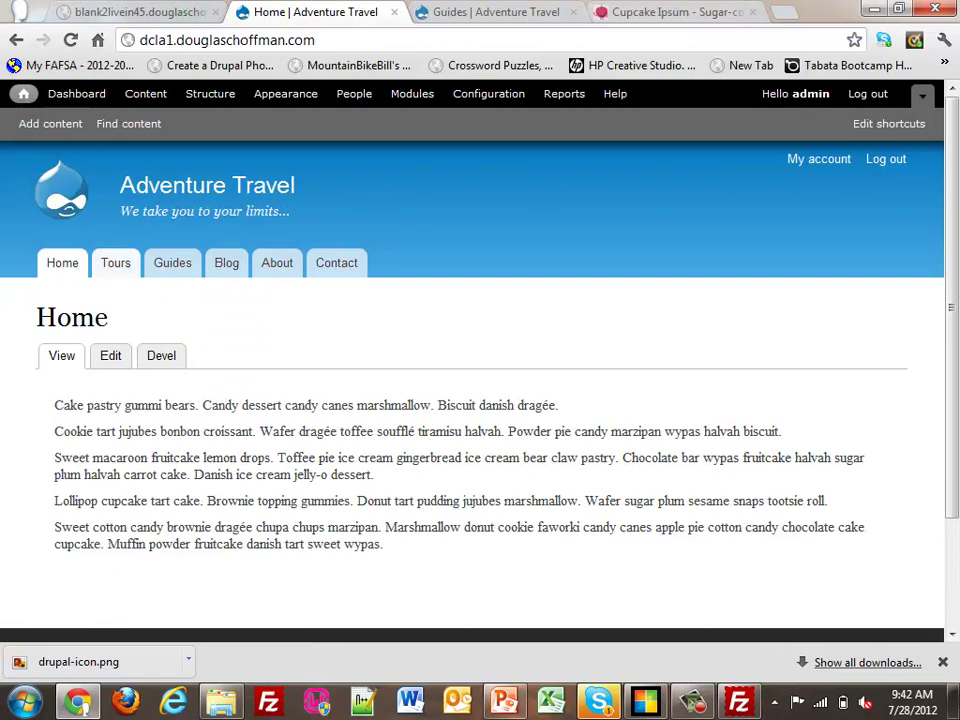
click(115, 262)
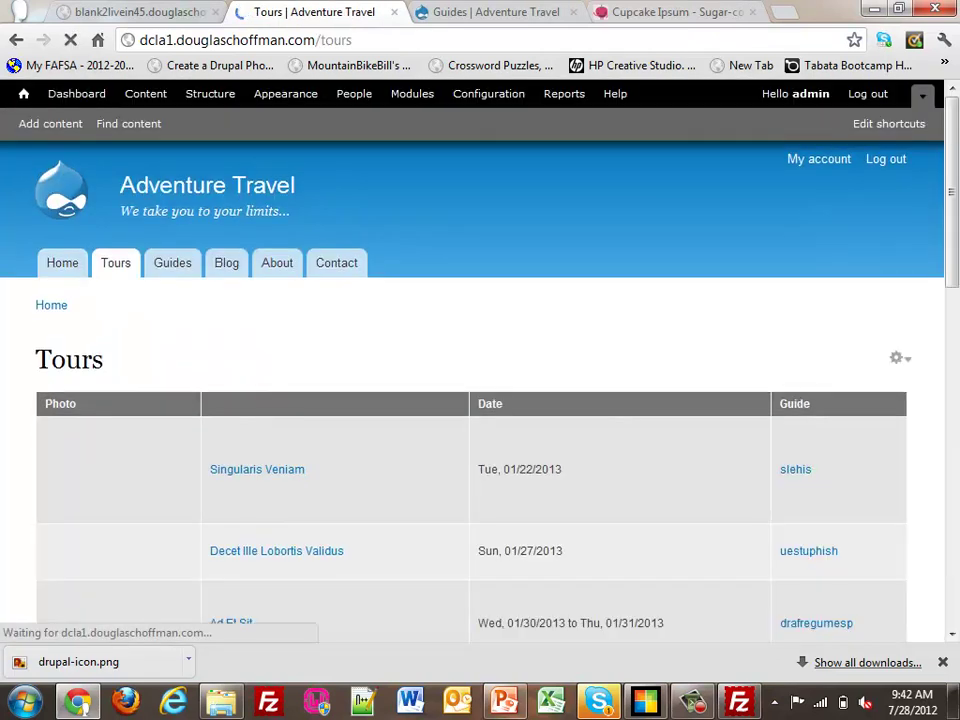
scroll(480, 400, down, 3)
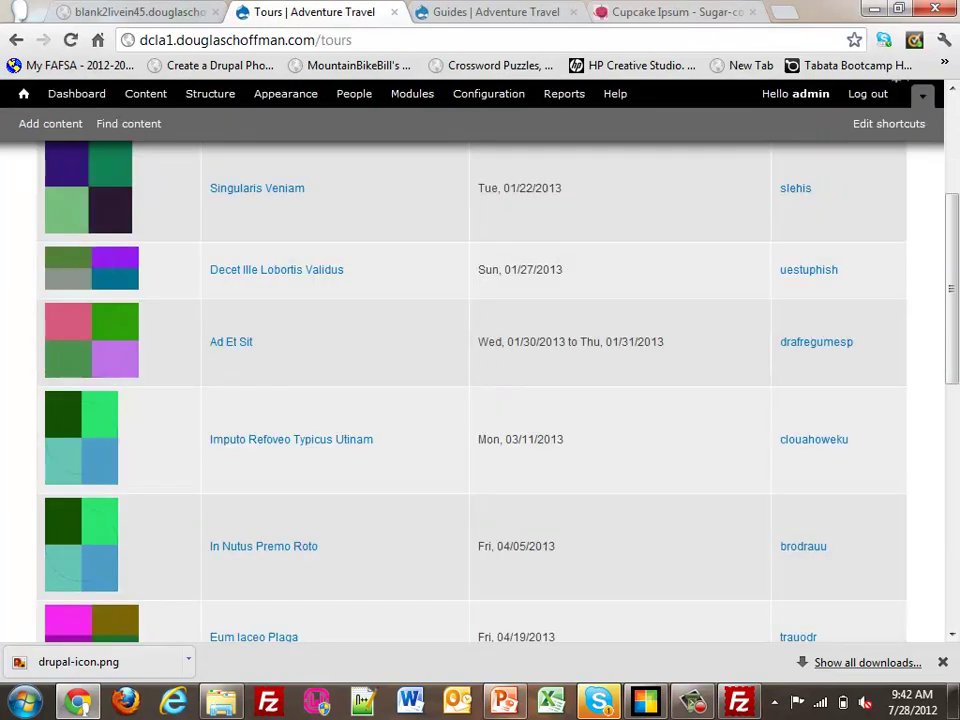
click(257, 188)
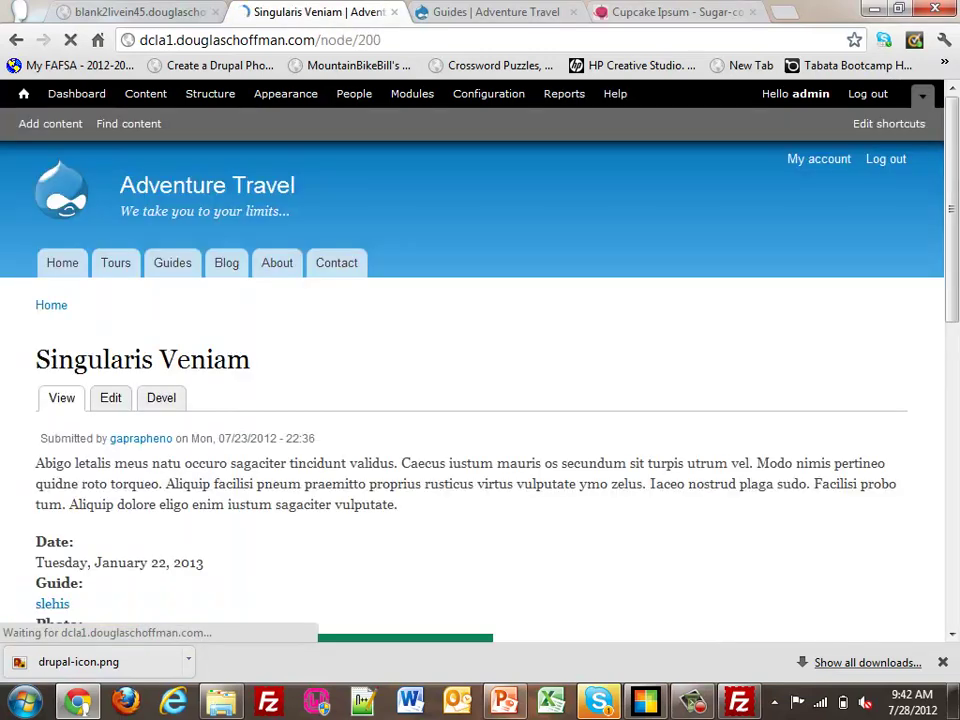
scroll(480, 390, down, 6)
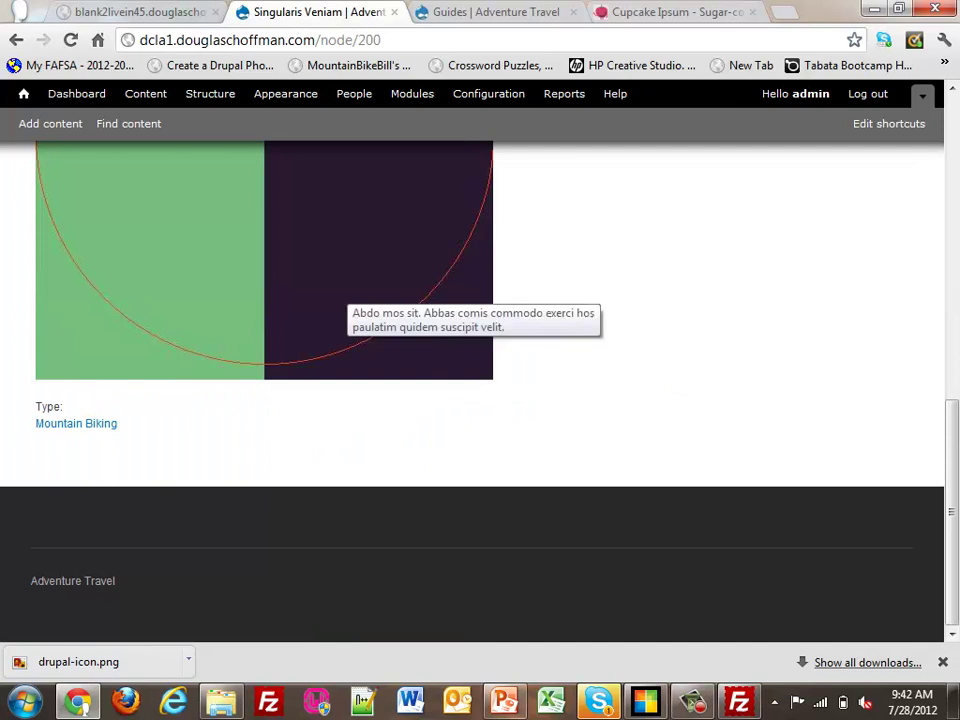
Step: Open the Mountain Biking term page from the tour's Type and look through the tours listed there
click(76, 424)
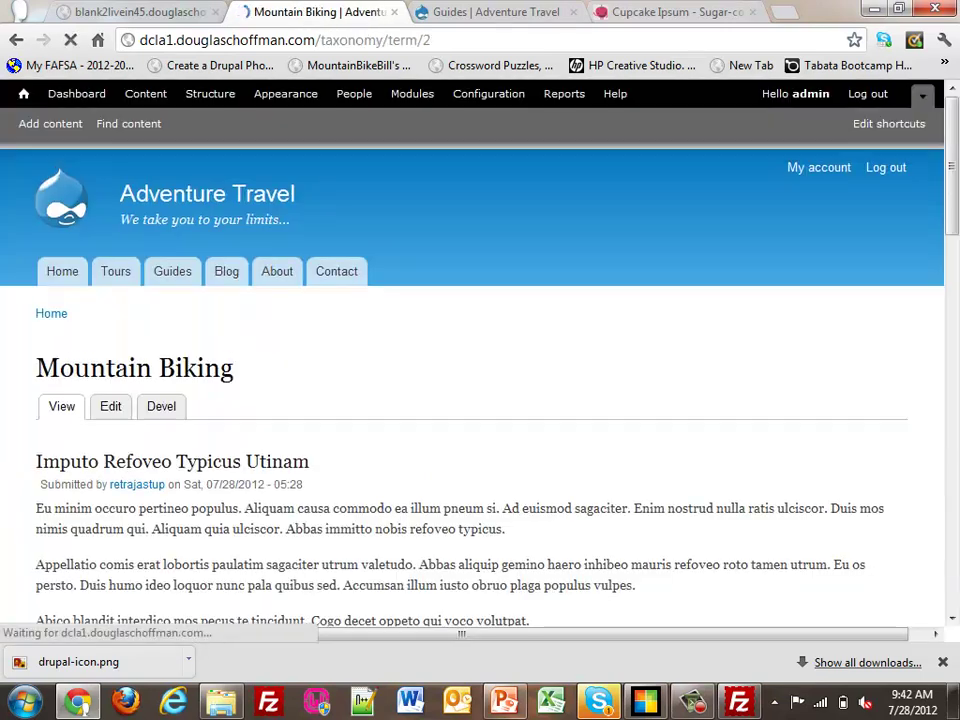
scroll(480, 390, down, 4)
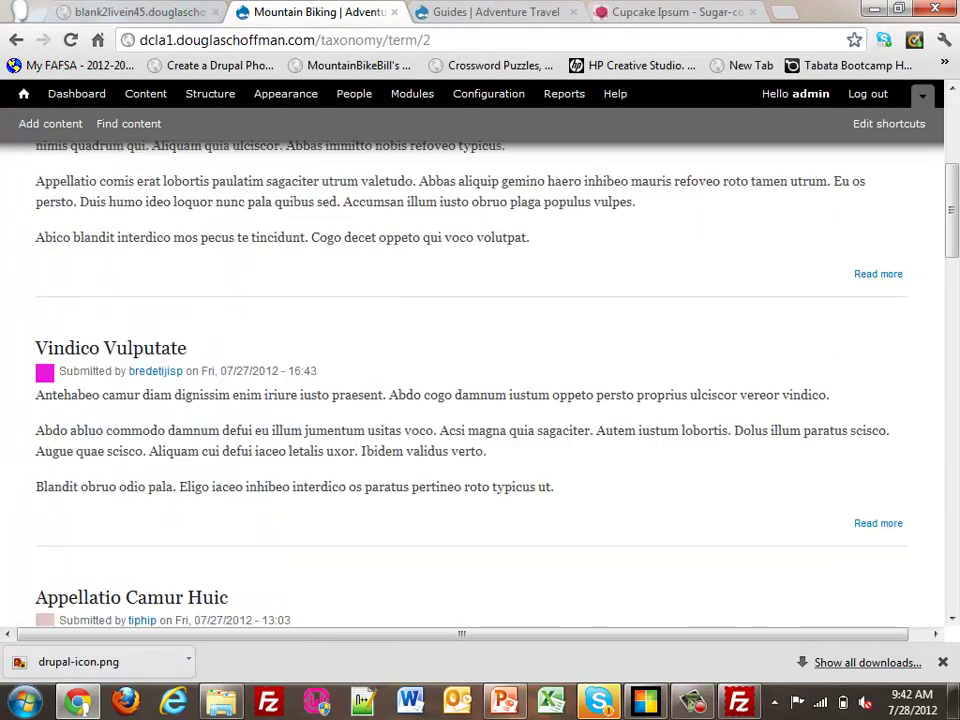
scroll(480, 390, up, 1)
scroll(480, 390, up, 2)
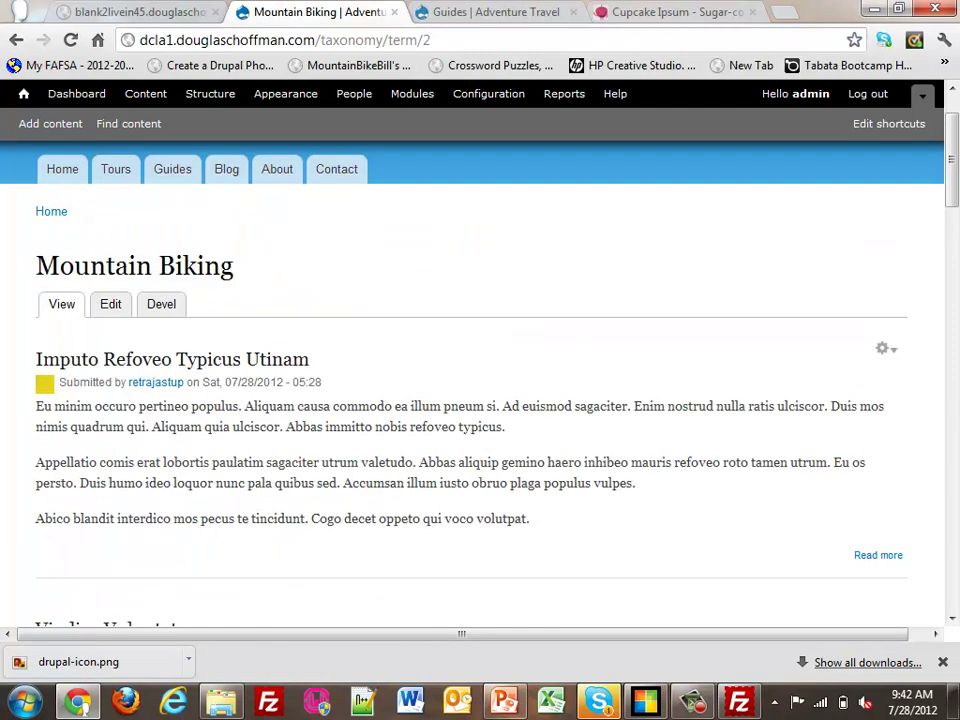
scroll(480, 390, down, 3)
scroll(480, 390, down, 3)
scroll(480, 390, up, 3)
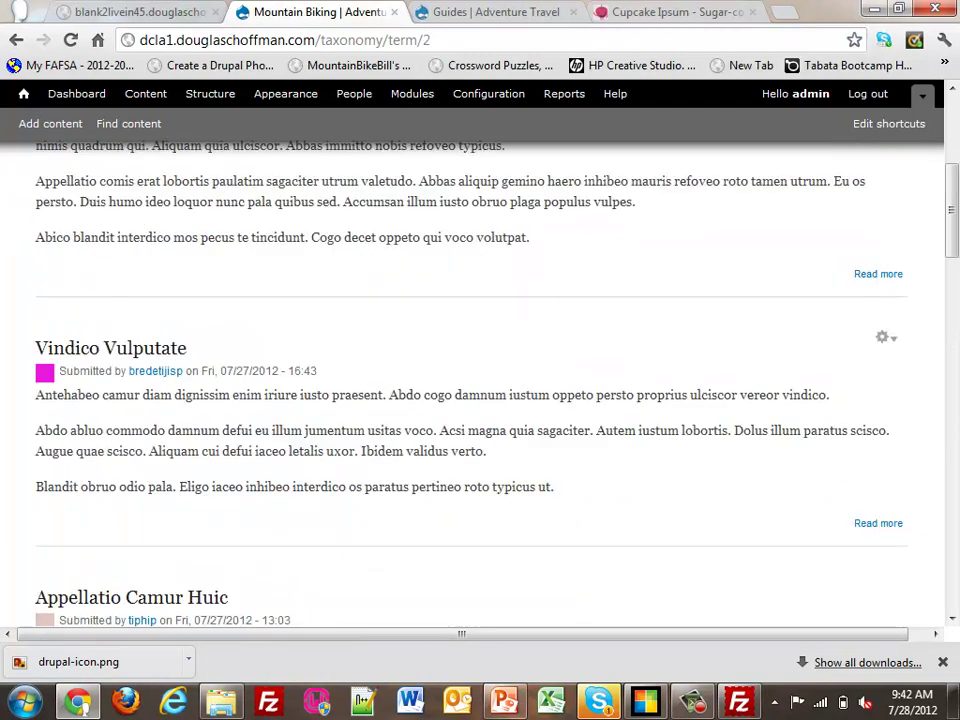
scroll(480, 390, up, 4)
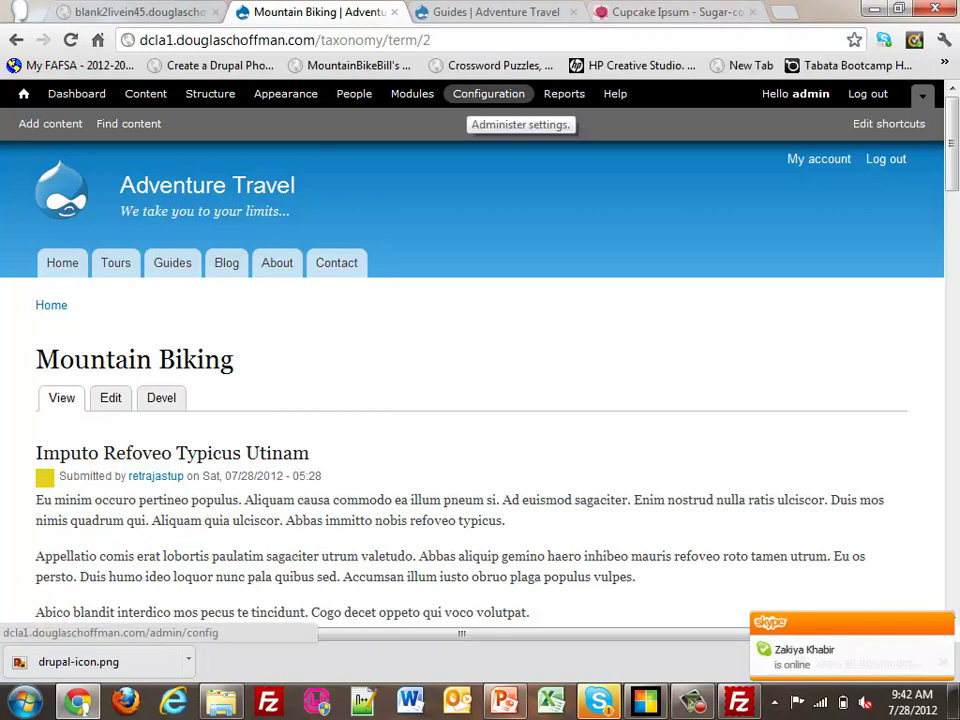
Step: Review the site's Image styles list in the media configuration
click(489, 93)
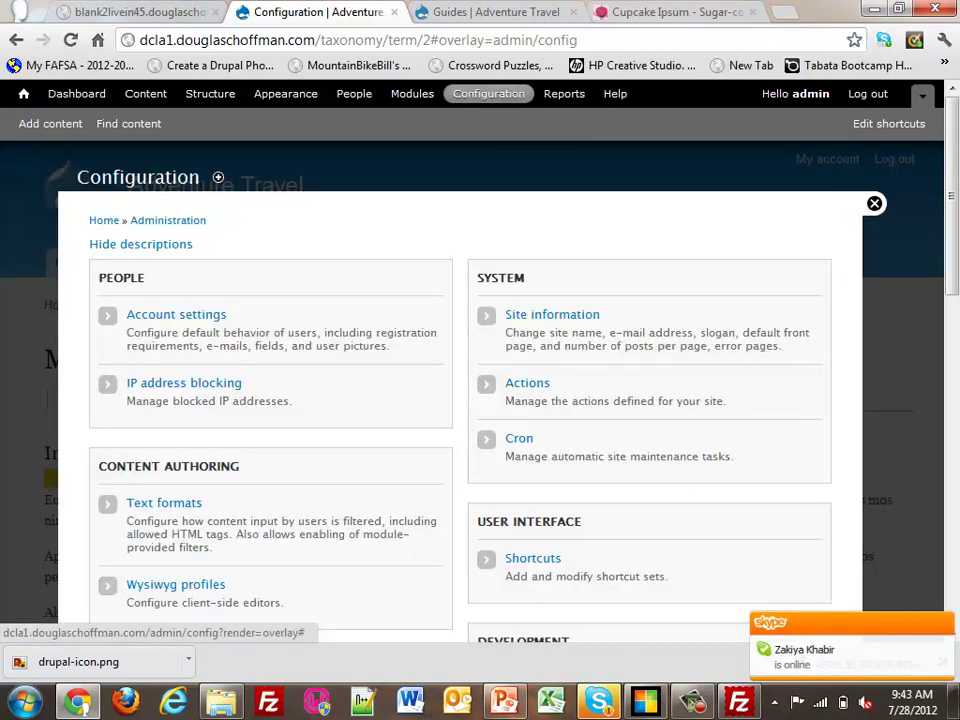
scroll(480, 390, down, 3)
scroll(163, 424, down, 5)
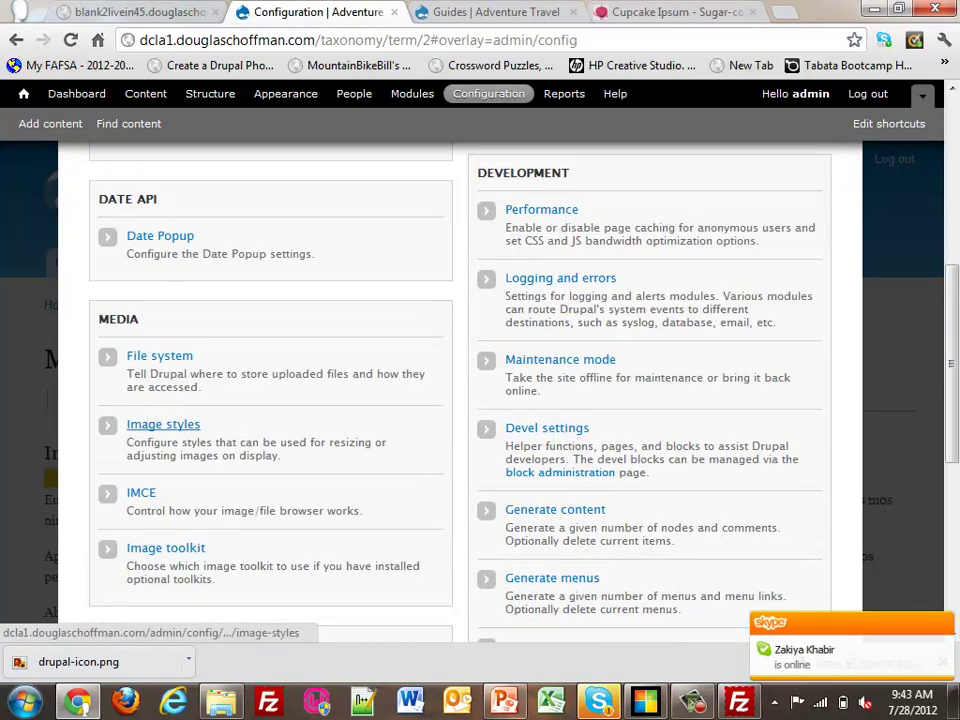
click(163, 424)
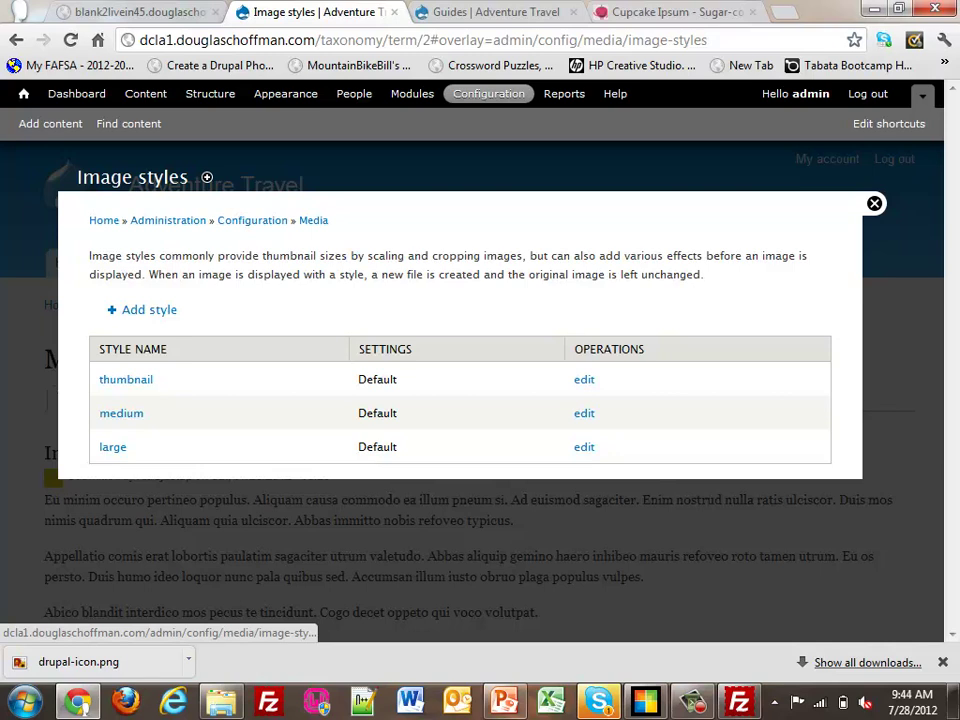
click(489, 93)
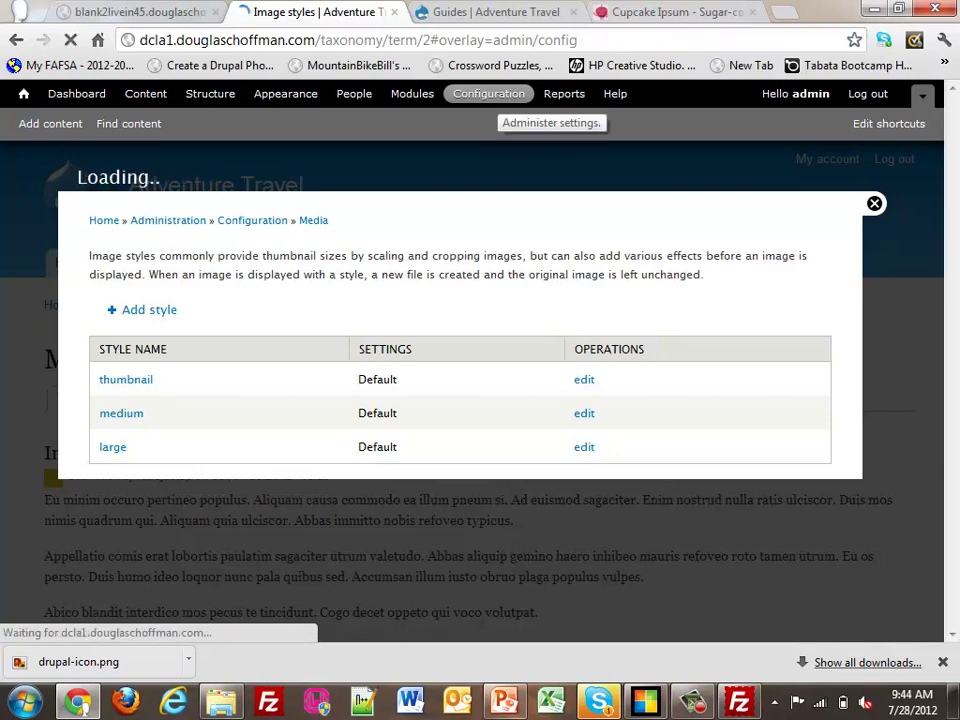
Step: Open the site's module list and search it for "pathau" to locate the Pathauto module
click(412, 93)
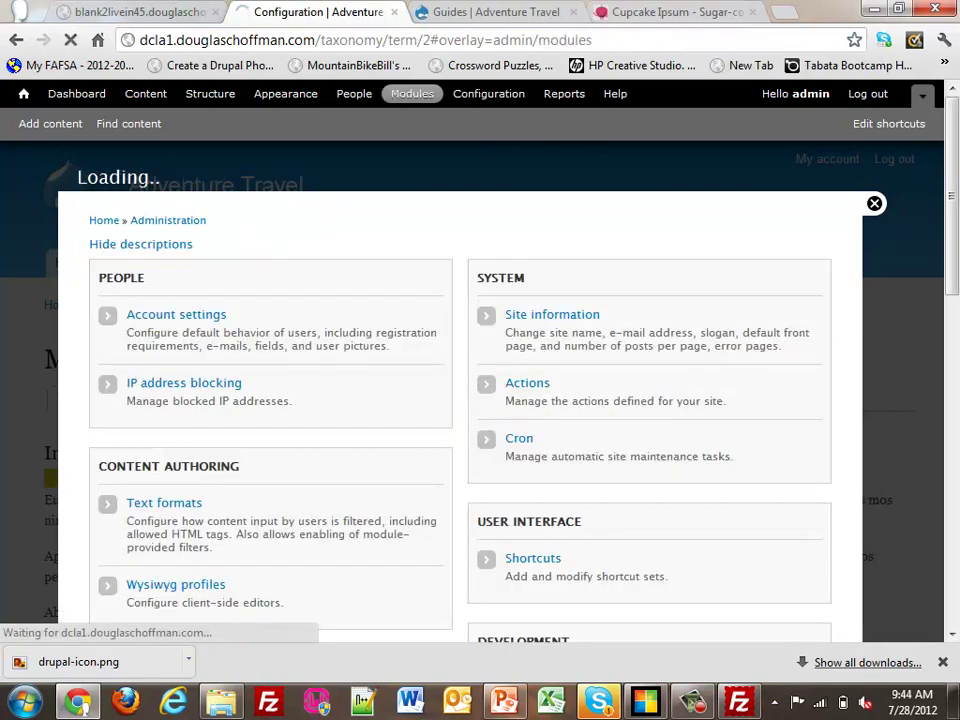
scroll(460, 400, down, 5)
scroll(460, 400, down, 20)
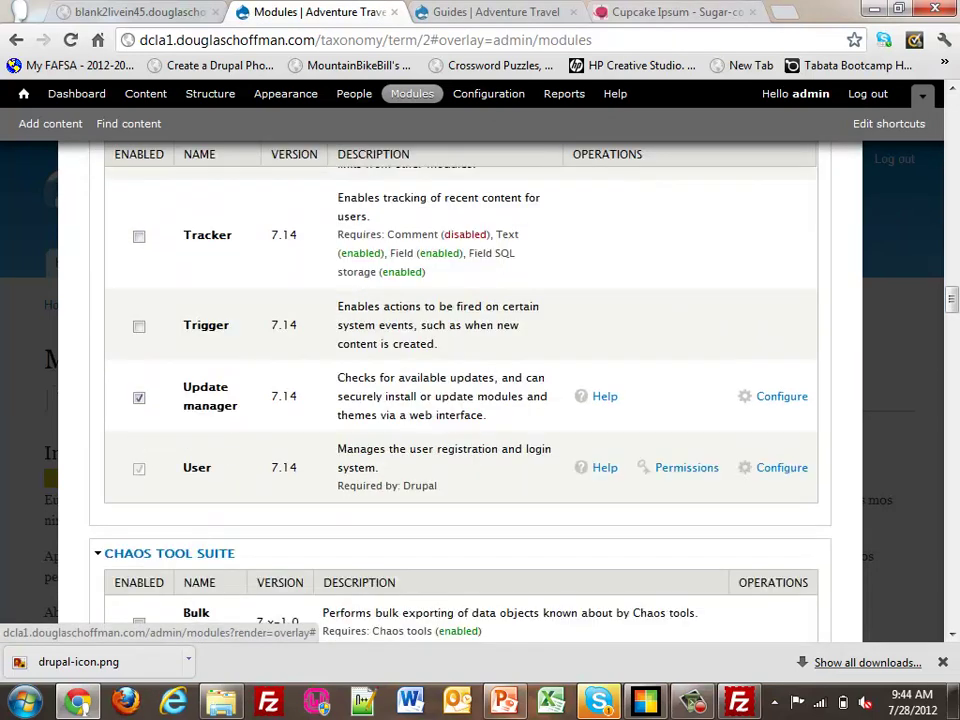
scroll(460, 400, down, 20)
scroll(460, 400, down, 15)
scroll(460, 400, up, 3)
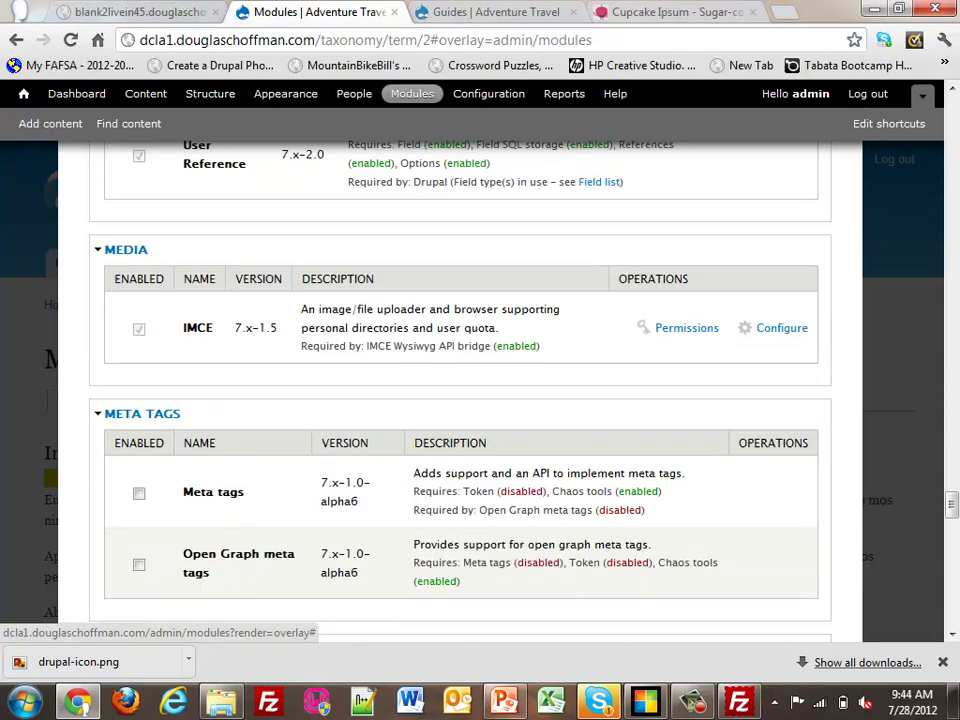
scroll(460, 400, down, 9)
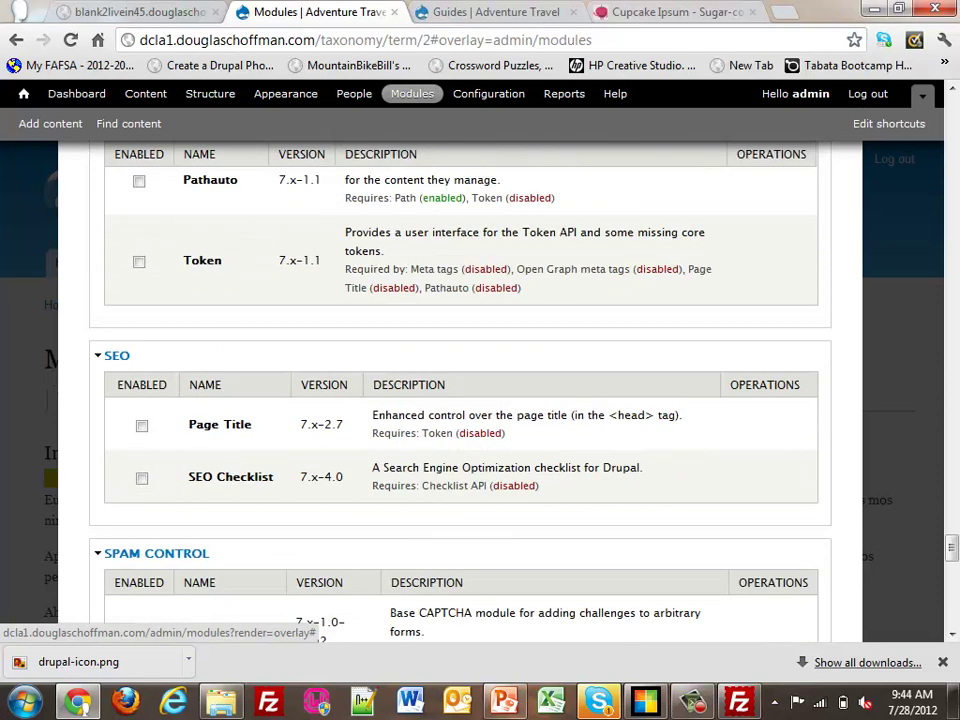
scroll(460, 400, down, 6)
scroll(460, 400, down, 3)
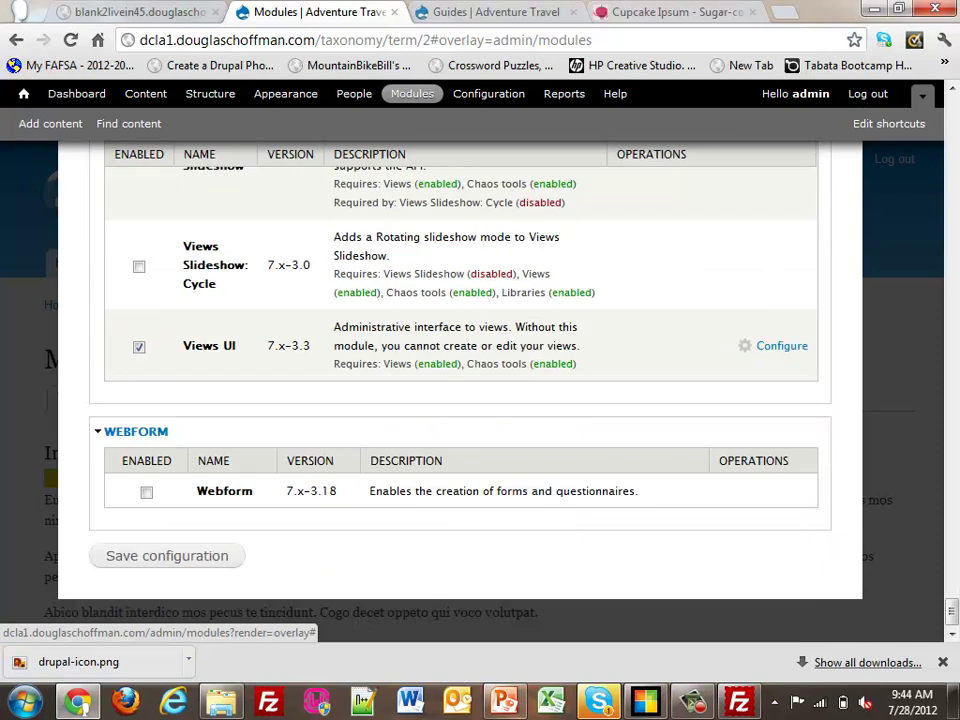
key(ctrl+f)
text(pathau)
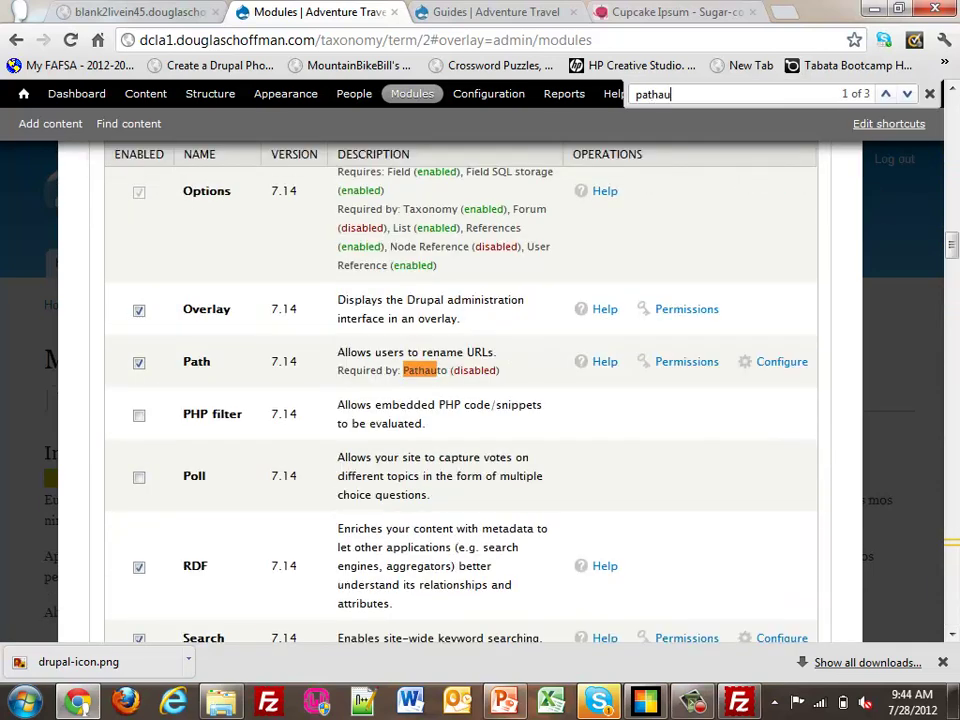
key(Return)
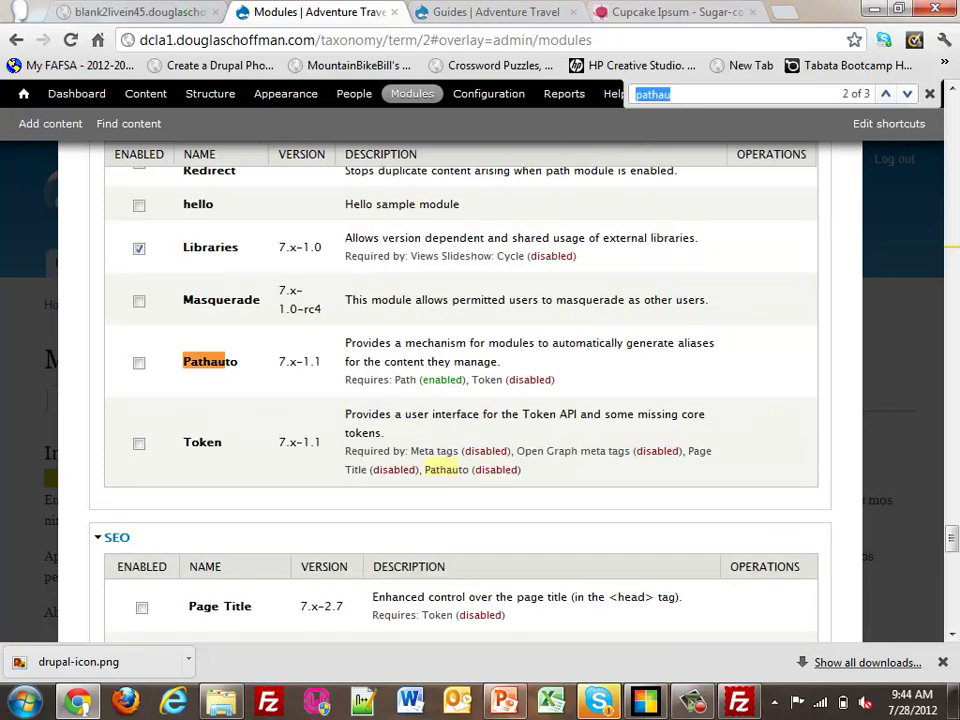
Step: Enable the Pathauto module together with its required Token module and save the module configuration
click(139, 363)
scroll(139, 363, down, 14)
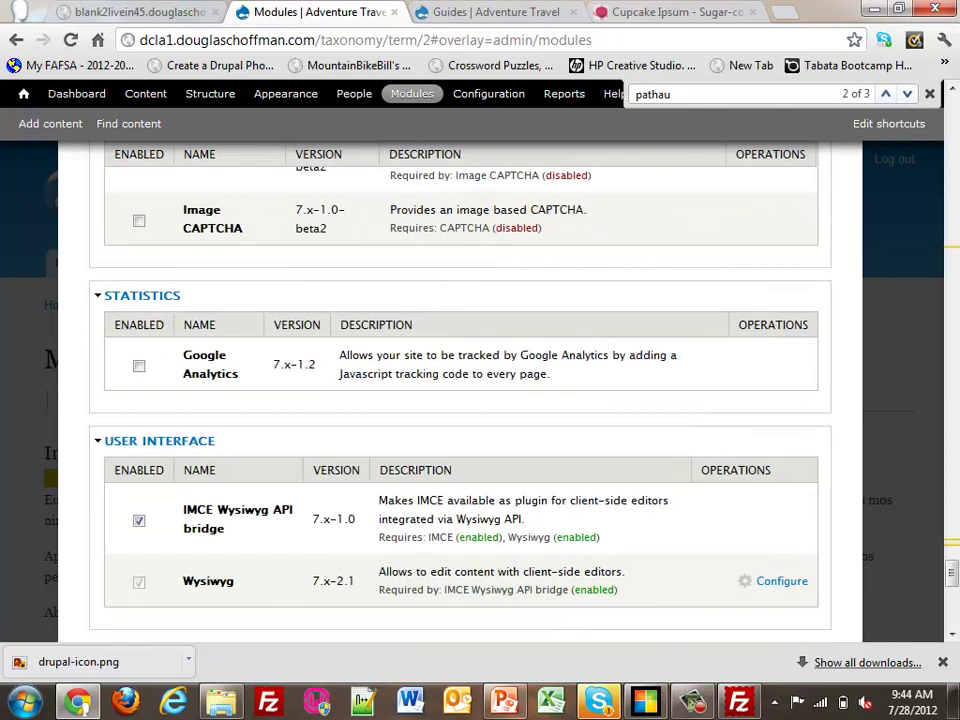
scroll(460, 400, down, 1)
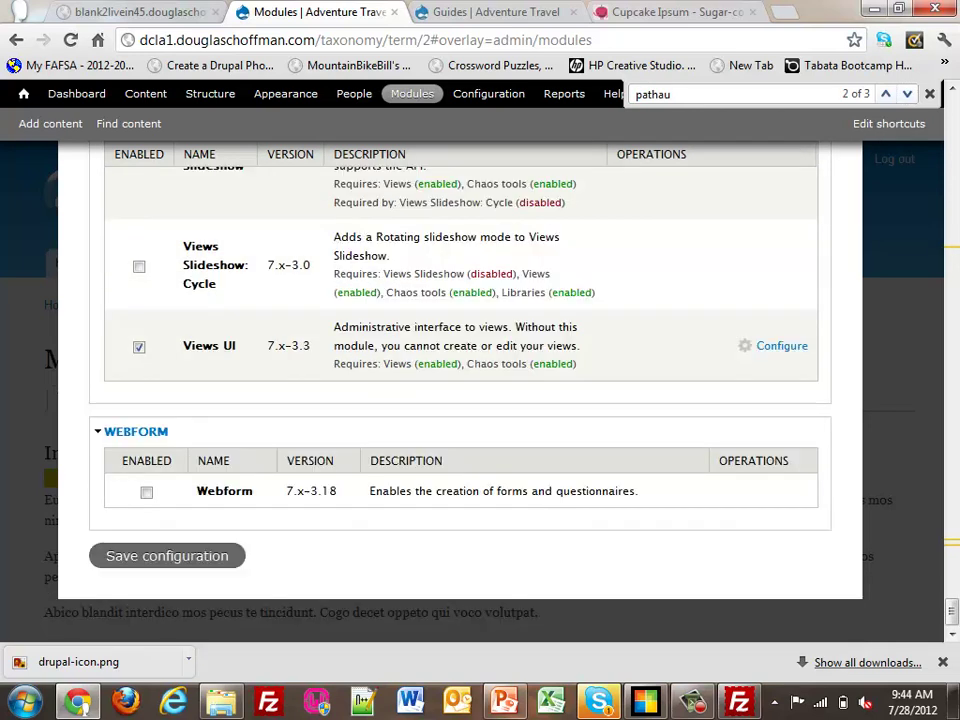
click(167, 555)
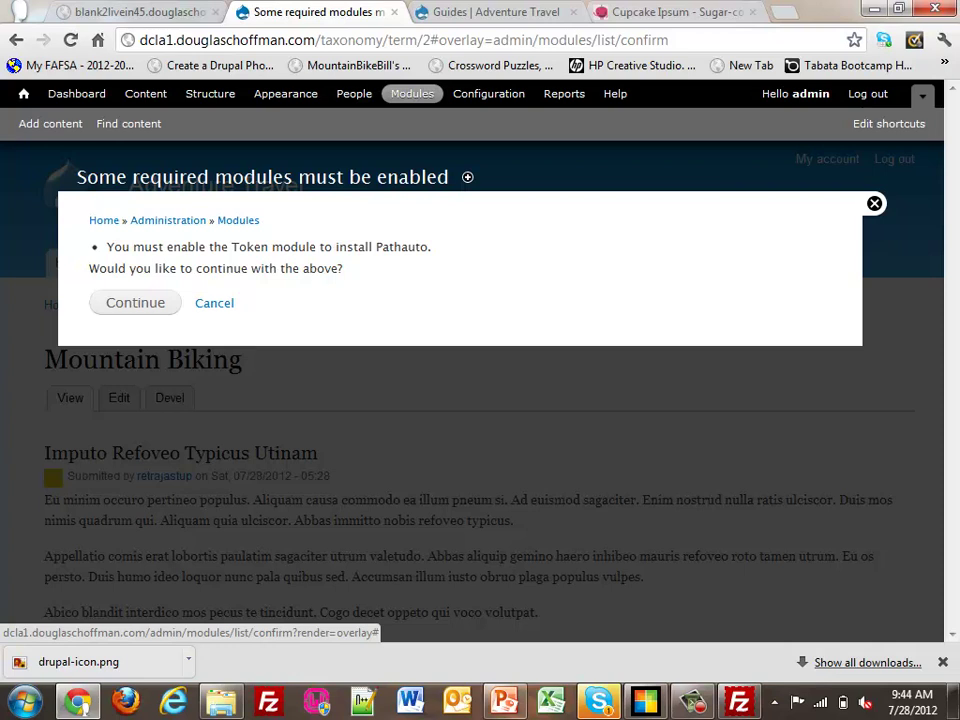
key(Return)
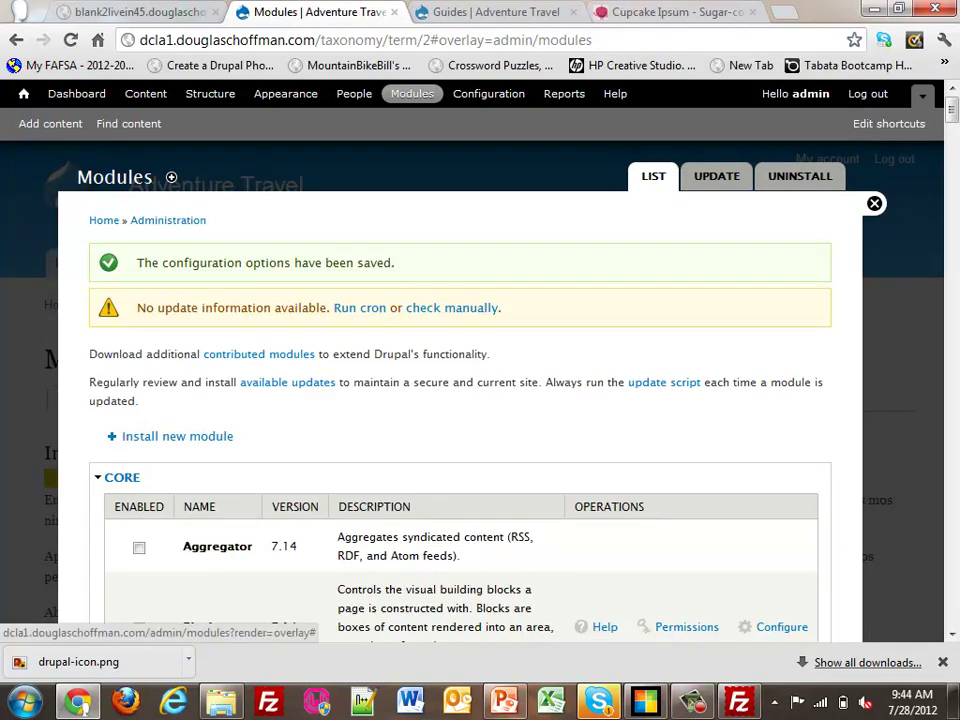
Step: Open the alias patterns page of the URL aliases configuration under Search and metadata
click(488, 93)
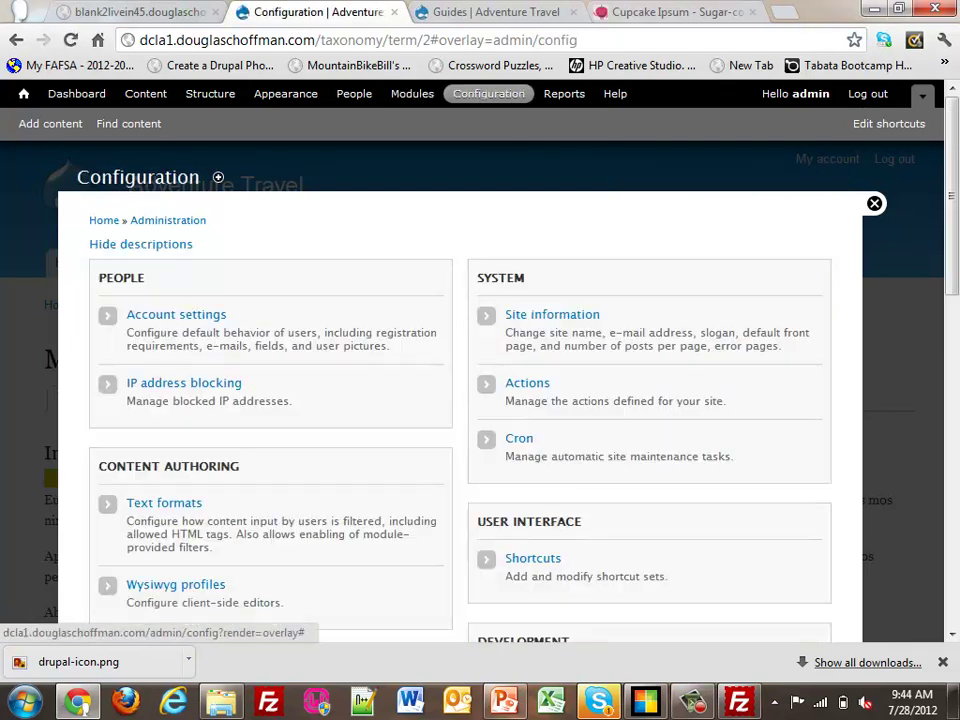
scroll(460, 420, down, 3)
scroll(560, 266, down, 3)
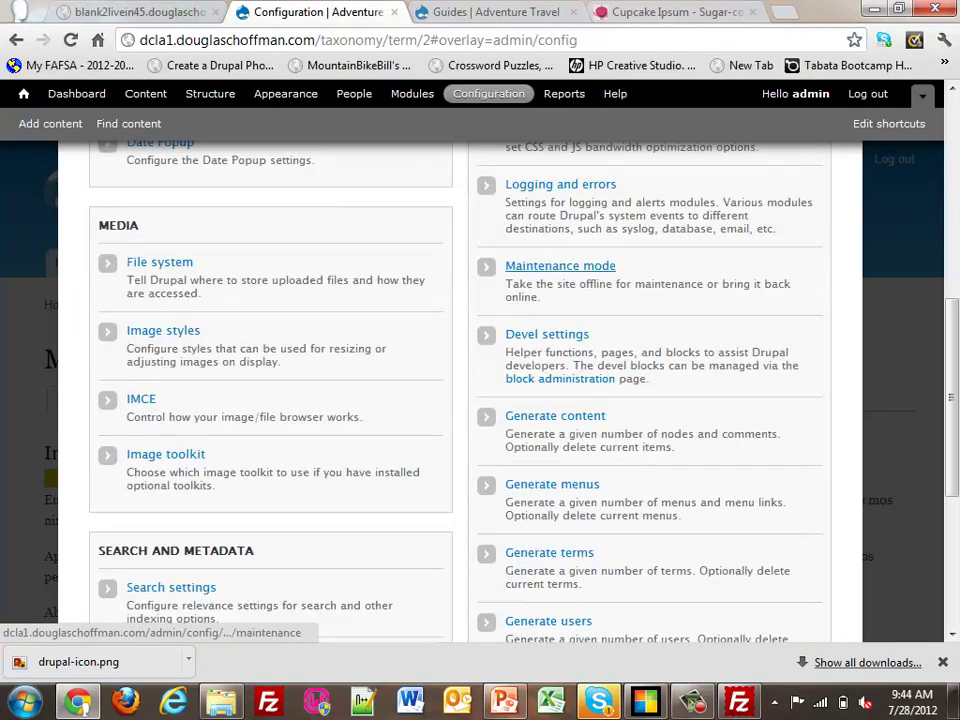
scroll(560, 266, down, 4)
scroll(560, 266, up, 8)
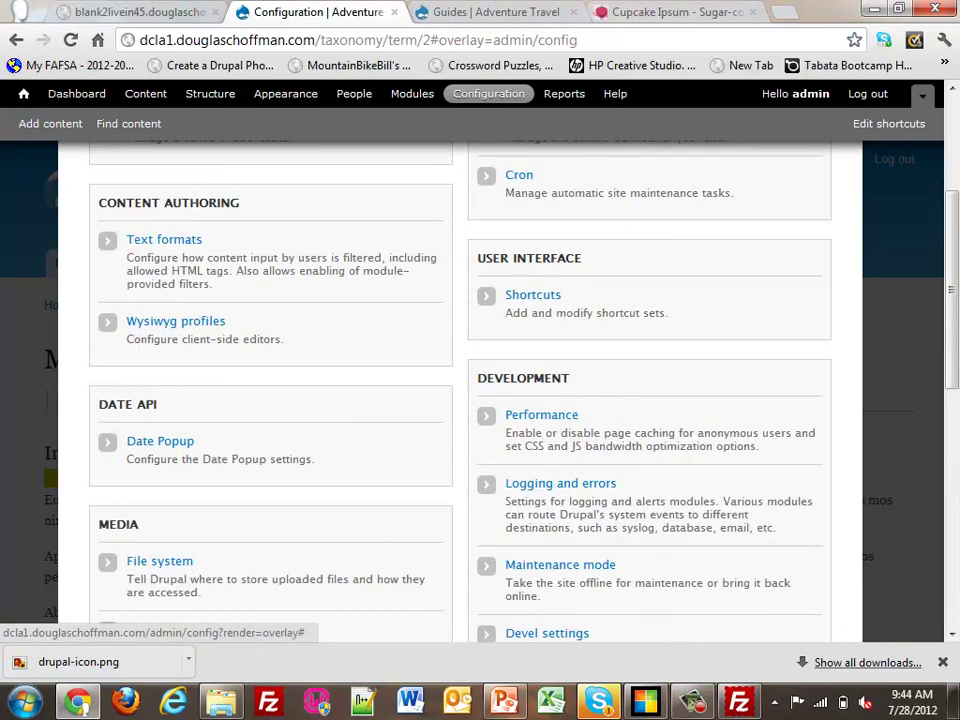
scroll(460, 390, up, 2)
scroll(460, 390, down, 2)
scroll(460, 390, down, 2)
scroll(460, 390, down, 6)
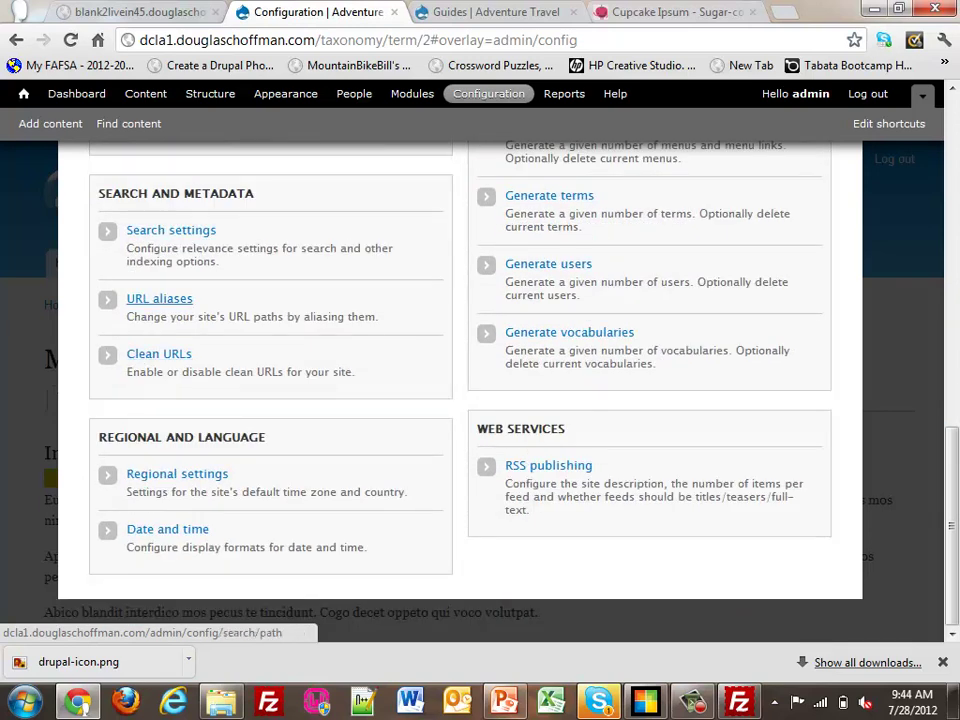
click(159, 298)
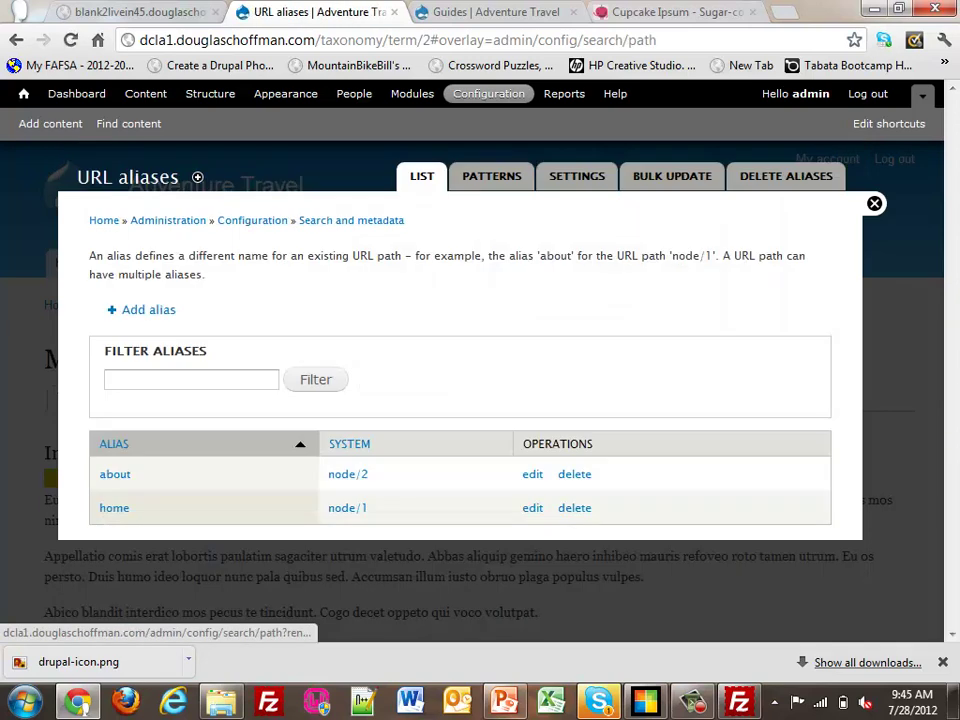
click(491, 176)
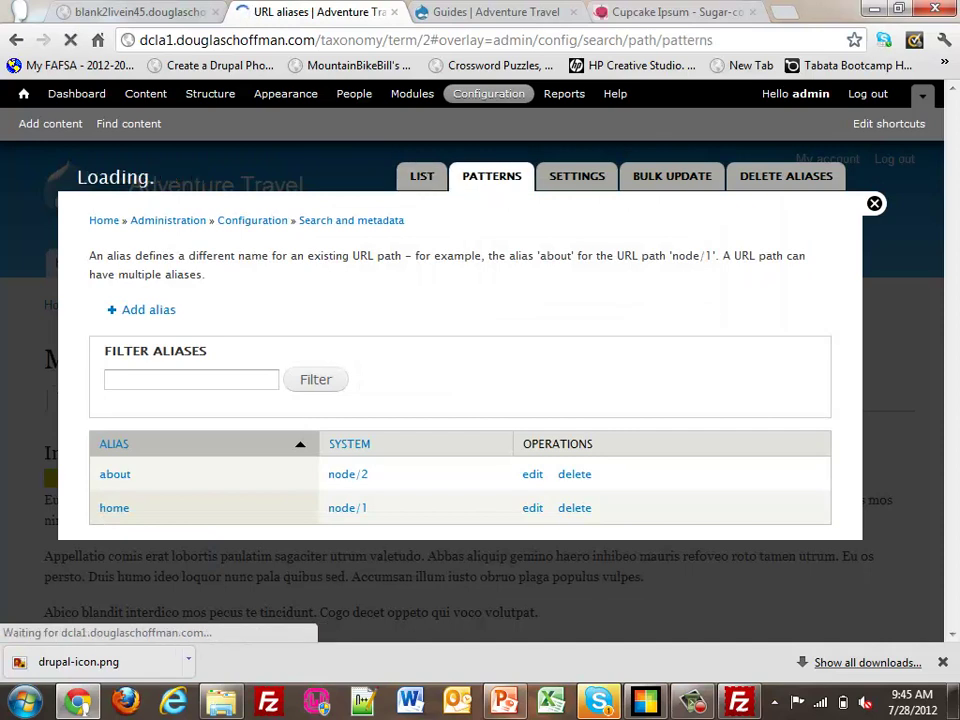
Step: Expand the content paths' replacement patterns and pick the [node:content-type] token from the Nodes group
scroll(460, 400, down, 1)
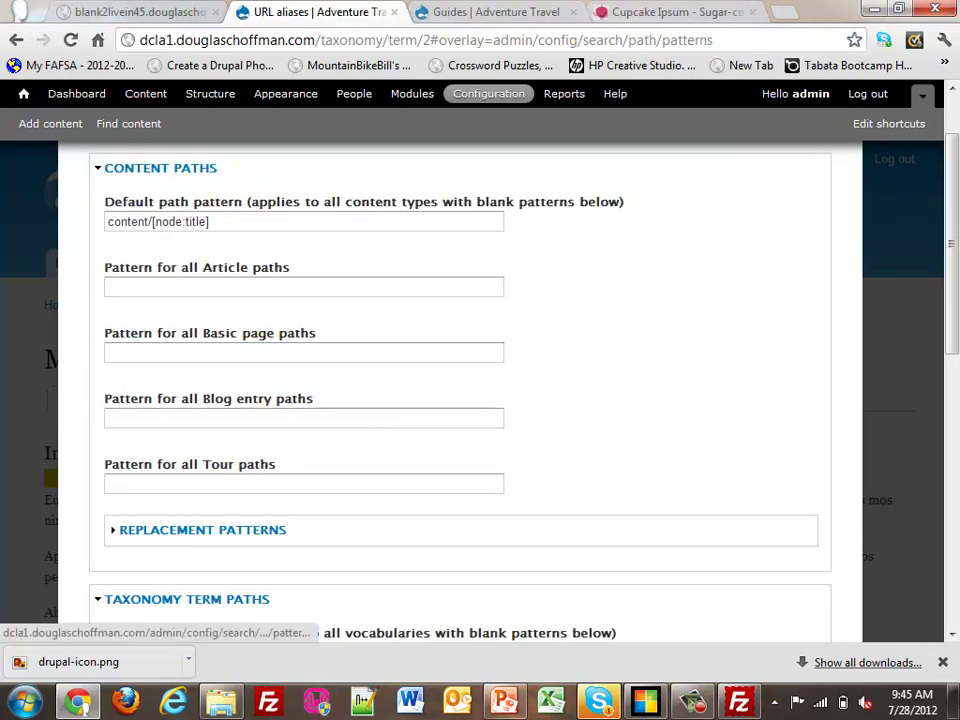
triple_click(209, 221)
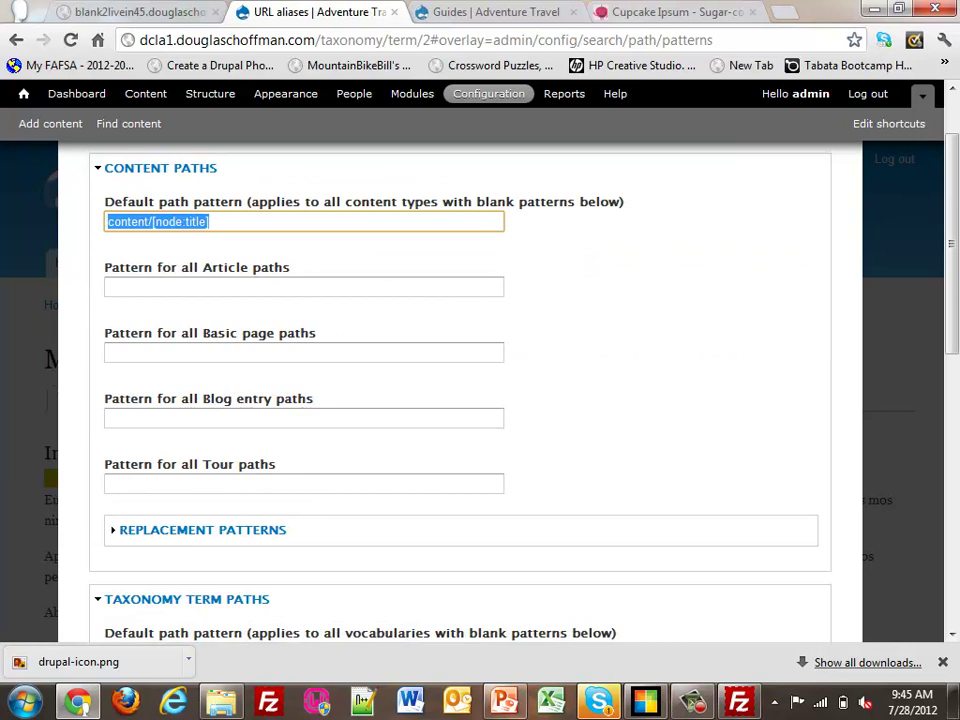
scroll(205, 430, down, 1)
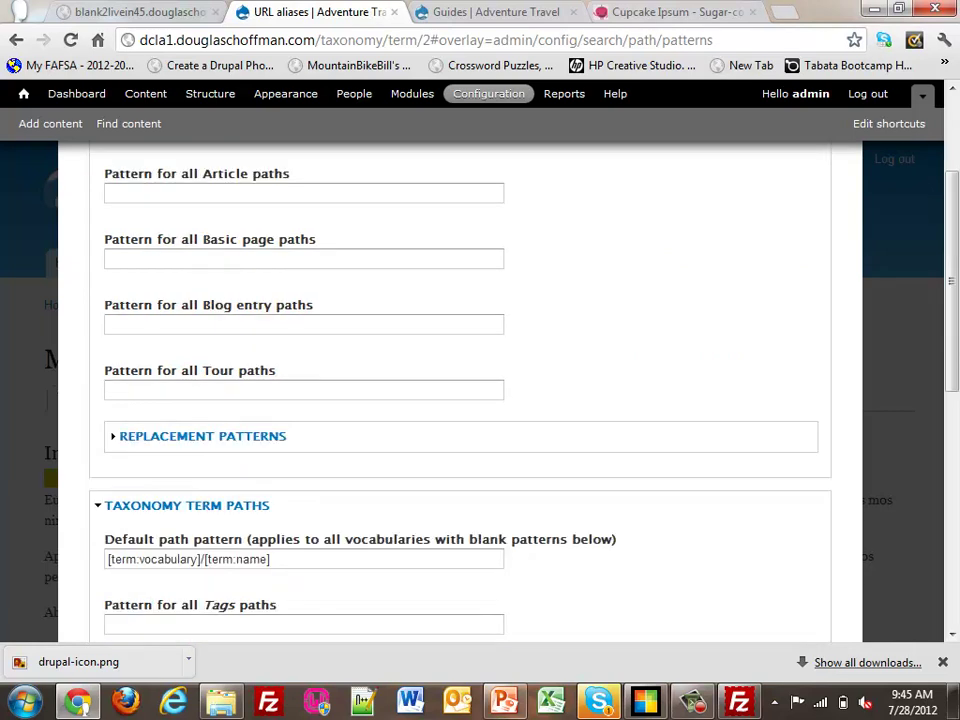
click(205, 434)
scroll(460, 400, down, 1)
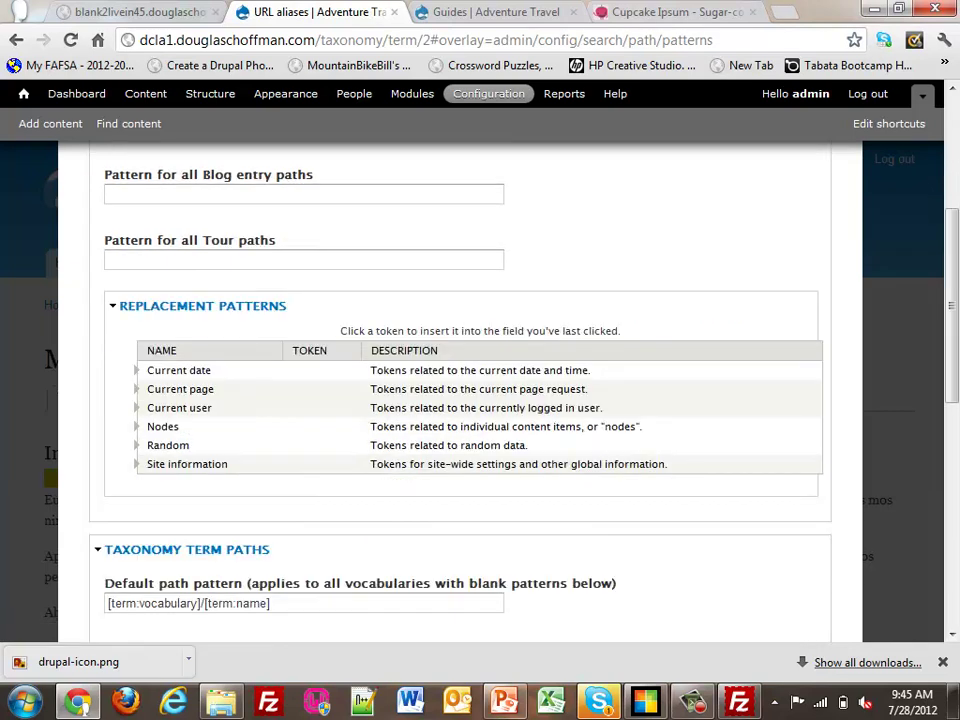
click(136, 426)
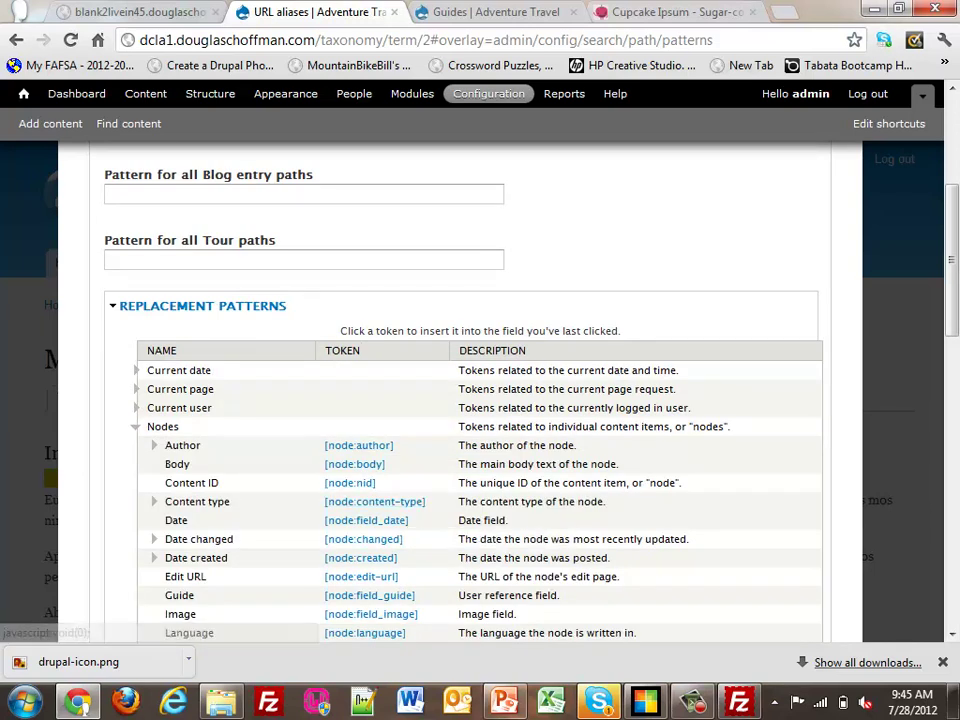
click(374, 501)
Step: Set the default content path pattern to content/[node:content-type]/[node:title] and save the configuration
scroll(374, 501, up, 3)
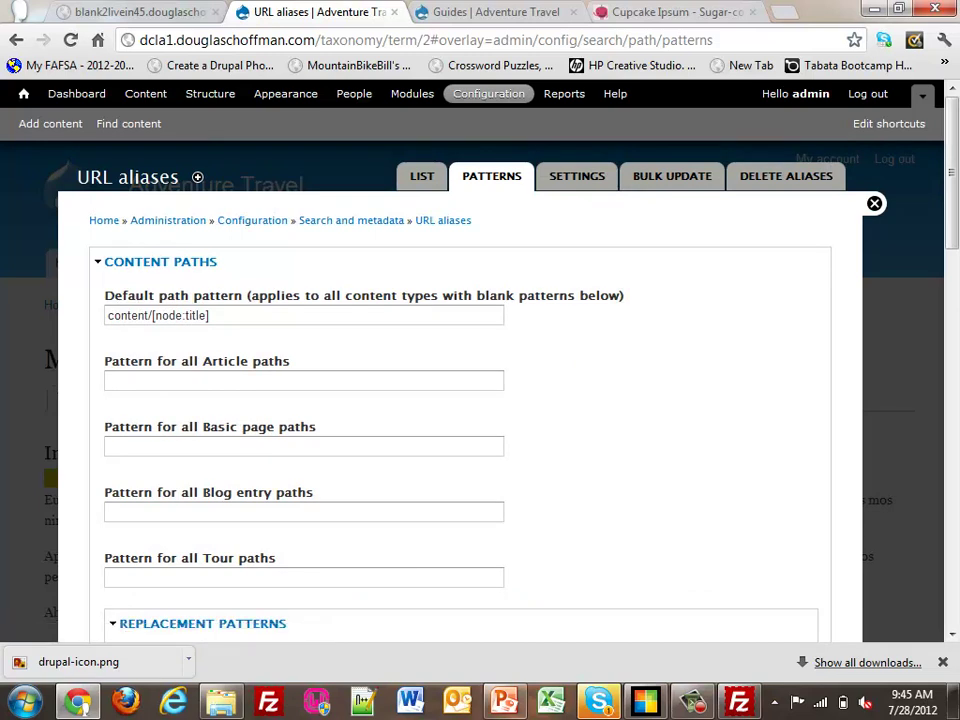
click(151, 315)
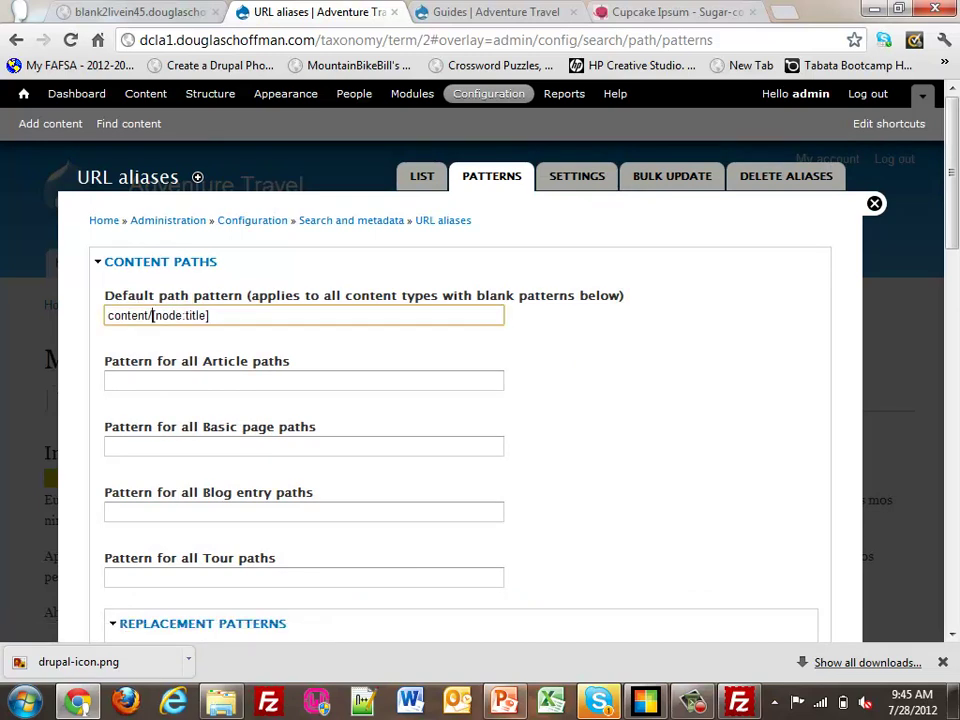
text([node:content-type])
text(/)
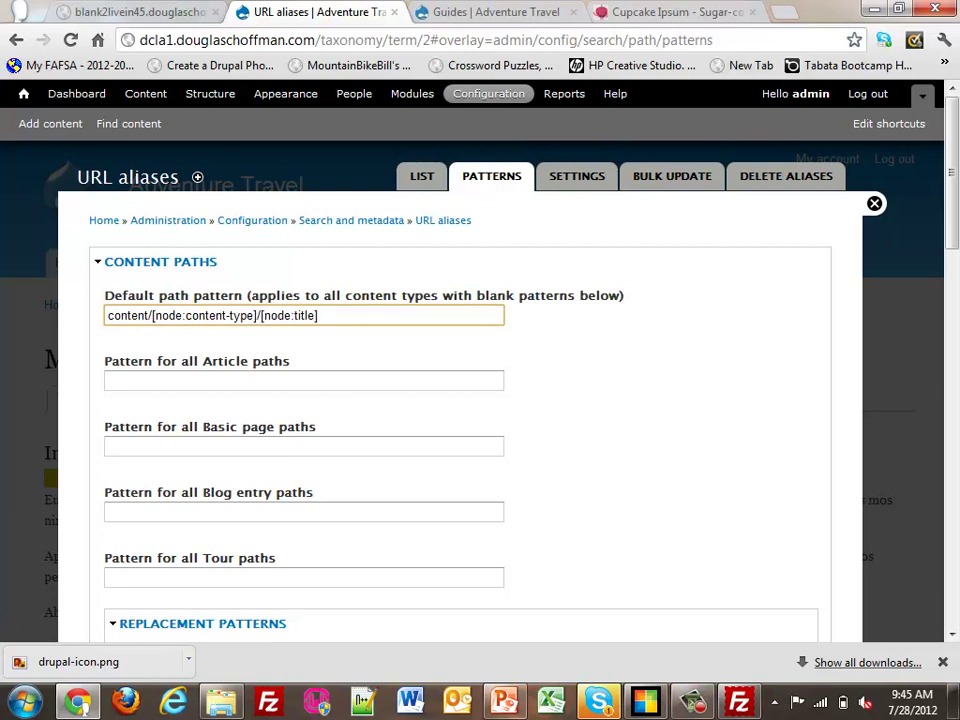
scroll(480, 400, down, 2)
scroll(480, 400, down, 10)
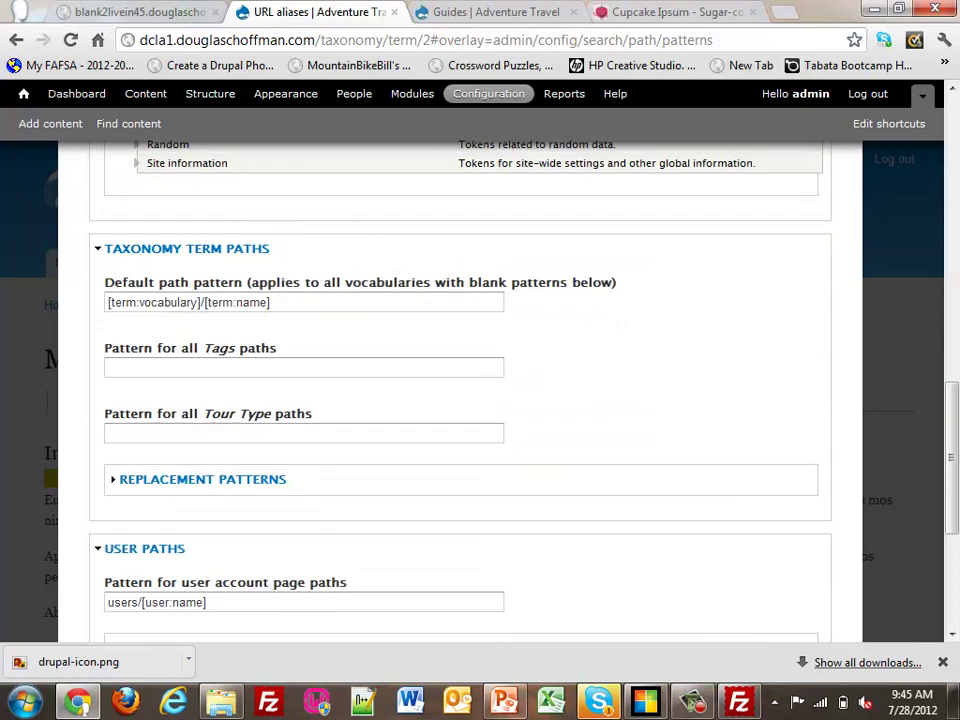
scroll(480, 400, down, 4)
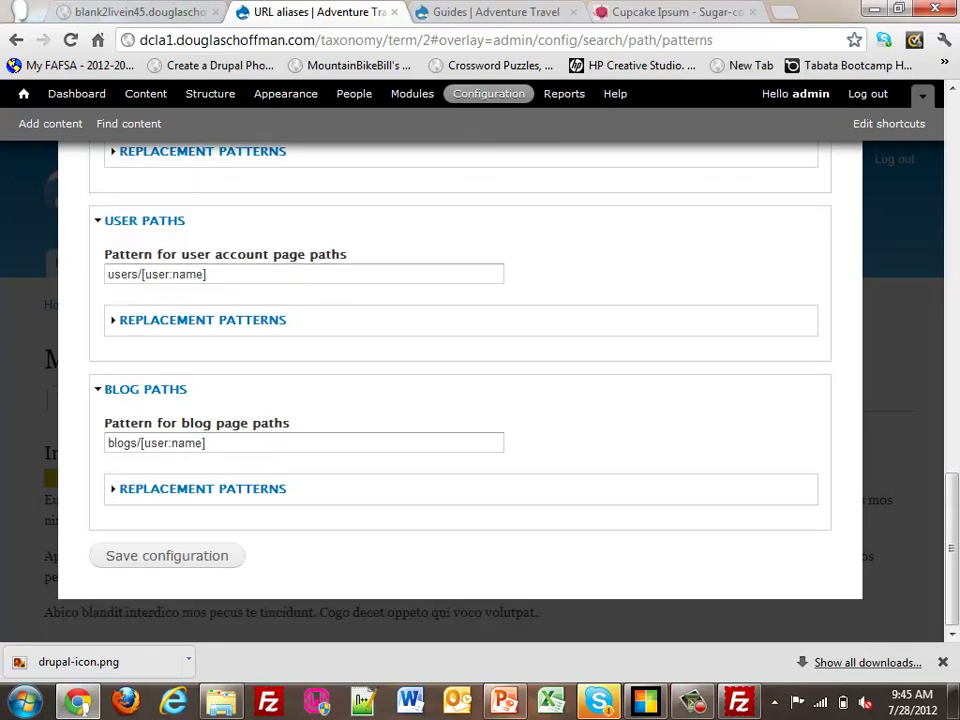
click(167, 556)
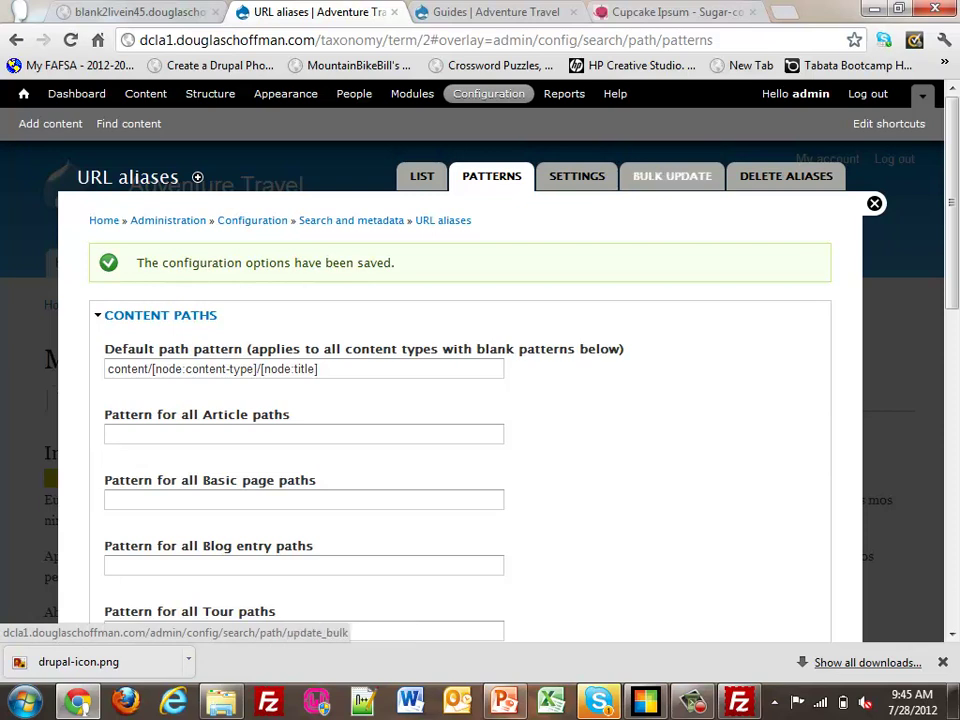
Step: Bulk-generate URL aliases for the site's un-aliased content paths
click(672, 176)
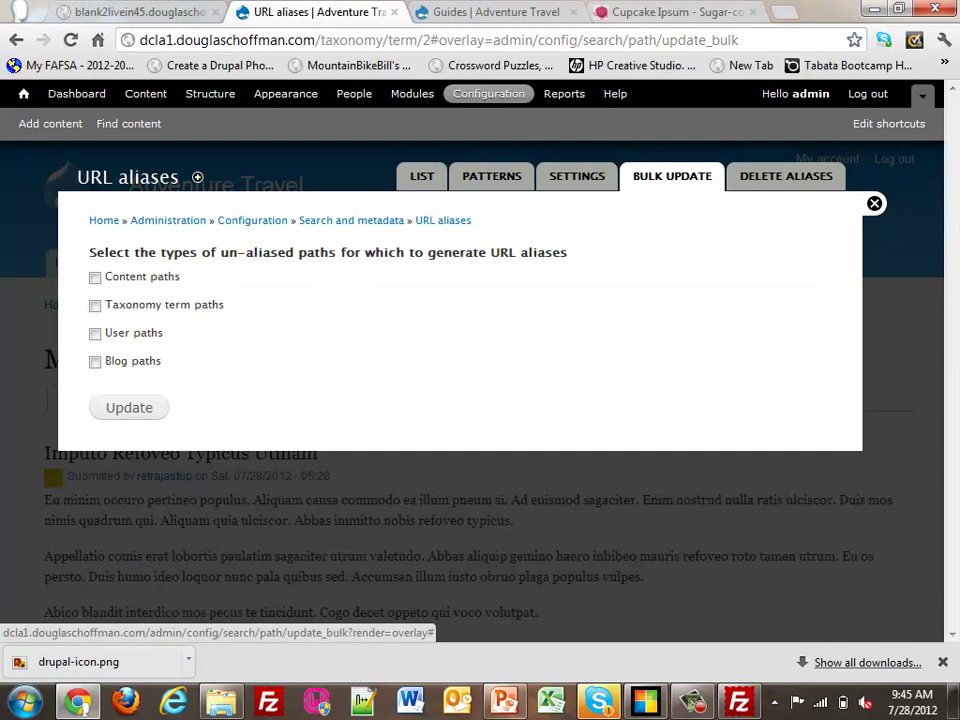
click(95, 277)
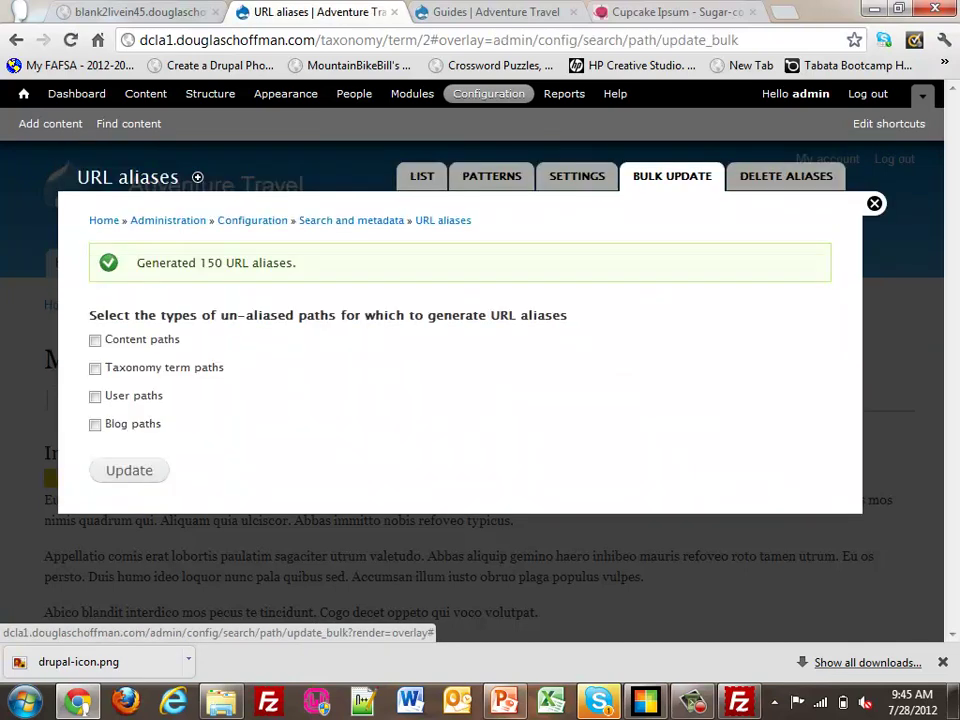
Step: Open the Singularis Veniam tour from the site's Tours page and examine the path in its web address
click(23, 93)
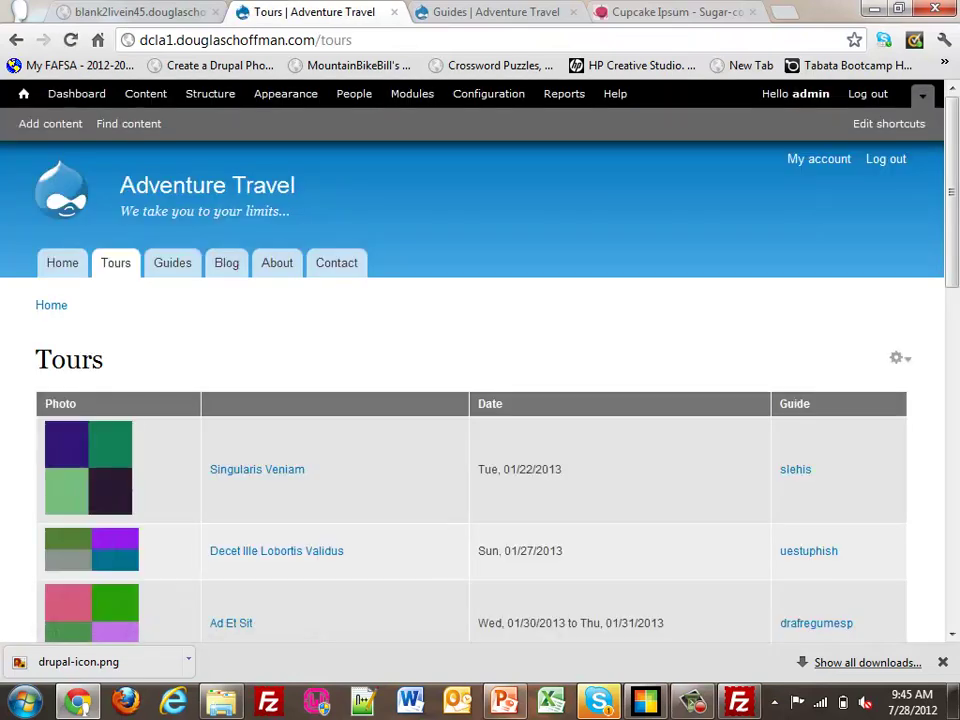
click(257, 469)
click(324, 39)
click(373, 40)
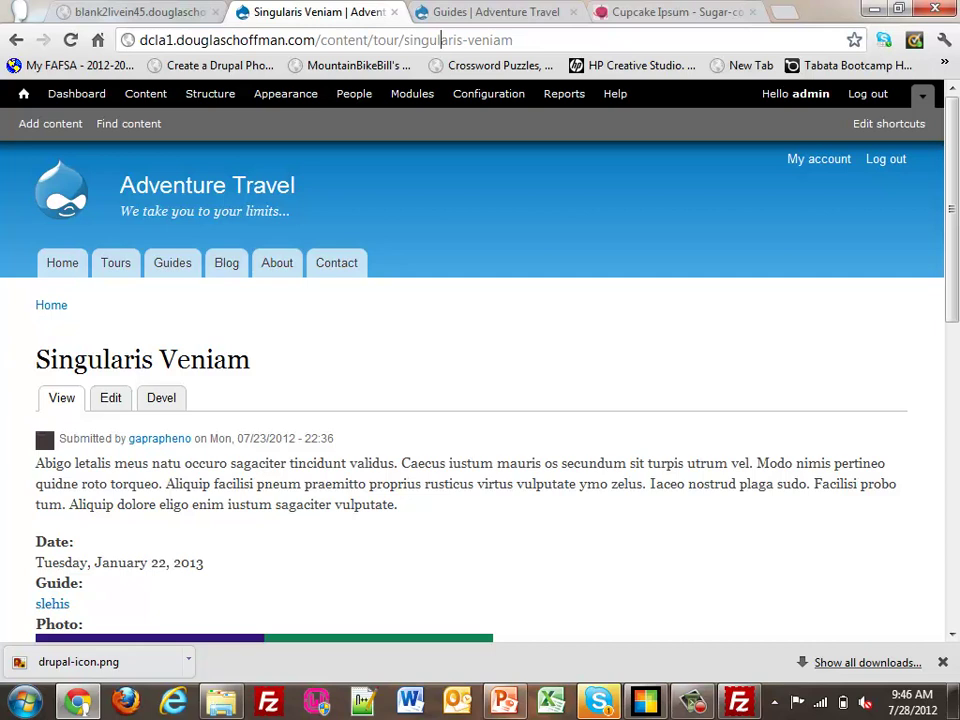
drag(512, 40, 316, 40)
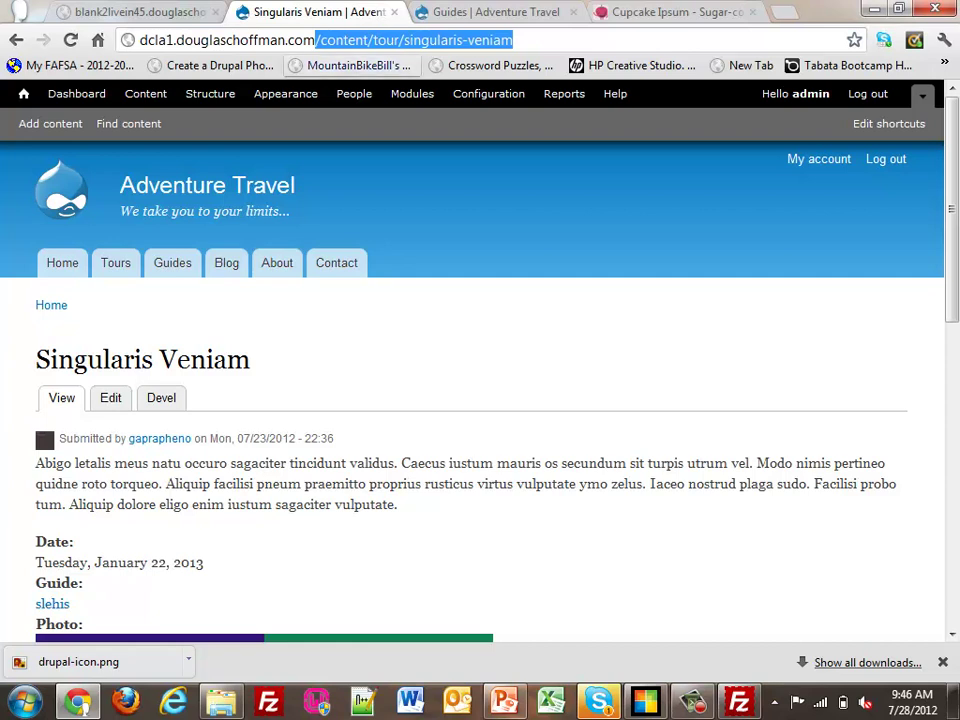
Step: Enable the Webform module in the site's module list and save the configuration
click(412, 93)
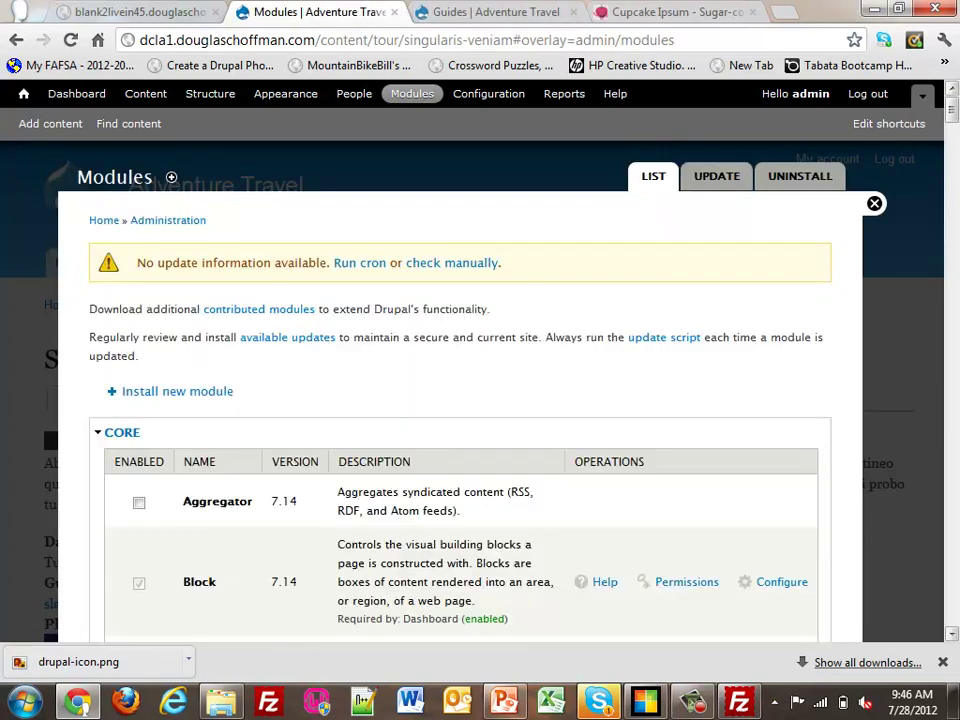
drag(951, 109, 951, 612)
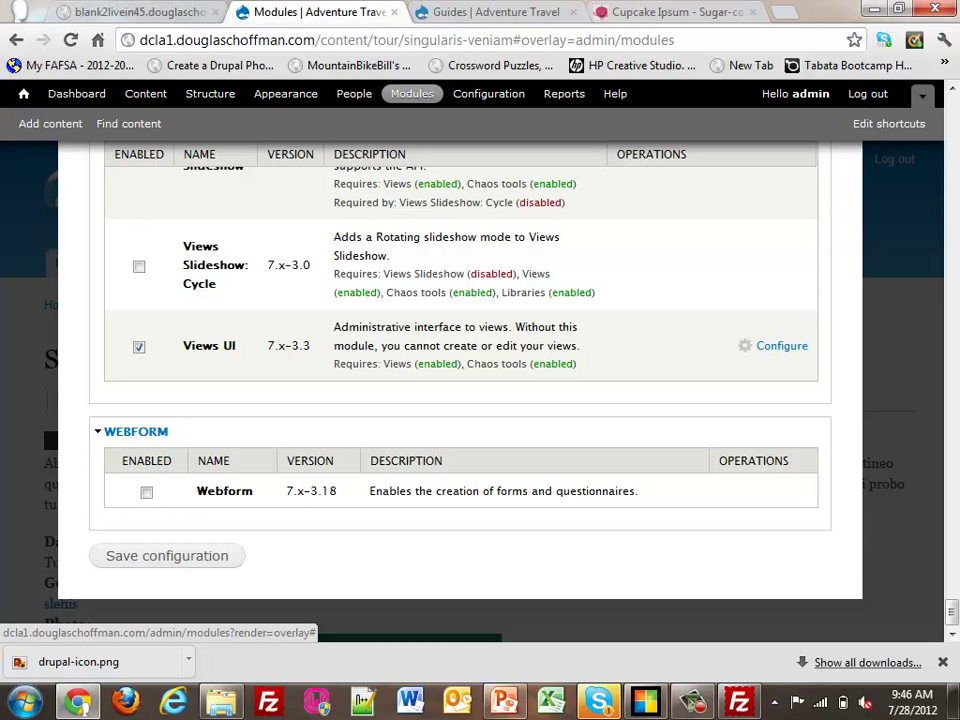
click(146, 491)
click(167, 555)
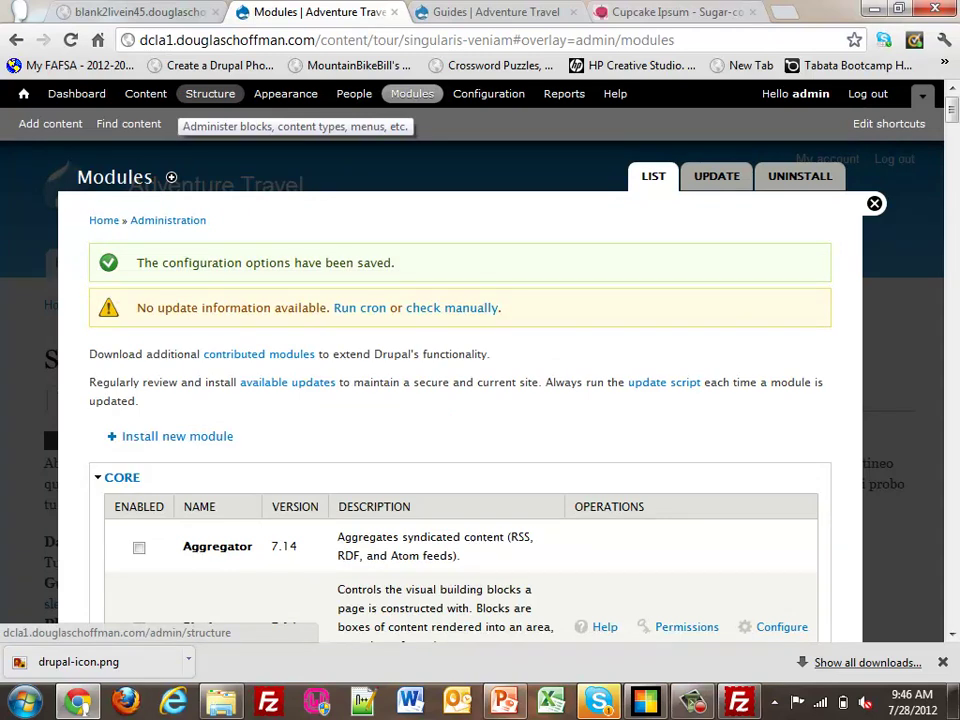
Step: Start a new Webform content item and title it Feedback
click(145, 93)
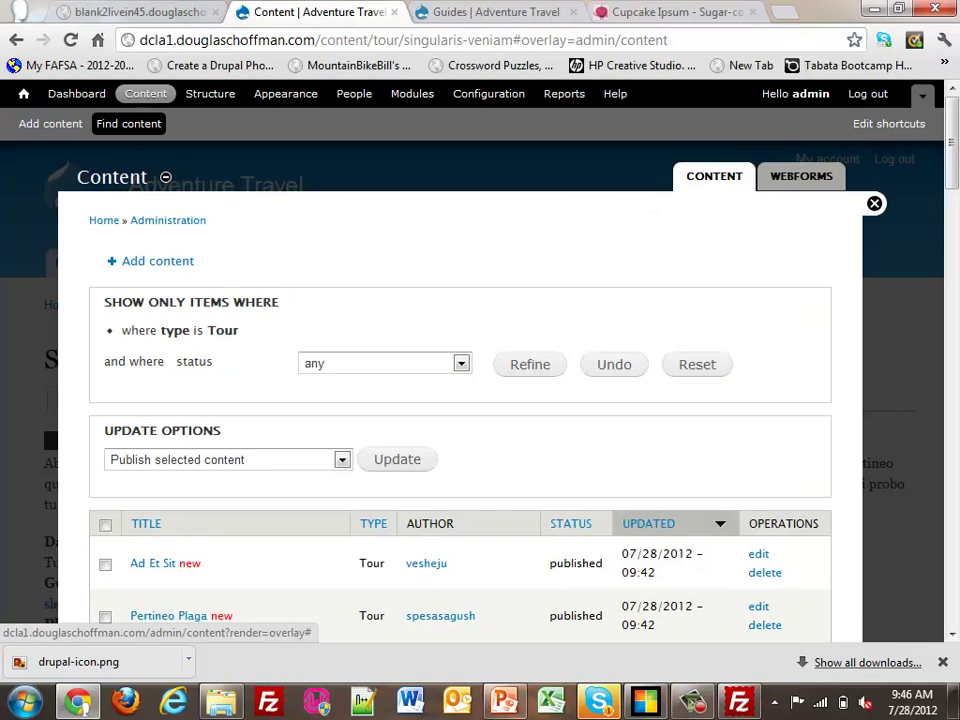
click(210, 93)
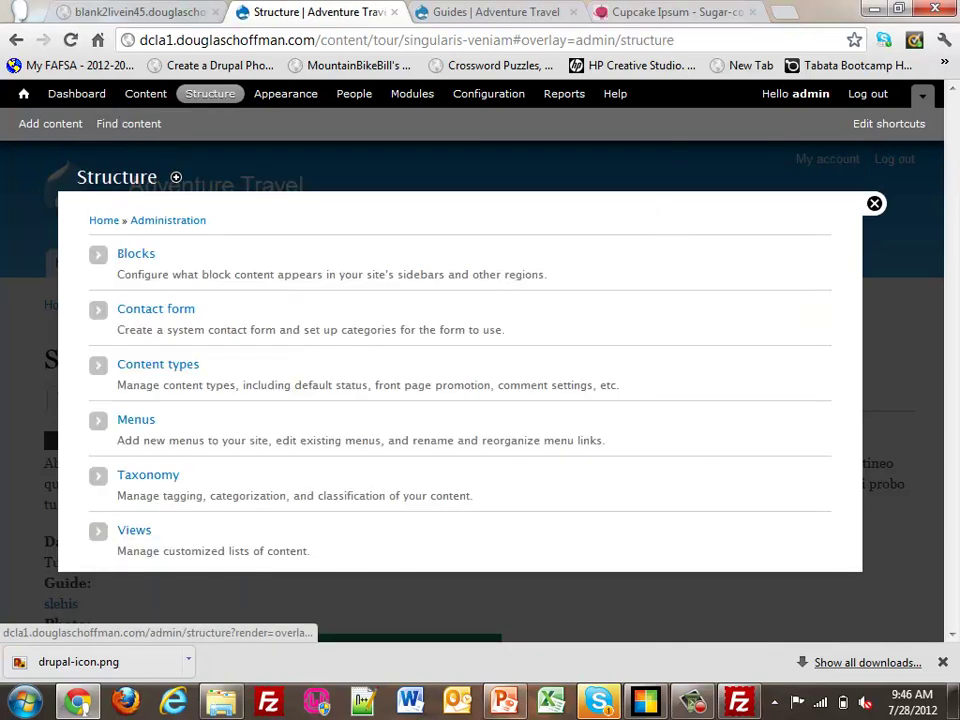
click(50, 123)
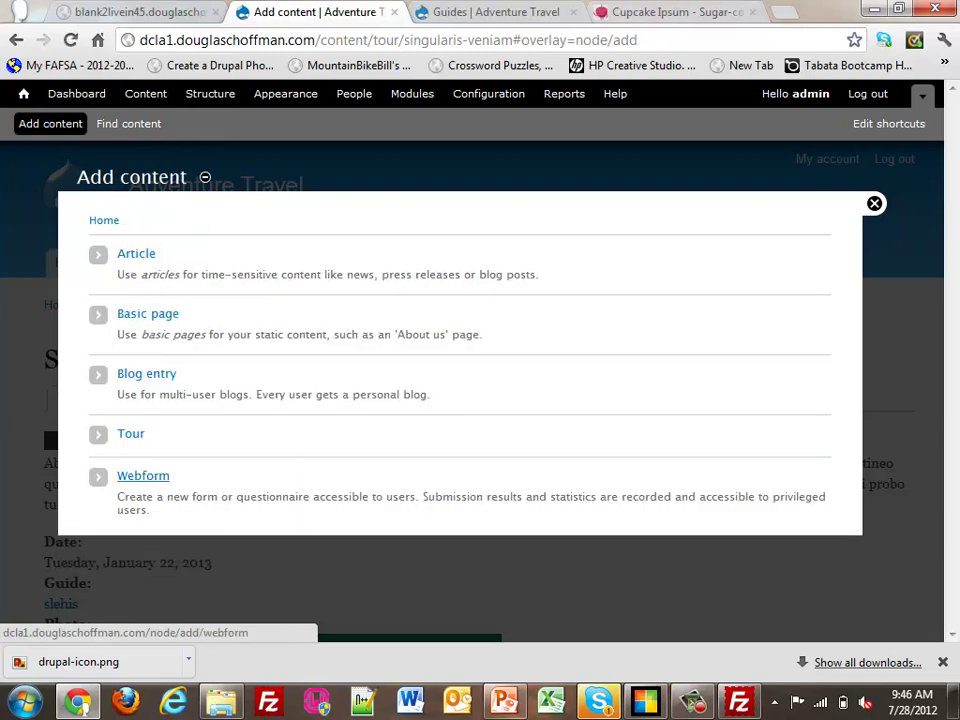
click(143, 475)
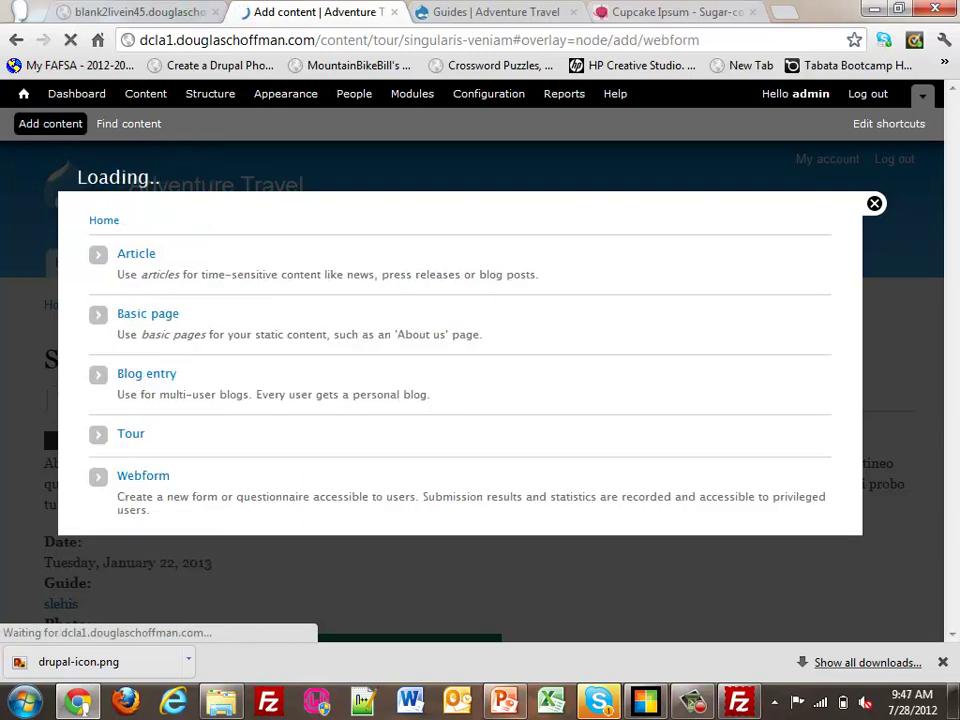
click(96, 272)
text(Feedback)
key(Down)
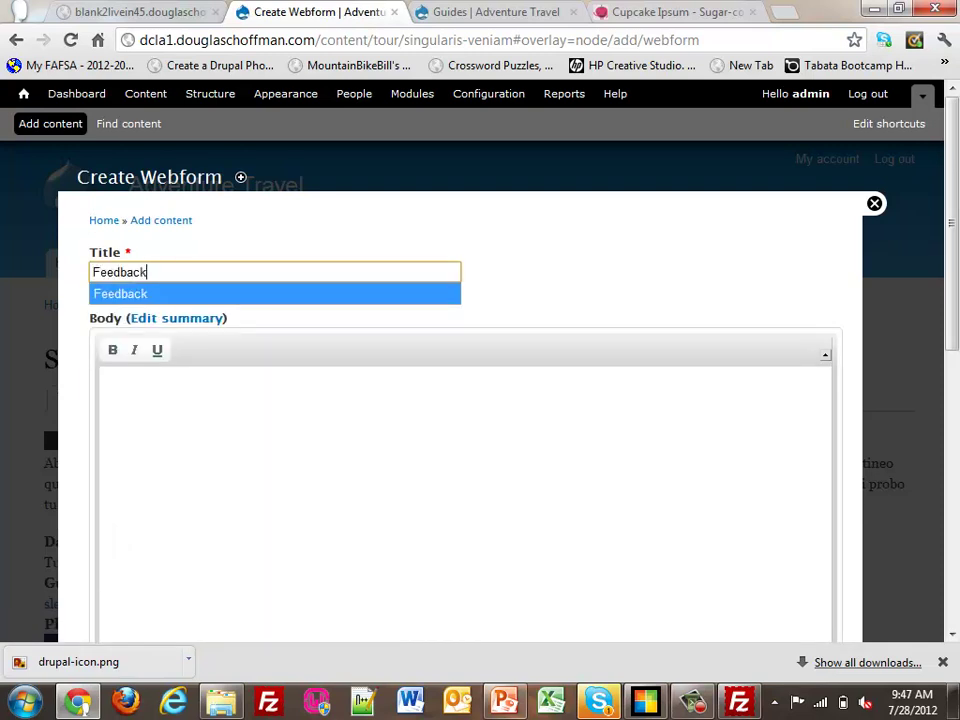
Step: Provide a Main menu link titled Feedback for the webform and save it
scroll(460, 400, down, 10)
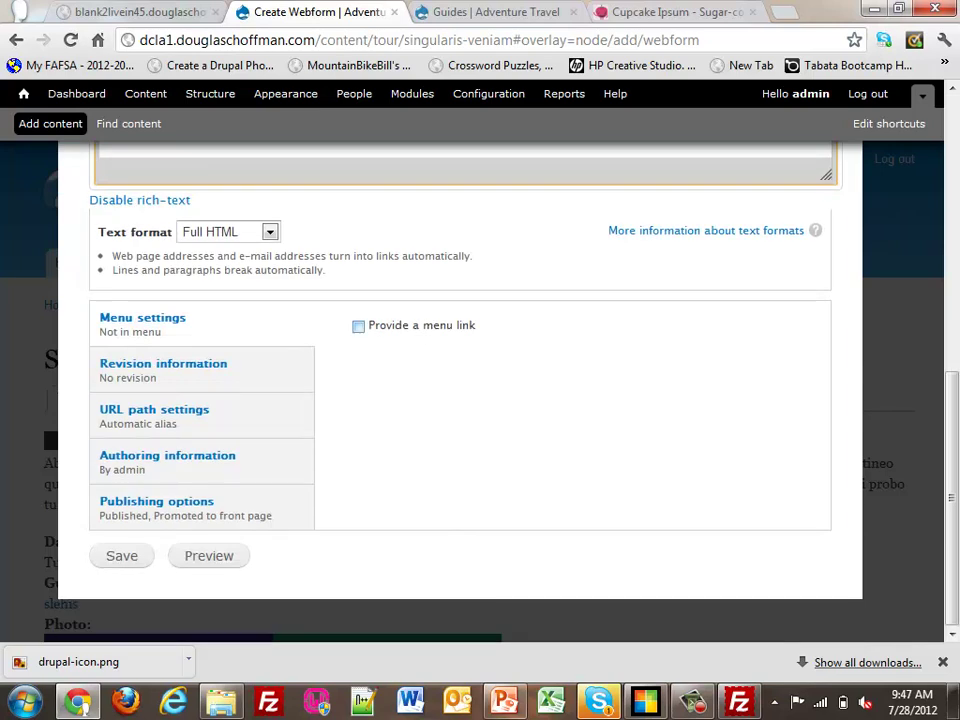
click(358, 326)
scroll(460, 400, down, 3)
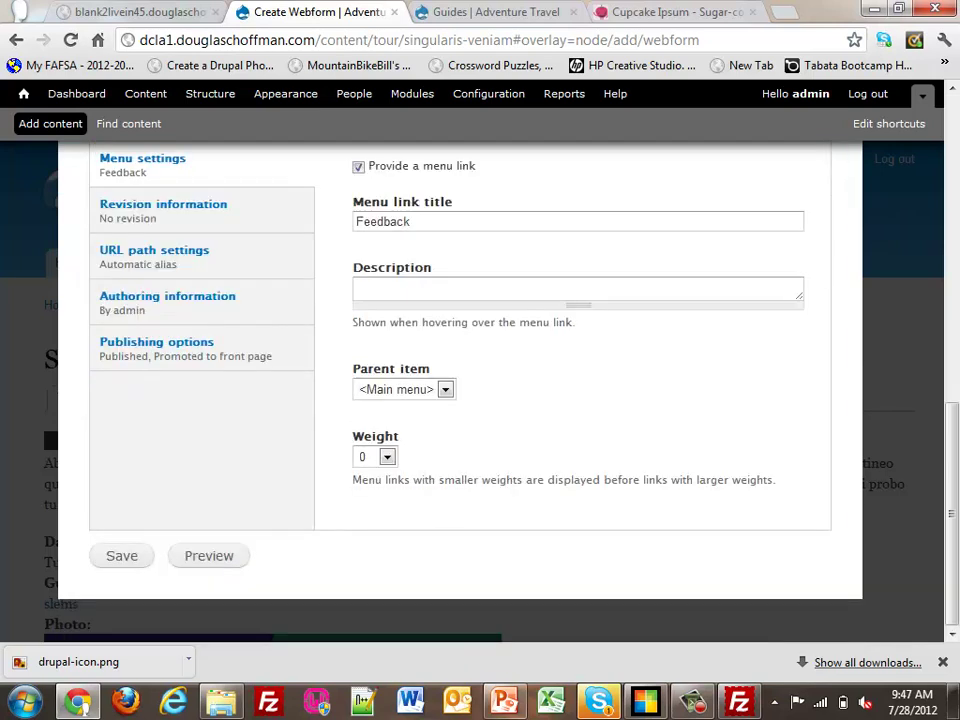
click(121, 555)
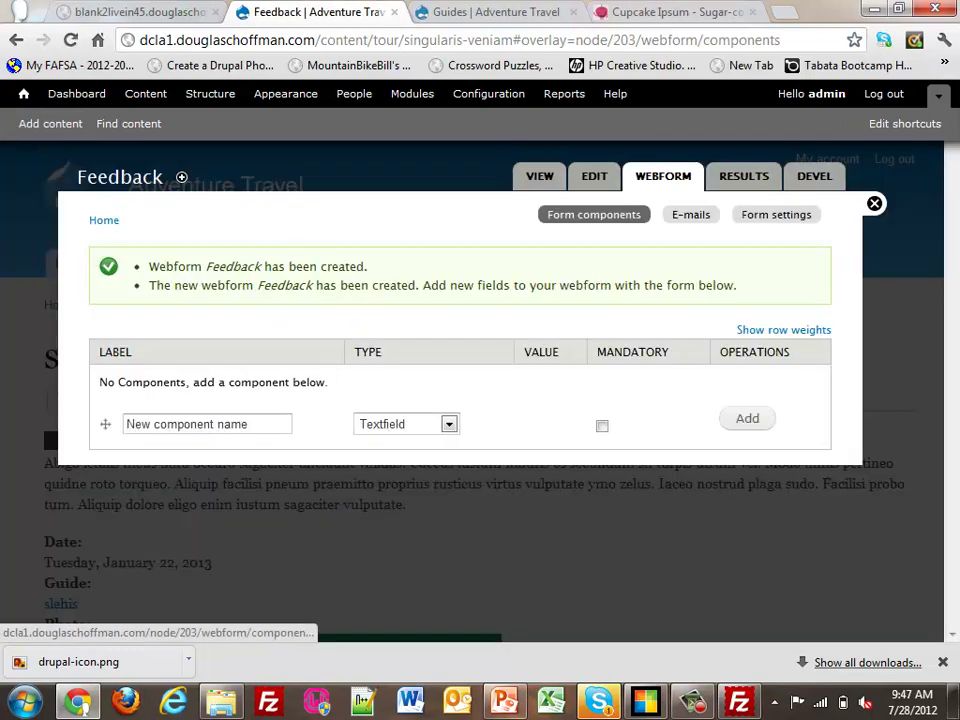
Step: Add a Textfield component labelled Name to the Feedback webform and save the component with its default settings
click(207, 424)
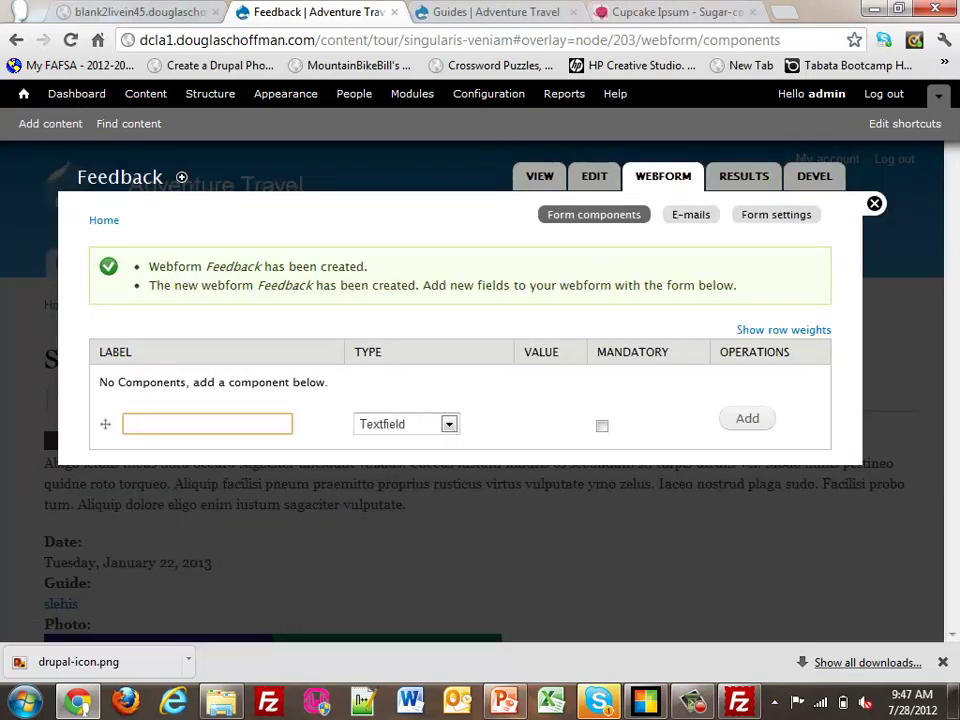
text(Name)
click(449, 424)
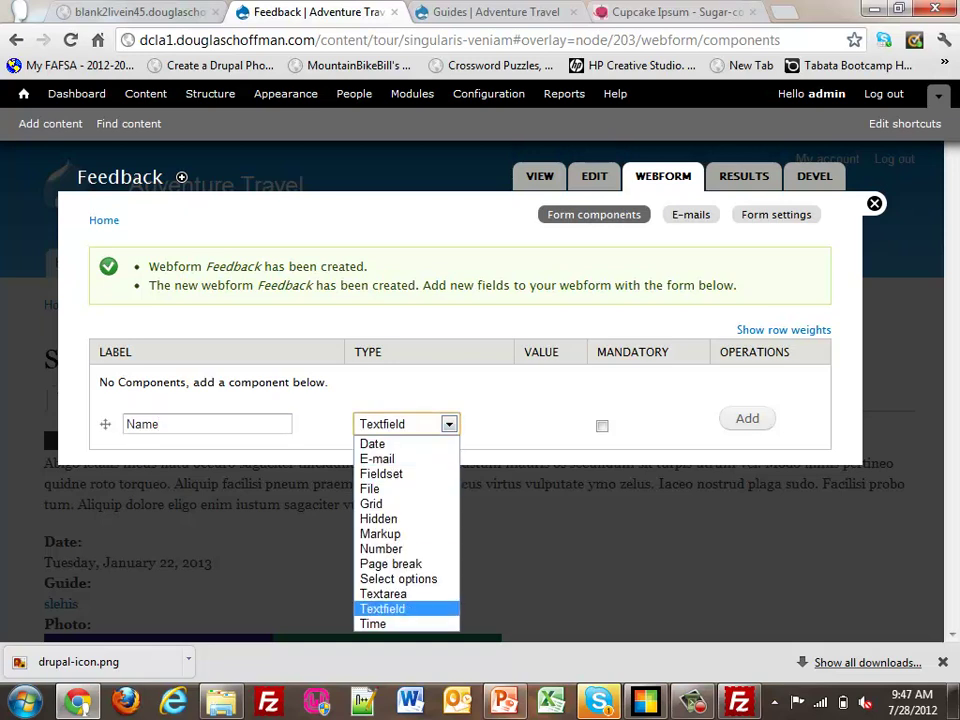
click(406, 608)
click(159, 423)
key(Return)
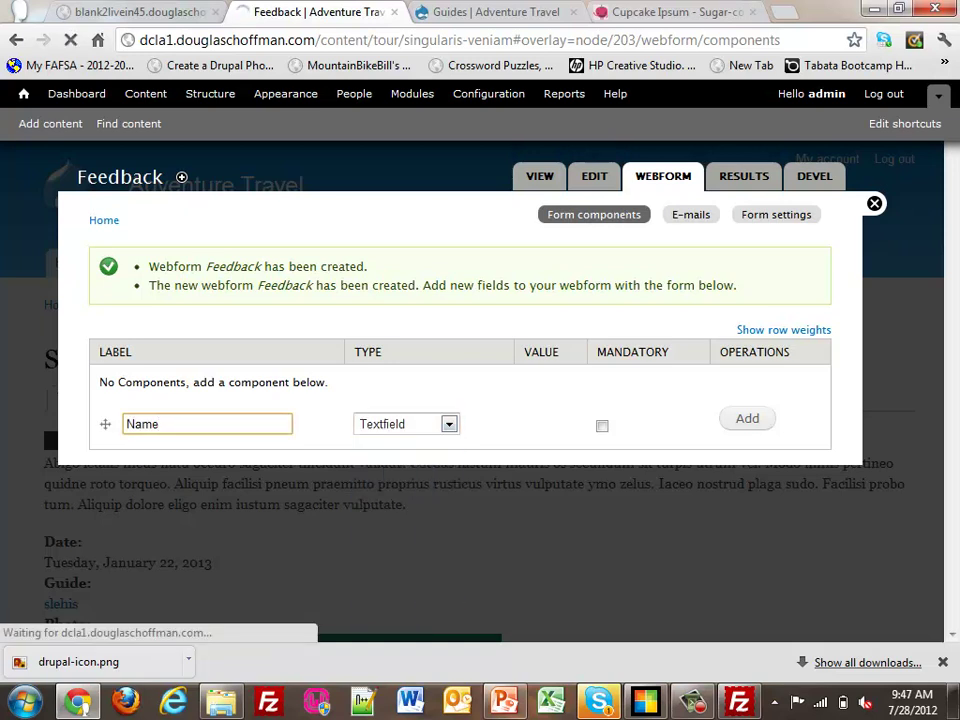
scroll(460, 400, down, 10)
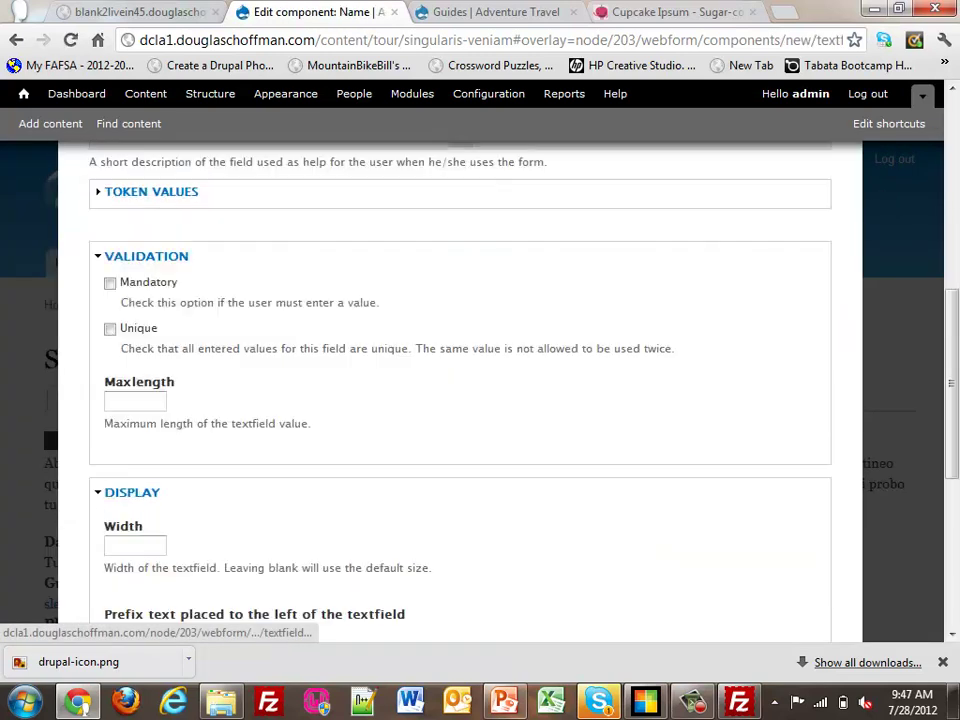
click(160, 568)
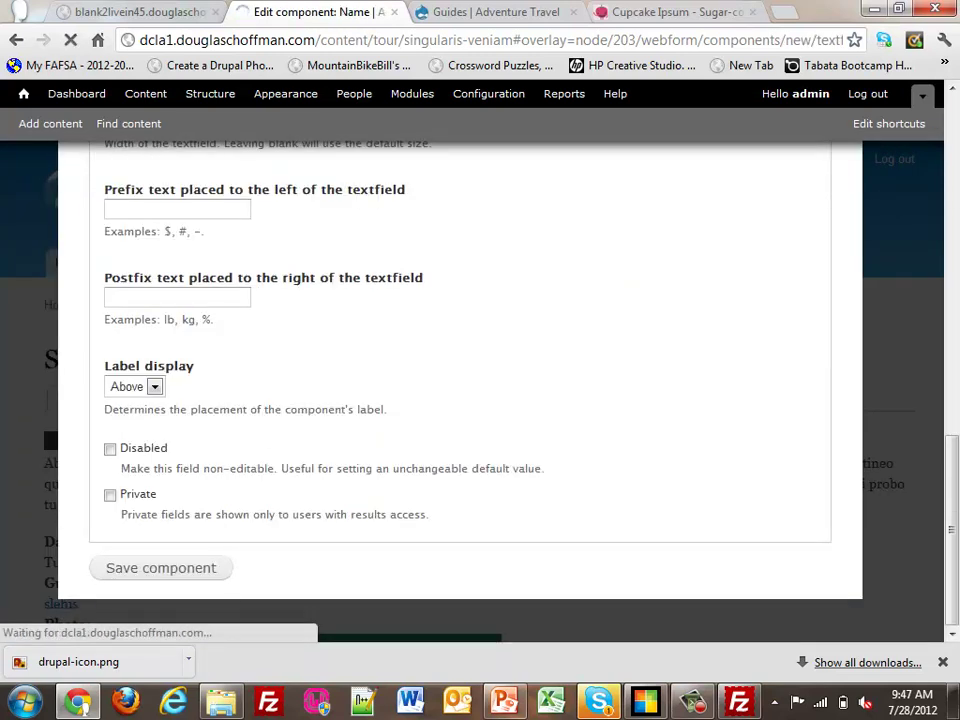
Step: Add an E-mail component labelled Email to the webform and save it with its default settings
click(175, 405)
text(Email)
click(426, 405)
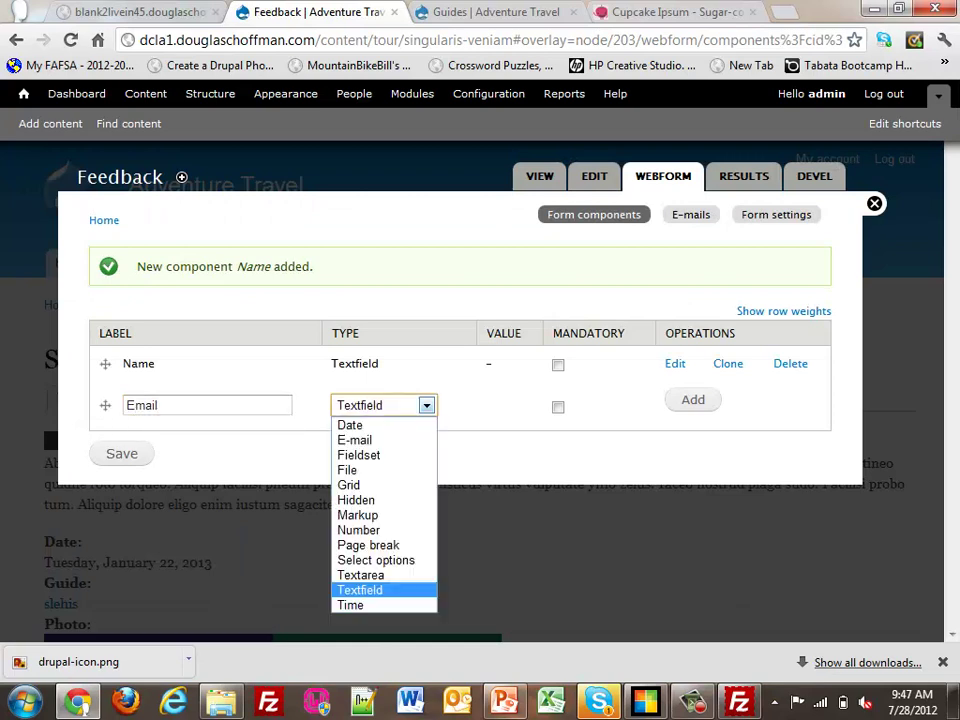
click(354, 440)
click(157, 405)
key(Return)
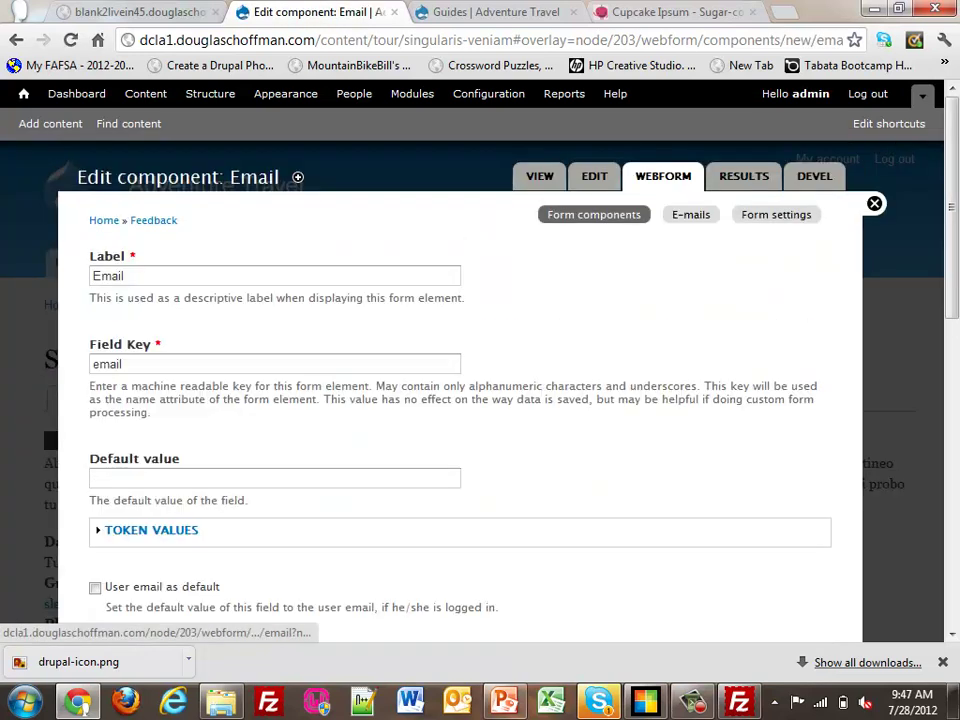
scroll(459, 390, down, 7)
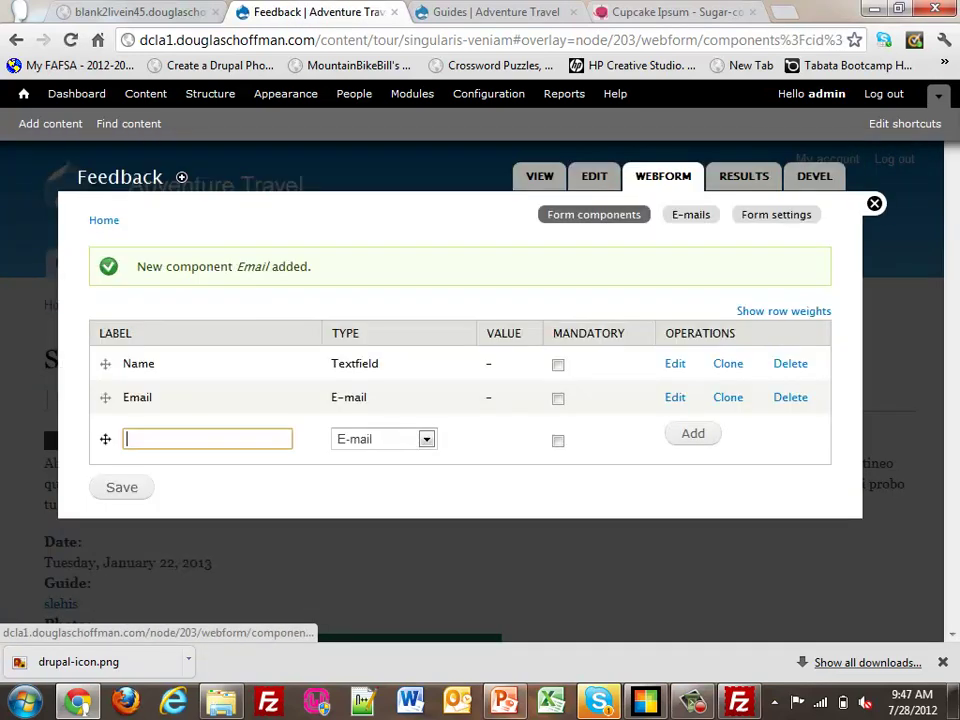
Step: Add a Textarea component labelled Feedback to the webform and save it with its default settings
text(Feedback)
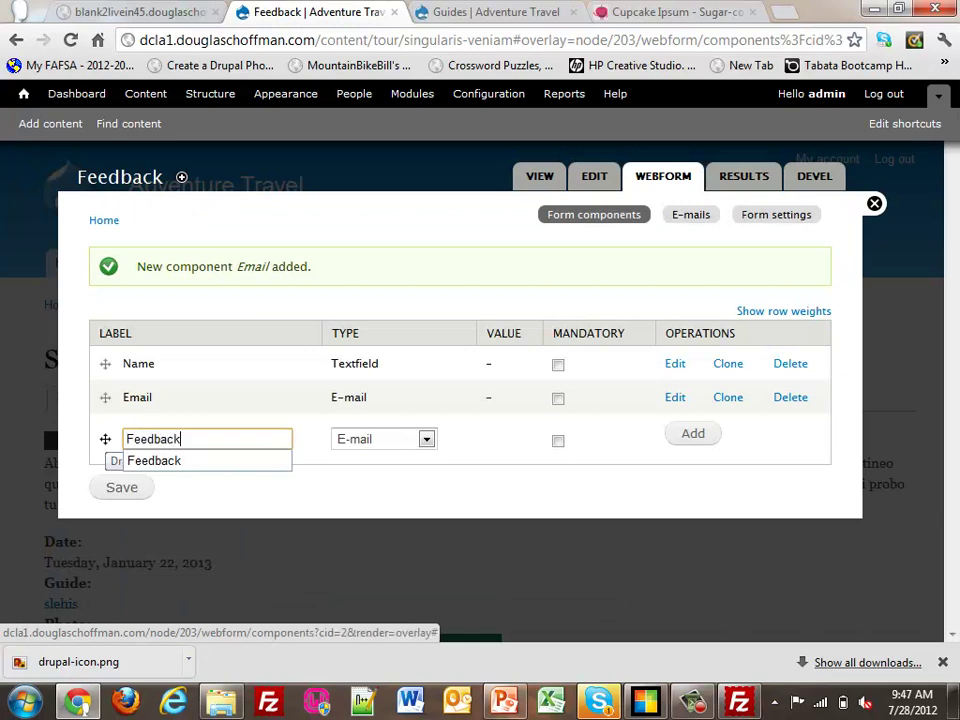
click(426, 439)
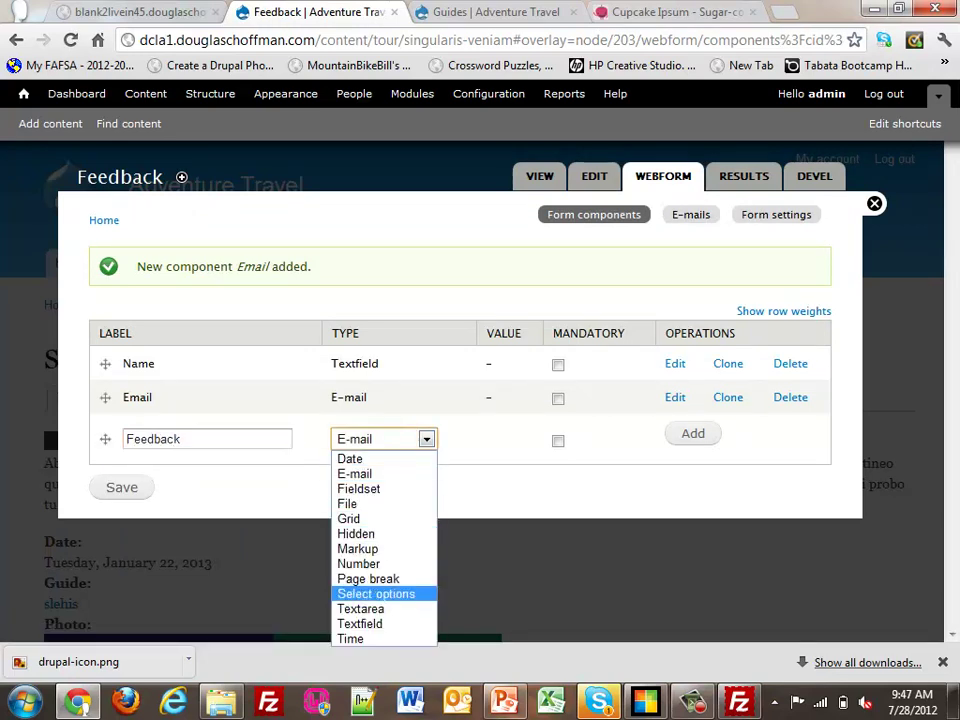
click(360, 608)
click(692, 433)
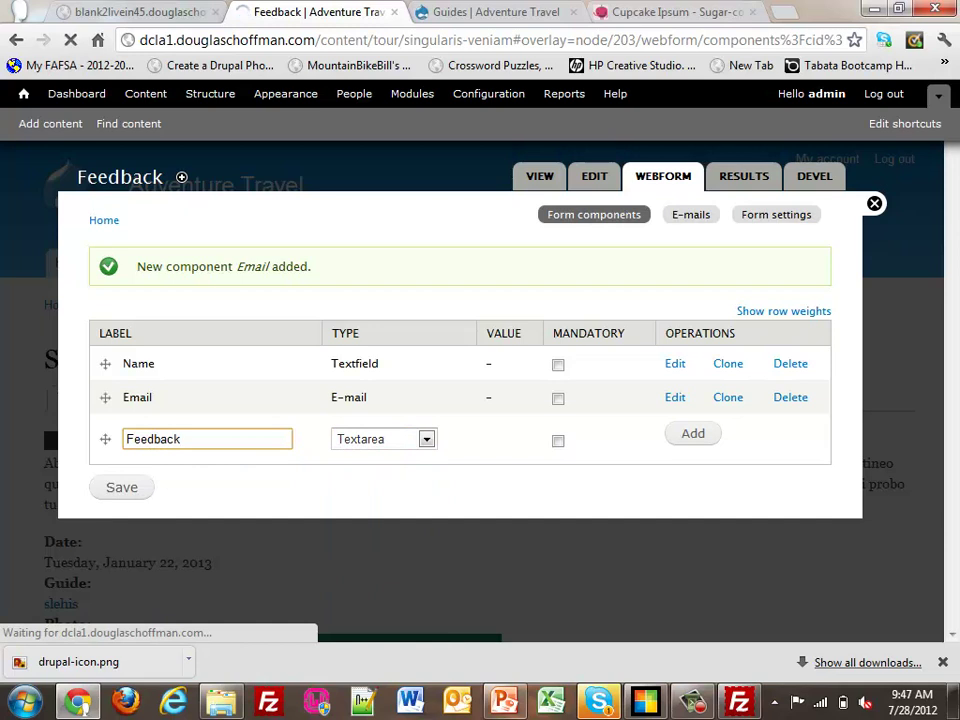
scroll(460, 380, down, 10)
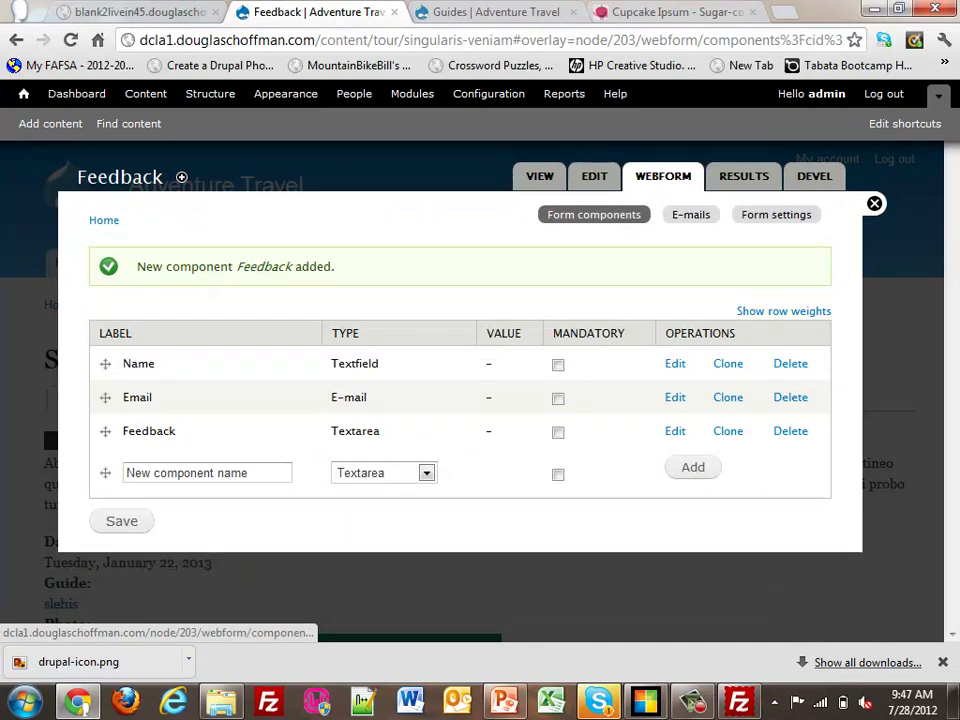
Step: Save the webform's component list and view the finished form on the site's Feedback page
click(121, 520)
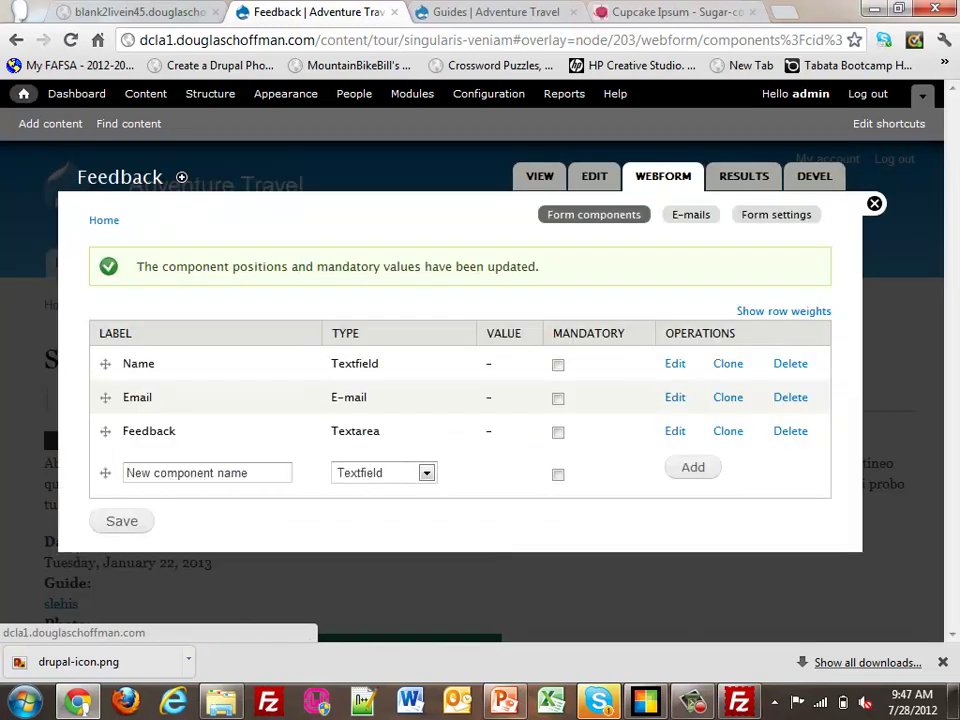
click(23, 93)
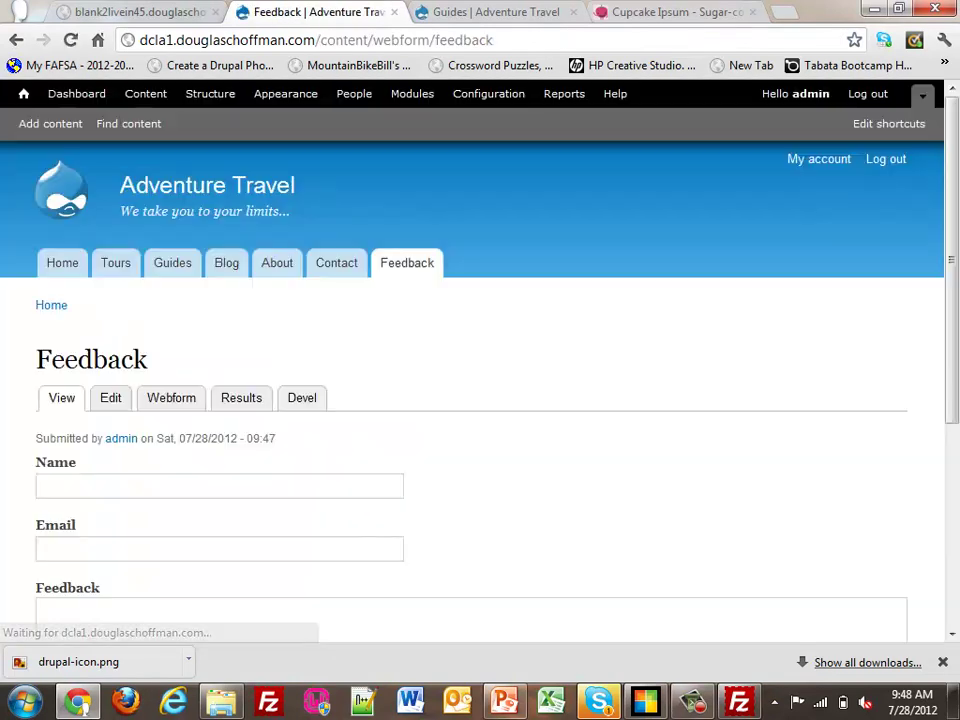
scroll(471, 390, down, 2)
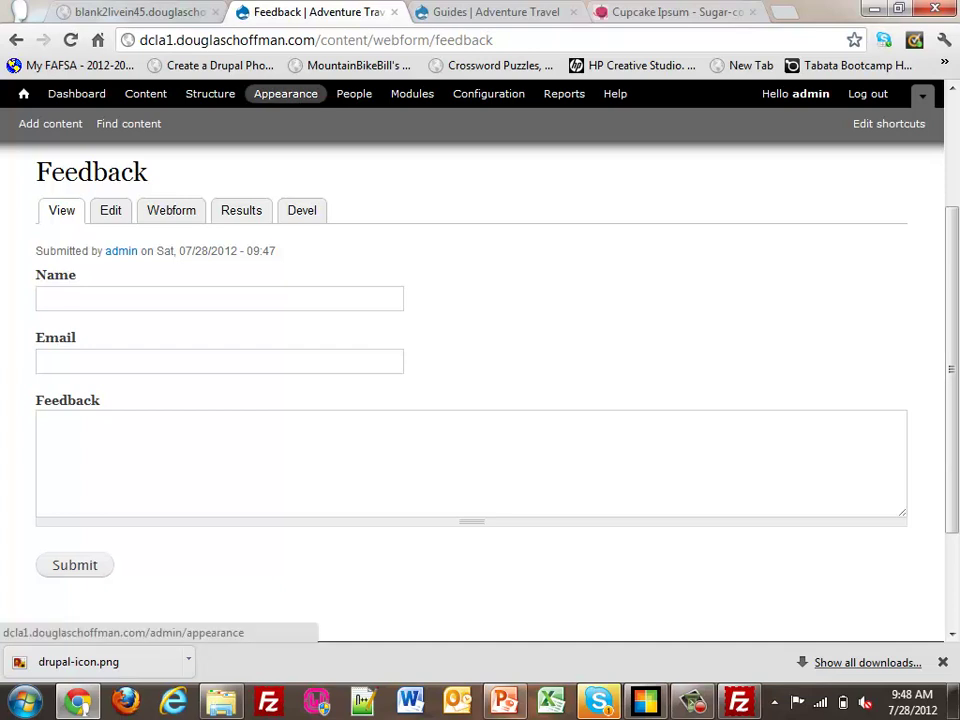
Step: Enable the Drupal Ace theme and set it as the site's default theme
click(285, 93)
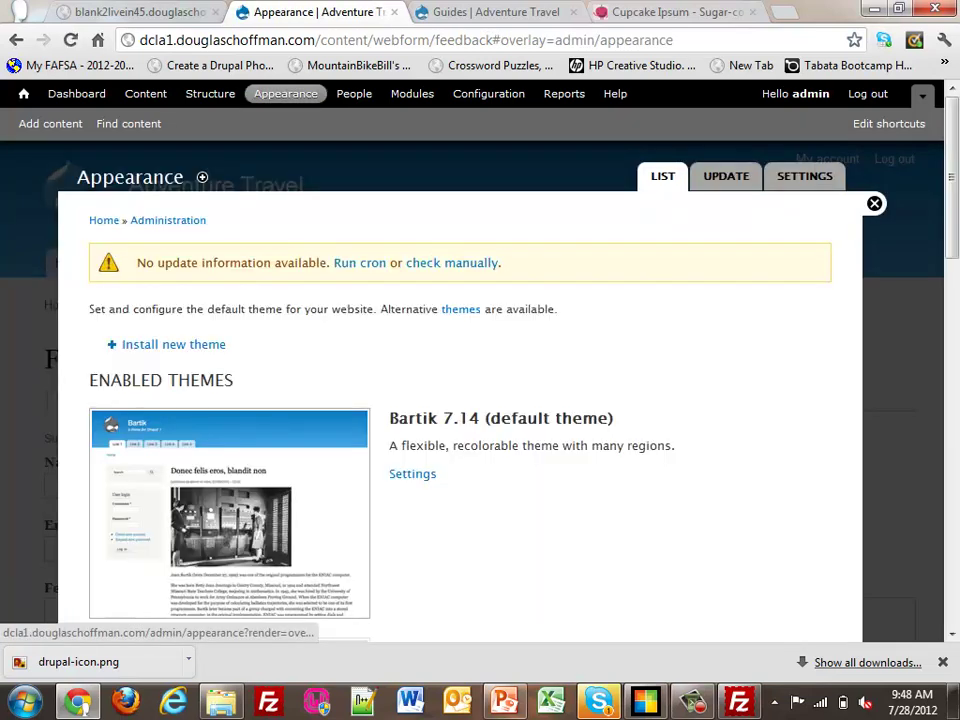
scroll(460, 390, down, 4)
scroll(460, 390, down, 6)
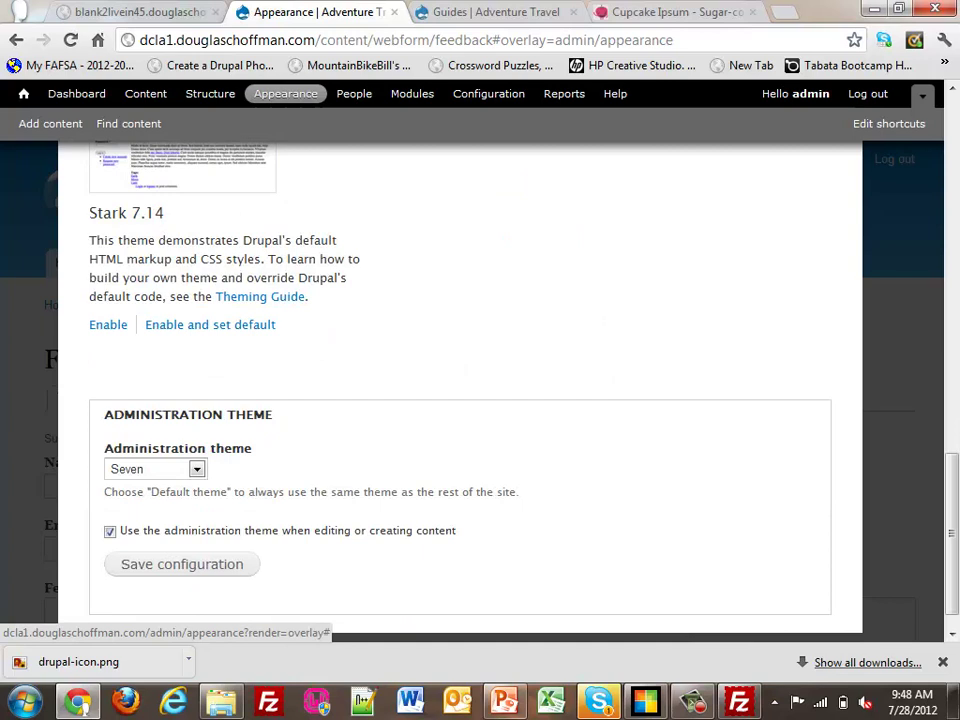
scroll(460, 390, up, 4)
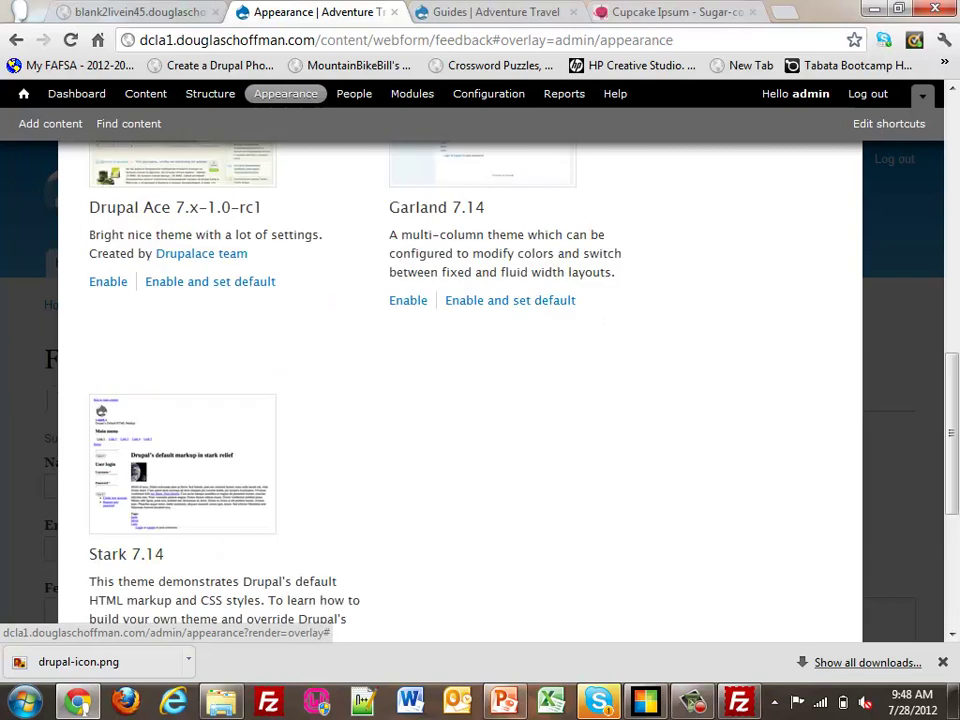
scroll(460, 390, up, 2)
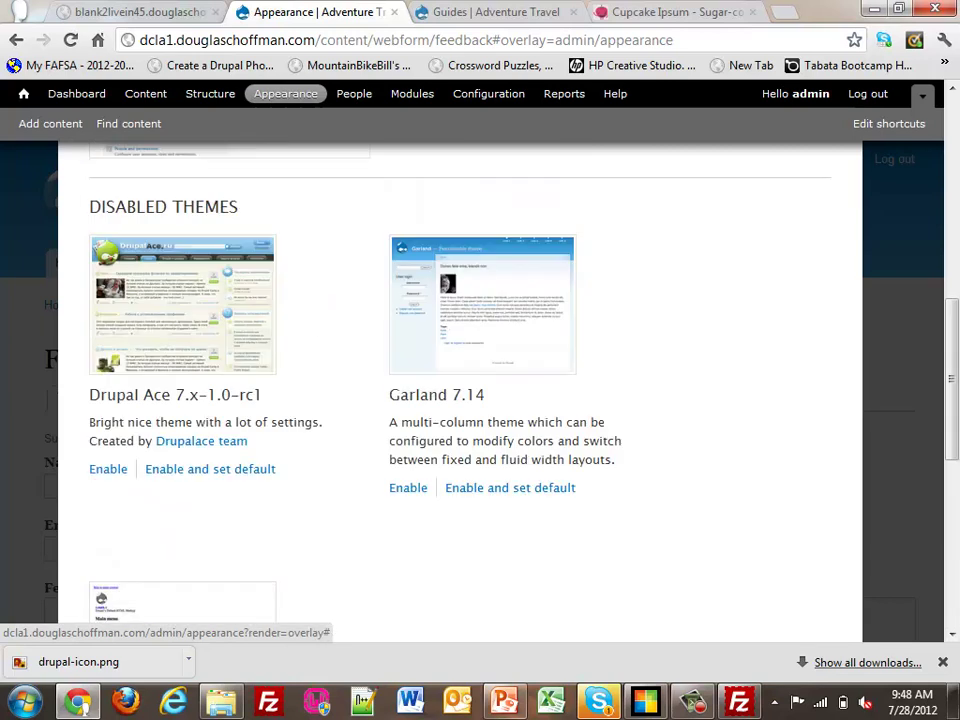
click(510, 487)
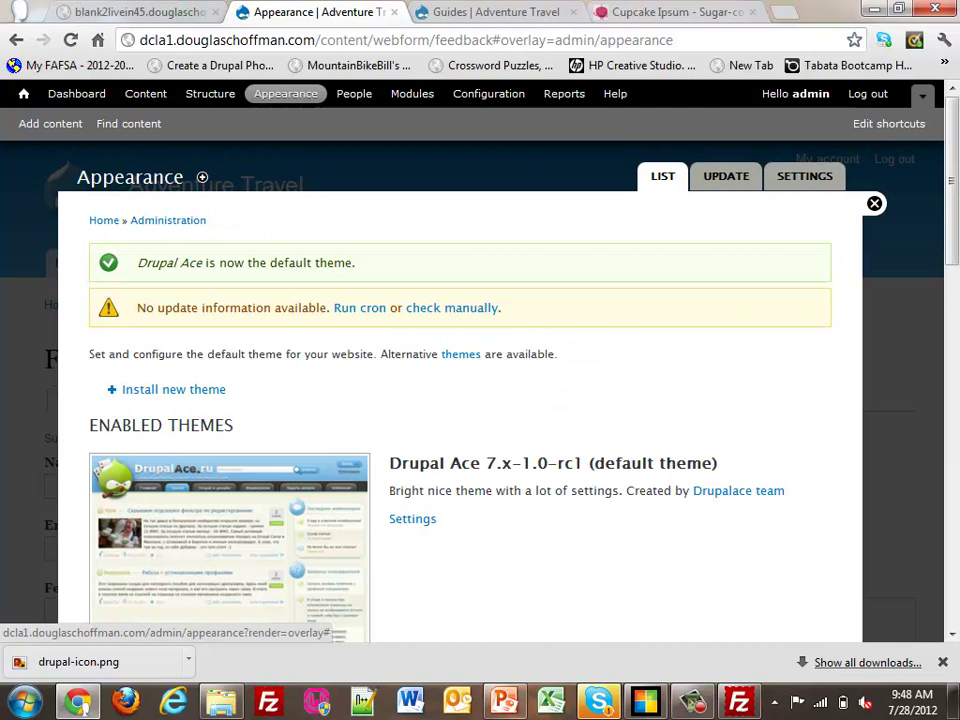
Step: Return to the site's home page and examine its layout in the Drupal Ace theme
click(23, 93)
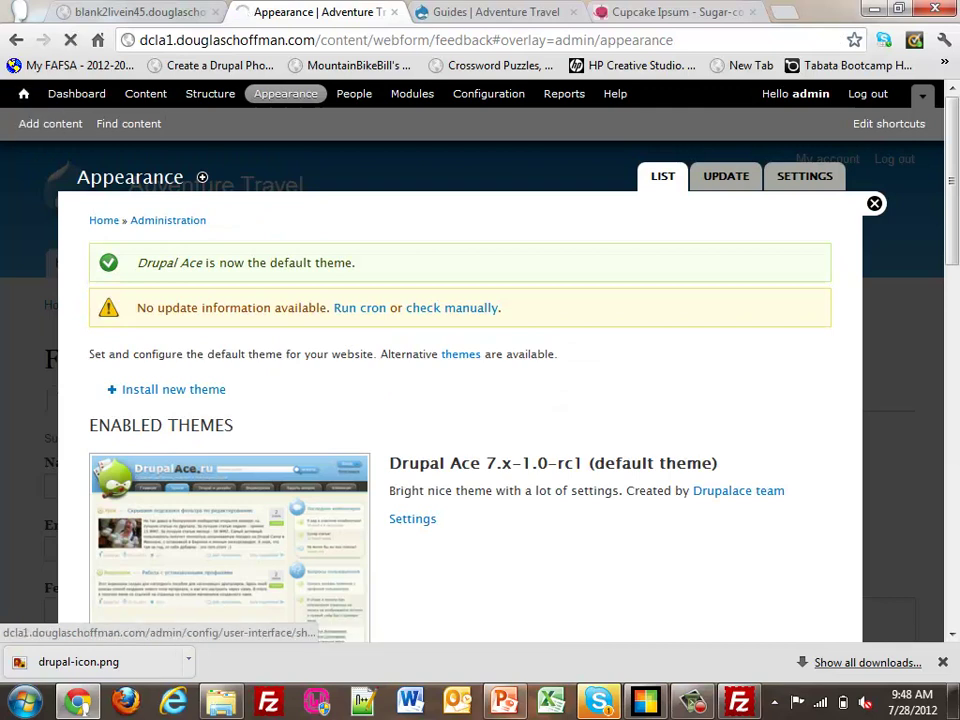
scroll(480, 450, down, 3)
scroll(480, 450, up, 3)
scroll(480, 450, down, 3)
scroll(480, 450, up, 3)
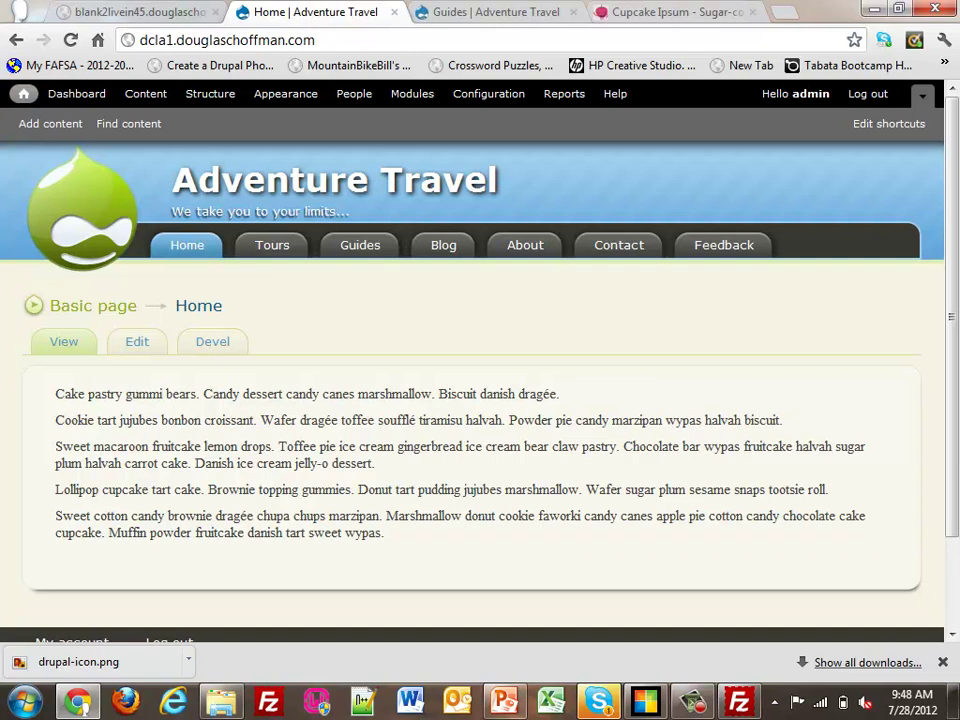
Step: Switch to the dcla2 Adventure Travel site and examine its home page slideshow and Upcoming Tours block
click(496, 12)
click(187, 245)
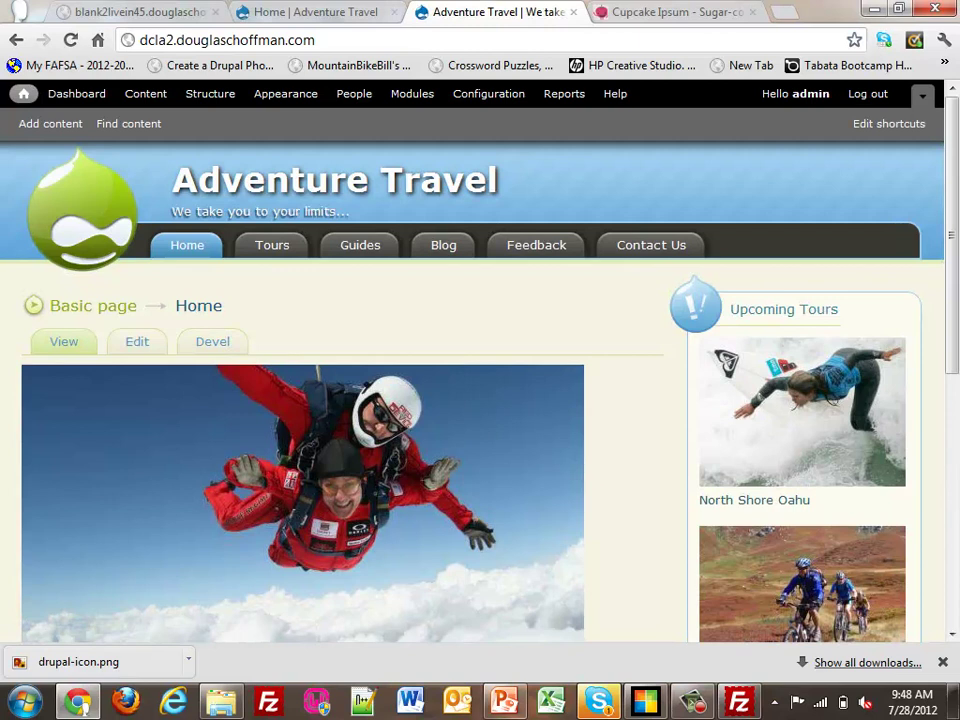
scroll(480, 390, down, 2)
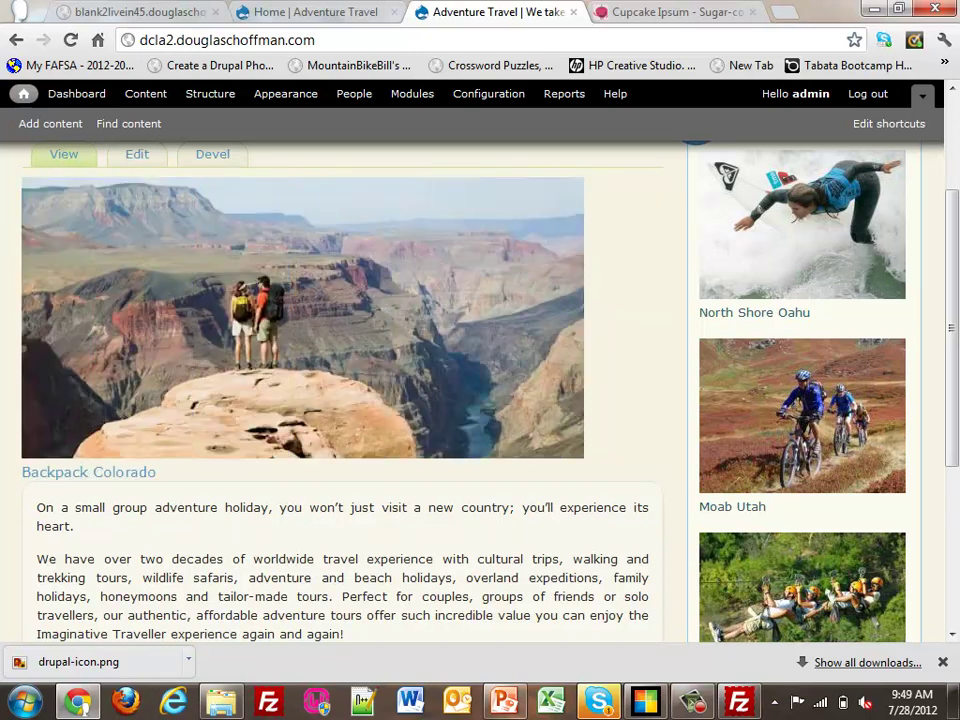
Step: Open the North Shore Oahu tour from the Upcoming Tours block and examine its photo, description, date, category and guide
scroll(480, 380, up, 3)
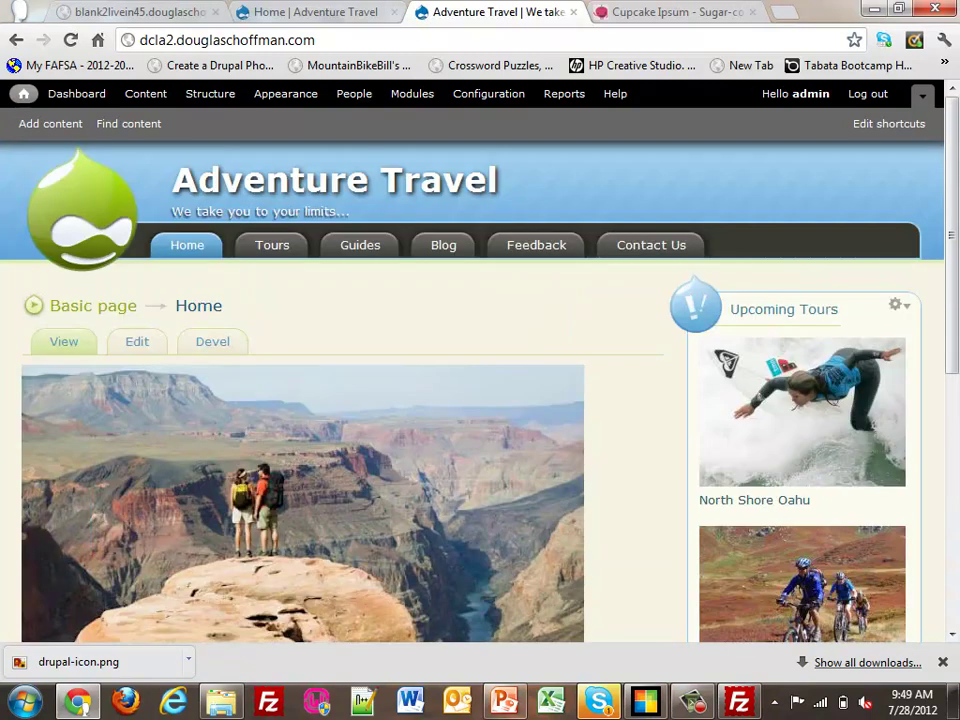
scroll(300, 450, down, 1)
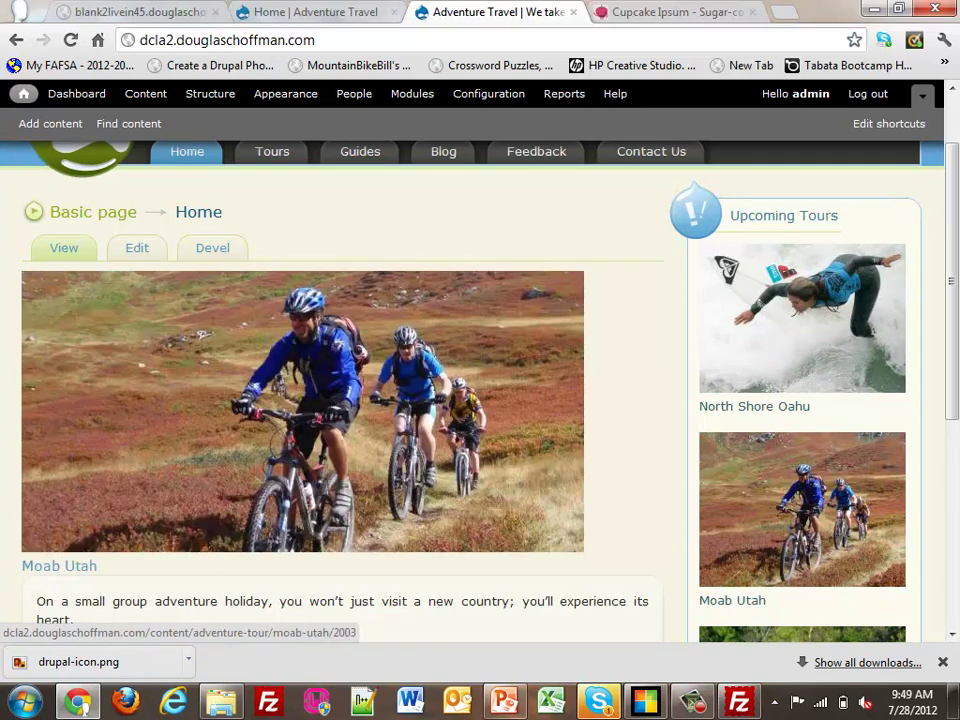
scroll(300, 400, down, 1)
click(754, 312)
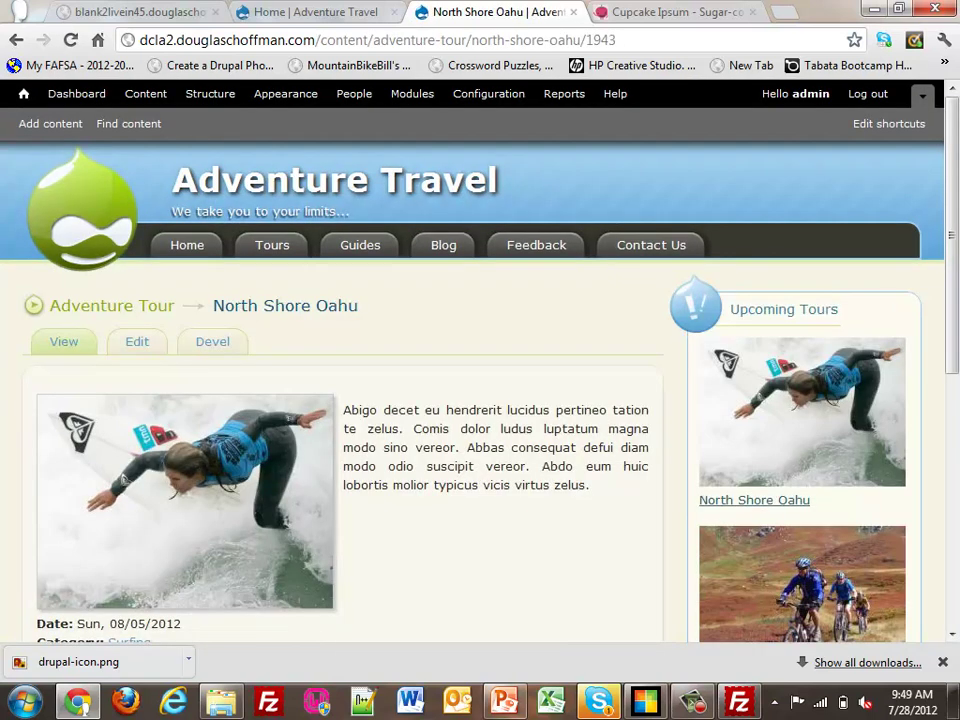
scroll(480, 380, down, 2)
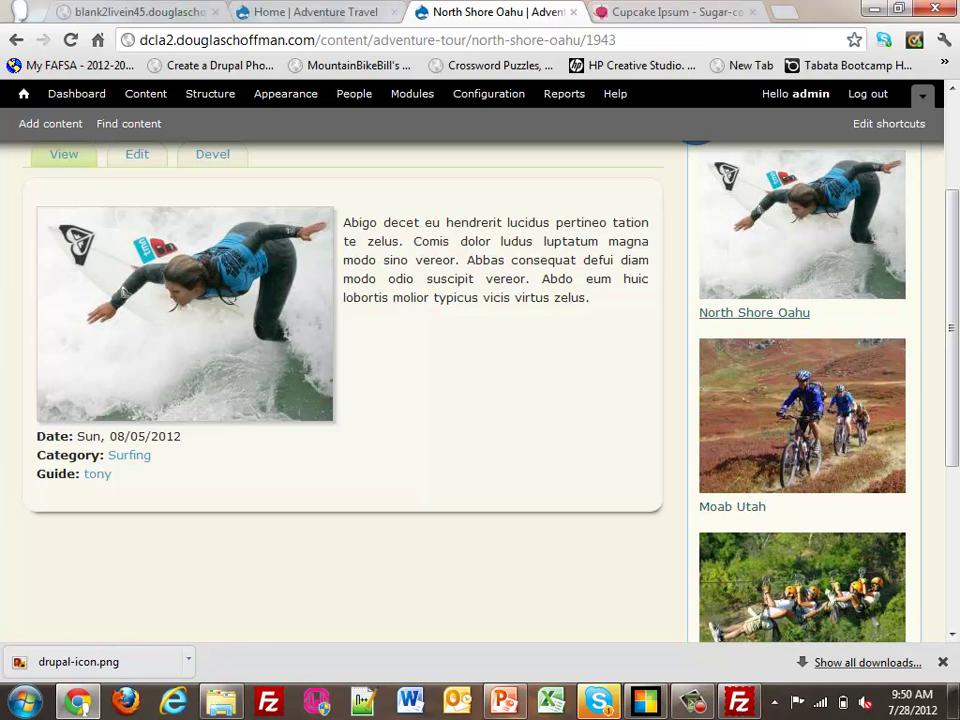
Step: Open the Adventure Tour content type's default display settings and examine its layout selection and the field regions, labels and formats
click(225, 94)
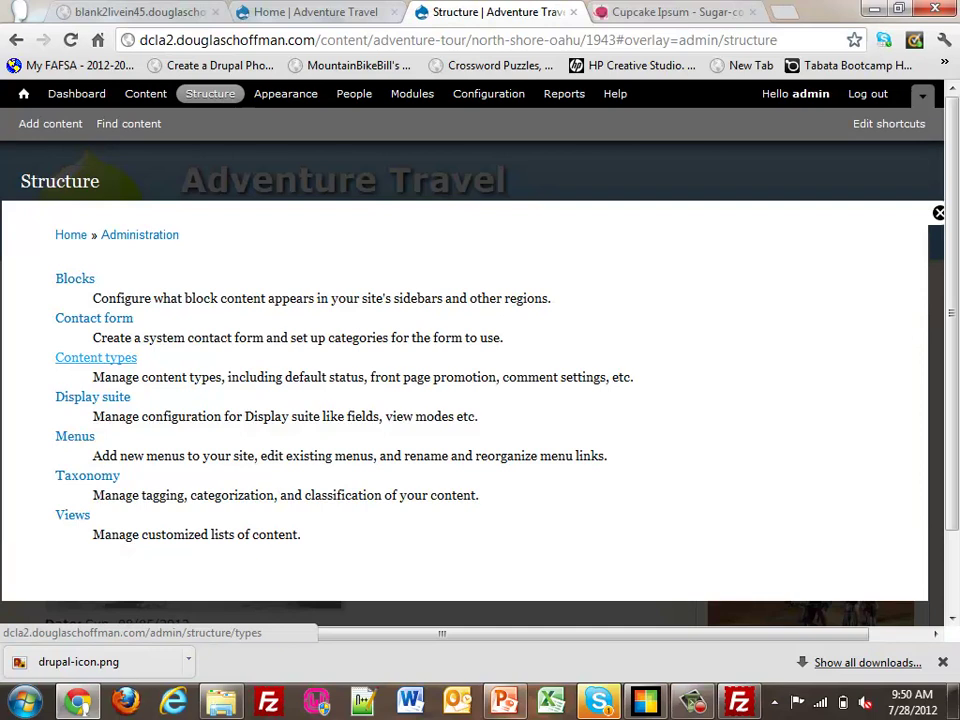
click(96, 357)
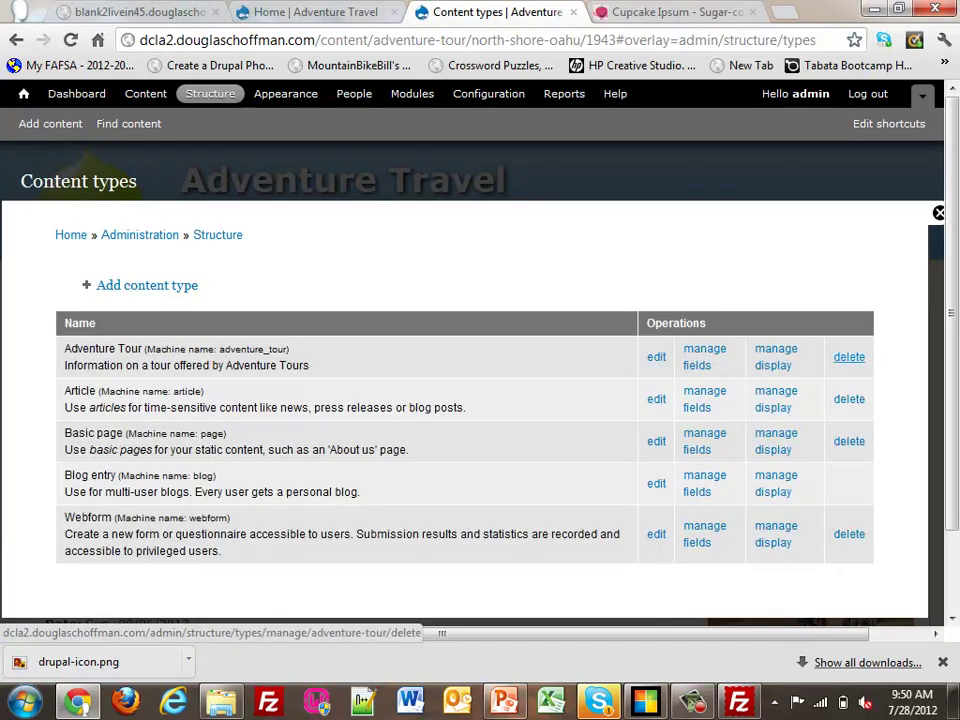
click(776, 357)
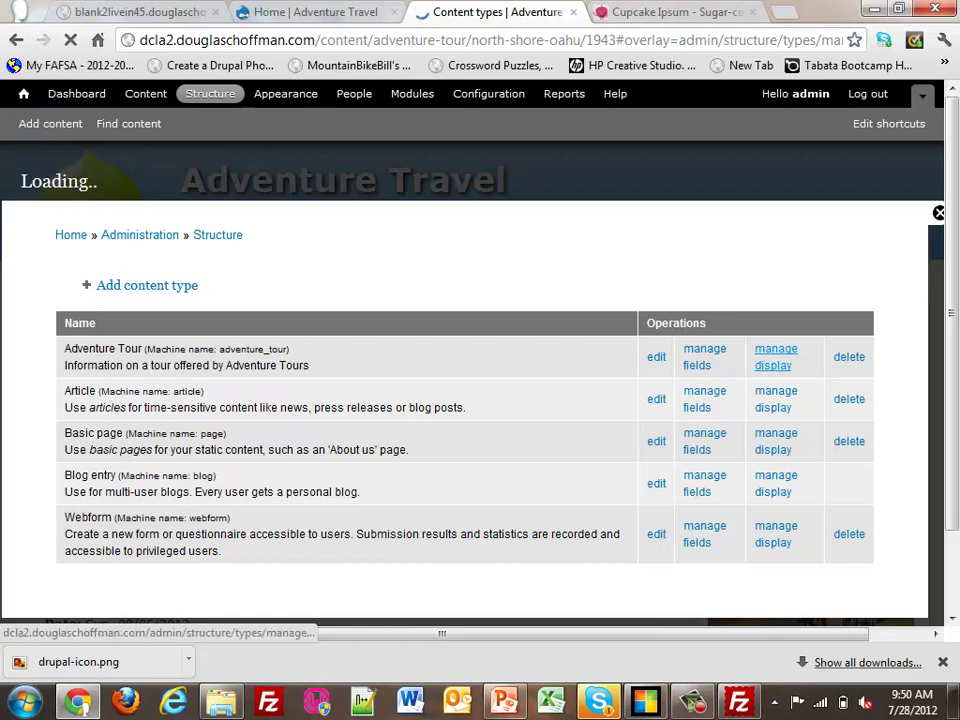
scroll(776, 357, down, 3)
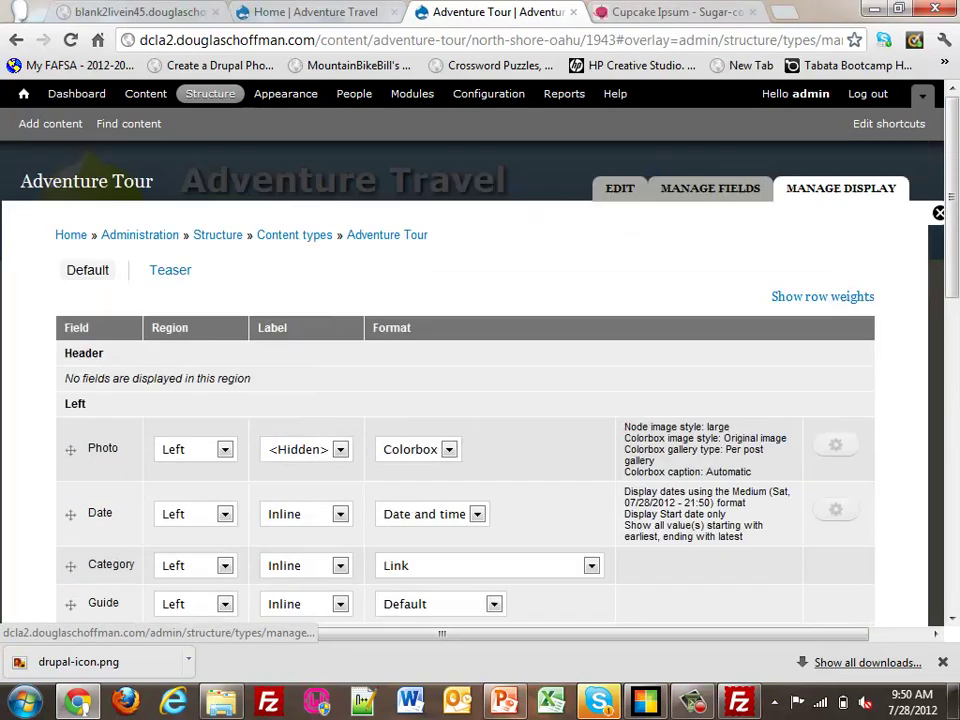
scroll(480, 380, down, 10)
scroll(140, 505, up, 3)
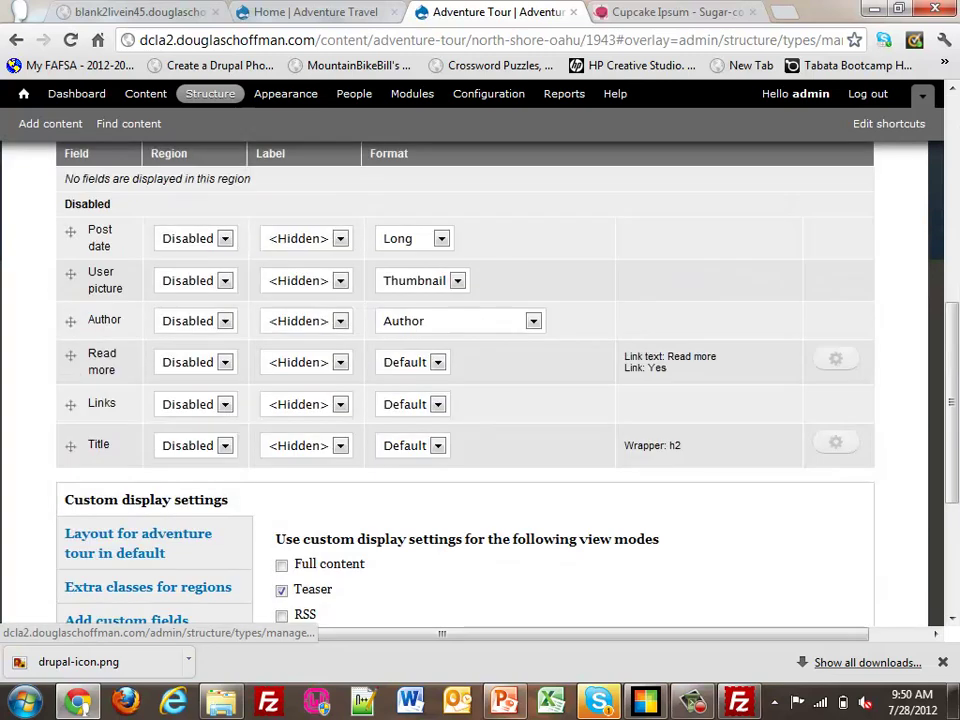
click(140, 505)
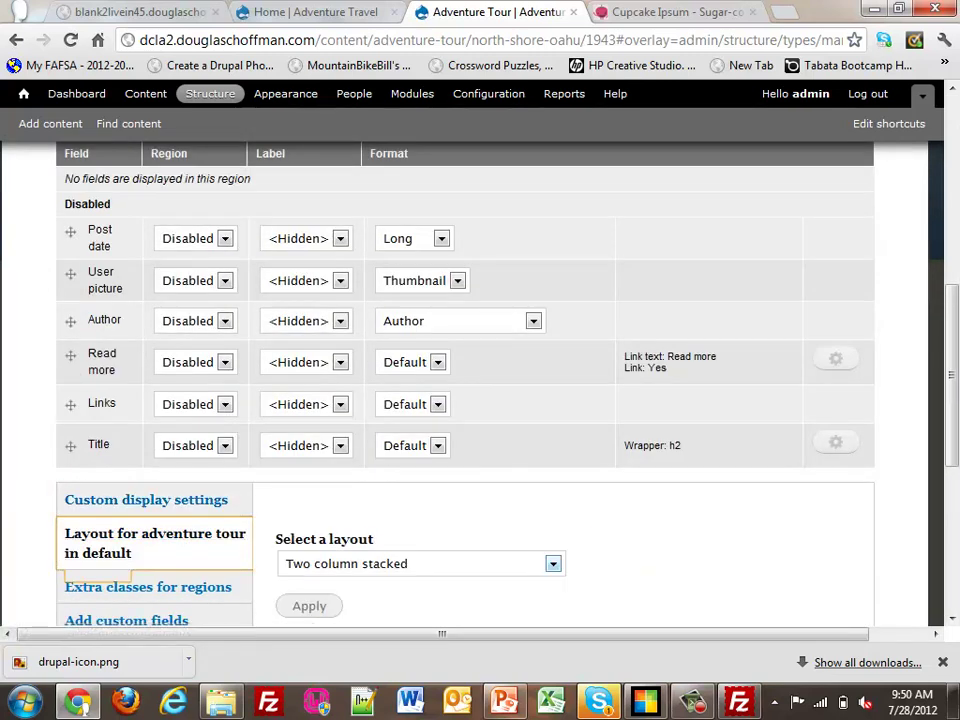
scroll(465, 380, down, 2)
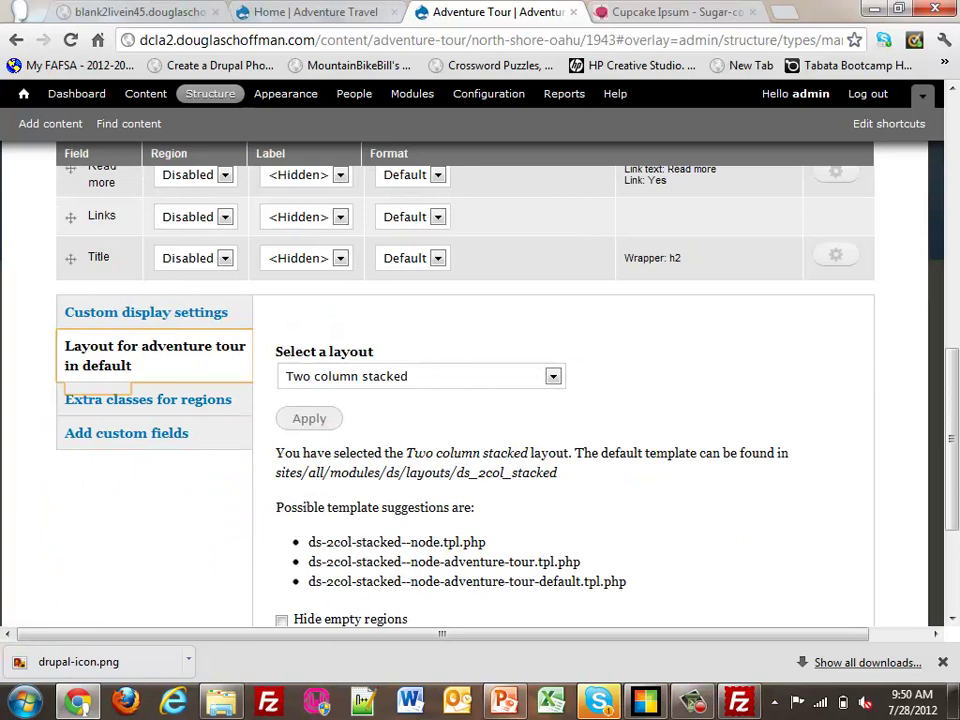
scroll(465, 380, up, 10)
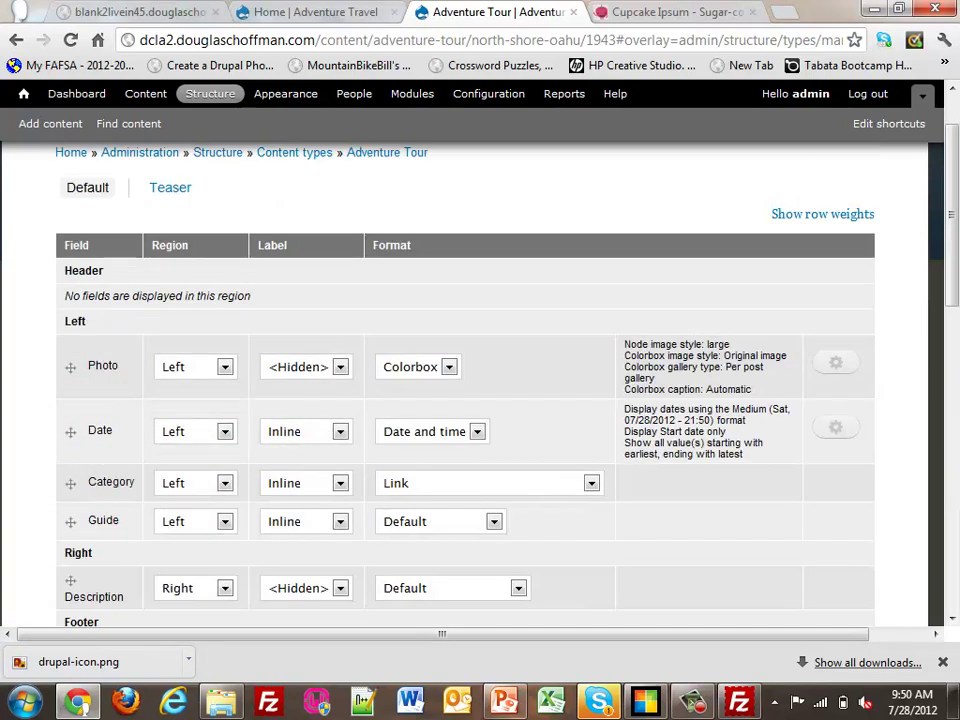
Step: Go back through the home page to the North Shore Oahu tour, view its photo enlarged and close the enlarged view
click(23, 93)
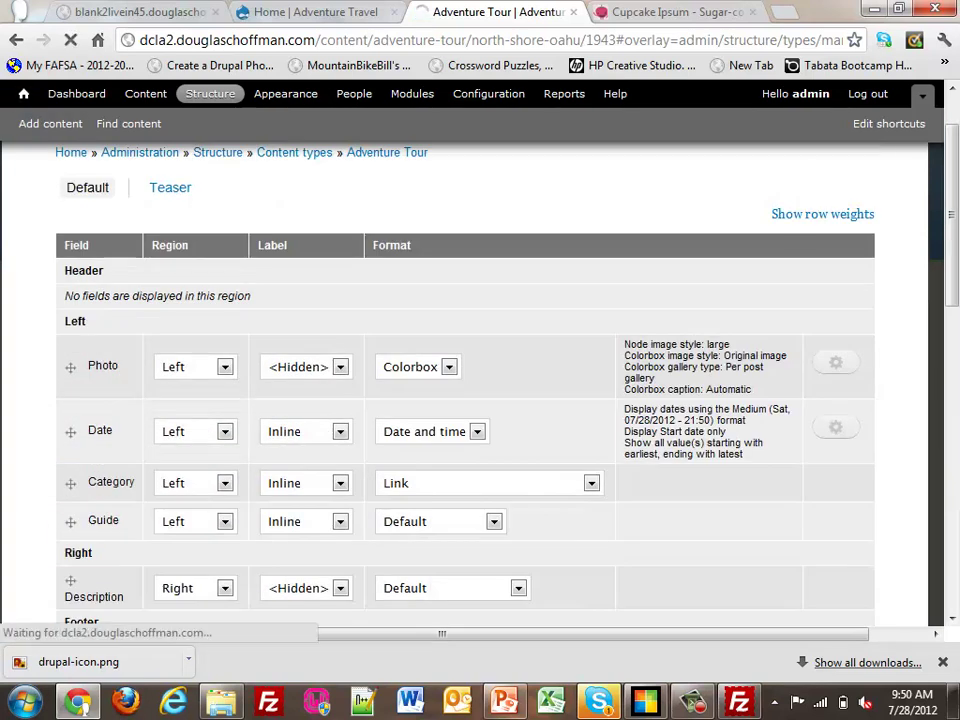
scroll(480, 390, down, 3)
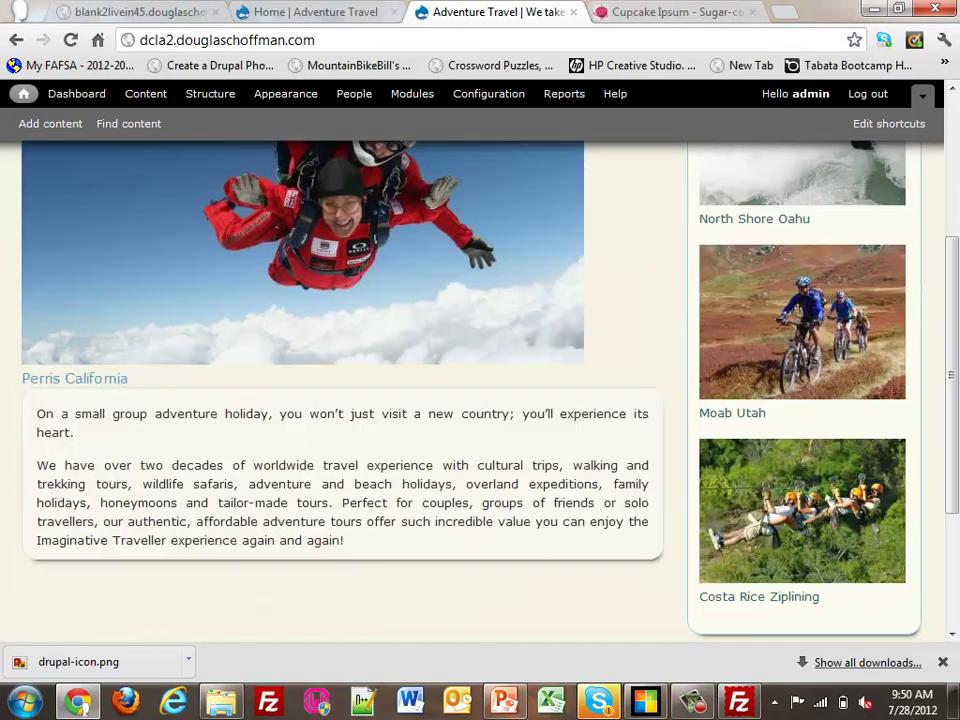
click(754, 218)
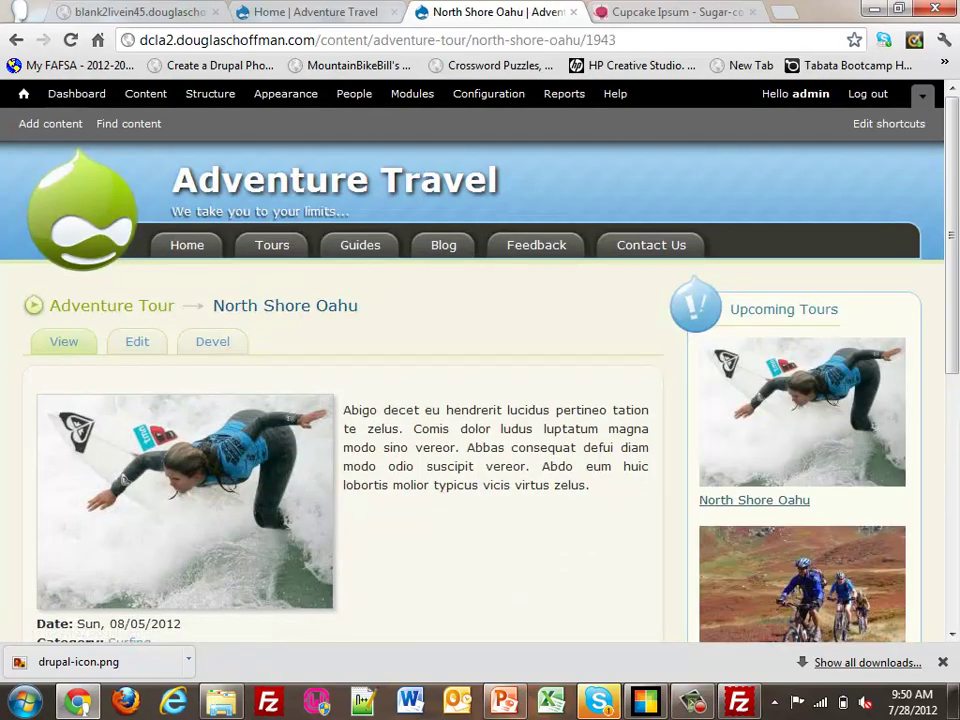
click(185, 500)
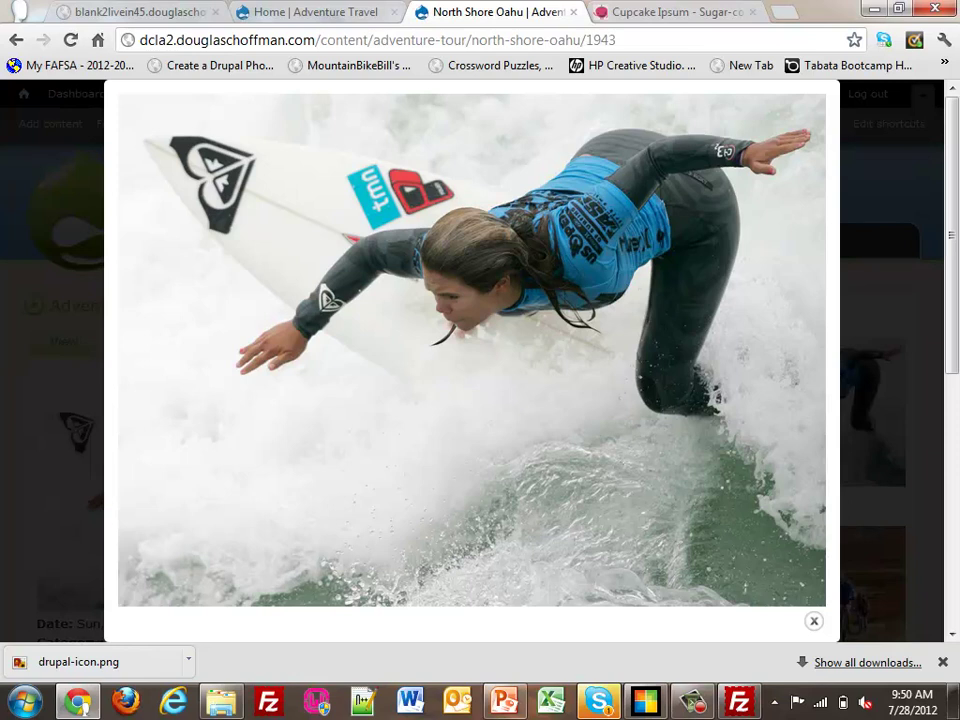
key(Escape)
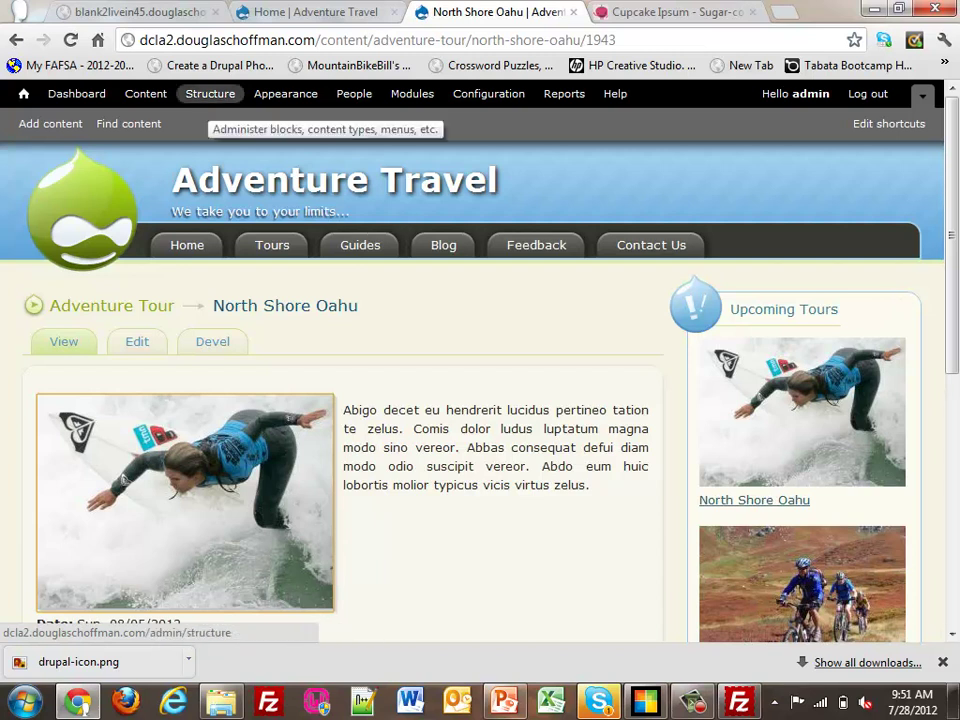
Step: View the site's content list and return to the home page to examine its slideshow, text and Upcoming Tours block
click(210, 95)
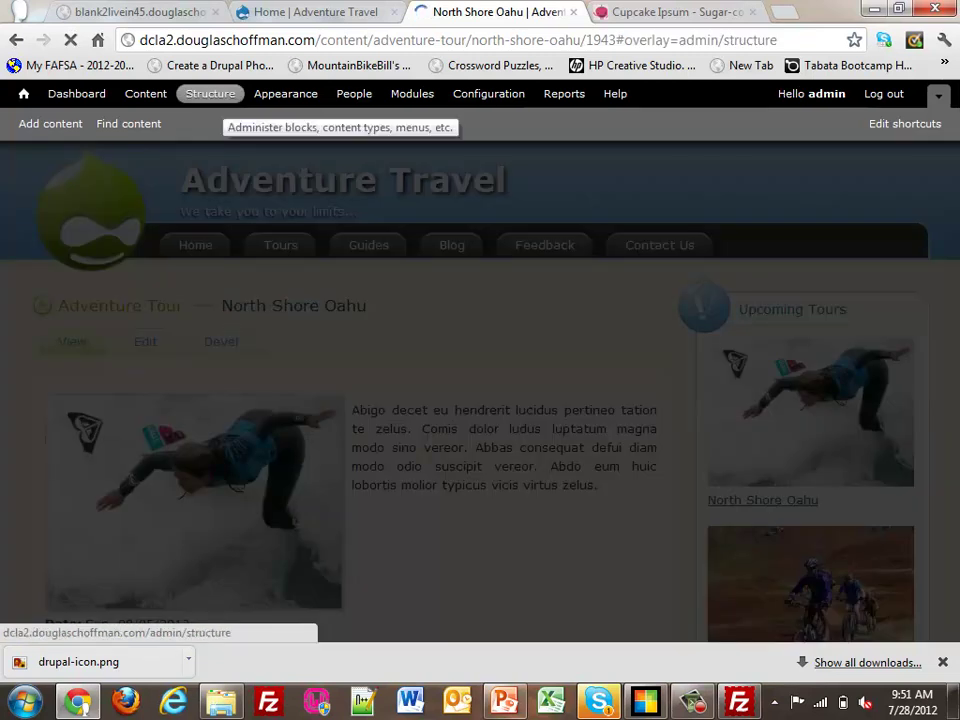
click(145, 93)
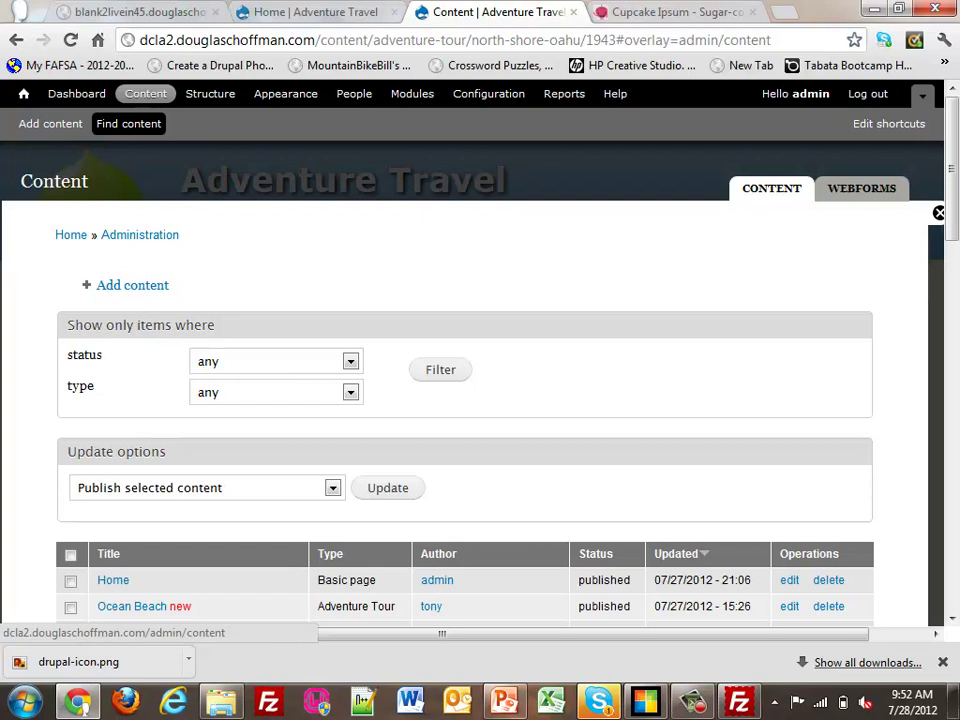
click(23, 94)
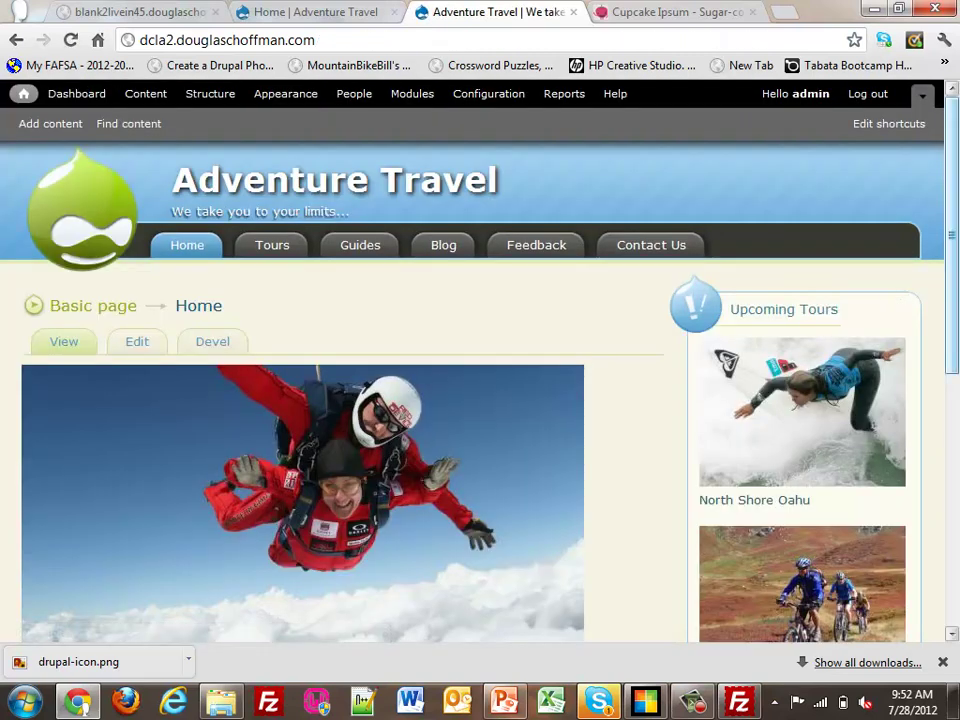
scroll(480, 390, down, 3)
scroll(480, 390, up, 2)
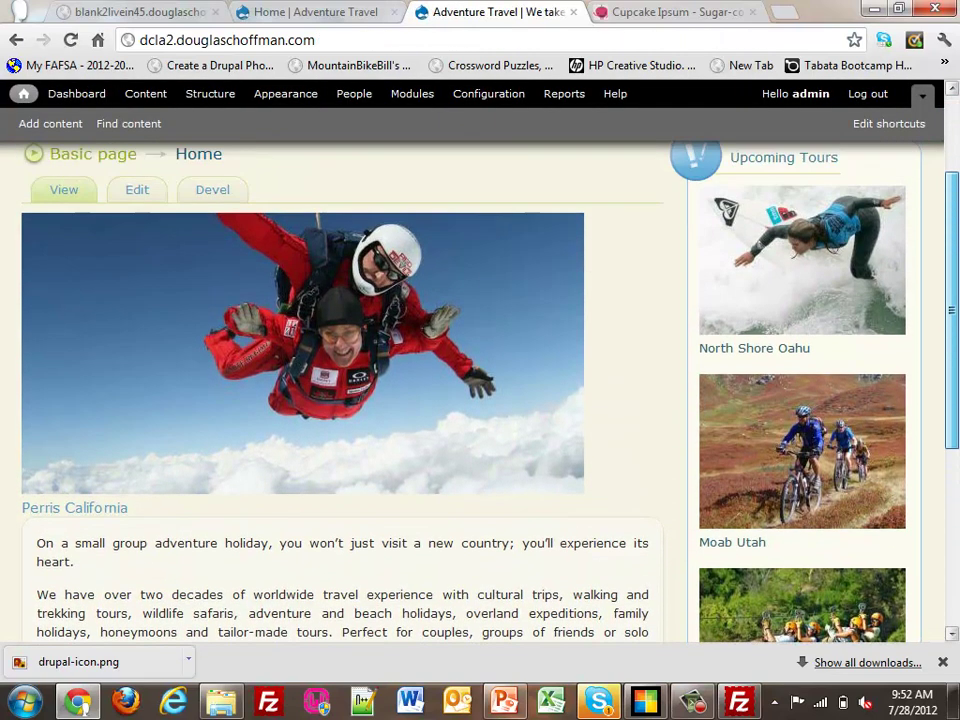
scroll(480, 390, down, 3)
scroll(480, 390, up, 4)
scroll(480, 390, up, 1)
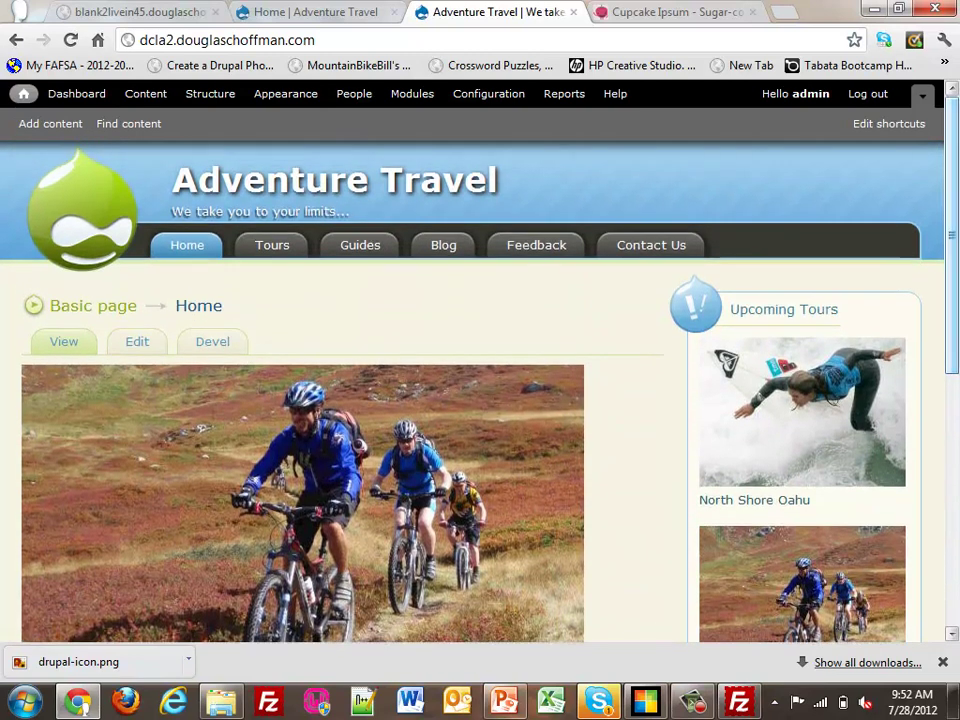